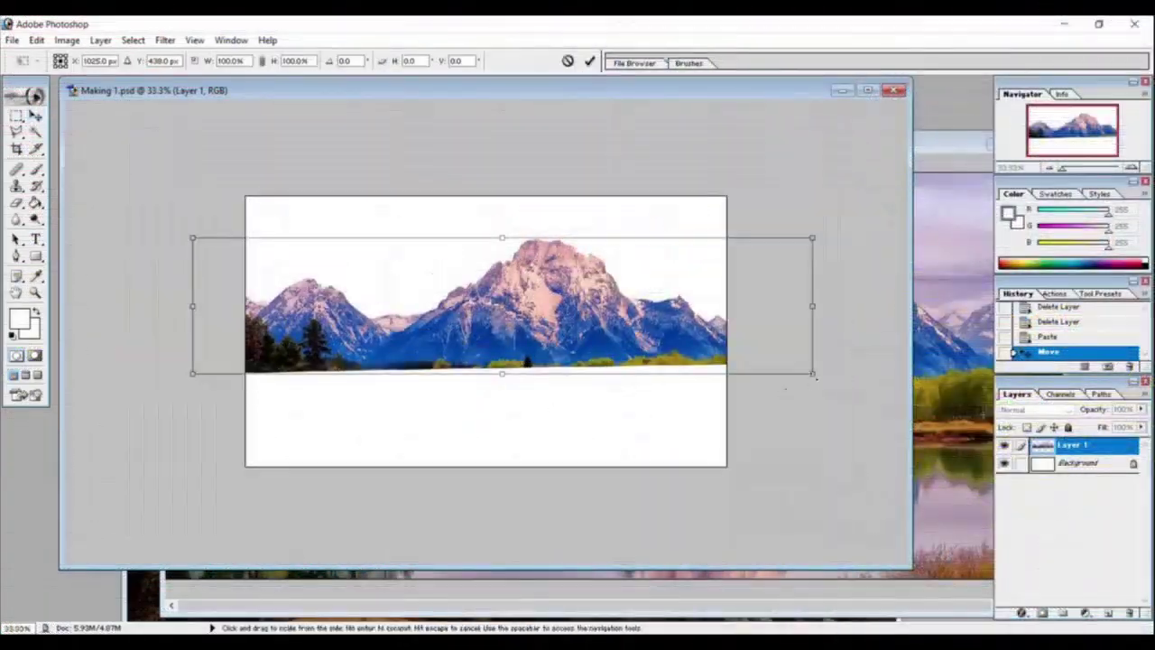
# Step: Scale the mountain strip to 82% and rotate it about 6° clockwise
pyautogui.moveTo(815, 379); pyautogui.dragTo(740, 361)
pyautogui.moveTo(172, 361); pyautogui.dragTo(226, 348)
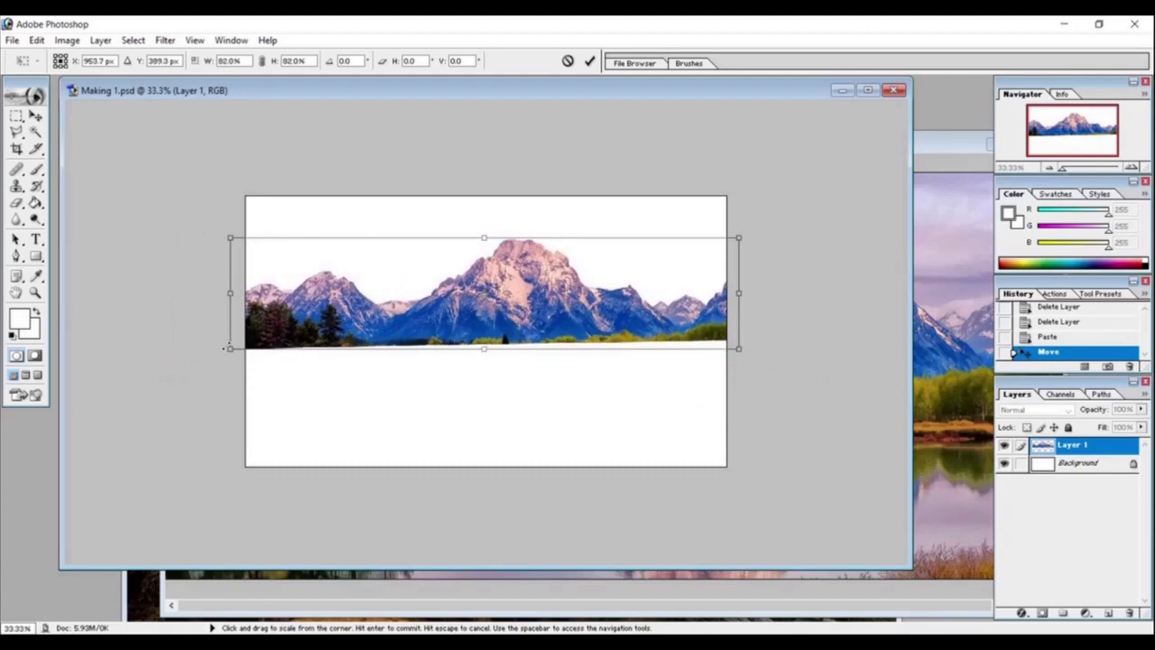
pyautogui.press('Return')
pyautogui.hotkey('ctrl', 't')
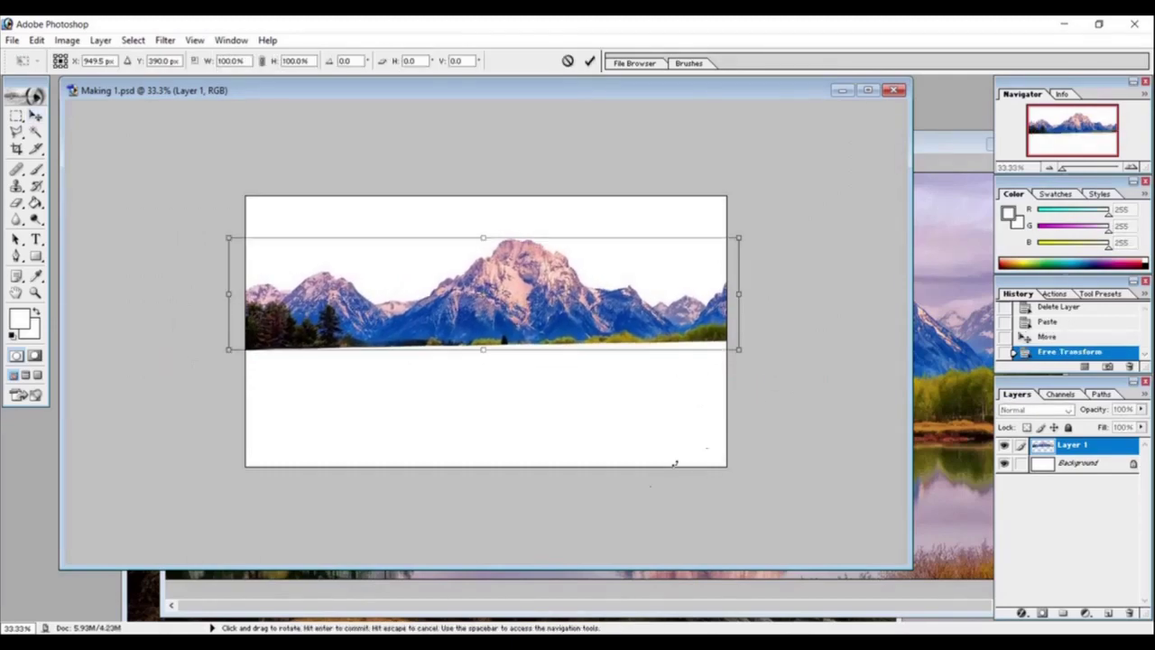
pyautogui.moveTo(674, 463); pyautogui.dragTo(767, 431)
pyautogui.press('Return')
pyautogui.hotkey('ctrl', '+')
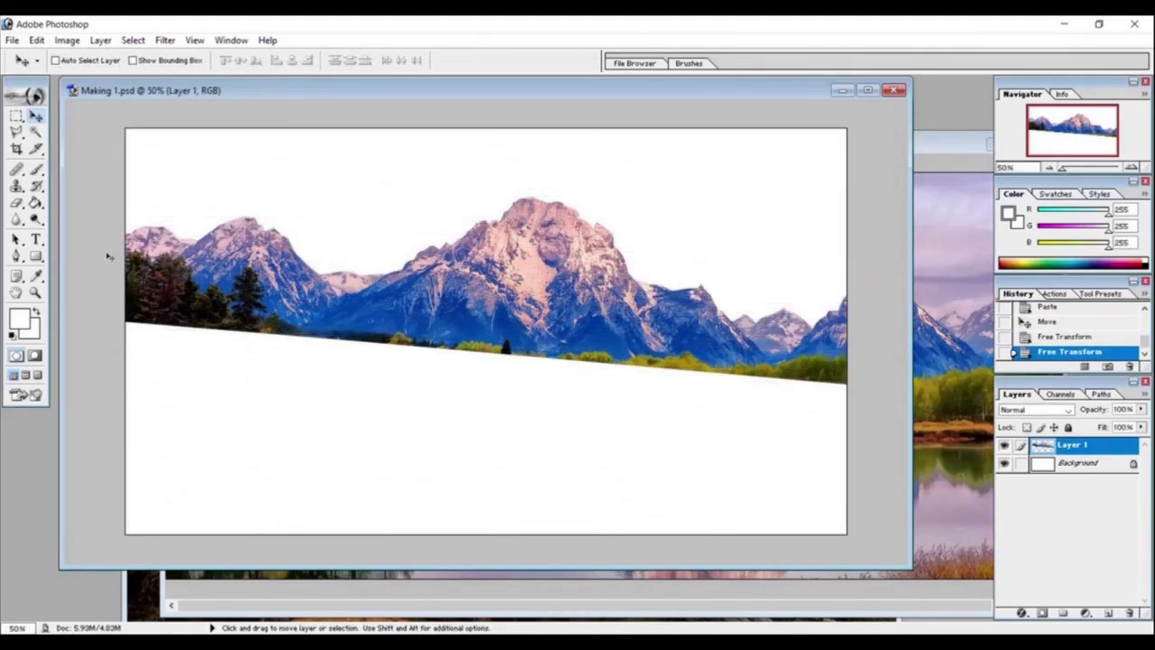
# Step: Duplicate the mountain layer below the original, shift it, and erase a stray line above the peaks
pyautogui.hotkey('ctrl', 'j')
pyautogui.hotkey('ctrl', '[')
pyautogui.press('Left')
pyautogui.press('Left')
pyautogui.press('Up')
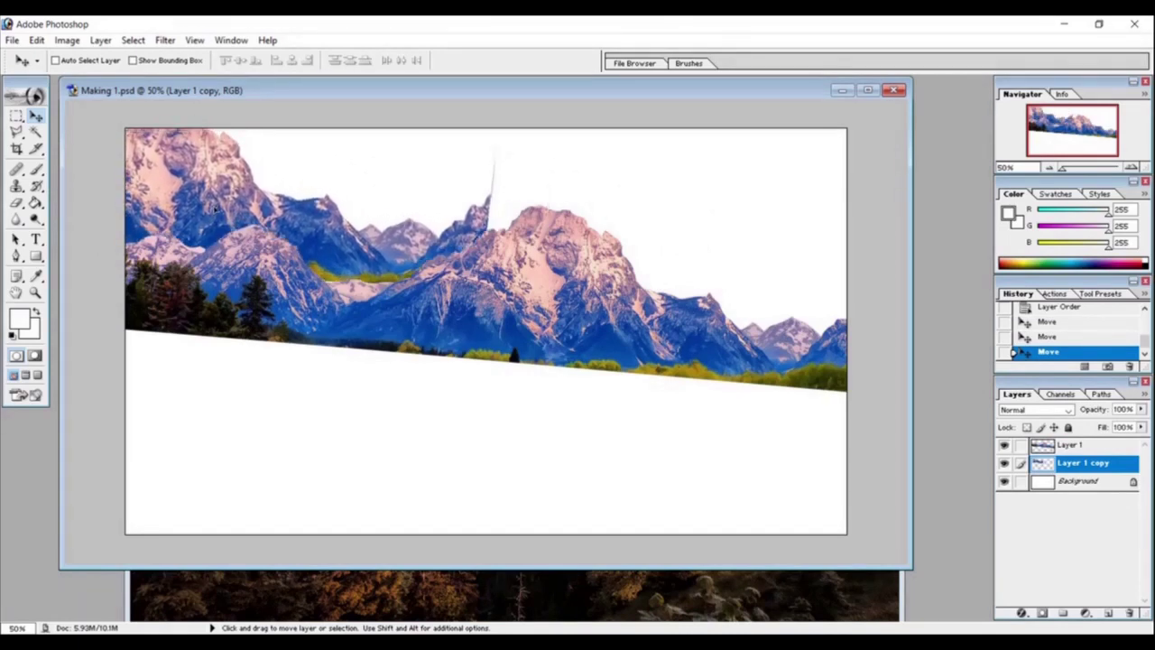
pyautogui.moveTo(214, 210); pyautogui.dragTo(219, 242)
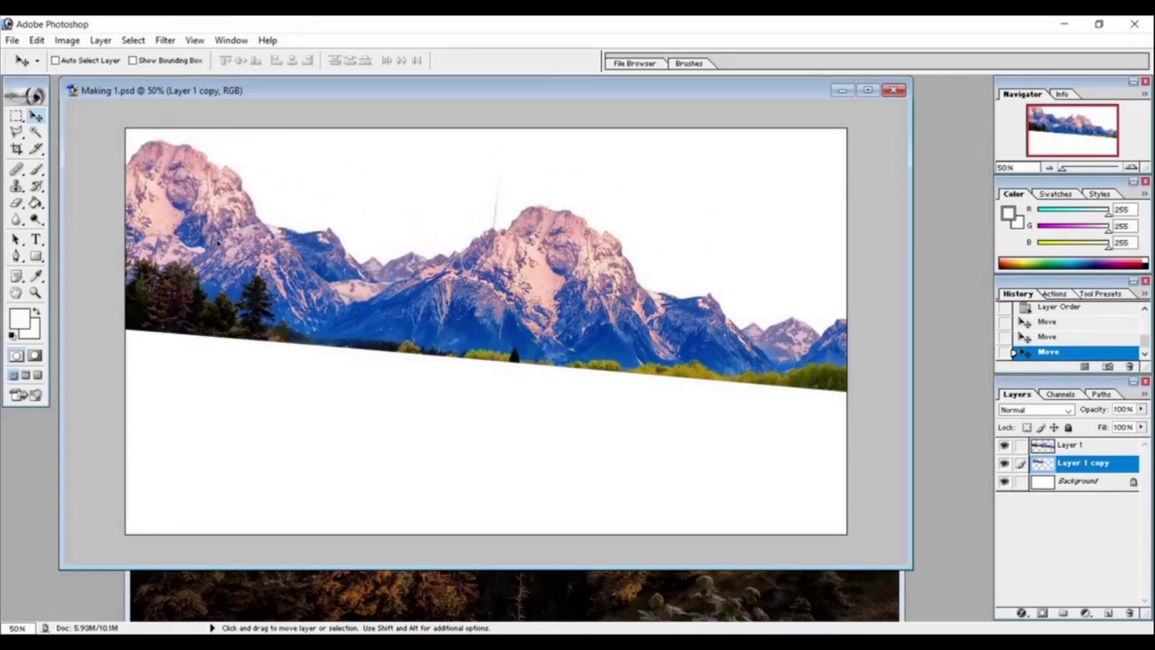
pyautogui.press('e')
pyautogui.moveTo(495, 176); pyautogui.dragTo(494, 230)
# Step: Add another mountain copy shifted left, blending its hard edge with a smaller eraser
pyautogui.press('v')
pyautogui.hotkey('ctrl', 'j')
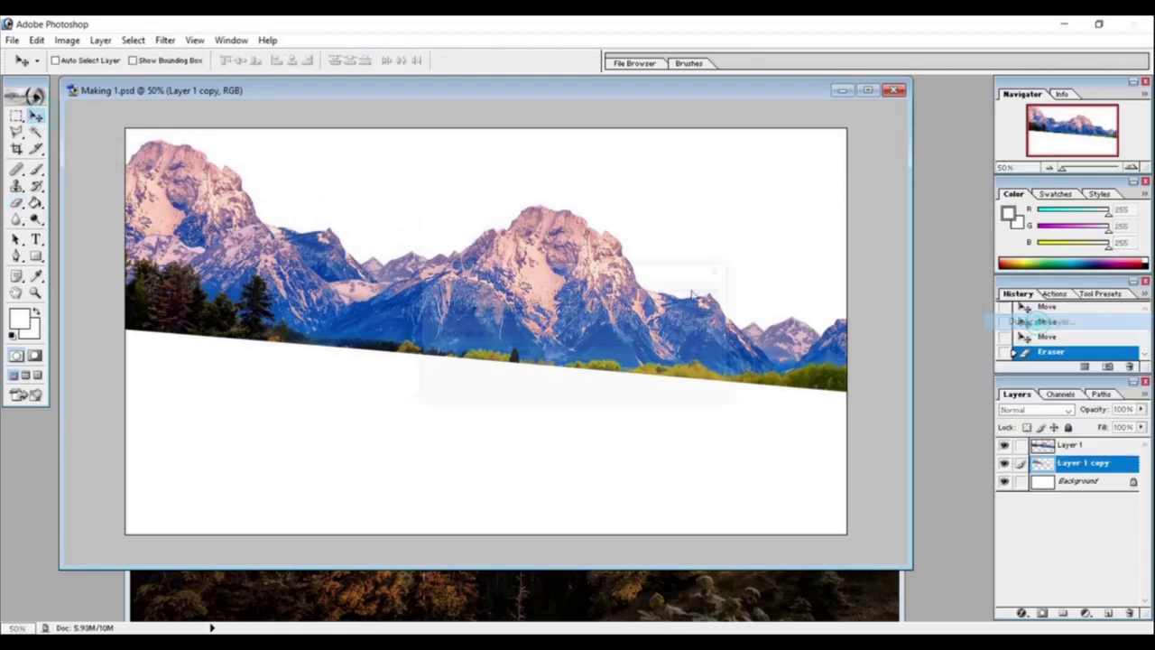
pyautogui.moveTo(1073, 484); pyautogui.dragTo(1073, 489)
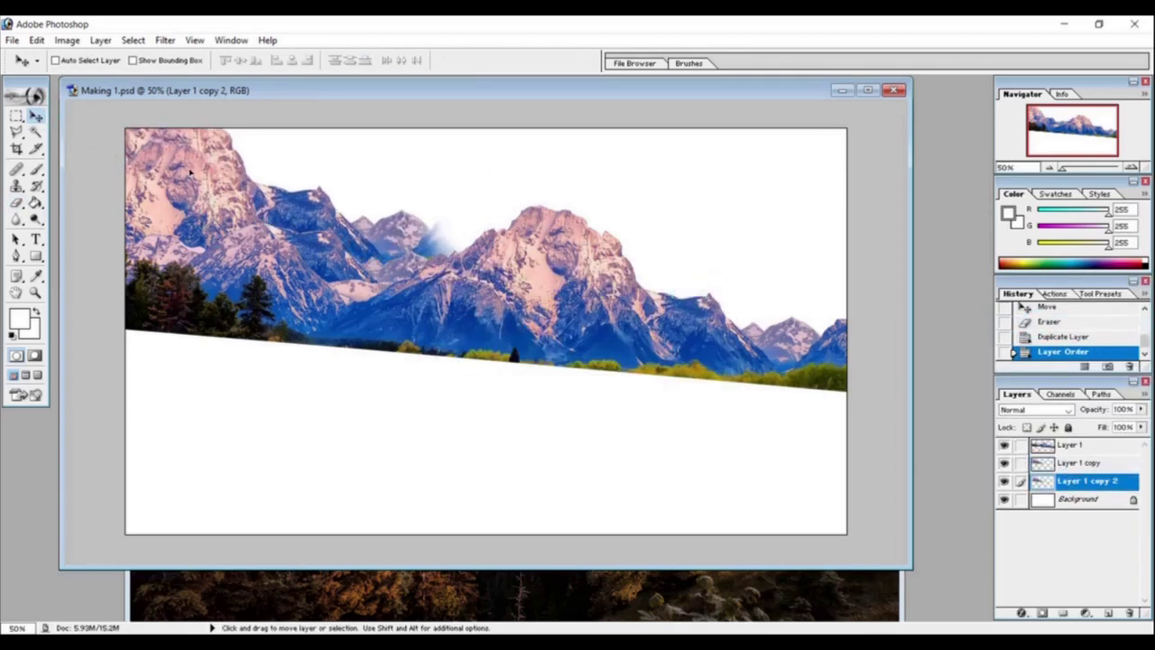
pyautogui.moveTo(136, 254); pyautogui.dragTo(76, 238)
pyautogui.press('e')
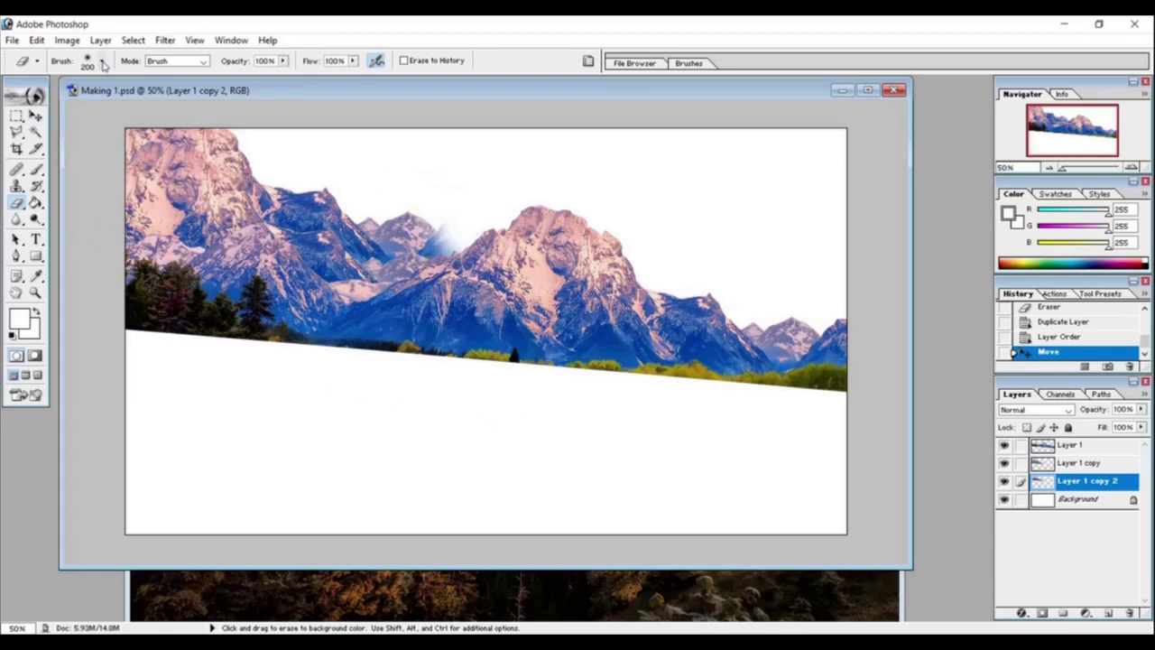
pyautogui.click(102, 61)
pyautogui.moveTo(434, 212); pyautogui.dragTo(454, 224)
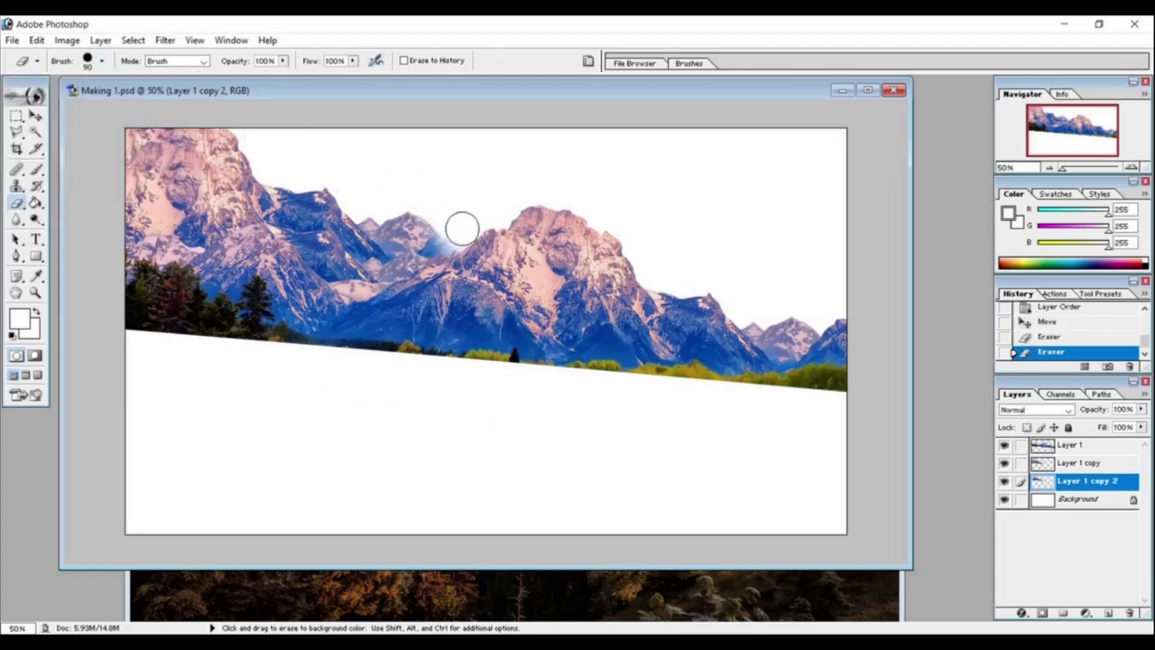
pyautogui.press('v')
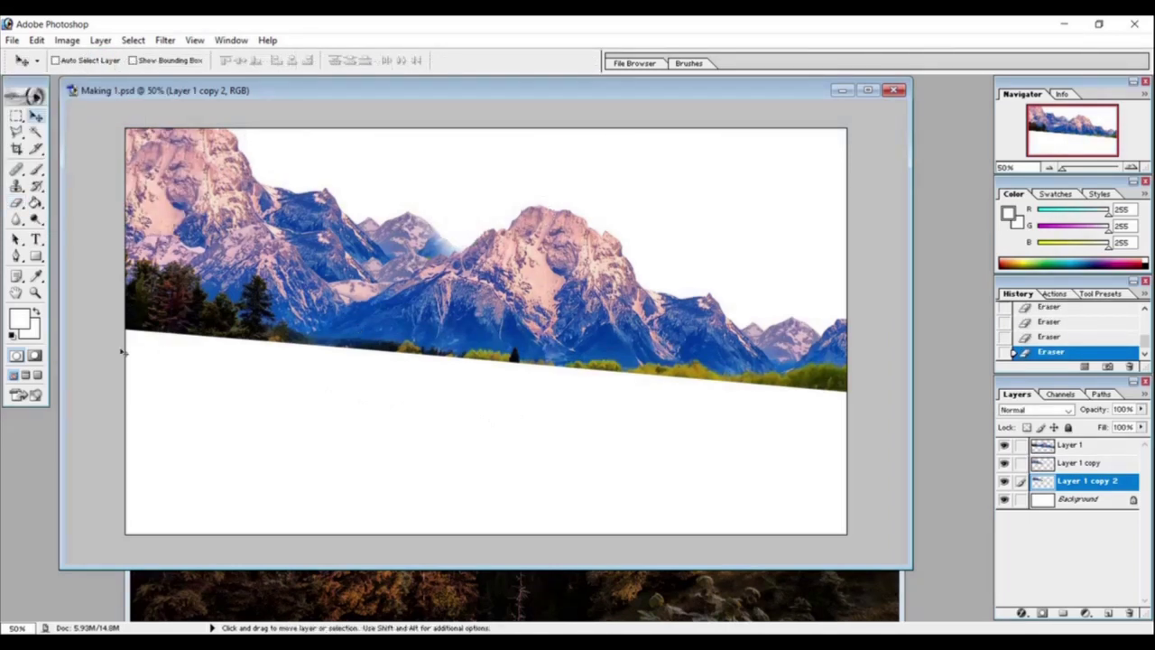
# Step: Create Layer 1 copy 3, raise it to the top, and position it down-left
pyautogui.rightClick(1073, 487)
pyautogui.click(1046, 337)
pyautogui.press('Return')
pyautogui.moveTo(657, 406); pyautogui.dragTo(321, 412)
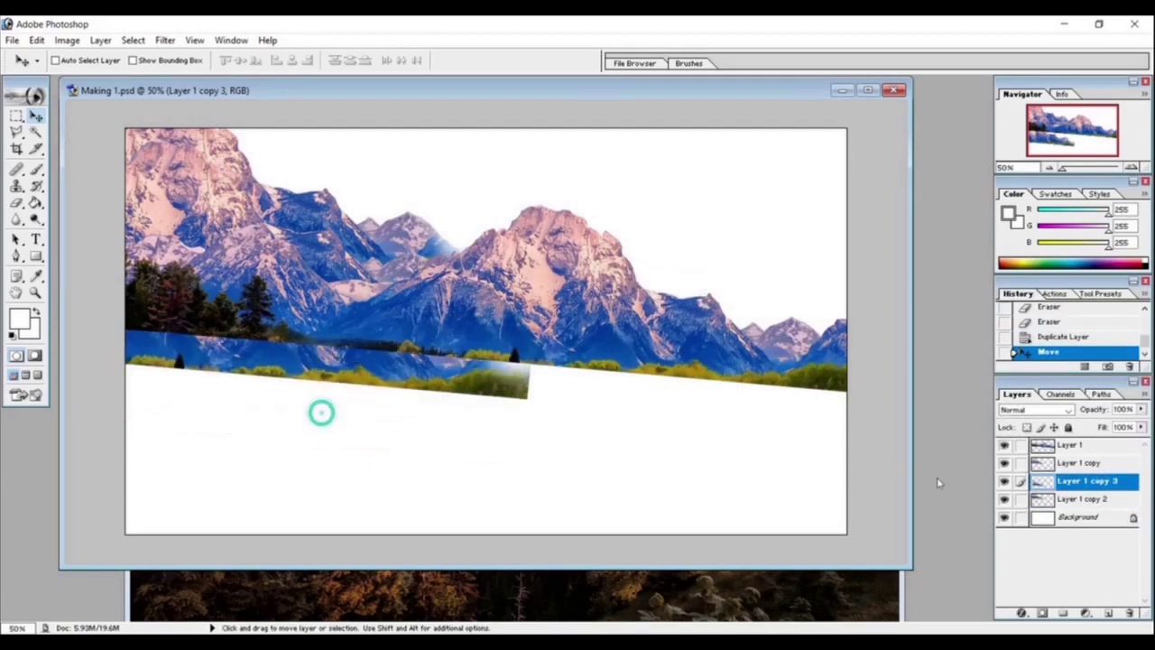
pyautogui.moveTo(1082, 481); pyautogui.dragTo(1082, 444)
pyautogui.moveTo(314, 332)
pyautogui.mouseDown()
pyautogui.moveTo(253, 379)
pyautogui.moveTo(287, 333)
pyautogui.mouseUp()
# Step: Erase the left grass band to white with a 250 px eraser, then reduce it to 175
pyautogui.click(16, 205)
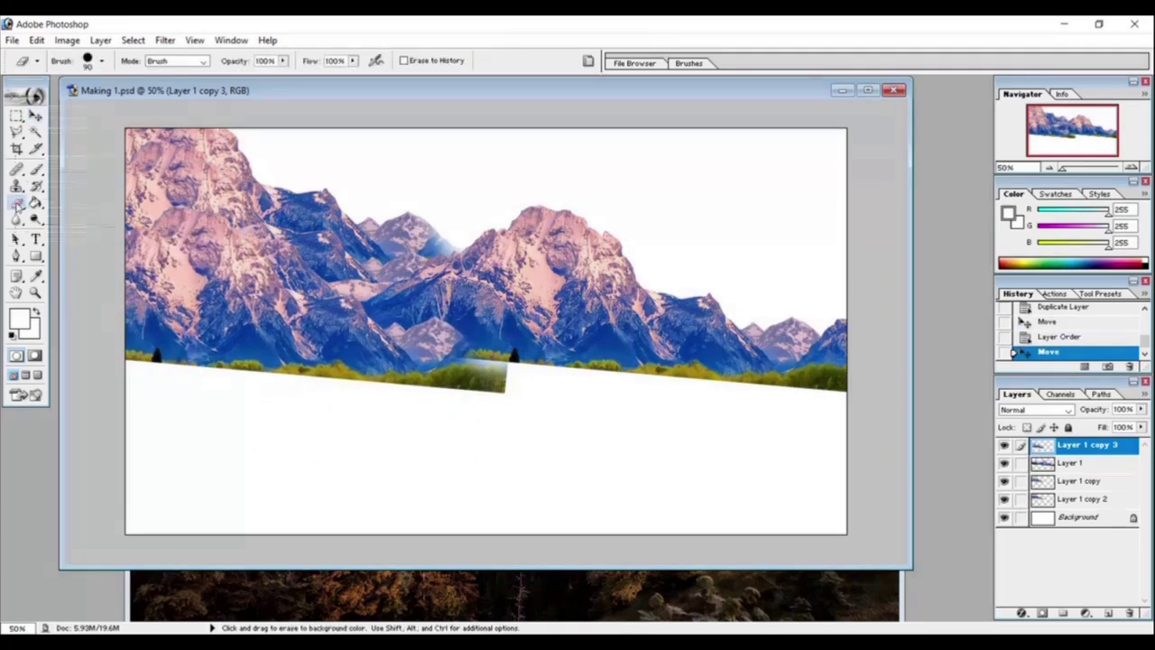
pyautogui.click(101, 61)
pyautogui.moveTo(37, 101); pyautogui.dragTo(91, 101)
pyautogui.moveTo(484, 412)
pyautogui.mouseDown()
pyautogui.moveTo(116, 374)
pyautogui.moveTo(496, 361)
pyautogui.mouseUp()
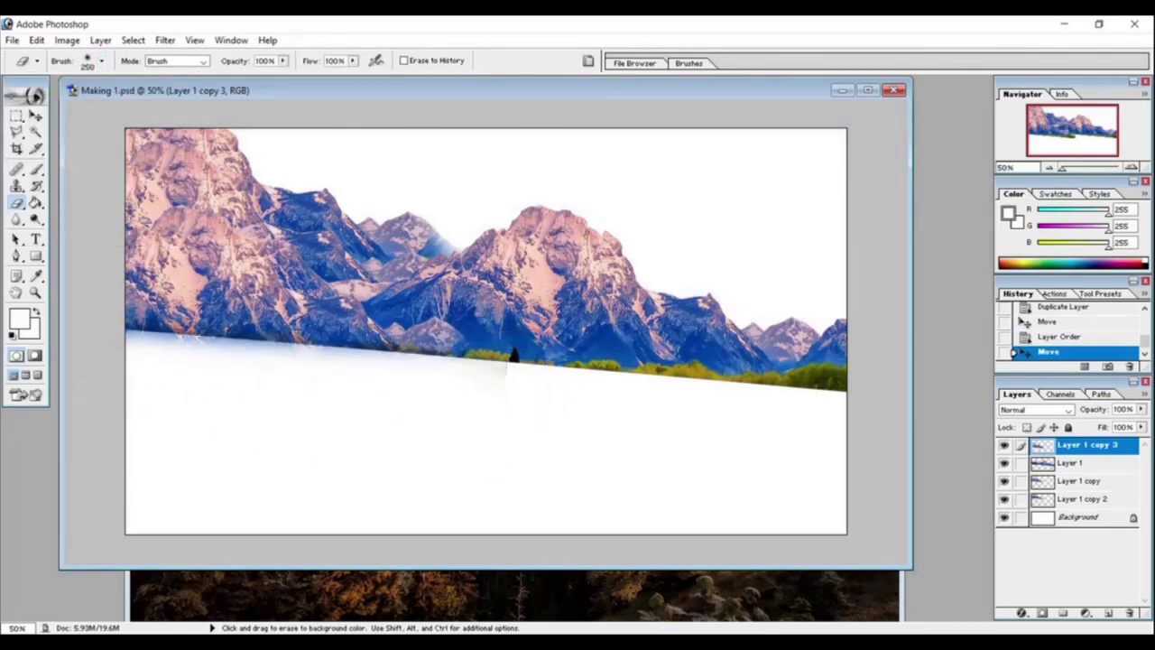
pyautogui.moveTo(137, 372); pyautogui.dragTo(590, 415)
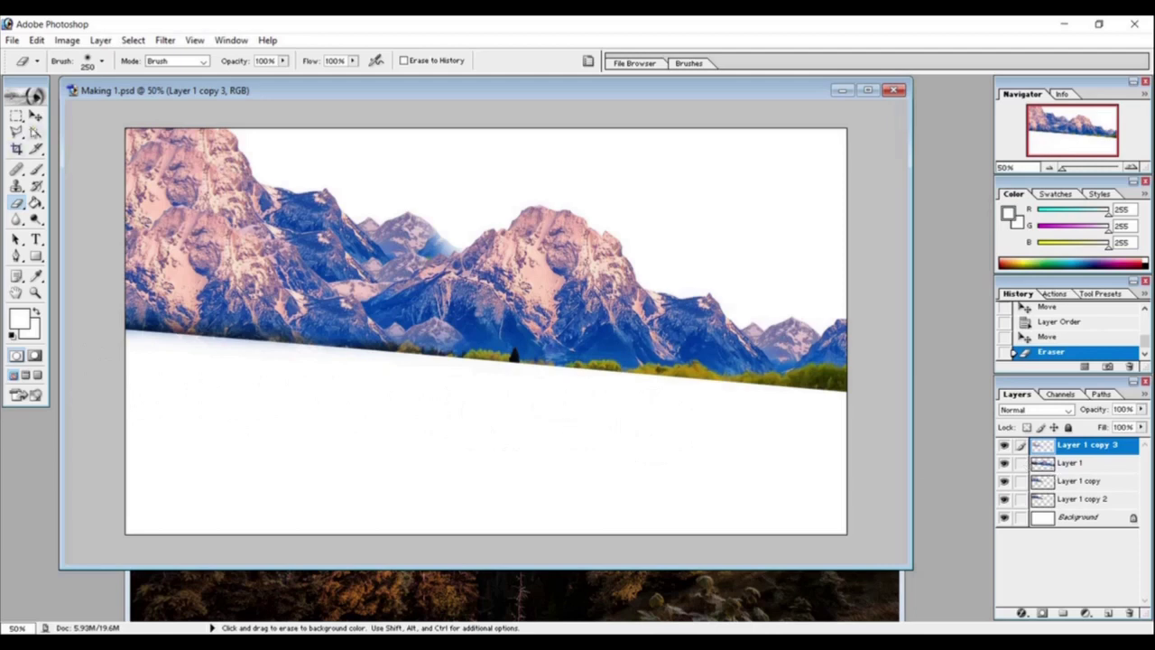
pyautogui.press('[')
pyautogui.press('[')
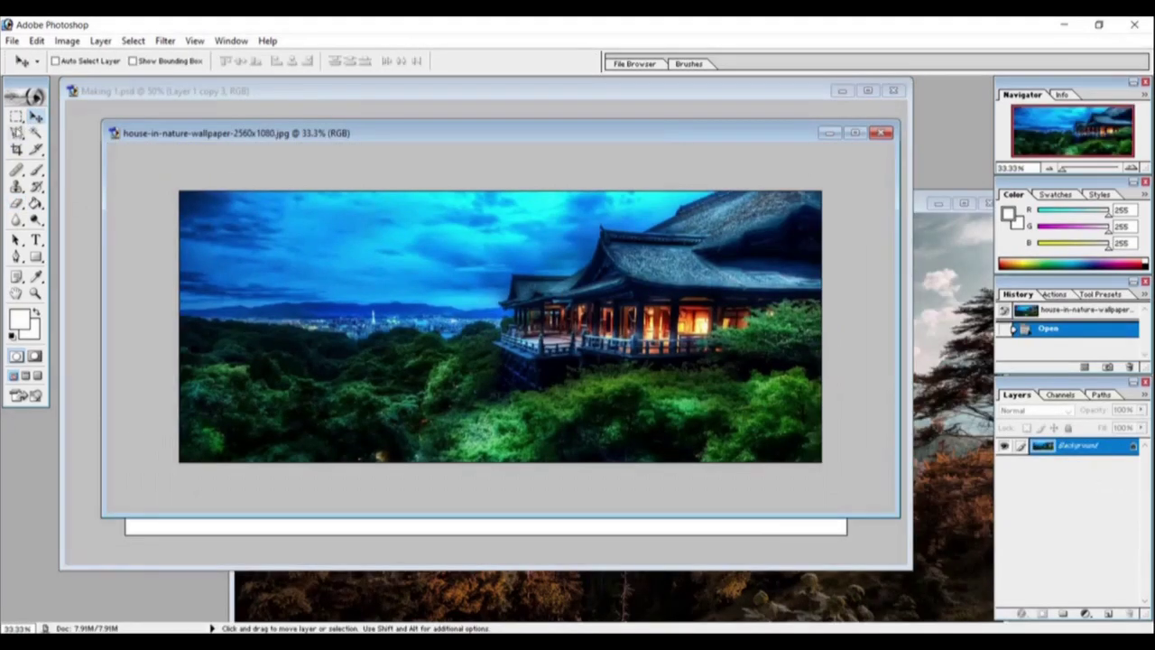
# Step: Outline the forest area in the house-in-nature wallpaper with the Polygonal Lasso
pyautogui.click(16, 115)
pyautogui.press('l')
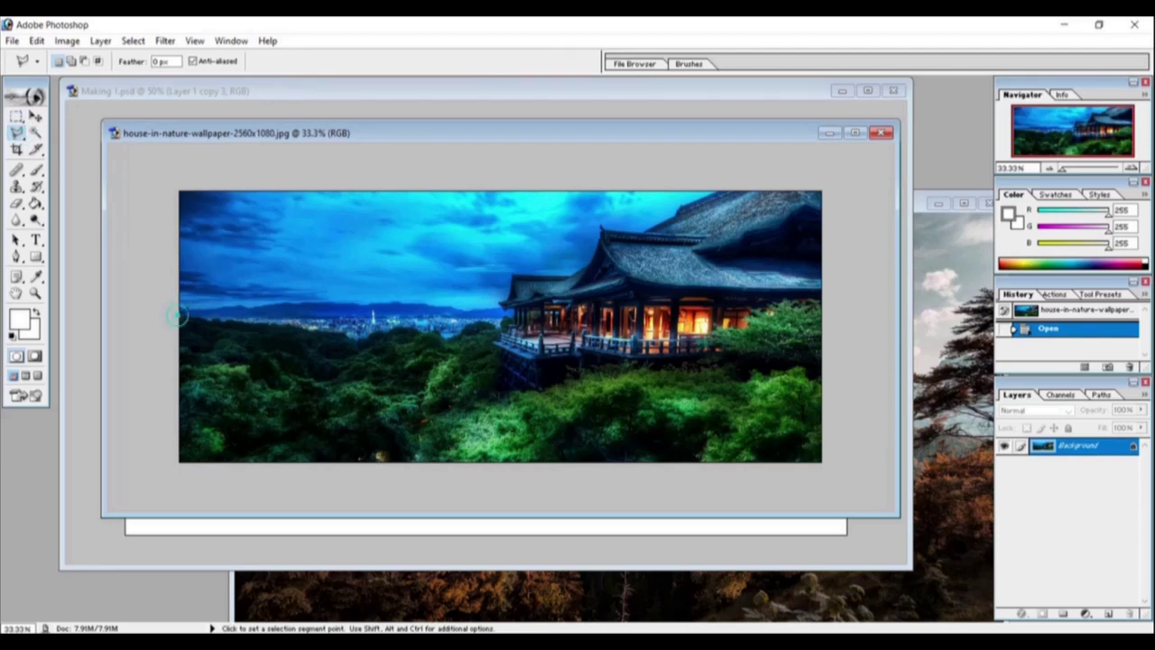
pyautogui.moveTo(16, 132); pyautogui.dragTo(99, 160)
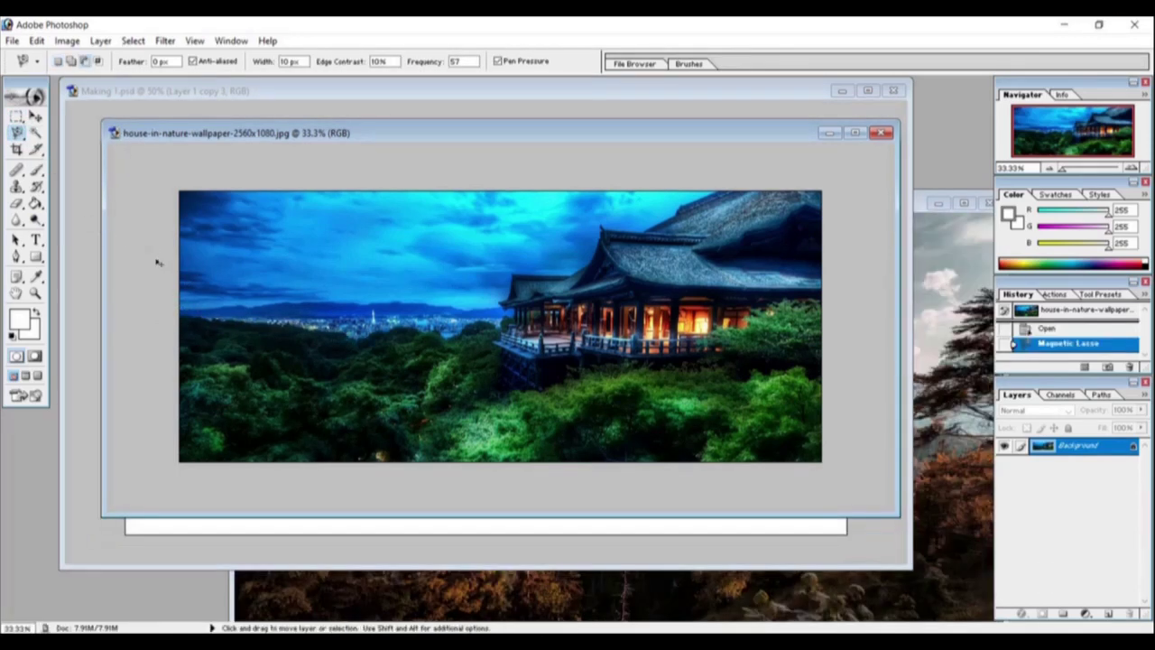
pyautogui.hotkey('ctrl', 'd')
pyautogui.moveTo(16, 132); pyautogui.dragTo(91, 147)
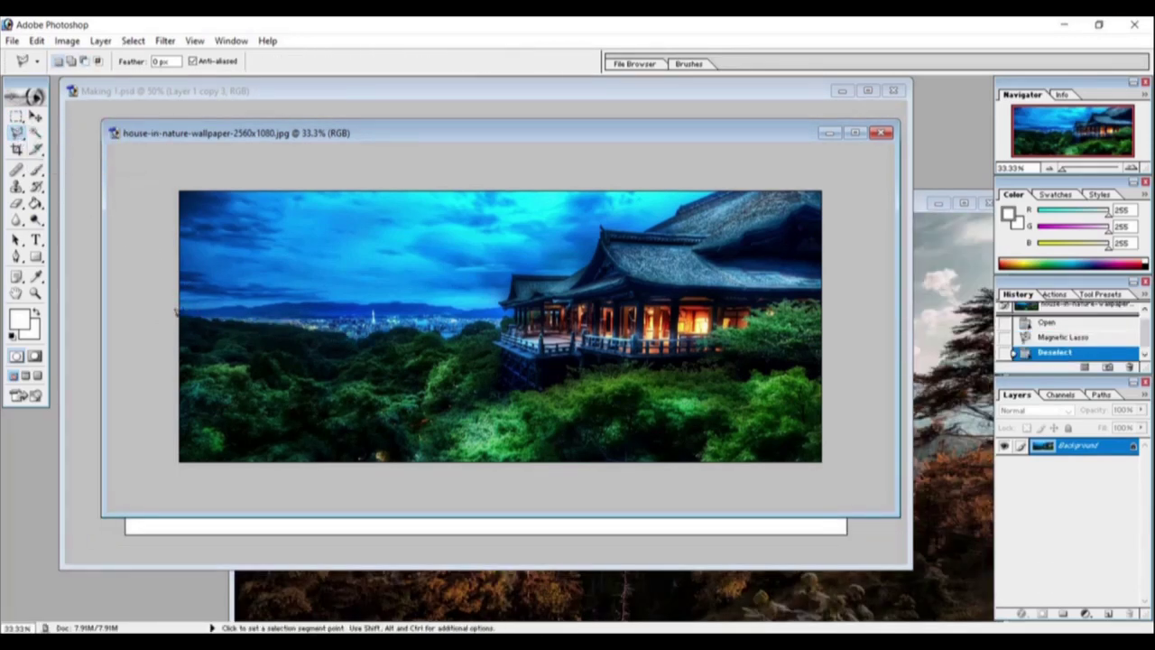
pyautogui.click(510, 469)
pyautogui.click(153, 469)
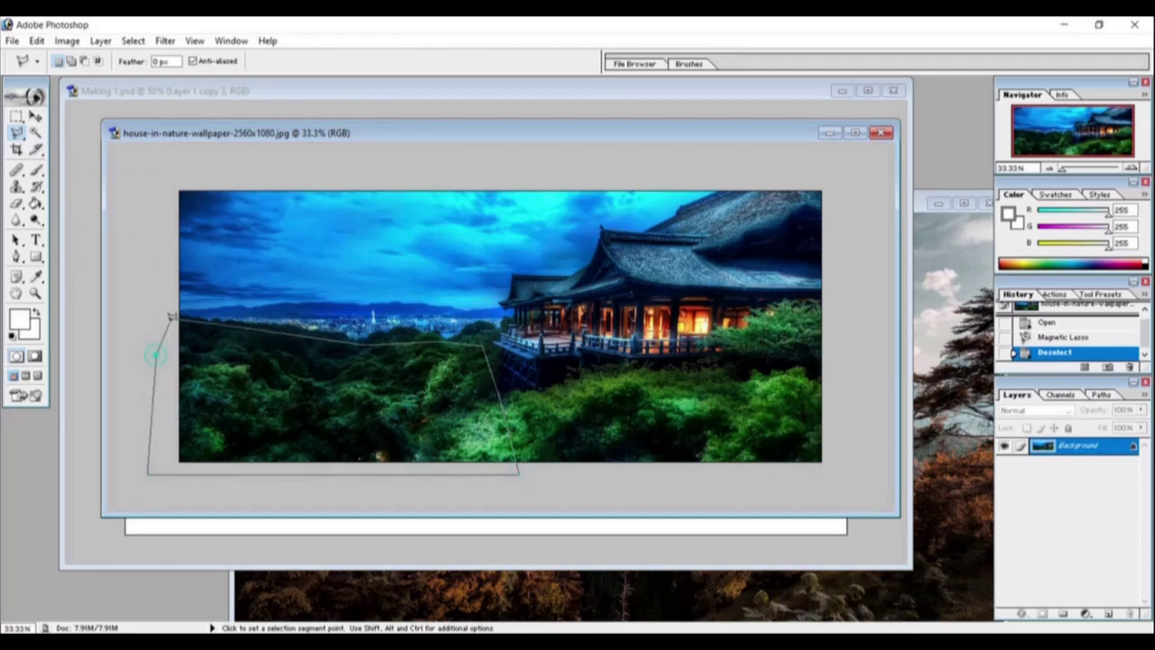
pyautogui.click(179, 320)
# Step: Copy the forest and paste it into Making 1.psd as Layer 2
pyautogui.hotkey('ctrl', 'c')
pyautogui.hotkey('ctrl', 'Tab')
pyautogui.hotkey('ctrl', 'v')
# Step: Move and shrink the pasted forest to fit the lower left of the canvas
pyautogui.moveTo(356, 361); pyautogui.dragTo(354, 370)
pyautogui.hotkey('ctrl', 't')
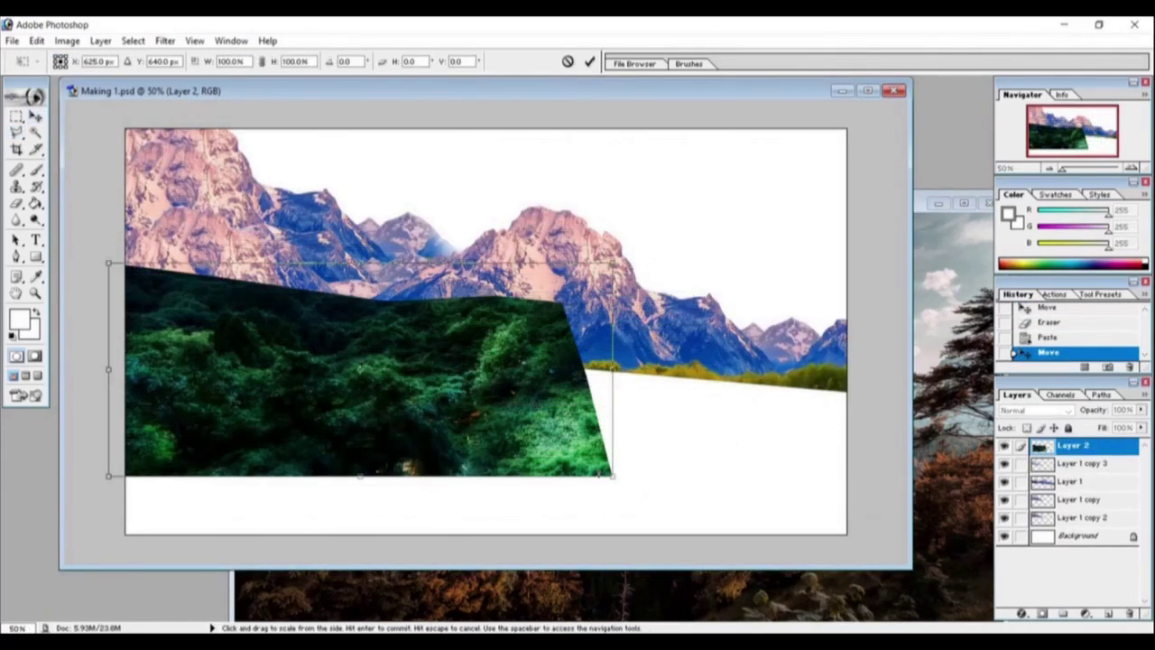
pyautogui.moveTo(613, 478); pyautogui.dragTo(478, 436)
pyautogui.press('Return')
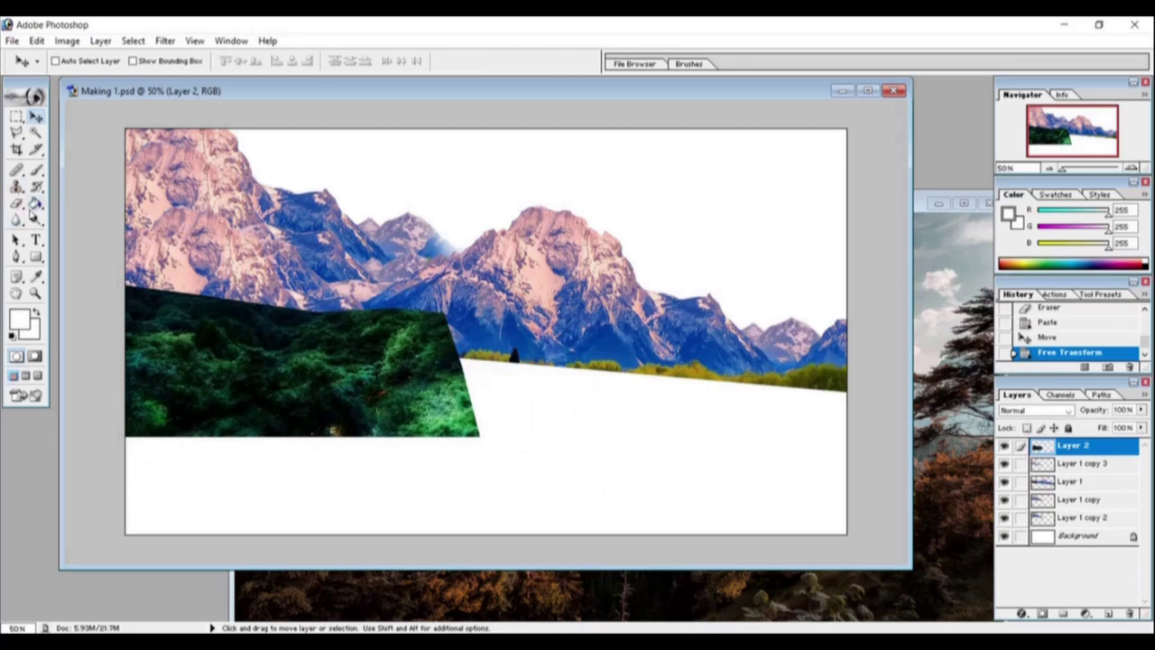
# Step: Soften the forest's top edge into the mountains with a 90 px soft eraser
pyautogui.press('e')
pyautogui.click(102, 60)
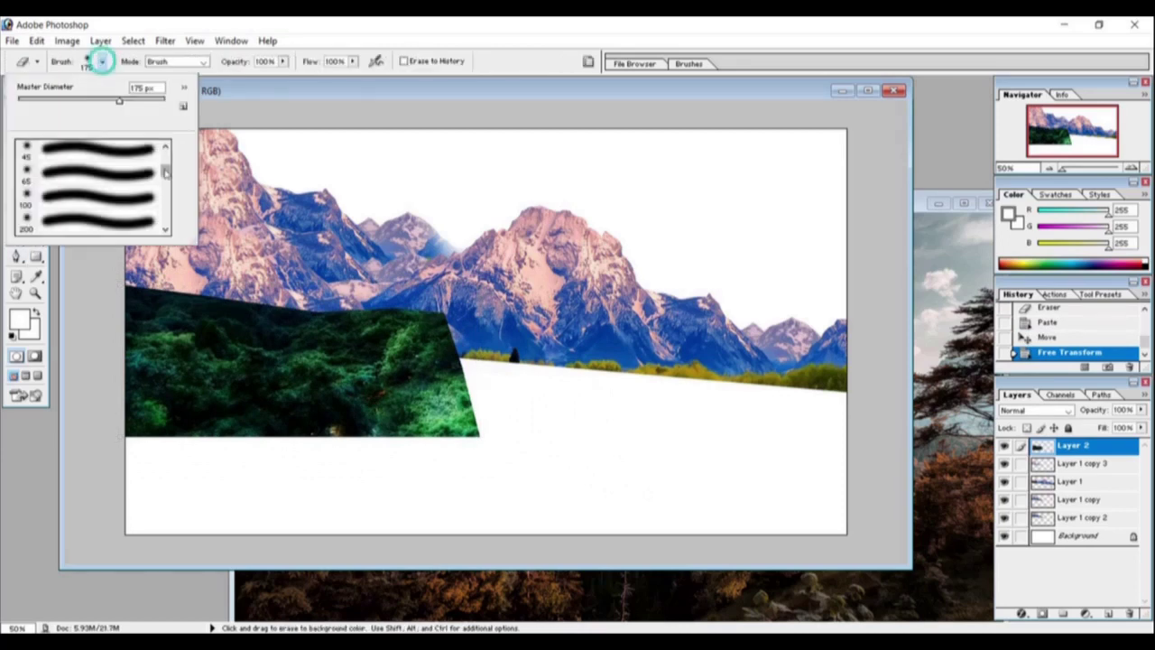
pyautogui.moveTo(165, 158); pyautogui.dragTo(164, 221)
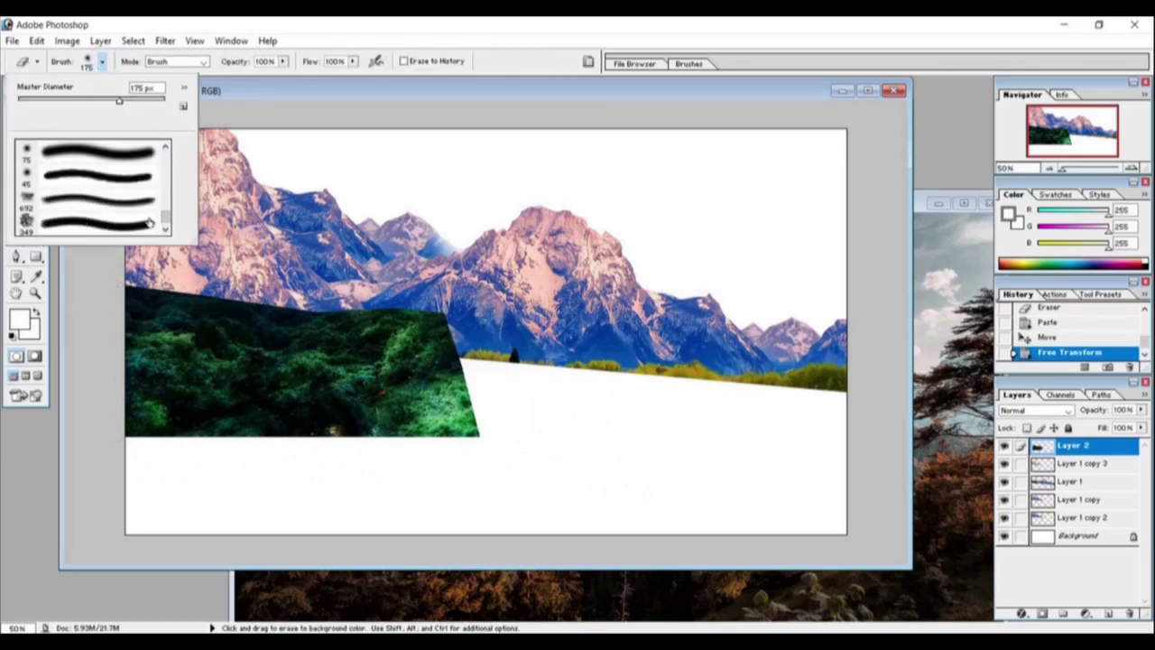
pyautogui.click(99, 200)
pyautogui.press('Return')
pyautogui.moveTo(126, 290); pyautogui.dragTo(227, 306)
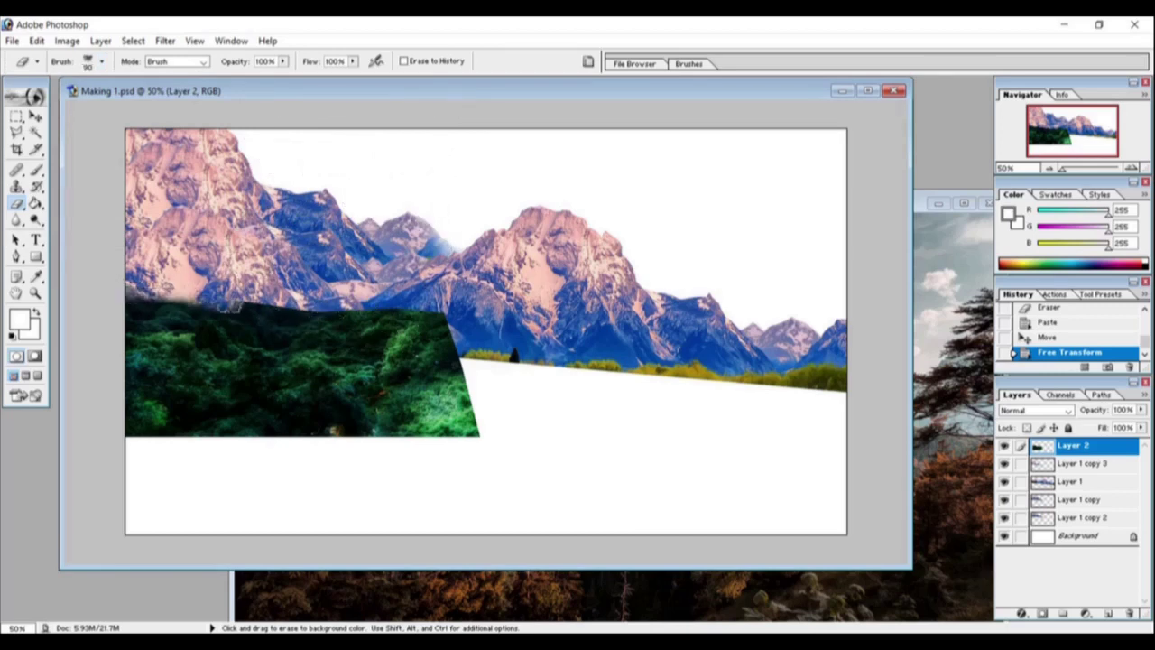
pyautogui.moveTo(339, 312); pyautogui.dragTo(469, 330)
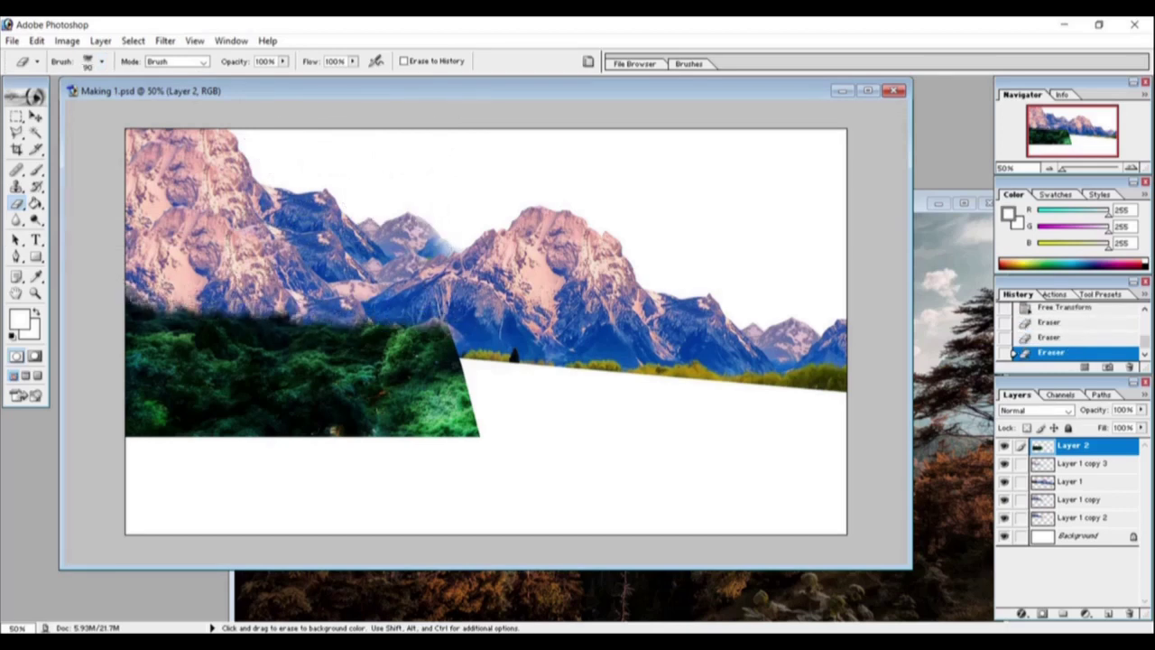
pyautogui.moveTo(266, 330); pyautogui.dragTo(370, 320)
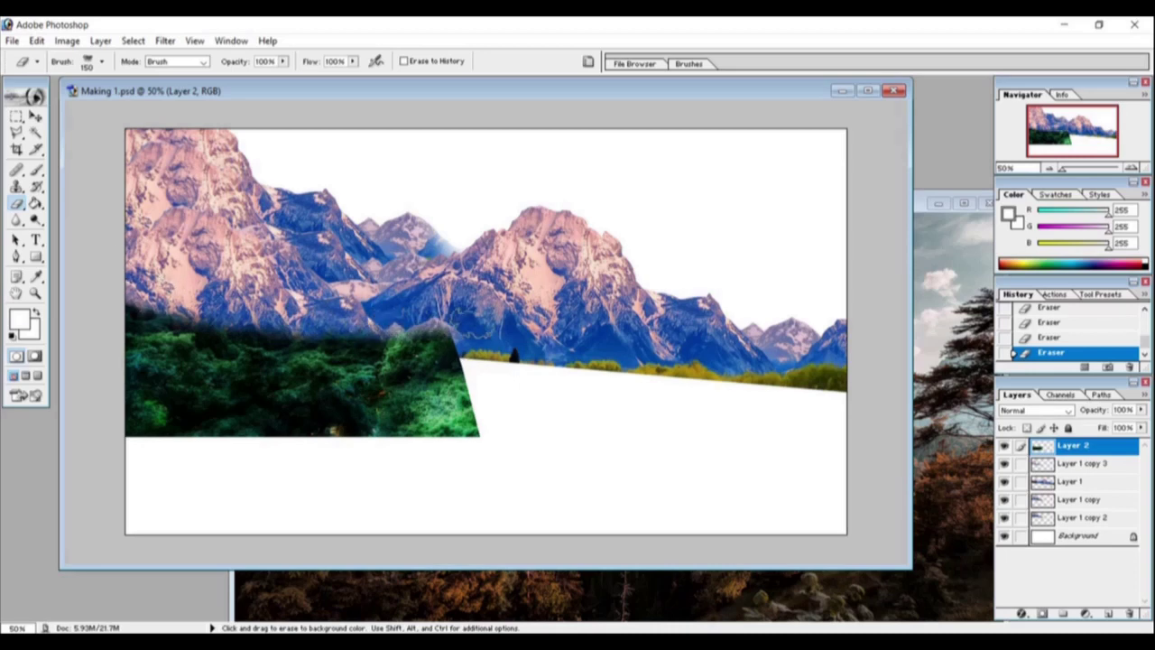
# Step: Duplicate the forest layer, move the copy right, and erase its left seam
pyautogui.press('v')
pyautogui.rightClick(1073, 445)
pyautogui.click(1036, 490)
pyautogui.press('Return')
pyautogui.moveTo(413, 409); pyautogui.dragTo(734, 438)
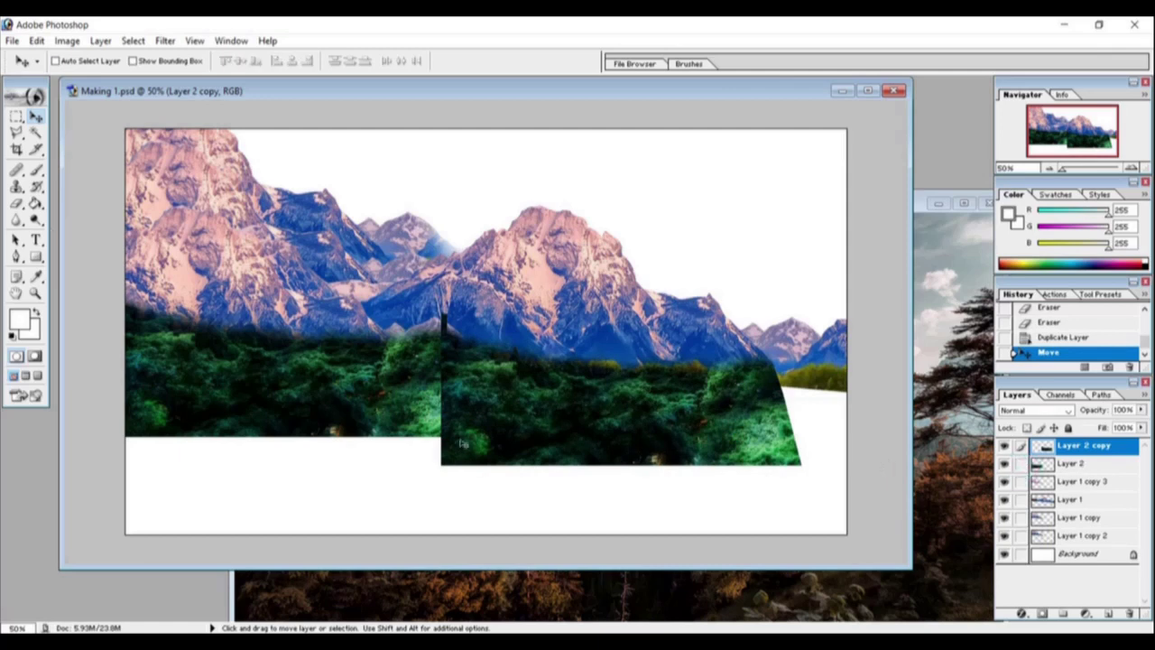
pyautogui.press('e')
pyautogui.moveTo(442, 379); pyautogui.dragTo(462, 408)
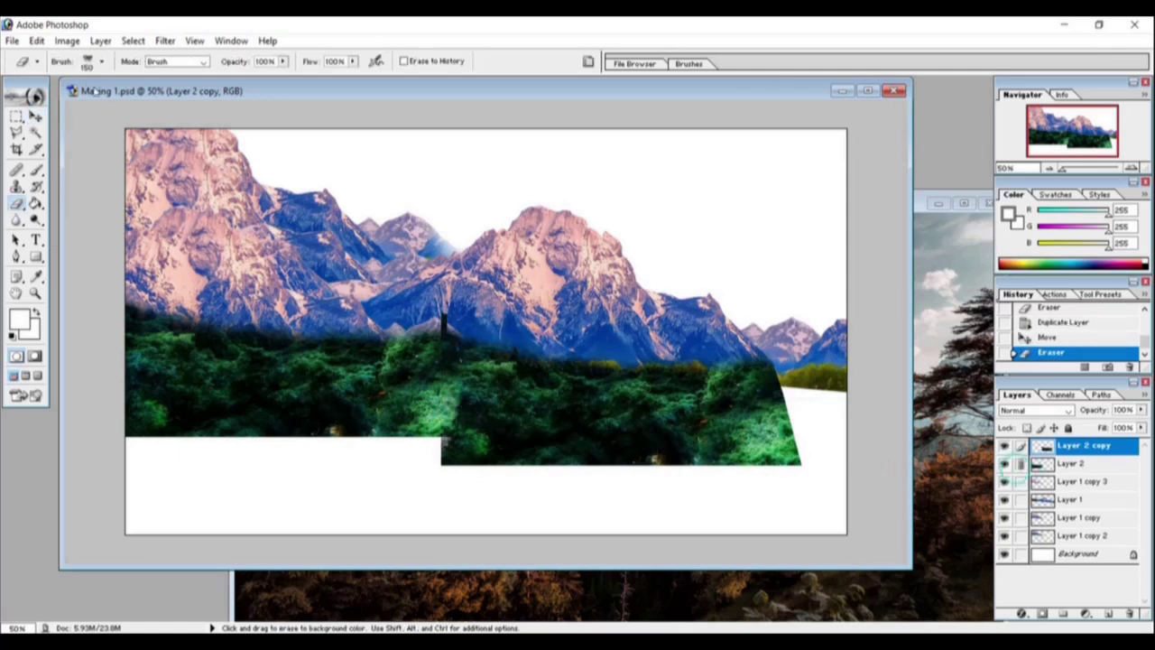
# Step: Merge the two forest layers, erase the top seam with a 175 px eraser, and nudge it up
pyautogui.click(100, 41)
pyautogui.click(181, 468)
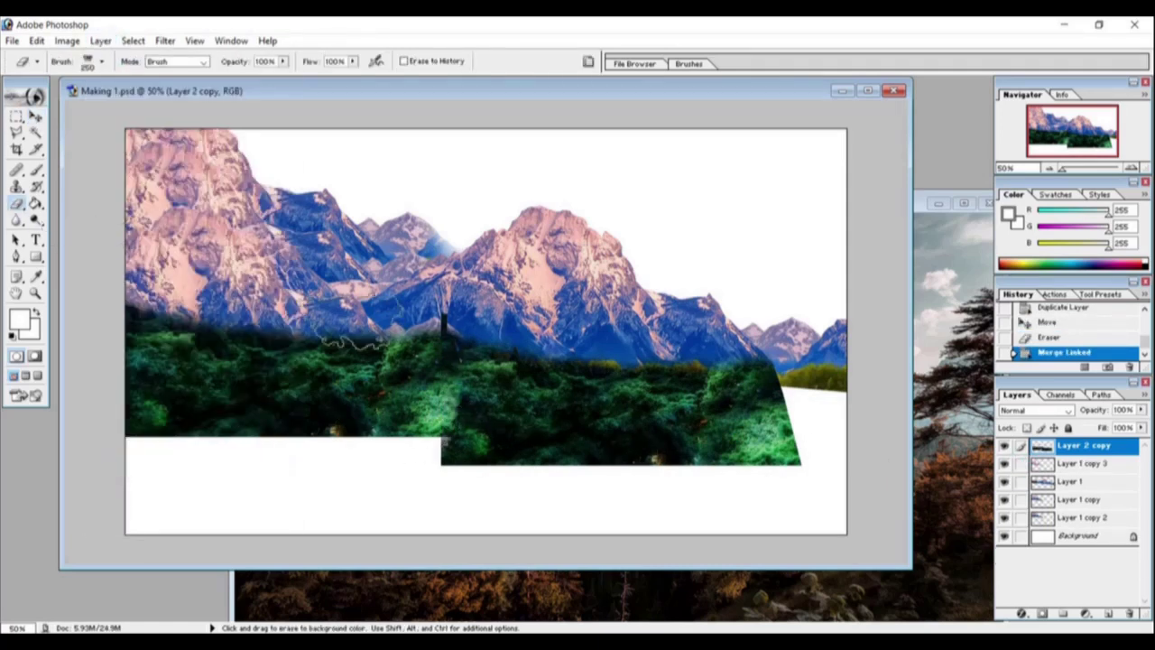
pyautogui.press('[')
pyautogui.press('[')
pyautogui.moveTo(316, 343); pyautogui.dragTo(528, 352)
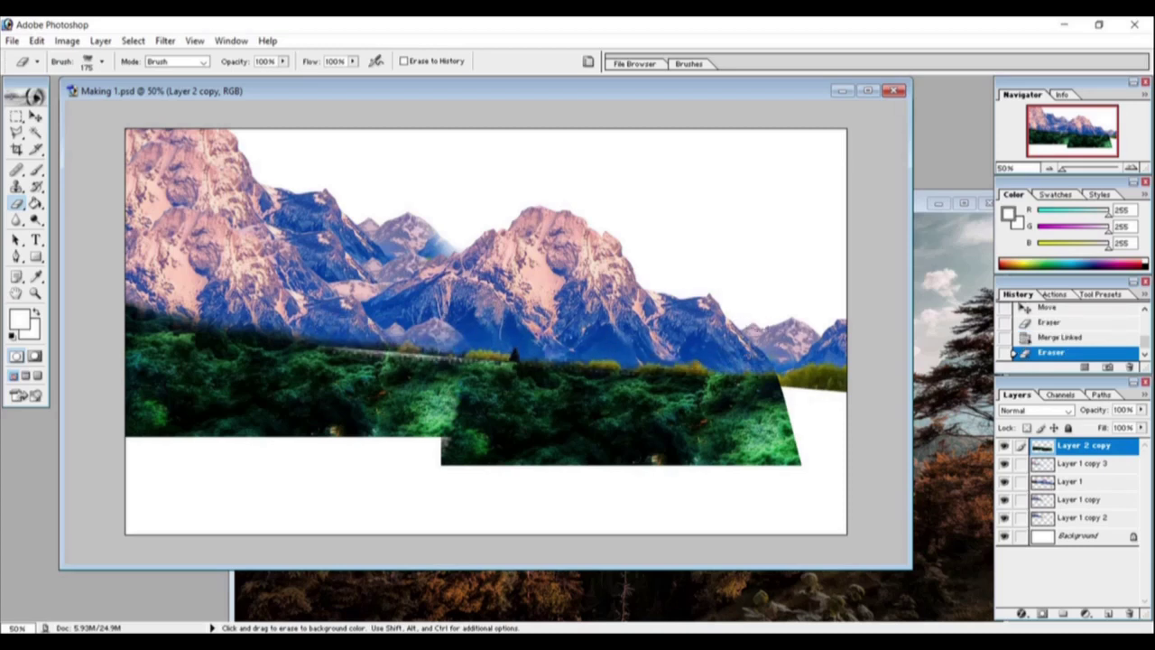
pyautogui.click(529, 350)
pyautogui.press('v')
pyautogui.moveTo(541, 403); pyautogui.dragTo(542, 393)
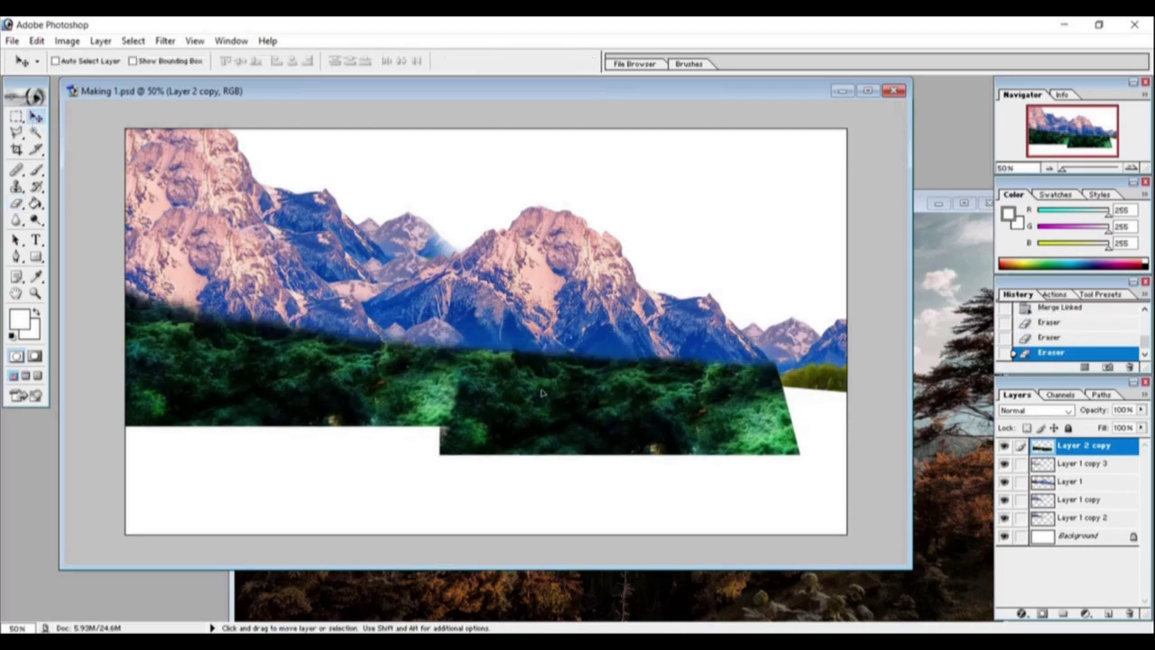
# Step: Duplicate the forest strip, flip it horizontally, and move it to the canvas's right edge
pyautogui.rightClick(1083, 444)
pyautogui.click(1046, 306)
pyautogui.press('Return')
pyautogui.click(37, 41)
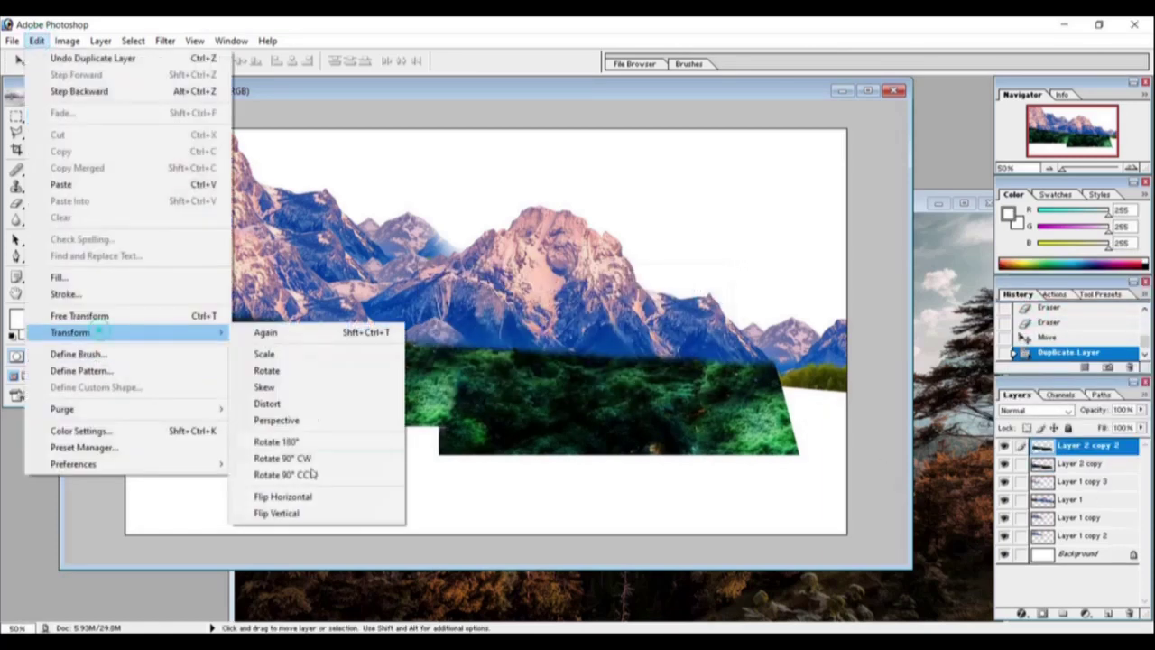
pyautogui.click(275, 565)
pyautogui.moveTo(257, 388); pyautogui.dragTo(392, 388)
pyautogui.moveTo(668, 417); pyautogui.dragTo(835, 415)
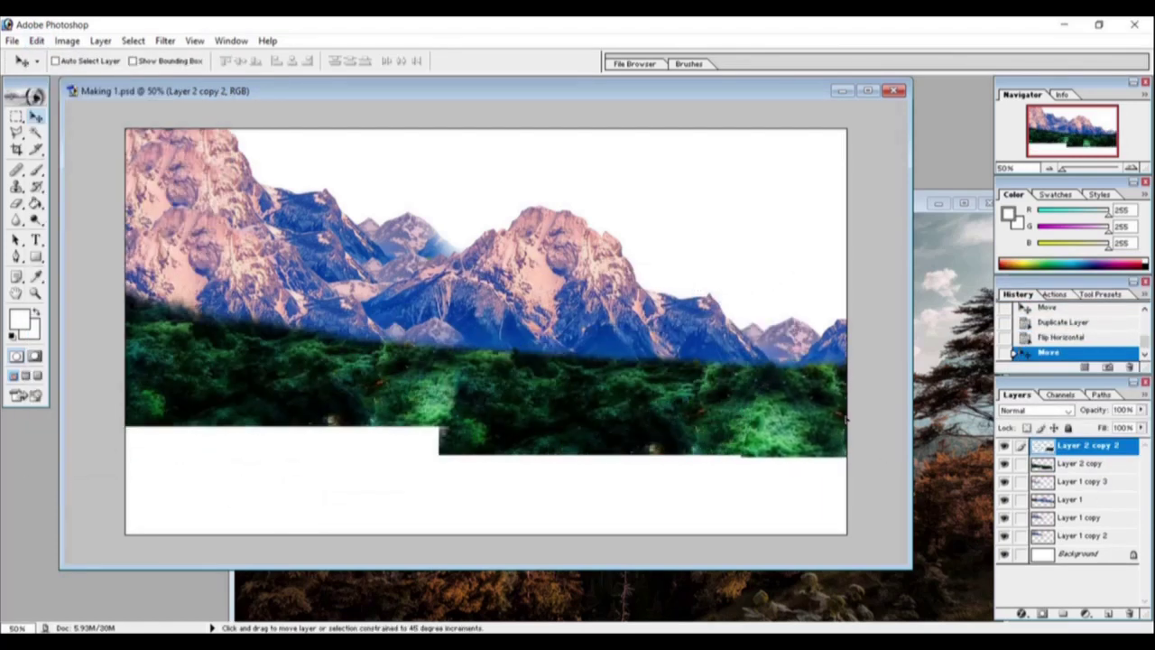
# Step: Erase the seam between the forest copies and merge the linked forest layers
pyautogui.press('e')
pyautogui.moveTo(717, 361); pyautogui.dragTo(726, 433)
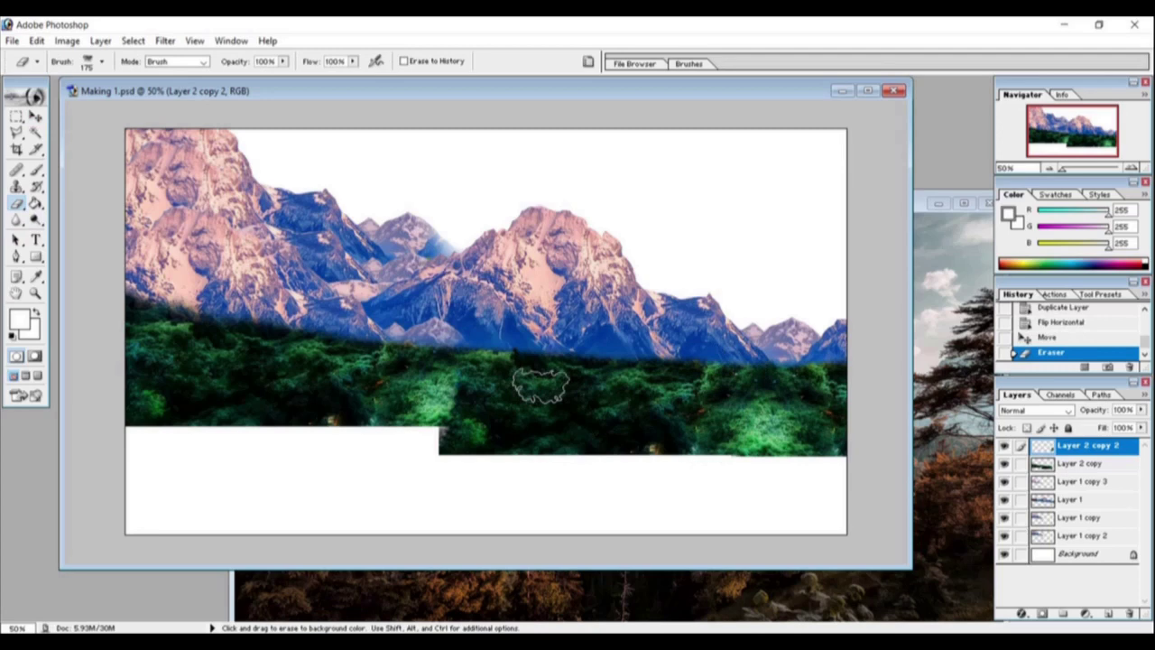
pyautogui.click(100, 41)
pyautogui.click(127, 466)
pyautogui.moveTo(672, 352); pyautogui.dragTo(736, 343)
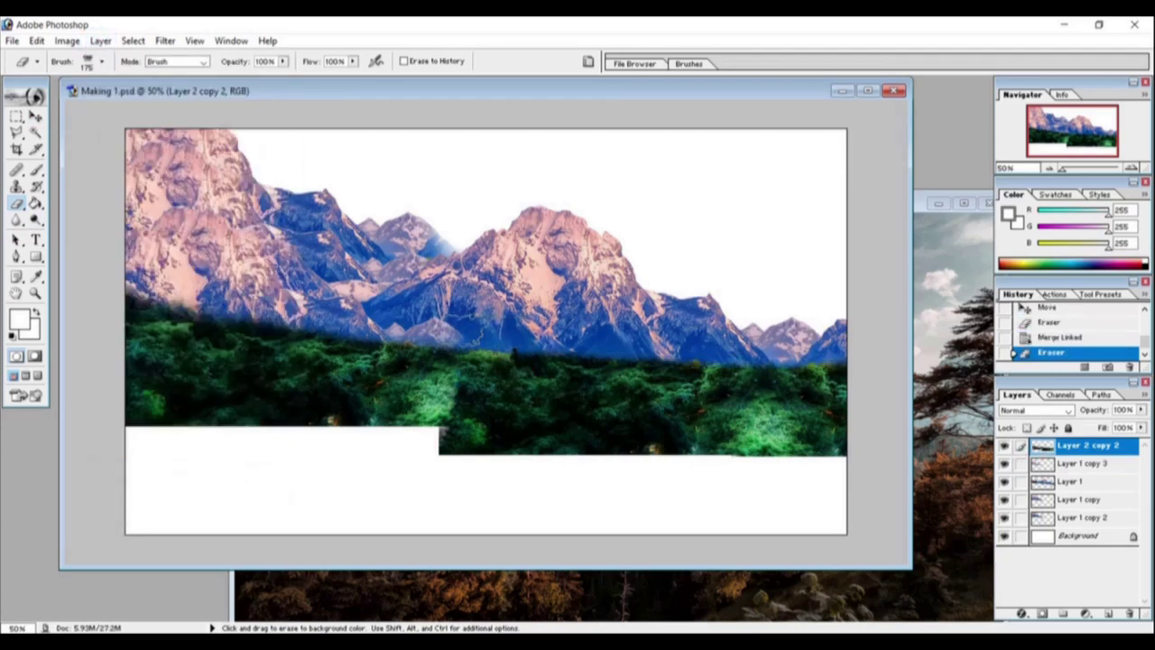
# Step: Shift the forest's hue and push its Color Balance toward yellow
pyautogui.press('v')
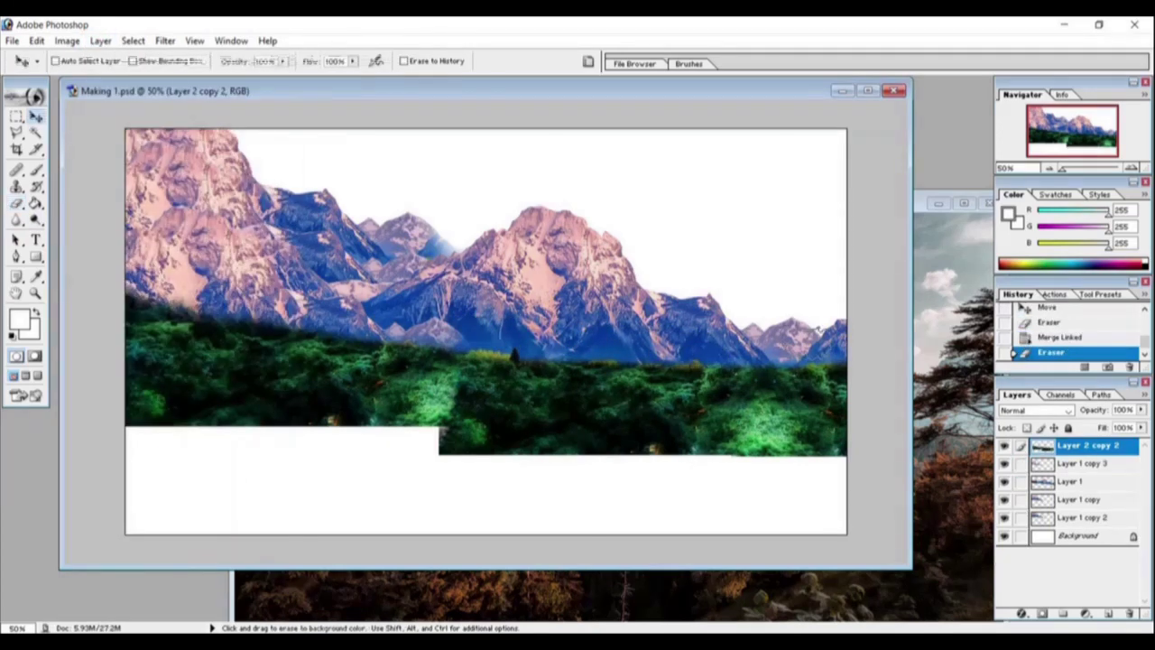
pyautogui.click(67, 41)
pyautogui.click(230, 198)
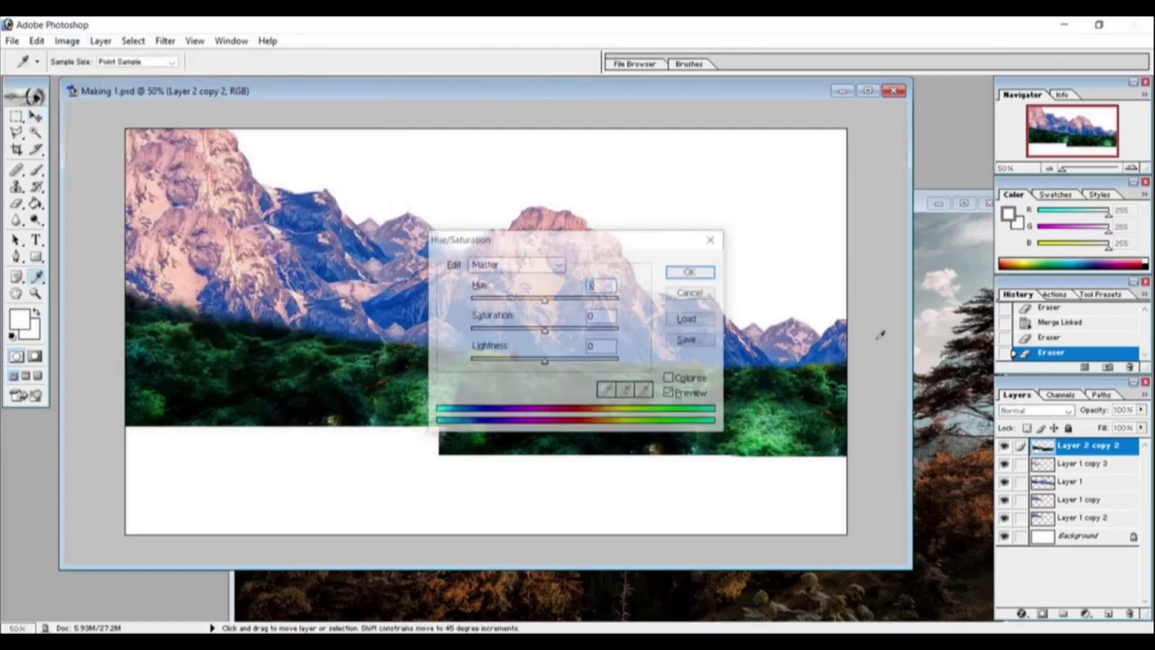
pyautogui.moveTo(494, 236); pyautogui.dragTo(722, 110)
pyautogui.moveTo(771, 169); pyautogui.dragTo(730, 175)
pyautogui.press('Return')
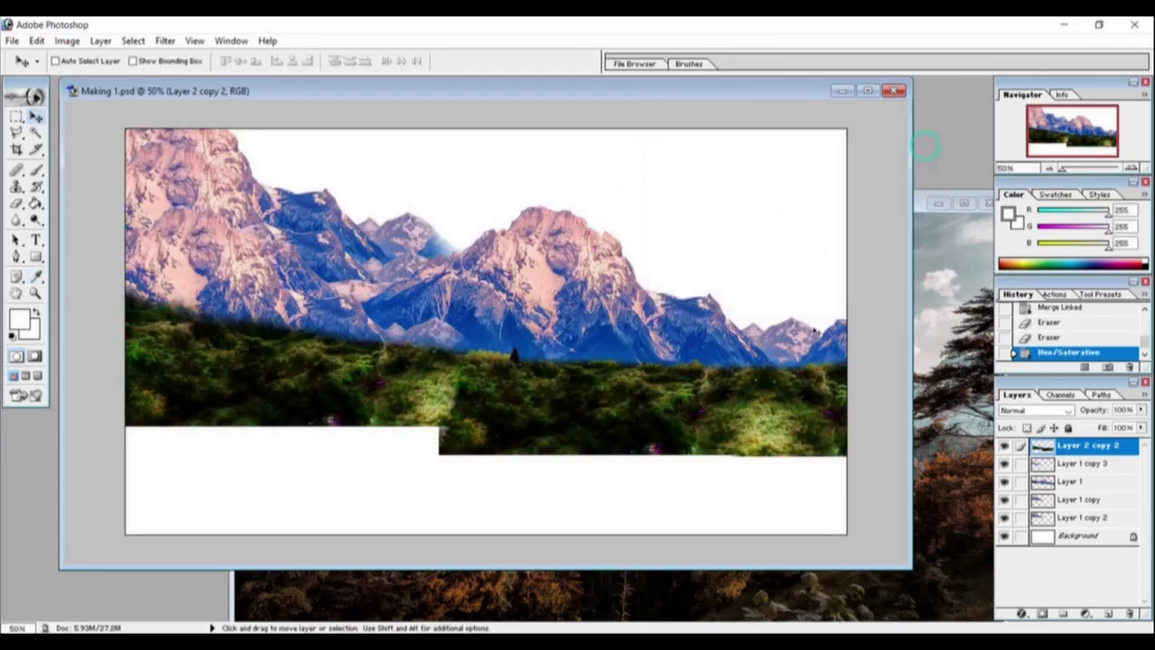
pyautogui.hotkey('ctrl', 'b')
pyautogui.moveTo(711, 226); pyautogui.dragTo(640, 227)
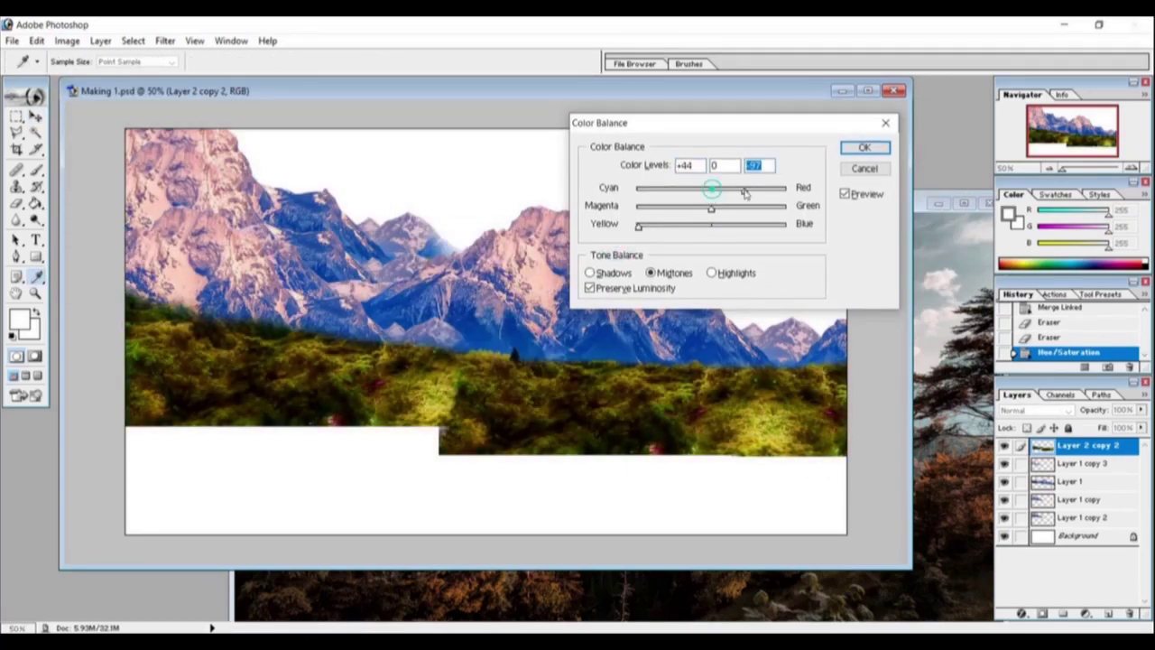
pyautogui.click(862, 148)
# Step: Merge the linked layers and draw a feathered marquee selection over the mountains
pyautogui.press('m')
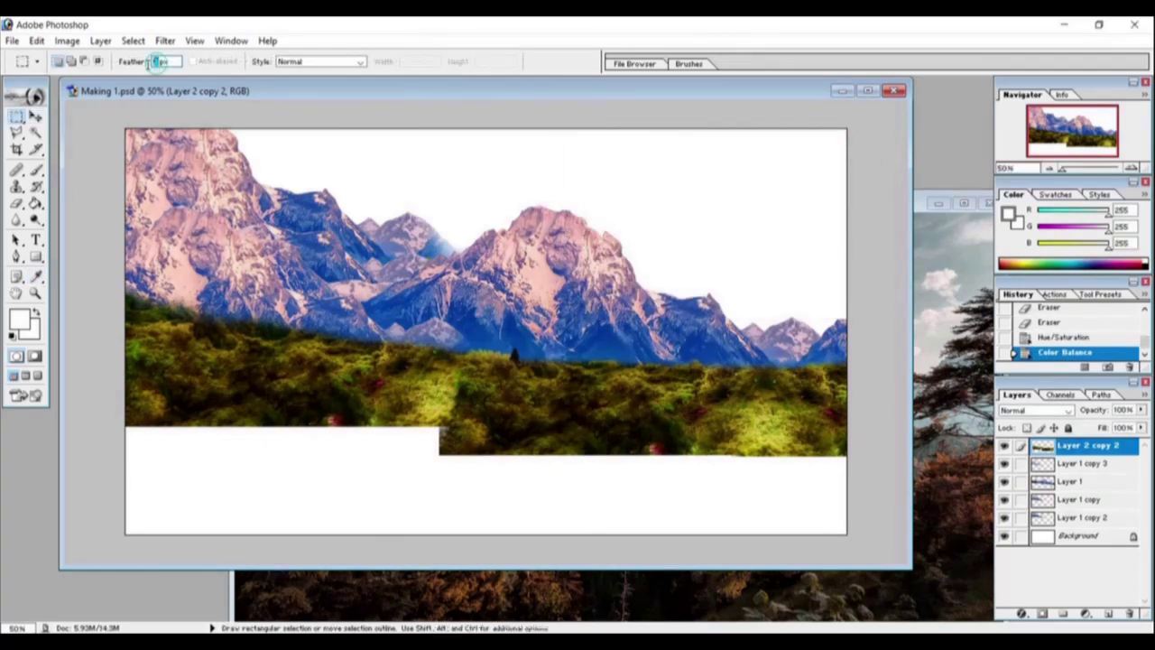
pyautogui.hotkey('ctrl', 'e')
pyautogui.moveTo(120, 118); pyautogui.dragTo(541, 397)
pyautogui.hotkey('ctrl', 'l')
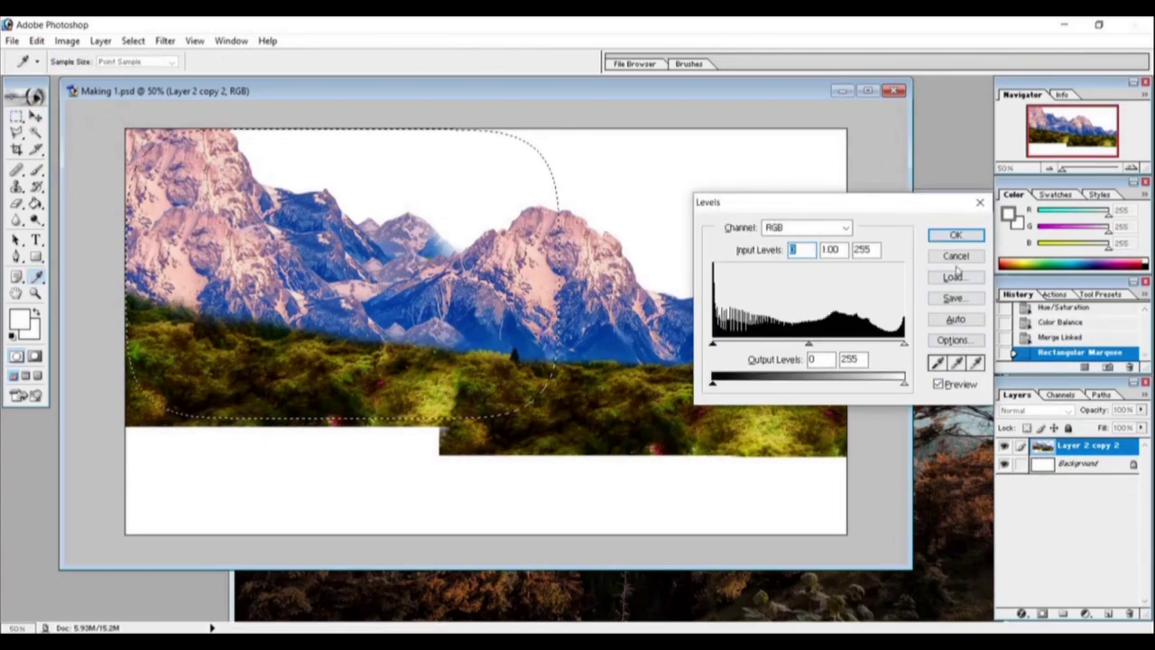
pyautogui.press('Escape')
pyautogui.moveTo(397, 338); pyautogui.dragTo(365, 343)
# Step: Lower the selected mountains' saturation and apply Color Balance
pyautogui.hotkey('ctrl', 'u')
pyautogui.moveTo(772, 200); pyautogui.dragTo(672, 195)
pyautogui.press('Return')
pyautogui.hotkey('ctrl', 'b')
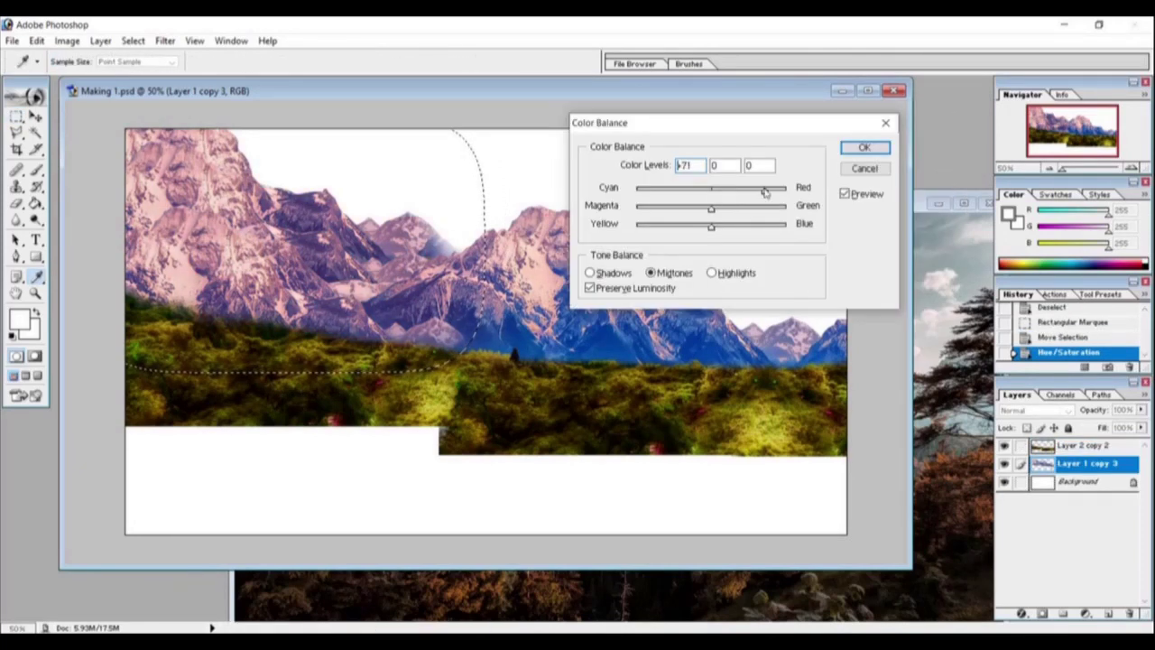
pyautogui.press('Return')
pyautogui.hotkey('ctrl', 'd')
# Step: Brighten the right-hand mountains with Levels and reduce their saturation
pyautogui.moveTo(405, 157); pyautogui.dragTo(844, 401)
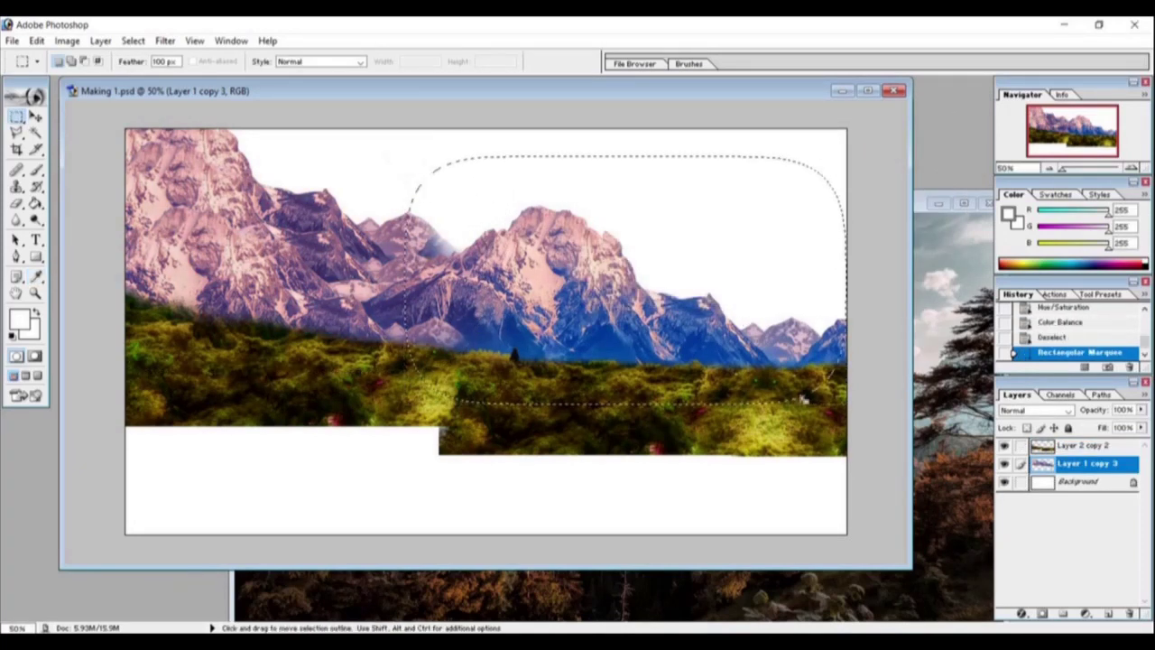
pyautogui.hotkey('ctrl', 'l')
pyautogui.moveTo(896, 350); pyautogui.dragTo(863, 348)
pyautogui.press('Return')
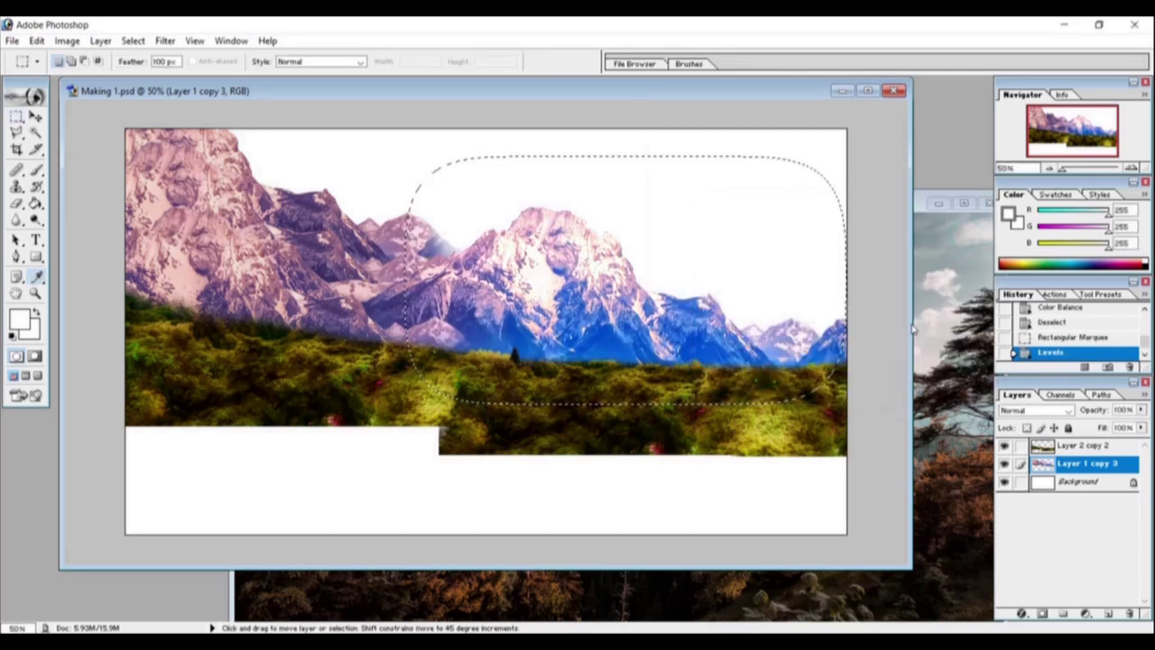
pyautogui.hotkey('ctrl', 'u')
pyautogui.moveTo(771, 200); pyautogui.dragTo(745, 200)
pyautogui.press('Return')
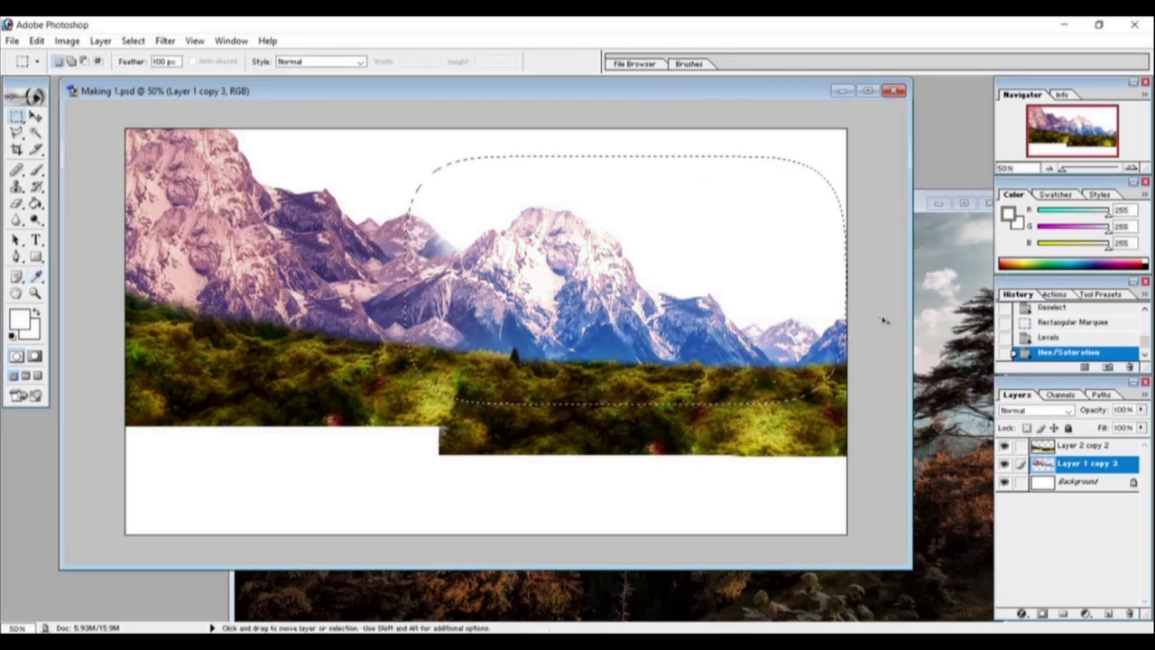
pyautogui.hotkey('ctrl', 'd')
# Step: Darken the left mountains' midtones with Levels, then load the mountains' outline as a selection
pyautogui.moveTo(90, 108); pyautogui.dragTo(492, 379)
pyautogui.moveTo(383, 279); pyautogui.dragTo(391, 287)
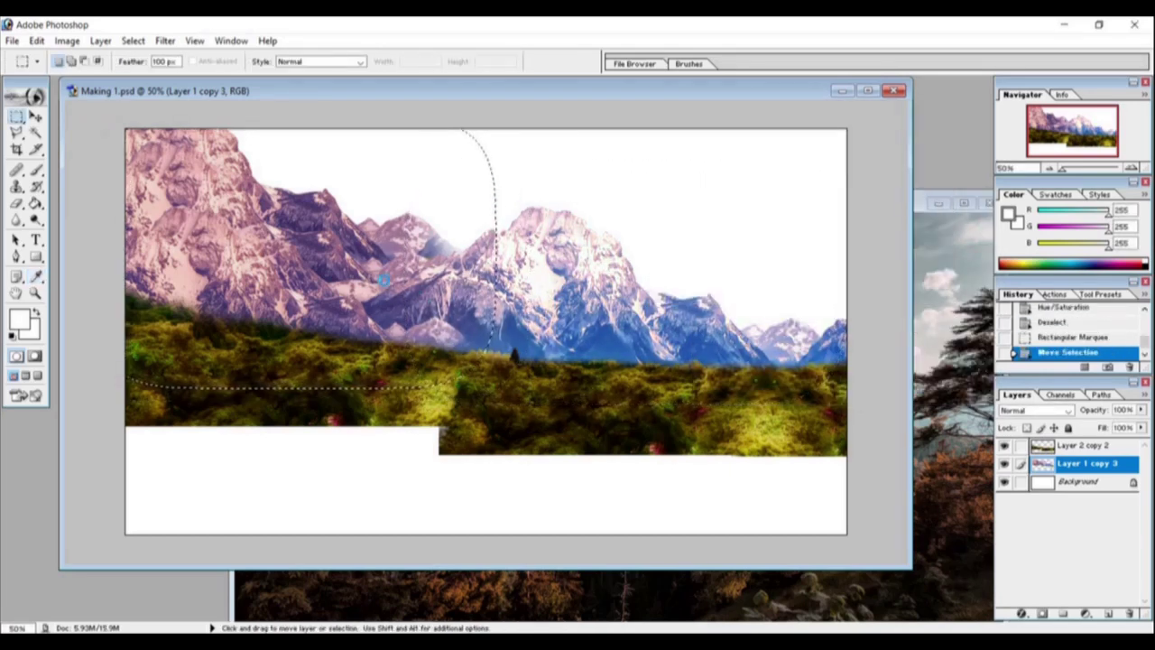
pyautogui.hotkey('ctrl', 'l')
pyautogui.moveTo(808, 344); pyautogui.dragTo(827, 346)
pyautogui.press('Return')
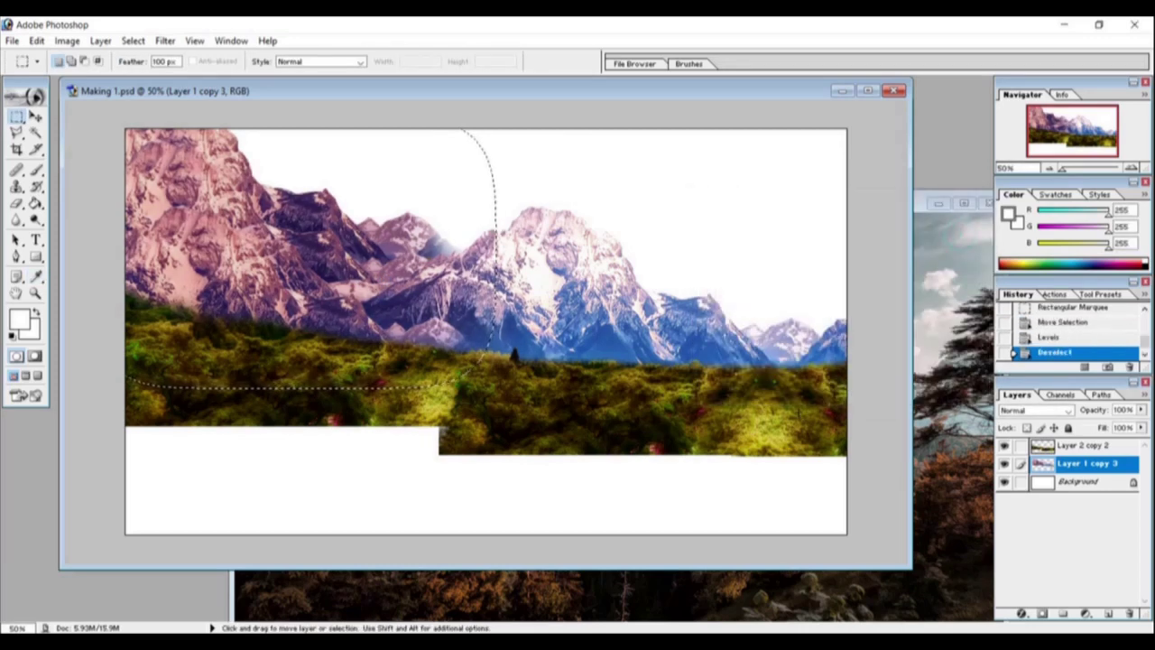
pyautogui.hotkey('ctrl', 'd')
pyautogui.keyDown('ctrl'); pyautogui.click(1042, 463); pyautogui.keyUp('ctrl')
# Step: Set a dark red brush at 30% opacity and dab it over the left mountains
pyautogui.click(36, 170)
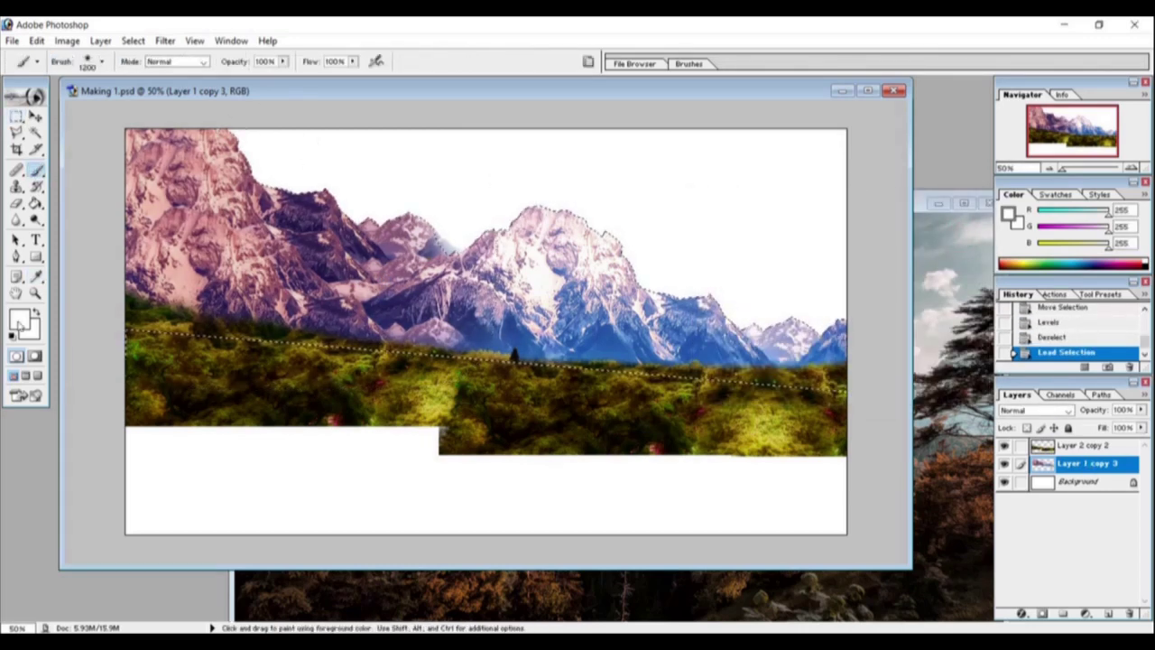
pyautogui.click(18, 318)
pyautogui.click(727, 235)
pyautogui.moveTo(282, 61); pyautogui.dragTo(260, 75)
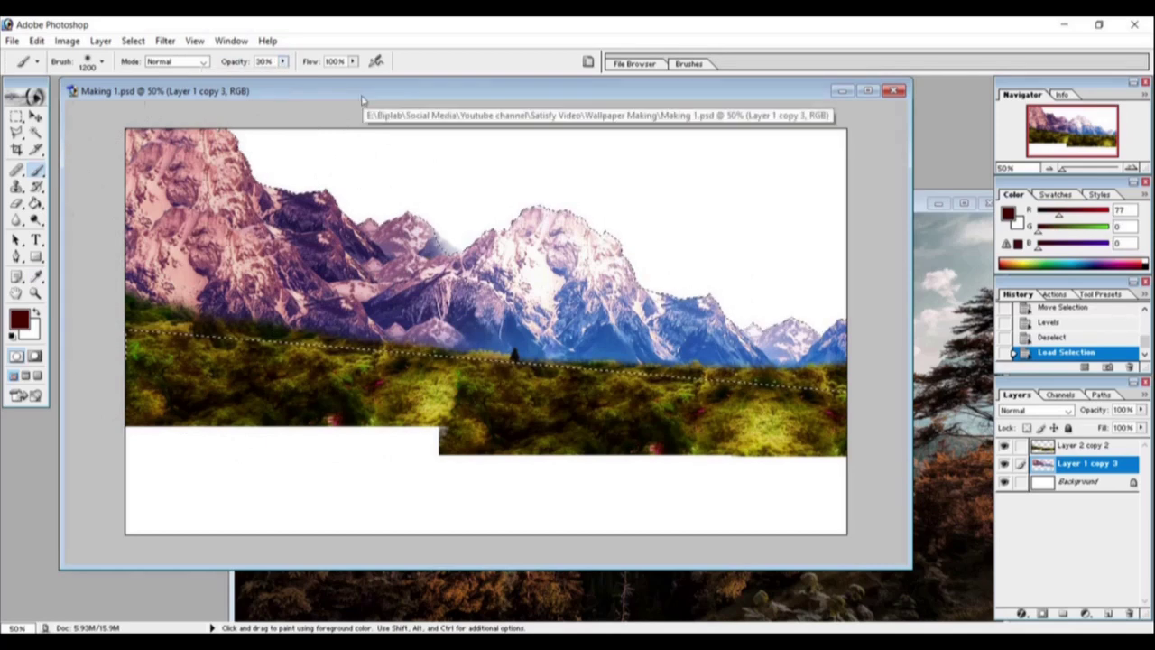
pyautogui.click(275, 303)
pyautogui.click(180, 260)
pyautogui.click(230, 308)
pyautogui.hotkey('ctrl', 'd')
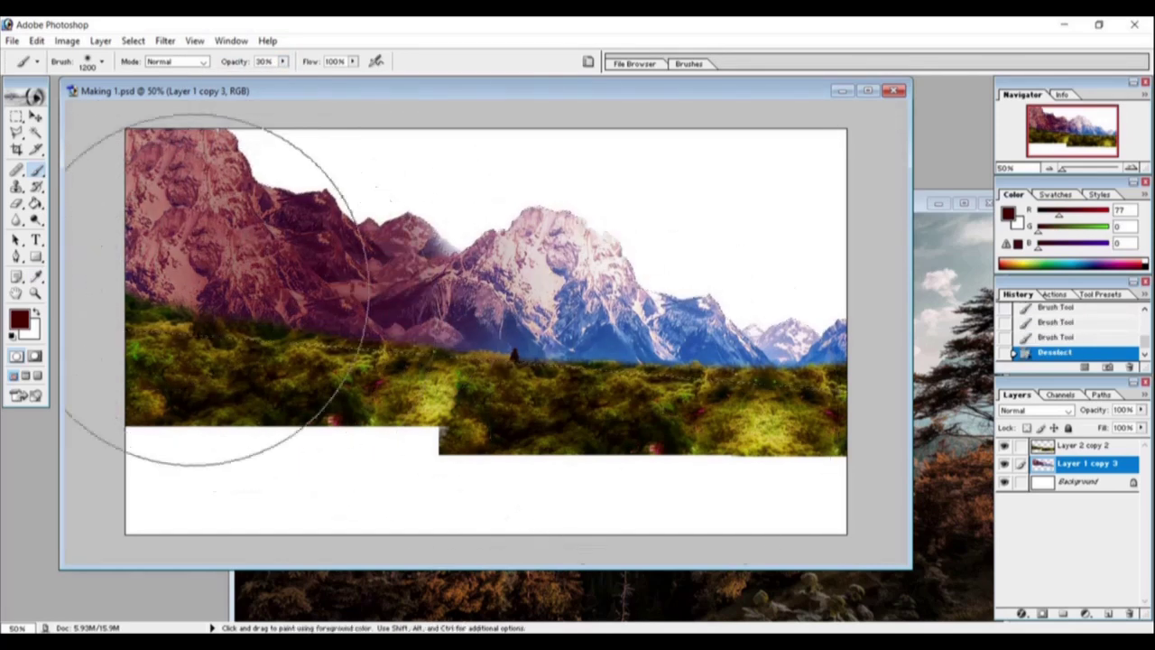
# Step: Paint more dark red tint across the left, middle and right mountains with a smaller brush
pyautogui.press('v')
pyautogui.press('0')
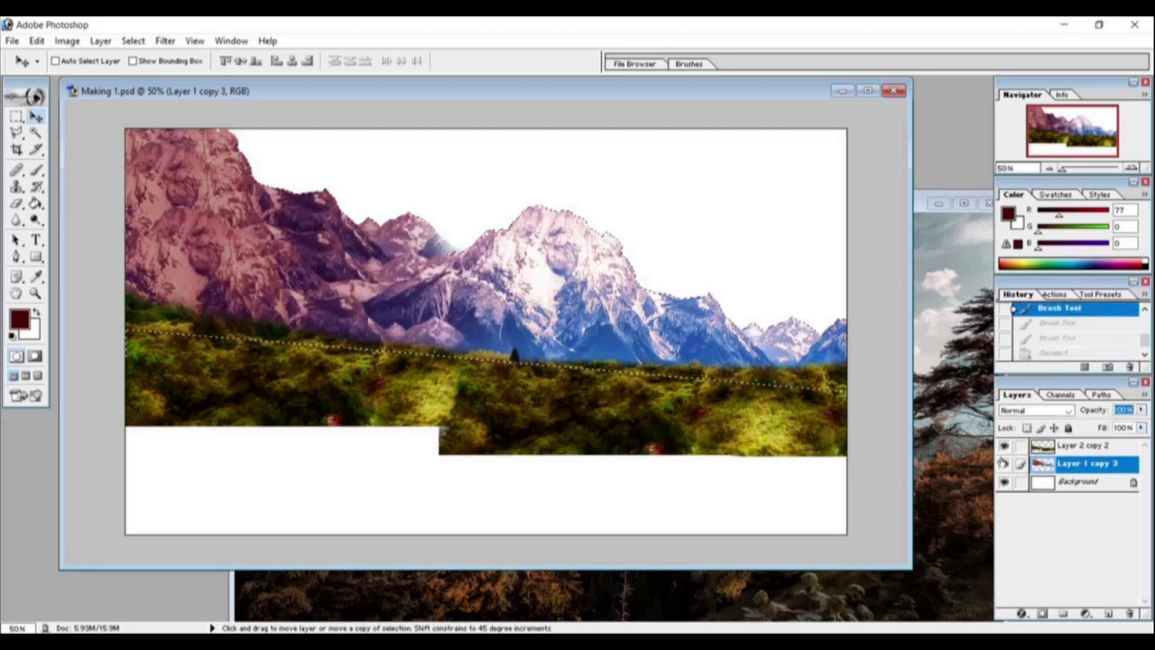
pyautogui.click(171, 230)
pyautogui.click(298, 235)
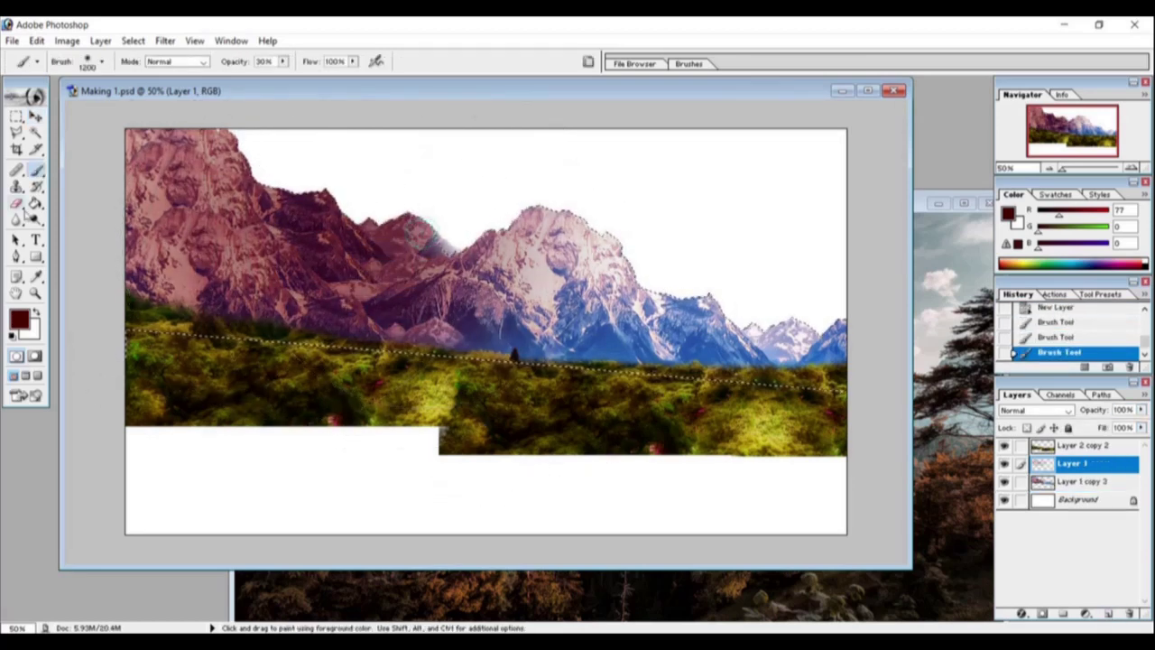
pyautogui.click(516, 297)
pyautogui.press('[')
pyautogui.press('[')
pyautogui.press('[')
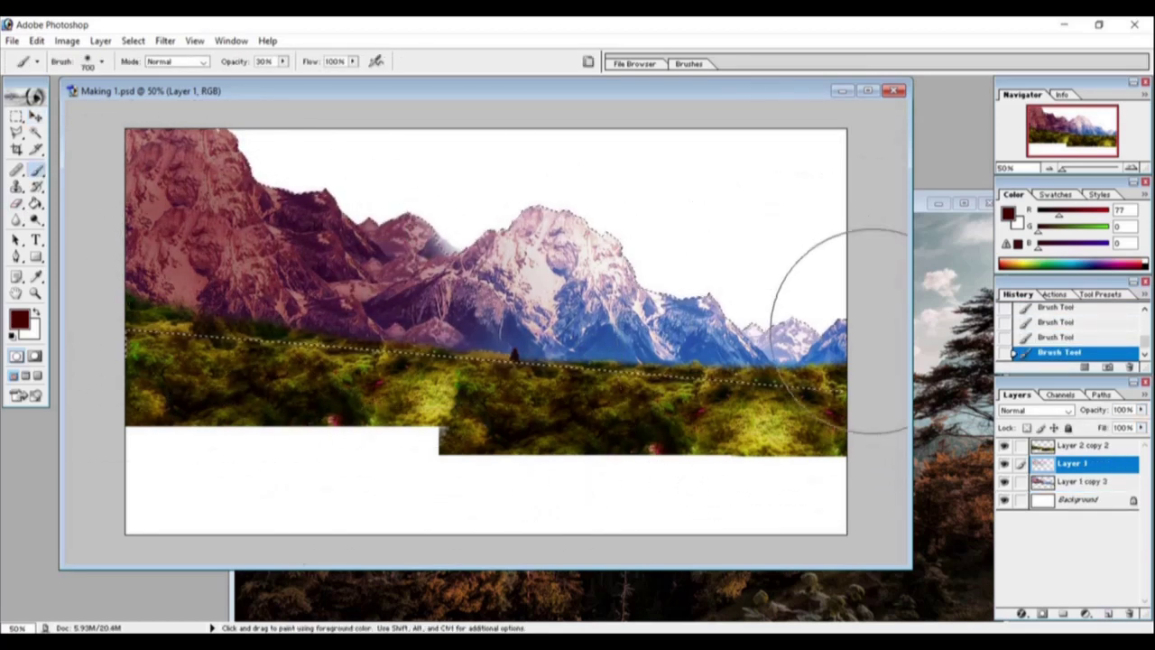
pyautogui.click(800, 330)
pyautogui.press('v')
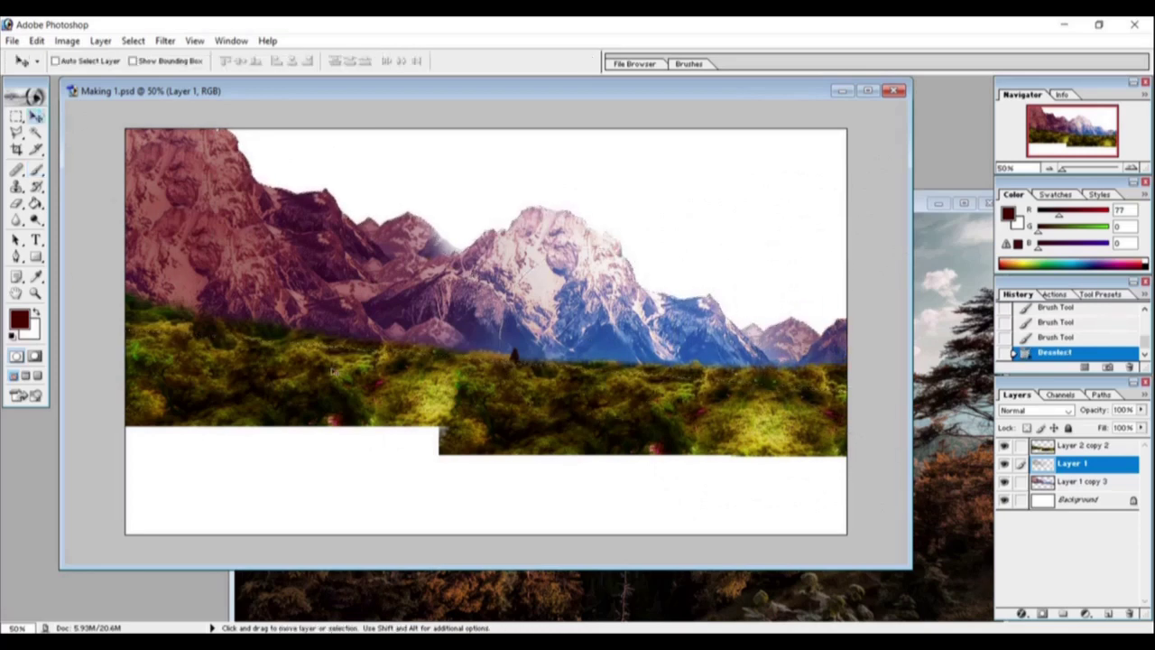
pyautogui.hotkey('alt', ']')
# Step: Brighten a feathered marquee patch of the central forest with Levels
pyautogui.press('m')
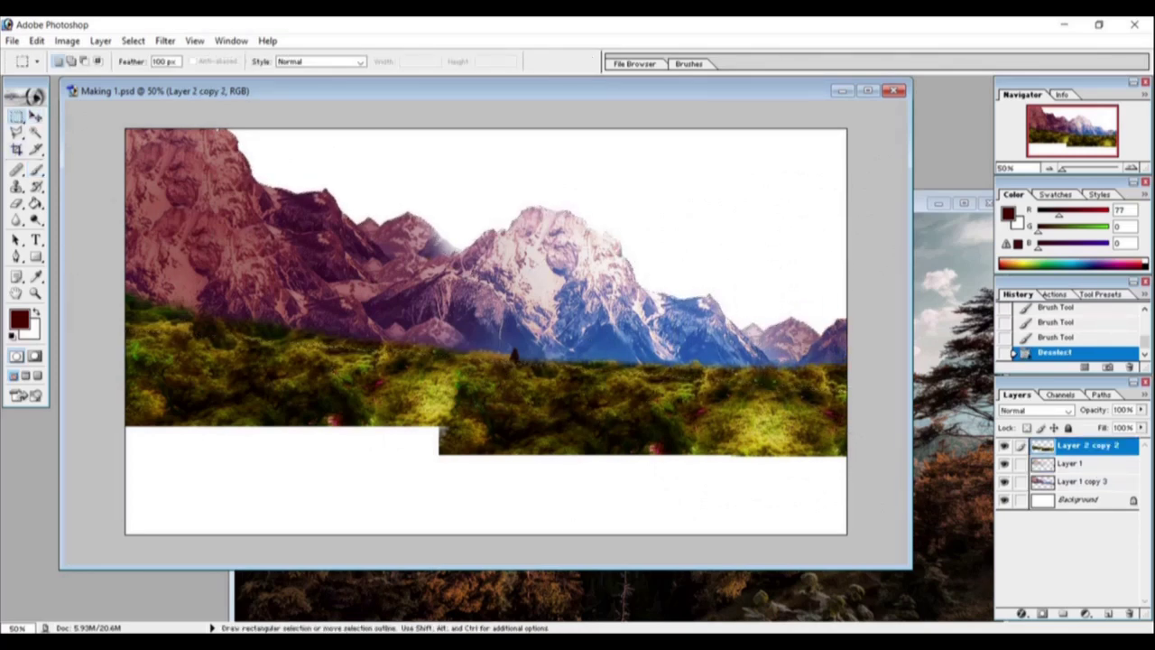
pyautogui.moveTo(438, 258); pyautogui.dragTo(857, 405)
pyautogui.moveTo(826, 334)
pyautogui.mouseDown()
pyautogui.moveTo(811, 348)
pyautogui.moveTo(760, 347)
pyautogui.mouseUp()
pyautogui.hotkey('ctrl', 'l')
pyautogui.press('Return')
pyautogui.hotkey('ctrl', 'd')
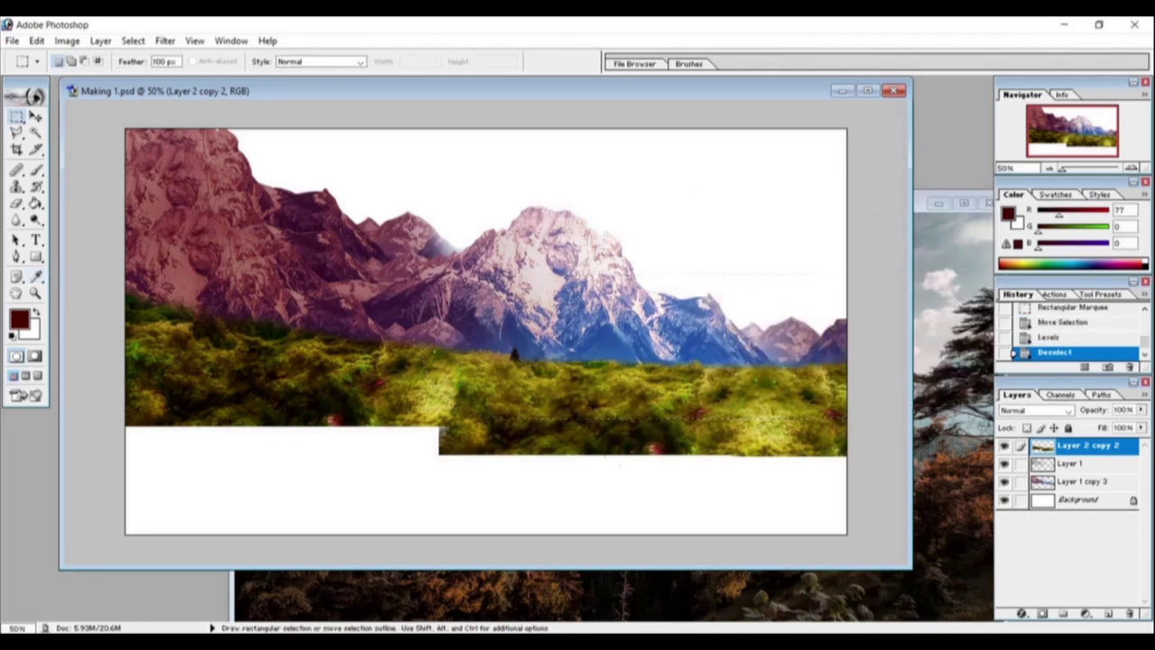
# Step: Brighten a second soft-edged patch of the lower forest with Levels, then deselect
pyautogui.moveTo(477, 296); pyautogui.dragTo(727, 505)
pyautogui.hotkey('ctrl', 'l')
pyautogui.press('Return')
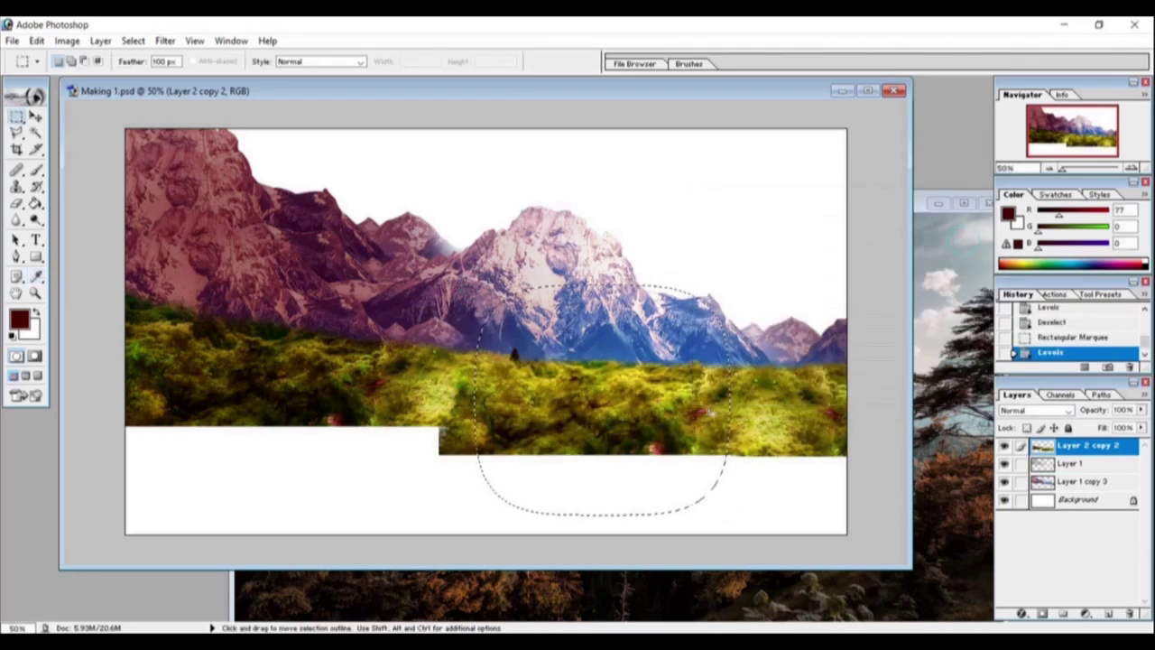
pyautogui.hotkey('ctrl', 'd')
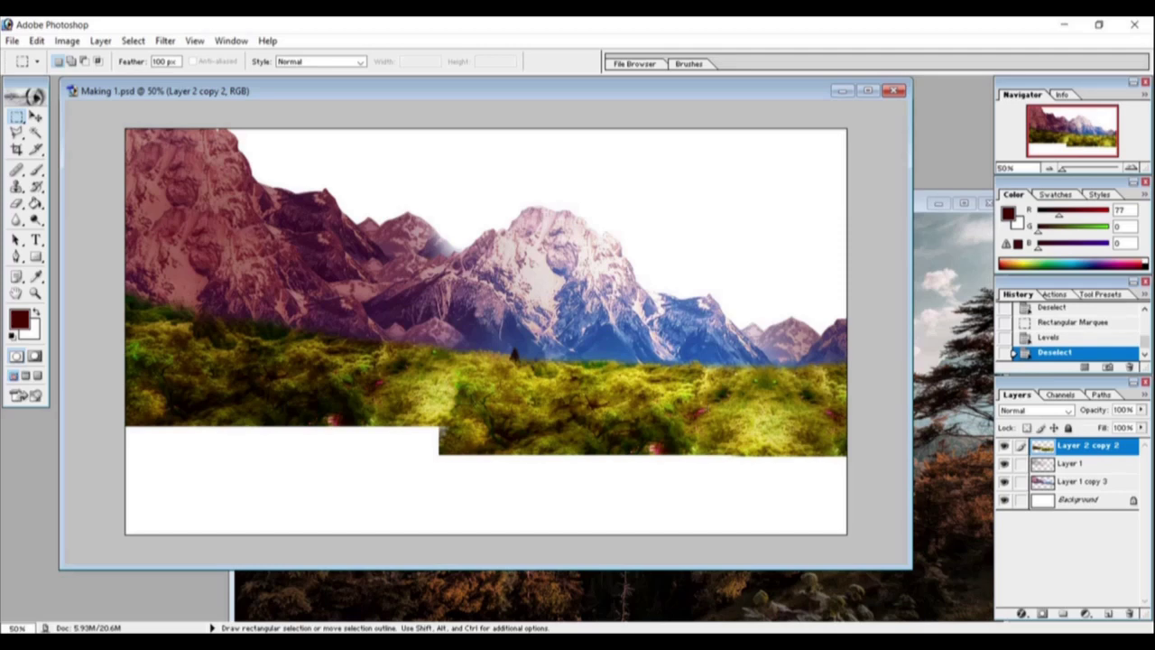
# Step: Clone grass onto the forest's lower-left edge using a larger textured Clone Stamp brush
pyautogui.press('s')
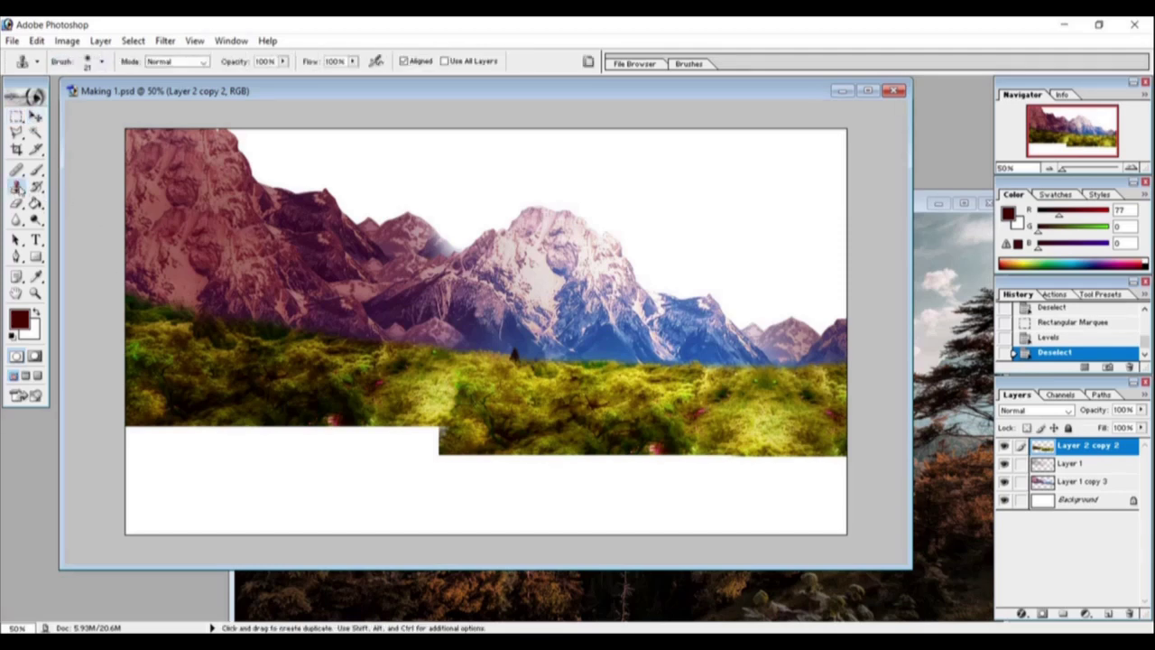
pyautogui.click(102, 60)
pyautogui.moveTo(164, 148); pyautogui.dragTo(164, 203)
pyautogui.moveTo(194, 242); pyautogui.dragTo(242, 461)
pyautogui.moveTo(210, 322); pyautogui.dragTo(211, 407)
pyautogui.doubleClick(90, 251)
pyautogui.moveTo(130, 433); pyautogui.dragTo(296, 420)
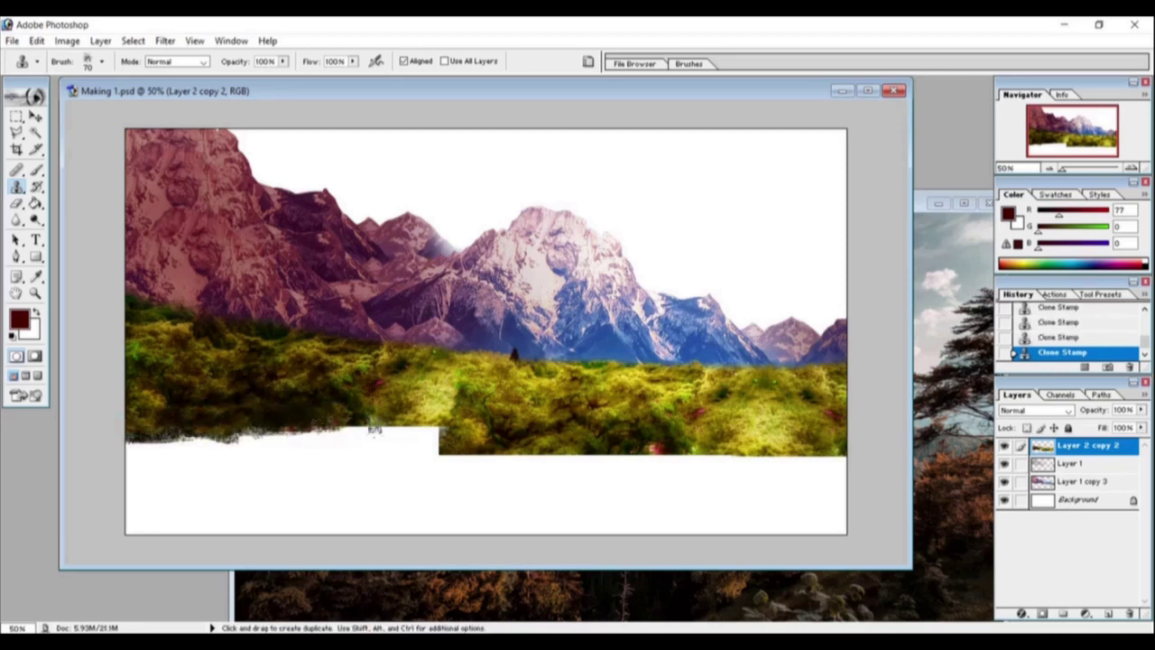
pyautogui.click(175, 424)
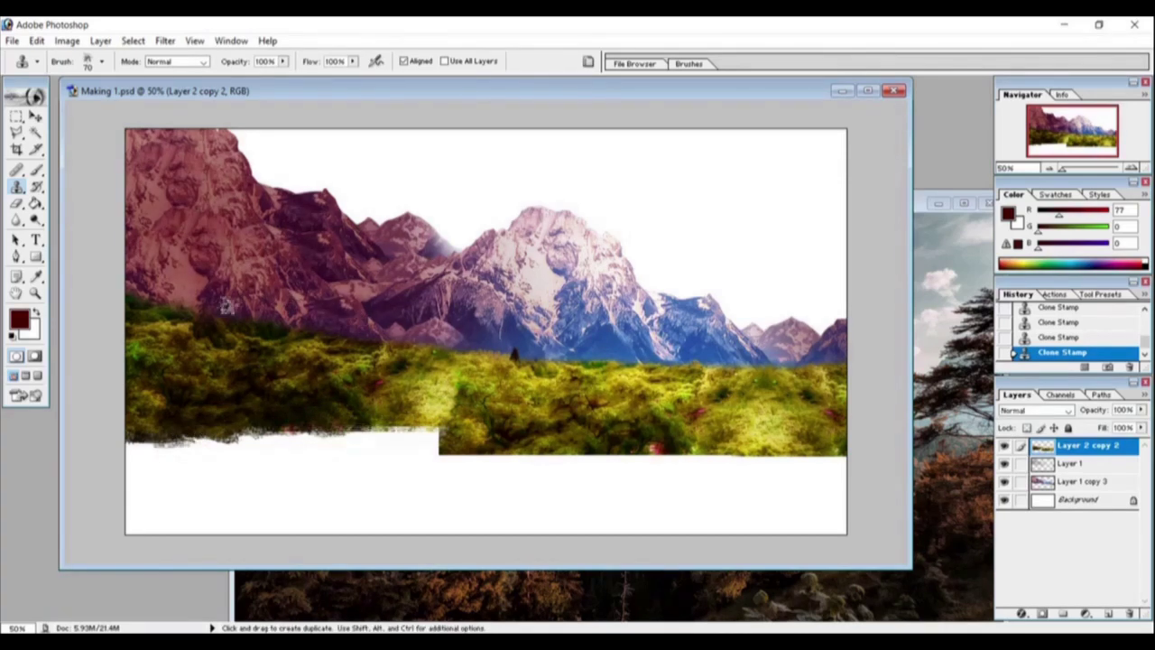
# Step: Merge the linked landscape layers and clone away a dark speck at the forest horizon
pyautogui.click(1074, 485)
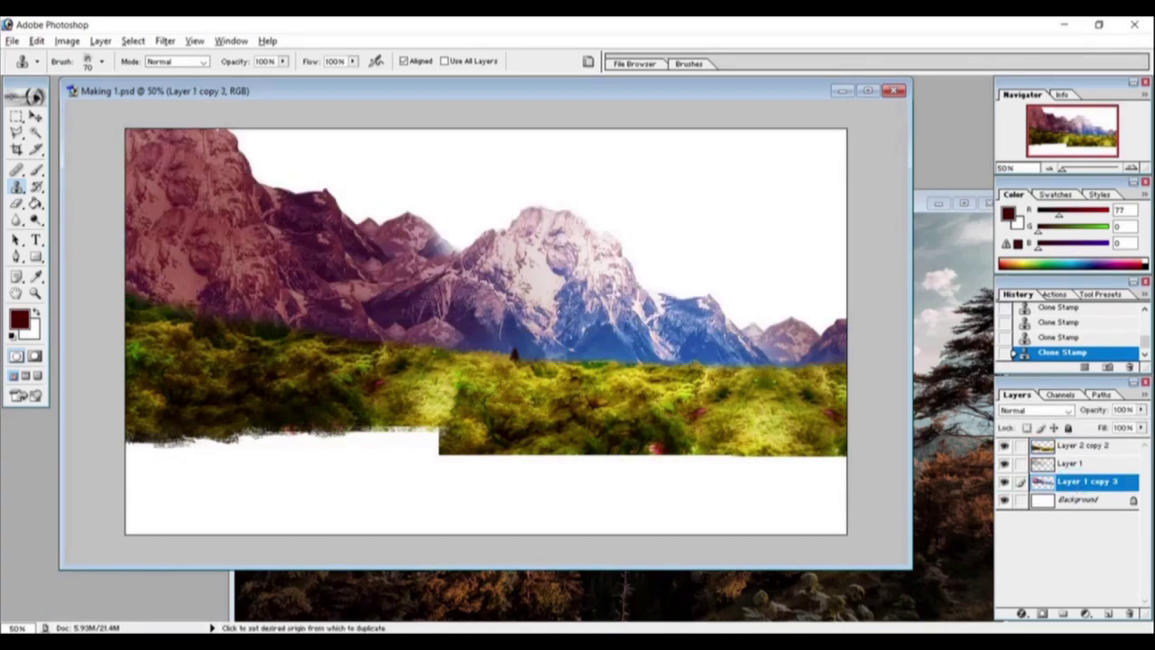
pyautogui.click(1084, 448)
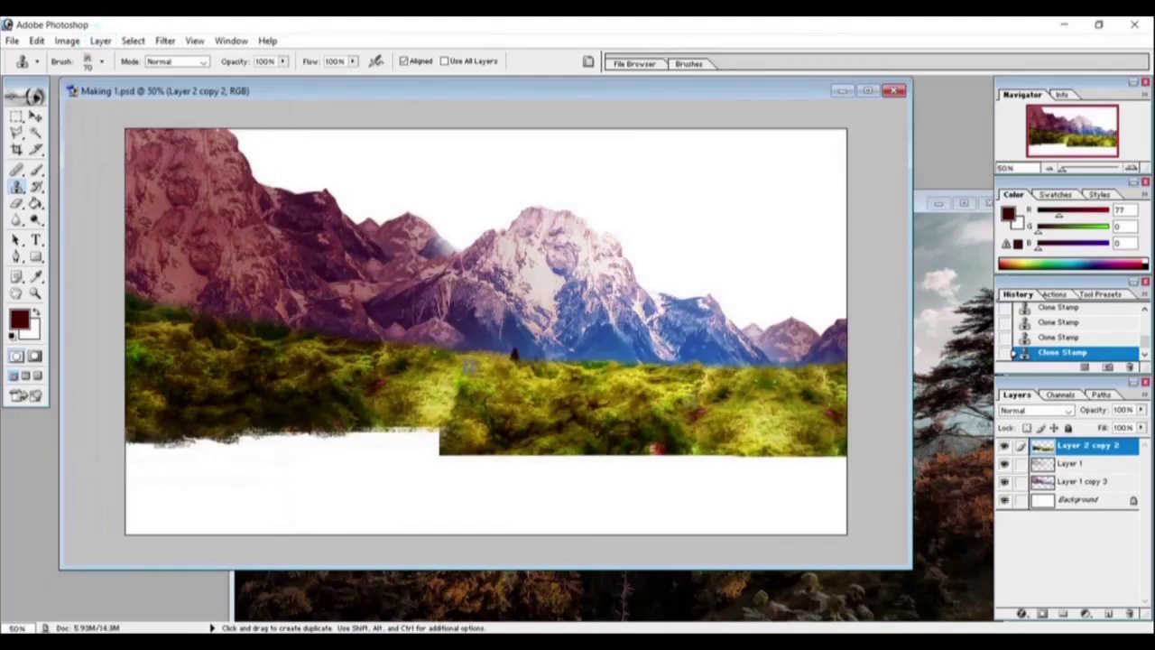
pyautogui.hotkey('ctrl', 'e')
pyautogui.click(536, 358)
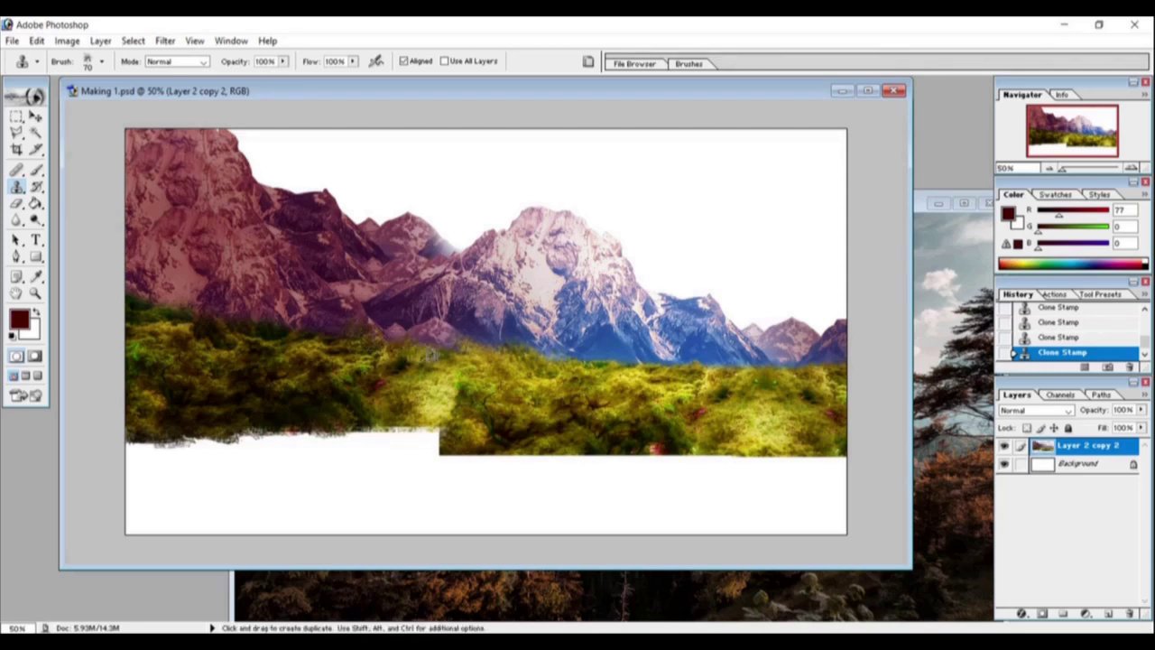
# Step: Clone foliage over the purple mountain base and the patchy middle grass from Alt-clicked sources
pyautogui.press('alt')
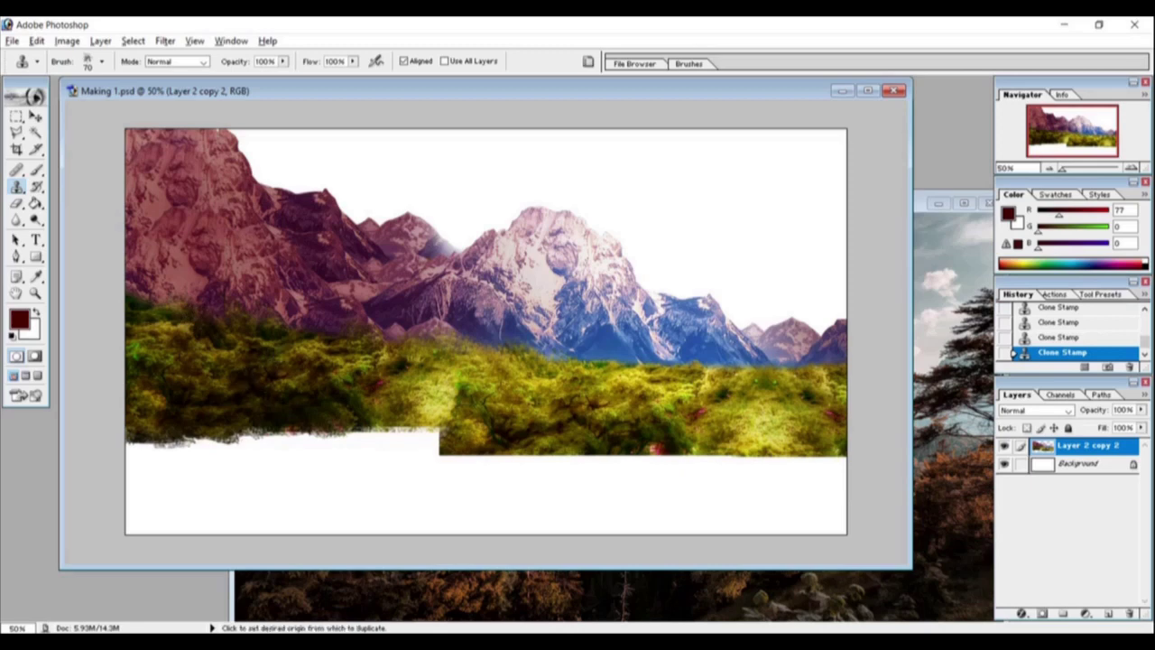
pyautogui.moveTo(148, 297); pyautogui.dragTo(347, 329)
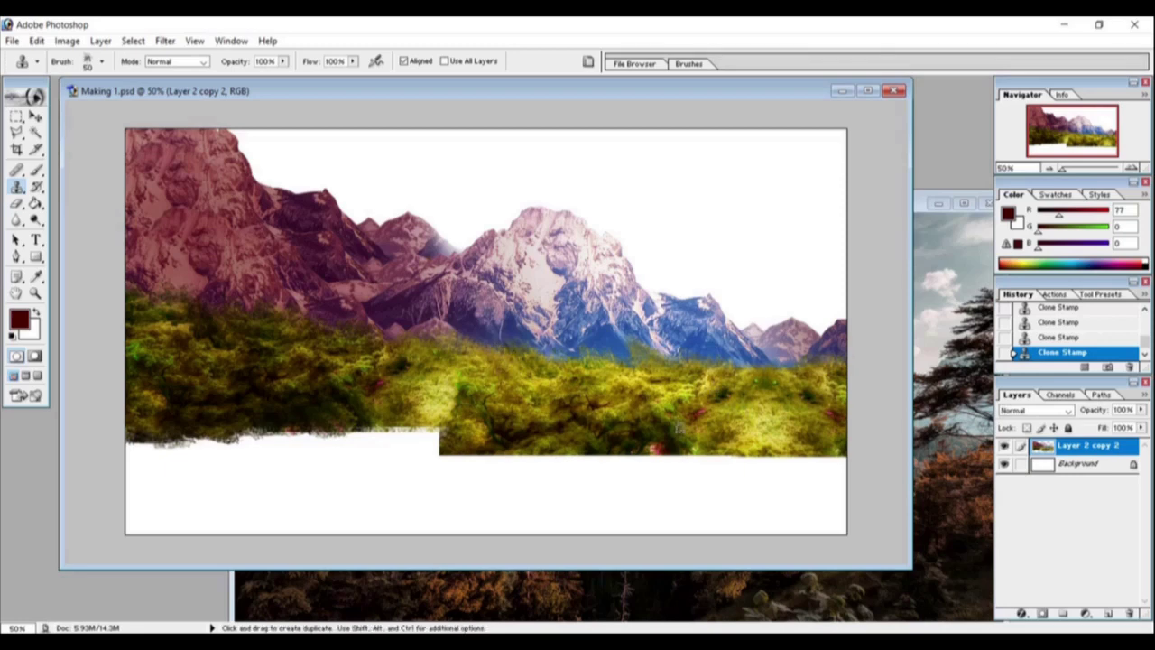
pyautogui.moveTo(465, 397)
pyautogui.mouseDown()
pyautogui.moveTo(623, 433)
pyautogui.moveTo(468, 397)
pyautogui.moveTo(475, 391)
pyautogui.mouseUp()
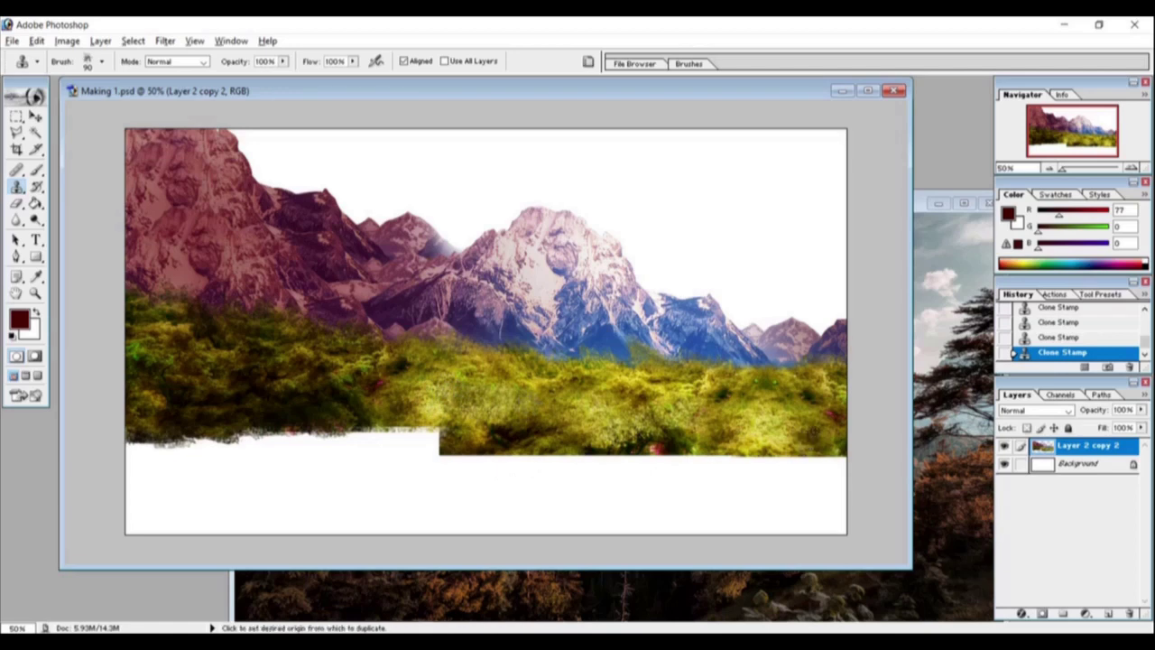
pyautogui.press('alt')
pyautogui.keyDown('alt'); pyautogui.click(442, 408); pyautogui.keyUp('alt')
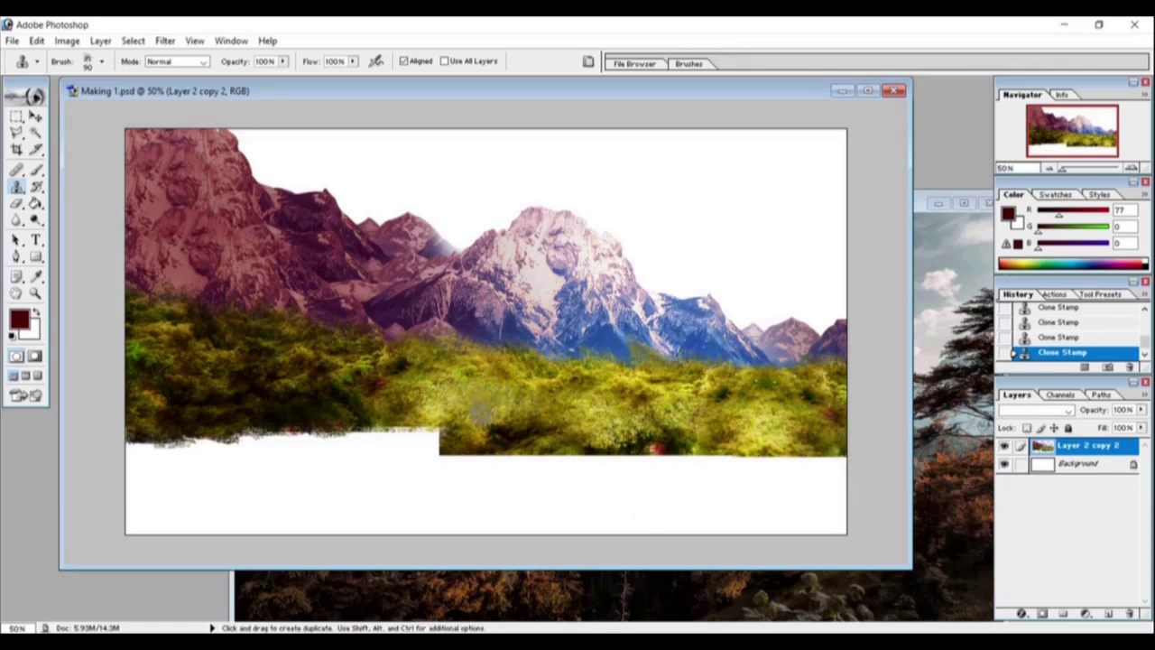
pyautogui.keyDown('alt'); pyautogui.click(455, 420); pyautogui.keyUp('alt')
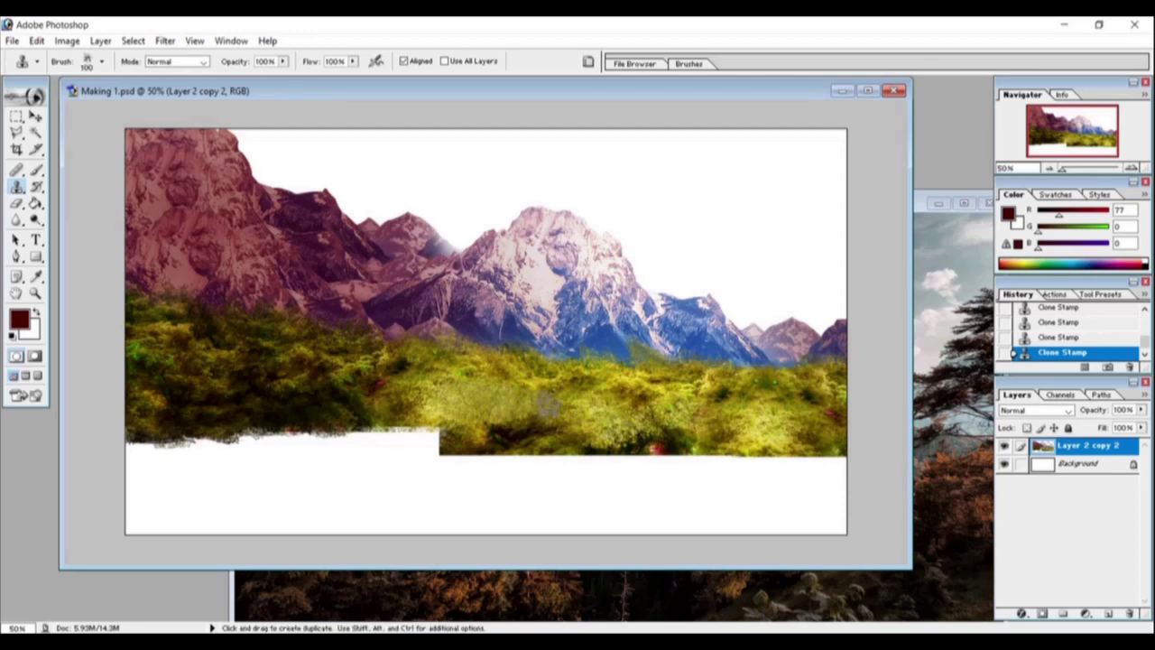
pyautogui.press('v')
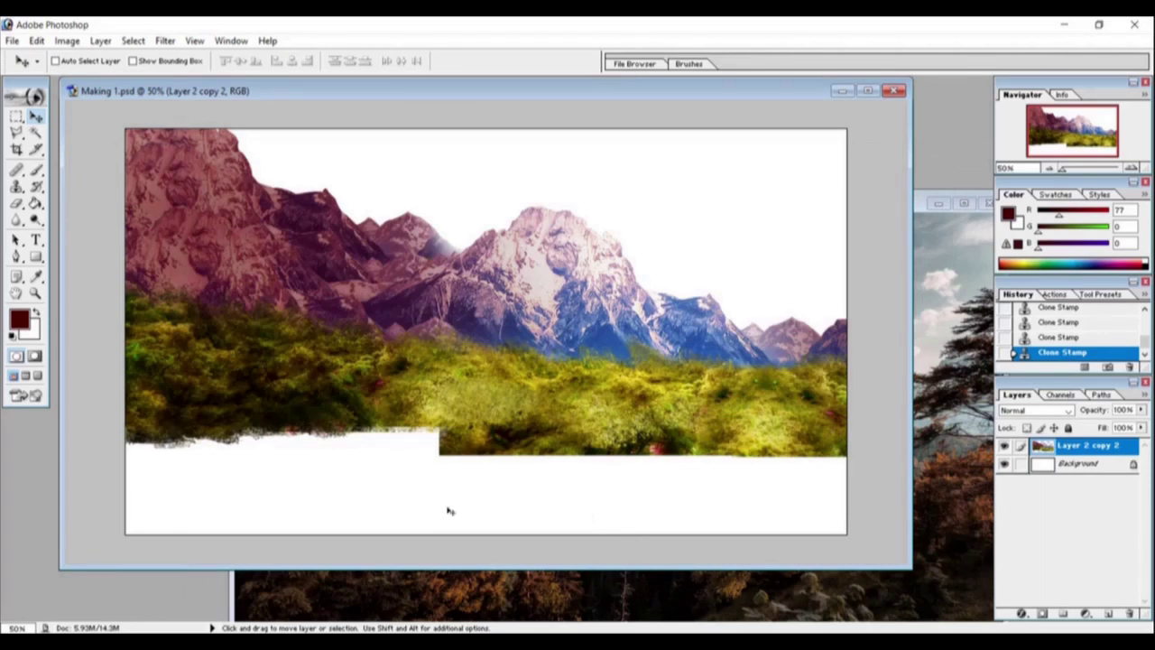
# Step: Trace the blue lake water in the snowy lake photo with the Polygonal Lasso
pyautogui.click(16, 132)
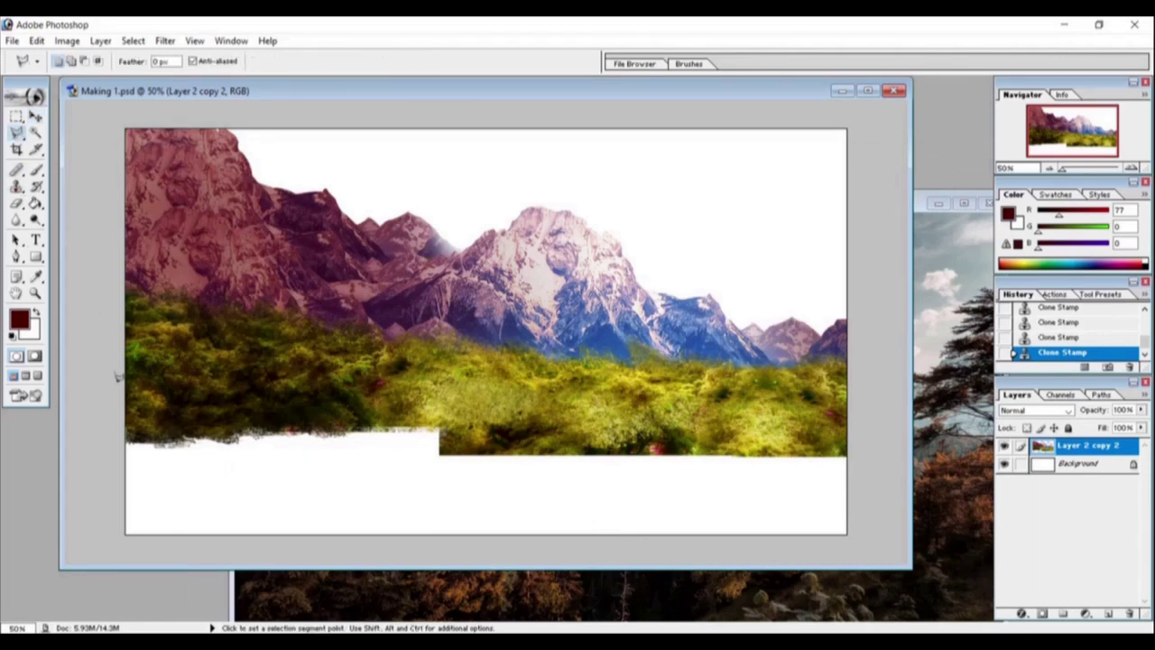
pyautogui.click(119, 377)
pyautogui.moveTo(352, 422)
pyautogui.mouseDown()
pyautogui.moveTo(485, 467)
pyautogui.moveTo(90, 554)
pyautogui.moveTo(116, 379)
pyautogui.mouseUp()
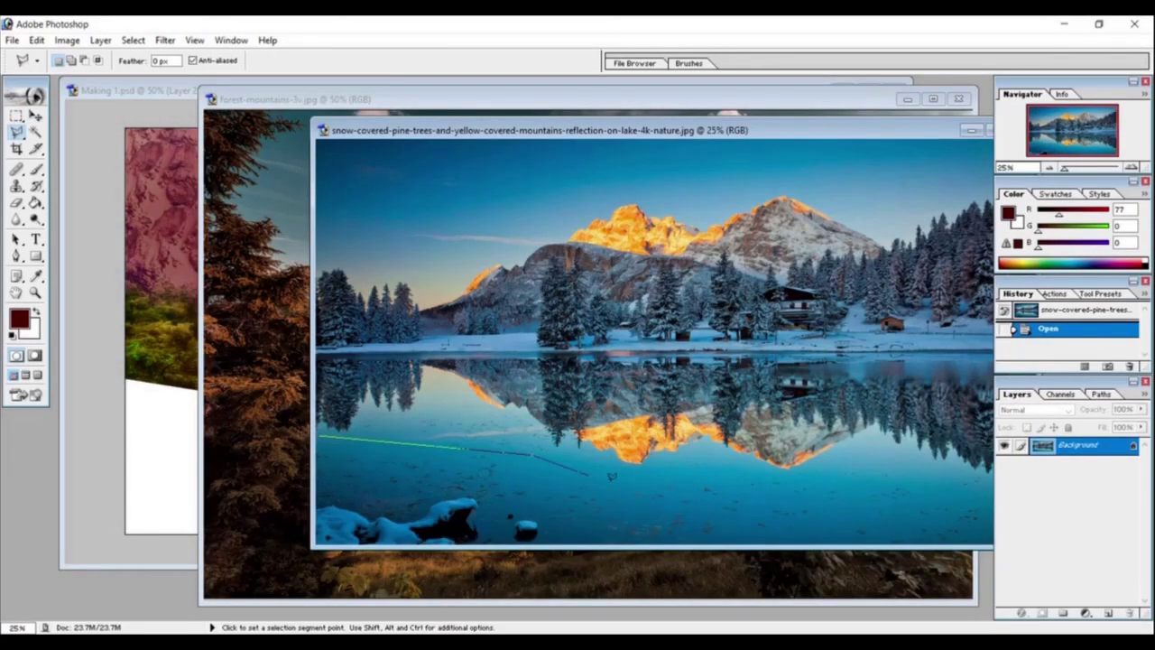
pyautogui.click(577, 469)
pyautogui.doubleClick(835, 532)
pyautogui.hotkey('ctrl', 'd')
pyautogui.click(321, 440)
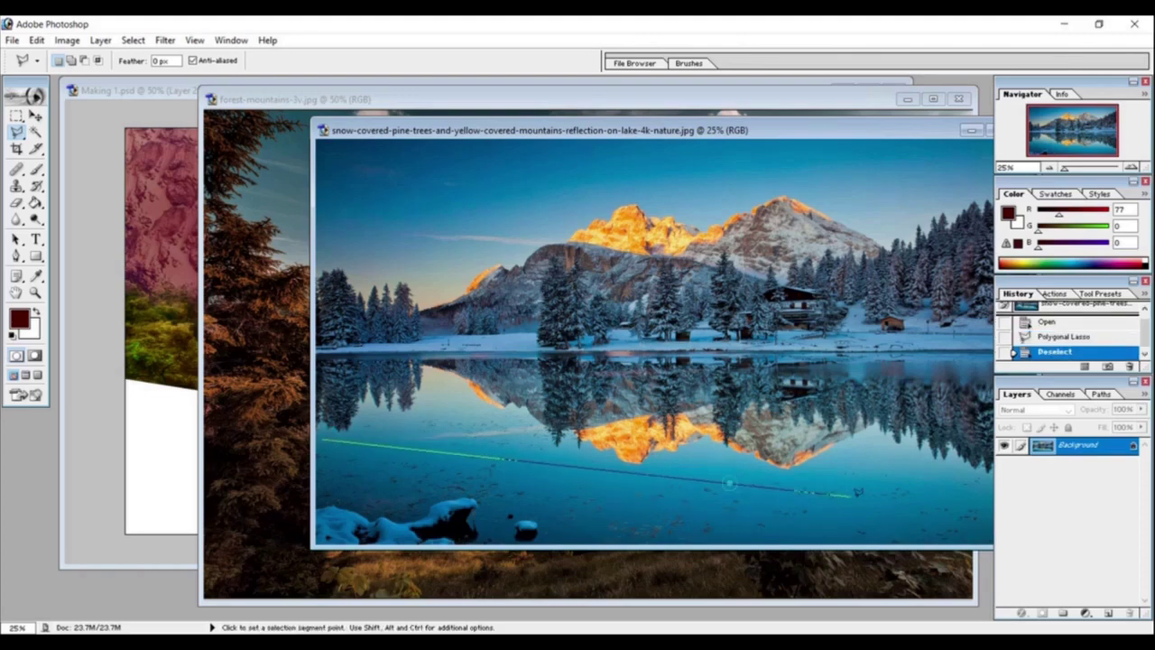
pyautogui.click(879, 494)
pyautogui.click(880, 544)
pyautogui.click(316, 544)
pyautogui.click(321, 441)
# Step: Copy the lake water into Making 1.psd and move its layer below the grass
pyautogui.hotkey('ctrl', 'c')
pyautogui.click(135, 90)
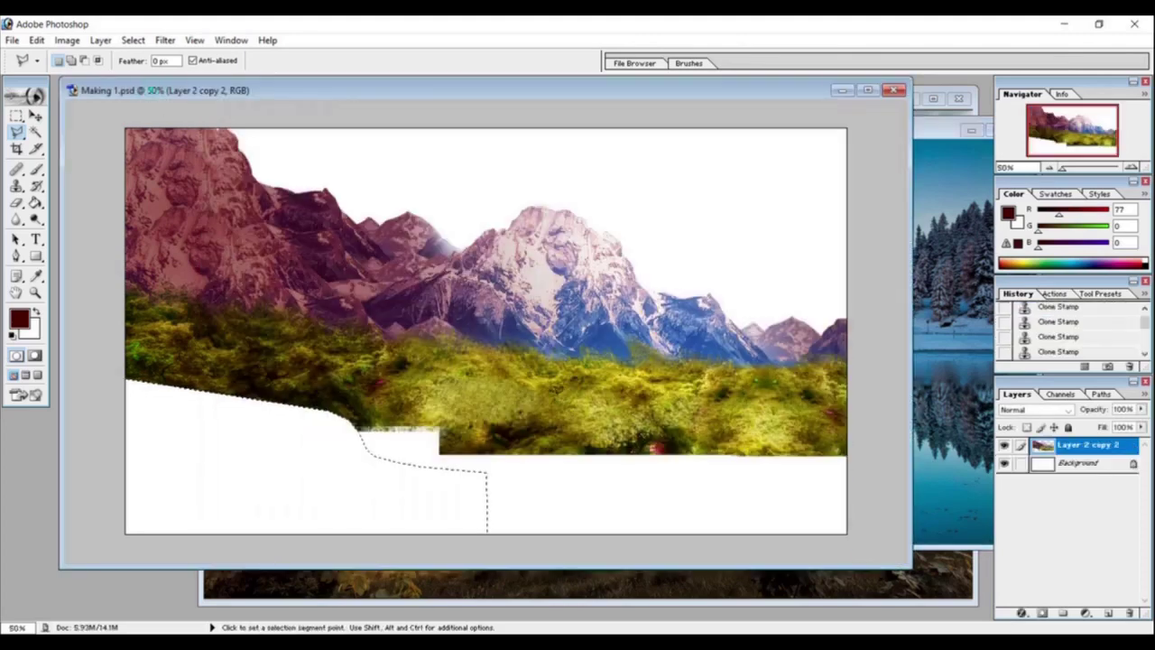
pyautogui.hotkey('ctrl', 'v')
pyautogui.hotkey('ctrl', '[')
pyautogui.click(34, 169)
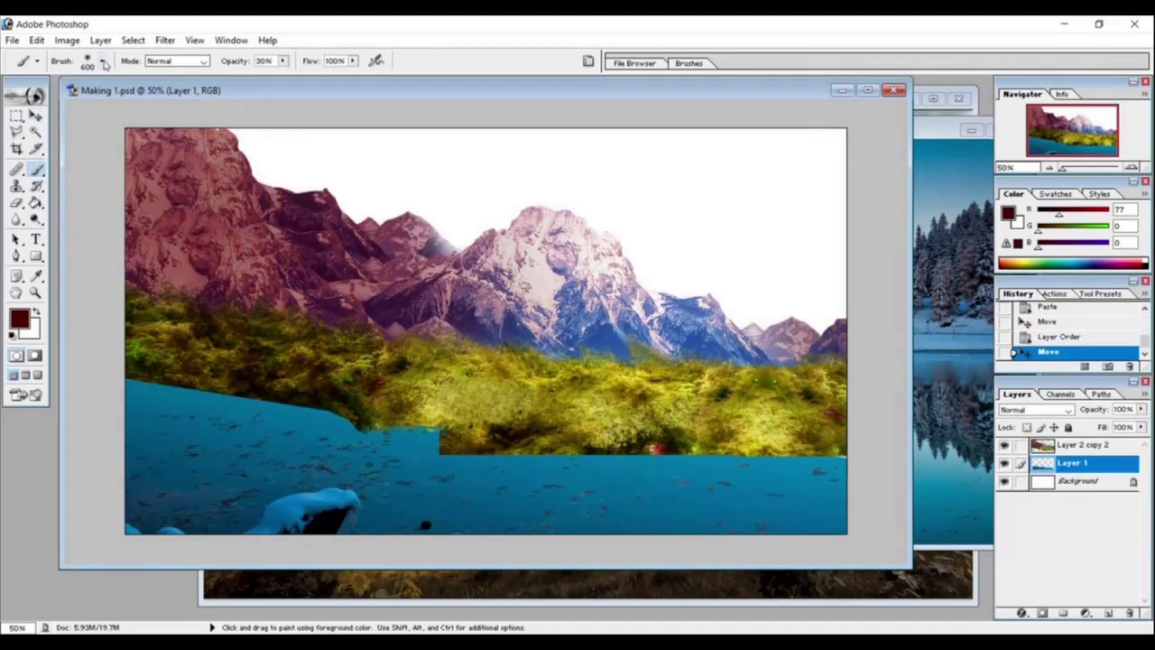
# Step: Set the foreground colour to dark red 117,29,28 and add a new layer
pyautogui.click(88, 61)
pyautogui.click(19, 318)
pyautogui.click(547, 348)
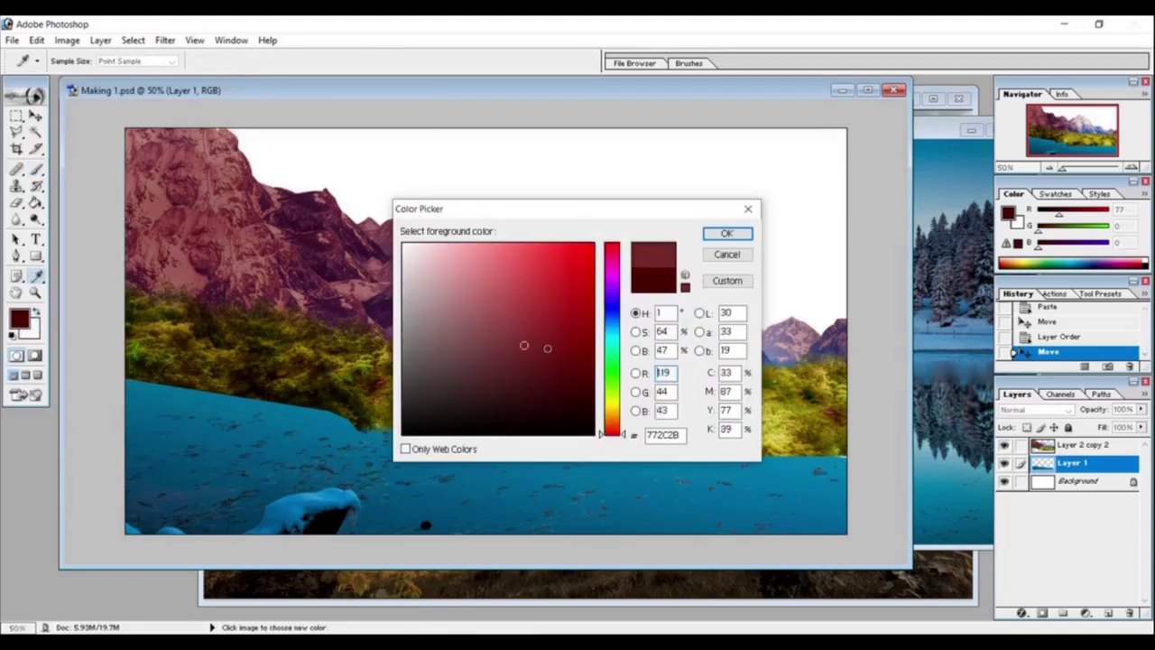
pyautogui.click(727, 231)
pyautogui.click(1107, 612)
# Step: Paint a dark red band along the shoreline at 100% opacity, then erase its lower right edge
pyautogui.moveTo(134, 386); pyautogui.dragTo(185, 392)
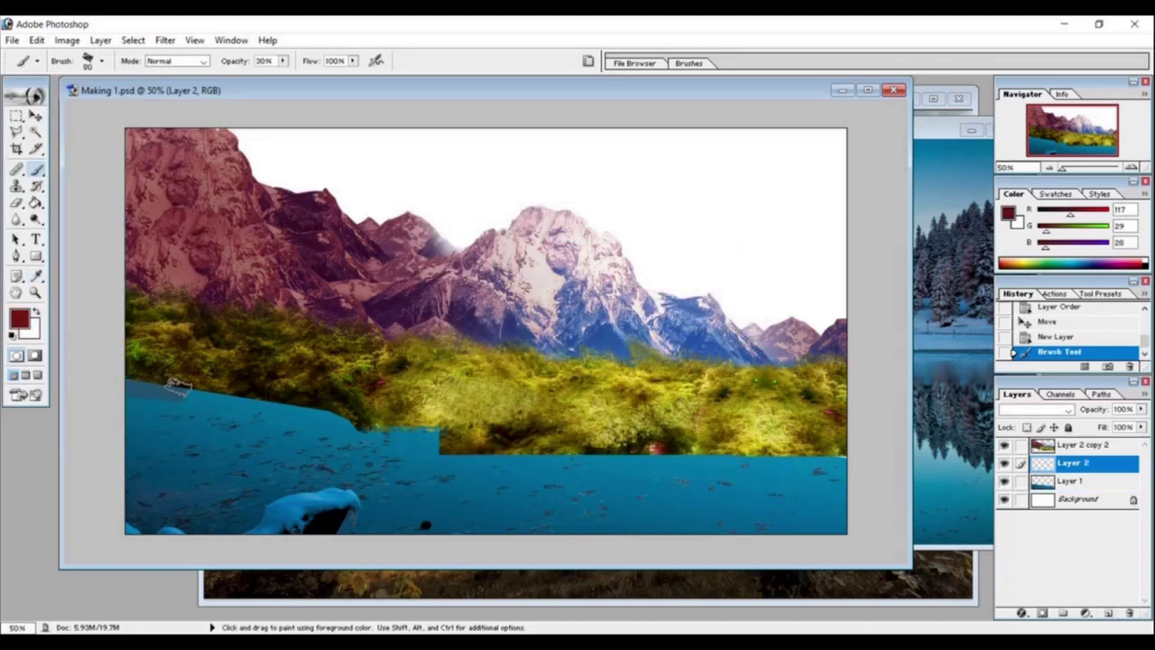
pyautogui.hotkey('ctrl', 'z')
pyautogui.moveTo(282, 61); pyautogui.dragTo(342, 77)
pyautogui.moveTo(126, 386)
pyautogui.mouseDown()
pyautogui.moveTo(460, 454)
pyautogui.moveTo(794, 475)
pyautogui.moveTo(530, 461)
pyautogui.mouseUp()
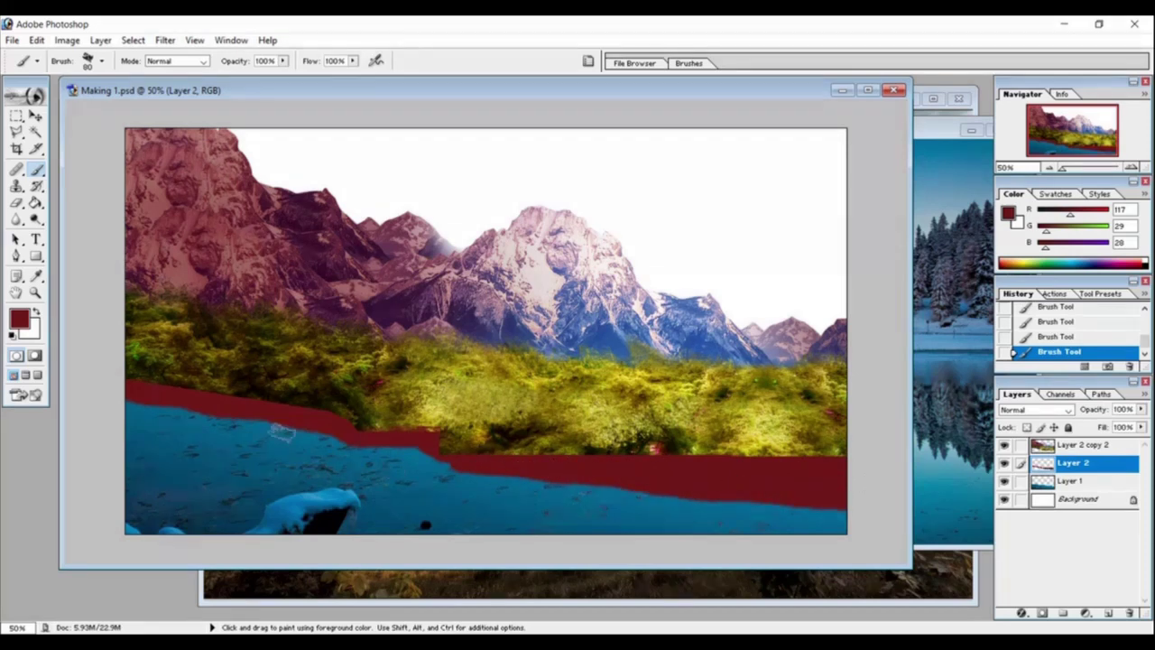
pyautogui.click(16, 202)
pyautogui.moveTo(519, 485); pyautogui.dragTo(885, 514)
# Step: Clone grass texture over the red band's upper edge on the grass layer, resizing the brush as needed
pyautogui.hotkey('alt', ']')
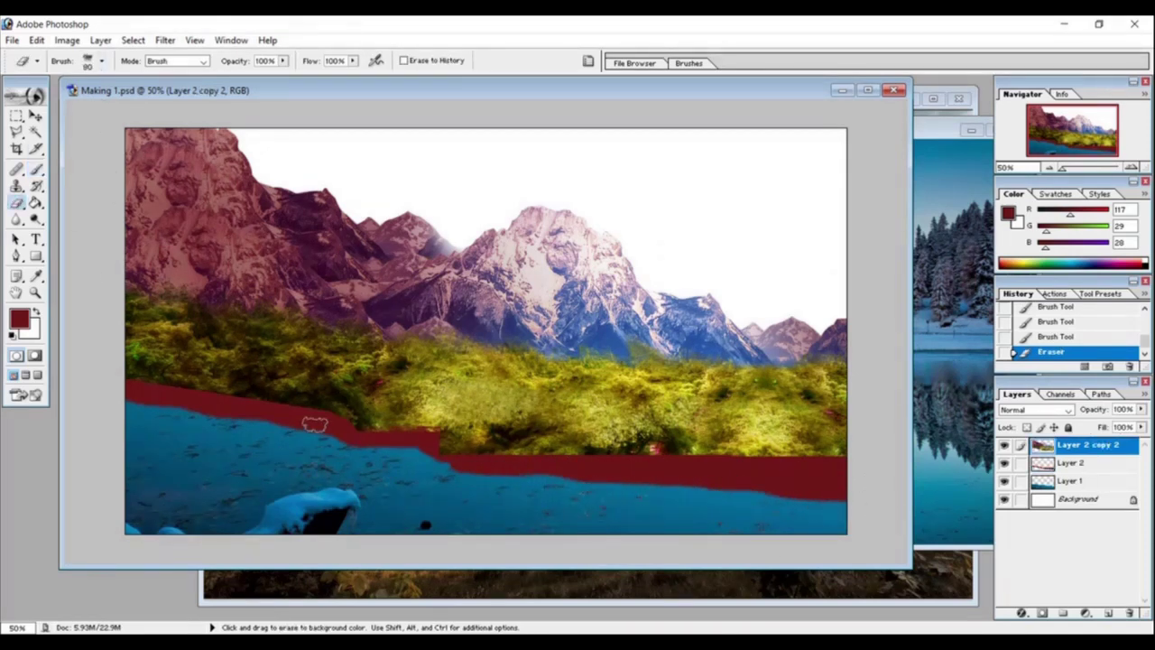
pyautogui.press('s')
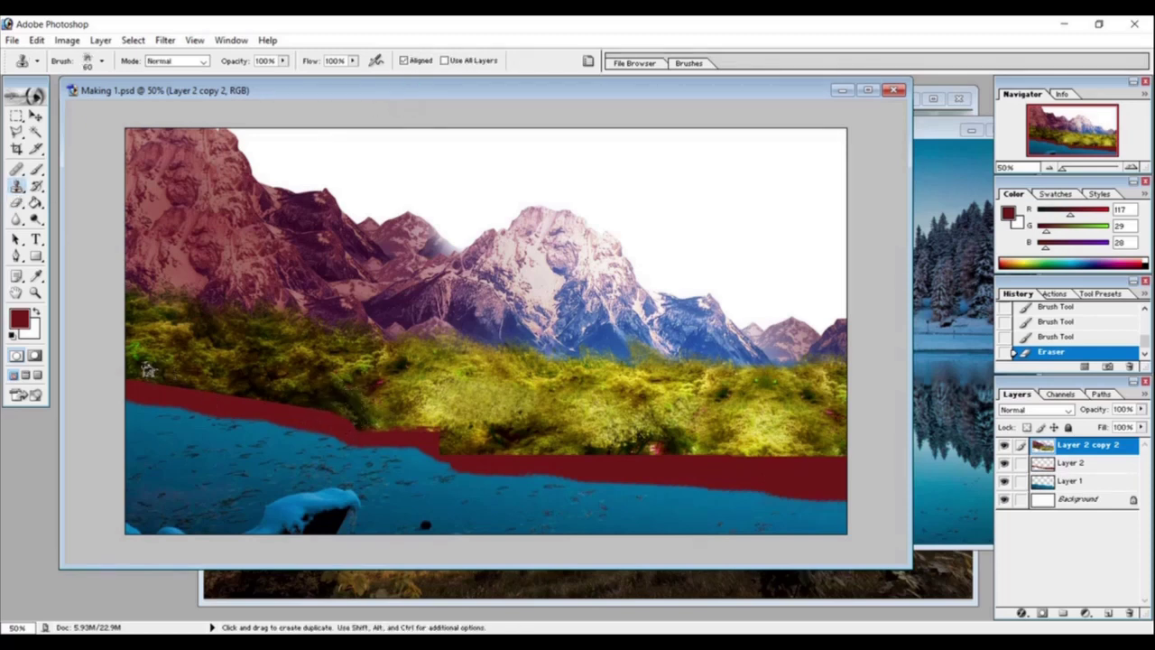
pyautogui.moveTo(143, 370)
pyautogui.mouseDown()
pyautogui.moveTo(136, 381)
pyautogui.moveTo(191, 377)
pyautogui.moveTo(243, 397)
pyautogui.mouseUp()
pyautogui.press(']')
pyautogui.press(']')
pyautogui.press(']')
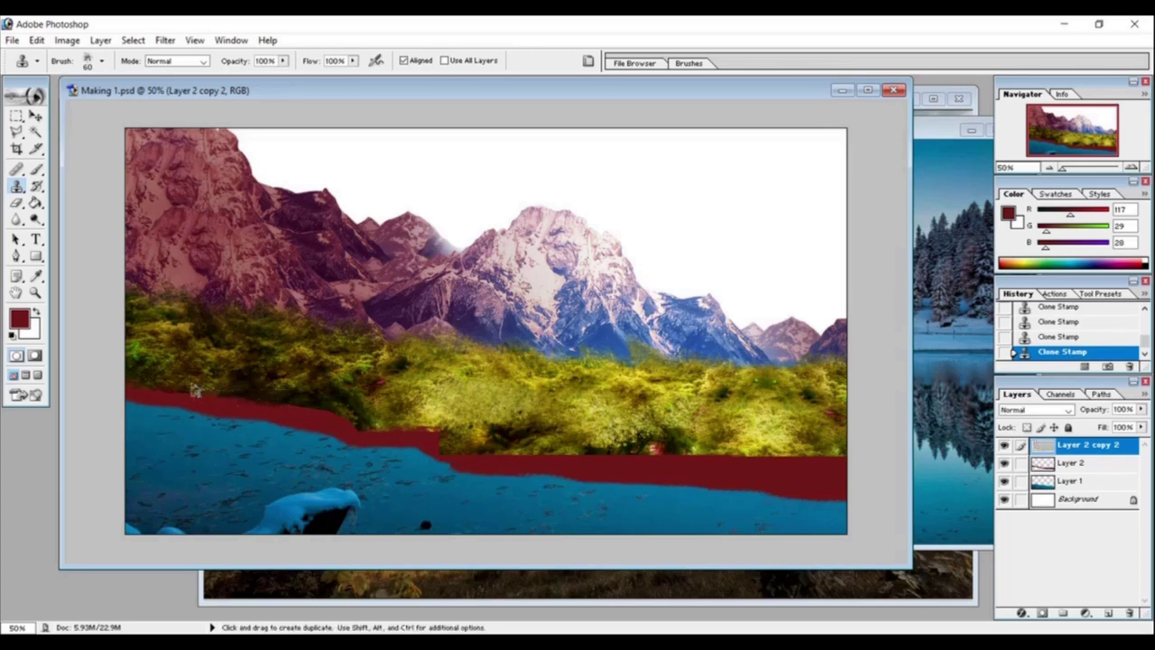
pyautogui.keyDown('alt'); pyautogui.click(137, 381); pyautogui.keyUp('alt')
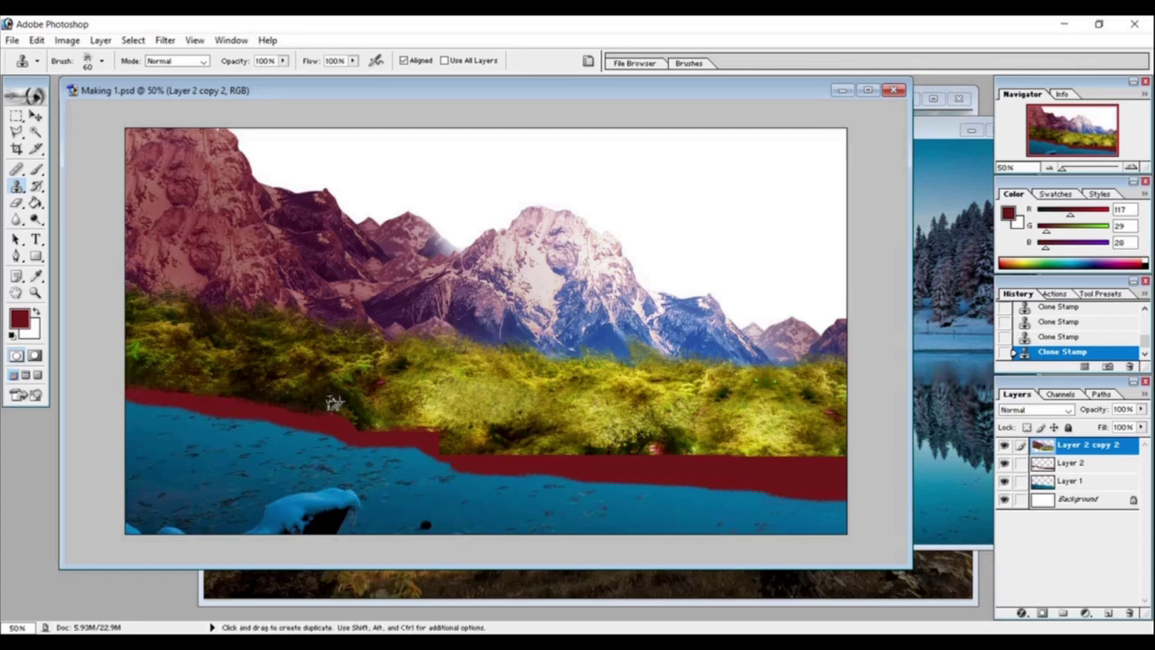
pyautogui.press('[')
pyautogui.press('[')
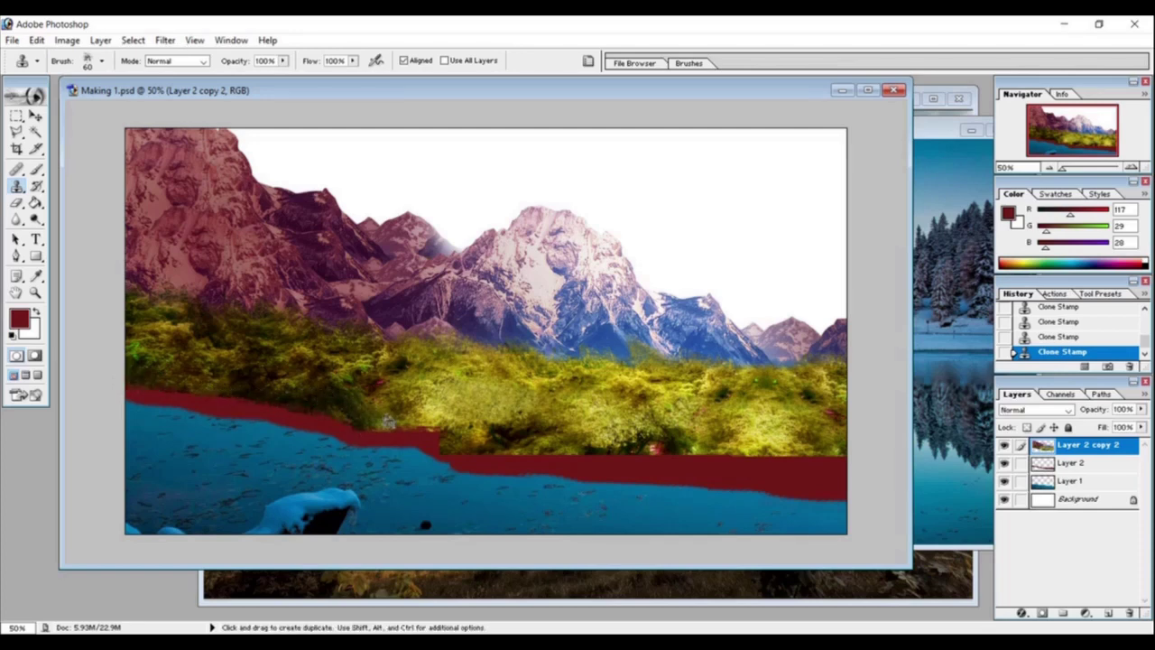
pyautogui.keyDown('alt'); pyautogui.click(396, 431); pyautogui.keyUp('alt')
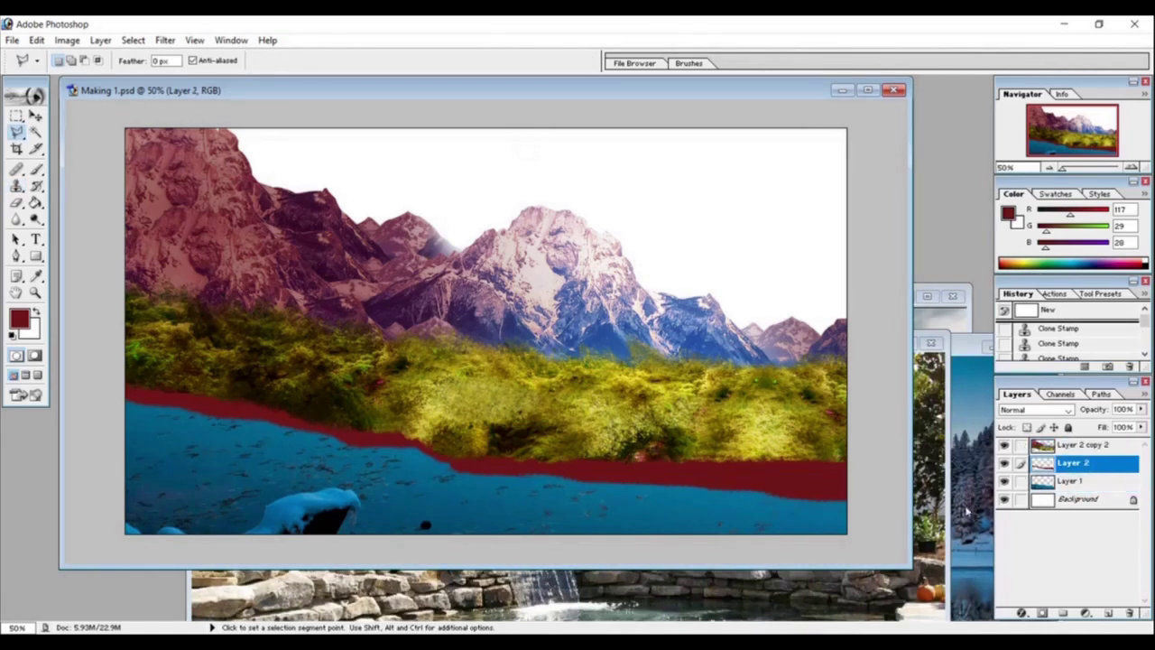
# Step: Paste the stone wall onto the shoreline, clip it to the red band, scale it and tilt it
pyautogui.hotkey('ctrl', 'v')
pyautogui.press('v')
pyautogui.moveTo(731, 303)
pyautogui.mouseDown()
pyautogui.moveTo(577, 478)
pyautogui.moveTo(650, 487)
pyautogui.mouseUp()
pyautogui.hotkey('ctrl', 'g')
pyautogui.hotkey('ctrl', 't')
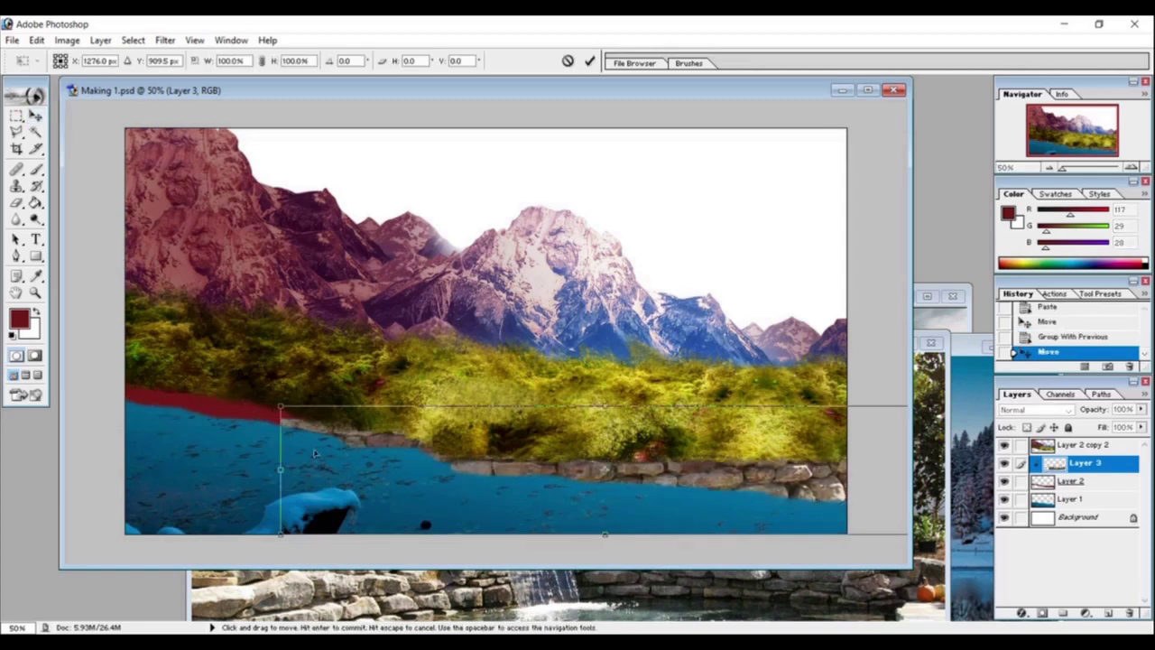
pyautogui.moveTo(361, 424)
pyautogui.mouseDown()
pyautogui.moveTo(620, 515)
pyautogui.moveTo(559, 474)
pyautogui.mouseUp()
pyautogui.moveTo(896, 523); pyautogui.dragTo(893, 533)
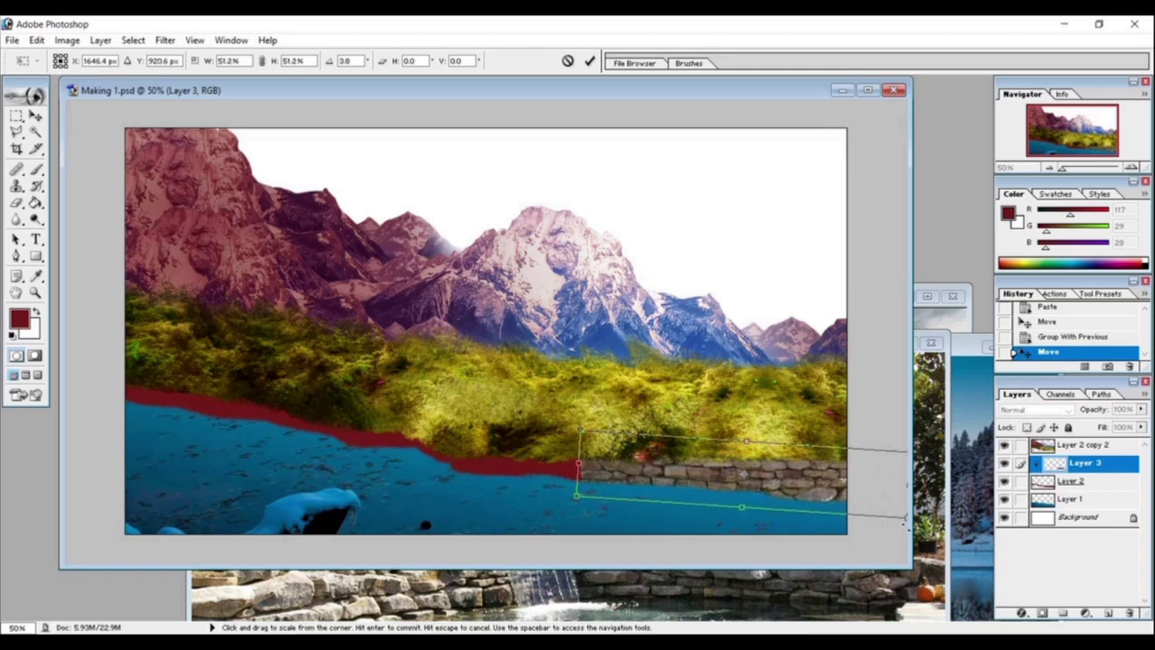
pyautogui.press('Return')
# Step: Duplicate the wall twice, sliding copies left along the shore and erasing overlaps
pyautogui.rightClick(1082, 462)
pyautogui.click(1046, 316)
pyautogui.click(717, 291)
pyautogui.moveTo(721, 501); pyautogui.dragTo(439, 464)
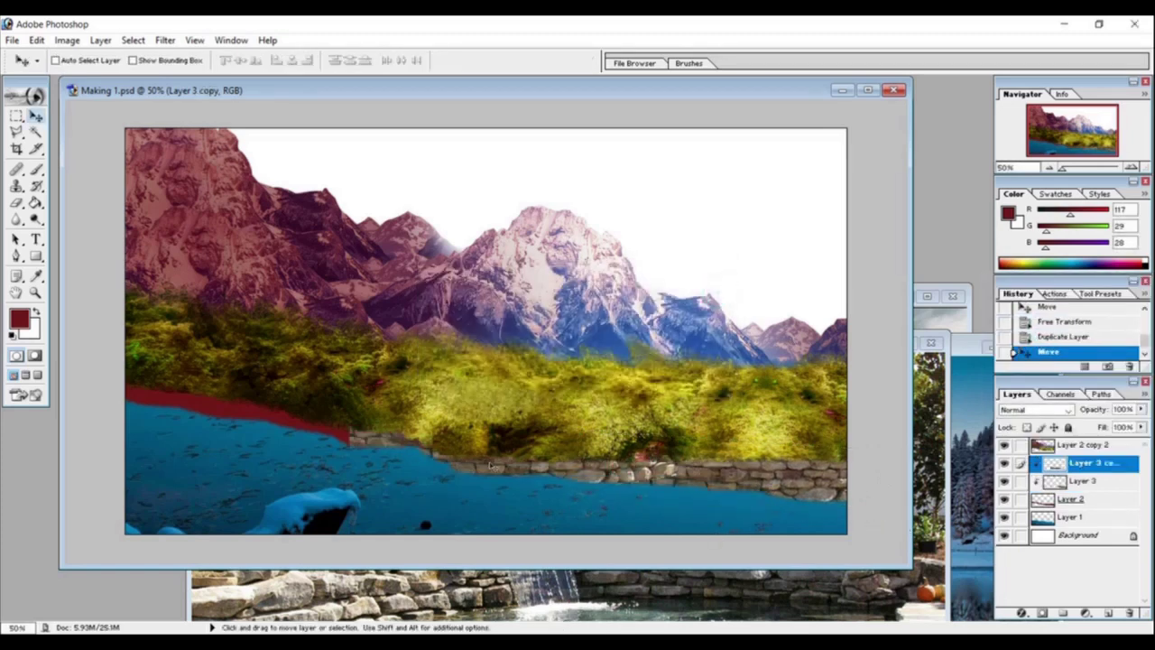
pyautogui.press('e')
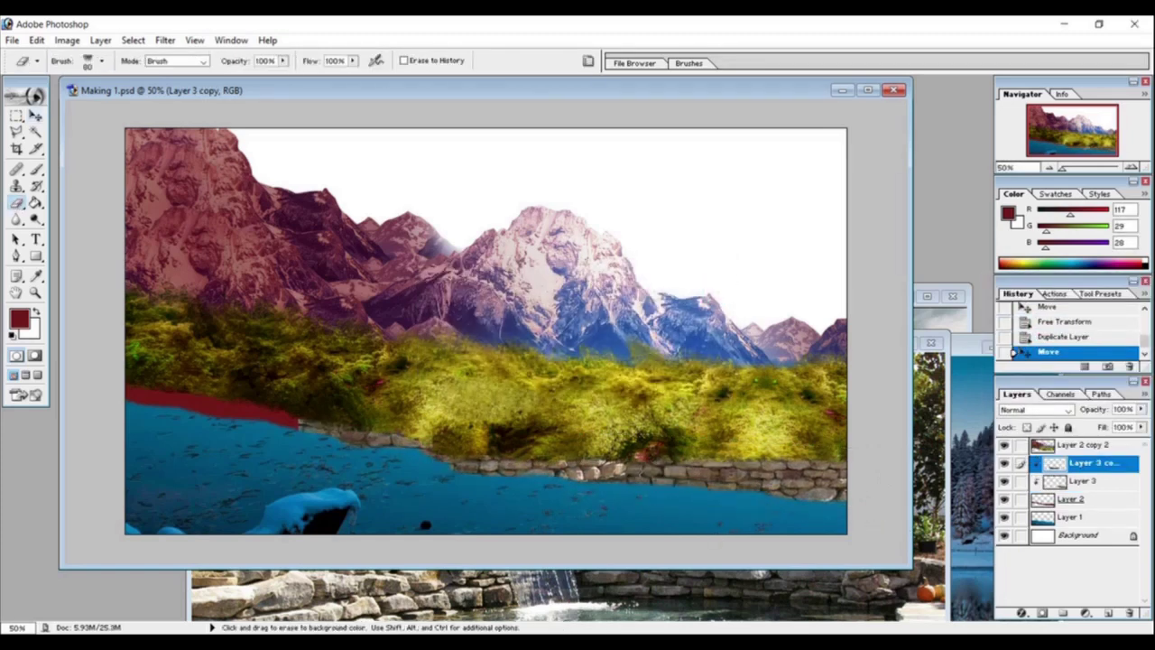
pyautogui.moveTo(637, 473); pyautogui.dragTo(599, 470)
pyautogui.rightClick(1091, 467)
pyautogui.click(1040, 321)
pyautogui.press('Return')
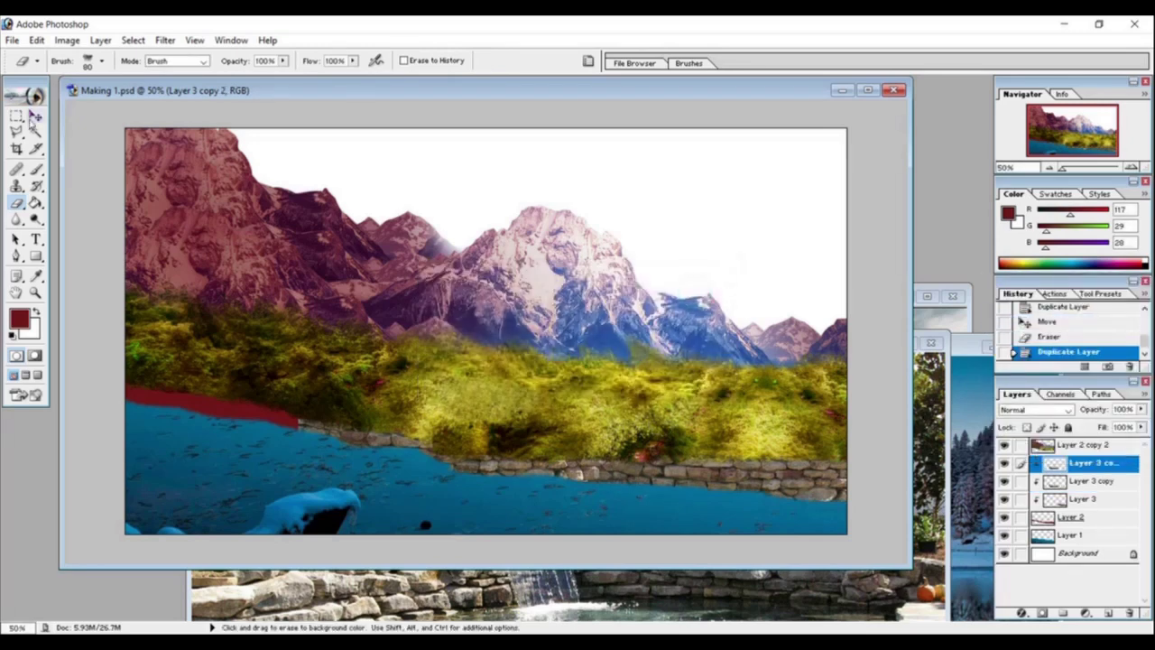
pyautogui.press('v')
pyautogui.moveTo(659, 434); pyautogui.dragTo(487, 403)
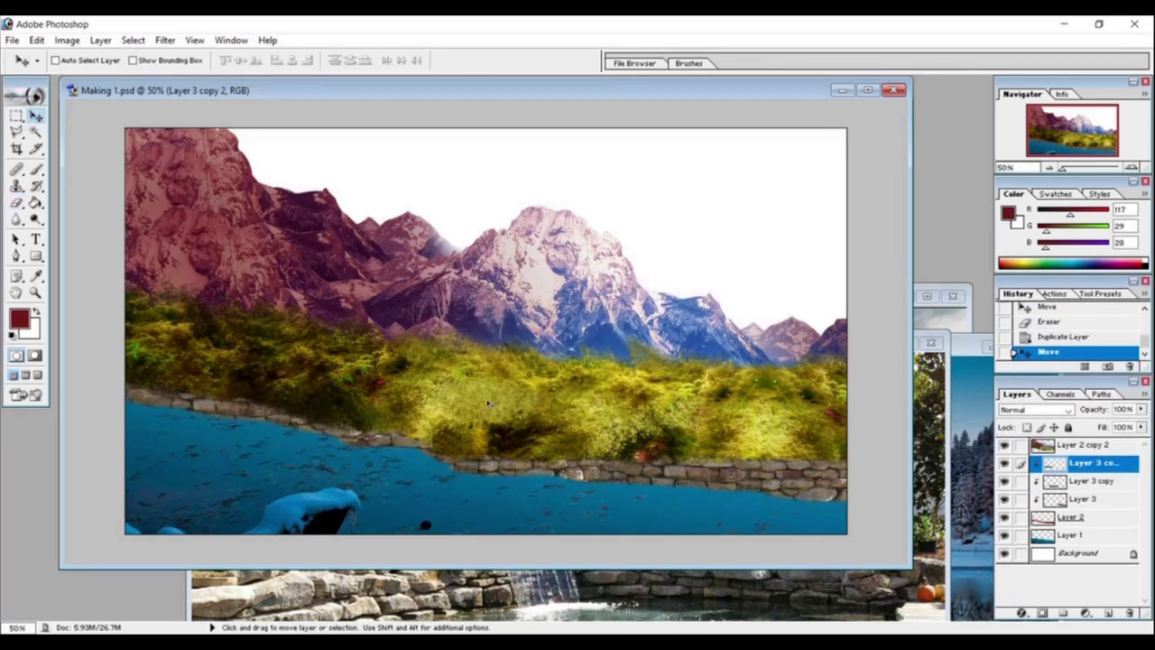
# Step: Link the wall copies with the red band layer and Merge Linked
pyautogui.click(1020, 480)
pyautogui.click(1020, 517)
pyautogui.click(100, 39)
pyautogui.click(183, 468)
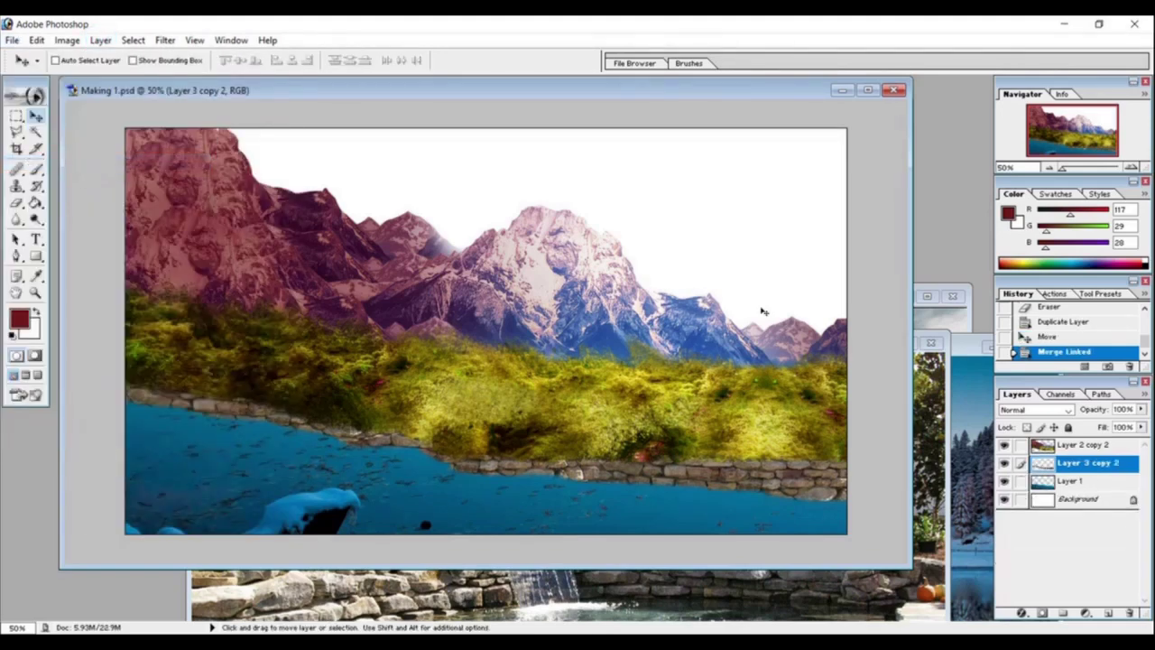
# Step: Adjust a feathered area on the left with Levels and a red-shifted Color Balance
pyautogui.press('m')
pyautogui.moveTo(125, 363); pyautogui.dragTo(498, 507)
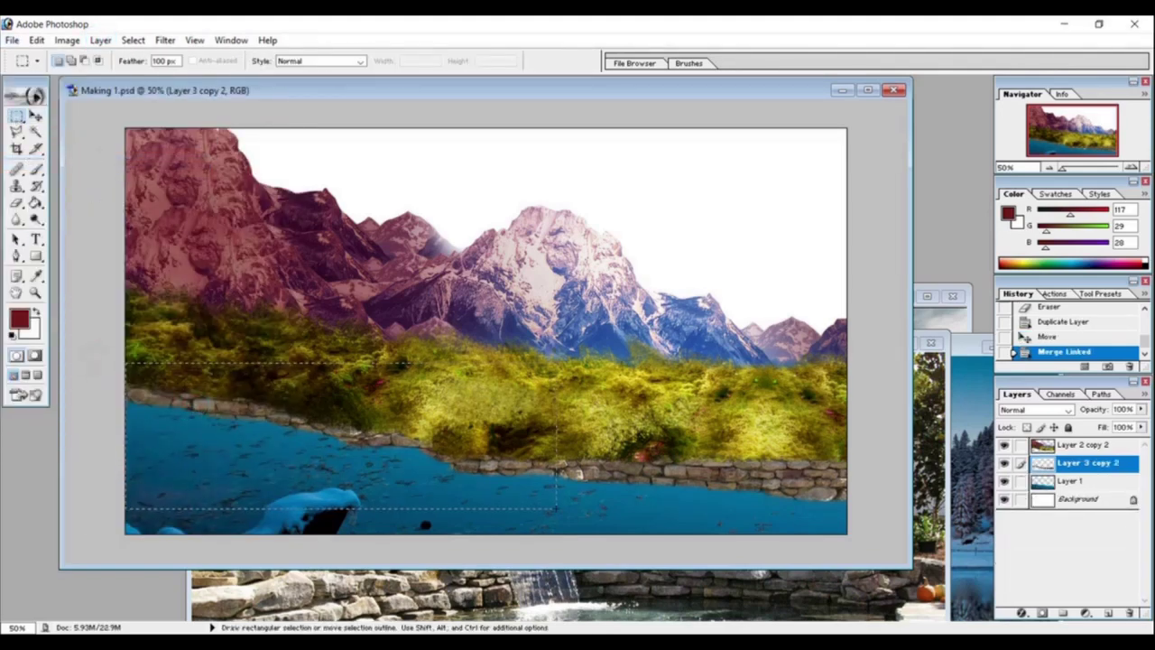
pyautogui.moveTo(316, 433); pyautogui.dragTo(316, 418)
pyautogui.hotkey('ctrl', 'l')
pyautogui.moveTo(714, 345); pyautogui.dragTo(756, 345)
pyautogui.click(956, 234)
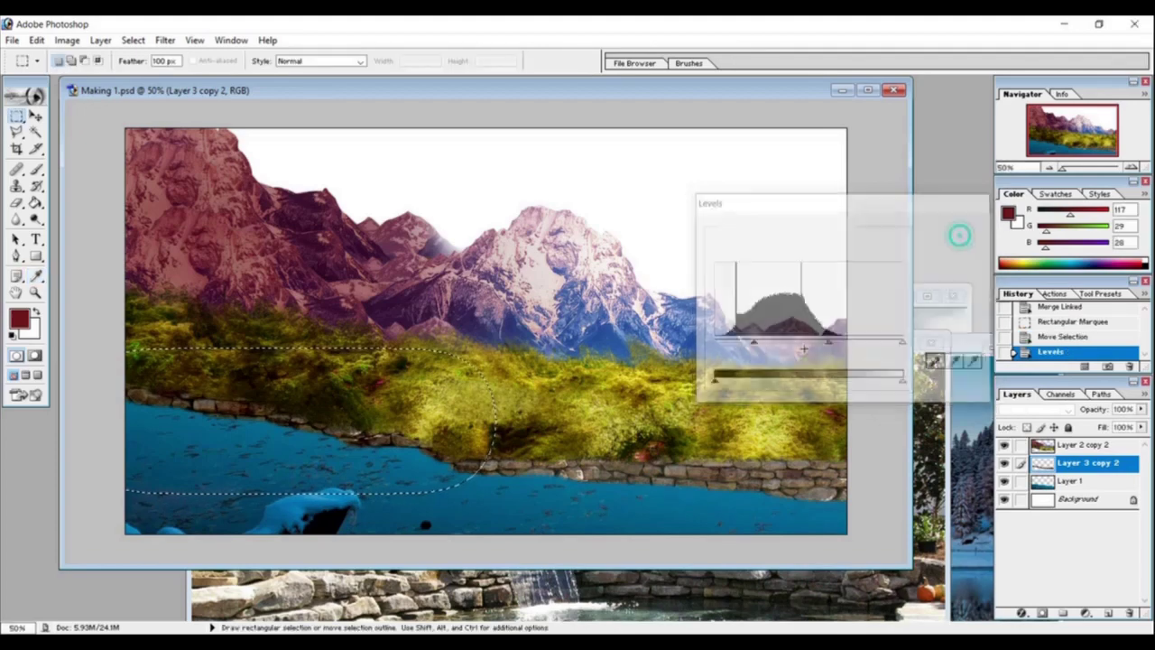
pyautogui.hotkey('ctrl', 'b')
pyautogui.moveTo(711, 187)
pyautogui.mouseDown()
pyautogui.moveTo(747, 187)
pyautogui.moveTo(677, 225)
pyautogui.mouseUp()
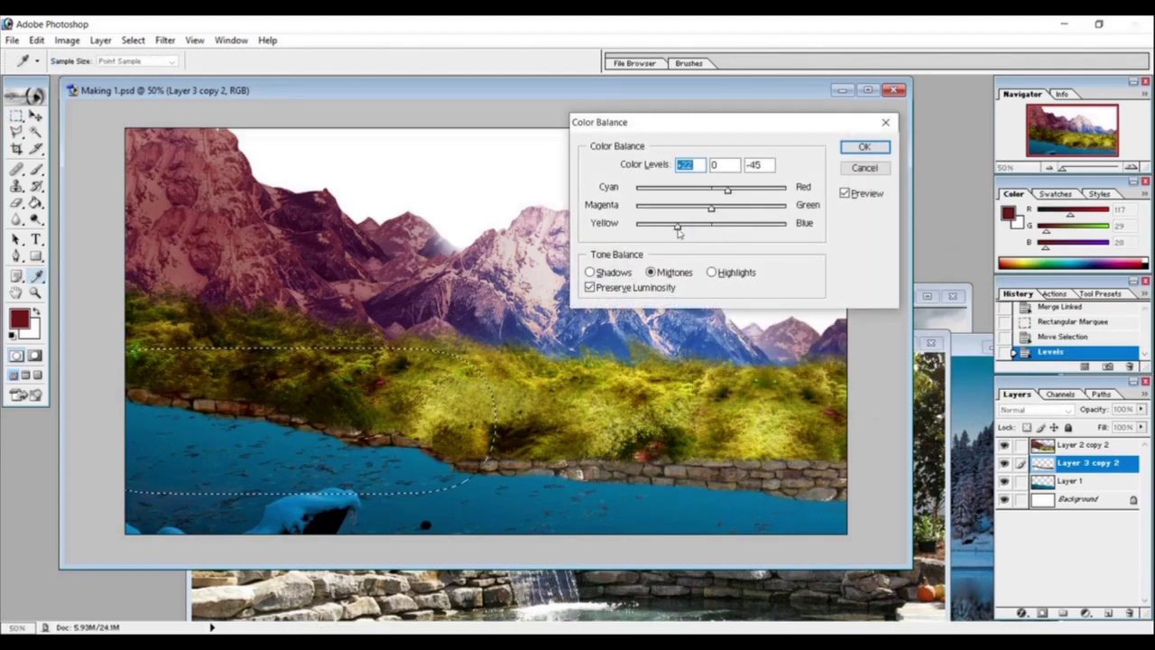
pyautogui.click(863, 147)
pyautogui.hotkey('ctrl', 'd')
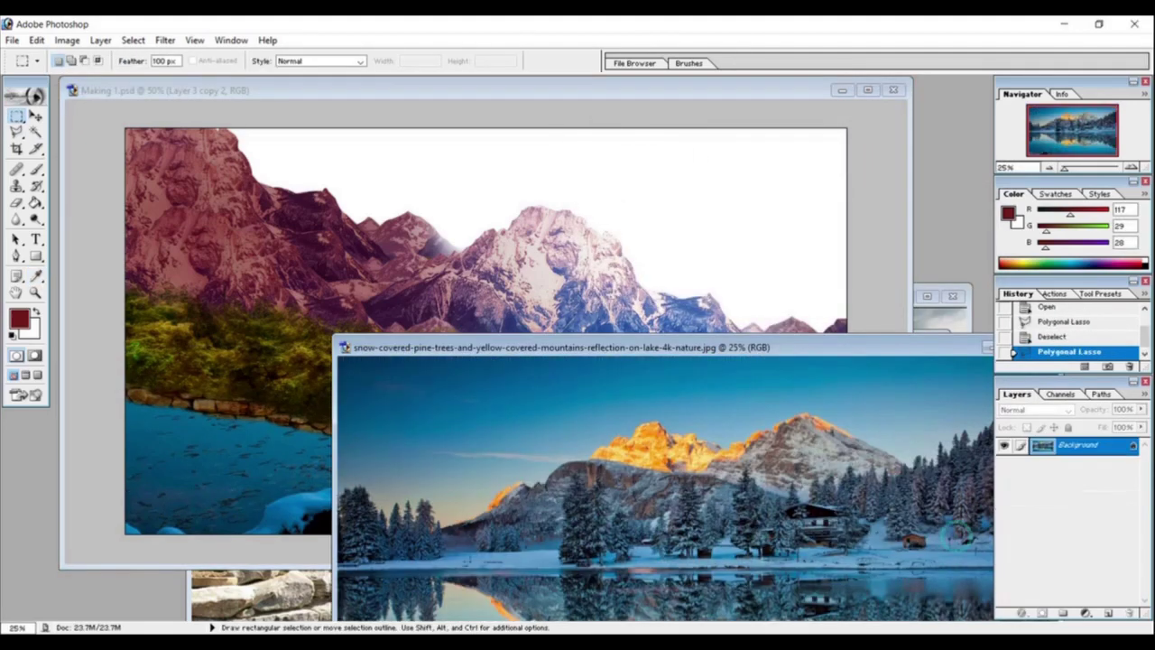
# Step: Brighten and warm the lower-right stone wall and water with Levels and Color Balance
pyautogui.moveTo(469, 424); pyautogui.dragTo(857, 542)
pyautogui.moveTo(699, 498); pyautogui.dragTo(699, 483)
pyautogui.hotkey('ctrl', 'l')
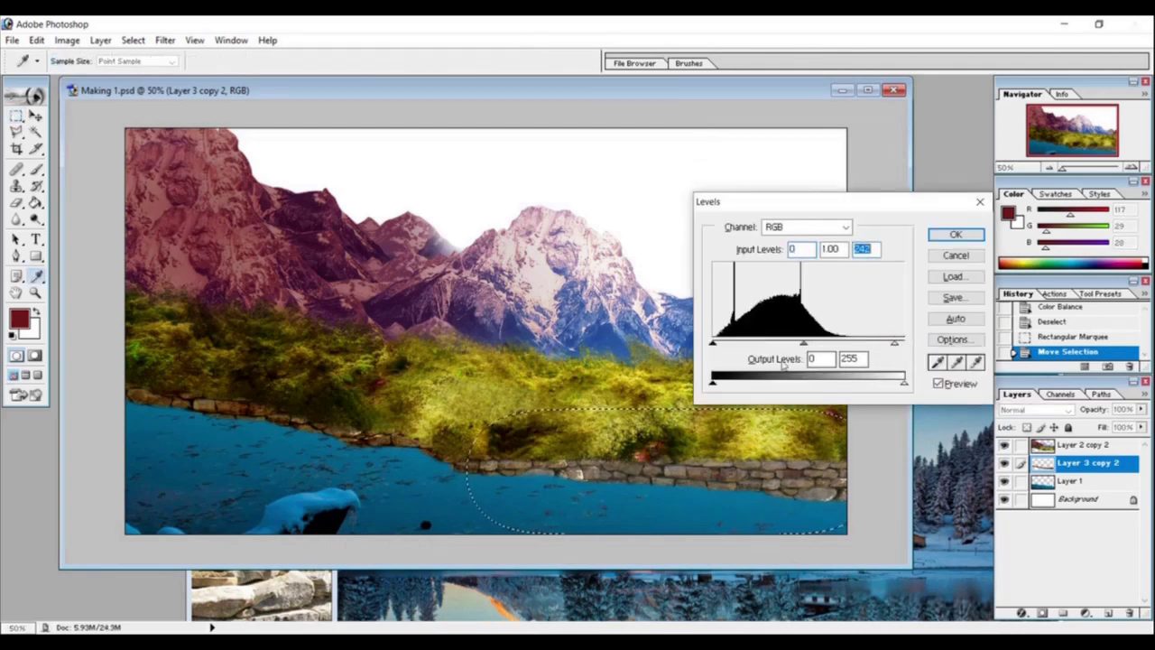
pyautogui.click(956, 234)
pyautogui.hotkey('ctrl', 'b')
pyautogui.moveTo(711, 187); pyautogui.dragTo(754, 186)
pyautogui.click(863, 147)
# Step: Lighten a feathered strip of lower lake water with Levels (gamma about 1.48), then deselect
pyautogui.press('m')
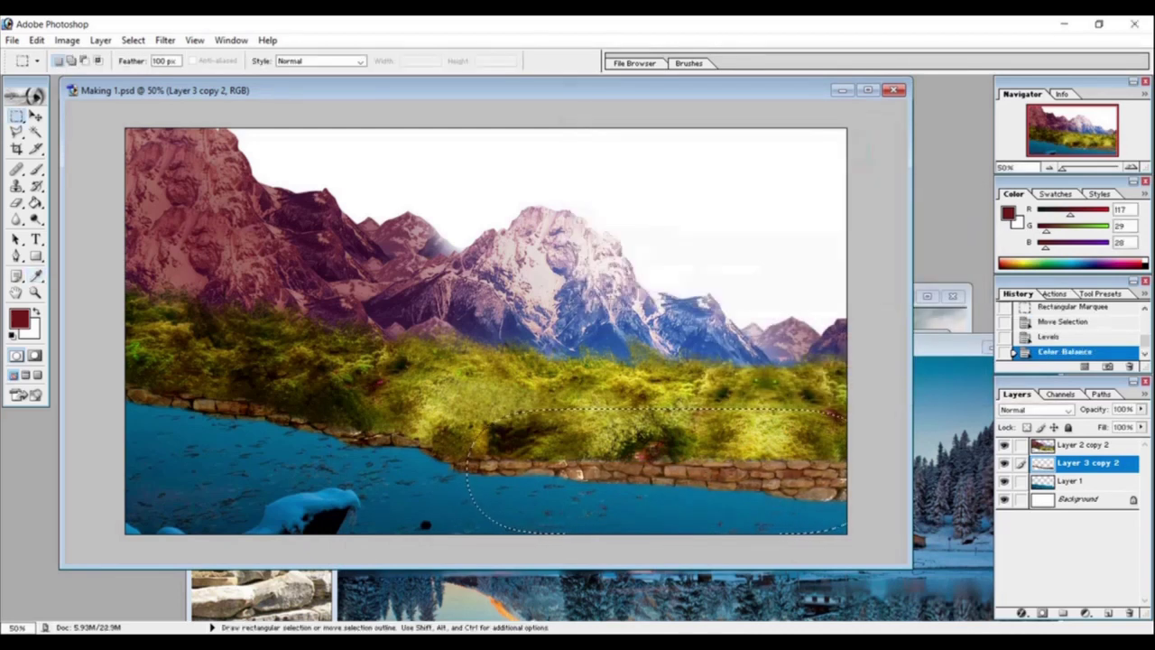
pyautogui.hotkey('ctrl', 'd')
pyautogui.moveTo(512, 452); pyautogui.dragTo(787, 543)
pyautogui.moveTo(664, 504); pyautogui.dragTo(665, 499)
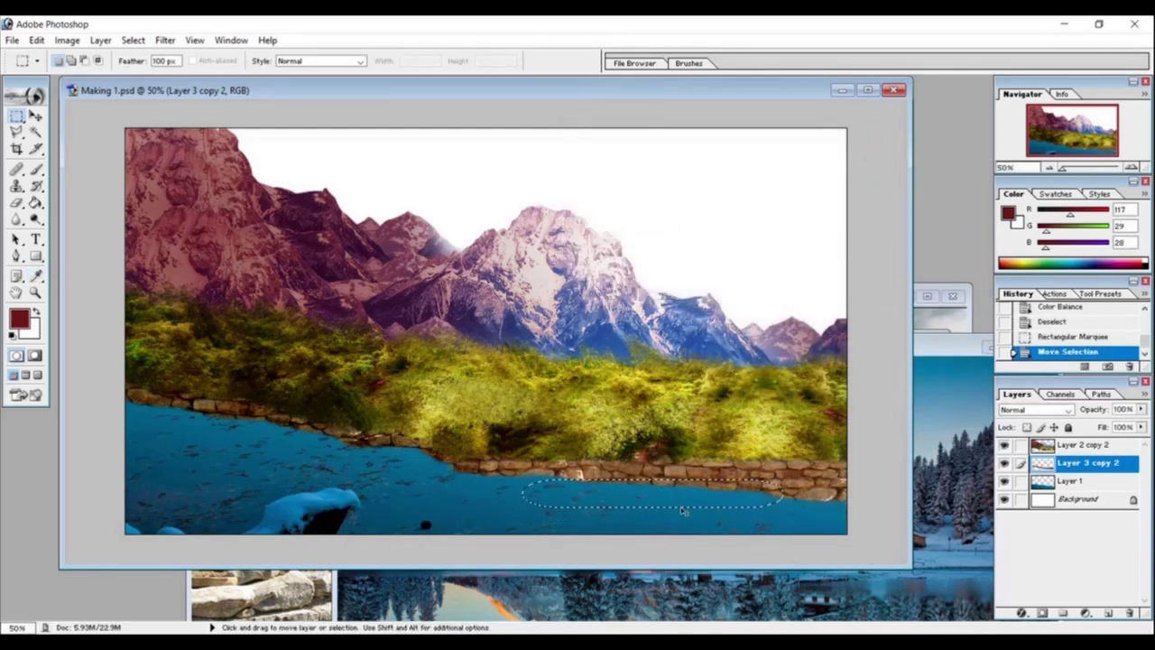
pyautogui.hotkey('ctrl', 'l')
pyautogui.moveTo(808, 344); pyautogui.dragTo(853, 345)
pyautogui.press('Return')
pyautogui.press('m')
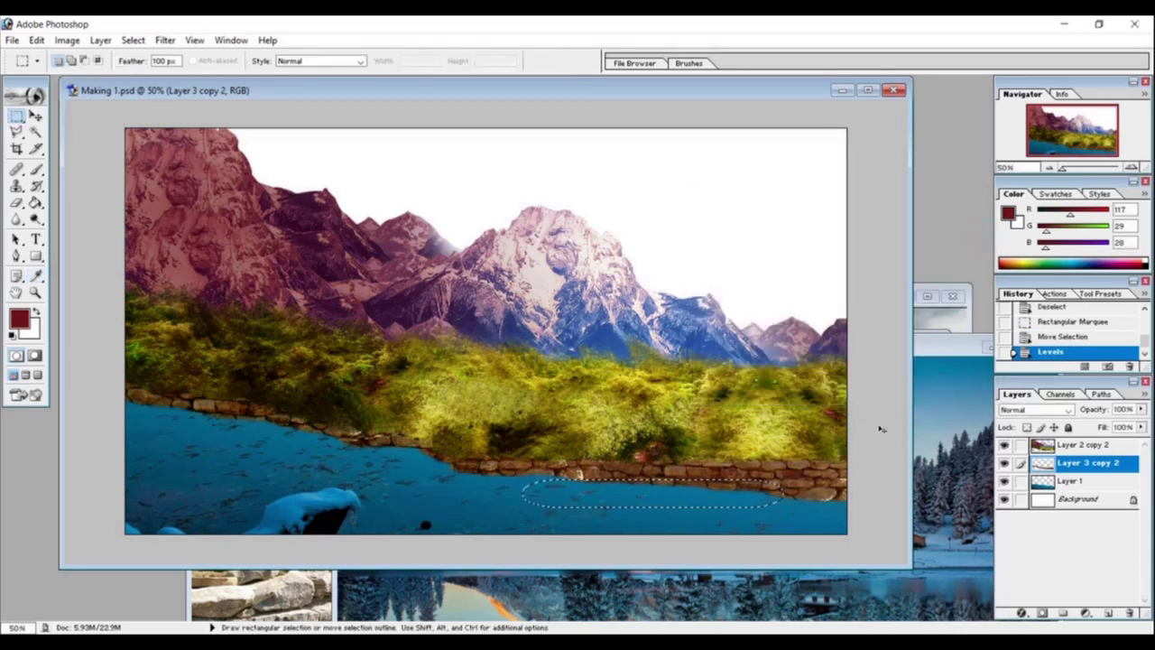
pyautogui.hotkey('ctrl', 'd')
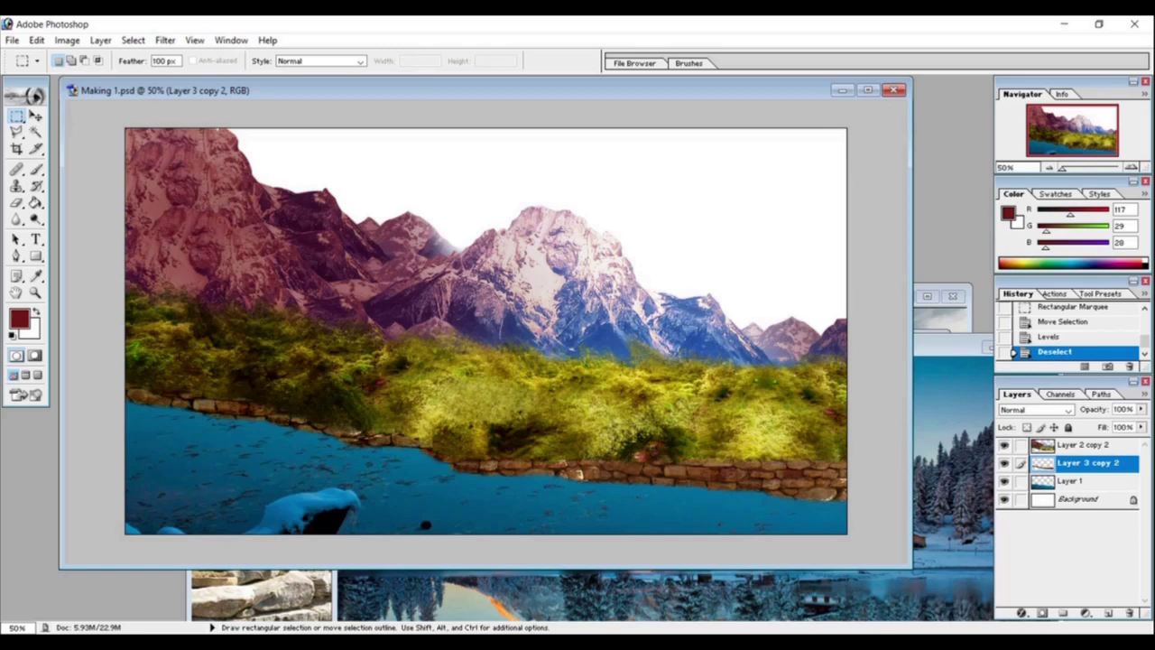
# Step: Erase a water streak on Layer 1, undo it, and select the wall layer
pyautogui.click(1073, 481)
pyautogui.press('e')
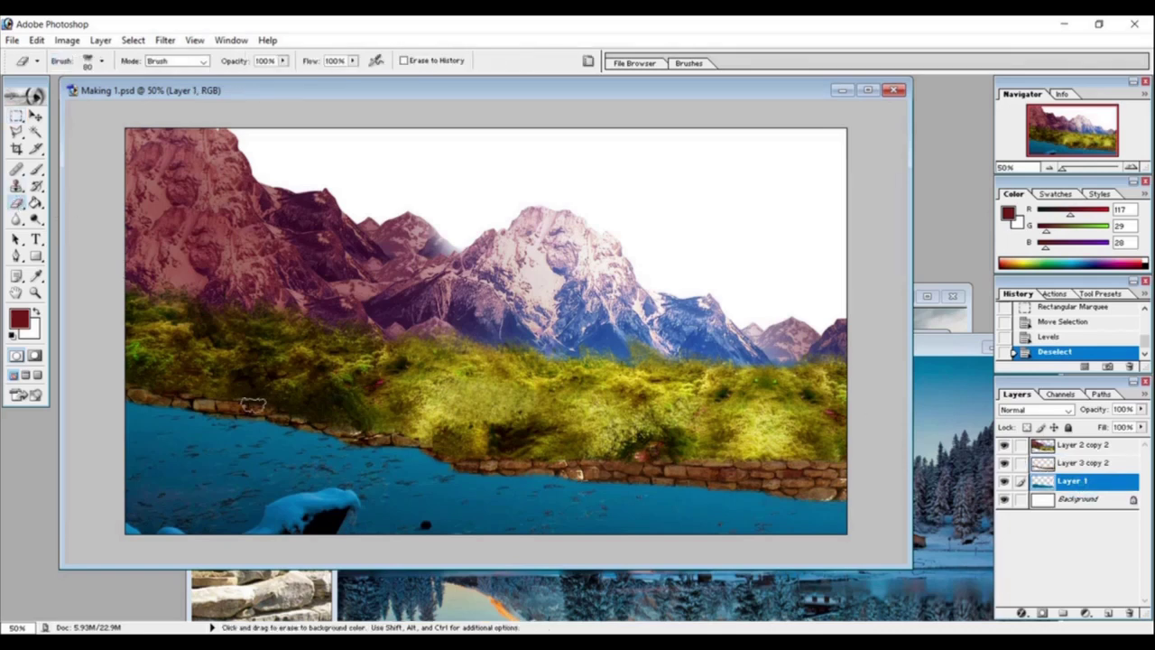
pyautogui.moveTo(203, 404)
pyautogui.mouseDown()
pyautogui.moveTo(341, 439)
pyautogui.moveTo(136, 392)
pyautogui.moveTo(122, 379)
pyautogui.mouseUp()
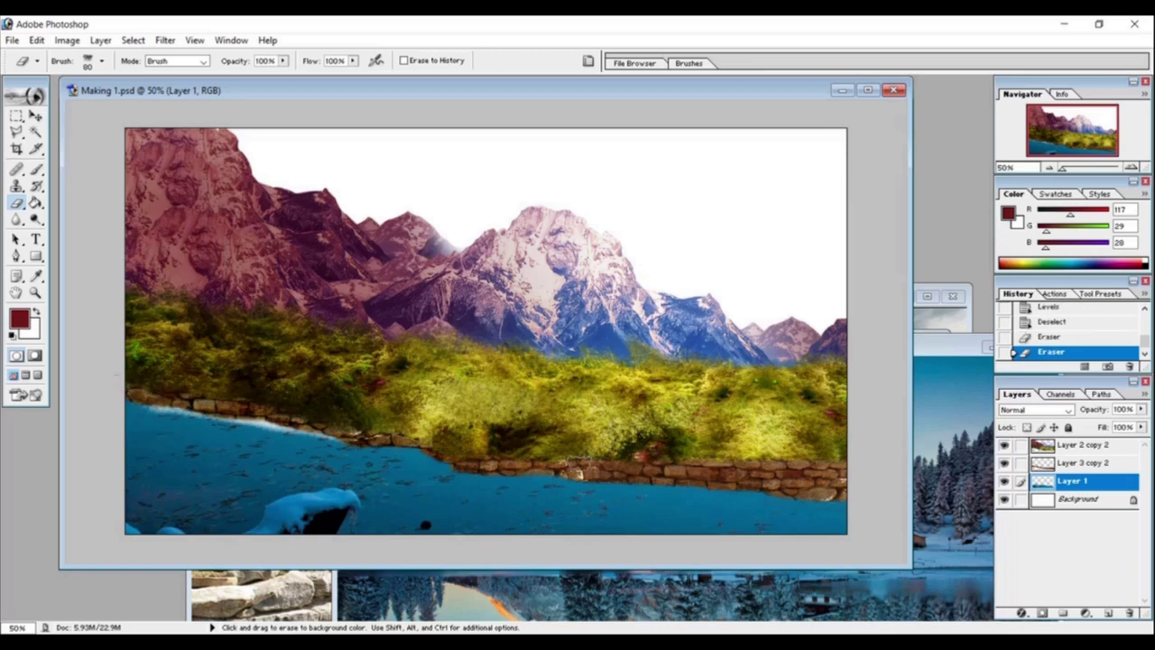
pyautogui.hotkey('ctrl', 'alt', 'z')
pyautogui.hotkey('ctrl', 'alt', 'z')
pyautogui.press('v')
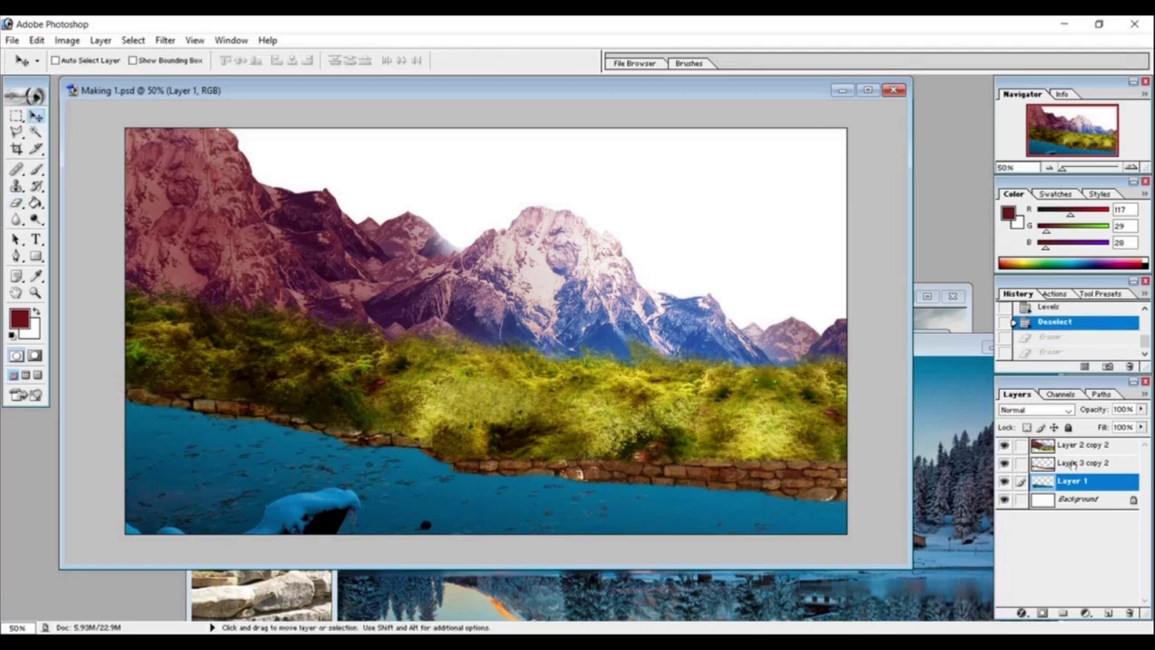
pyautogui.click(1071, 463)
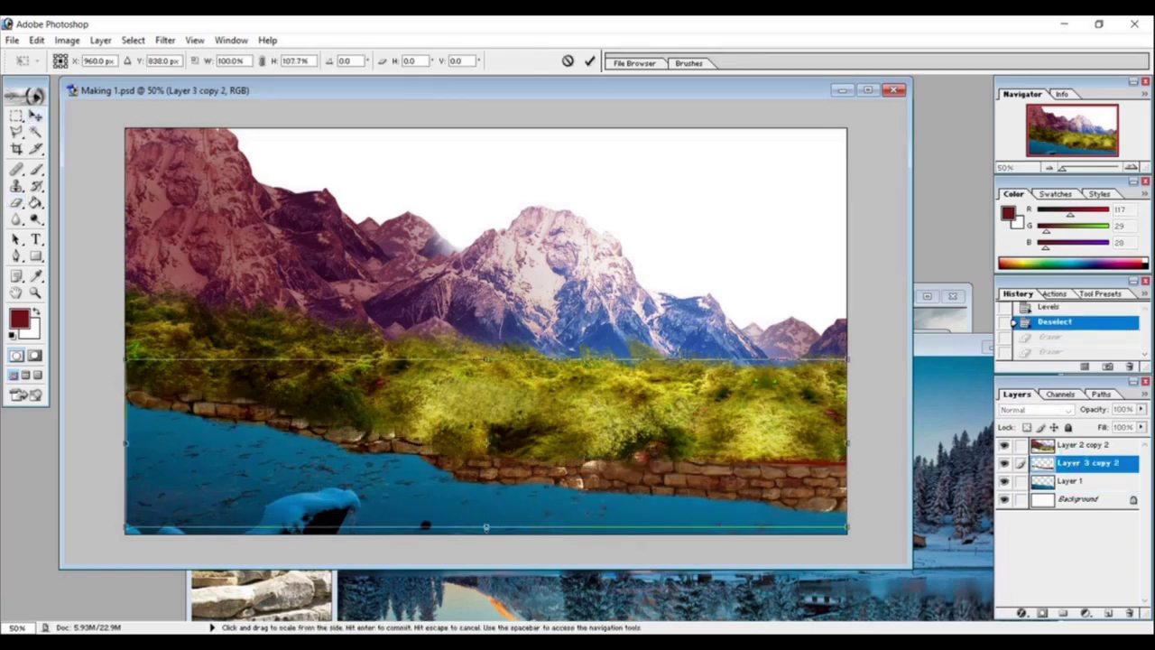
# Step: Pick the Brush with a light blue foreground, add a new layer and set opacity 32%
pyautogui.click(36, 169)
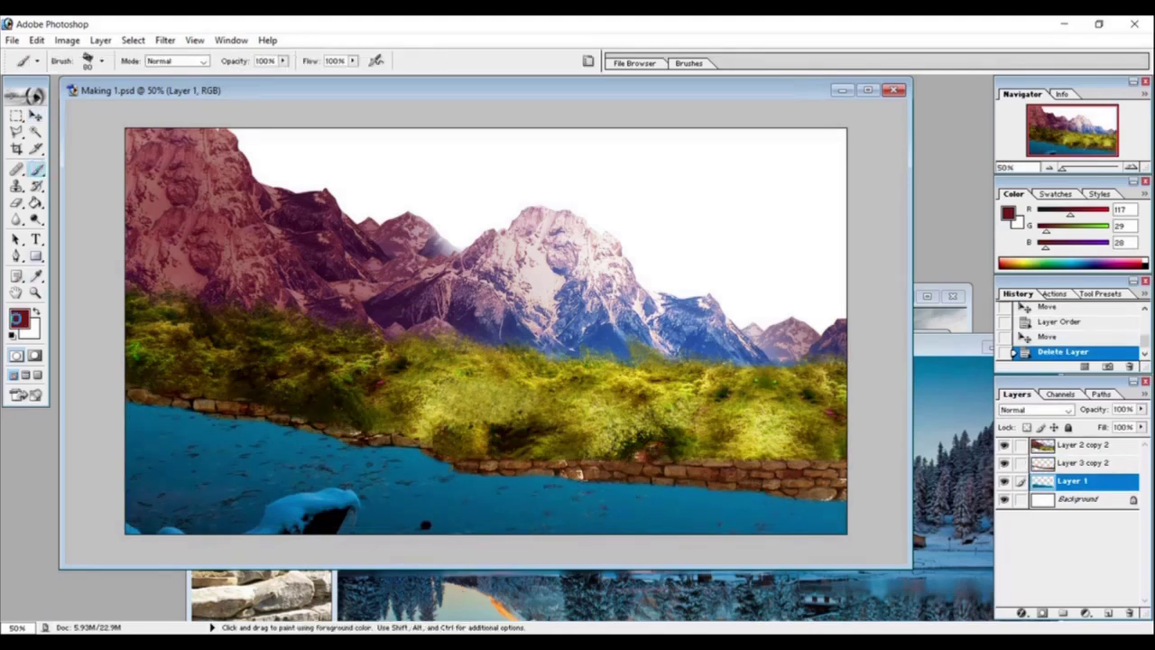
pyautogui.click(19, 319)
pyautogui.click(511, 265)
pyautogui.click(729, 232)
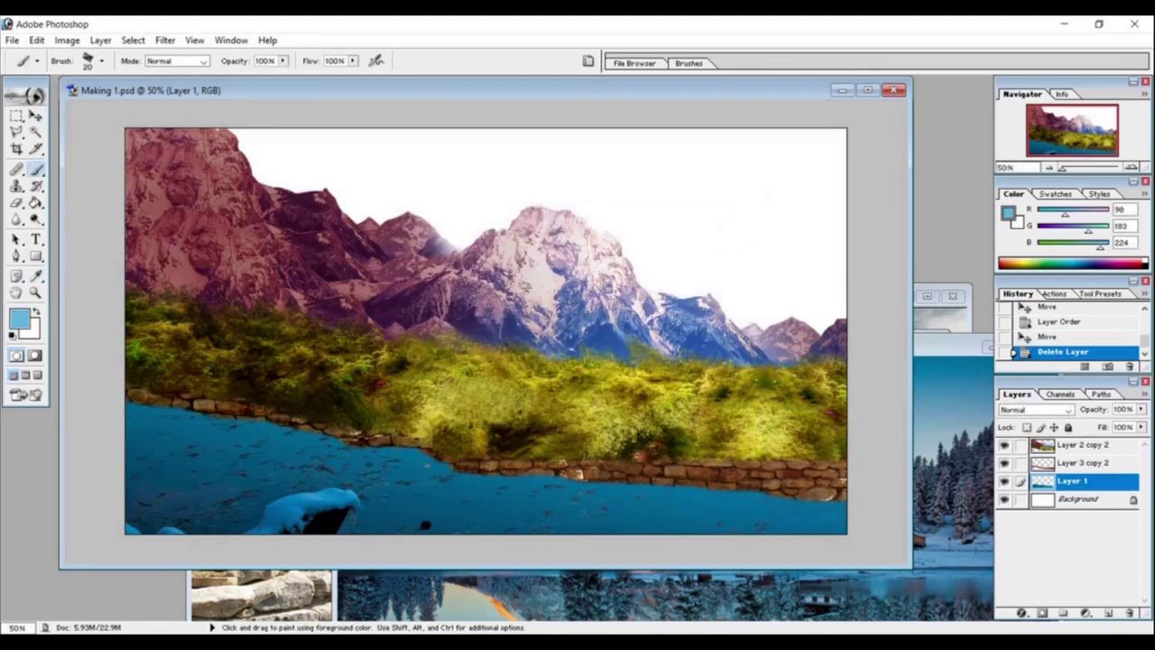
pyautogui.click(1108, 612)
pyautogui.moveTo(282, 60); pyautogui.dragTo(236, 77)
# Step: Paint soft light-blue strokes at size 10 as foaming water spilling over the wall
pyautogui.press('[')
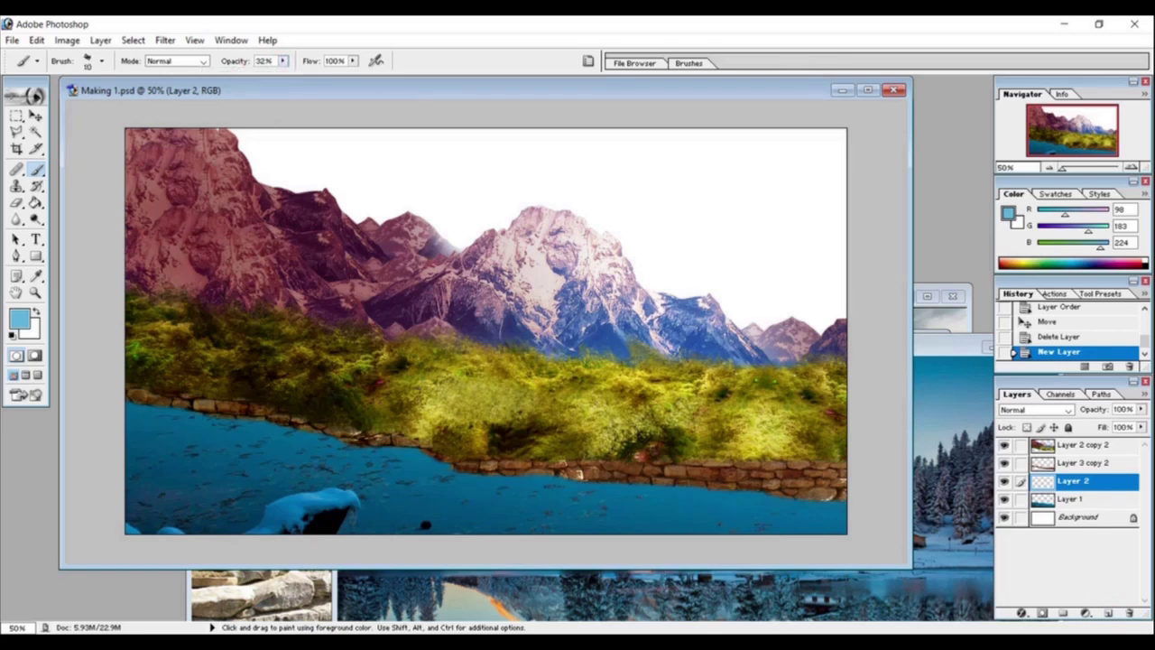
pyautogui.moveTo(425, 524); pyautogui.dragTo(425, 524)
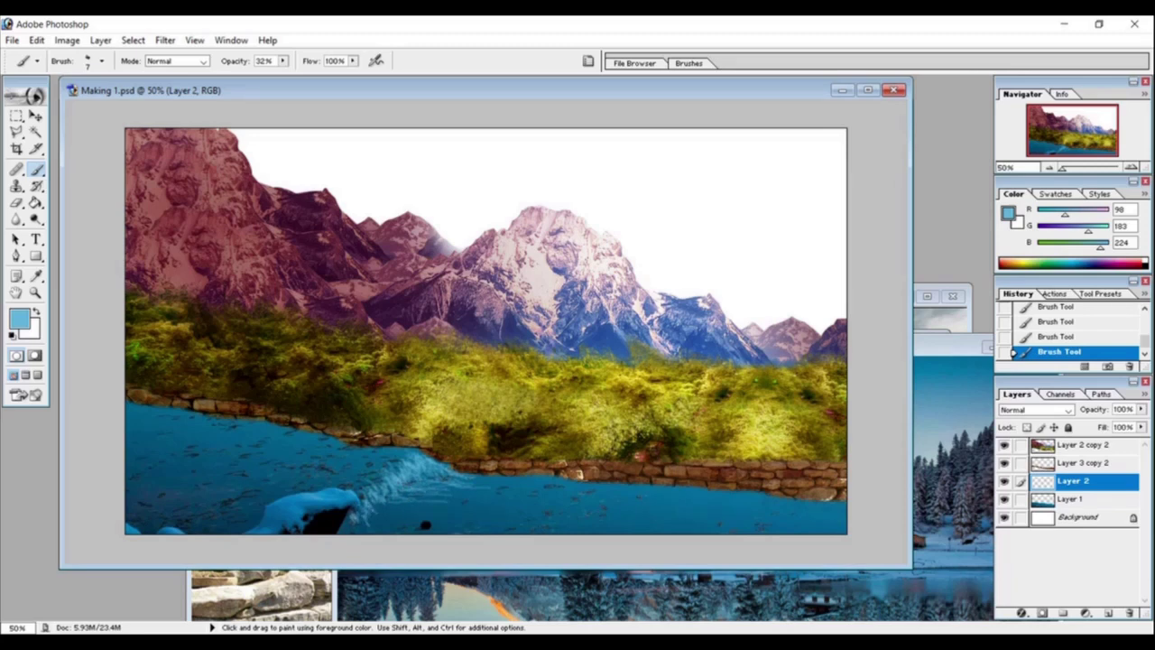
pyautogui.moveTo(415, 507)
pyautogui.mouseDown()
pyautogui.moveTo(366, 521)
pyautogui.moveTo(453, 511)
pyautogui.mouseUp()
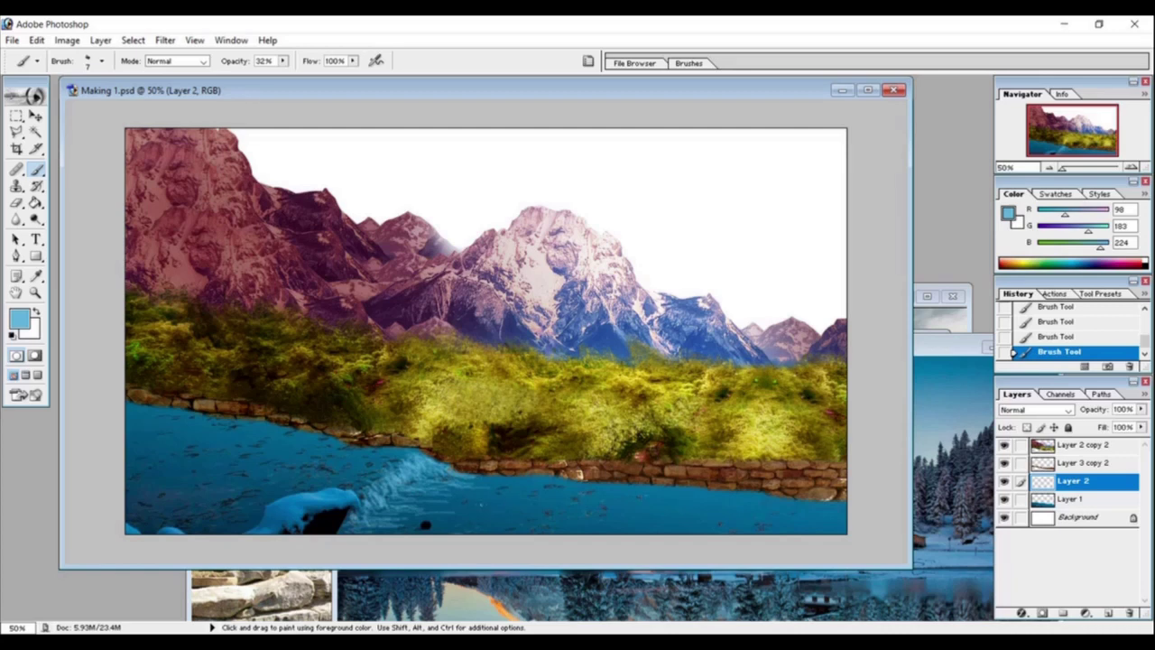
# Step: Erase stray paint in the water with a 90 px eraser
pyautogui.press('e')
pyautogui.click(101, 60)
pyautogui.scroll(5, 117, 271)
pyautogui.doubleClick(103, 258)
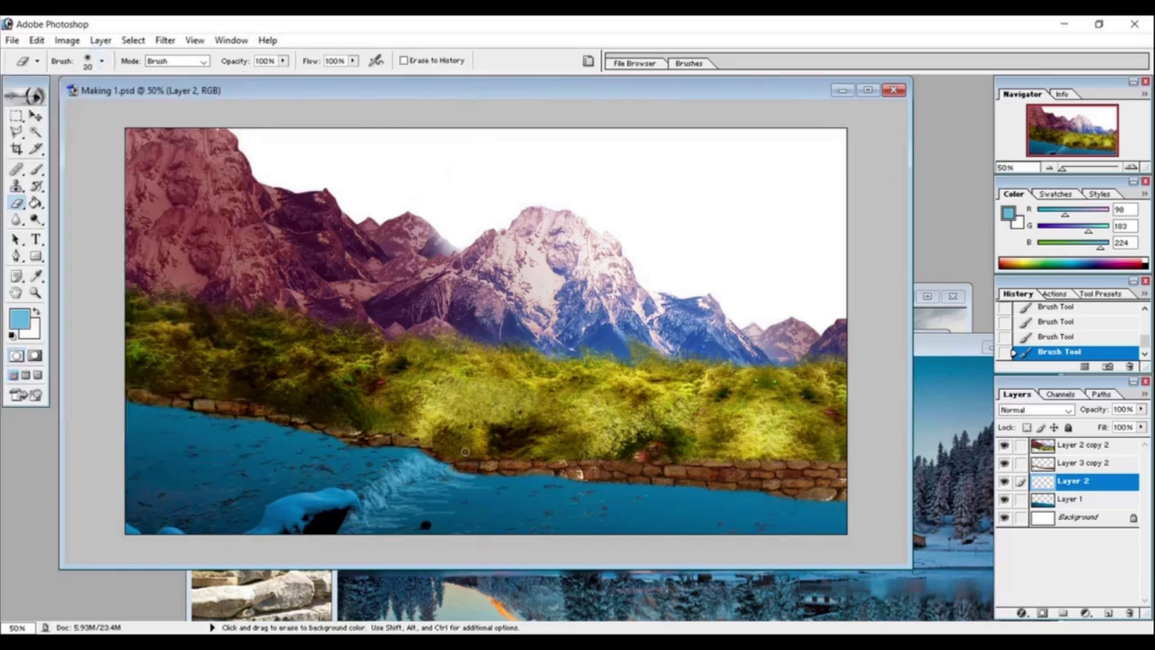
pyautogui.press(']')
pyautogui.press(']')
pyautogui.press(']')
pyautogui.moveTo(469, 492)
pyautogui.mouseDown()
pyautogui.moveTo(464, 529)
pyautogui.moveTo(423, 547)
pyautogui.mouseUp()
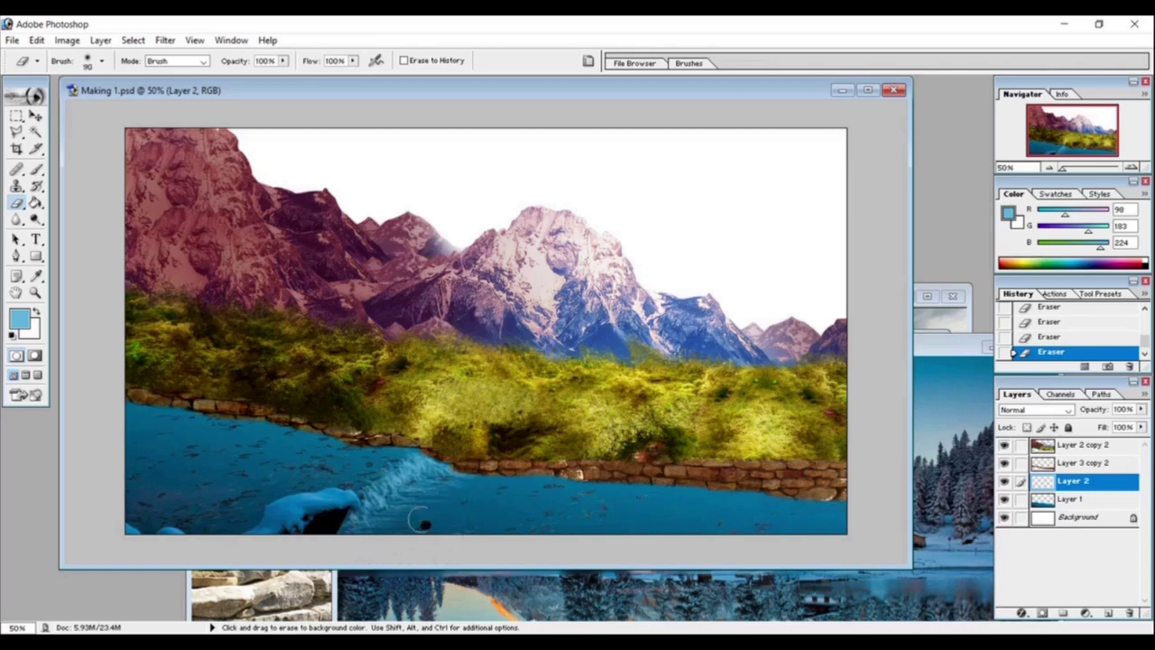
# Step: Change the eraser to a 36 px tip and enlarge it to 50
pyautogui.click(101, 60)
pyautogui.click(124, 255)
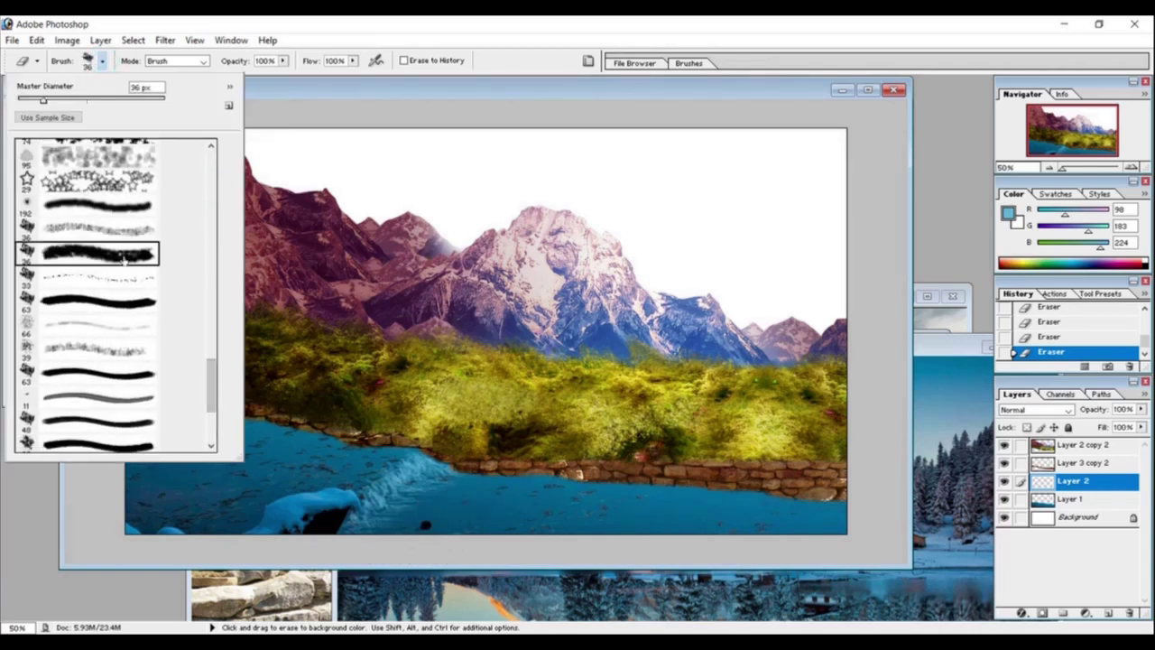
pyautogui.doubleClick(123, 256)
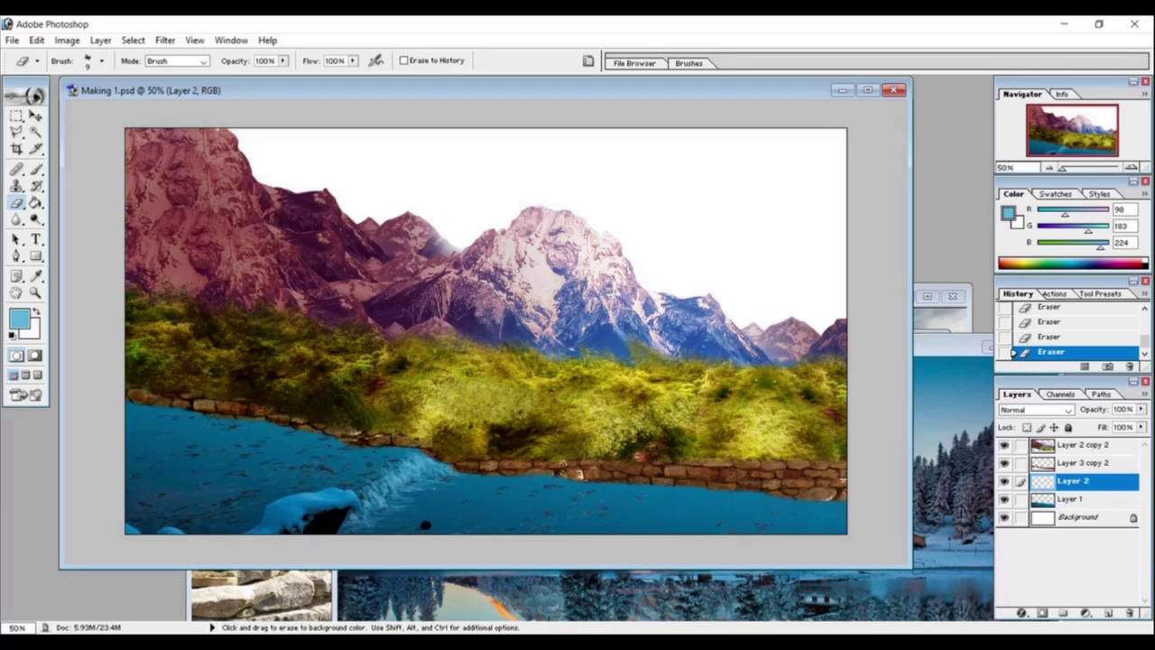
pyautogui.press(']')
# Step: Brighten the foam on Layer 2 with a Levels adjustment
pyautogui.hotkey('ctrl', 'l')
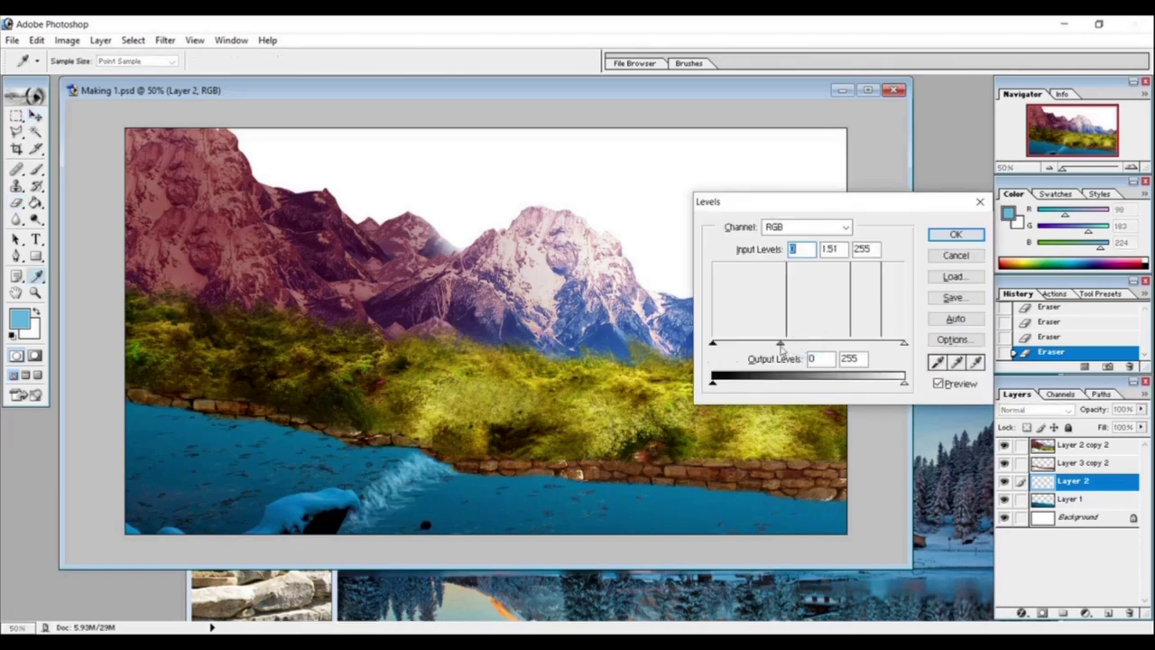
pyautogui.press('Return')
pyautogui.press('b')
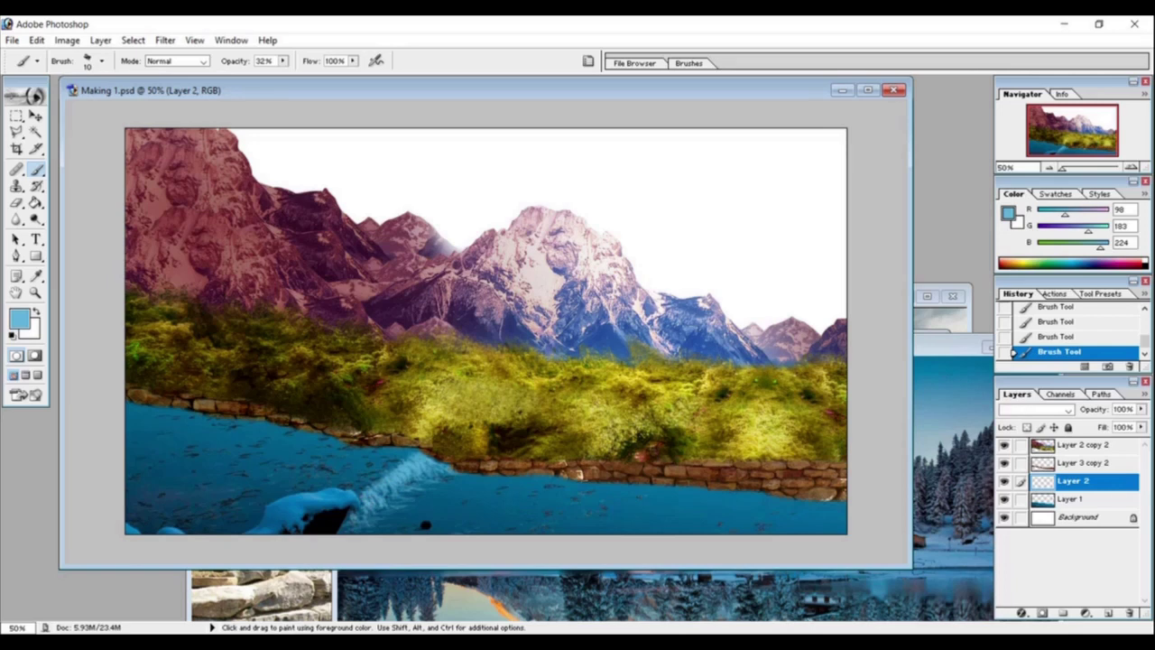
# Step: Paint faint light-blue water streaks on the lake's left side at 4–11% brush opacity
pyautogui.moveTo(282, 60); pyautogui.dragTo(257, 76)
pyautogui.moveTo(282, 61); pyautogui.dragTo(281, 76)
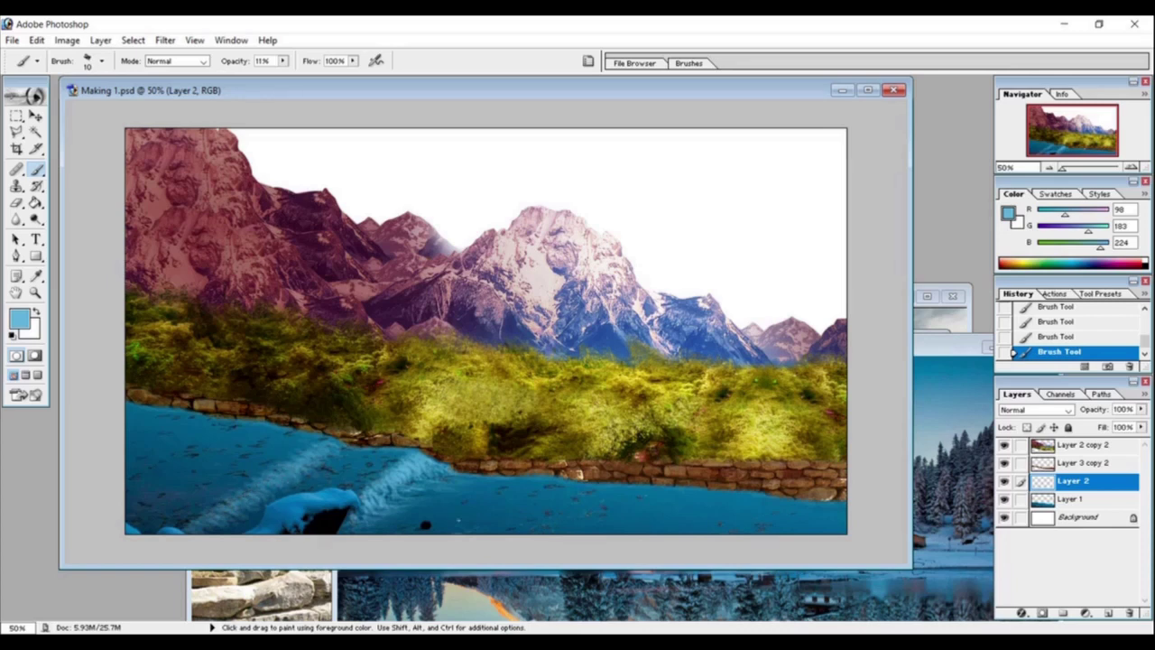
pyautogui.moveTo(282, 60); pyautogui.dragTo(261, 72)
# Step: Paint an orange winding path across the meadow down toward the stone wall
pyautogui.moveTo(721, 371); pyautogui.dragTo(582, 380)
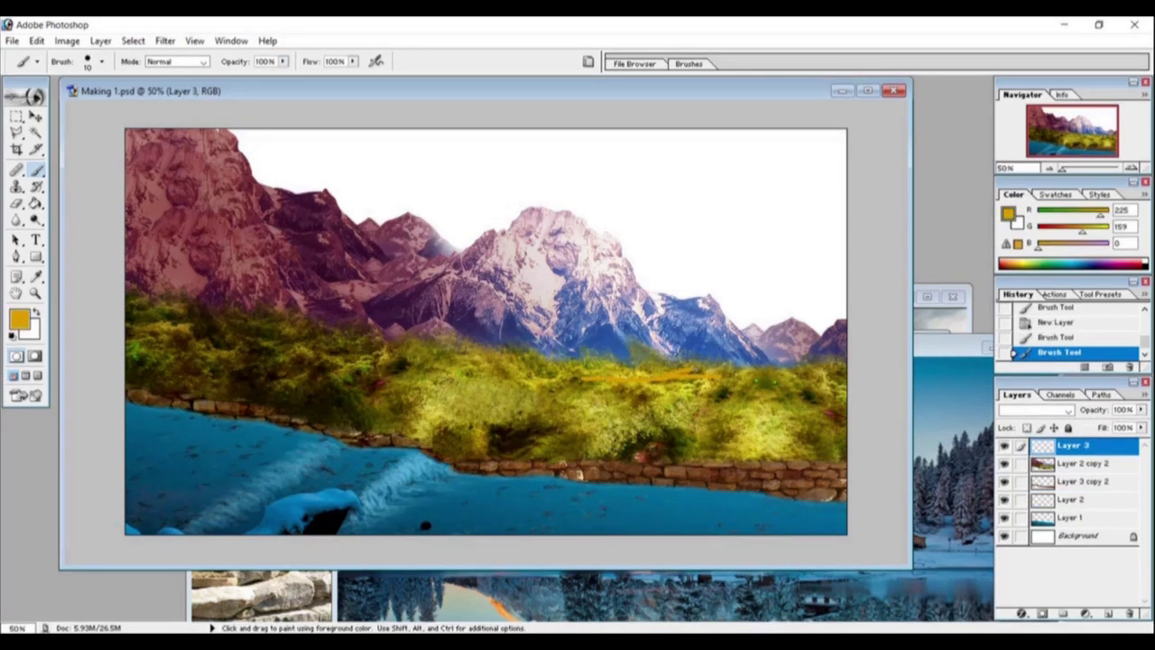
pyautogui.moveTo(676, 373); pyautogui.dragTo(778, 375)
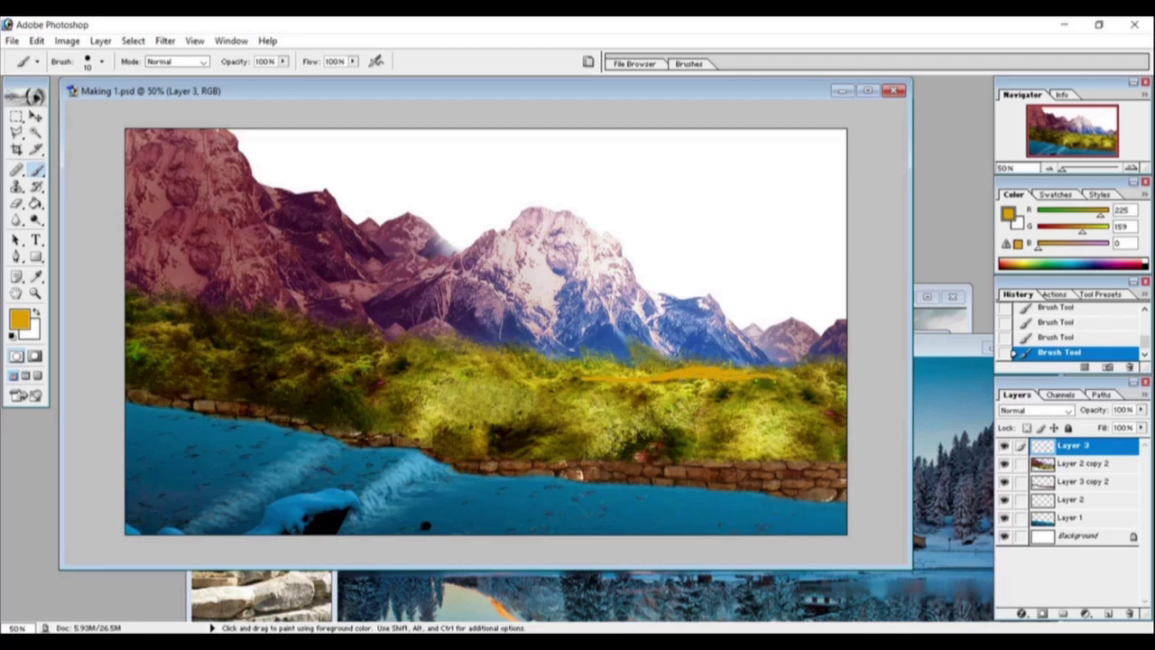
pyautogui.moveTo(668, 390); pyautogui.dragTo(643, 397)
pyautogui.moveTo(713, 379)
pyautogui.mouseDown()
pyautogui.moveTo(679, 387)
pyautogui.moveTo(666, 408)
pyautogui.moveTo(555, 442)
pyautogui.mouseUp()
pyautogui.moveTo(684, 395)
pyautogui.mouseDown()
pyautogui.moveTo(664, 398)
pyautogui.moveTo(651, 451)
pyautogui.moveTo(631, 435)
pyautogui.moveTo(550, 455)
pyautogui.moveTo(654, 432)
pyautogui.moveTo(686, 406)
pyautogui.moveTo(639, 389)
pyautogui.mouseUp()
pyautogui.press(']')
pyautogui.press(']')
pyautogui.press(']')
pyautogui.press('[')
pyautogui.press('[')
pyautogui.press('[')
pyautogui.press('[')
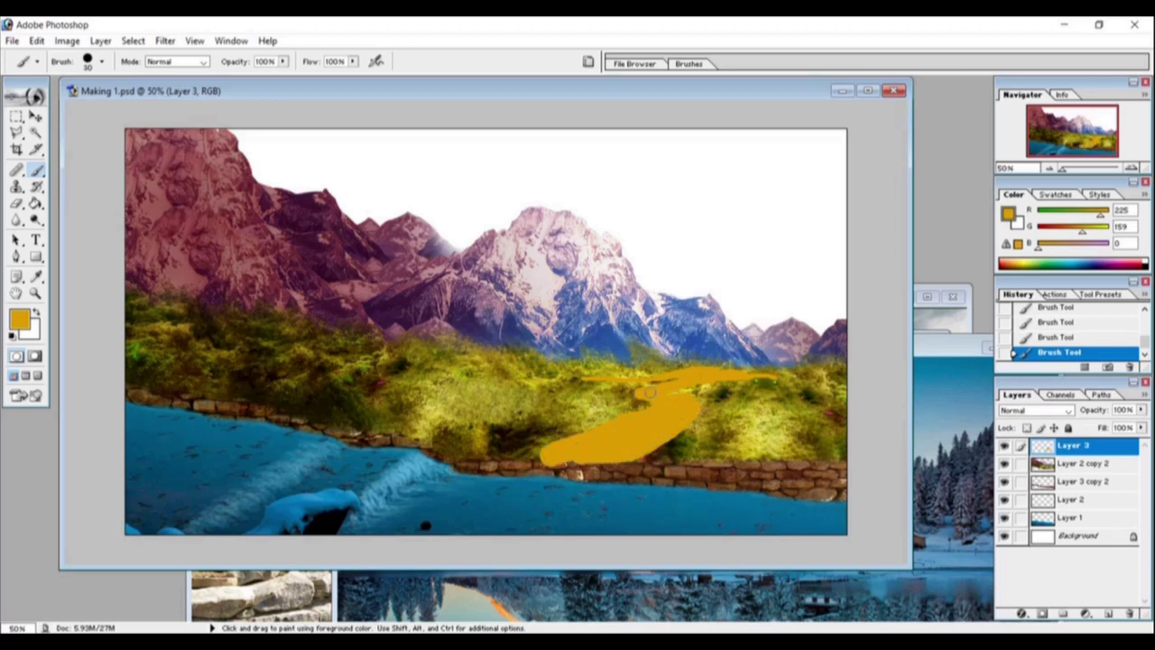
# Step: Trim the orange path's right tips with the eraser
pyautogui.press('e')
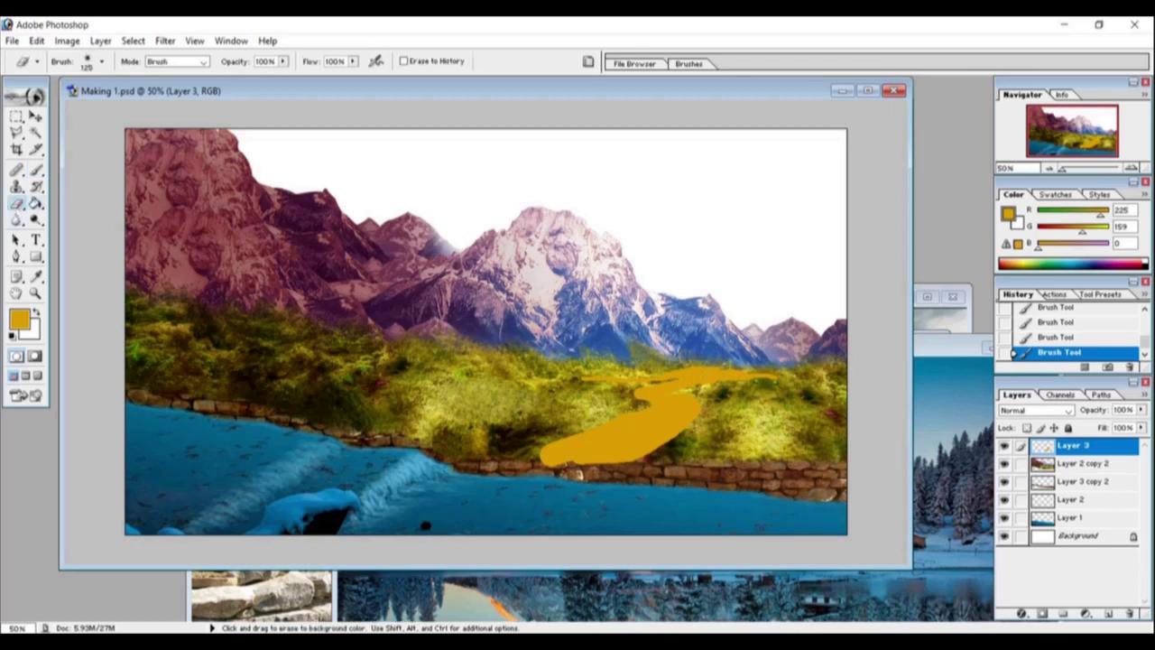
pyautogui.click(101, 60)
pyautogui.press('Return')
pyautogui.click(683, 369)
pyautogui.click(696, 369)
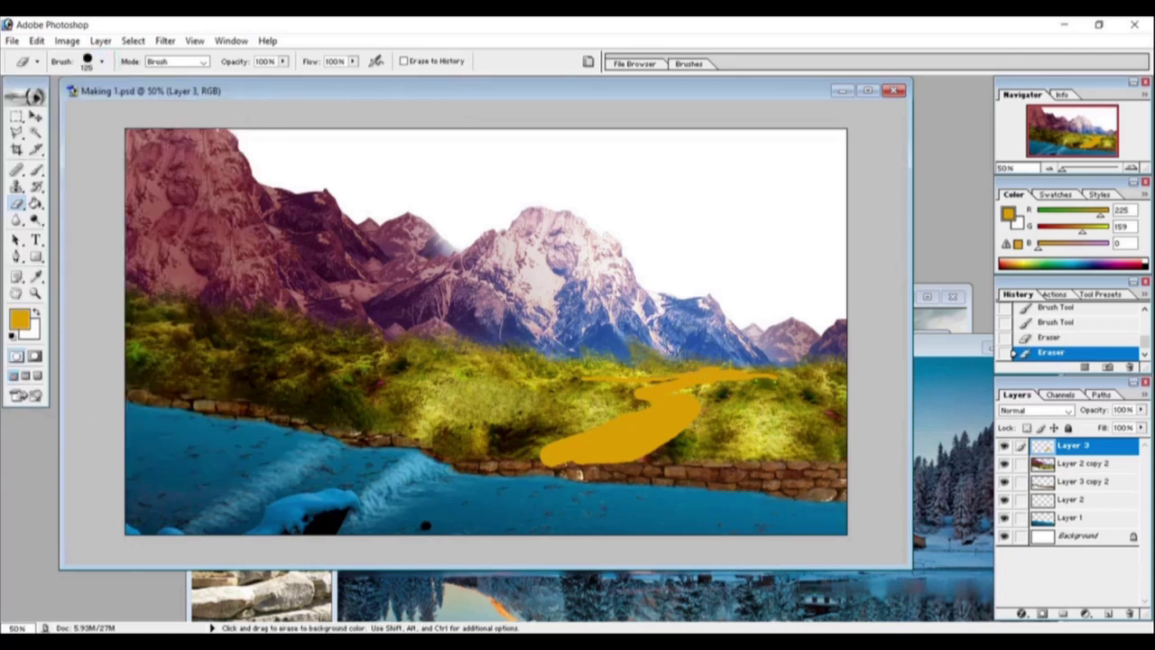
pyautogui.click(726, 370)
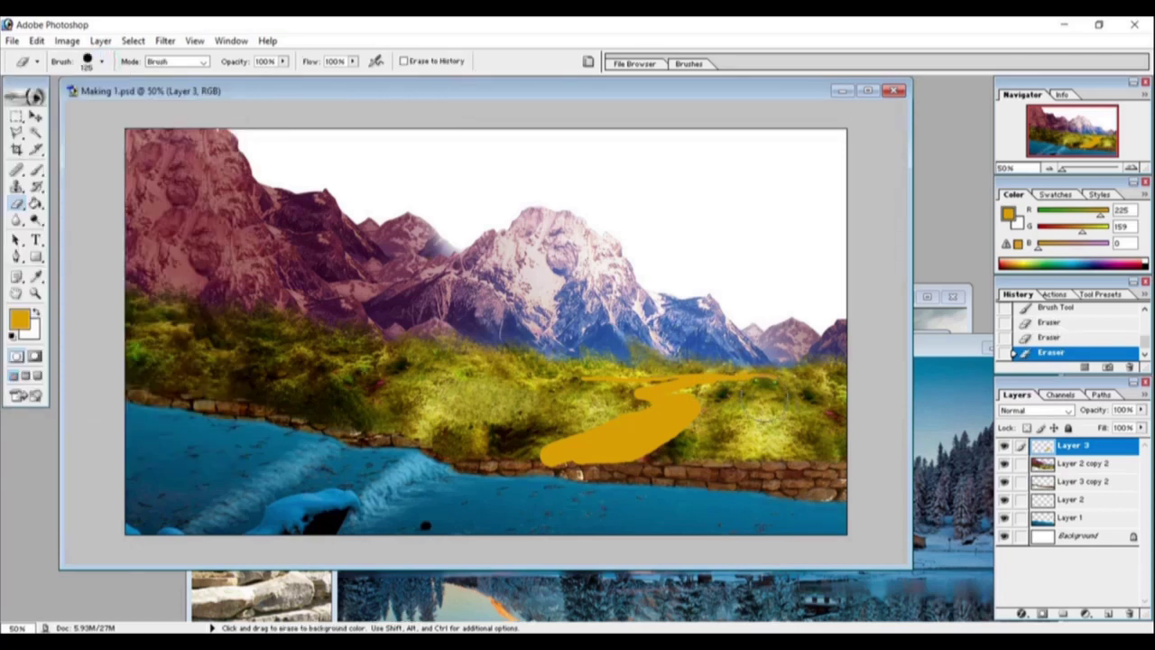
pyautogui.click(765, 373)
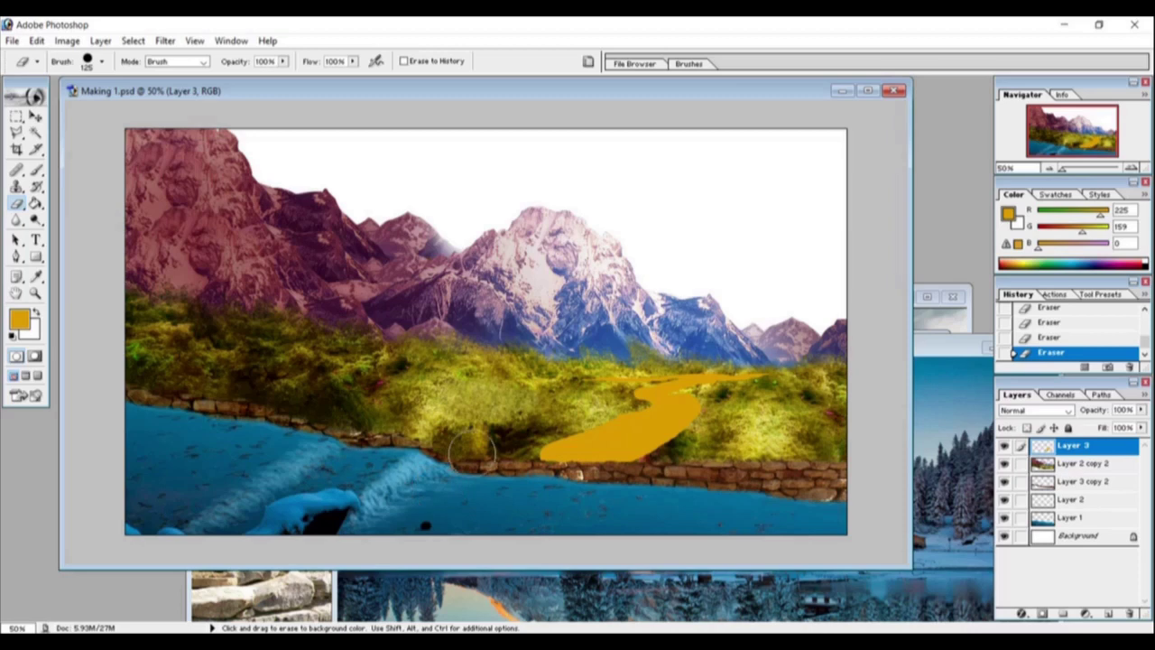
# Step: Paint a second orange path across the grass, erase part of it, and trim the upper tip
pyautogui.click(36, 170)
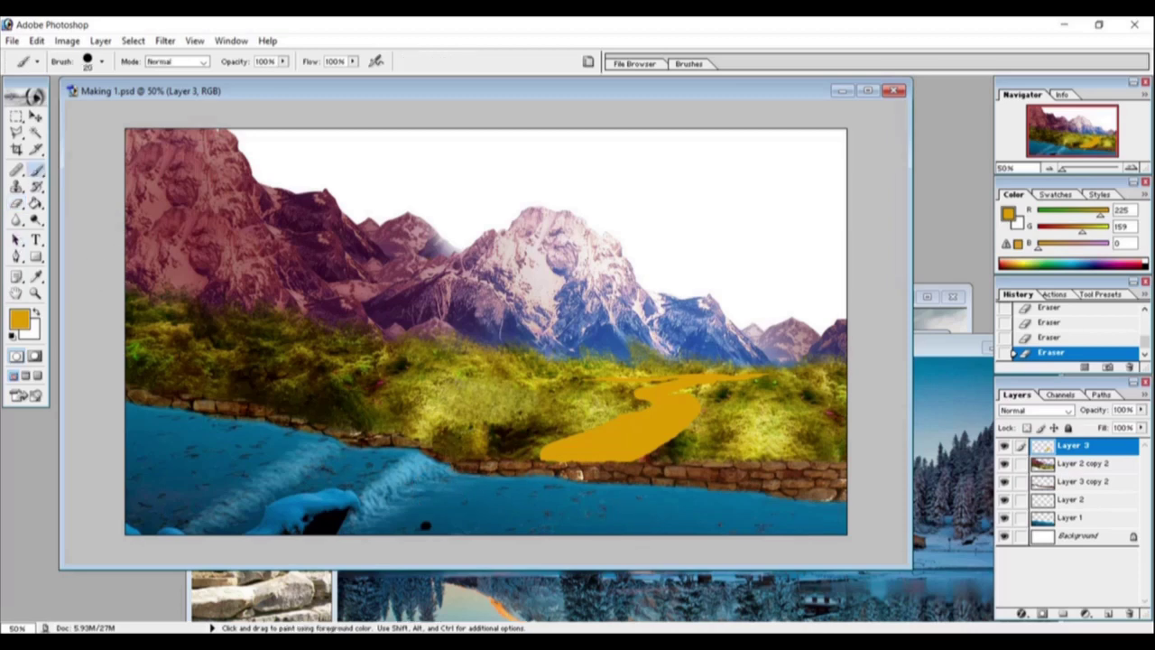
pyautogui.moveTo(399, 382)
pyautogui.mouseDown()
pyautogui.moveTo(519, 383)
pyautogui.moveTo(386, 380)
pyautogui.moveTo(440, 388)
pyautogui.mouseUp()
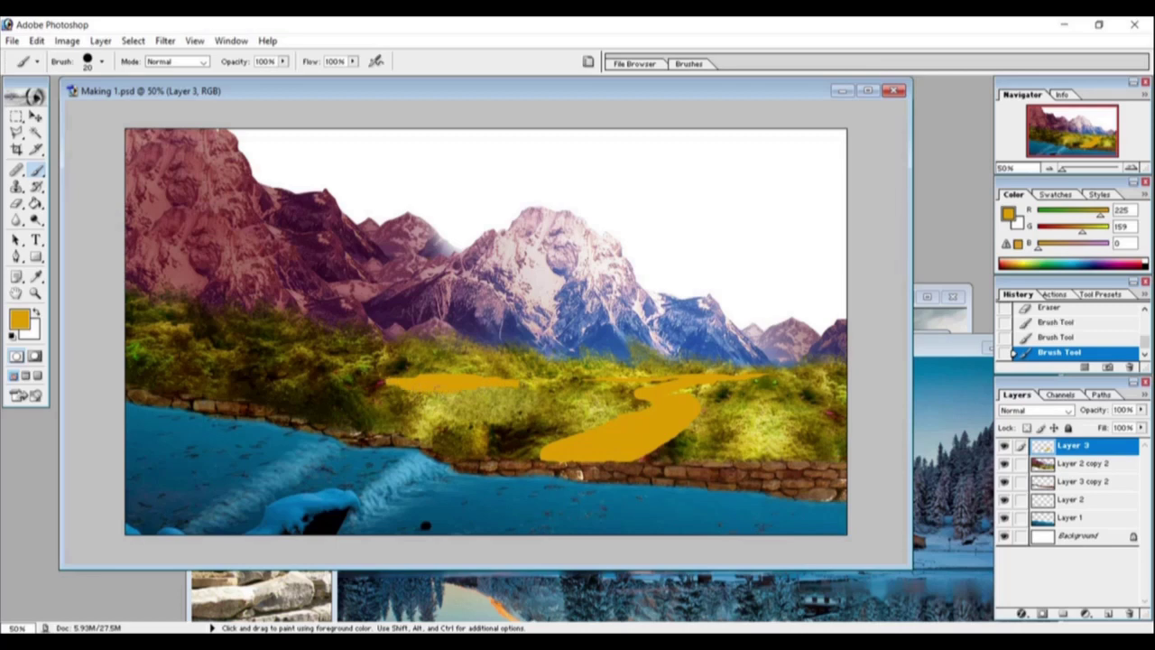
pyautogui.press('e')
pyautogui.moveTo(370, 396)
pyautogui.mouseDown()
pyautogui.moveTo(388, 442)
pyautogui.moveTo(514, 419)
pyautogui.mouseUp()
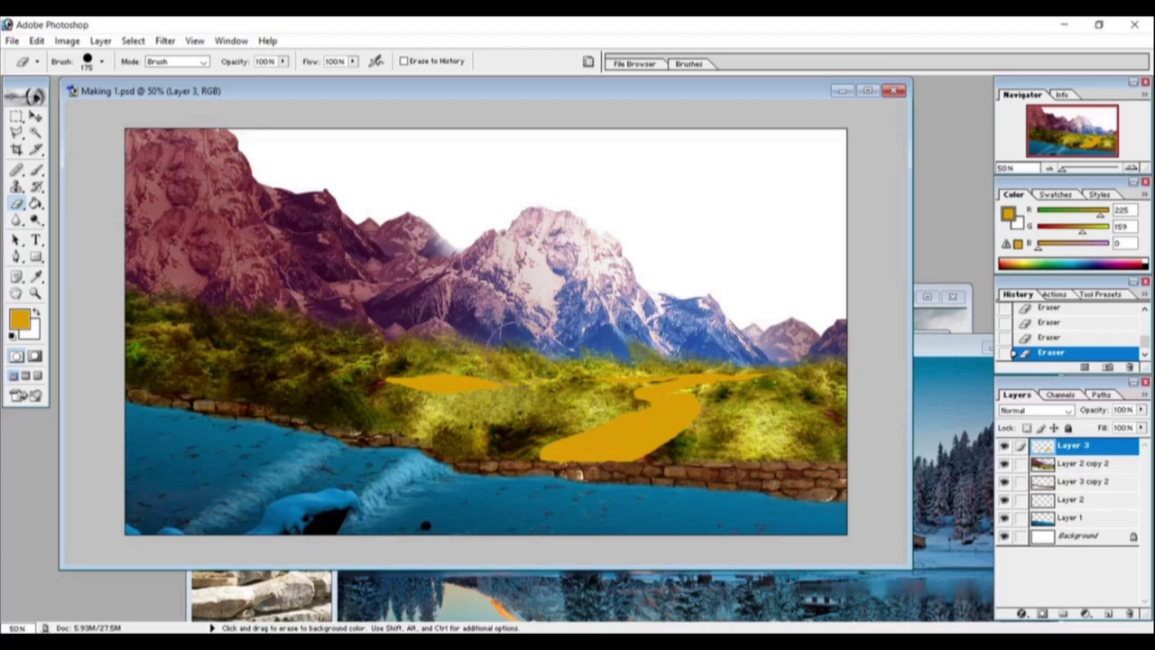
pyautogui.moveTo(515, 333); pyautogui.dragTo(519, 336)
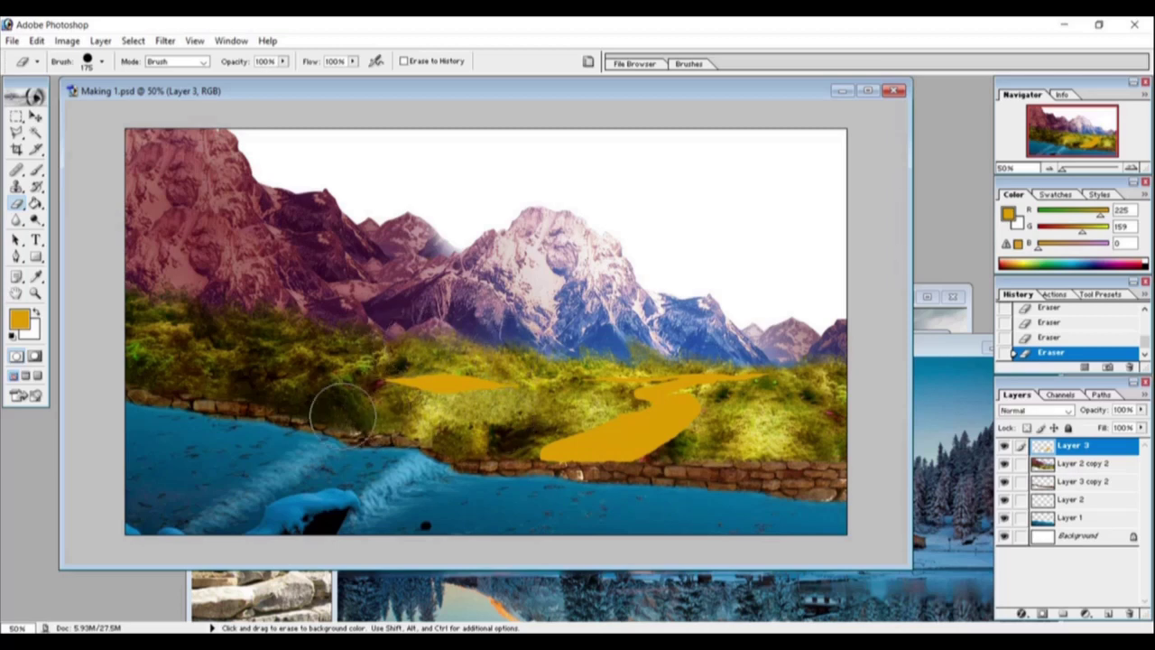
pyautogui.click(35, 116)
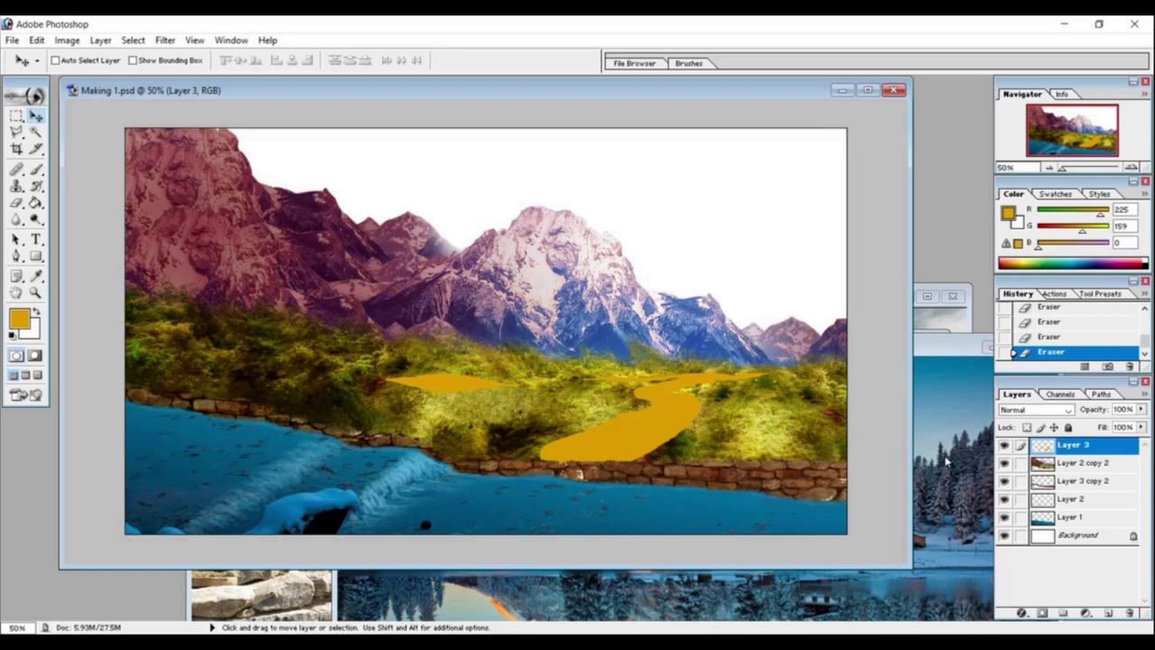
# Step: Paste the dirt photo, clip it to the path, and duplicate it over the path
pyautogui.hotkey('ctrl', 'v')
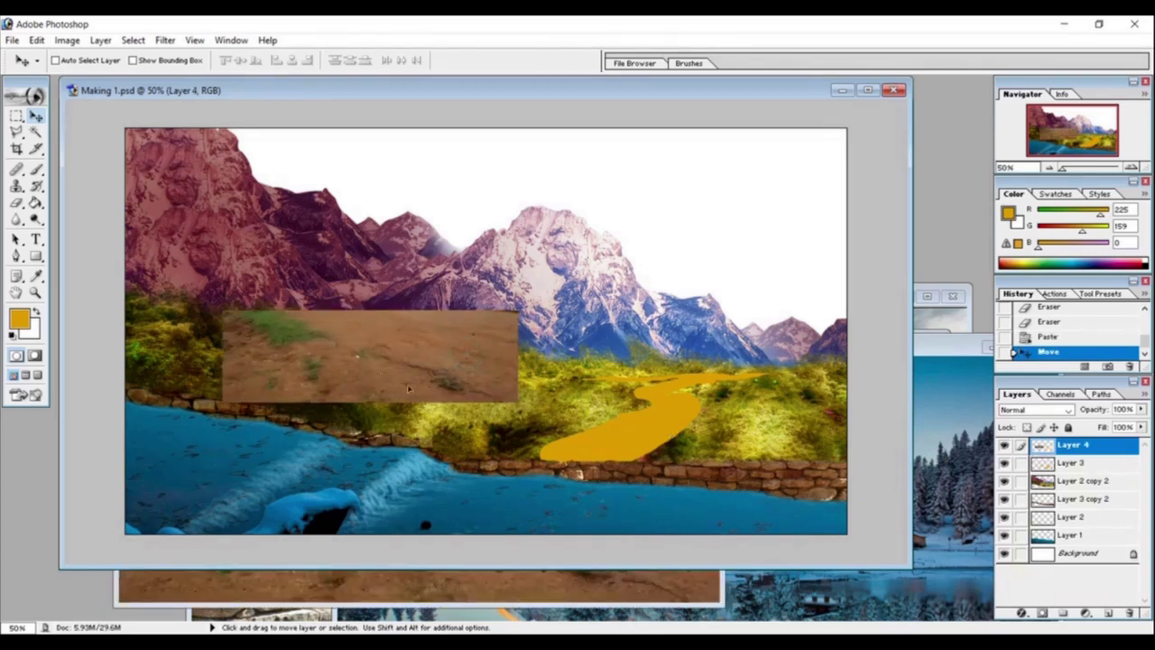
pyautogui.hotkey('ctrl', 'g')
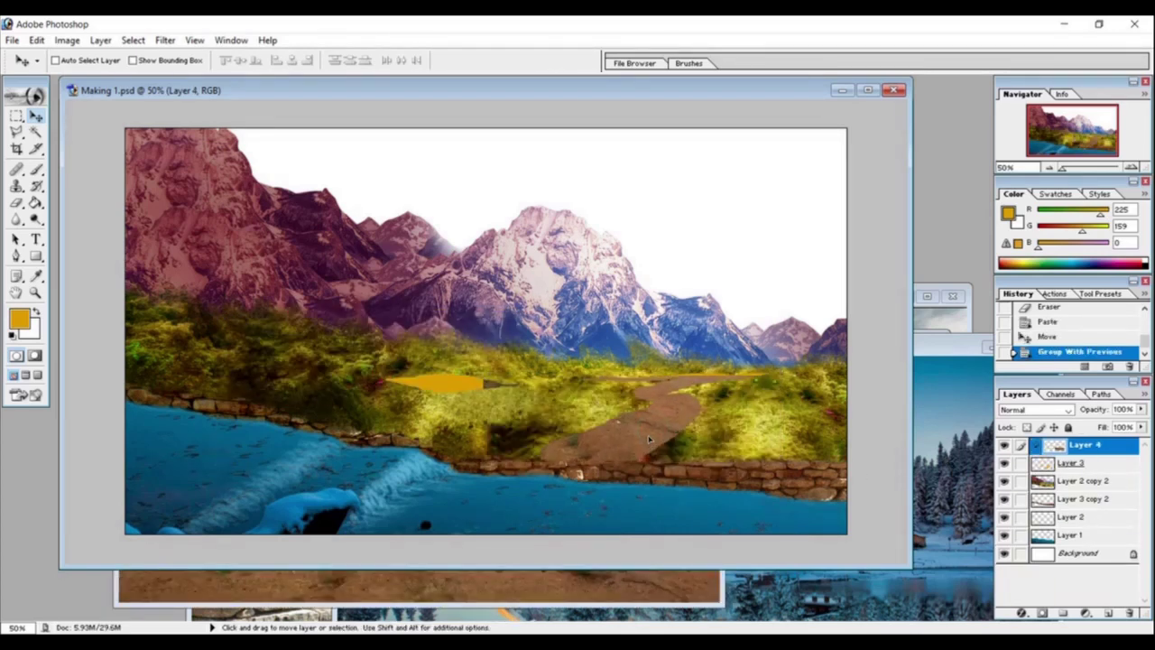
pyautogui.rightClick(1087, 444)
pyautogui.click(1114, 465)
pyautogui.click(712, 294)
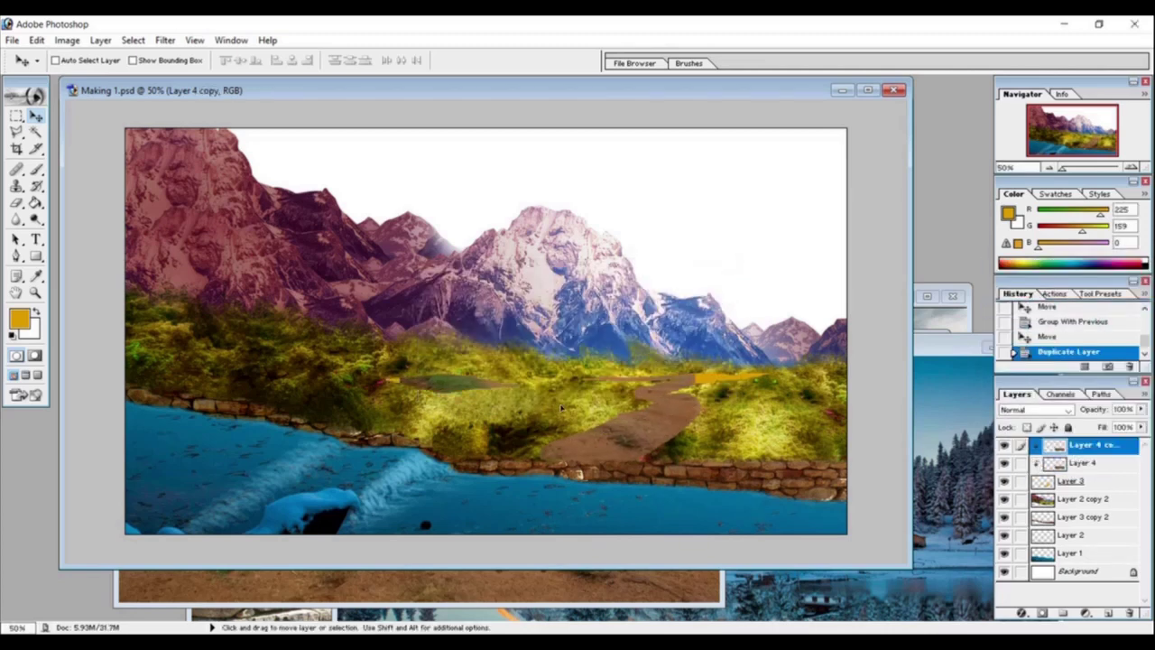
pyautogui.moveTo(516, 411); pyautogui.dragTo(505, 408)
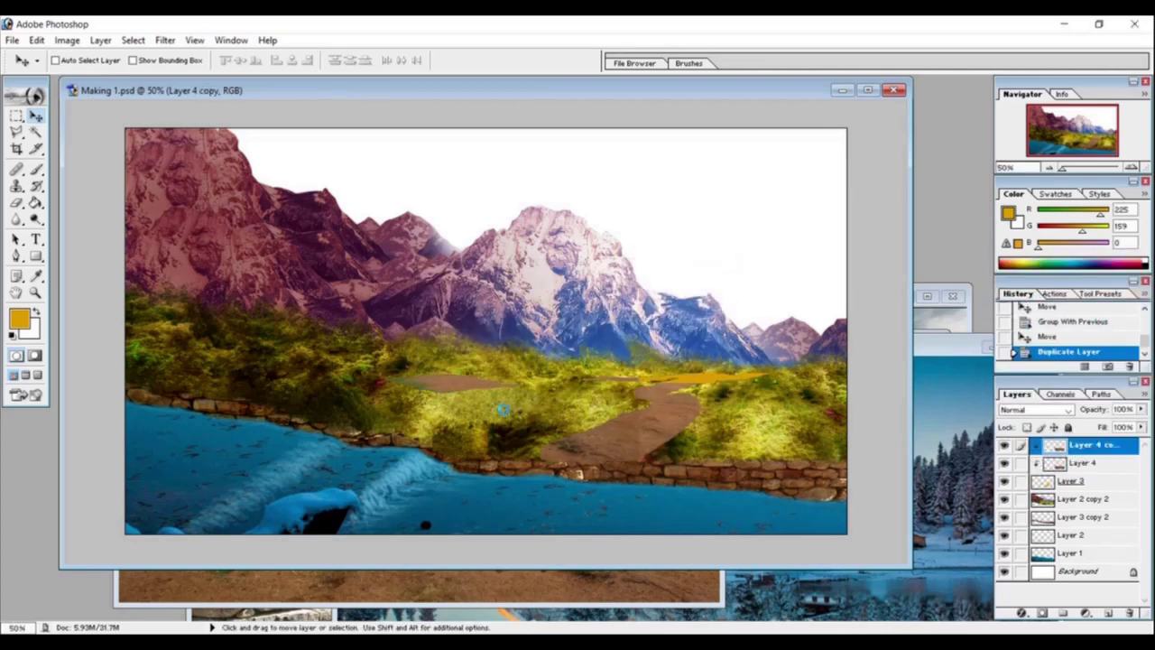
# Step: Erase part of the dirt copy with a 250 px eraser
pyautogui.press('e')
pyautogui.click(102, 61)
pyautogui.write('250')
pyautogui.press('Return')
pyautogui.moveTo(578, 437); pyautogui.dragTo(622, 478)
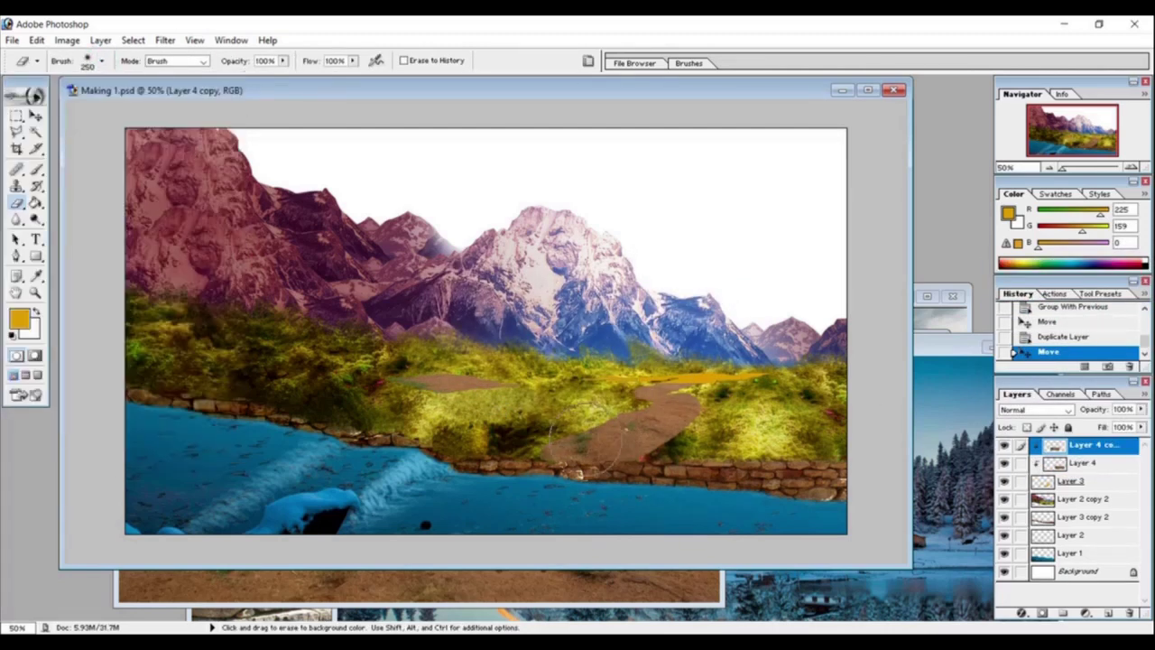
# Step: Stretch the original dirt layer with Free Transform to cover the whole path
pyautogui.click(1083, 462)
pyautogui.press('v')
pyautogui.hotkey('ctrl', 't')
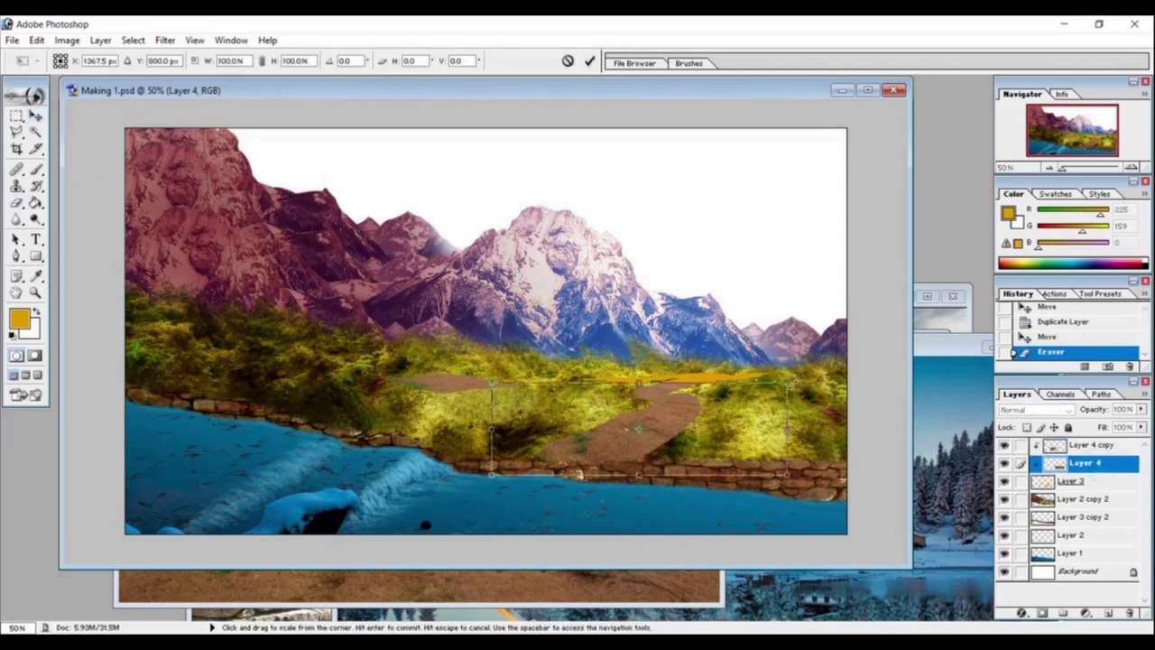
pyautogui.moveTo(703, 386); pyautogui.dragTo(766, 372)
pyautogui.press('Return')
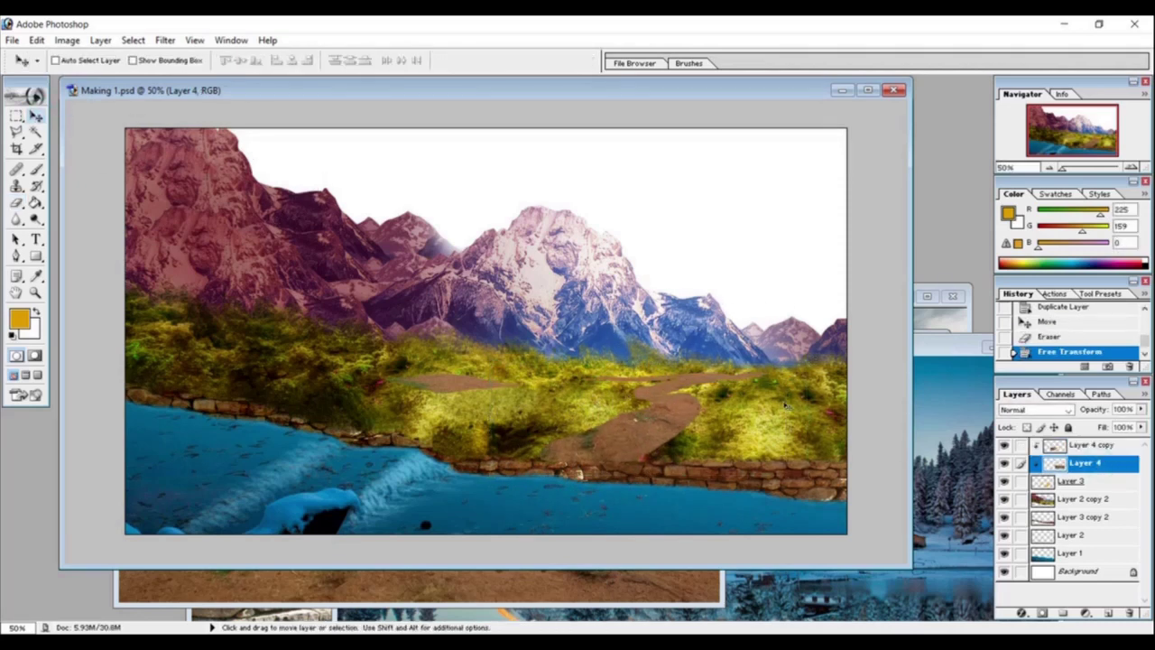
# Step: Warm both dirt layers with Color Balance, discarding a trial Levels change
pyautogui.hotkey('ctrl', 'b')
pyautogui.press('Return')
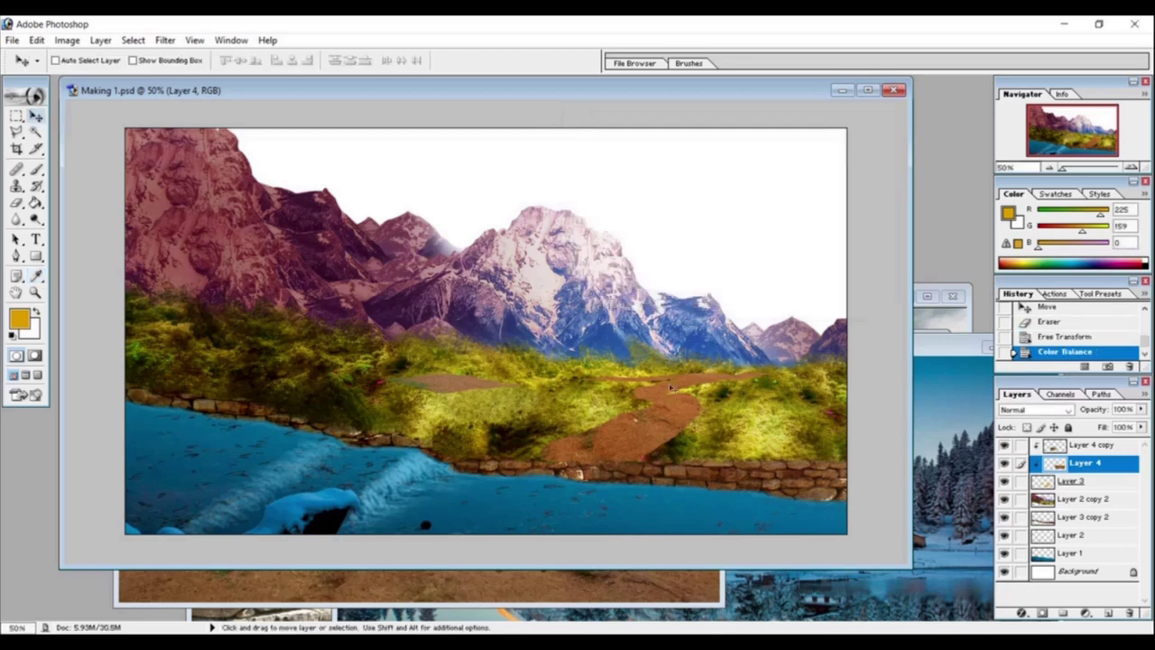
pyautogui.hotkey('ctrl', 'l')
pyautogui.moveTo(808, 343); pyautogui.dragTo(796, 346)
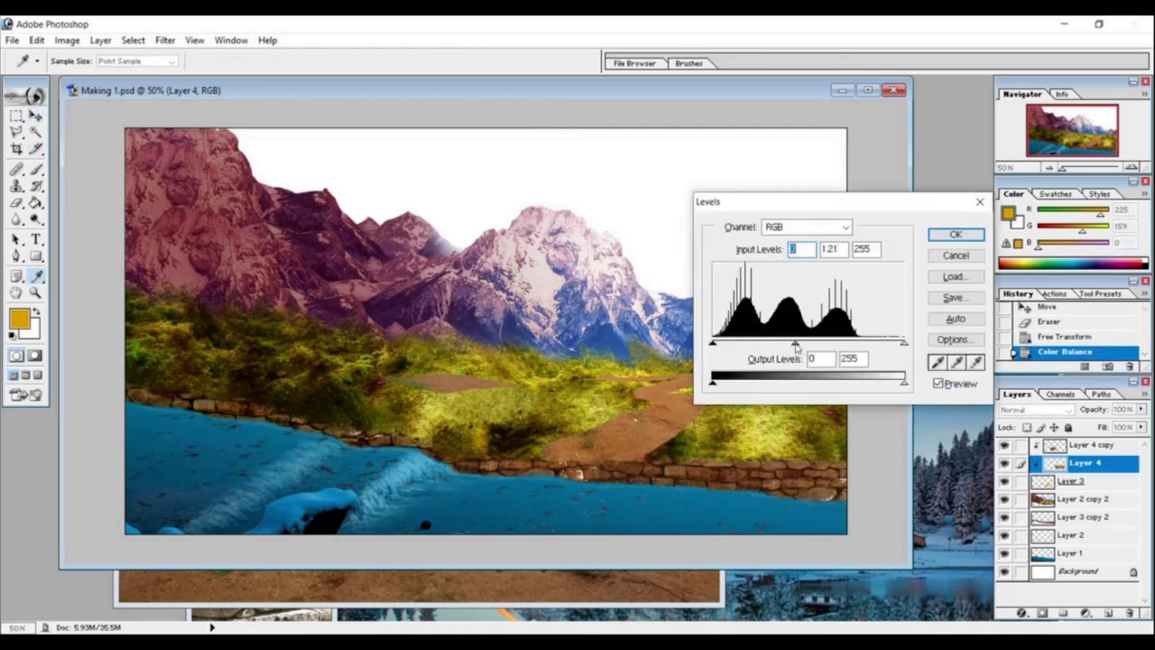
pyautogui.click(955, 254)
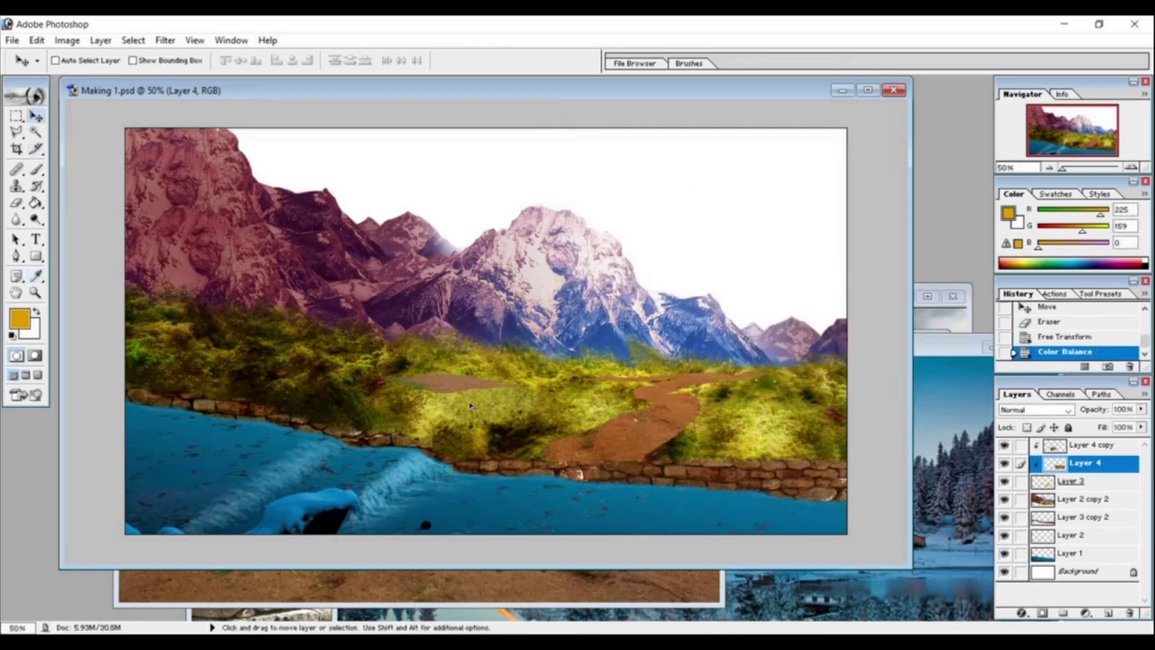
pyautogui.hotkey('alt', ']')
pyautogui.hotkey('ctrl', 'b')
pyautogui.click(858, 150)
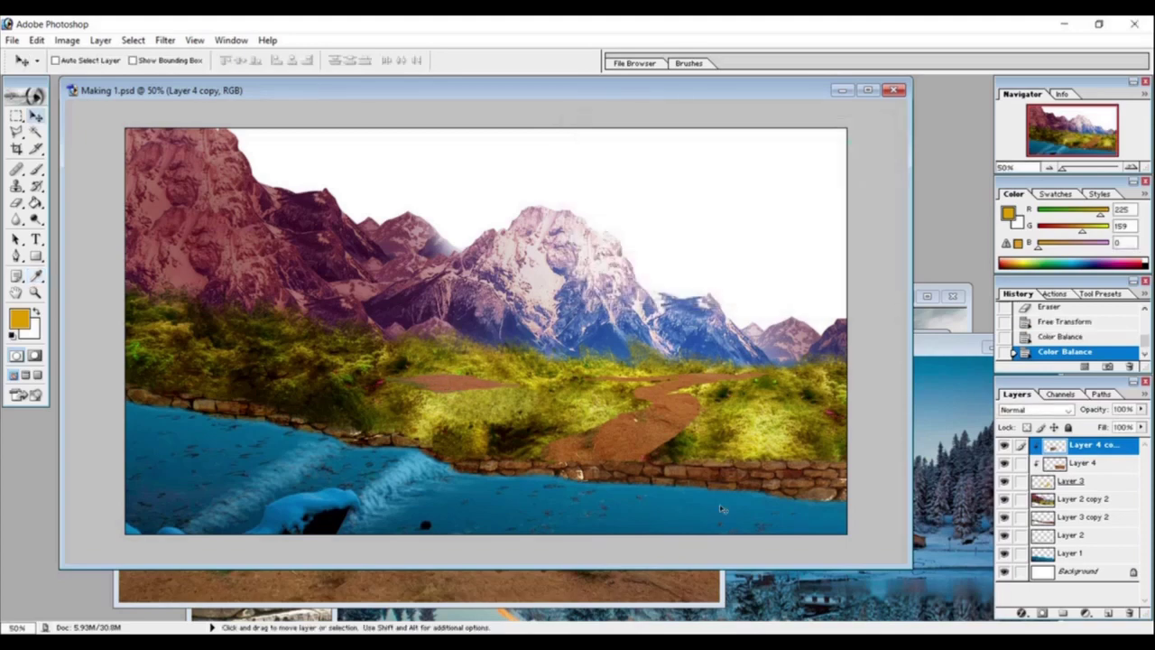
# Step: Pick a brown paint colour, add a new layer, and dab brown near the path
pyautogui.press('b')
pyautogui.keyDown('alt'); pyautogui.click(439, 380); pyautogui.keyUp('alt')
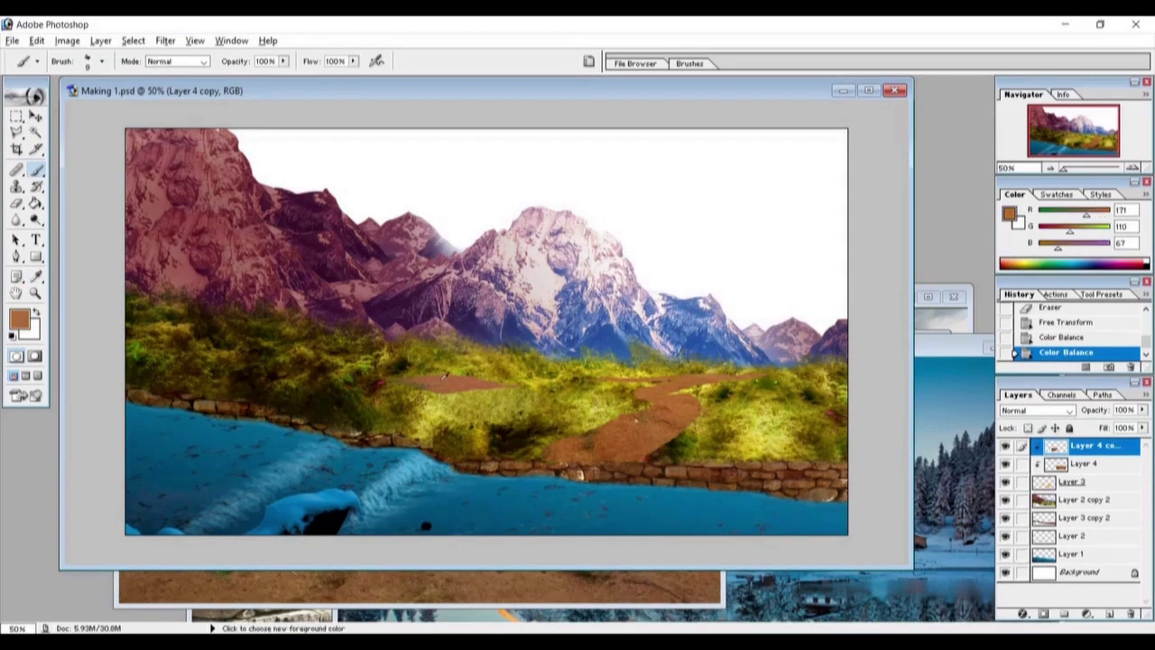
pyautogui.click(19, 318)
pyautogui.press('Return')
pyautogui.click(1109, 613)
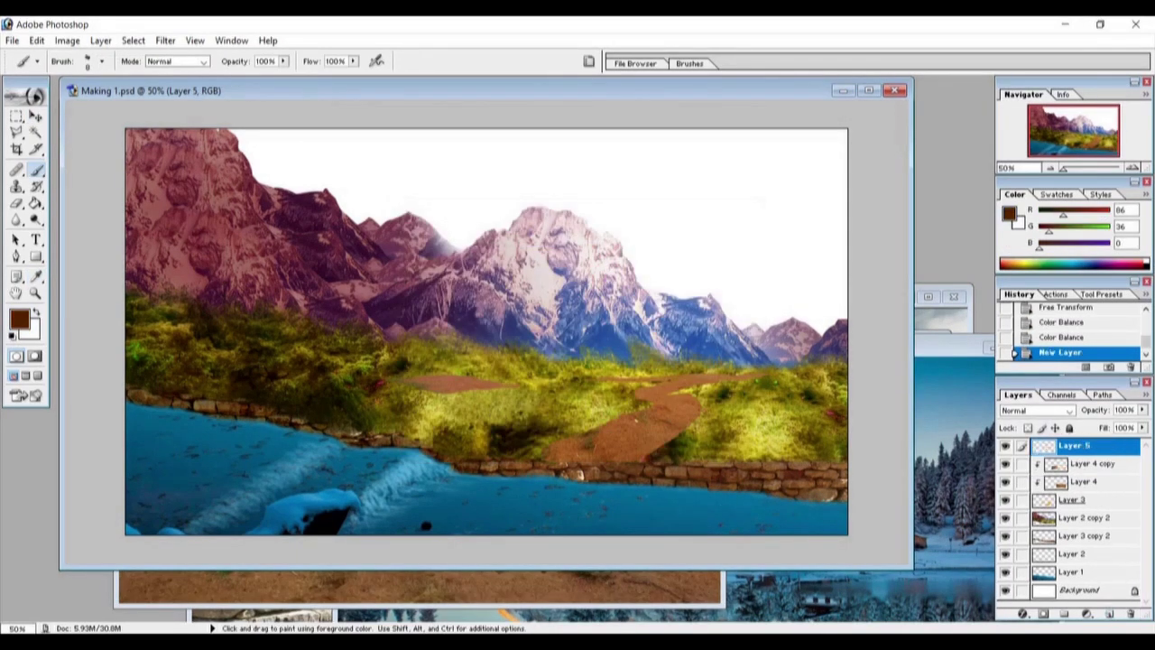
pyautogui.click(402, 380)
pyautogui.click(403, 380)
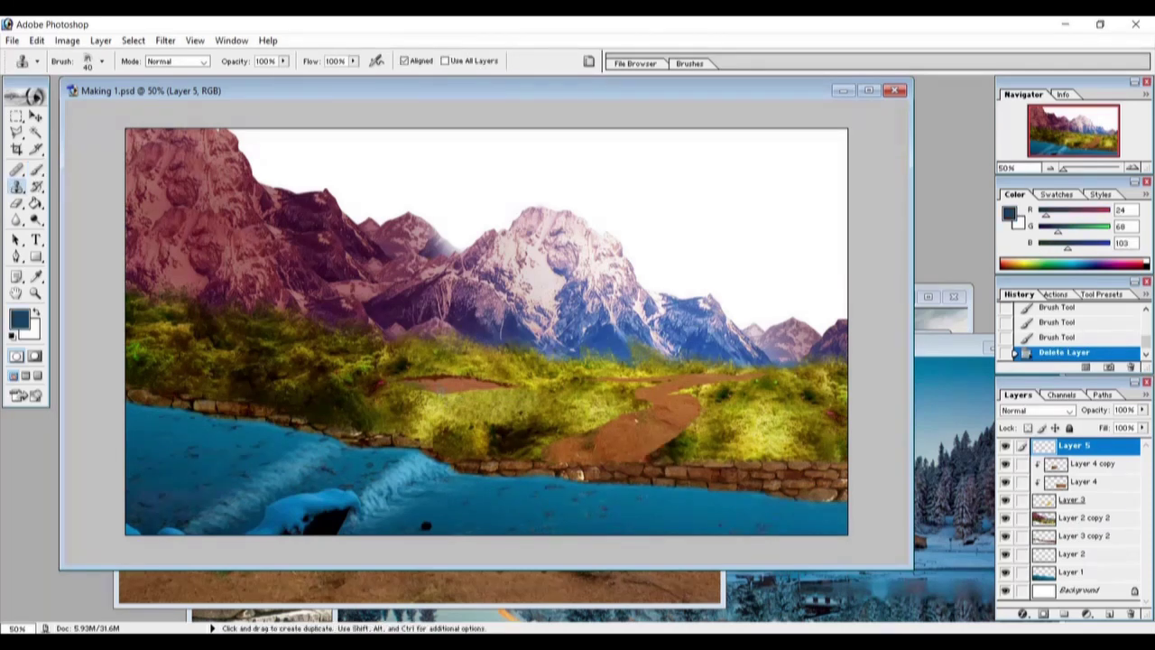
# Step: Merge the linked dirt layers into the Layer 3 path layer
pyautogui.click(1078, 518)
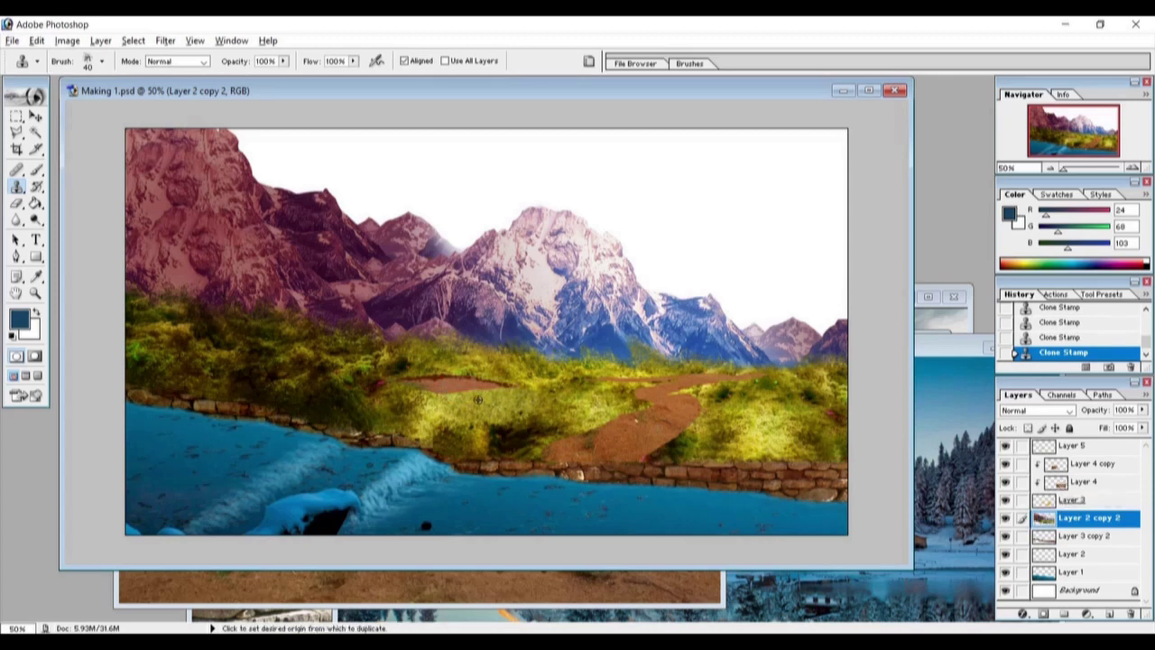
pyautogui.click(1075, 445)
pyautogui.click(1078, 518)
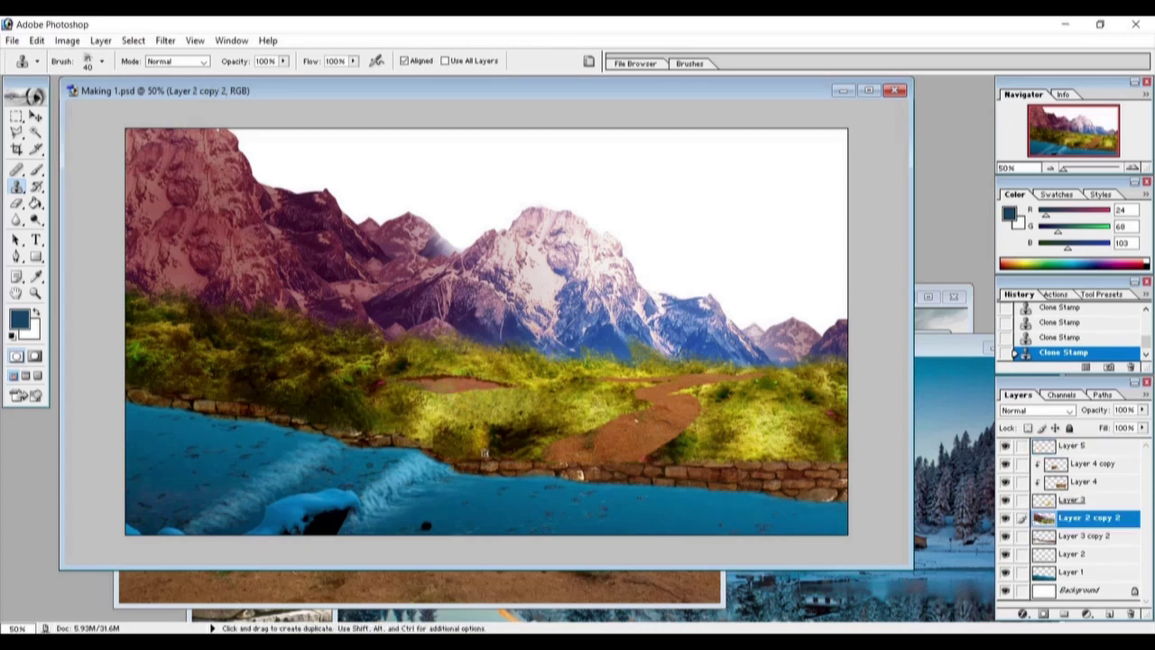
pyautogui.click(1075, 446)
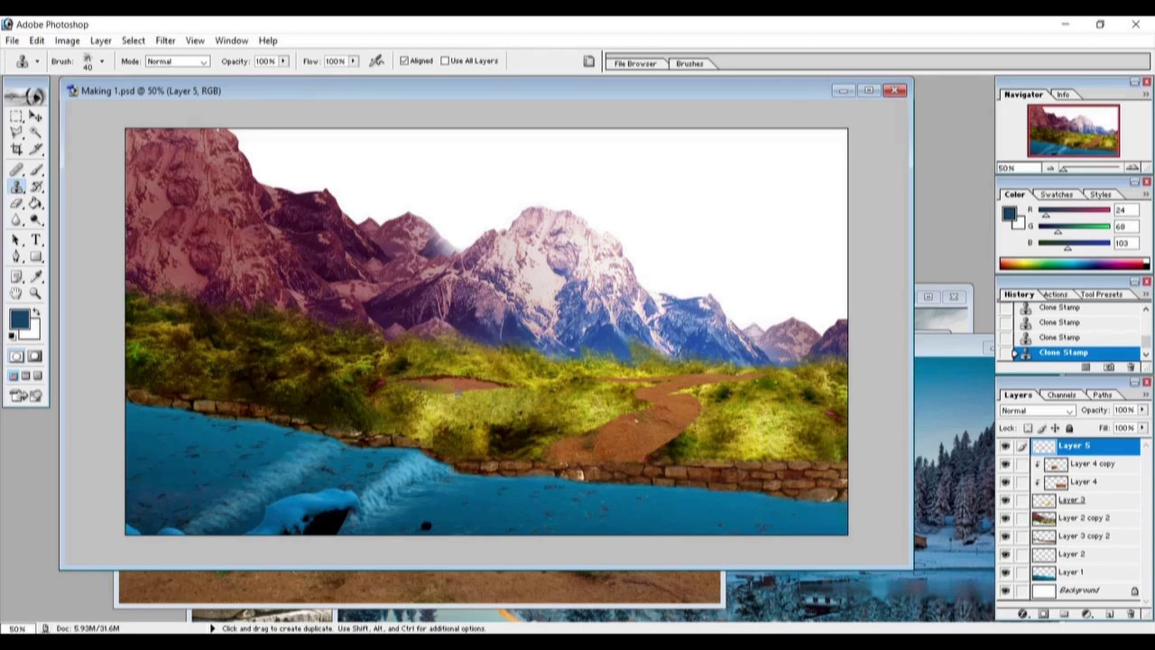
pyautogui.click(1086, 501)
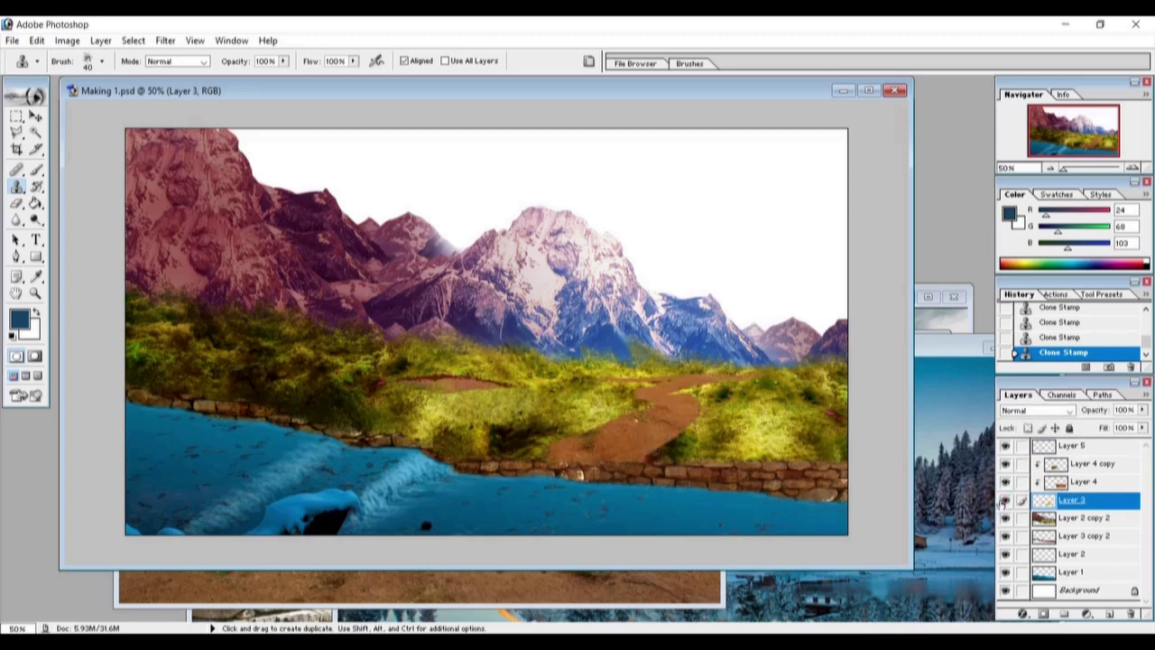
pyautogui.click(100, 41)
pyautogui.click(144, 471)
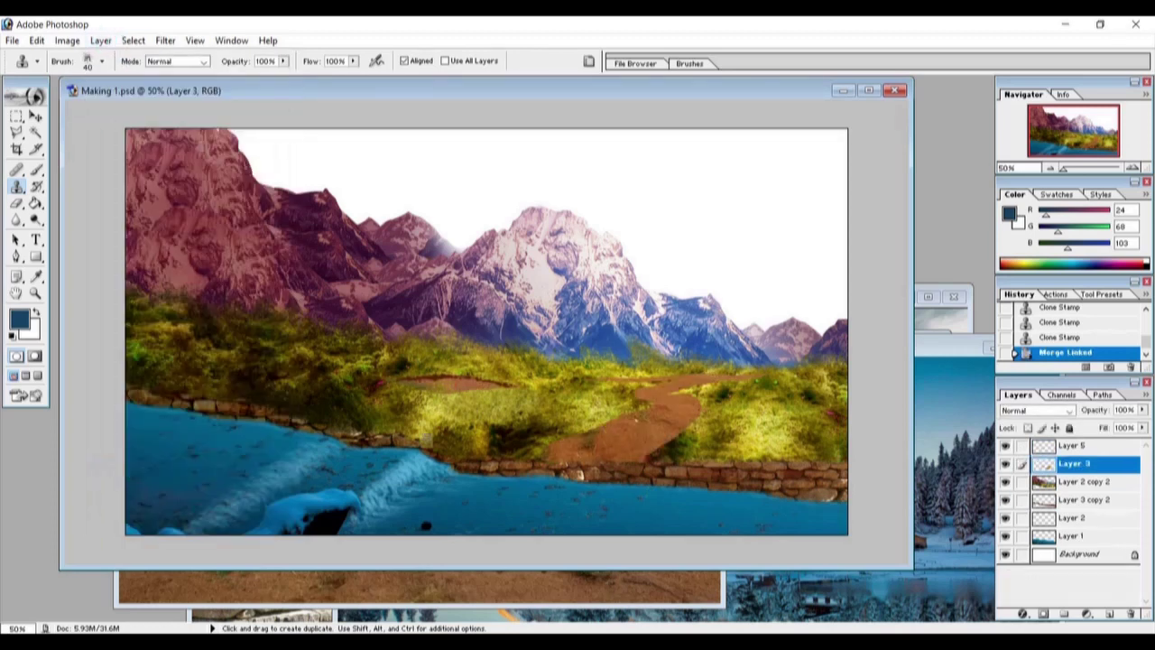
# Step: Step between Layer 2 copy 2 and Layer 3, ending on Layer 5
pyautogui.click(1087, 481)
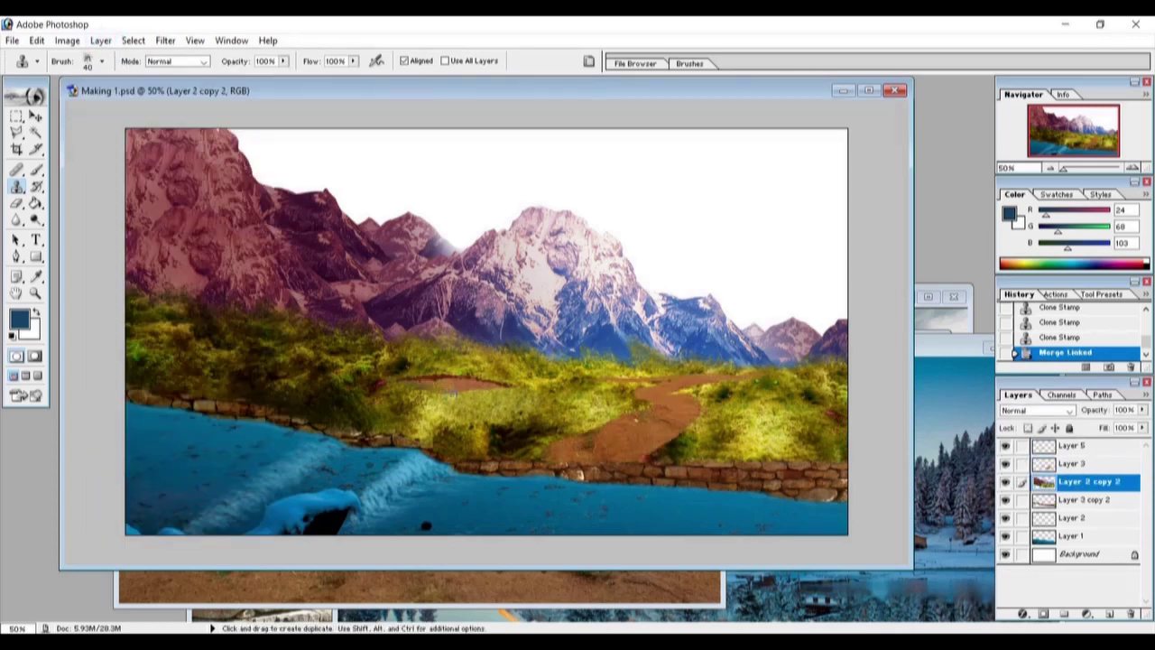
pyautogui.hotkey('ctrl', 'z')
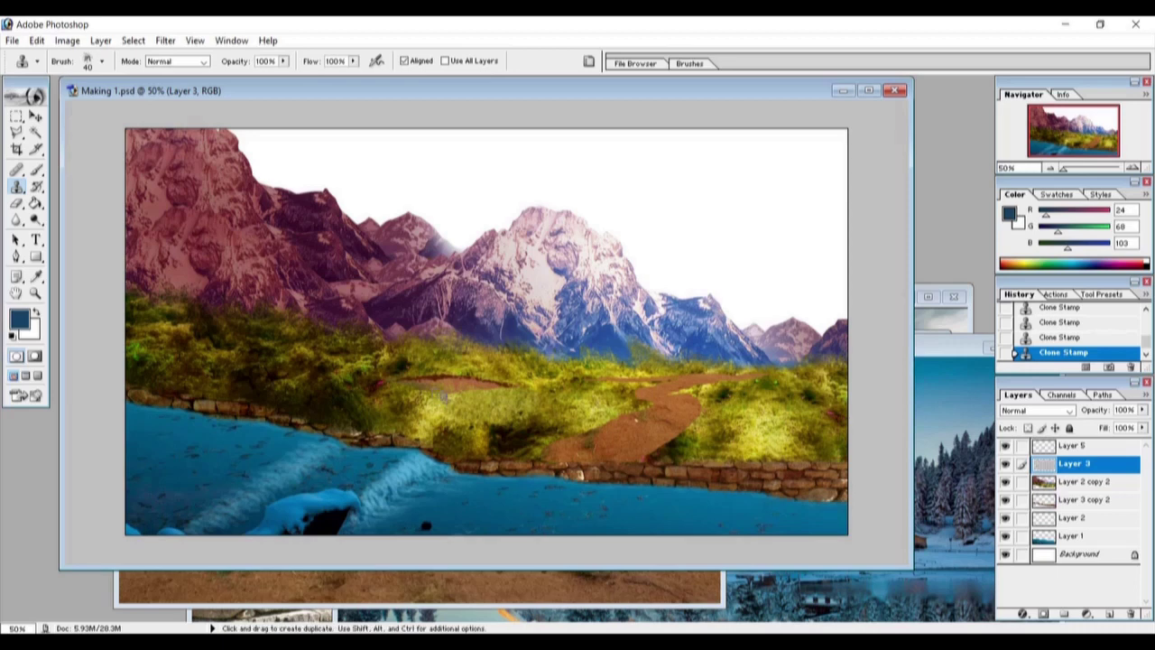
pyautogui.hotkey('alt', '[')
pyautogui.hotkey('alt', ']')
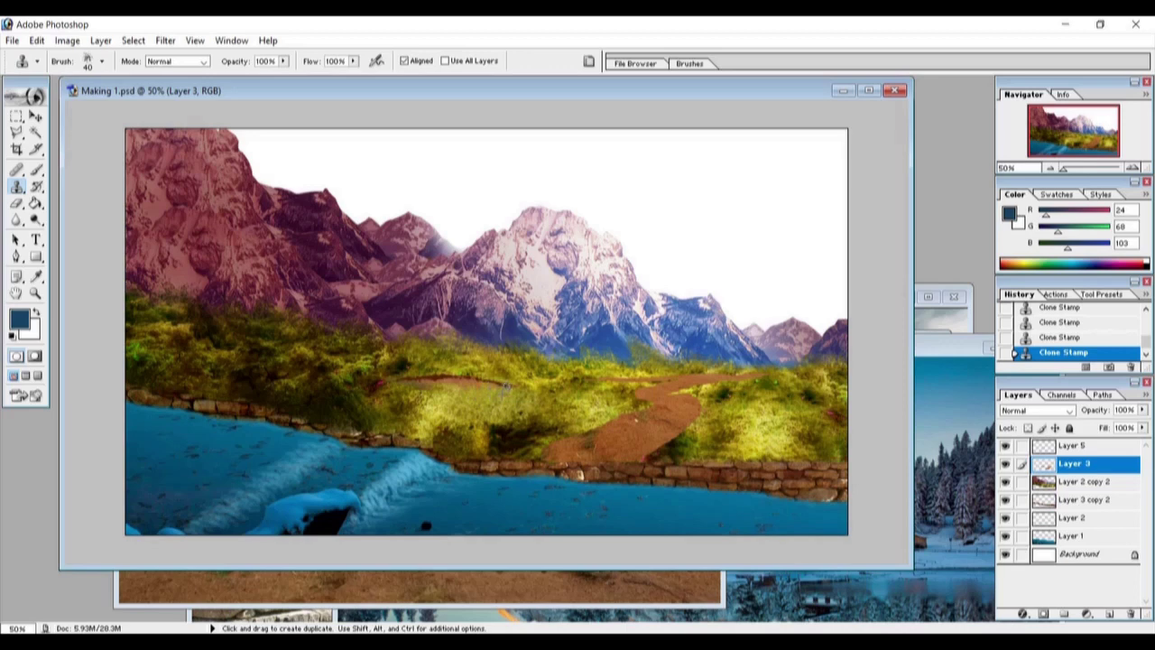
pyautogui.hotkey('alt', ']')
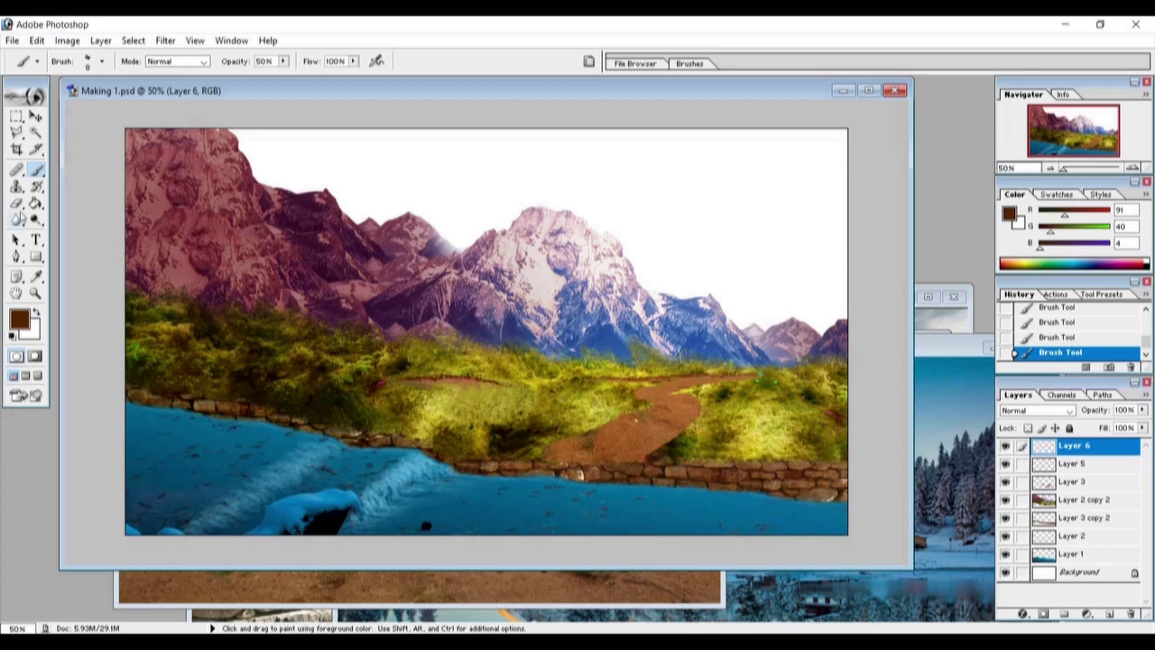
# Step: Erase stray path paint, darken part of the dirt path, and set brush opacity to 31%
pyautogui.press('e')
pyautogui.moveTo(690, 372); pyautogui.dragTo(713, 379)
pyautogui.press('b')
pyautogui.moveTo(282, 61); pyautogui.dragTo(257, 74)
pyautogui.moveTo(283, 61); pyautogui.dragTo(354, 78)
pyautogui.moveTo(550, 440)
pyautogui.mouseDown()
pyautogui.moveTo(568, 449)
pyautogui.moveTo(650, 408)
pyautogui.mouseUp()
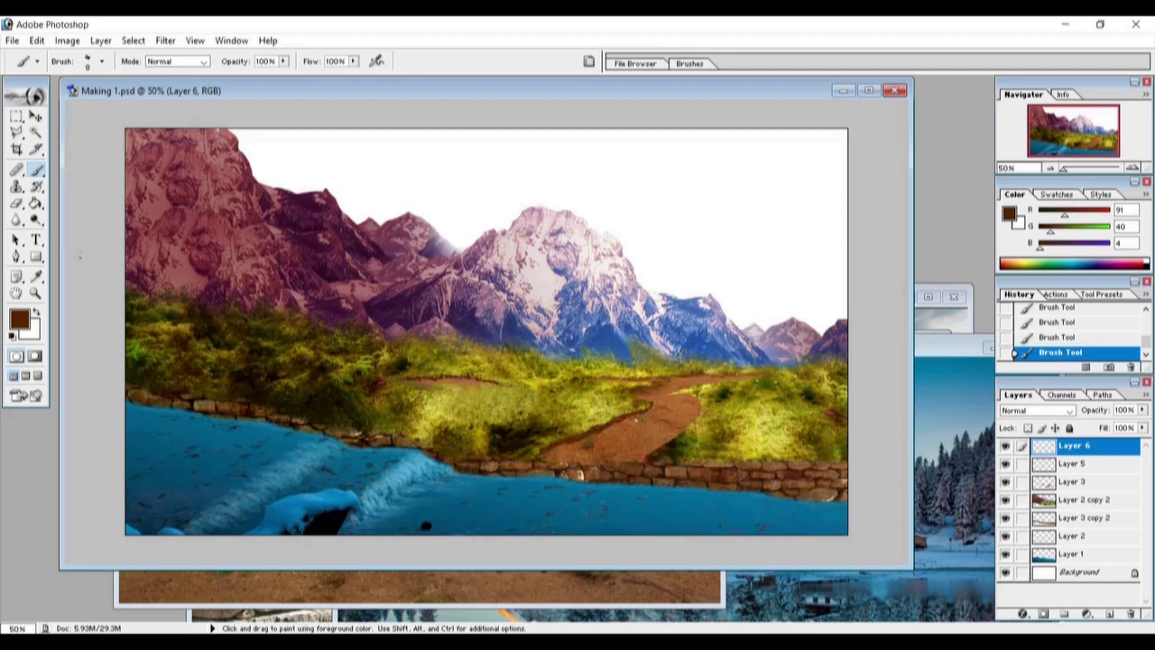
pyautogui.moveTo(282, 61); pyautogui.dragTo(254, 80)
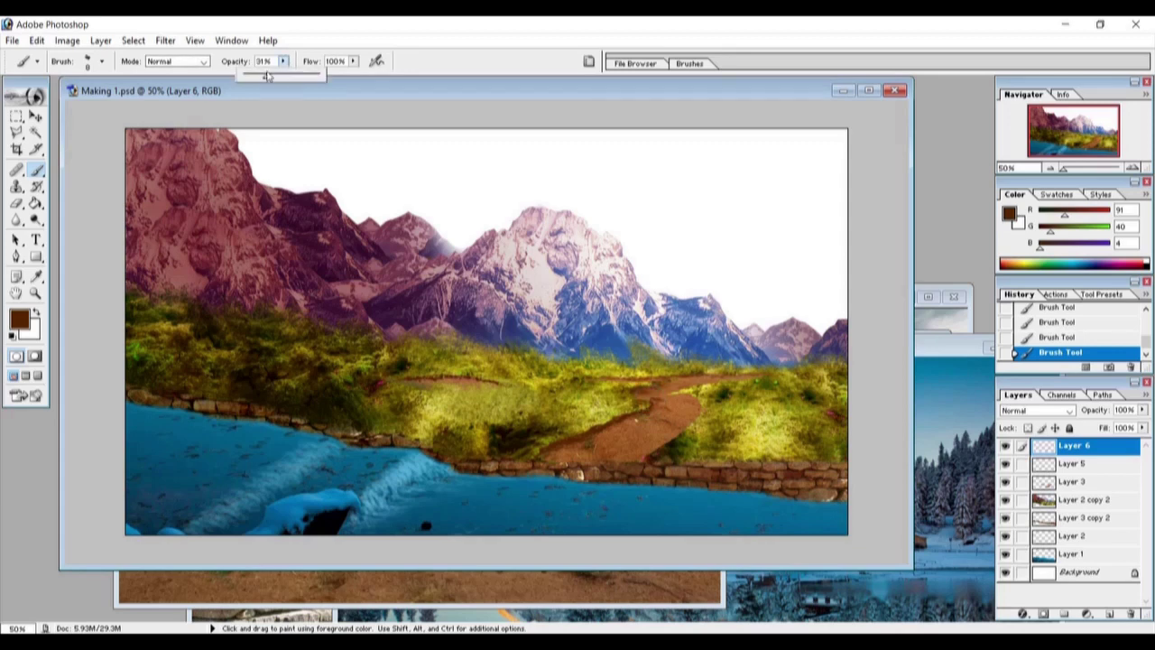
pyautogui.moveTo(283, 60); pyautogui.dragTo(261, 79)
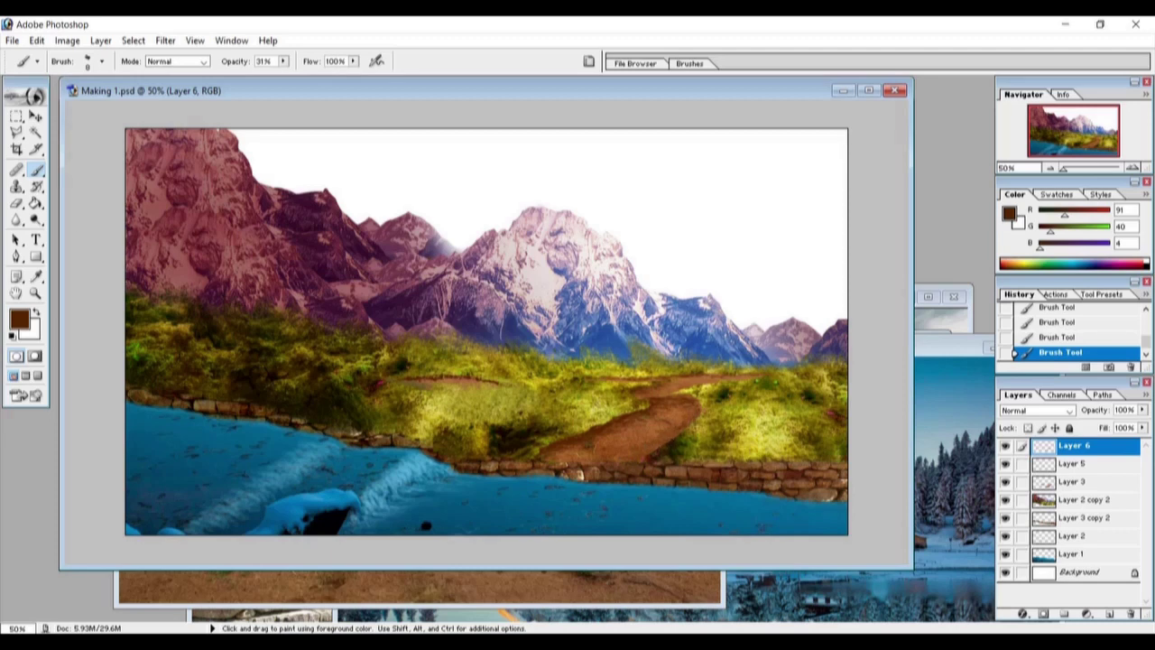
# Step: Lightly erase the path, then adjust Levels on a rectangular selection of its near end
pyautogui.press('e')
pyautogui.moveTo(668, 402)
pyautogui.mouseDown()
pyautogui.moveTo(664, 394)
pyautogui.moveTo(682, 398)
pyautogui.mouseUp()
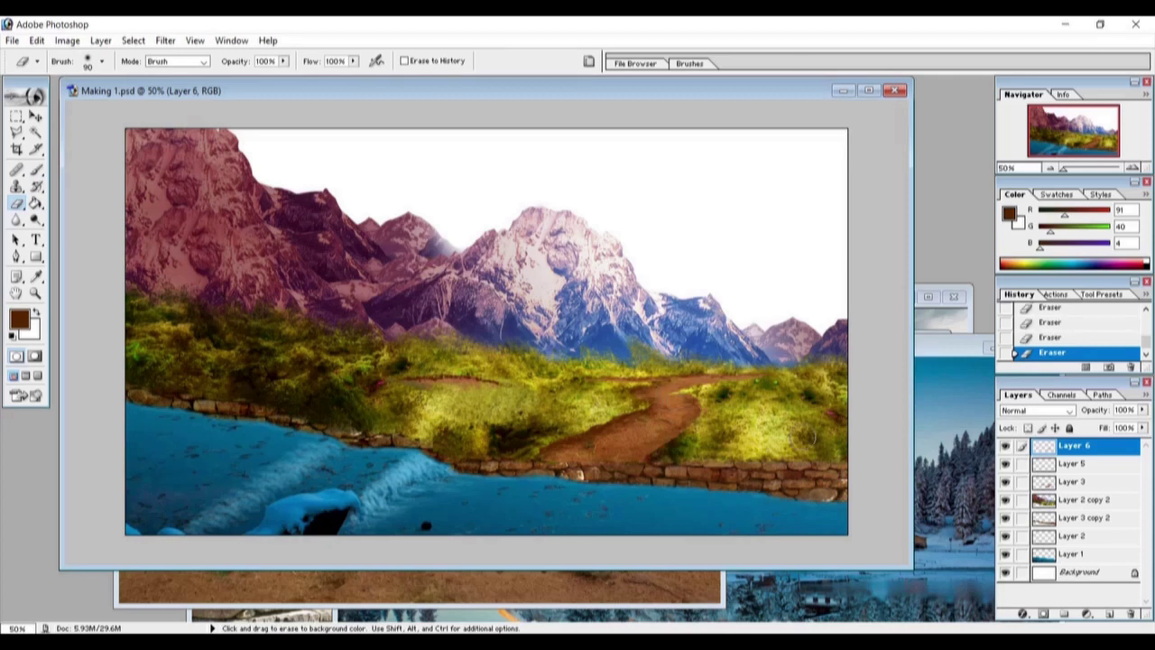
pyautogui.press('m')
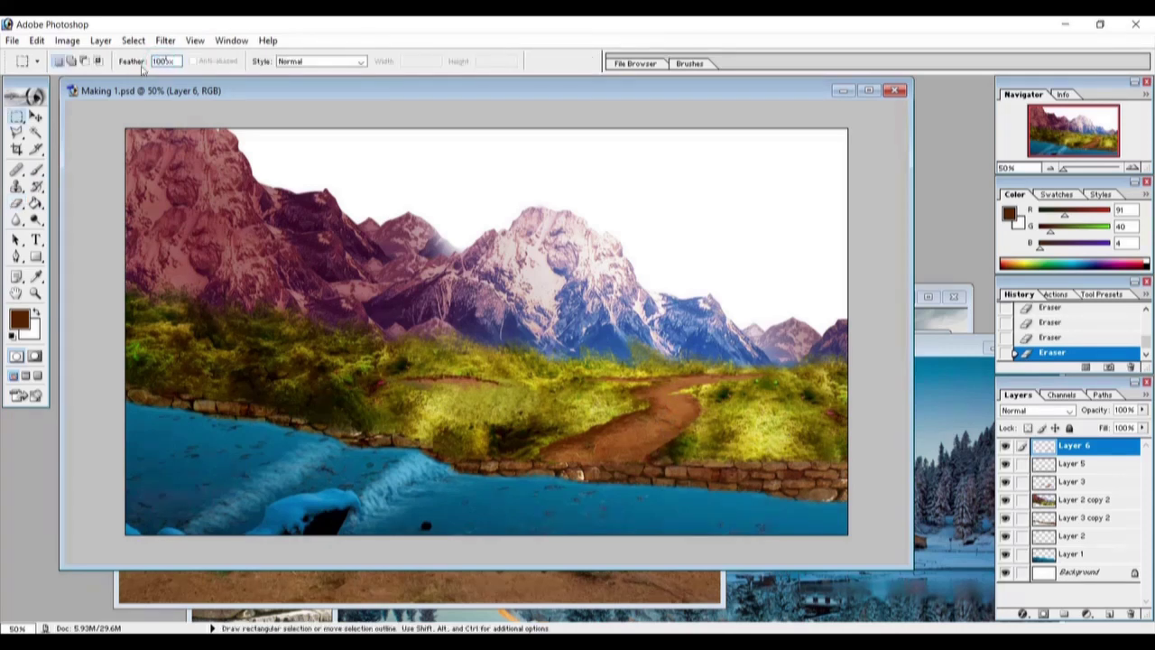
pyautogui.moveTo(502, 421); pyautogui.dragTo(672, 424)
pyautogui.hotkey('ctrl', 'l')
pyautogui.moveTo(719, 341); pyautogui.dragTo(743, 341)
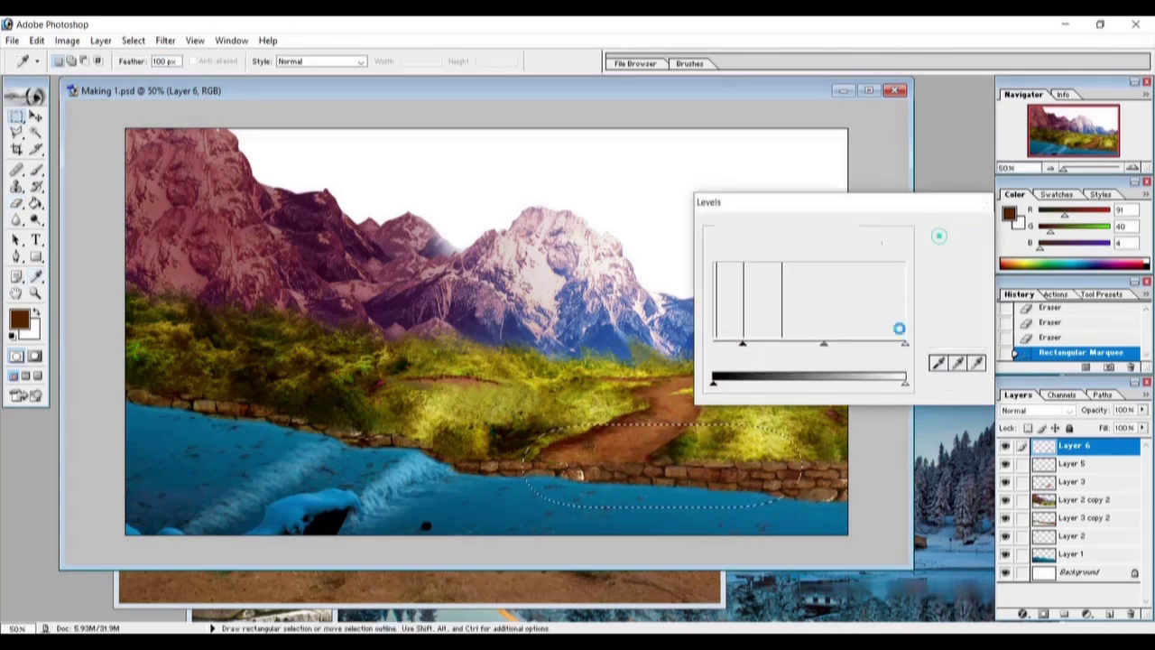
pyautogui.press('Return')
pyautogui.hotkey('ctrl', 'd')
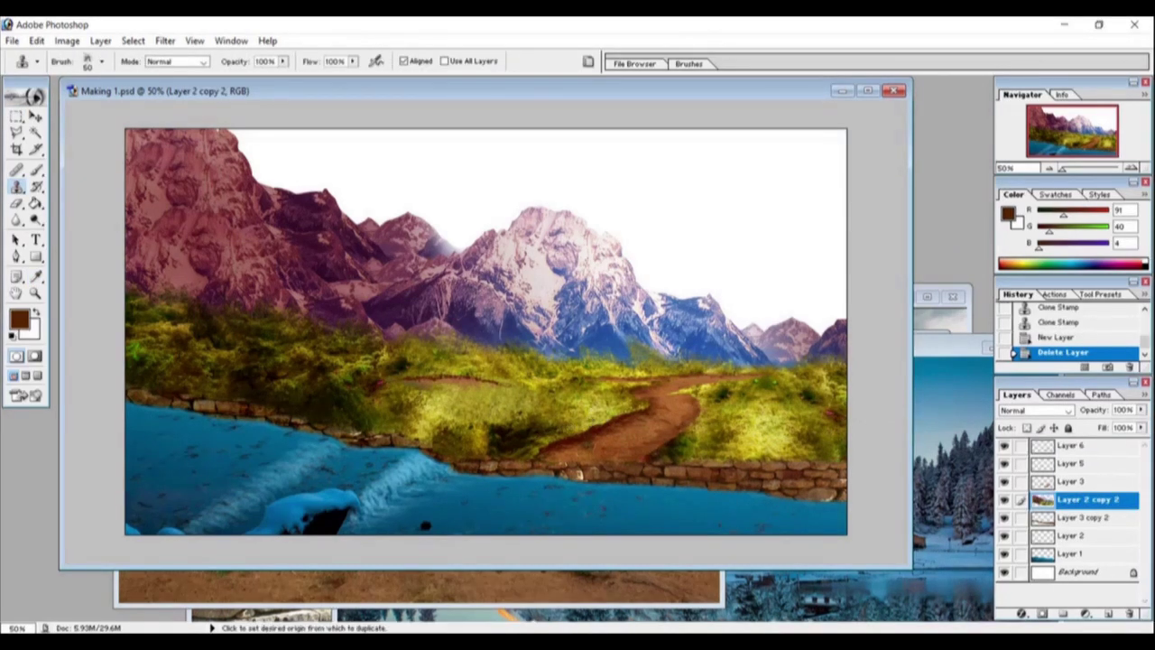
# Step: Clone texture onto Layer 6 to retouch patches along the dirt path
pyautogui.click(1047, 445)
pyautogui.click(567, 435)
pyautogui.click(582, 430)
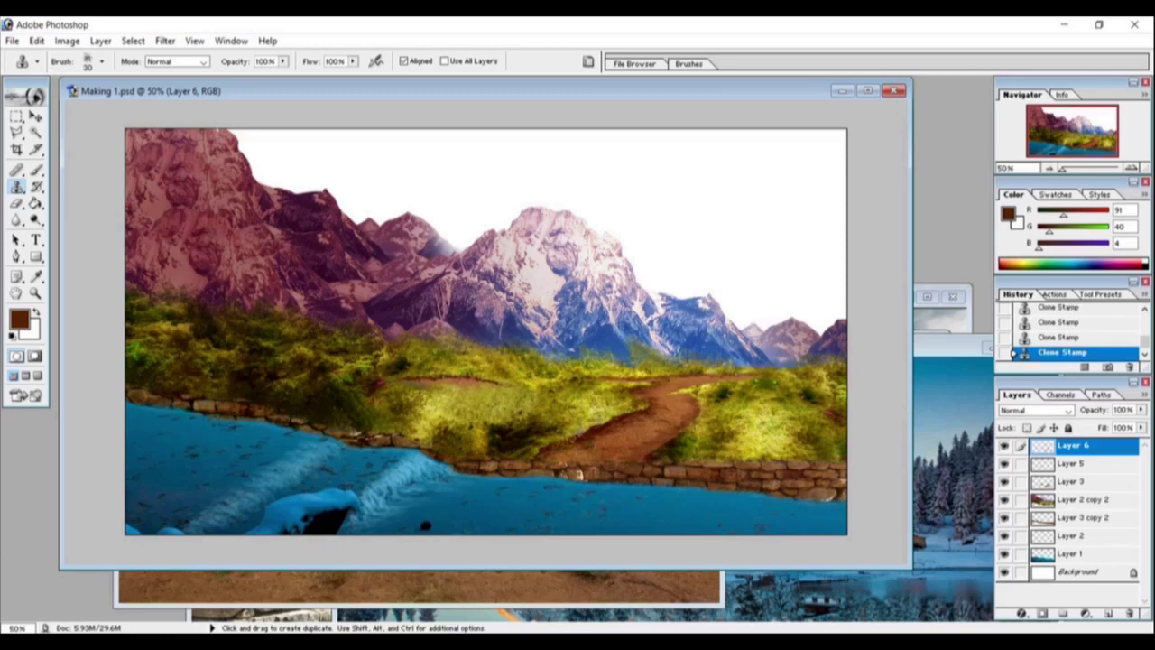
pyautogui.click(627, 412)
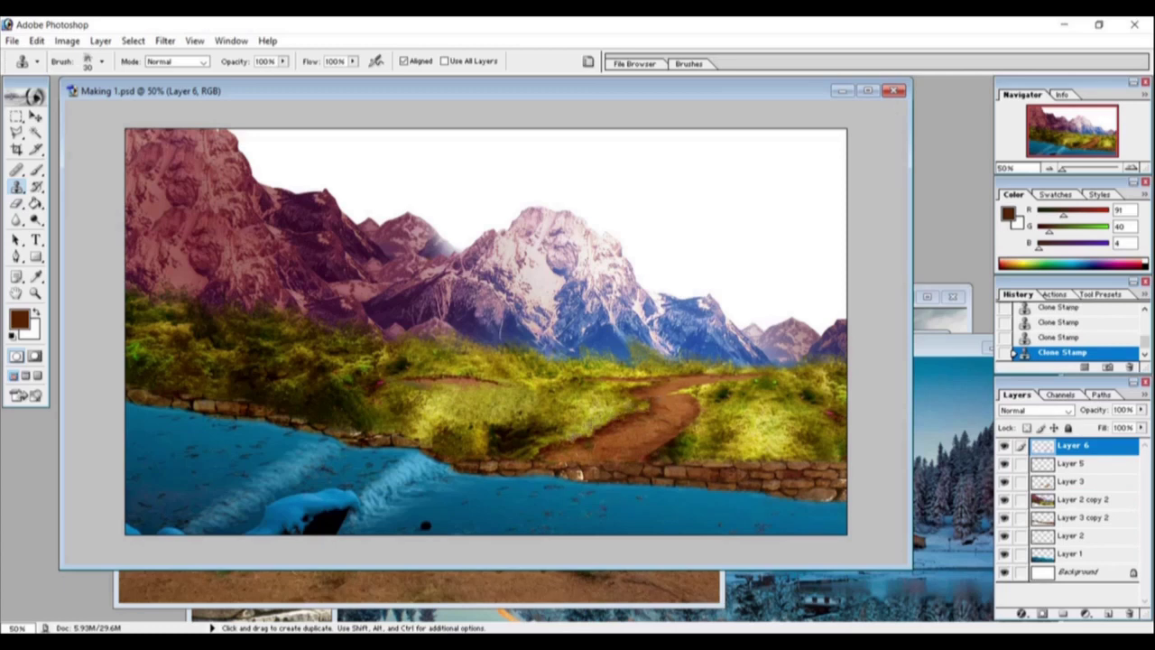
# Step: Back on Layer 6, clone grass texture over the grass and path edge
pyautogui.click(1073, 499)
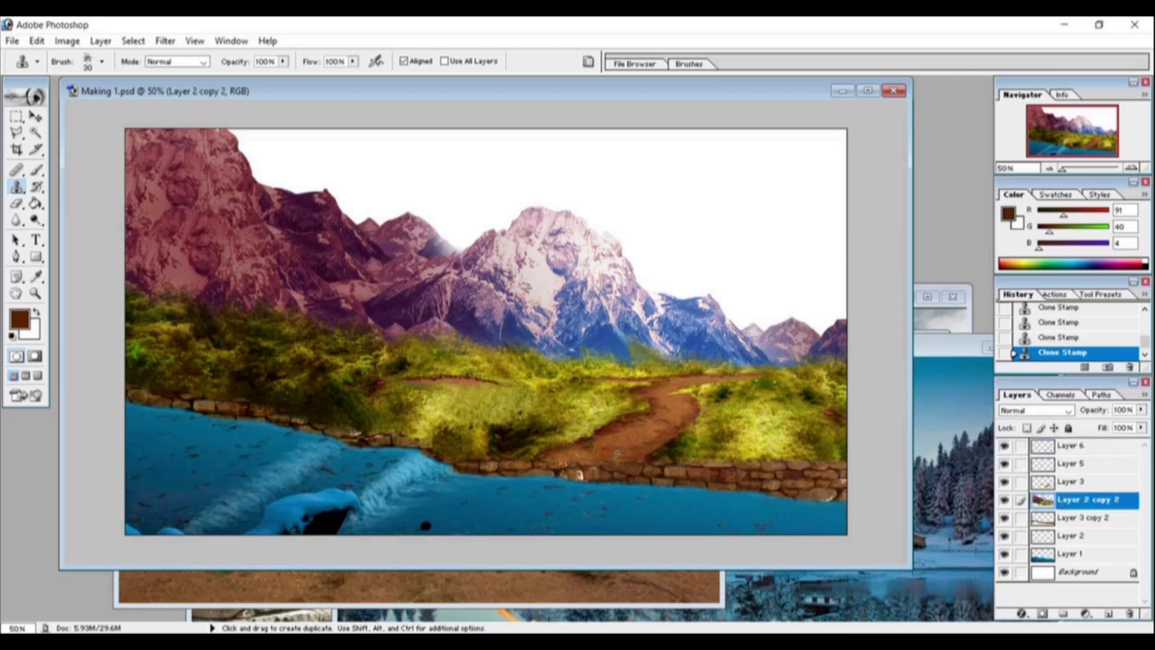
pyautogui.click(1074, 481)
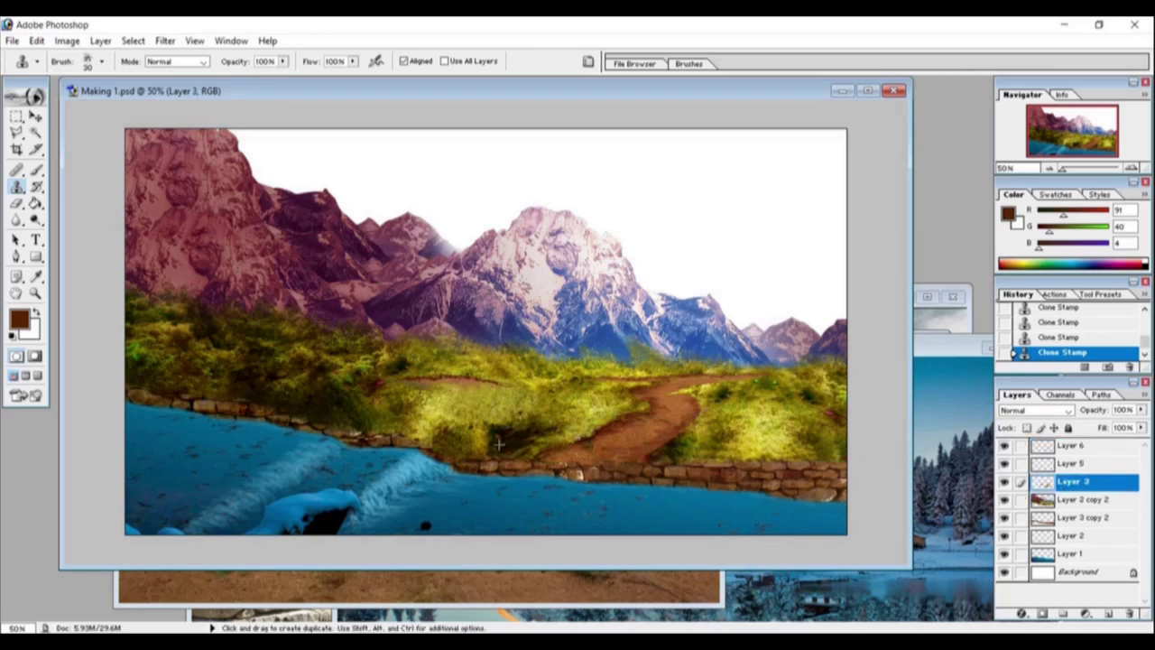
pyautogui.click(1076, 501)
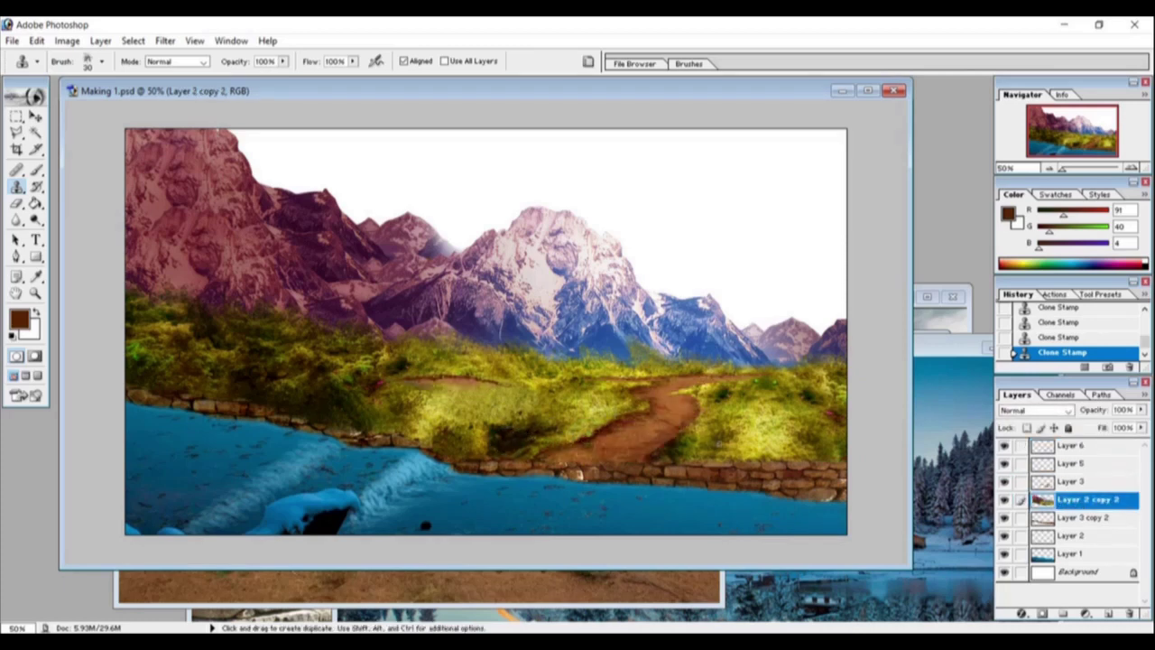
pyautogui.click(1073, 480)
pyautogui.click(1071, 445)
pyautogui.moveTo(516, 441)
pyautogui.mouseDown()
pyautogui.moveTo(490, 448)
pyautogui.moveTo(499, 451)
pyautogui.mouseUp()
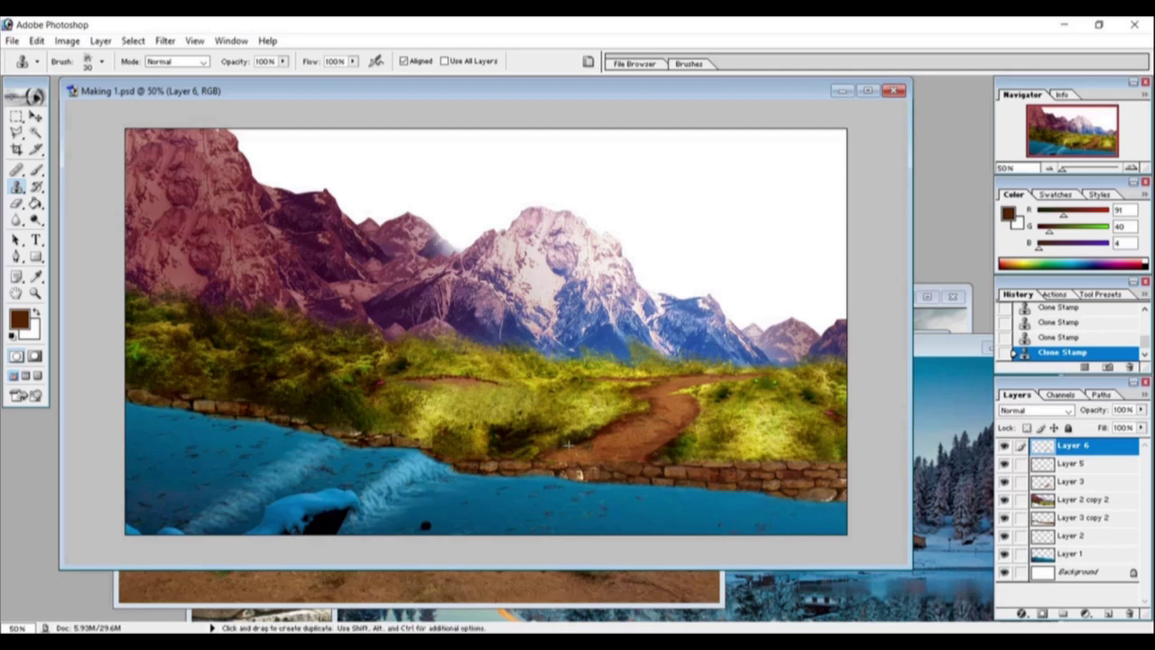
pyautogui.moveTo(572, 448); pyautogui.dragTo(560, 449)
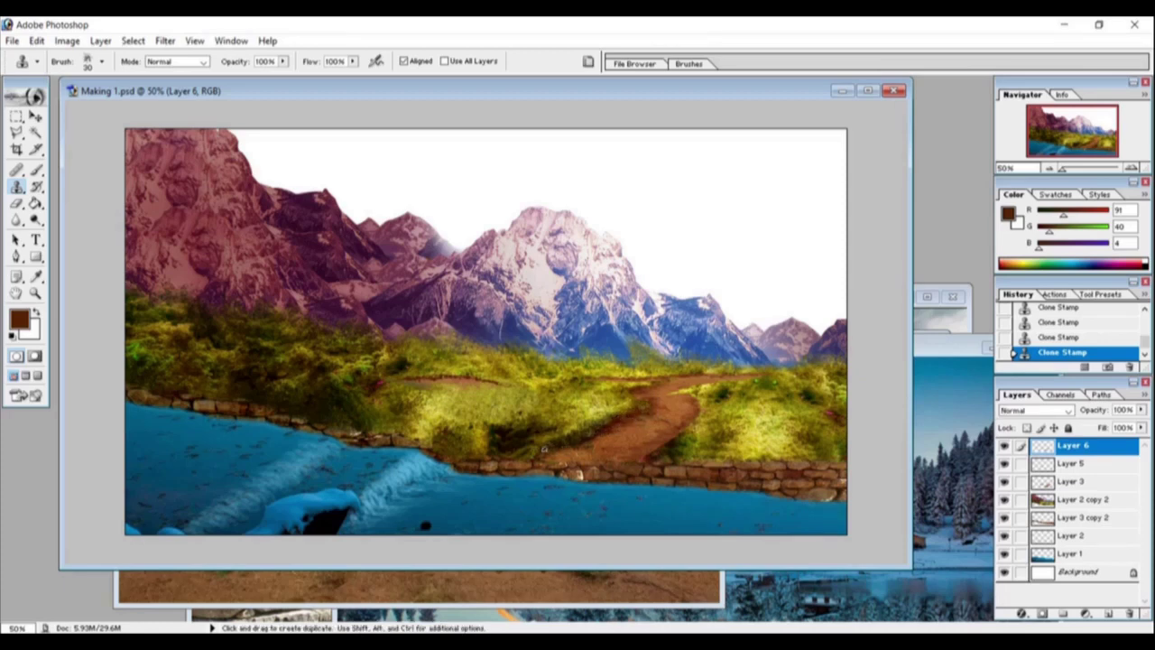
# Step: Set a clone source on the path, then add a new layer for the fence
pyautogui.press('alt')
pyautogui.keyDown('alt'); pyautogui.click(561, 443); pyautogui.keyUp('alt')
pyautogui.click(1106, 613)
pyautogui.press('b')
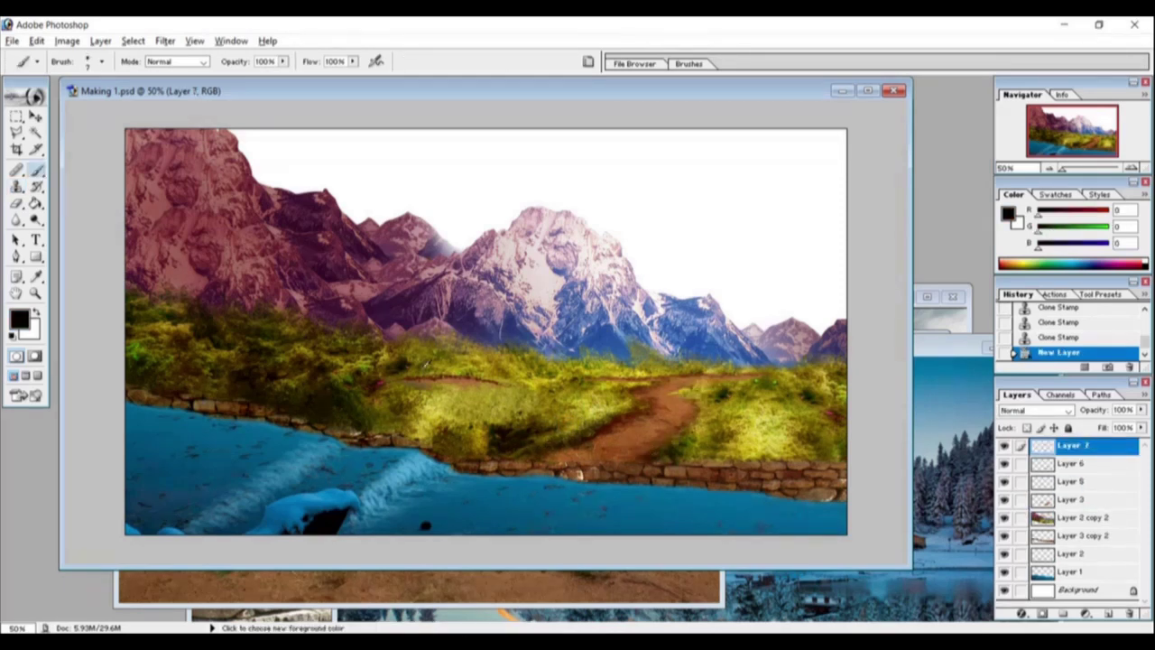
pyautogui.click(19, 318)
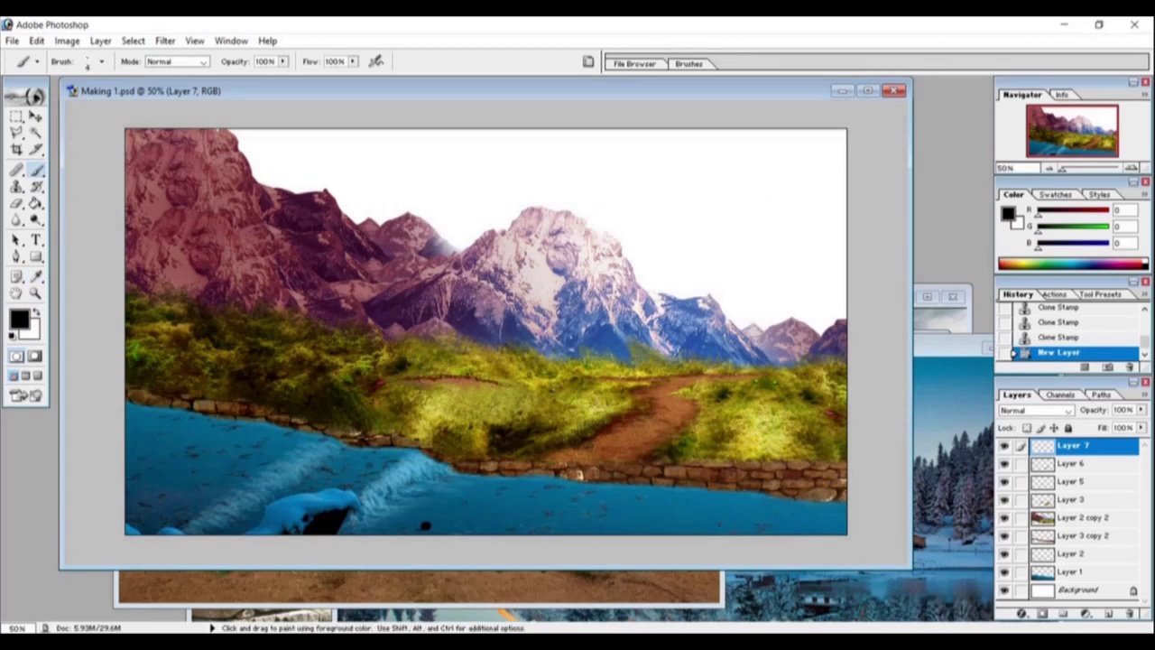
# Step: Paint black fence posts on the grass and a rail across them at 100% zoom
pyautogui.click(425, 525)
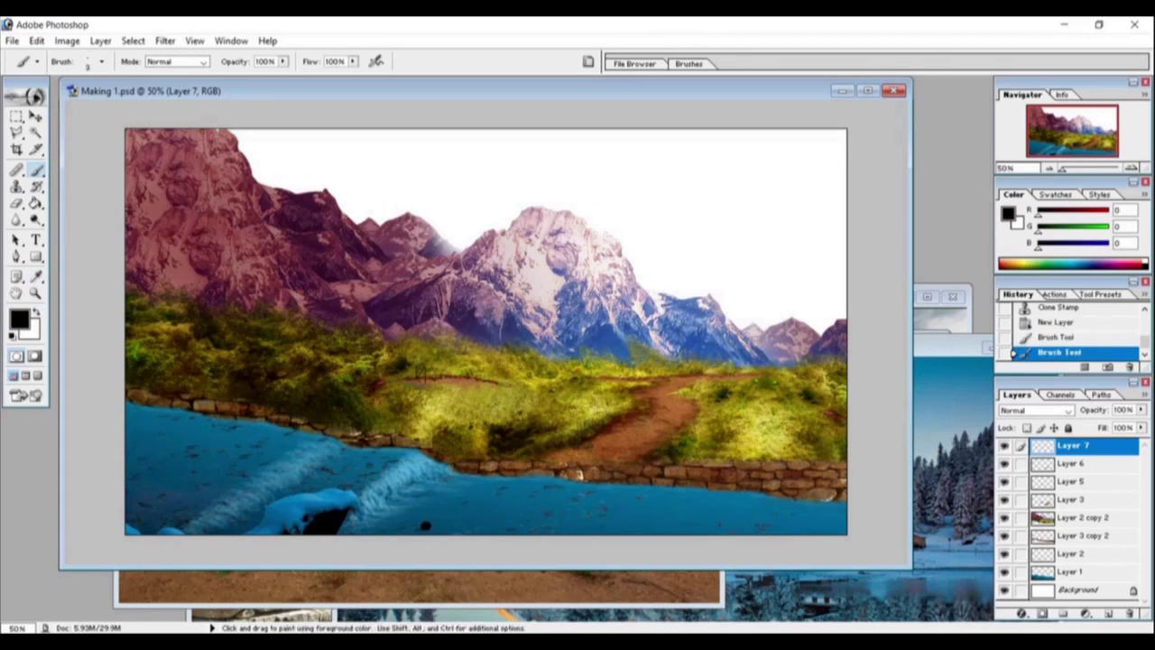
pyautogui.click(425, 525)
pyautogui.click(425, 525)
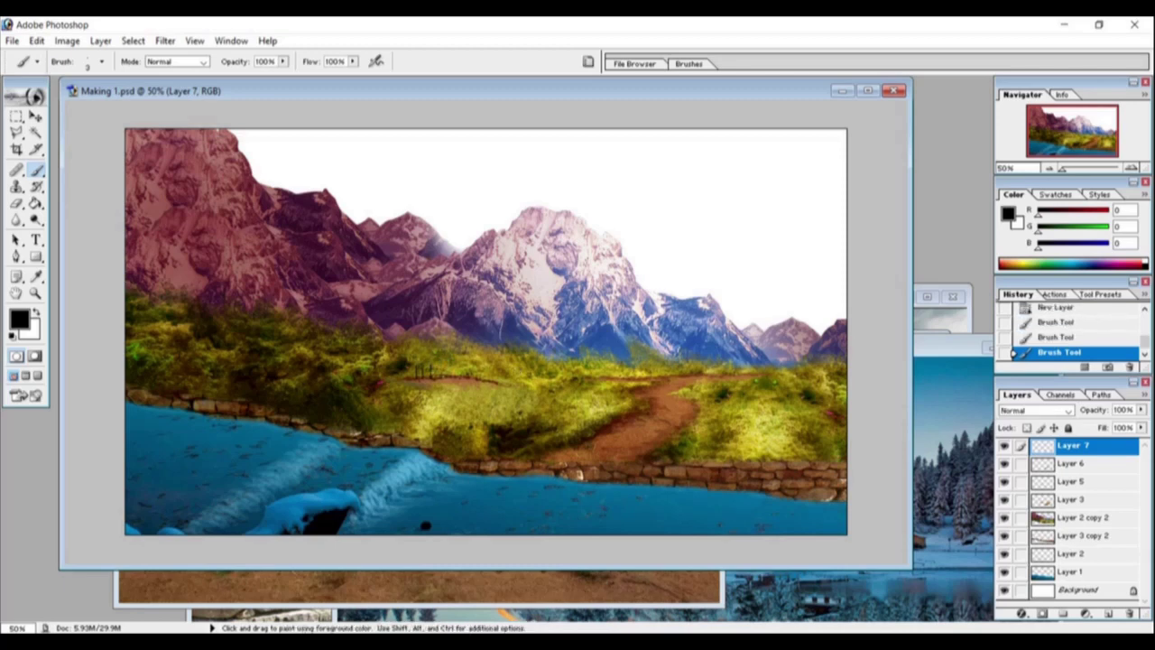
pyautogui.hotkey('ctrl', '+')
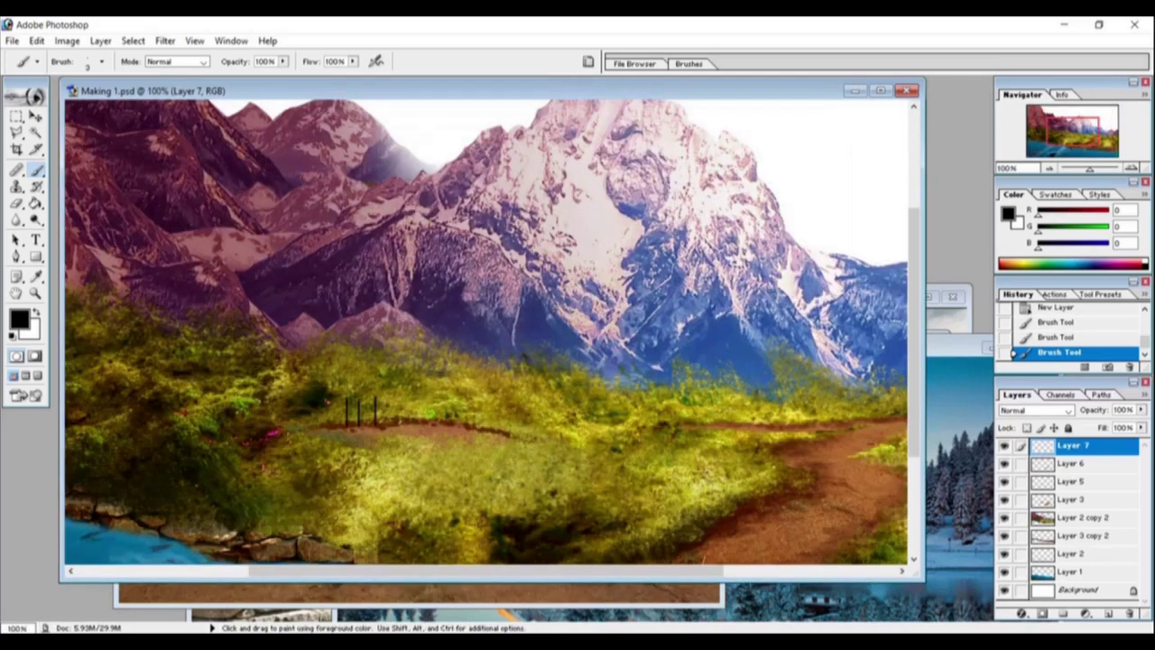
pyautogui.moveTo(341, 408); pyautogui.dragTo(381, 407)
pyautogui.hotkey('ctrl', '-')
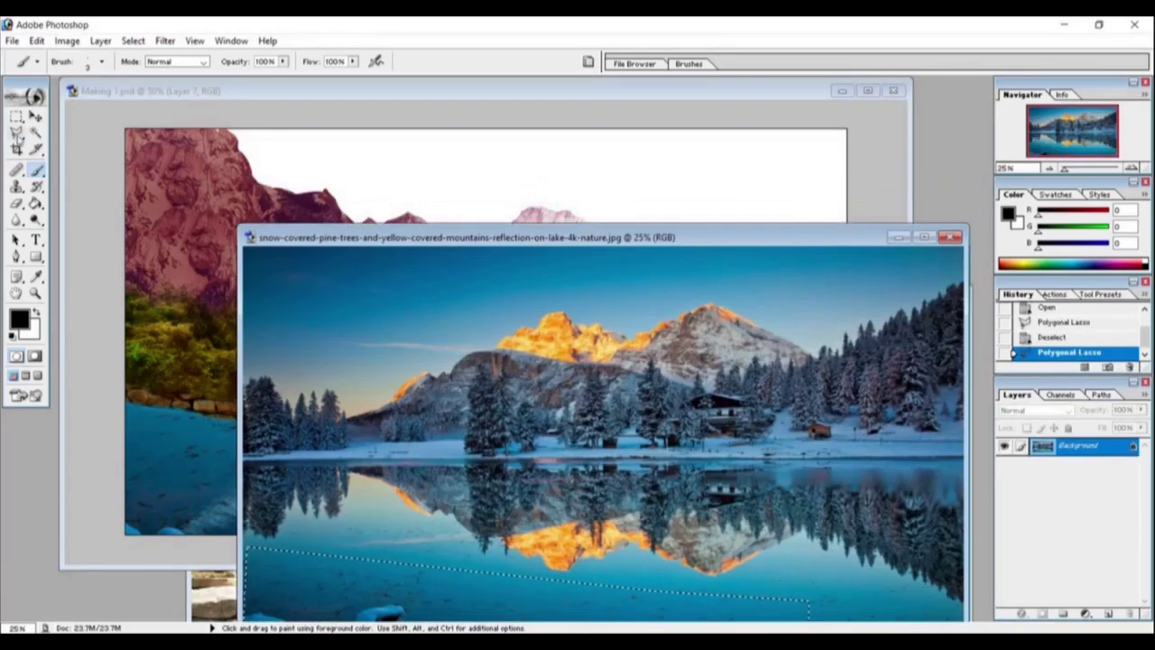
# Step: Paste the orange peak onto the central mountain, clip it, and erase its edges
pyautogui.click(497, 342)
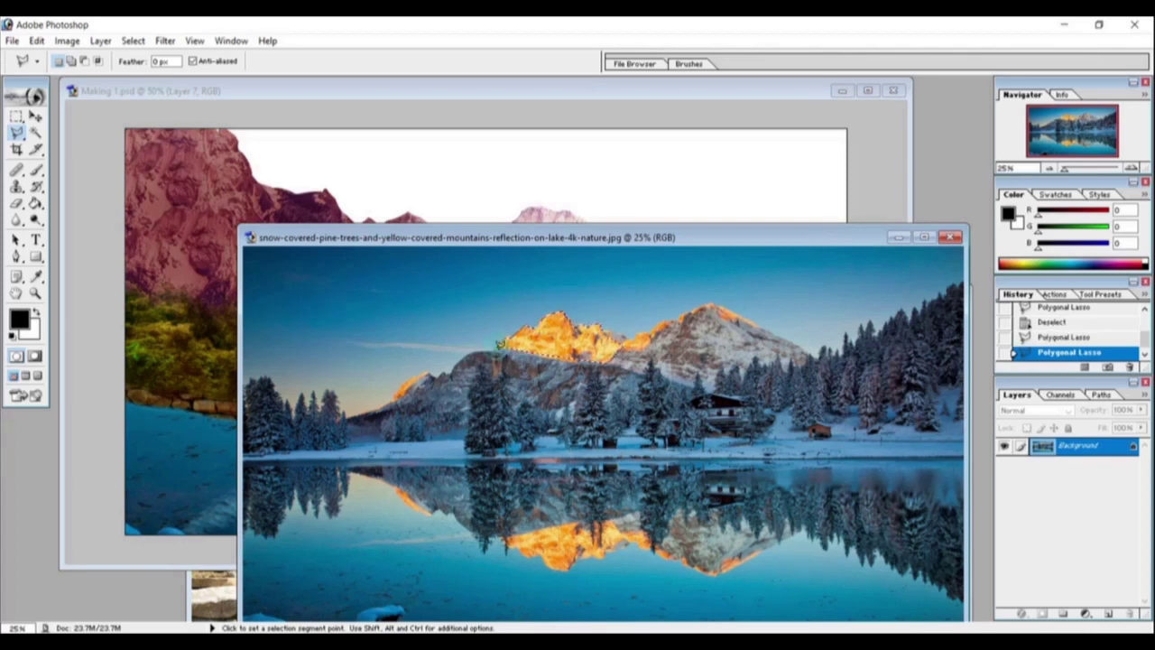
pyautogui.hotkey('ctrl', 'v')
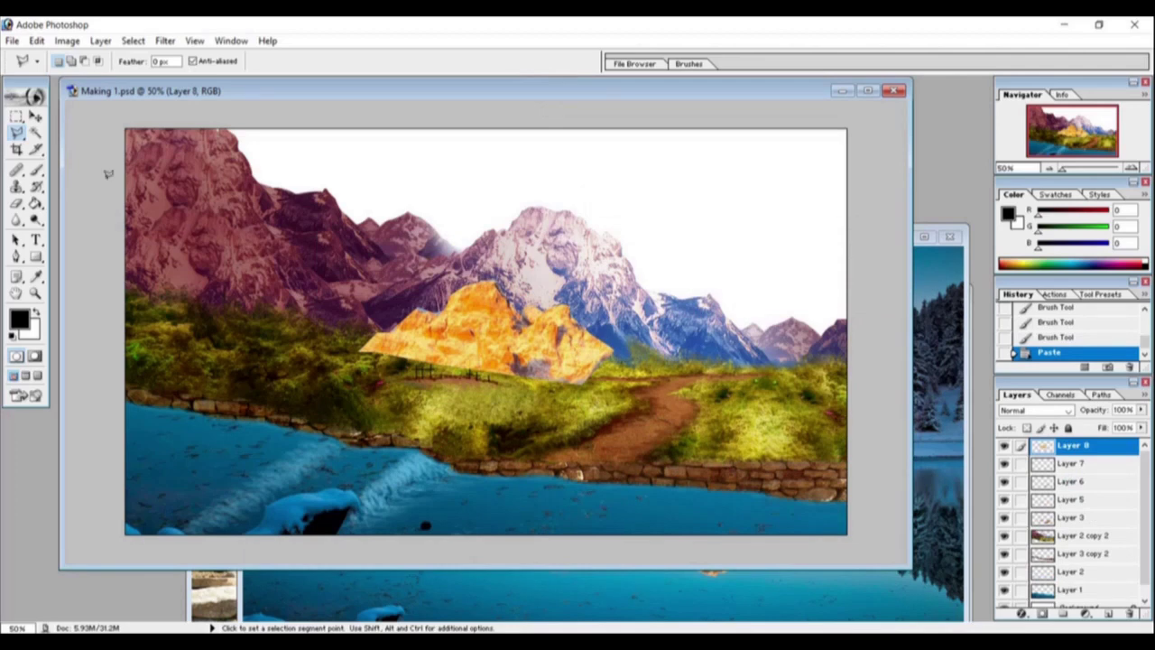
pyautogui.press('v')
pyautogui.moveTo(415, 410); pyautogui.dragTo(483, 329)
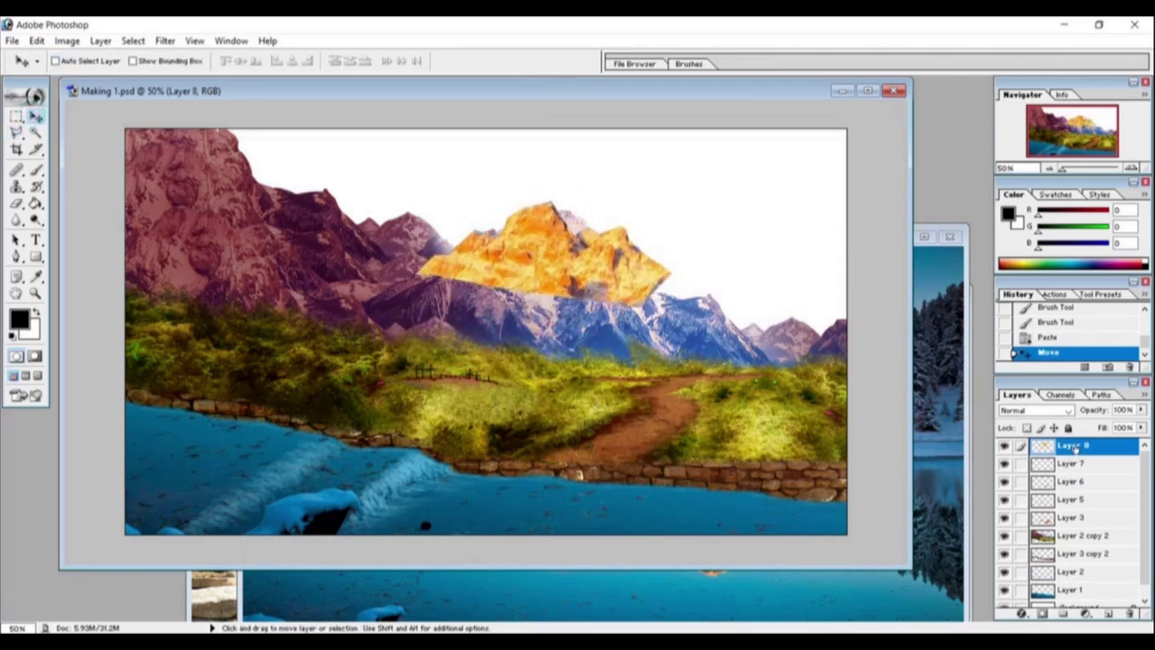
pyautogui.moveTo(1073, 446); pyautogui.dragTo(1073, 517)
pyautogui.hotkey('ctrl', 'g')
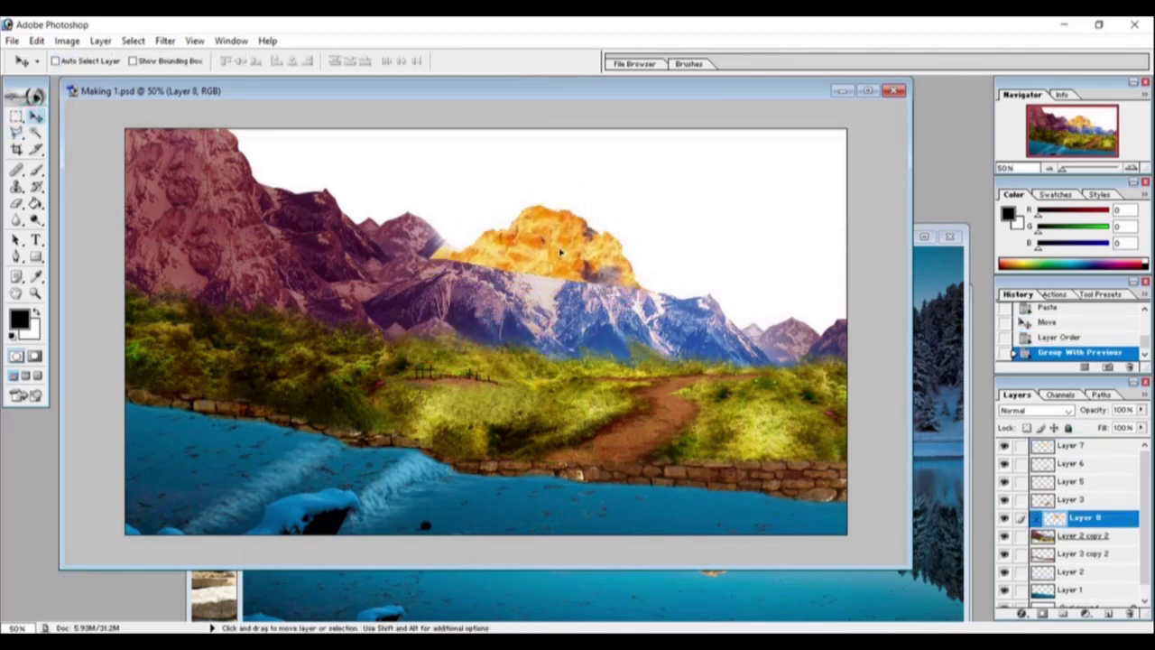
pyautogui.moveTo(559, 253); pyautogui.dragTo(565, 256)
pyautogui.click(16, 203)
pyautogui.moveTo(438, 239); pyautogui.dragTo(491, 246)
pyautogui.moveTo(570, 260); pyautogui.dragTo(658, 283)
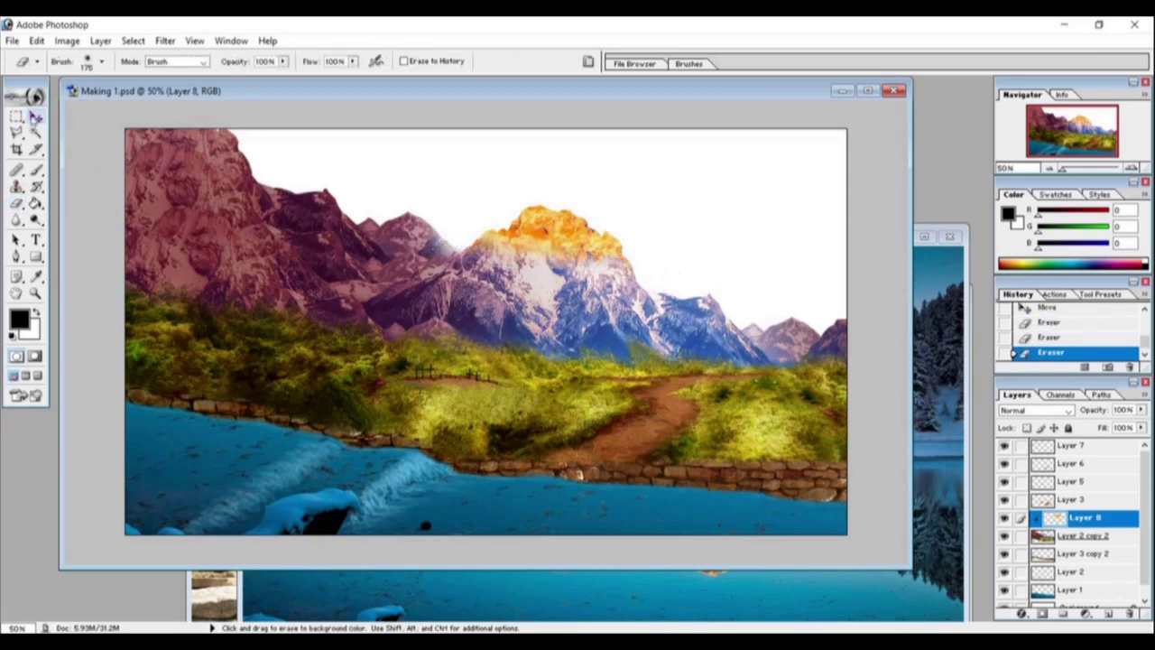
# Step: Adjust the peak's Hue/Saturation and yellow–blue Color Balance
pyautogui.hotkey('ctrl', 'u')
pyautogui.moveTo(772, 170)
pyautogui.mouseDown()
pyautogui.moveTo(753, 187)
pyautogui.moveTo(777, 172)
pyautogui.moveTo(794, 202)
pyautogui.mouseUp()
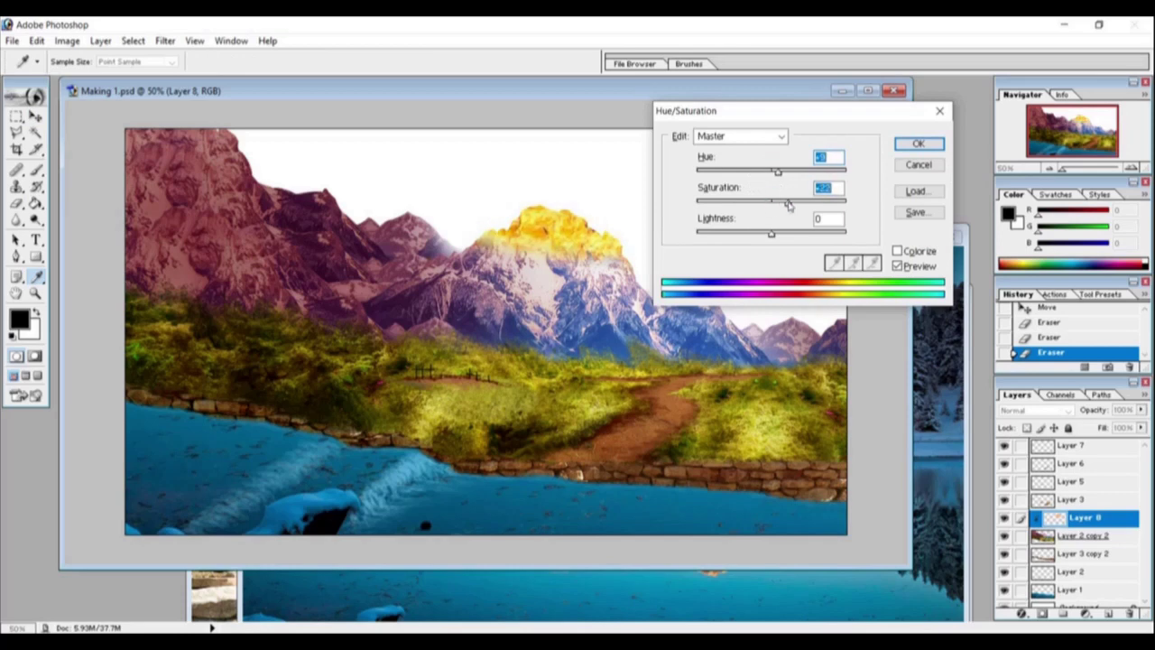
pyautogui.click(916, 144)
pyautogui.hotkey('ctrl', 'b')
pyautogui.moveTo(701, 124); pyautogui.dragTo(798, 141)
pyautogui.moveTo(807, 240); pyautogui.dragTo(866, 242)
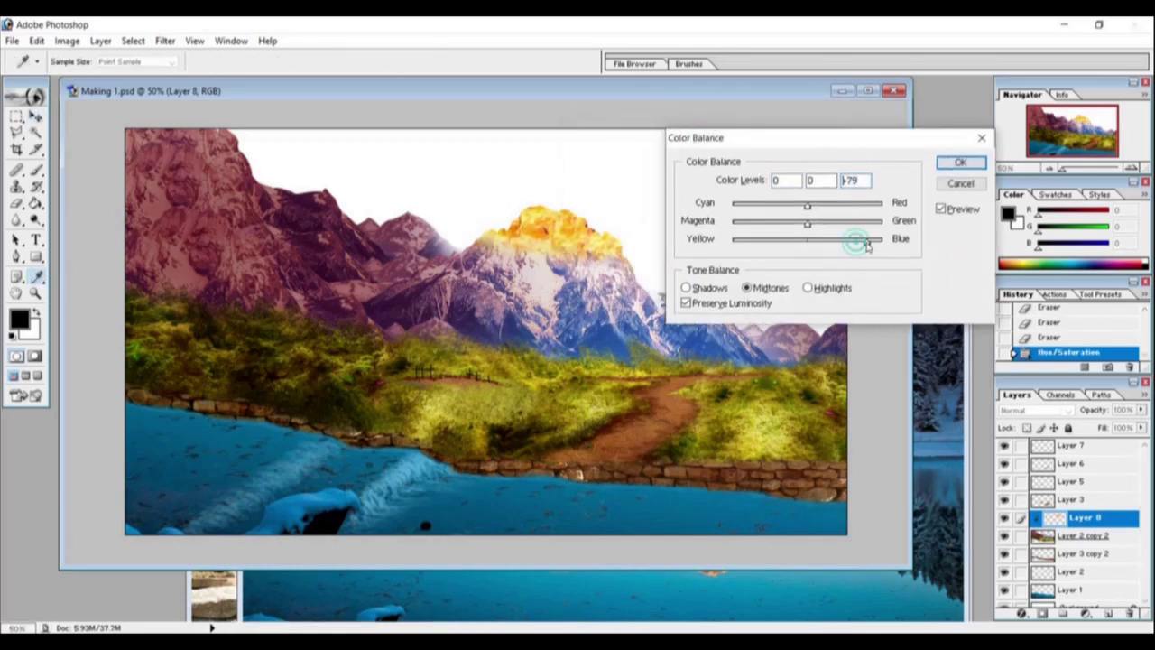
pyautogui.click(959, 162)
# Step: Add empty Layer 9 and select a rectangle over the central mountain and path
pyautogui.press('v')
pyautogui.click(1108, 613)
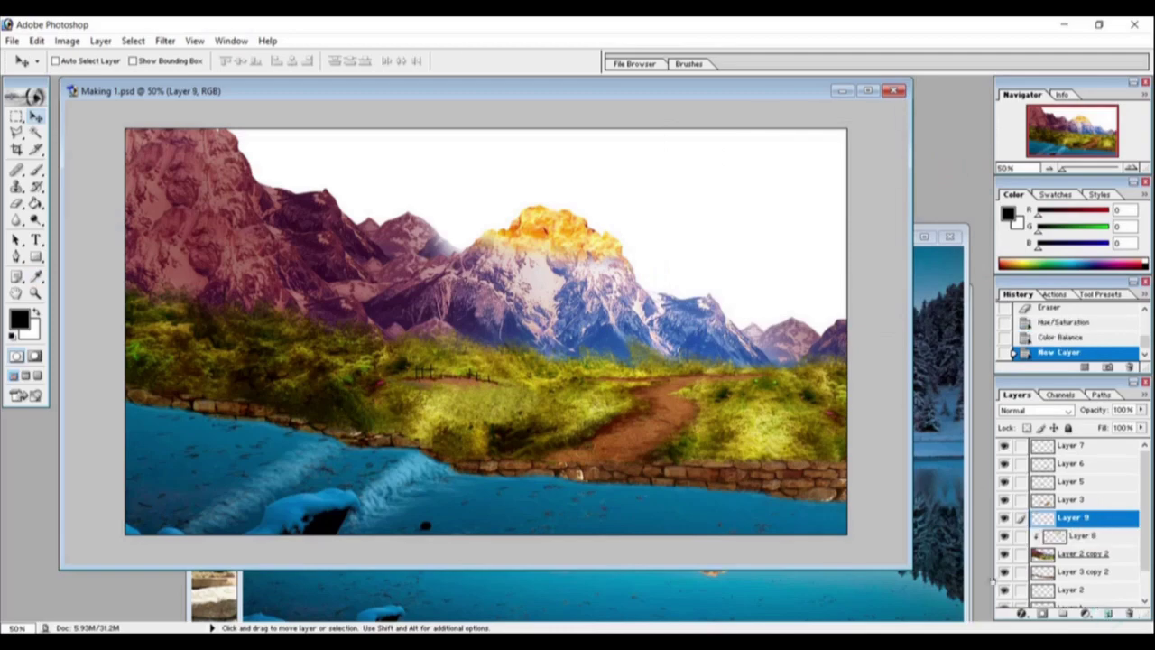
pyautogui.press('m')
pyautogui.moveTo(416, 238)
pyautogui.mouseDown()
pyautogui.moveTo(762, 329)
pyautogui.moveTo(776, 397)
pyautogui.mouseUp()
# Step: Paint a yellow glow over the marqueed central mountain with a large soft brush
pyautogui.press('b')
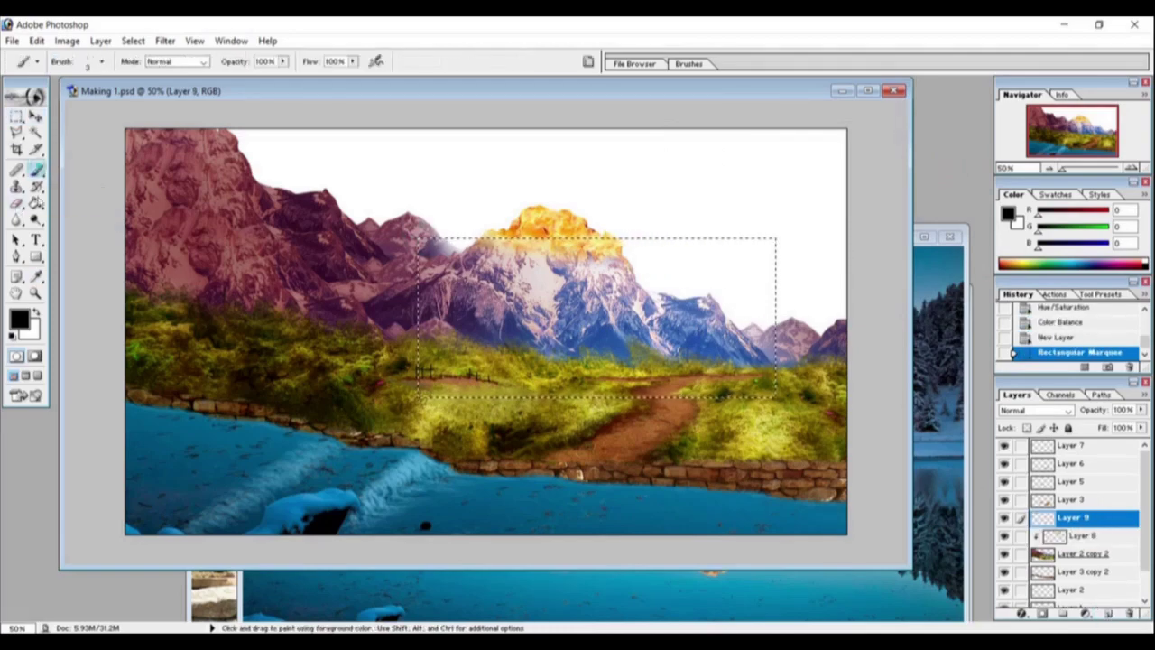
pyautogui.click(101, 60)
pyautogui.doubleClick(124, 255)
pyautogui.click(19, 318)
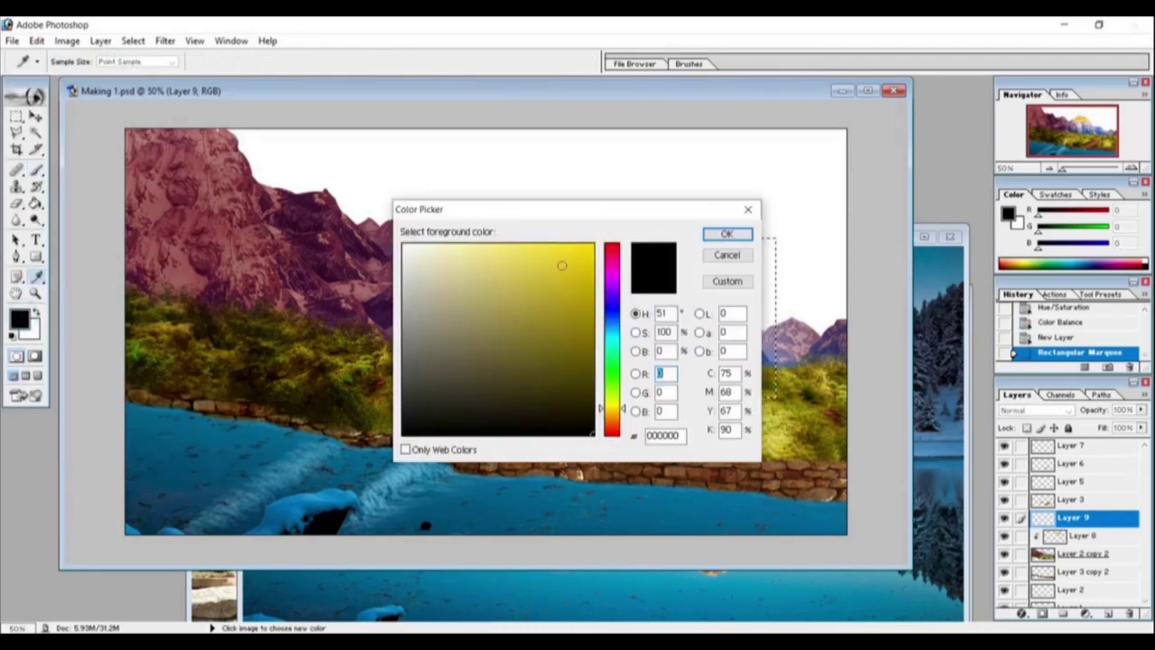
pyautogui.click(564, 245)
pyautogui.click(726, 234)
pyautogui.moveTo(469, 262); pyautogui.dragTo(613, 261)
pyautogui.moveTo(528, 235); pyautogui.dragTo(685, 271)
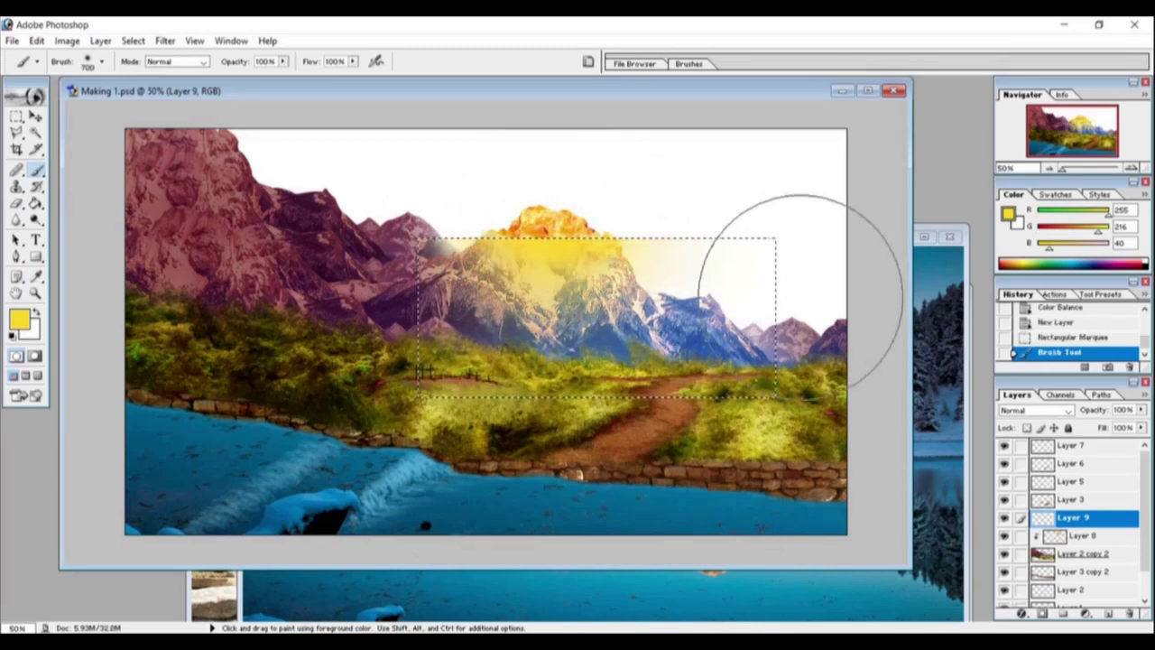
# Step: Deselect, move Layer 9 below Layer 8, and erase excess glow around the mountain
pyautogui.hotkey('ctrl', 'd')
pyautogui.press('v')
pyautogui.moveTo(1073, 517); pyautogui.dragTo(1083, 536)
pyautogui.press('e')
pyautogui.moveTo(598, 237); pyautogui.dragTo(533, 208)
pyautogui.press('v')
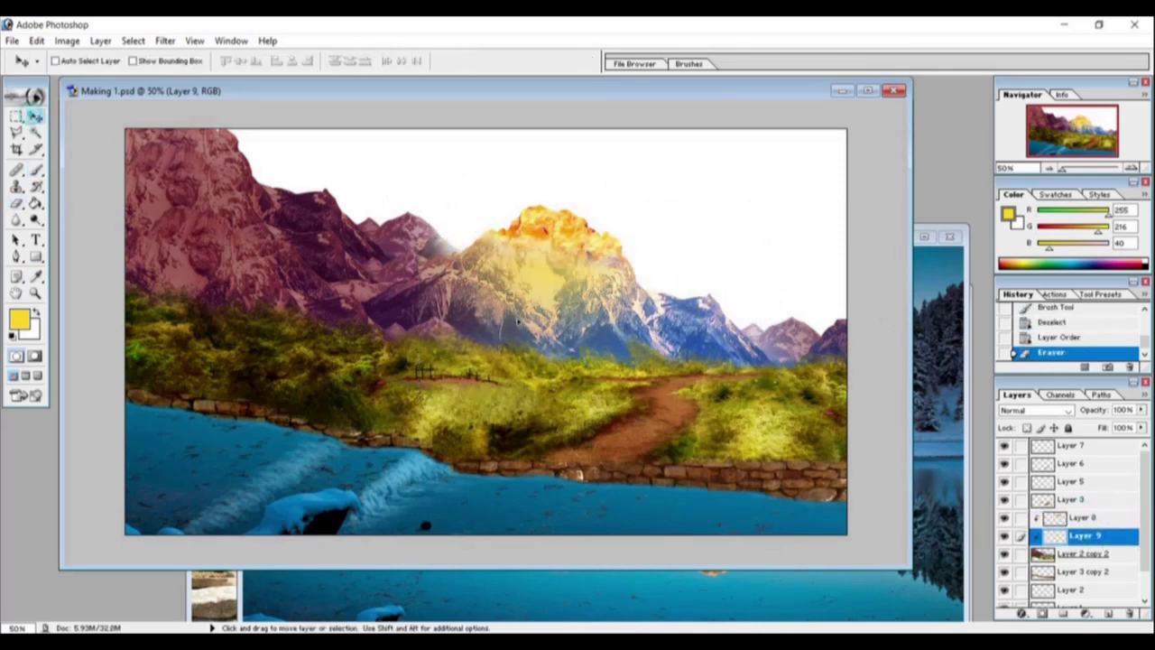
pyautogui.moveTo(518, 320); pyautogui.dragTo(543, 294)
pyautogui.press('e')
pyautogui.moveTo(438, 227)
pyautogui.mouseDown()
pyautogui.moveTo(684, 198)
pyautogui.moveTo(652, 230)
pyautogui.mouseUp()
# Step: Link Layer 8 with the glow layer and merge them with Layer > Merge Linked
pyautogui.press('v')
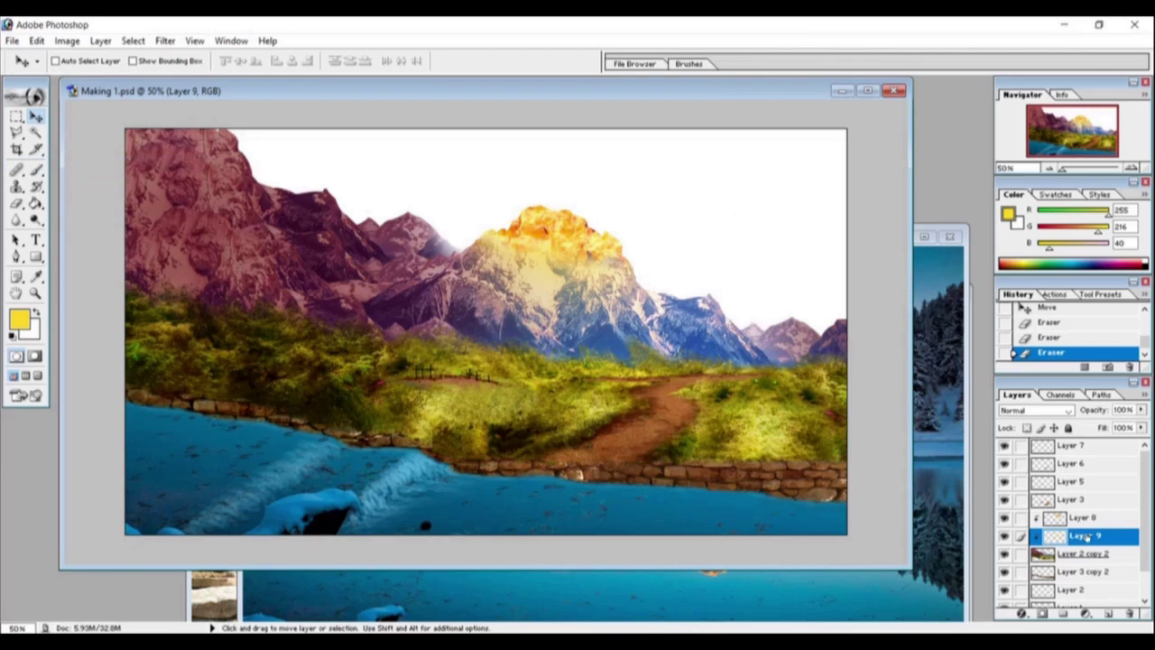
pyautogui.click(1020, 516)
pyautogui.click(100, 40)
pyautogui.click(136, 466)
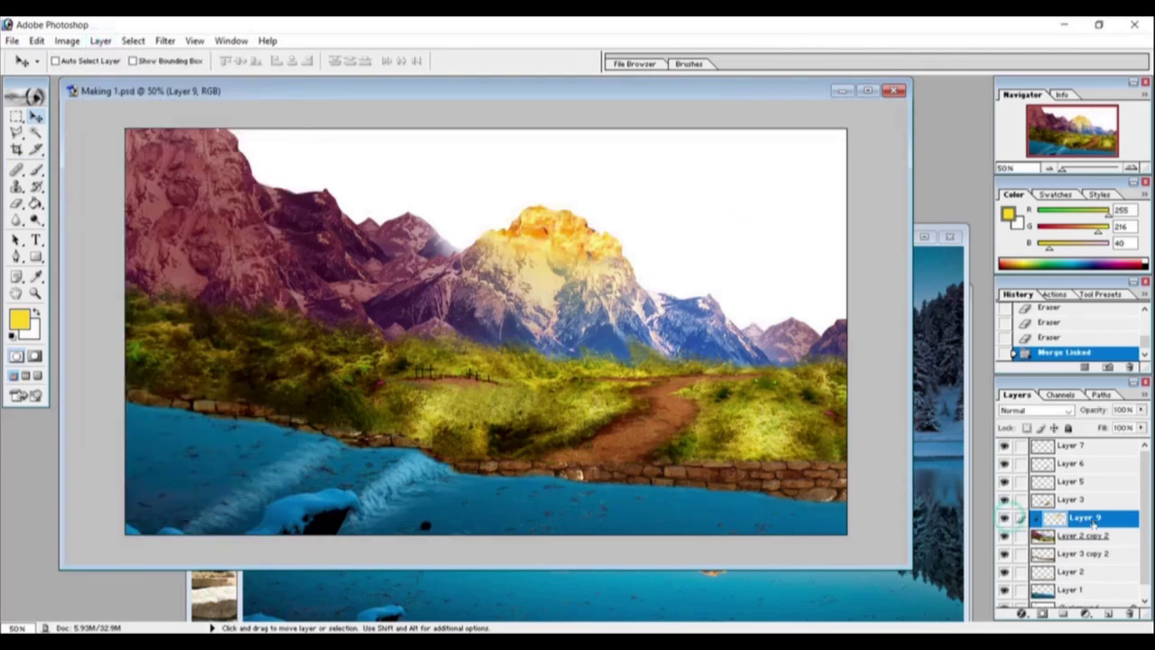
# Step: Duplicate Layer 9 and move the copy onto the right-hand peaks
pyautogui.rightClick(1087, 517)
pyautogui.click(1118, 553)
pyautogui.press('Return')
pyautogui.moveTo(541, 253); pyautogui.dragTo(704, 343)
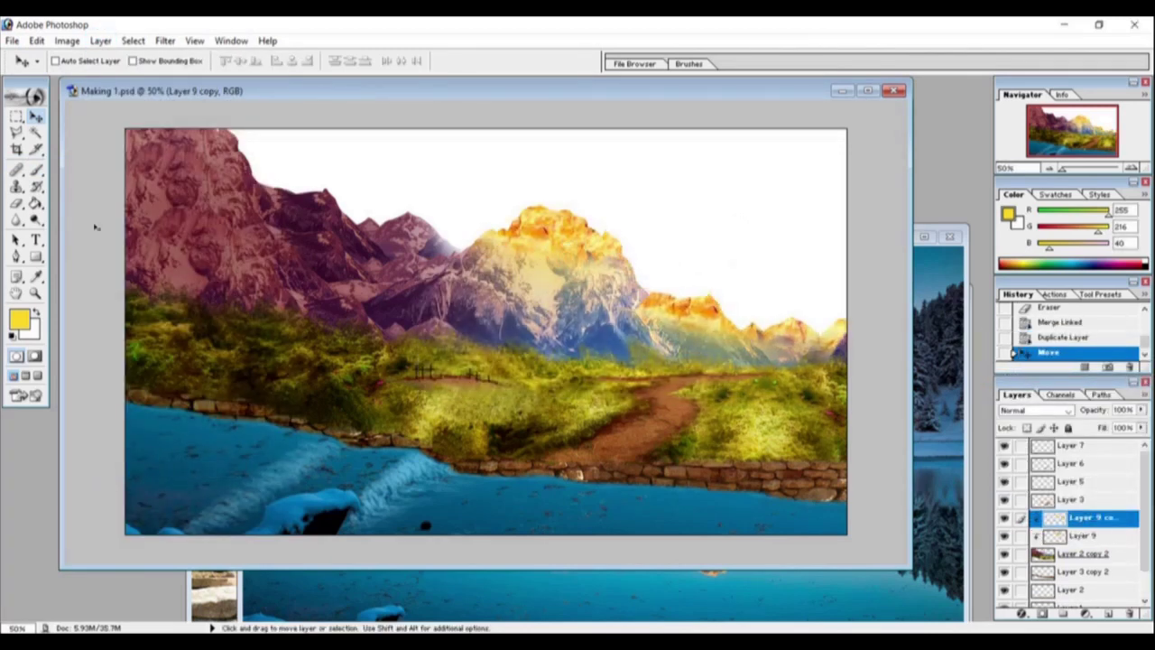
# Step: Erase Layer 9 copy over the central mountain and right edge, undoing some erasing
pyautogui.press('e')
pyautogui.moveTo(645, 297); pyautogui.dragTo(672, 339)
pyautogui.moveTo(843, 406)
pyautogui.mouseDown()
pyautogui.moveTo(866, 357)
pyautogui.moveTo(851, 400)
pyautogui.mouseUp()
pyautogui.press('[')
pyautogui.press('[')
pyautogui.press('[')
pyautogui.moveTo(541, 490); pyautogui.dragTo(693, 351)
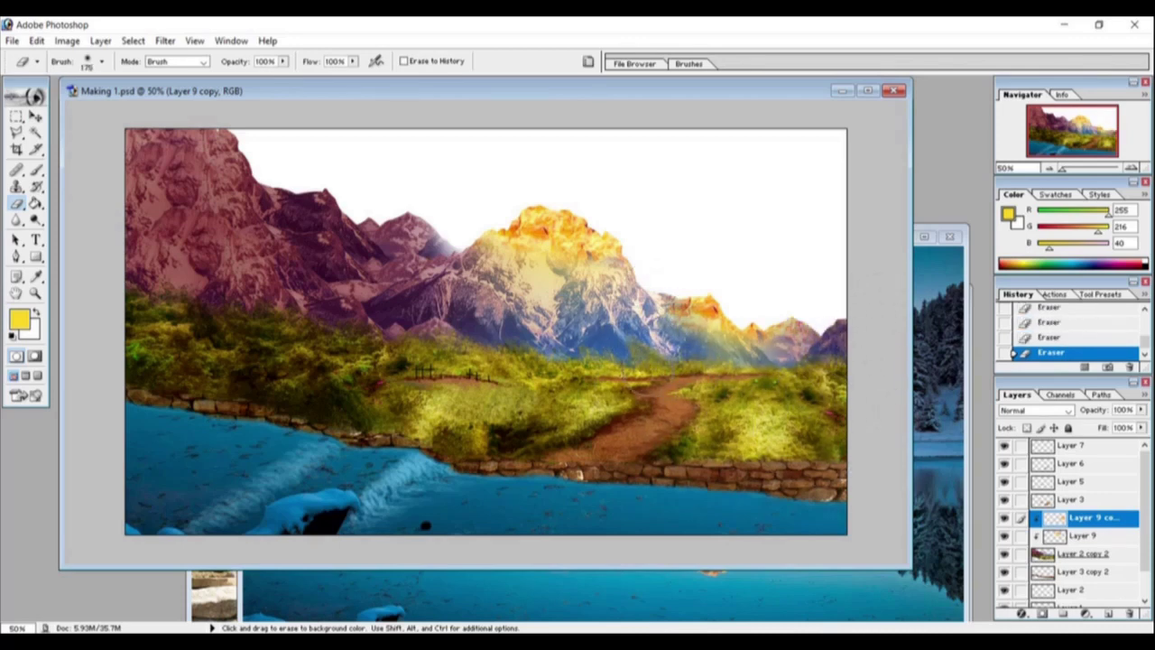
pyautogui.press('v')
pyautogui.hotkey('ctrl', 'alt', 'z')
pyautogui.hotkey('ctrl', 'alt', 'z')
pyautogui.hotkey('ctrl', 'alt', 'z')
pyautogui.hotkey('ctrl', 'alt', 'z')
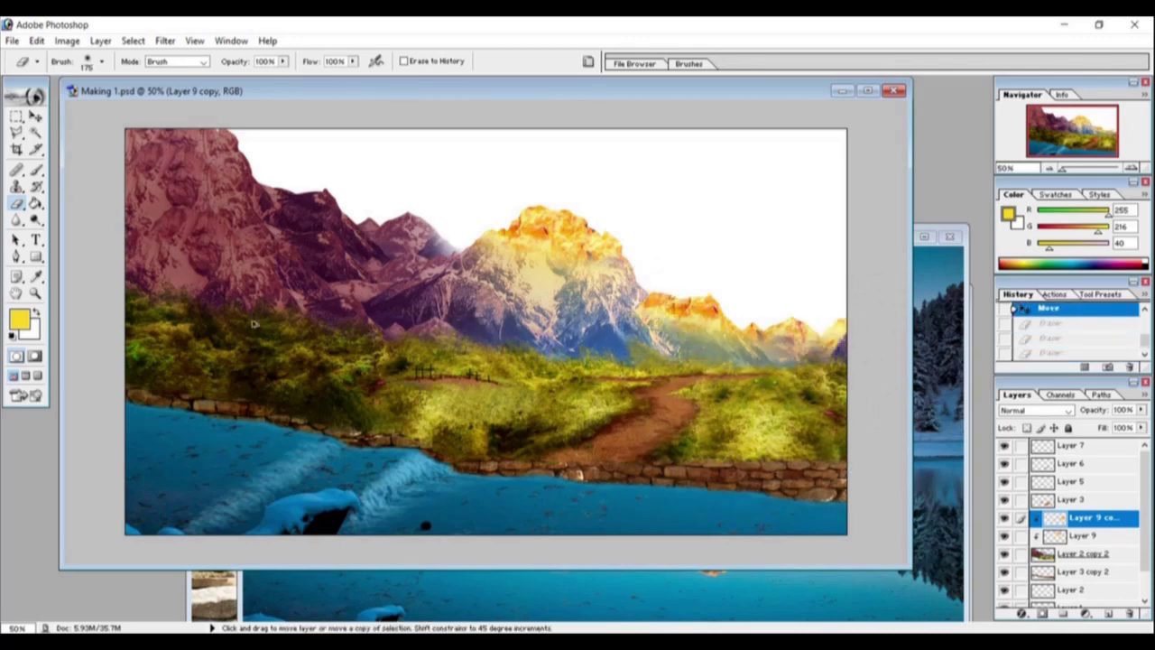
# Step: Erase the copy's glow near the centre-right and along the right-edge mountains
pyautogui.moveTo(610, 270); pyautogui.dragTo(691, 250)
pyautogui.press(']')
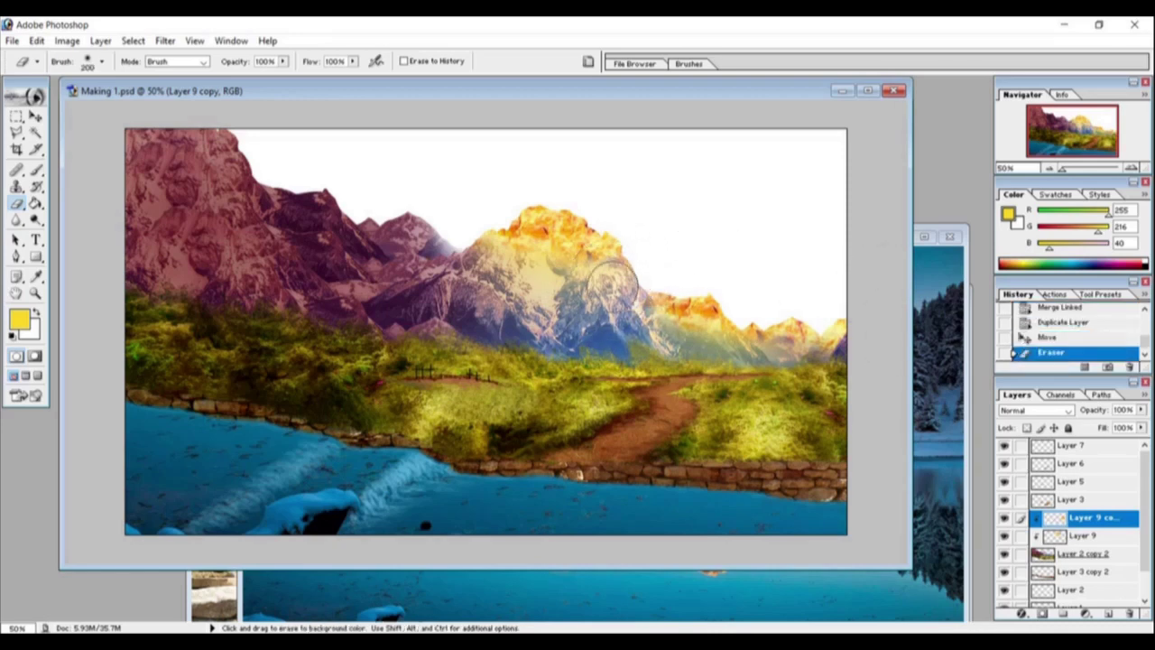
pyautogui.press('[')
pyautogui.press('[')
pyautogui.moveTo(868, 343)
pyautogui.mouseDown()
pyautogui.moveTo(848, 322)
pyautogui.moveTo(839, 342)
pyautogui.mouseUp()
pyautogui.press('[')
pyautogui.press('[')
pyautogui.press('[')
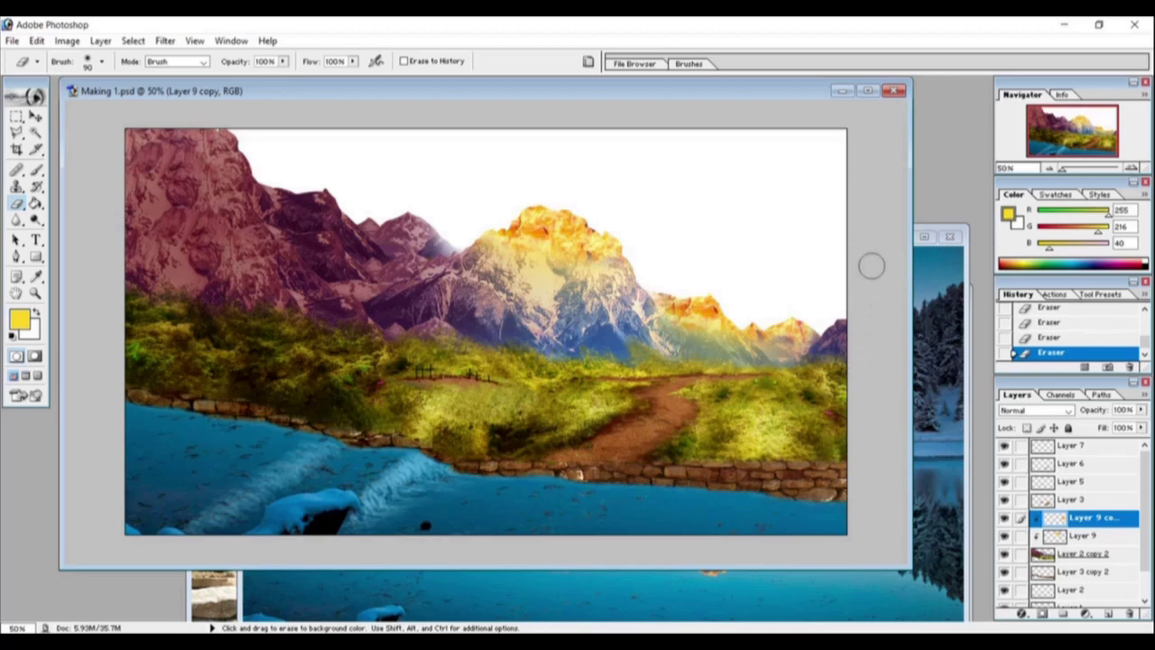
pyautogui.press(']')
pyautogui.press(']')
pyautogui.press(']')
pyautogui.press(']')
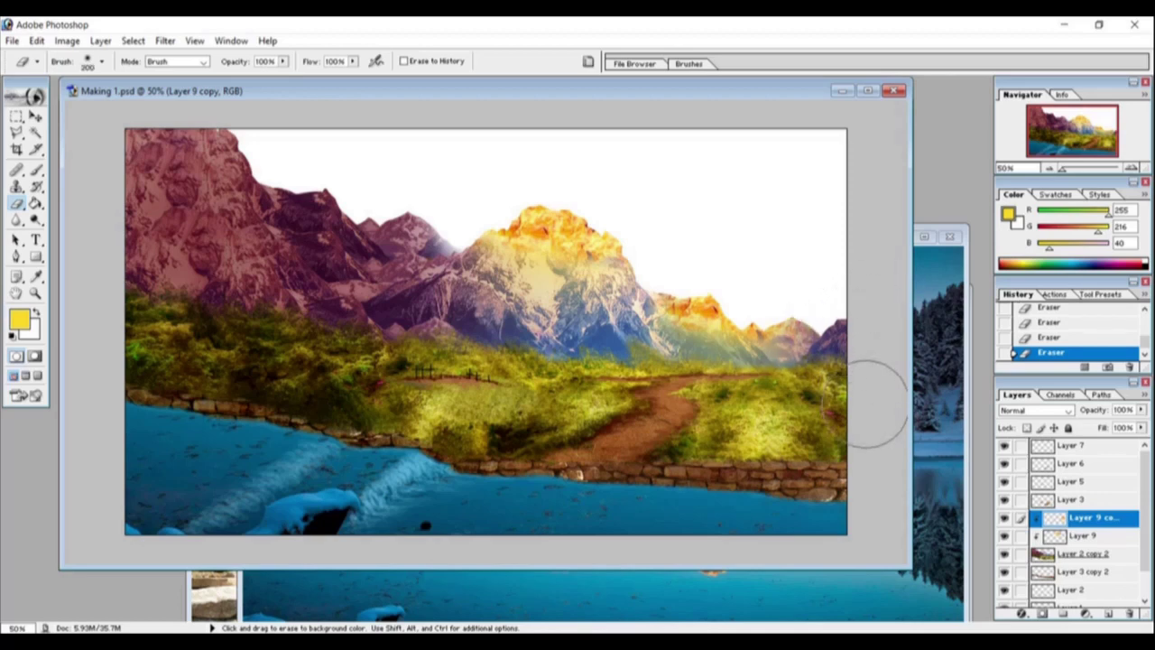
pyautogui.press(']')
pyautogui.press(']')
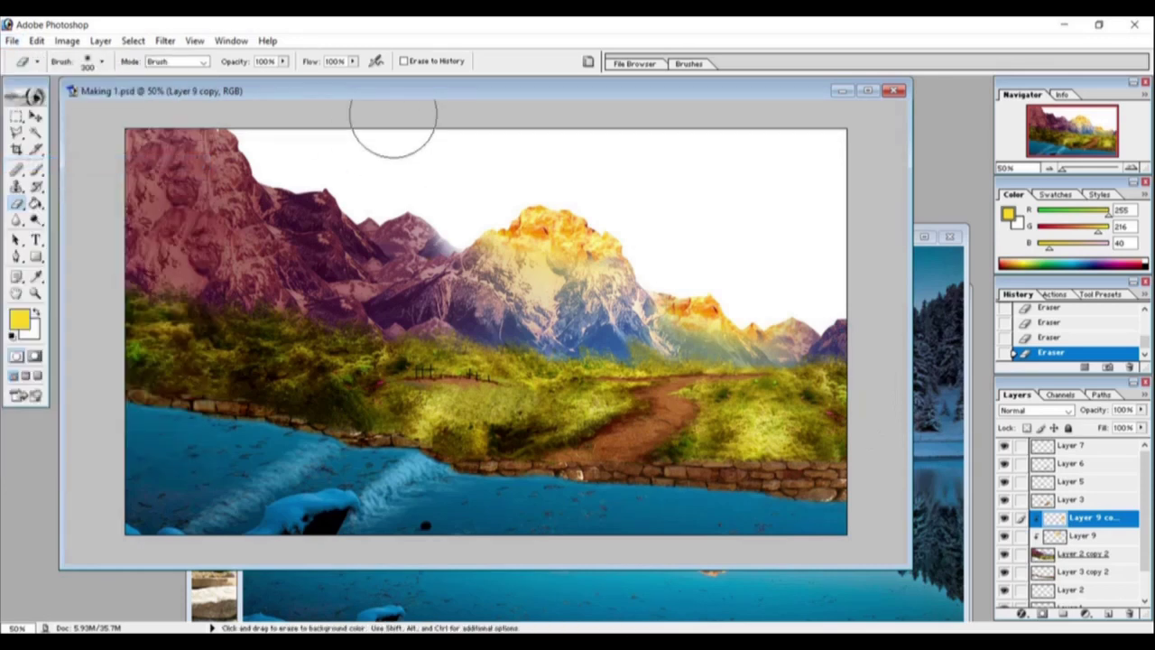
pyautogui.click(36, 117)
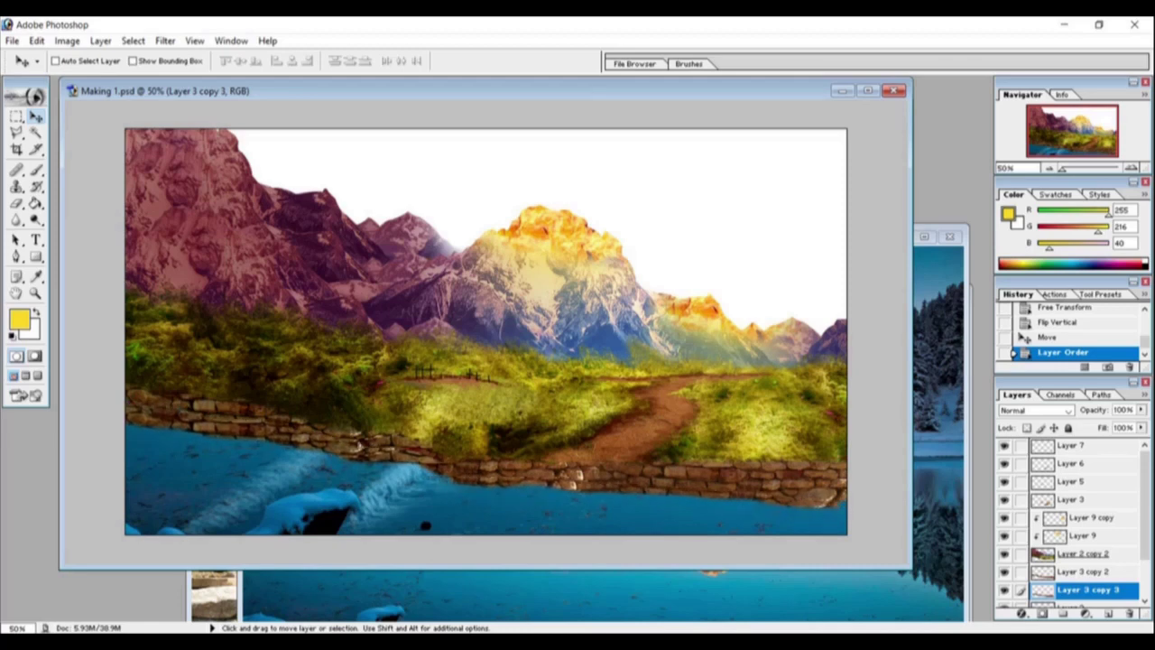
# Step: Transform the reflected wall layer and lower its opacity to 49%
pyautogui.hotkey('ctrl', 't')
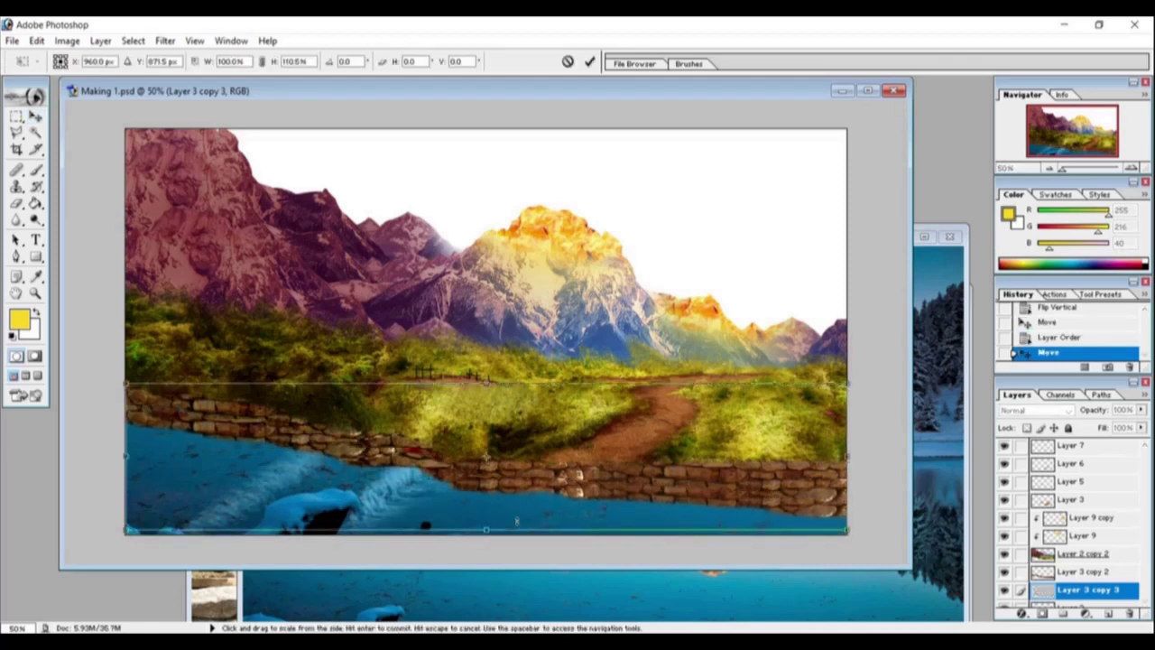
pyautogui.press('Return')
pyautogui.moveTo(1140, 410); pyautogui.dragTo(1108, 429)
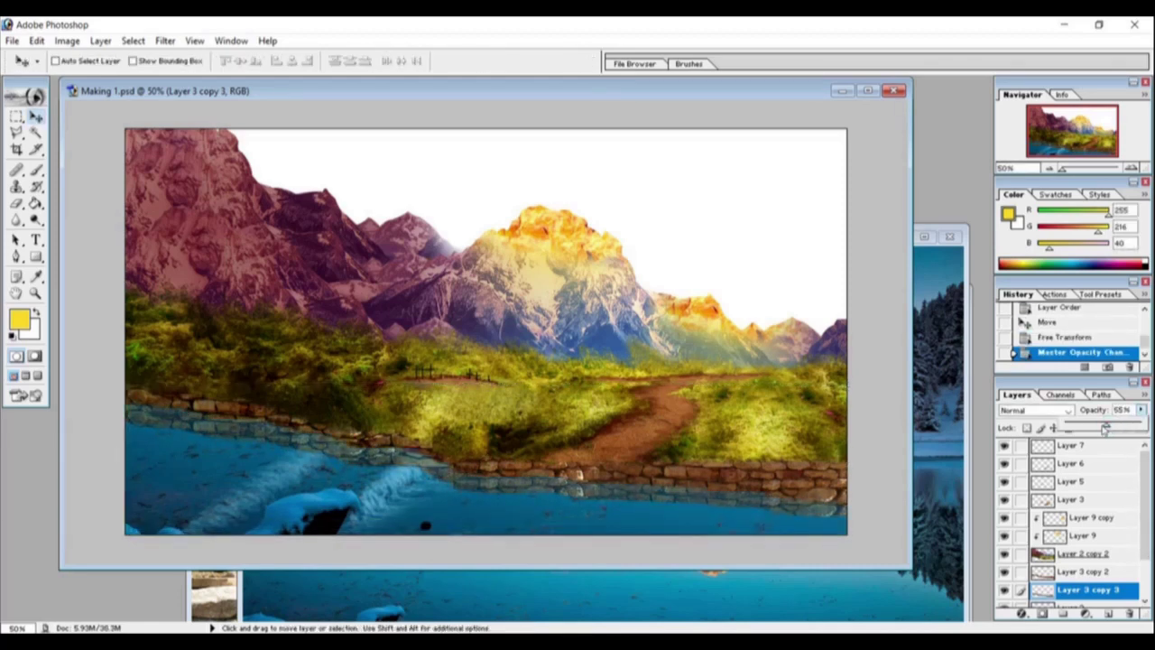
pyautogui.hotkey('ctrl', 't')
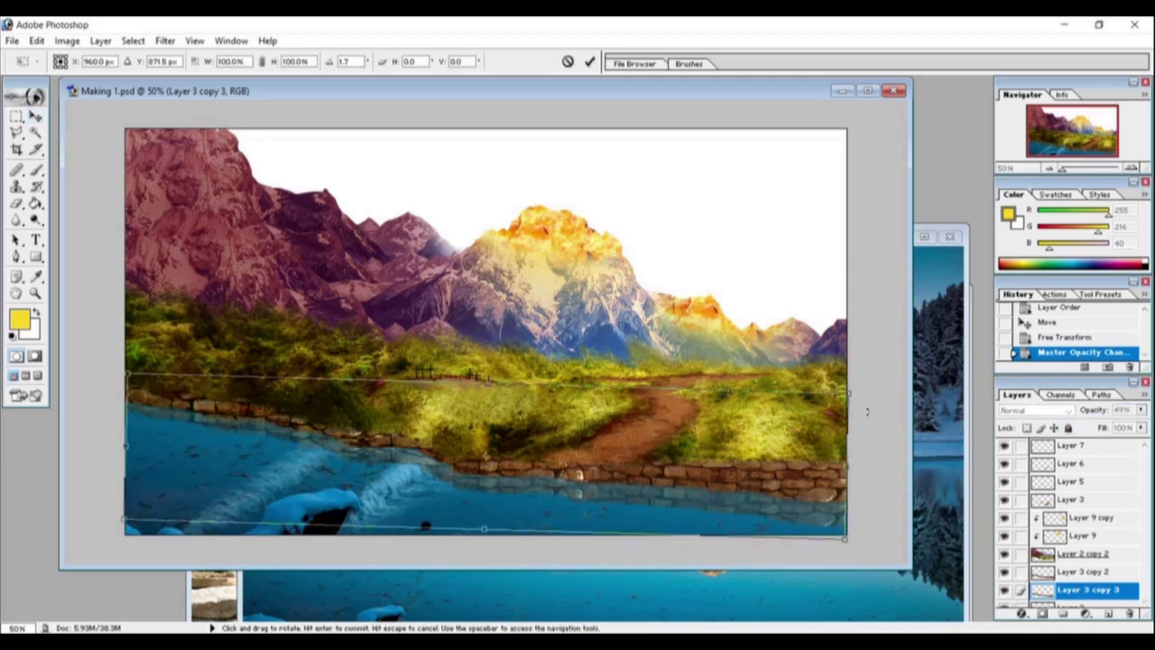
pyautogui.press('Return')
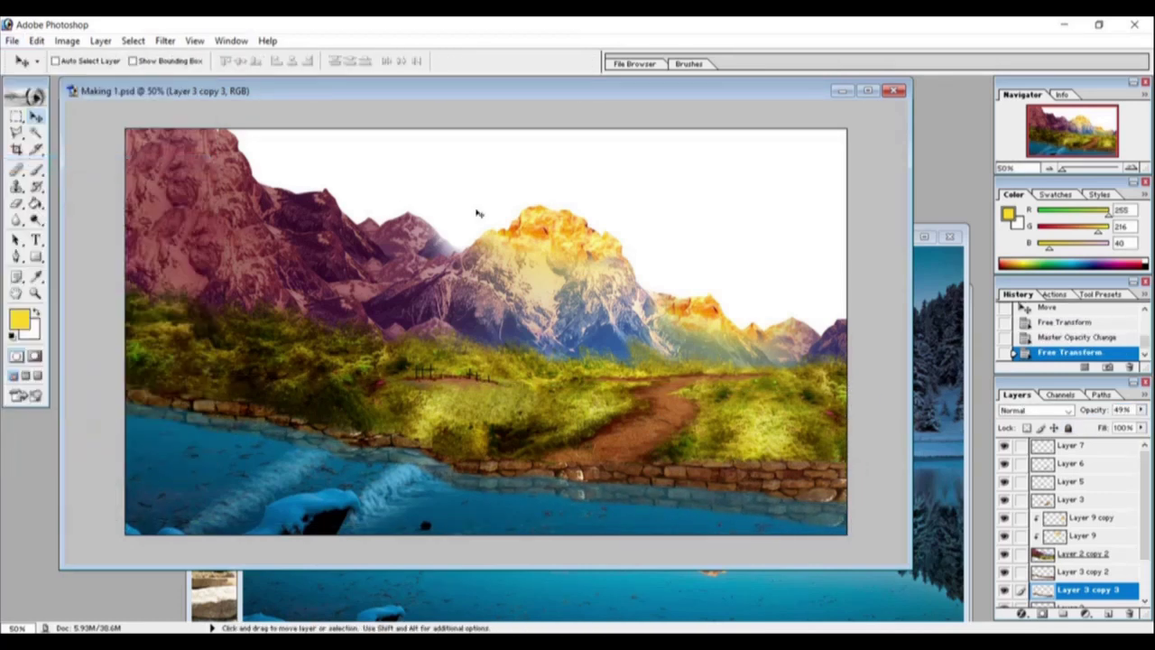
# Step: Warp the reflection's left end and lower stones with Filter > Liquify
pyautogui.click(165, 41)
pyautogui.click(185, 92)
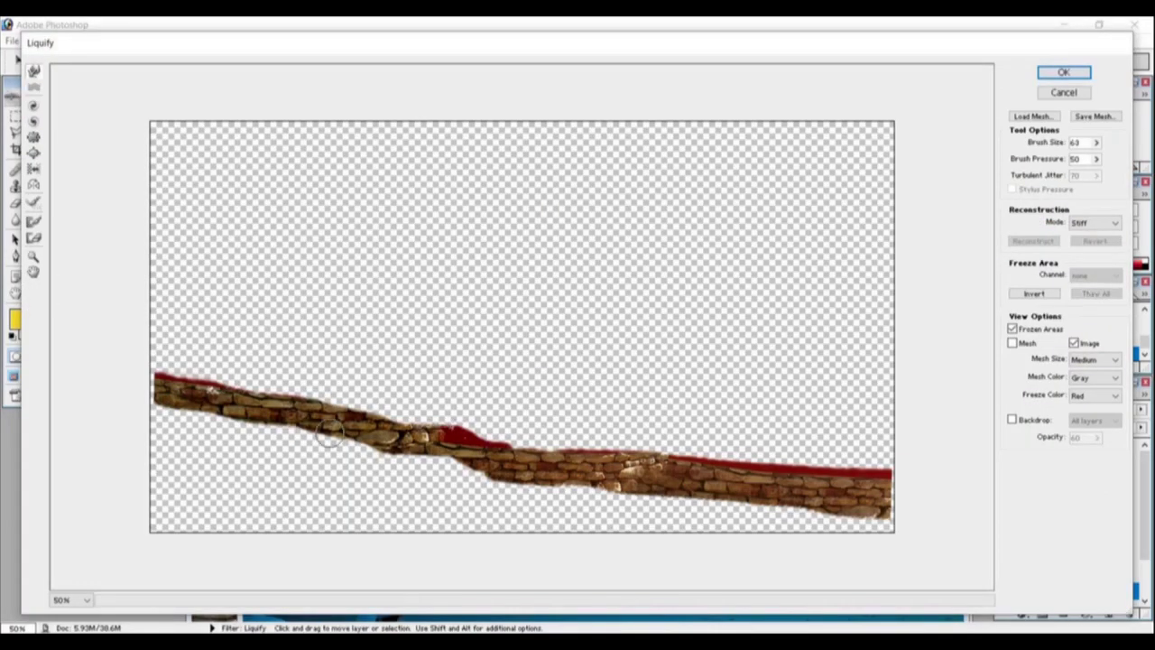
pyautogui.moveTo(147, 400); pyautogui.dragTo(170, 415)
pyautogui.moveTo(195, 403); pyautogui.dragTo(176, 401)
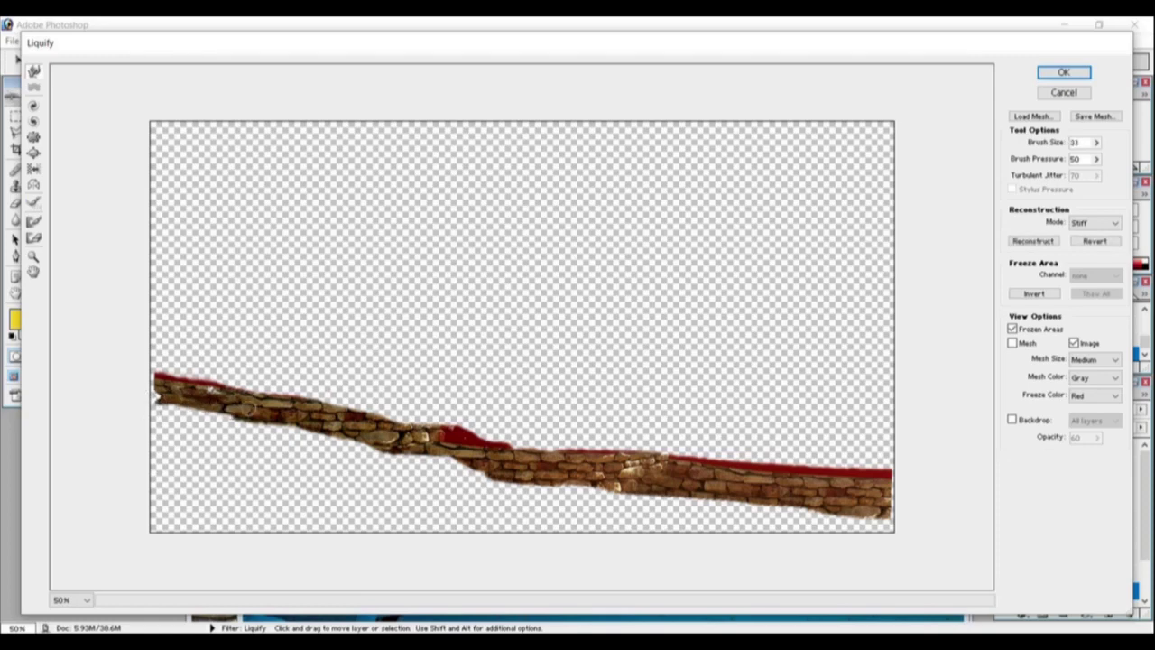
pyautogui.moveTo(287, 432)
pyautogui.mouseDown()
pyautogui.moveTo(718, 510)
pyautogui.moveTo(588, 498)
pyautogui.moveTo(451, 455)
pyautogui.mouseUp()
pyautogui.press('Return')
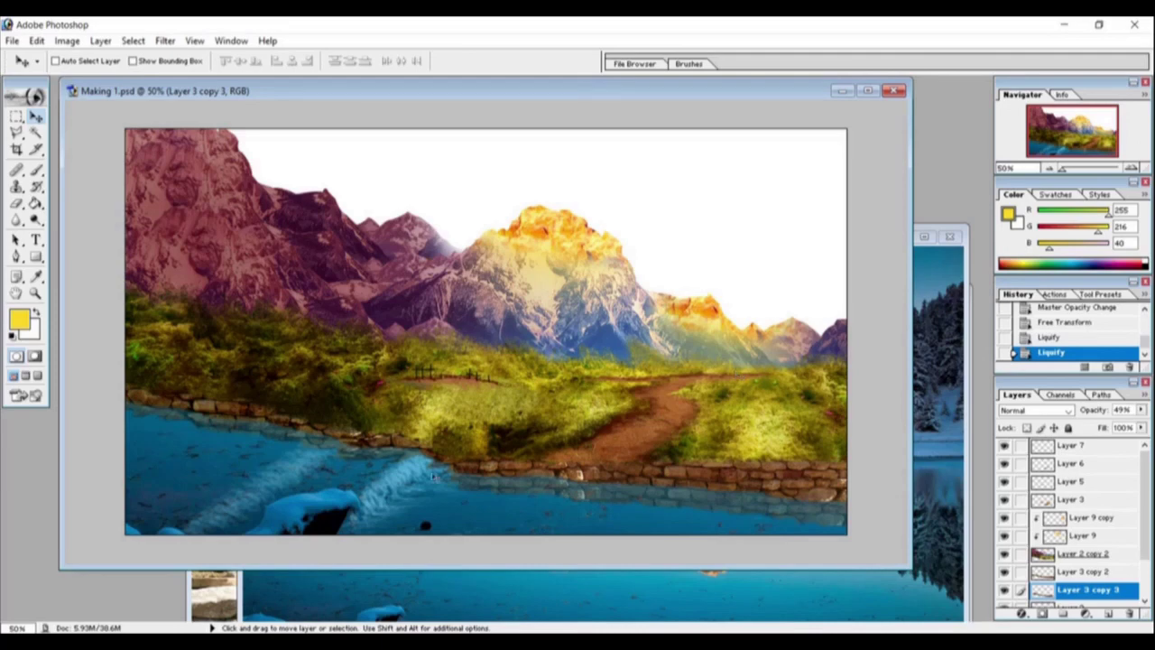
# Step: Reapply Liquify to the reflection, then Alt-drag a duplicate fence near the path
pyautogui.click(165, 41)
pyautogui.click(190, 98)
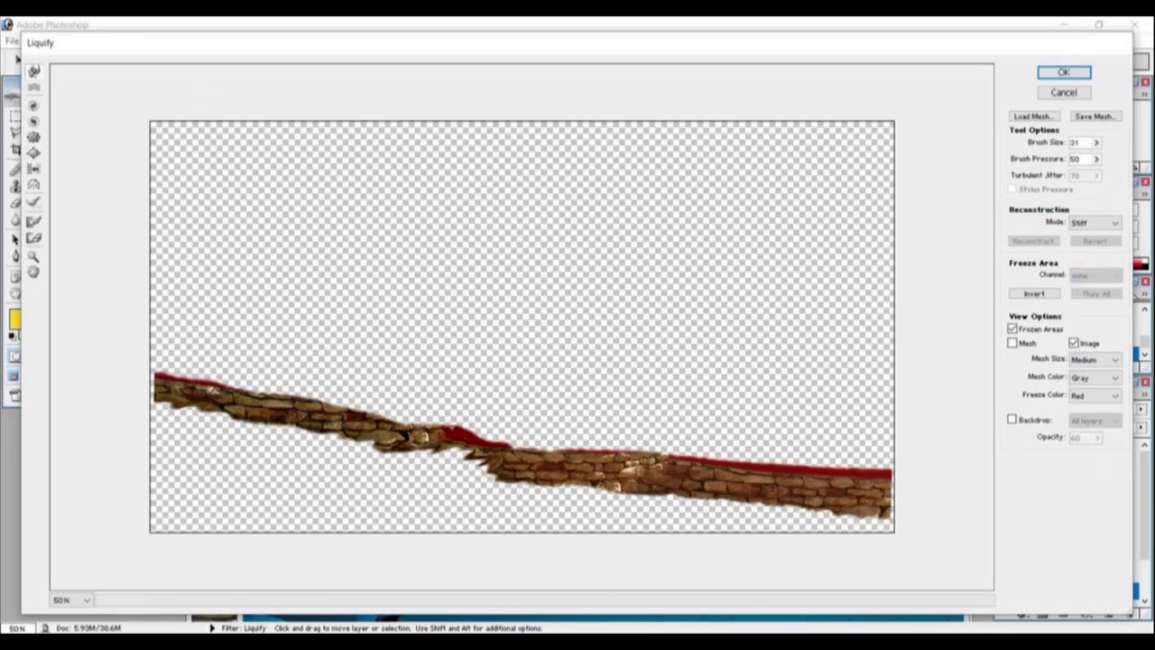
pyautogui.click(1086, 77)
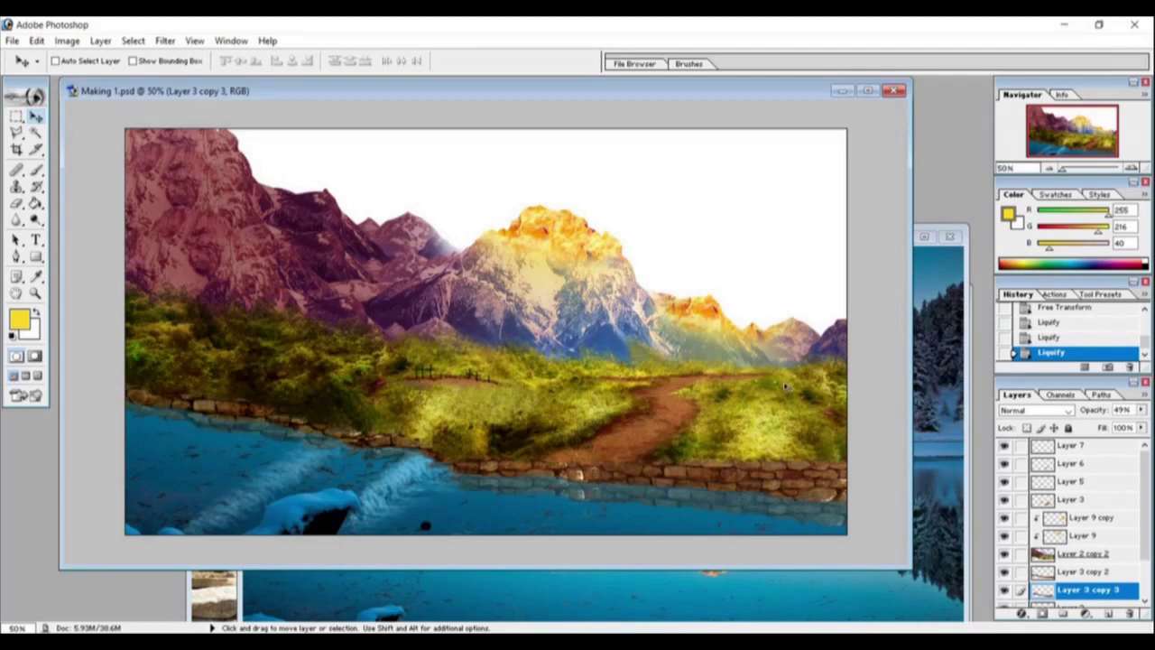
pyautogui.click(165, 41)
pyautogui.click(189, 98)
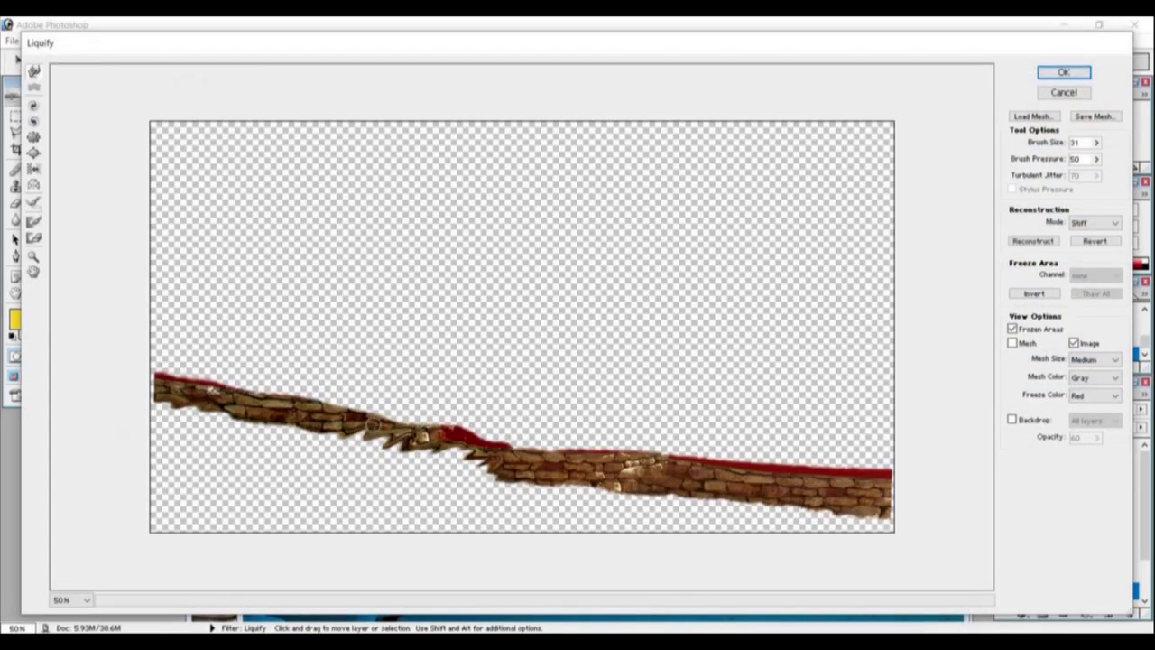
pyautogui.click(1064, 76)
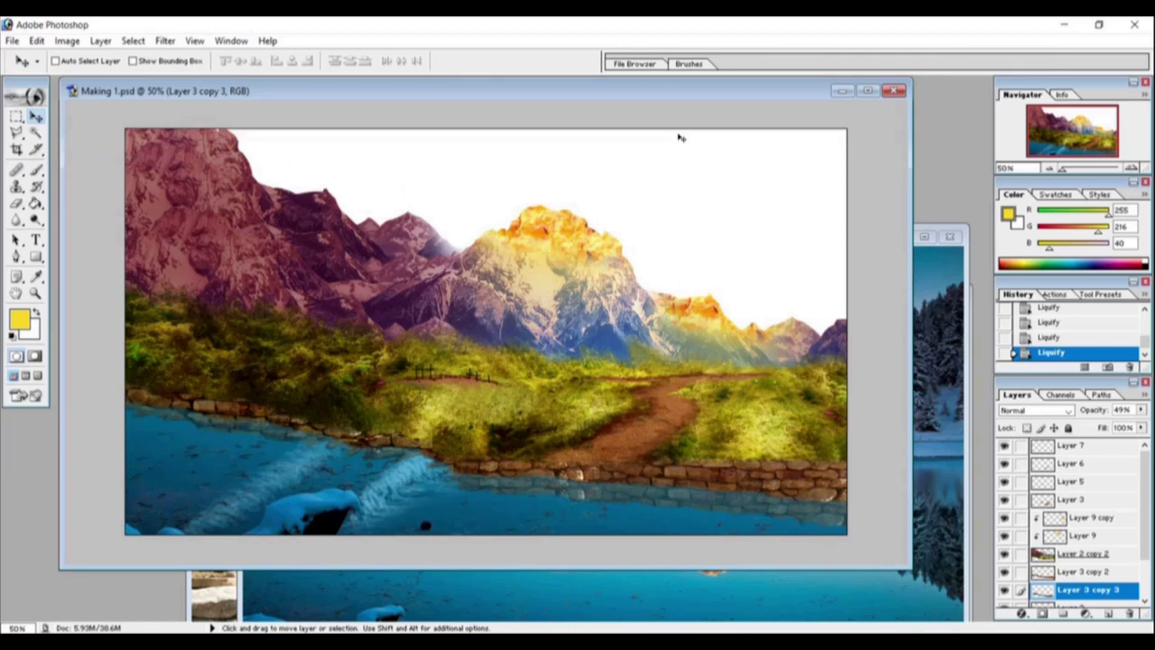
pyautogui.moveTo(473, 373)
pyautogui.mouseDown()
pyautogui.moveTo(713, 373)
pyautogui.moveTo(614, 378)
pyautogui.moveTo(650, 375)
pyautogui.mouseUp()
# Step: Cut a marqueed fence section, paste it as its own layer, and shift it slightly left
pyautogui.press('m')
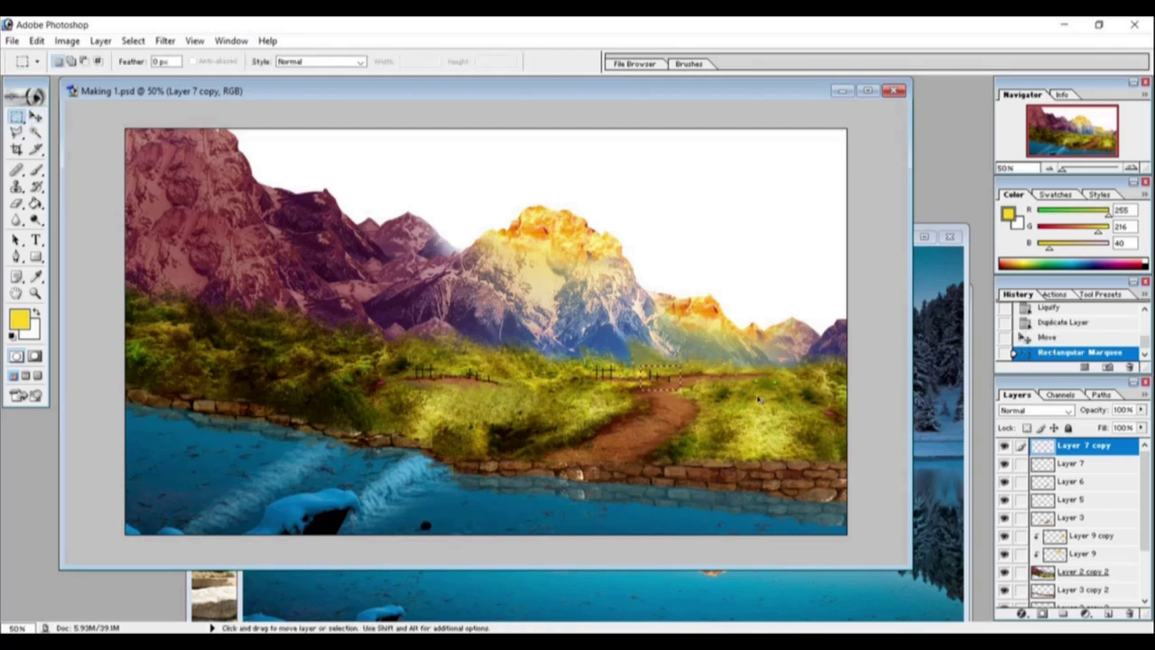
pyautogui.hotkey('ctrl', 'x')
pyautogui.hotkey('ctrl', 'v')
pyautogui.press('v')
pyautogui.moveTo(763, 371); pyautogui.dragTo(748, 372)
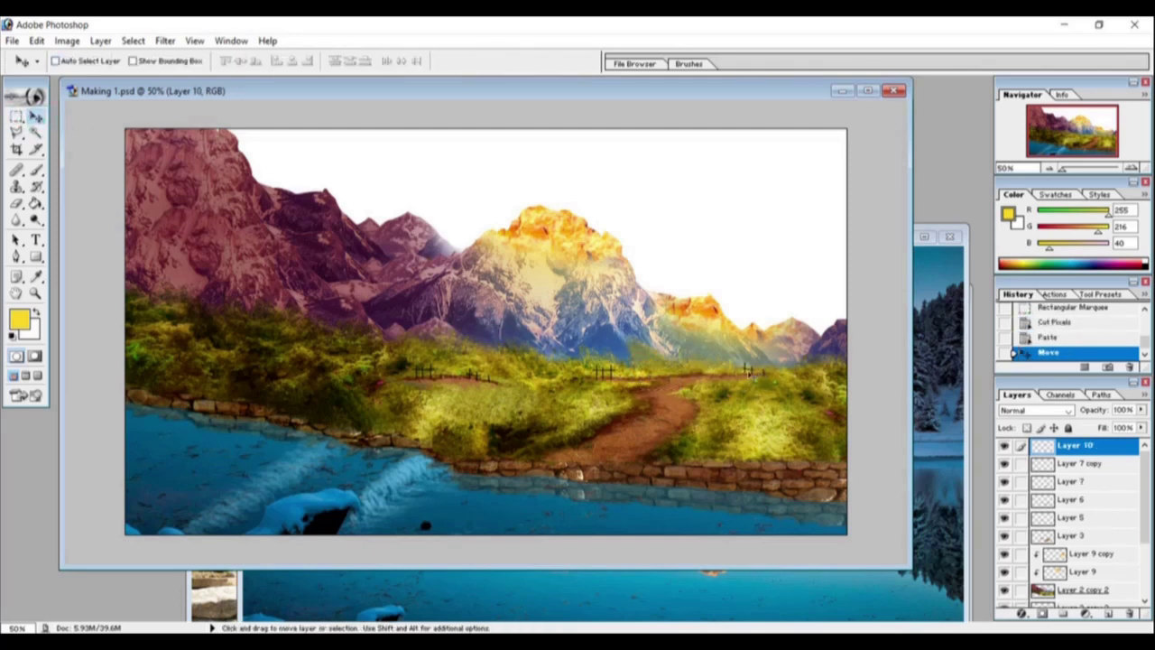
# Step: Erase leftover pixels from the duplicated fence layer and nudge it up
pyautogui.click(1082, 463)
pyautogui.click(16, 203)
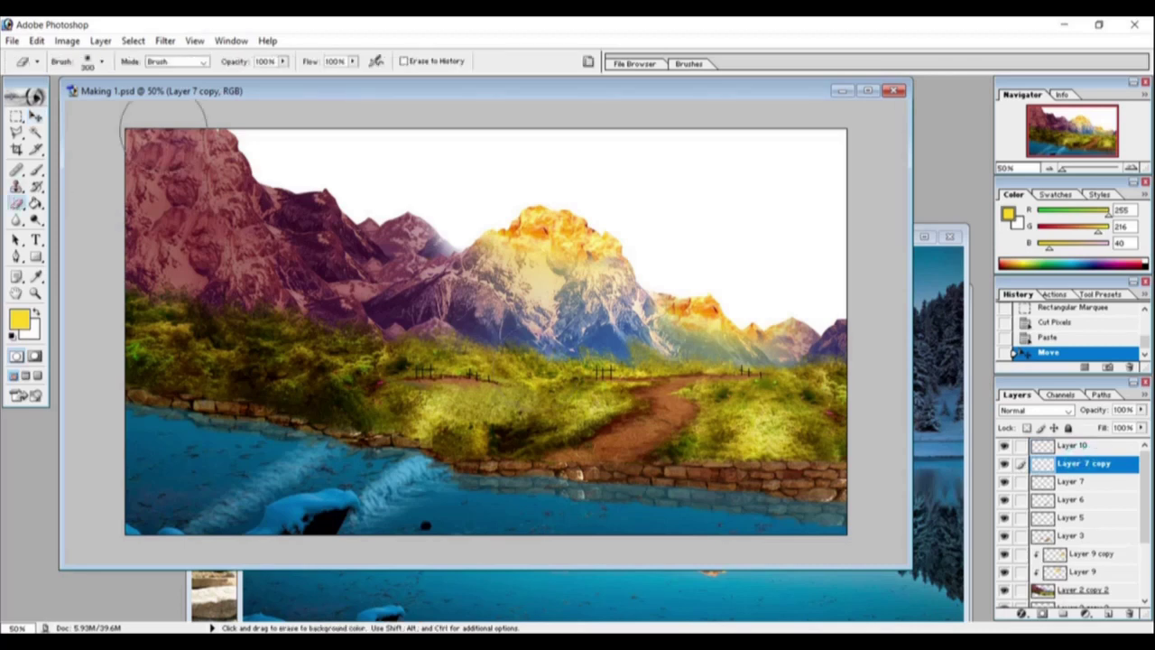
pyautogui.click(101, 60)
pyautogui.press('Return')
pyautogui.moveTo(534, 431); pyautogui.dragTo(636, 409)
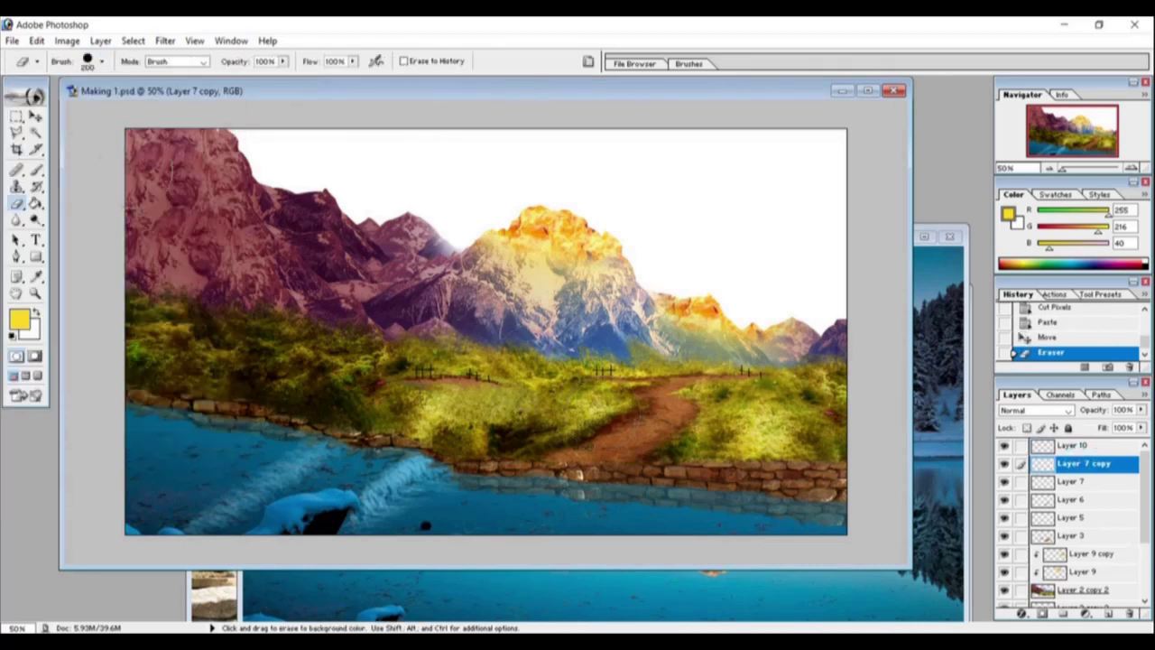
pyautogui.press('v')
pyautogui.press('Up')
# Step: Flip the Layer 10 fence piece horizontally and move it right of the path
pyautogui.hotkey('alt', ']')
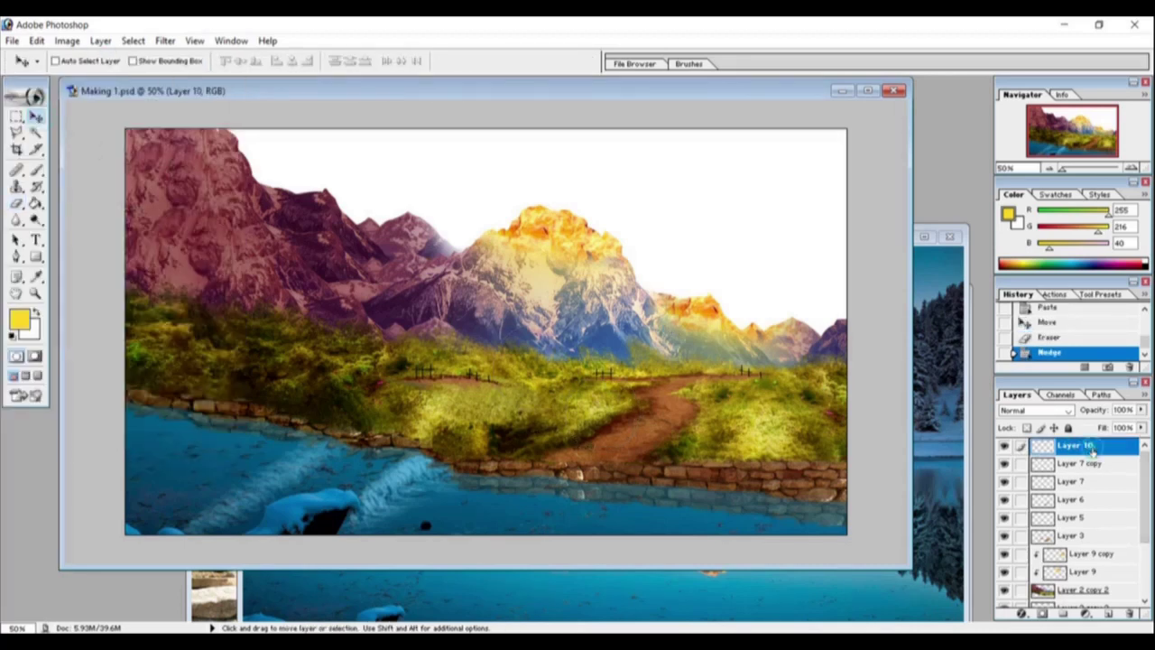
pyautogui.hotkey('ctrl', 't')
pyautogui.press('Return')
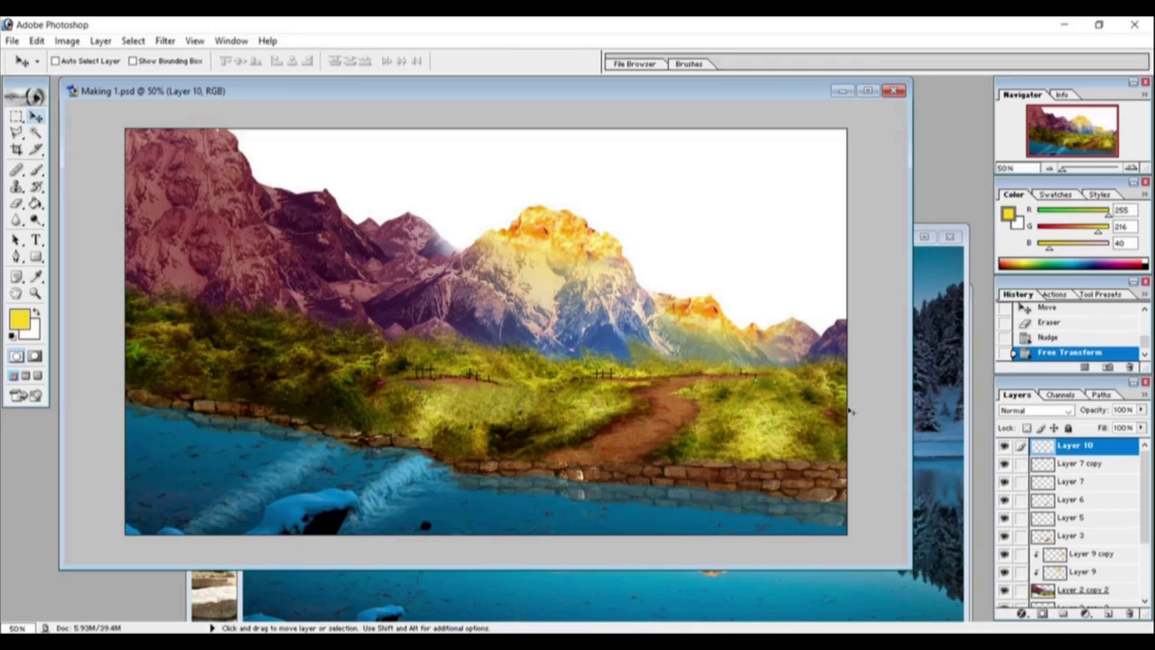
pyautogui.click(36, 40)
pyautogui.click(281, 492)
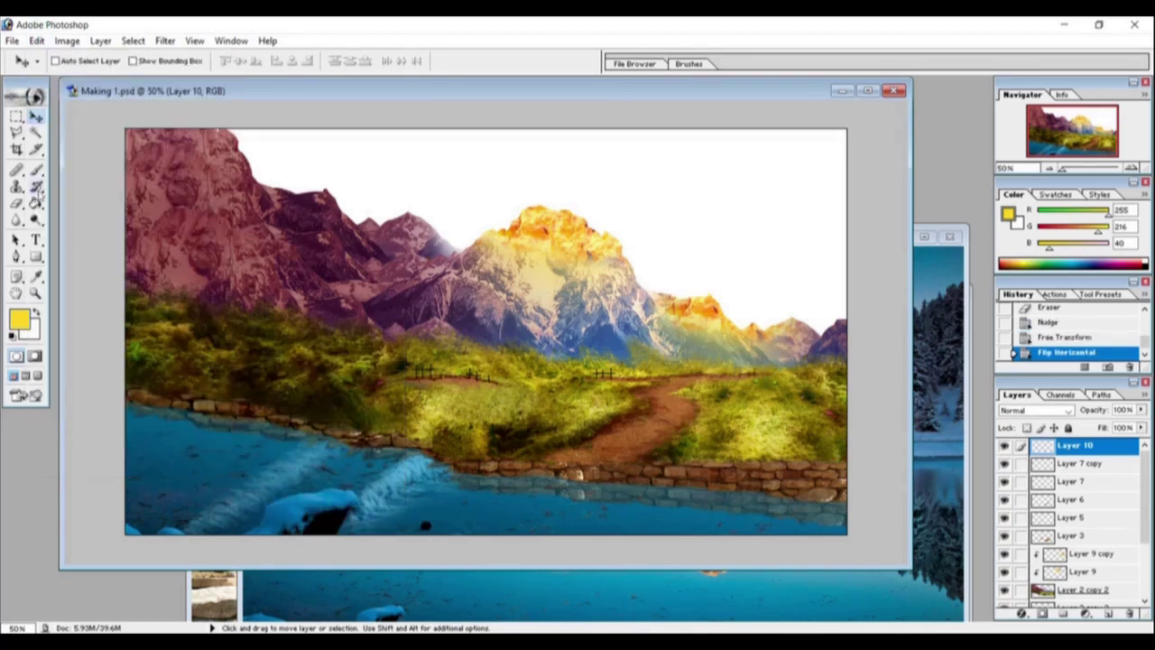
pyautogui.moveTo(735, 379); pyautogui.dragTo(794, 443)
pyautogui.hotkey('ctrl', 't')
pyautogui.press('Return')
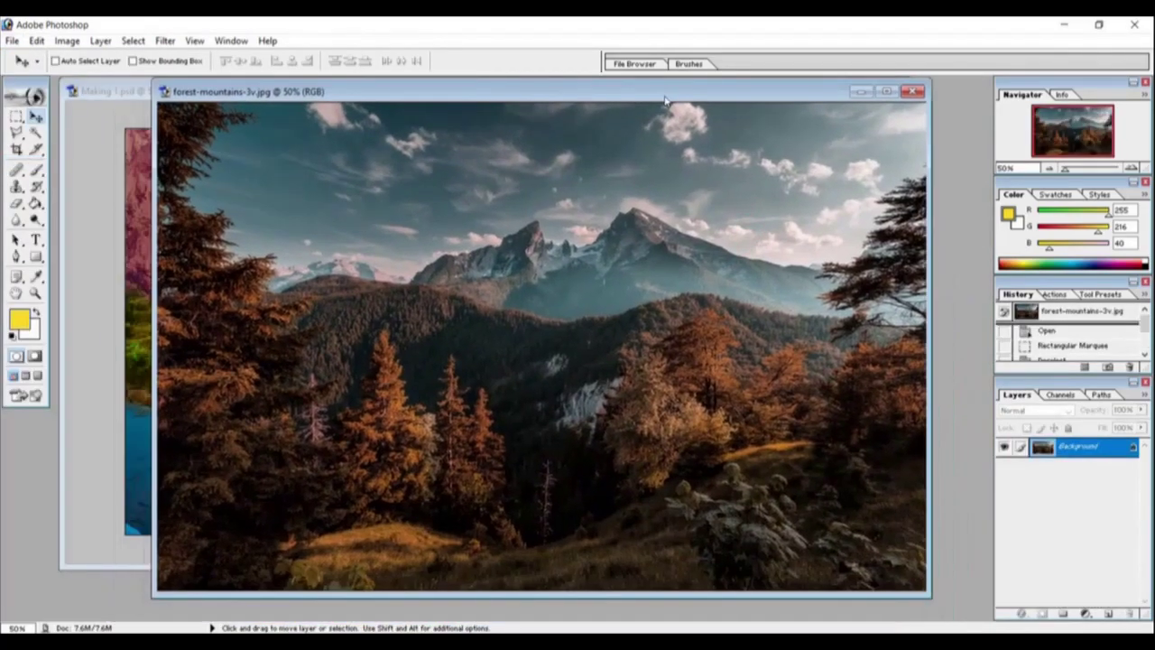
# Step: Start a Polygonal Lasso outline of a pine tree in forest-mountains-3v.jpg
pyautogui.press('l')
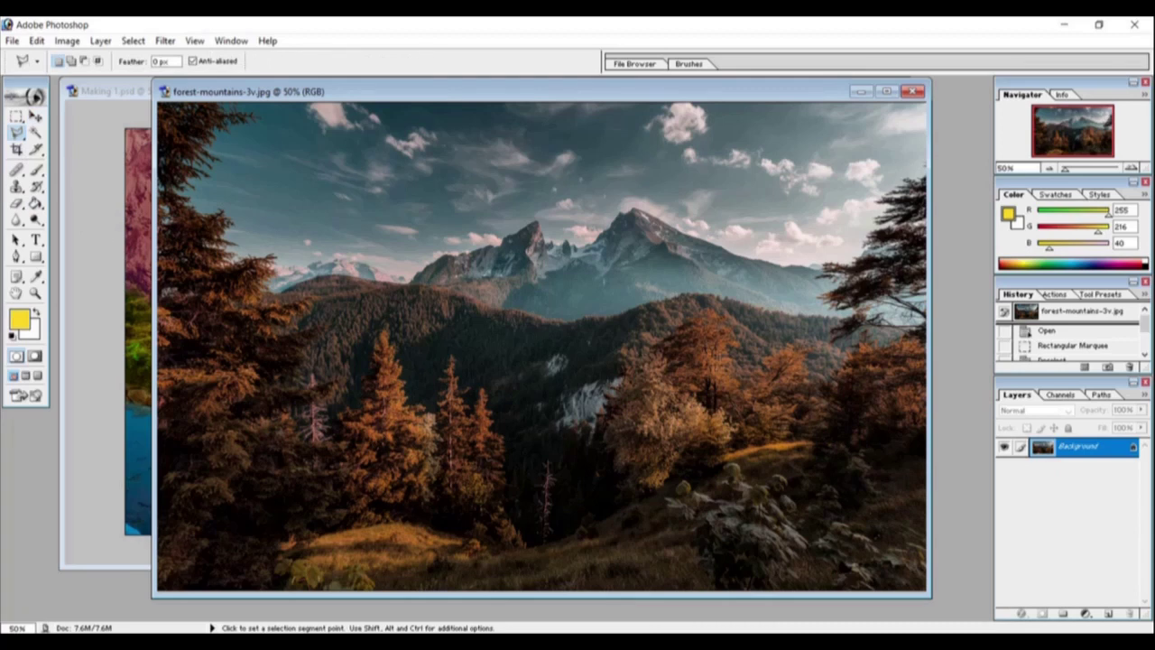
pyautogui.click(368, 503)
pyautogui.click(345, 455)
pyautogui.click(348, 426)
pyautogui.doubleClick(364, 407)
pyautogui.hotkey('ctrl', 'd')
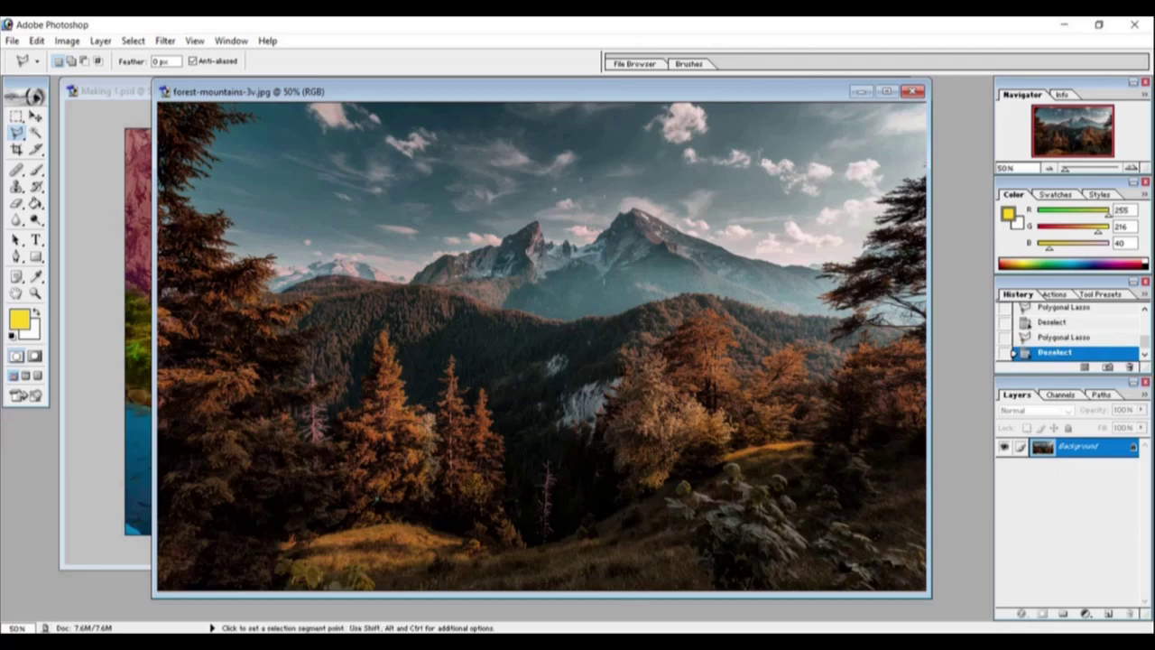
# Step: Trace the pine tree's right side, copy it, and paste it into Making 1.psd
pyautogui.click(379, 326)
pyautogui.click(414, 395)
pyautogui.click(431, 415)
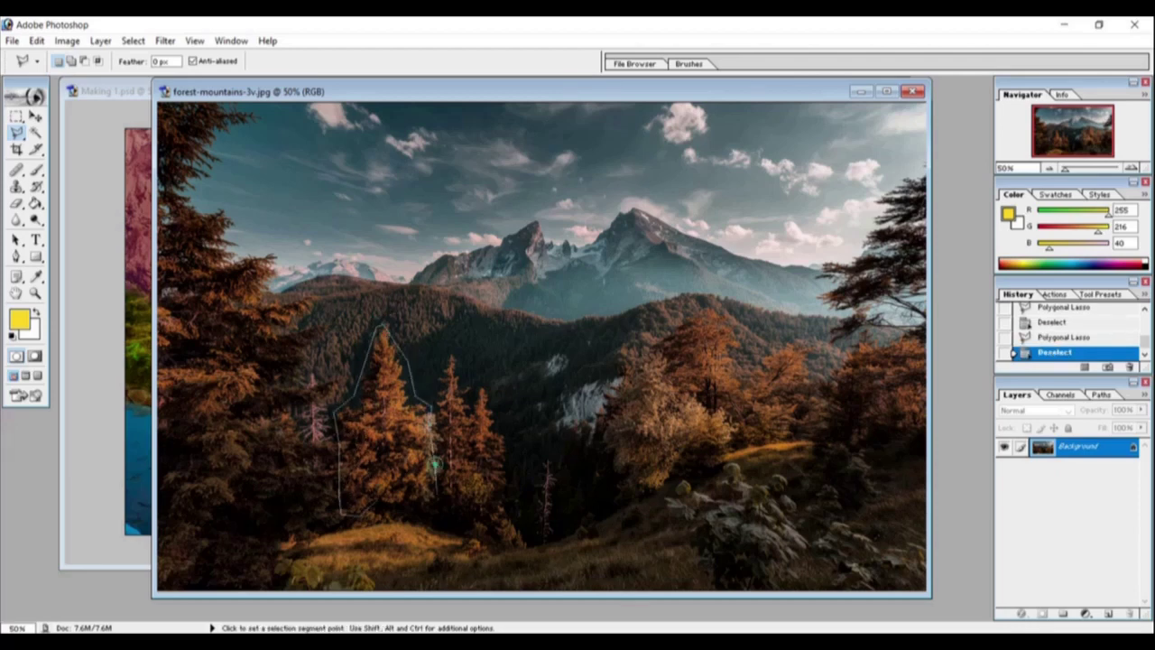
pyautogui.click(433, 498)
pyautogui.click(418, 517)
pyautogui.doubleClick(341, 513)
pyautogui.hotkey('ctrl', 'c')
pyautogui.click(99, 379)
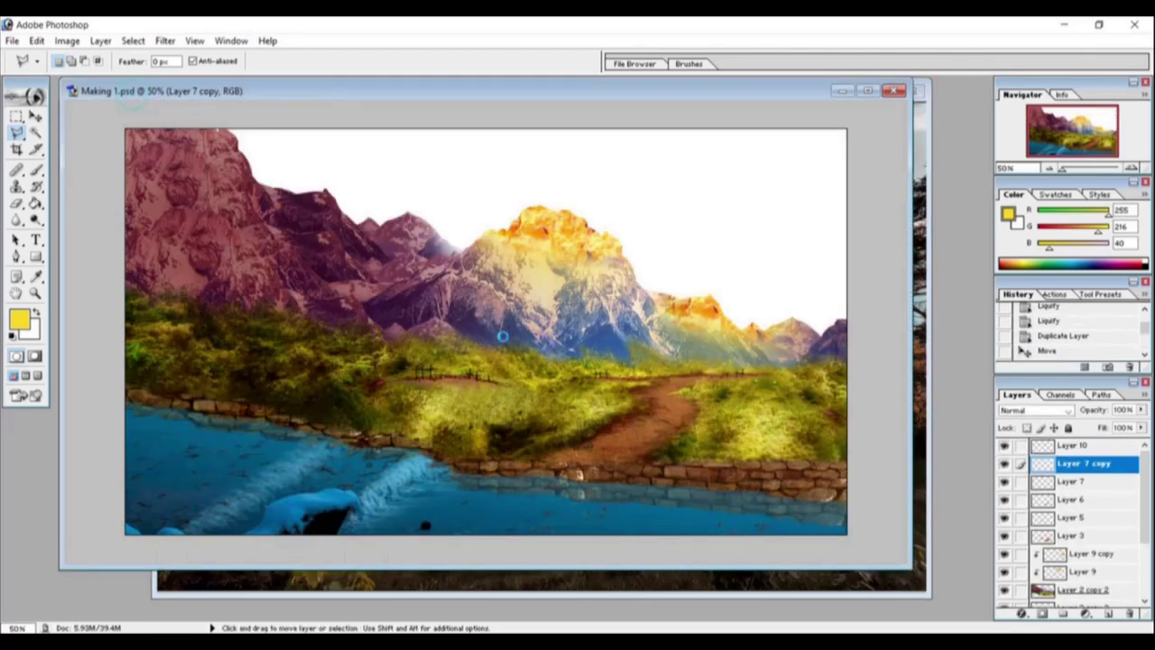
pyautogui.hotkey('ctrl', 'v')
# Step: Erase a patch of the tree's background with a textured eraser brush
pyautogui.press('e')
pyautogui.click(101, 60)
pyautogui.scroll(-5, 40, 270)
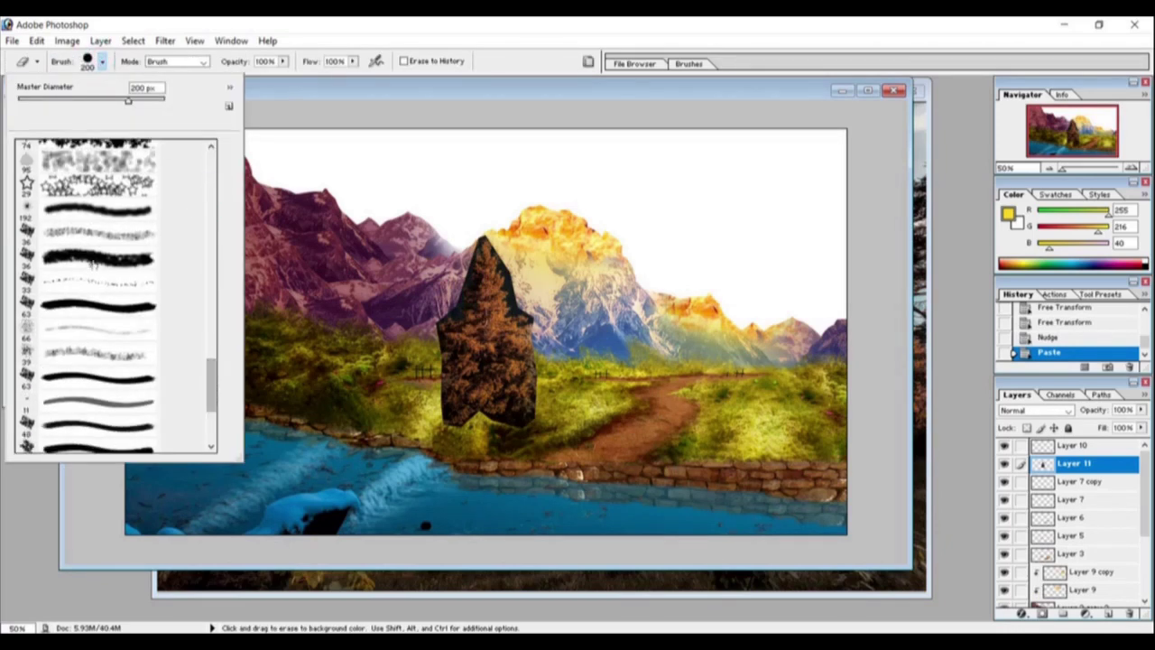
pyautogui.press('Return')
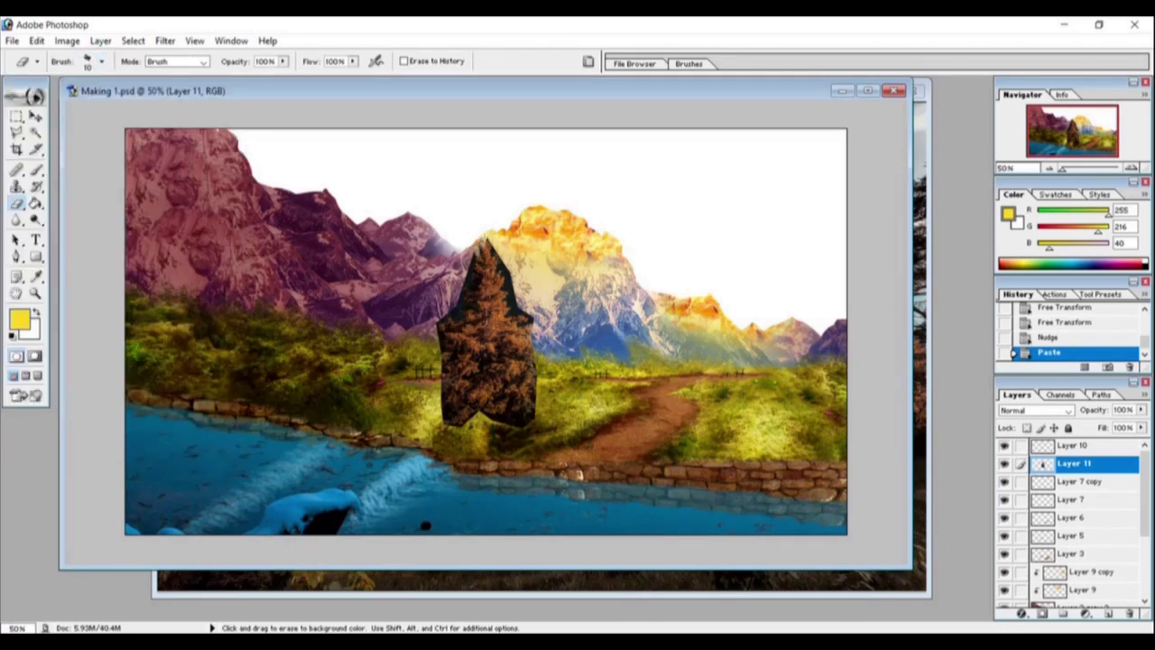
pyautogui.click(463, 240)
# Step: Erase leftover background around the tree top and trunk base with a 48 px textured brush
pyautogui.click(101, 61)
pyautogui.click(90, 271)
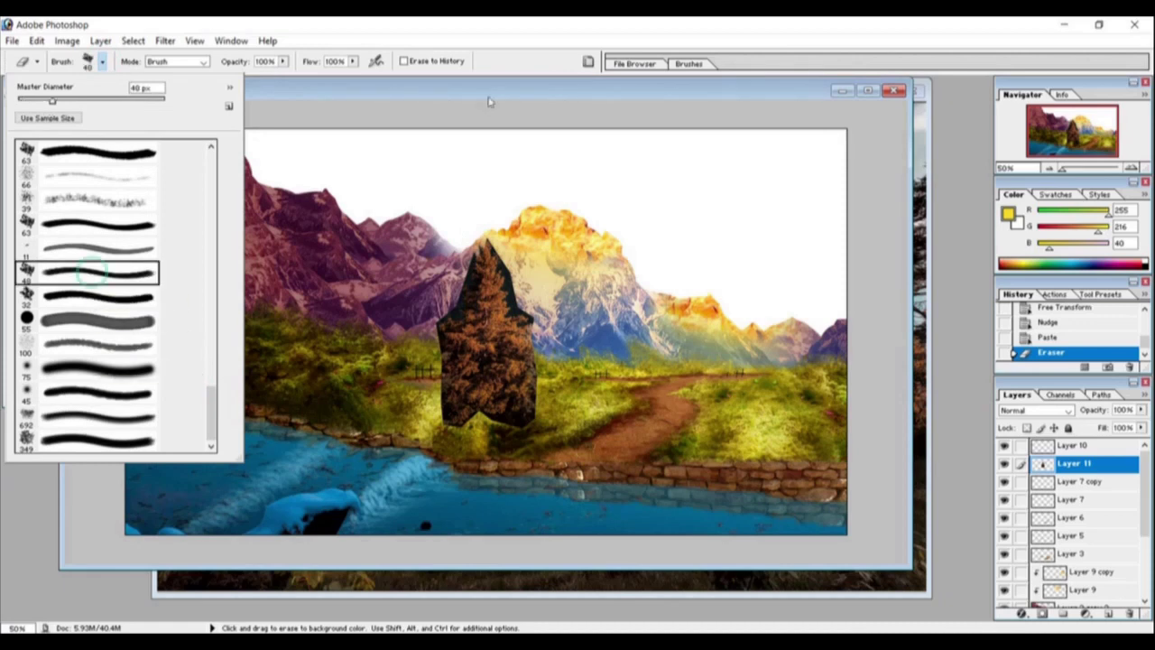
pyautogui.click(488, 102)
pyautogui.moveTo(548, 310)
pyautogui.mouseDown()
pyautogui.moveTo(514, 280)
pyautogui.moveTo(514, 290)
pyautogui.mouseUp()
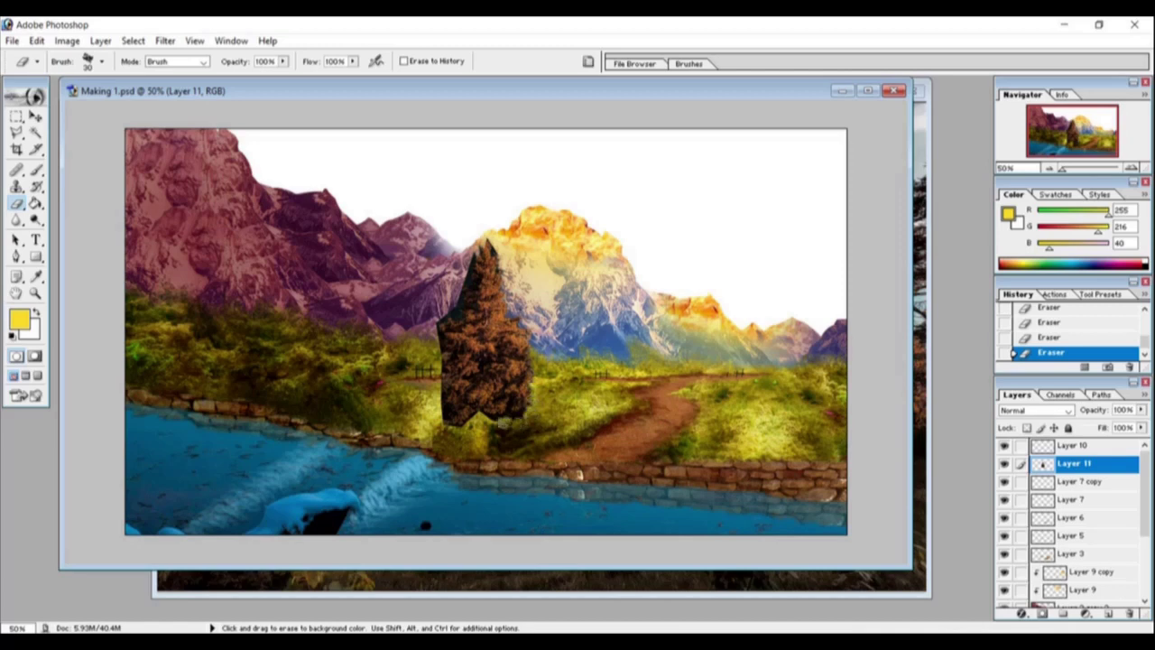
pyautogui.moveTo(497, 421); pyautogui.dragTo(475, 410)
pyautogui.click(101, 60)
pyautogui.doubleClick(124, 438)
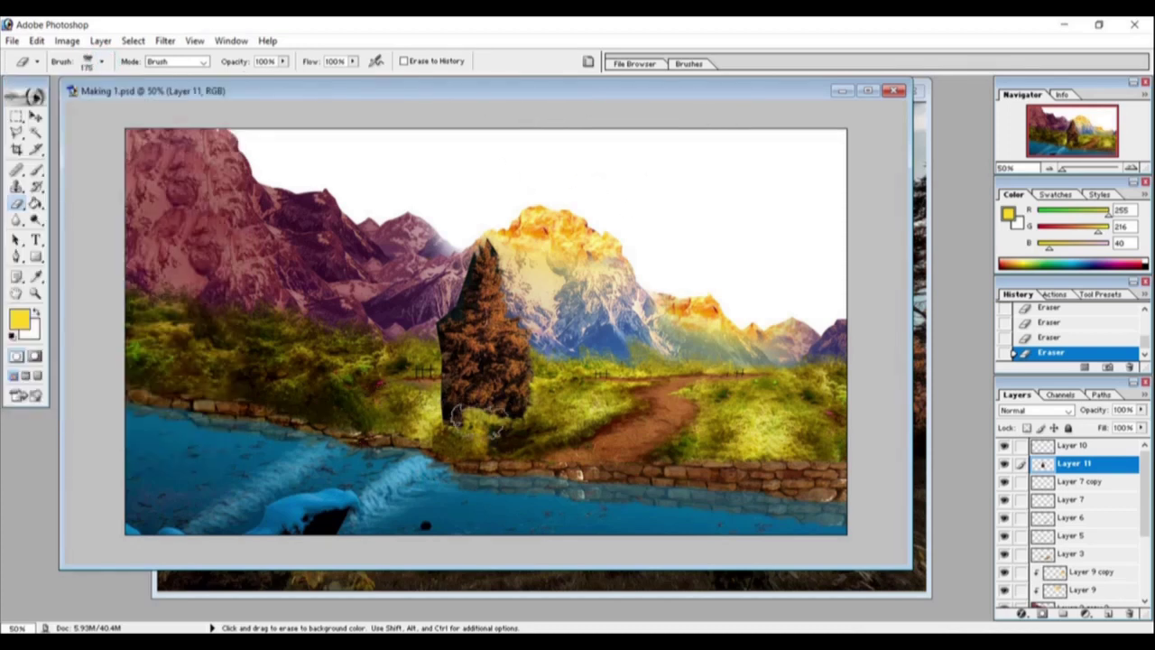
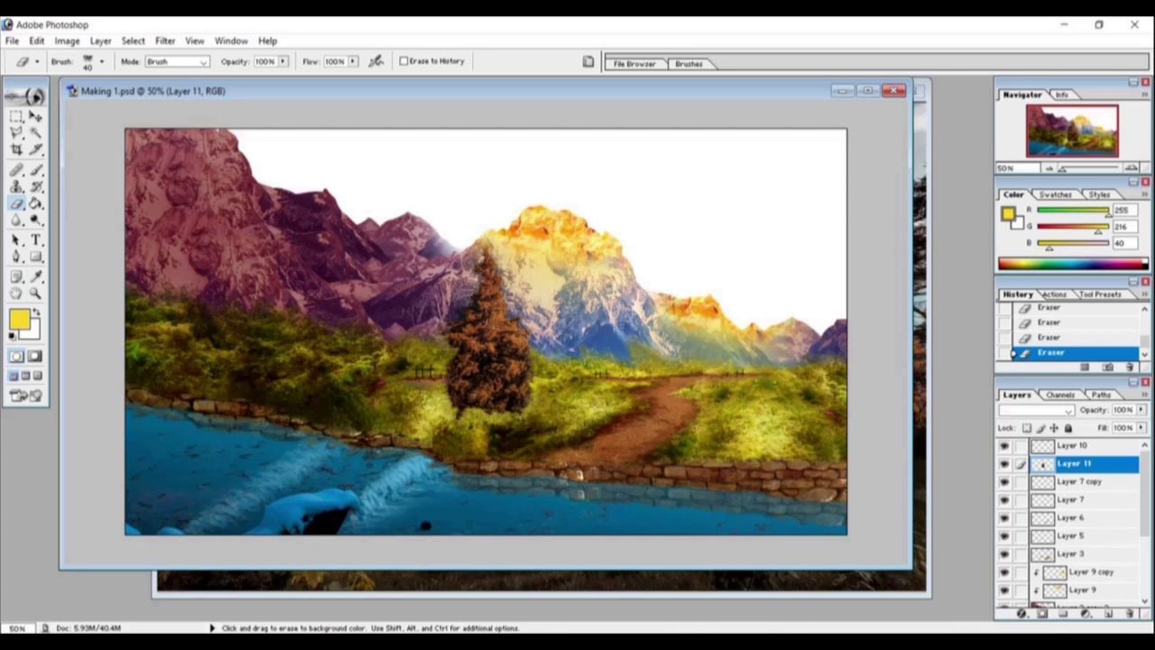
# Step: Move the tree to the left, rename Layer 11 to 'Tree' and hide it
pyautogui.press('v')
pyautogui.moveTo(487, 334); pyautogui.dragTo(198, 243)
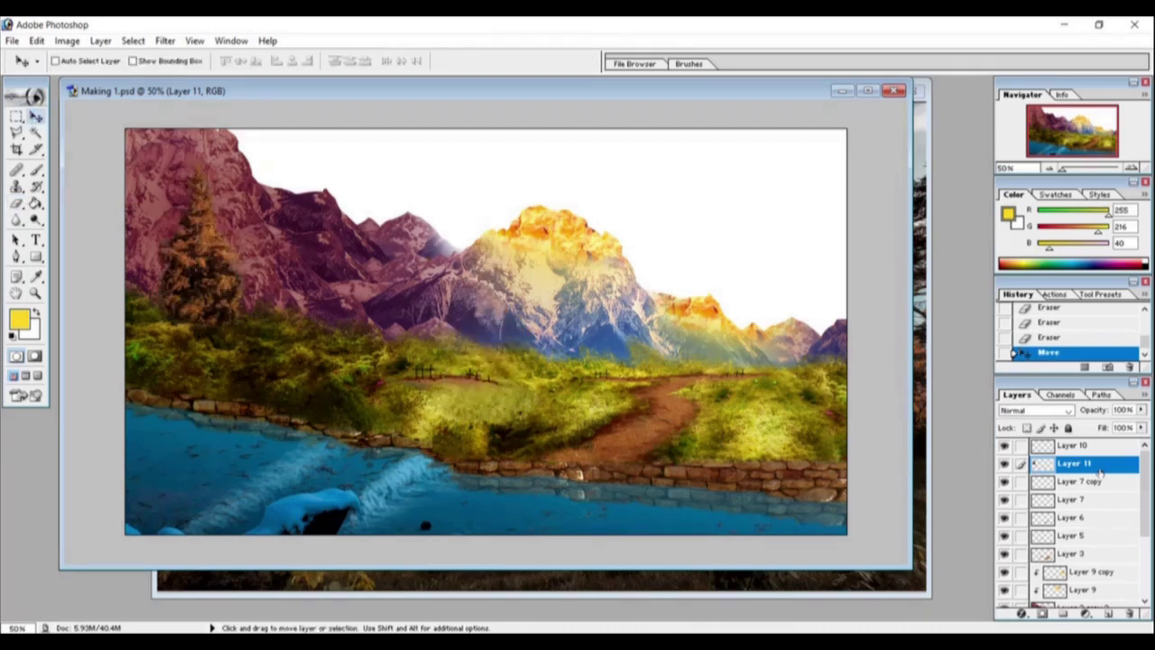
pyautogui.doubleClick(1084, 463)
pyautogui.press('Escape')
pyautogui.doubleClick(1069, 462)
pyautogui.write('Tree')
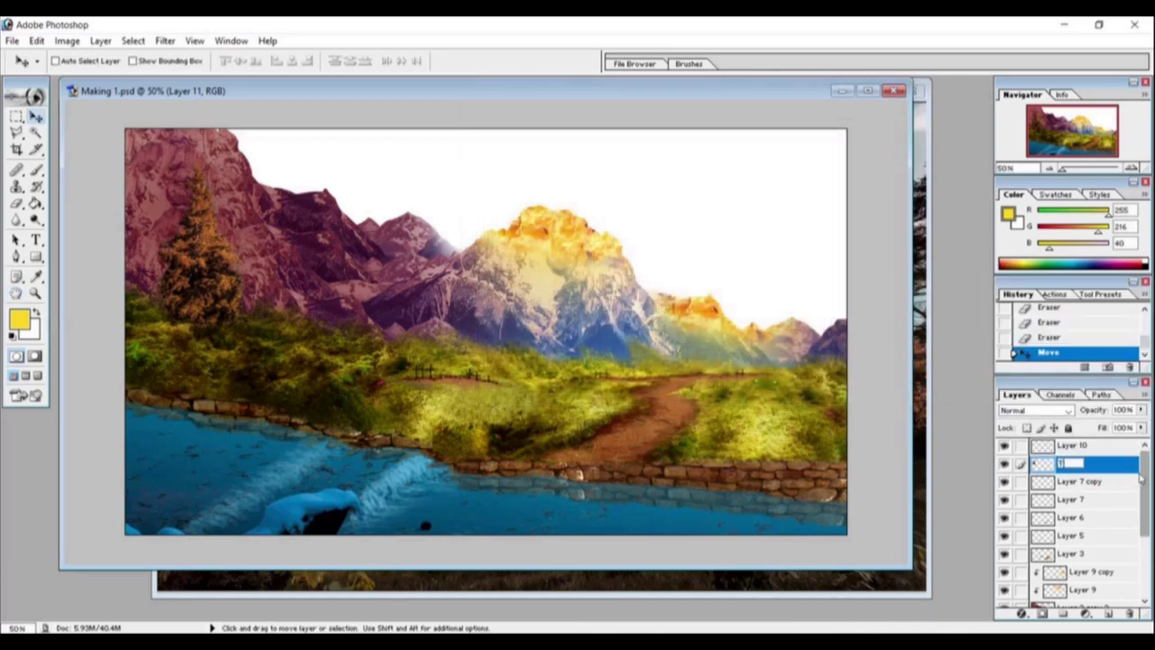
pyautogui.press('Return')
pyautogui.click(1004, 463)
# Step: Duplicate the Tree layer, scale the copy down and shift its hue to green
pyautogui.rightClick(1071, 464)
pyautogui.press('Return')
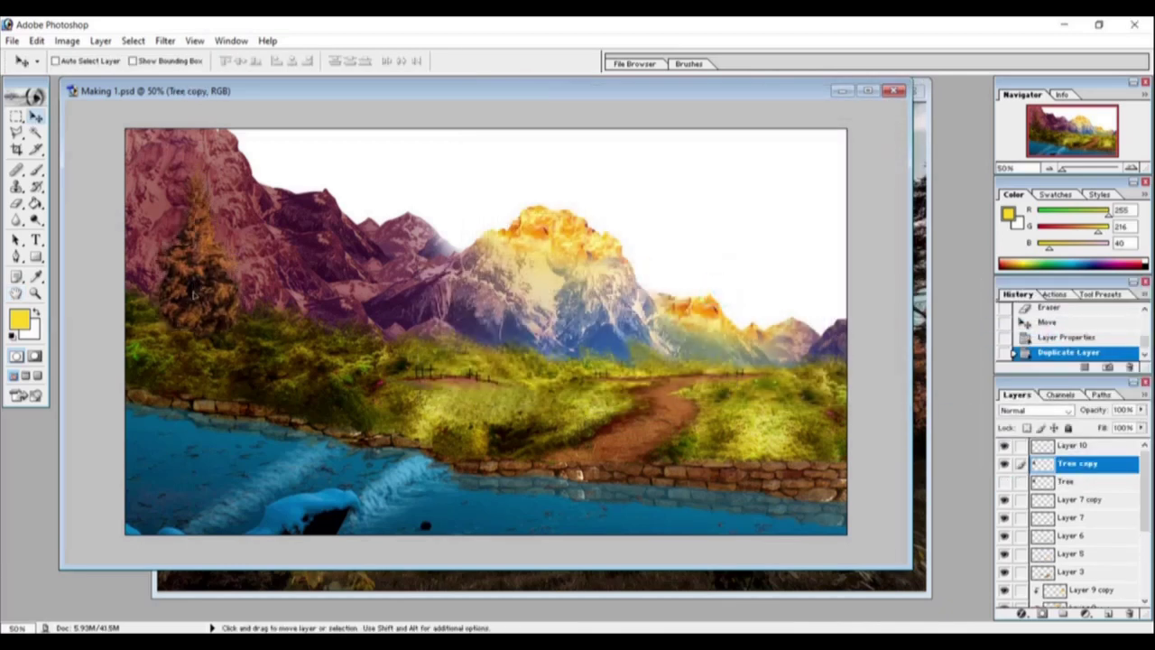
pyautogui.hotkey('ctrl', 't')
pyautogui.press('Return')
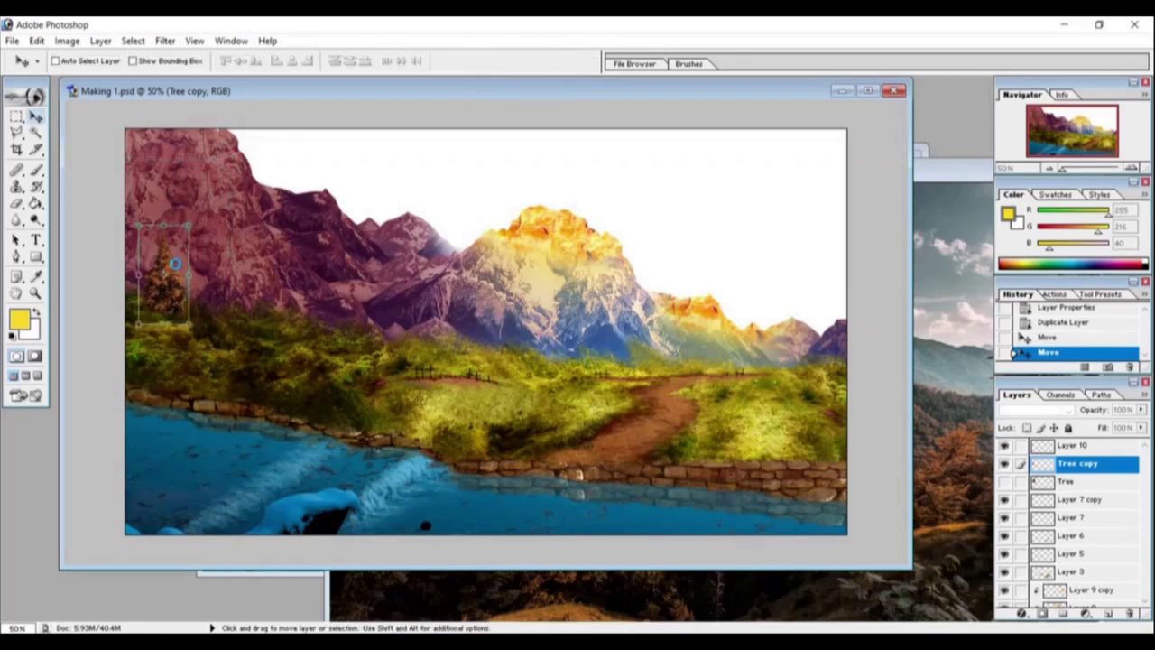
pyautogui.hotkey('ctrl', 'u')
pyautogui.moveTo(770, 171)
pyautogui.mouseDown()
pyautogui.moveTo(808, 171)
pyautogui.moveTo(723, 202)
pyautogui.mouseUp()
pyautogui.press('Return')
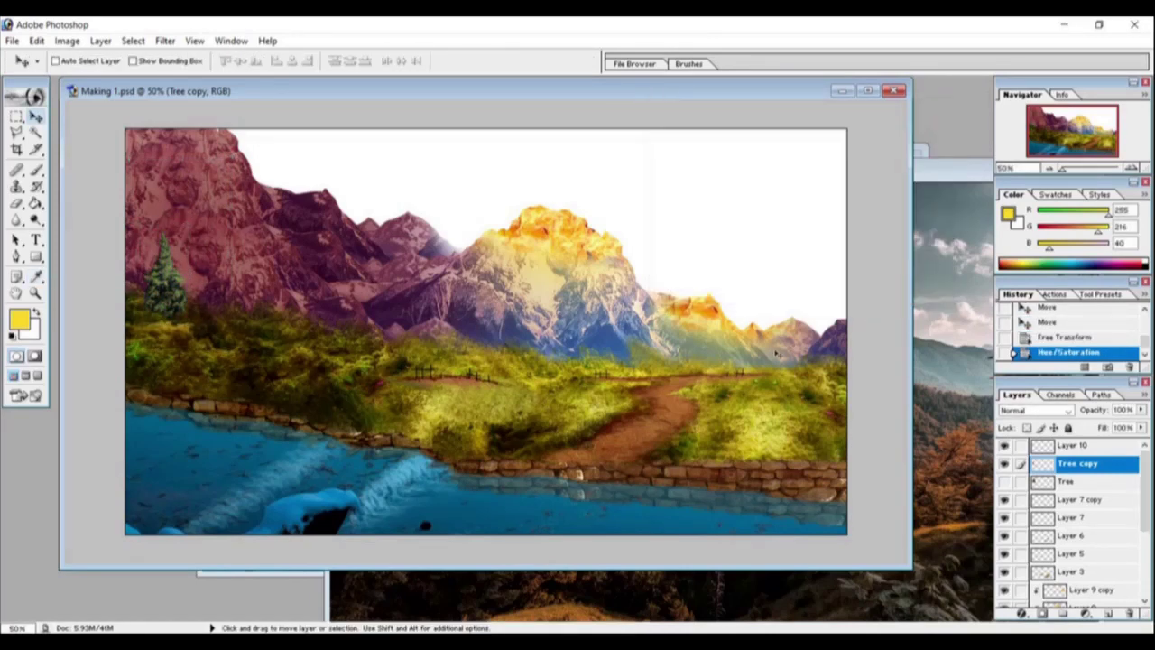
pyautogui.rightClick(1083, 465)
pyautogui.click(792, 90)
# Step: Set the foreground colour to black and add a new layer below Tree copy
pyautogui.hotkey('ctrl', 'alt', '0')
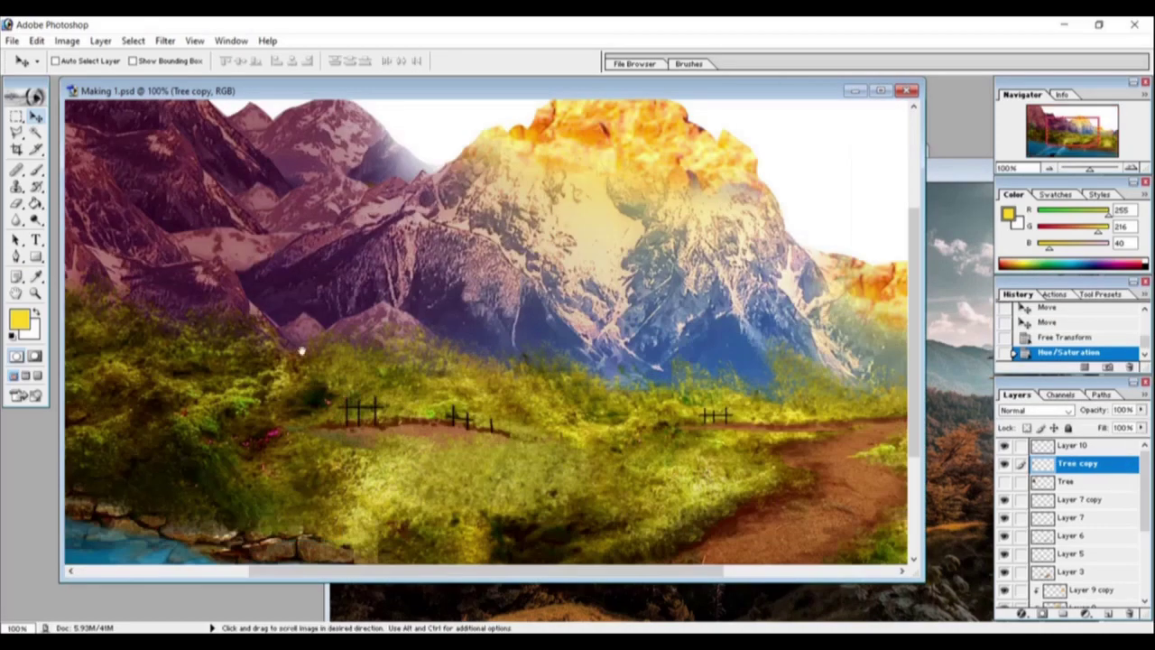
pyautogui.press('i')
pyautogui.click(19, 318)
pyautogui.click(621, 519)
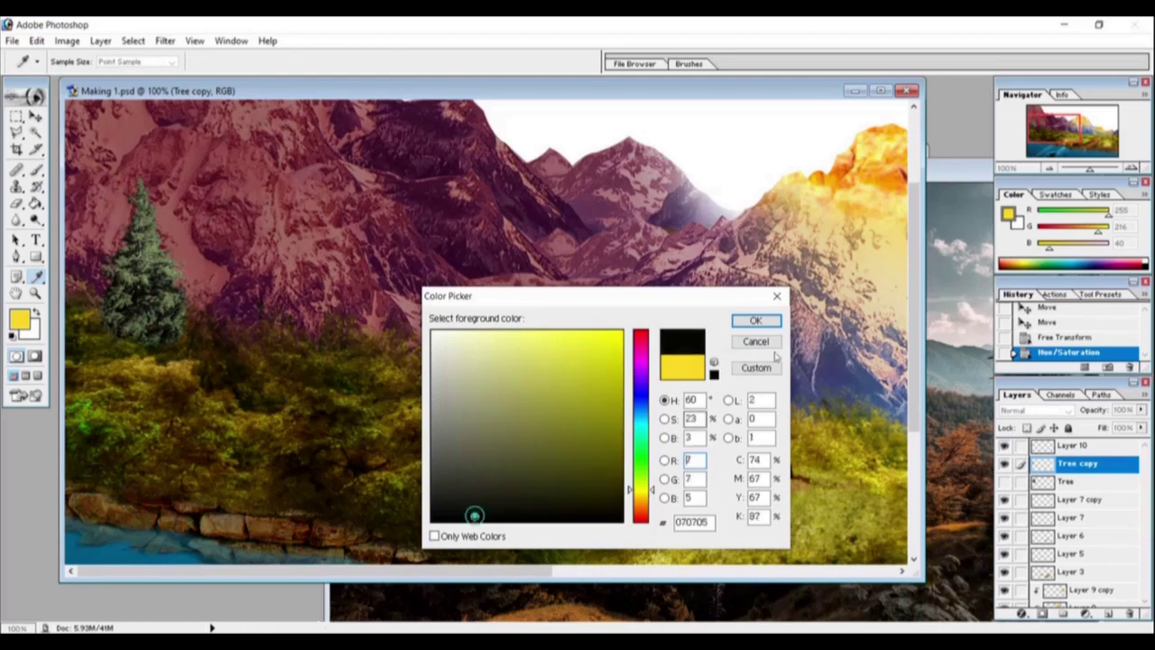
pyautogui.click(755, 321)
pyautogui.press('b')
pyautogui.hotkey('ctrl', 'shift', 'alt', 'n')
pyautogui.hotkey('ctrl', '[')
# Step: Paint dark shadow around the pine's base with a small brush, then pick a textured brush
pyautogui.click(93, 60)
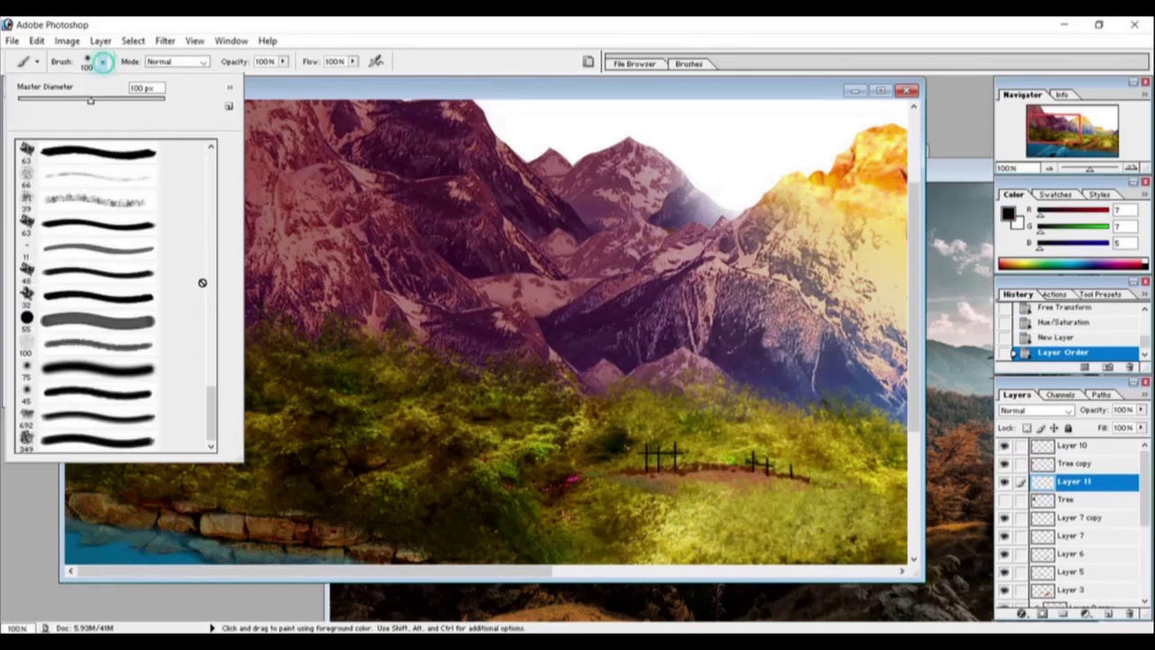
pyautogui.click(103, 406)
pyautogui.press('Return')
pyautogui.moveTo(118, 334); pyautogui.dragTo(130, 343)
pyautogui.moveTo(113, 338)
pyautogui.mouseDown()
pyautogui.moveTo(135, 348)
pyautogui.moveTo(109, 329)
pyautogui.mouseUp()
pyautogui.press('[')
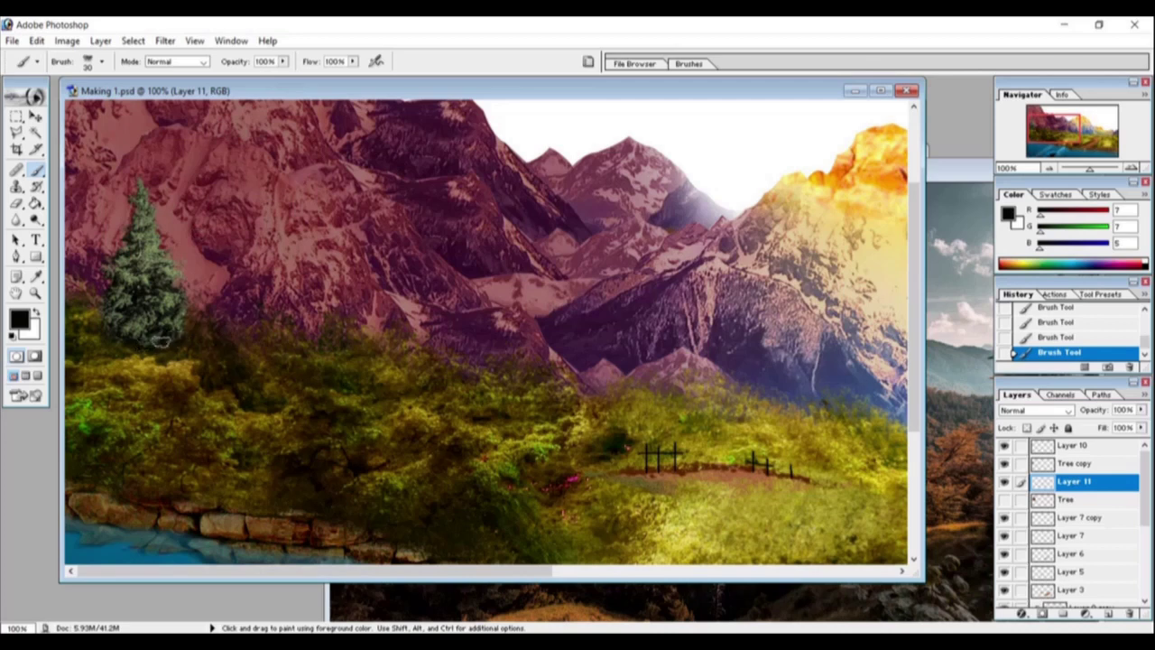
pyautogui.rightClick(113, 339)
pyautogui.scroll(-3, 90, 271)
pyautogui.click(90, 260)
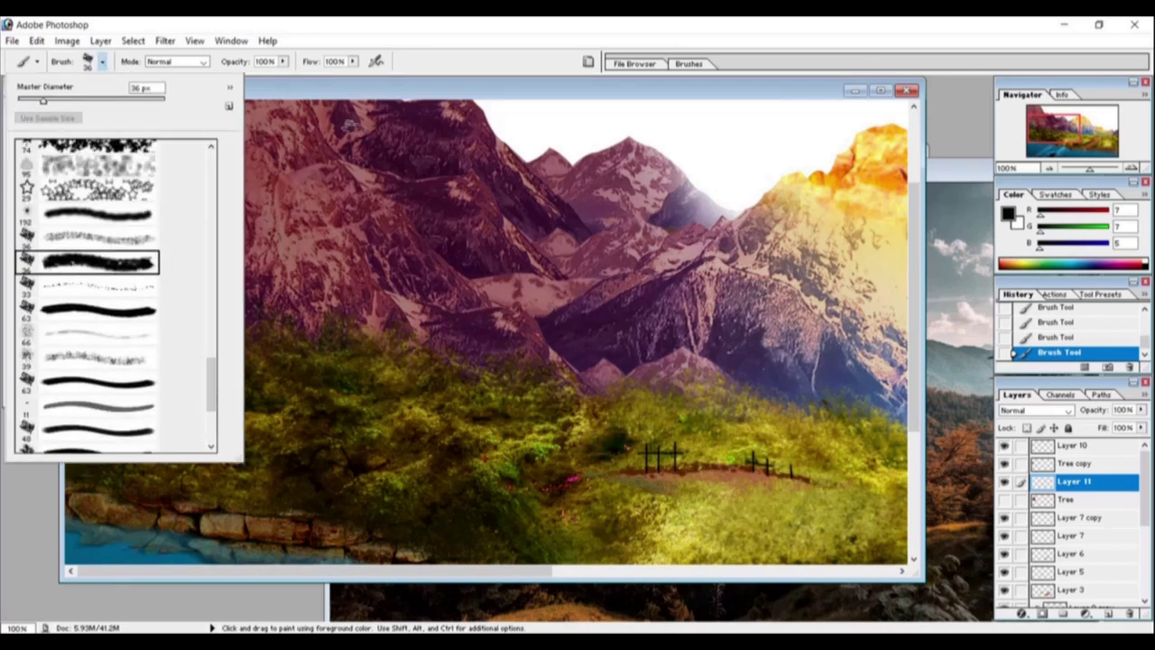
pyautogui.press('Return')
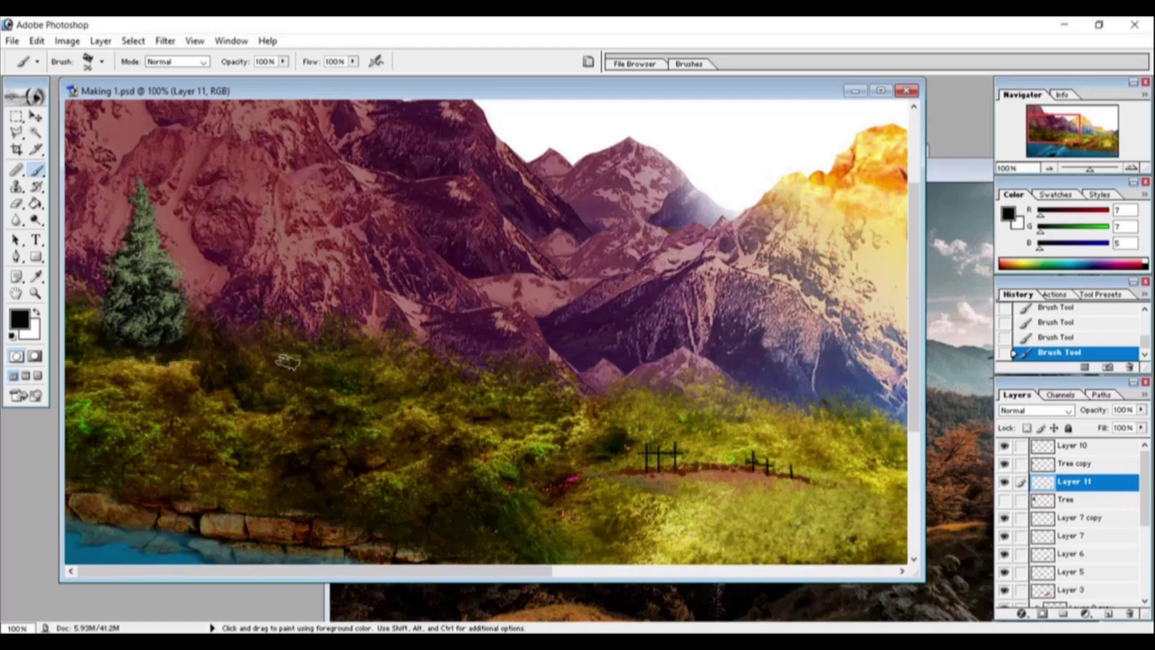
# Step: Clone Stamp grass texture over the pine's base on Layer 11
pyautogui.click(36, 117)
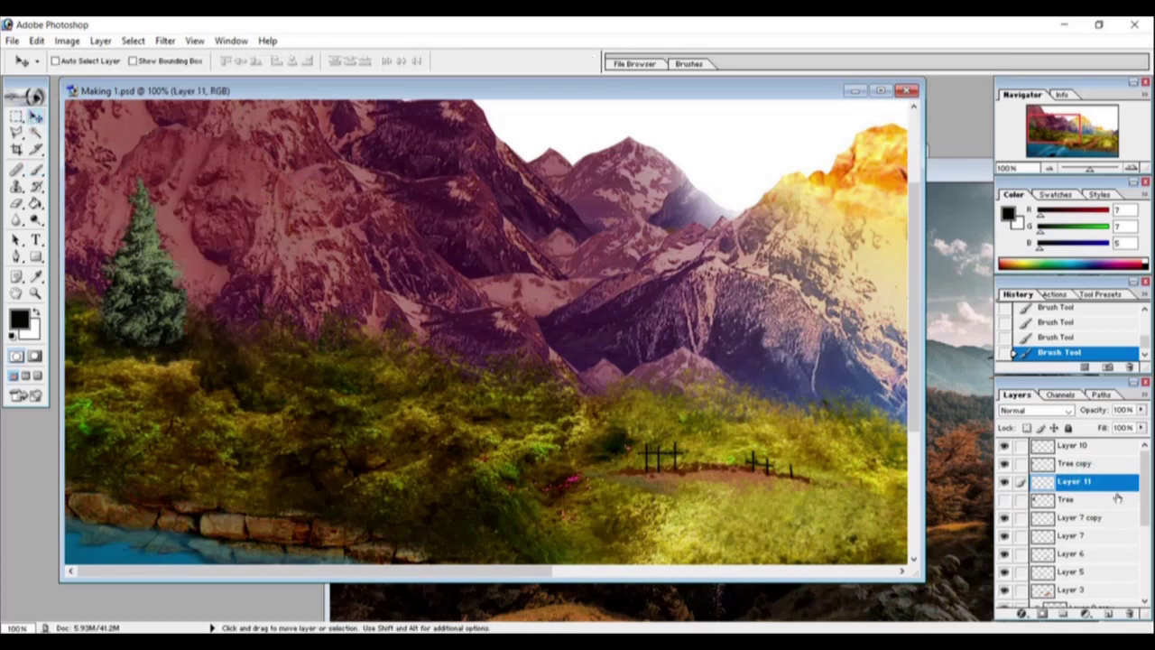
pyautogui.click(1074, 463)
pyautogui.click(16, 186)
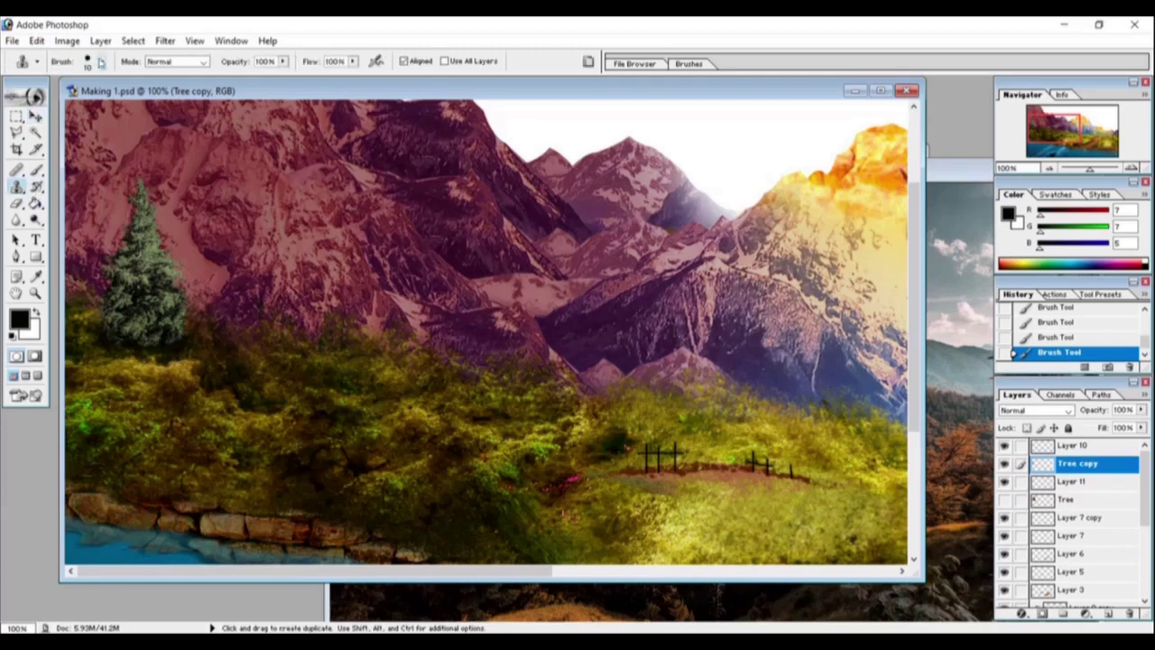
pyautogui.click(102, 61)
pyautogui.doubleClick(98, 417)
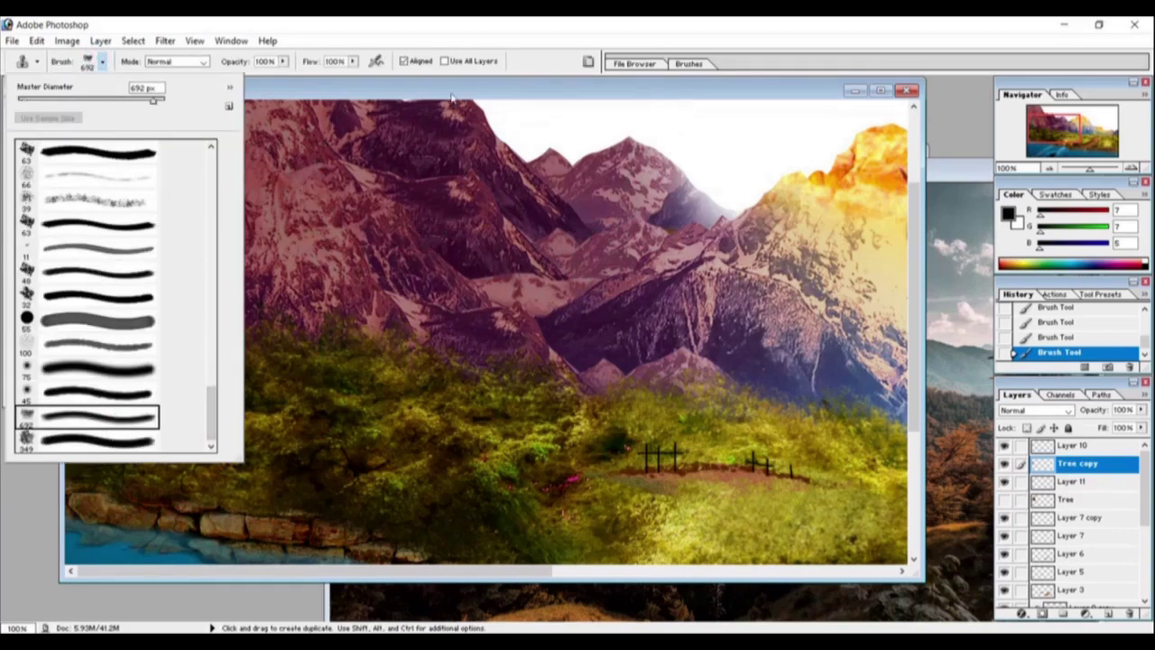
pyautogui.press('[')
pyautogui.press('[')
pyautogui.press('[')
pyautogui.click(1073, 481)
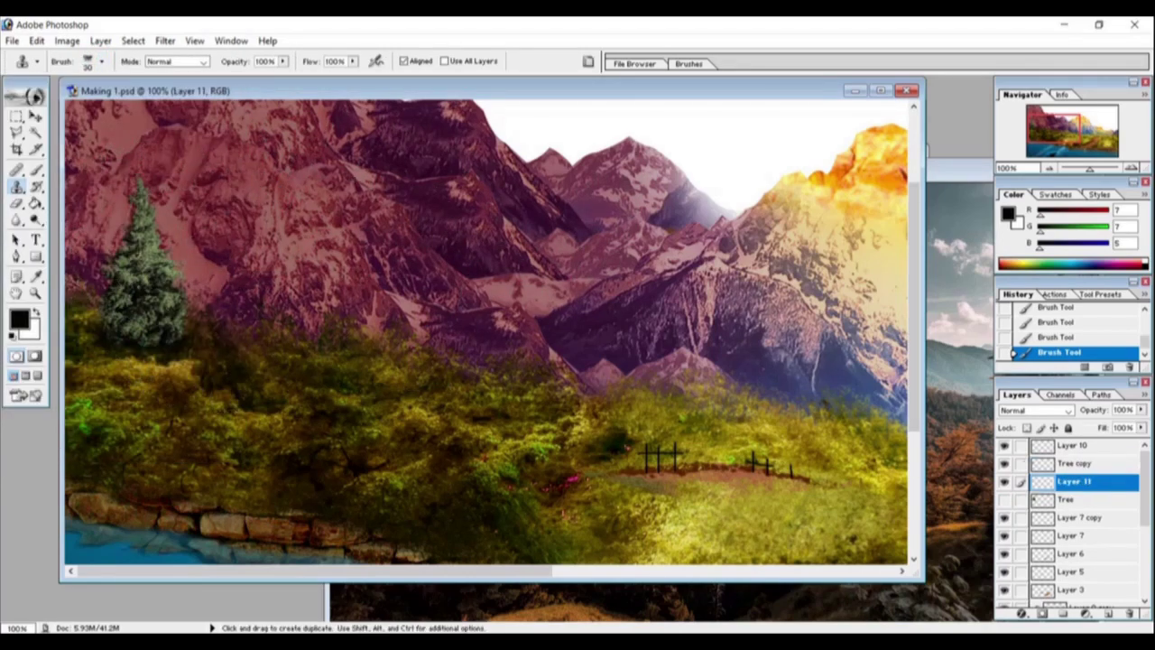
pyautogui.click(121, 339)
pyautogui.click(1073, 463)
pyautogui.keyDown('alt'); pyautogui.click(137, 331); pyautogui.keyUp('alt')
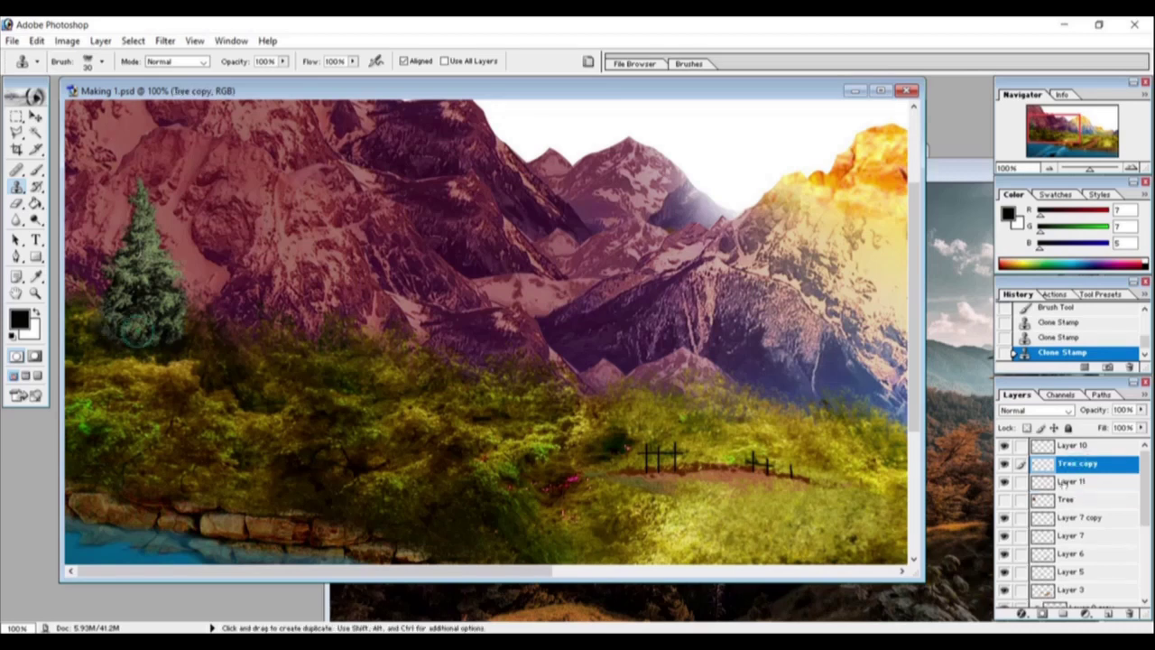
pyautogui.click(1073, 481)
pyautogui.click(91, 327)
# Step: Clone more grass around the tree base on the Layer 2 copy 2 grass layer
pyautogui.click(1074, 463)
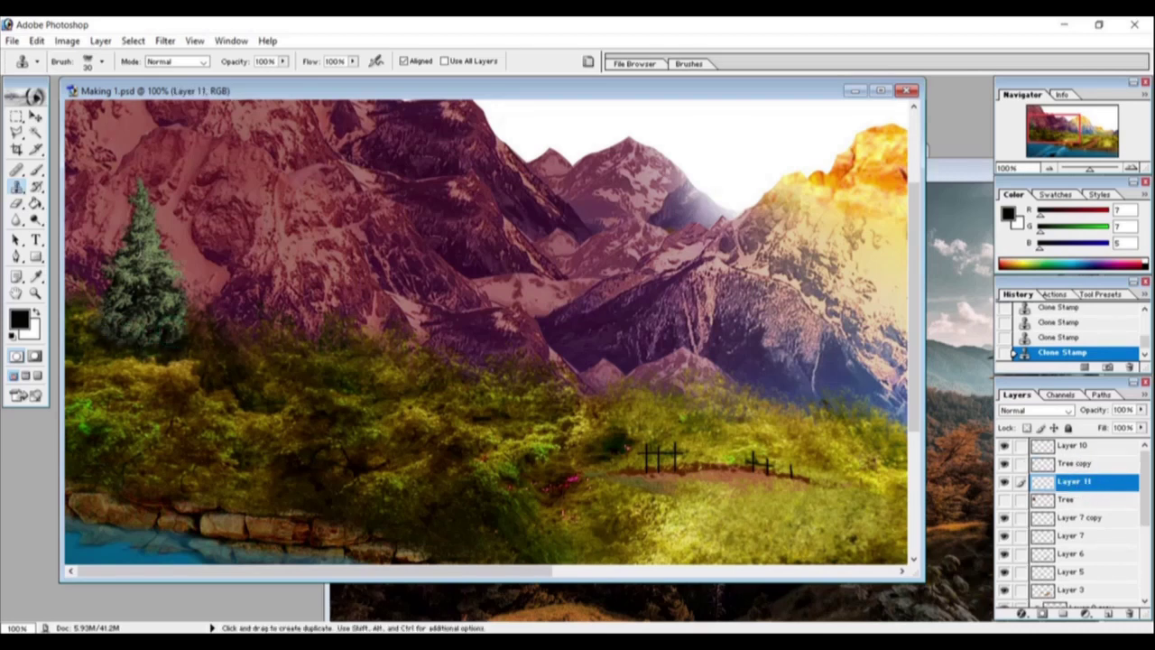
pyautogui.hotkey('alt', ']')
pyautogui.hotkey('alt', '[')
pyautogui.press('v')
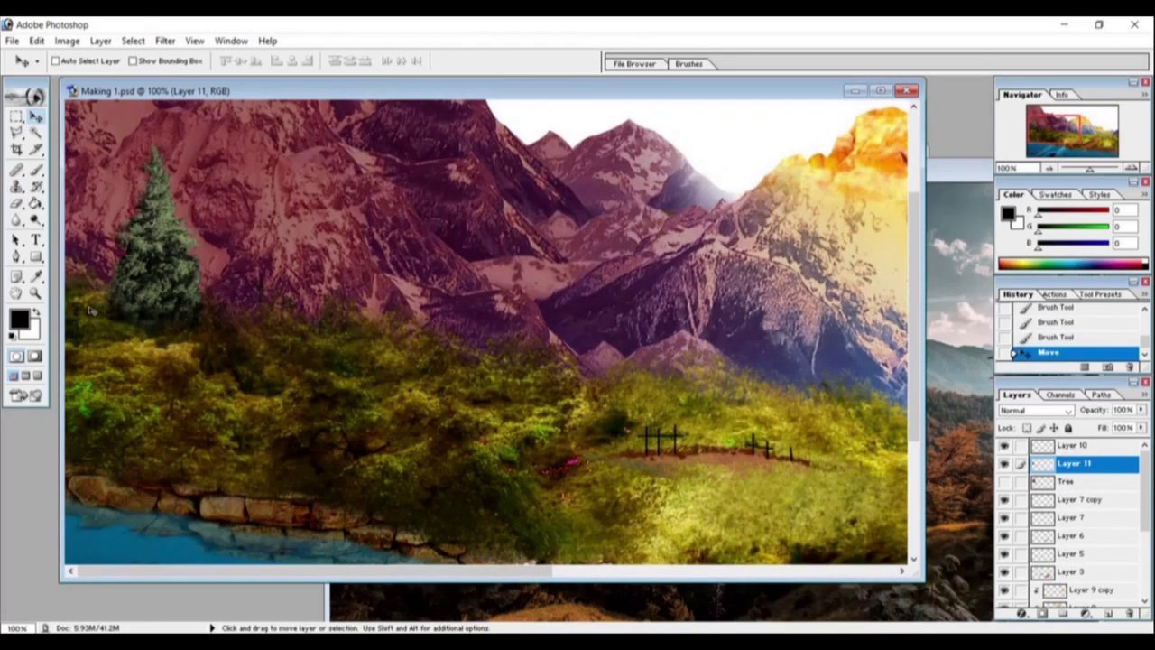
pyautogui.press('s')
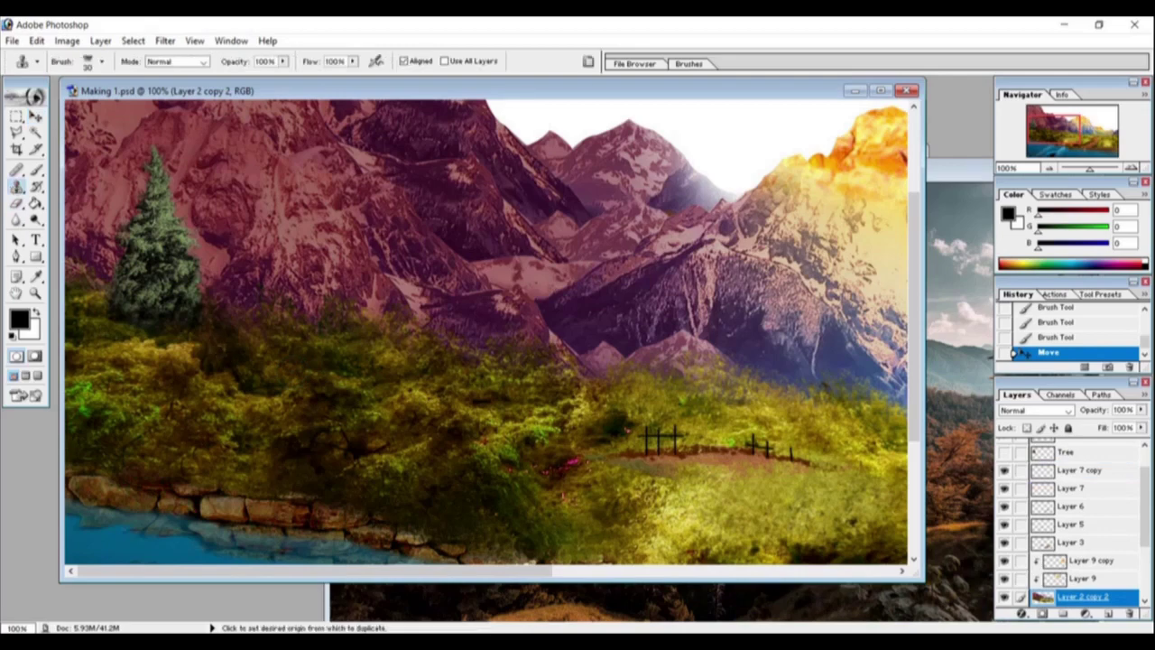
pyautogui.click(226, 343)
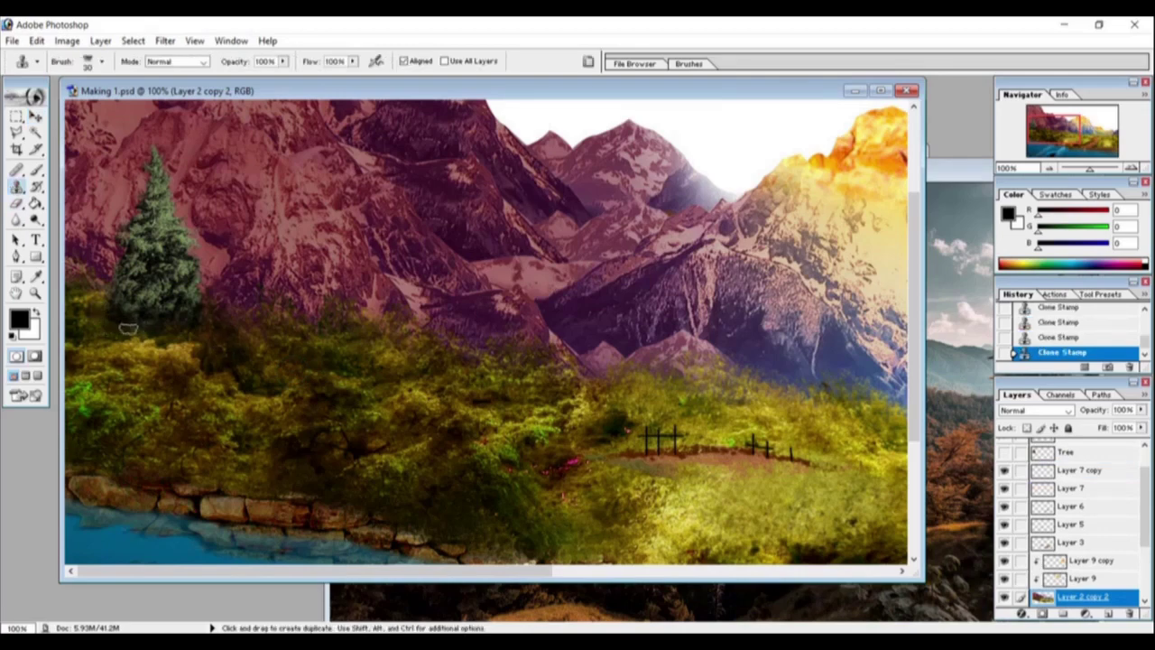
pyautogui.click(232, 345)
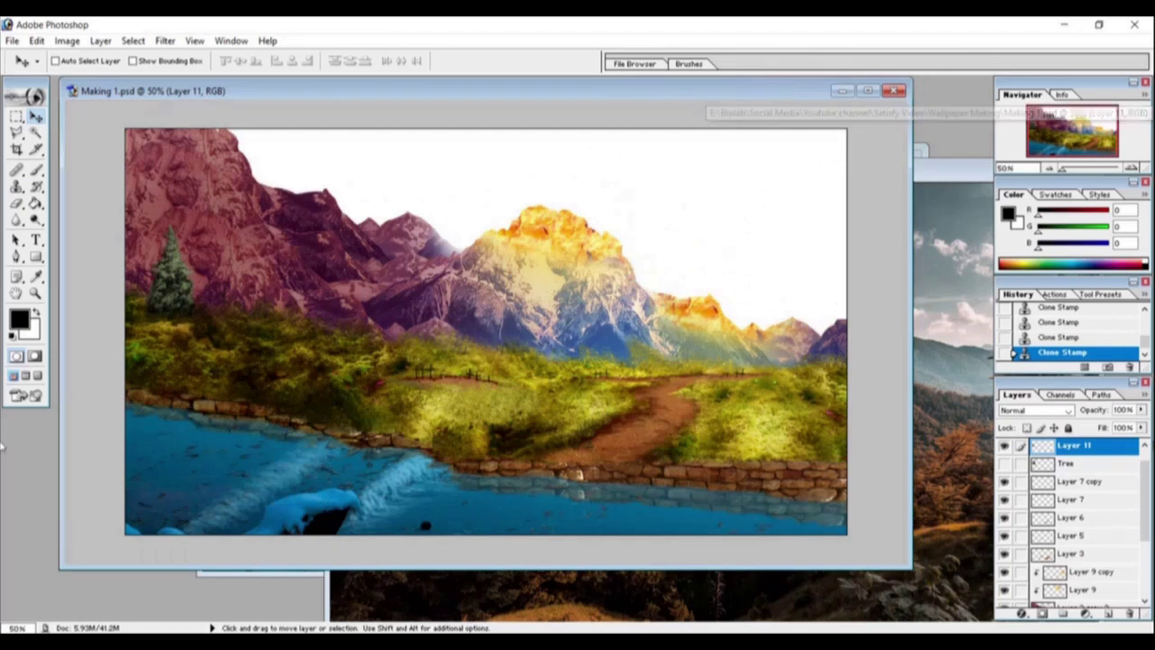
pyautogui.rightClick(1073, 444)
# Step: Place a duplicated pine beside the first, scale it and darken it with Levels
pyautogui.press('Return')
pyautogui.moveTo(171, 288)
pyautogui.mouseDown()
pyautogui.moveTo(258, 289)
pyautogui.moveTo(230, 307)
pyautogui.mouseUp()
pyautogui.hotkey('ctrl', 't')
pyautogui.press('Return')
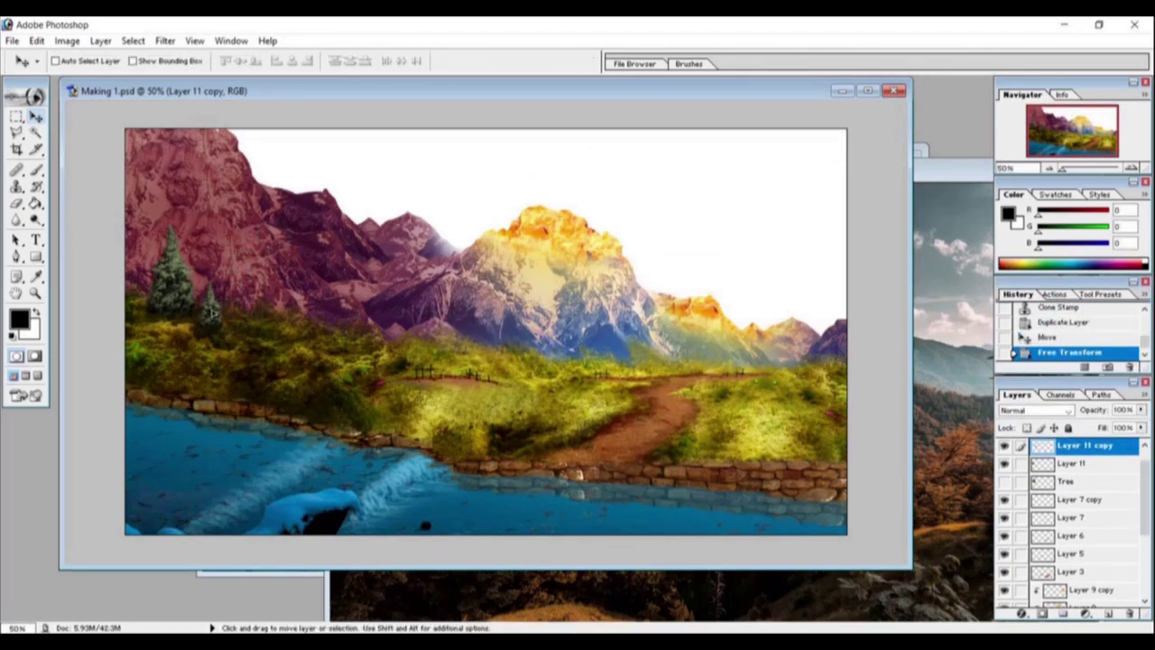
pyautogui.hotkey('ctrl', 'l')
pyautogui.moveTo(713, 343); pyautogui.dragTo(765, 348)
pyautogui.press('Return')
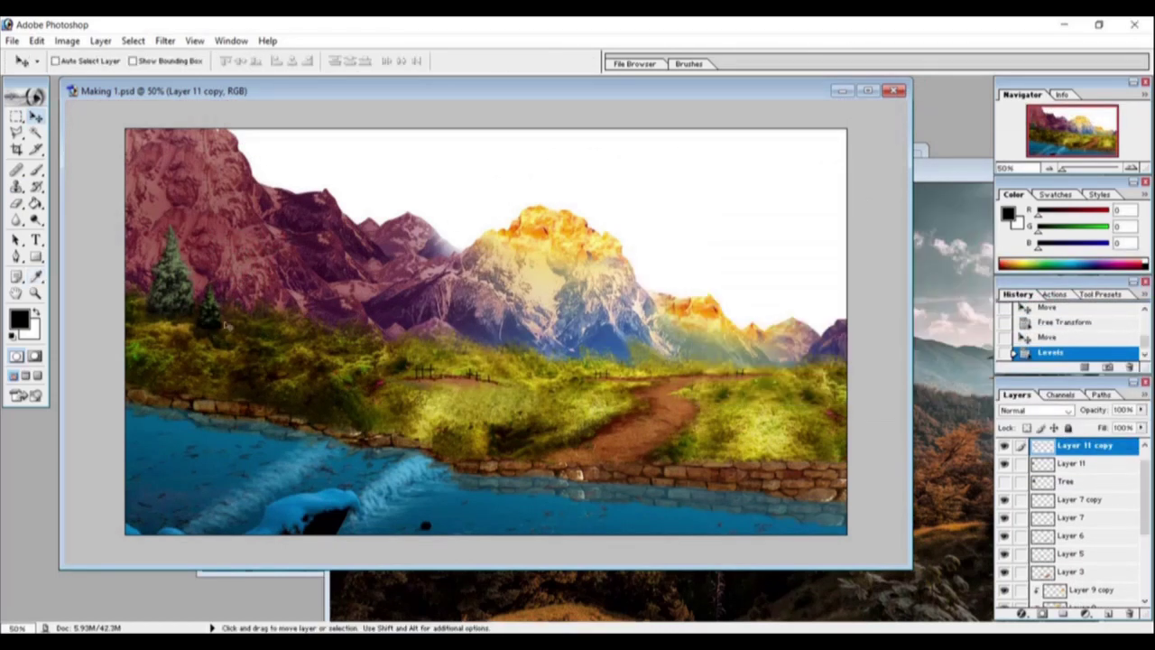
pyautogui.hotkey('ctrl', '+')
# Step: Blend the small tree's base into the grass with Clone Stamp after undoing an erase
pyautogui.press('e')
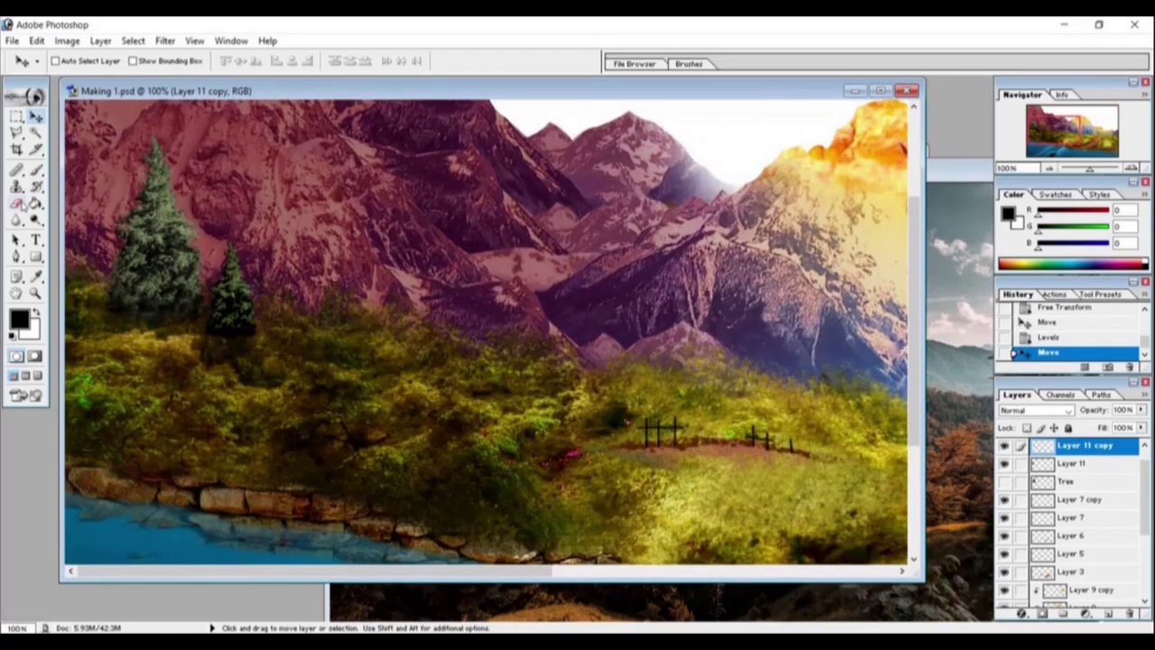
pyautogui.keyDown('ctrl'); pyautogui.click(226, 306); pyautogui.keyUp('ctrl')
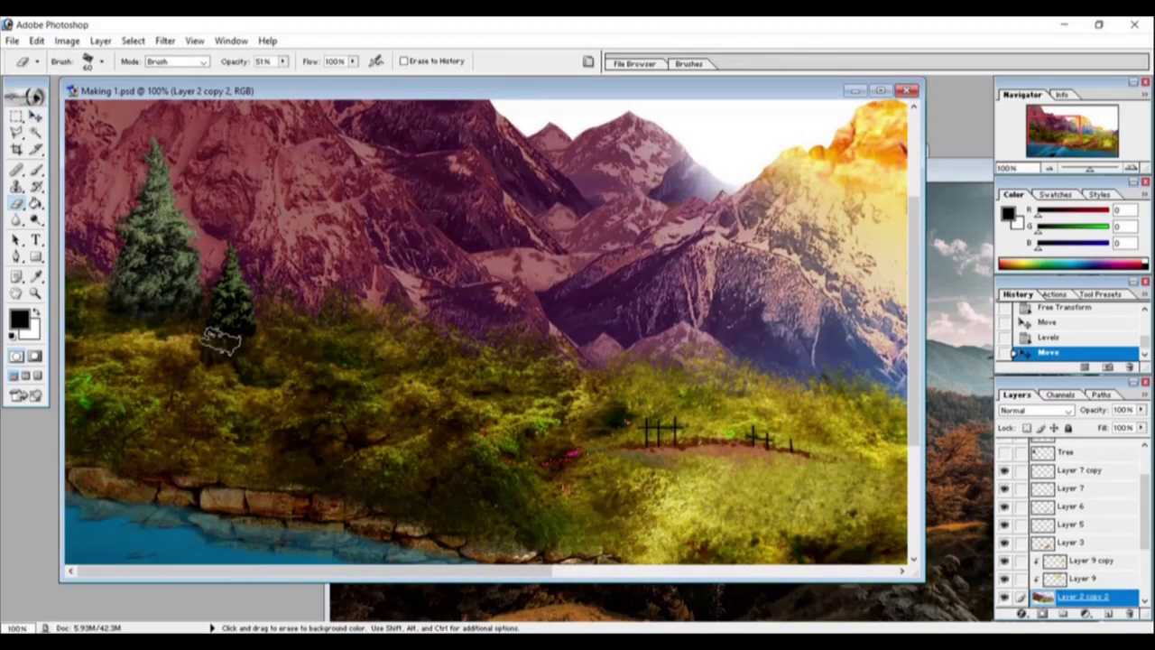
pyautogui.moveTo(213, 332); pyautogui.dragTo(257, 336)
pyautogui.hotkey('ctrl', 'alt', 'z')
pyautogui.hotkey('ctrl', 'alt', 'z')
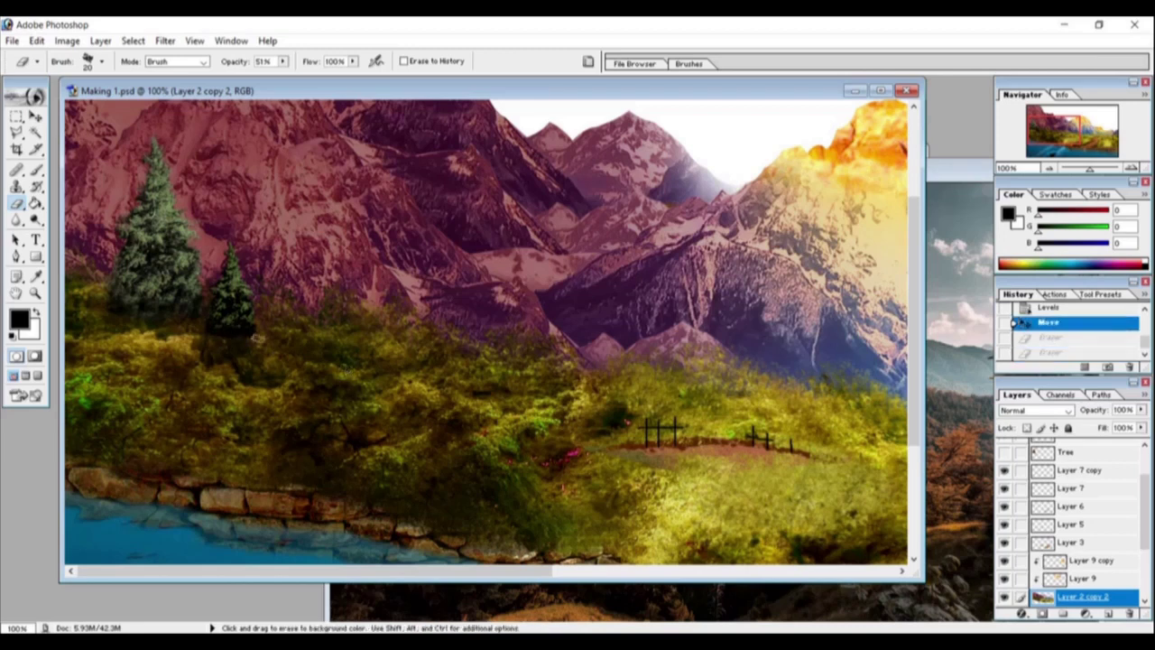
pyautogui.click(16, 186)
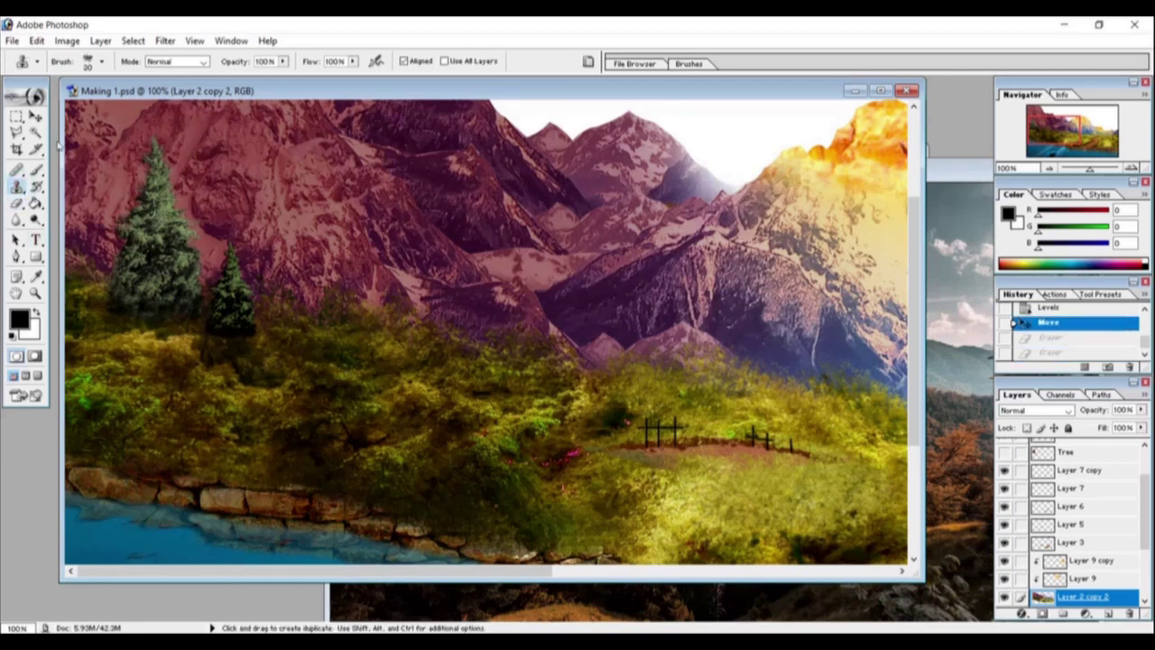
pyautogui.click(212, 332)
pyautogui.scroll(2, 1033, 525)
pyautogui.click(1067, 467)
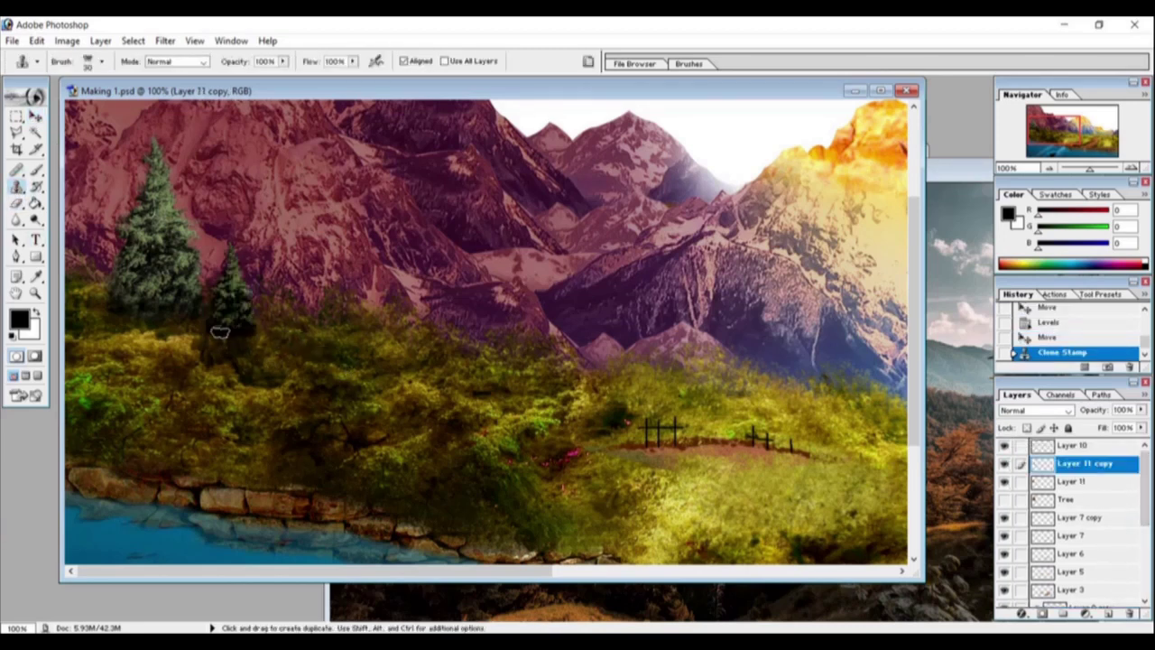
pyautogui.moveTo(217, 332); pyautogui.dragTo(242, 333)
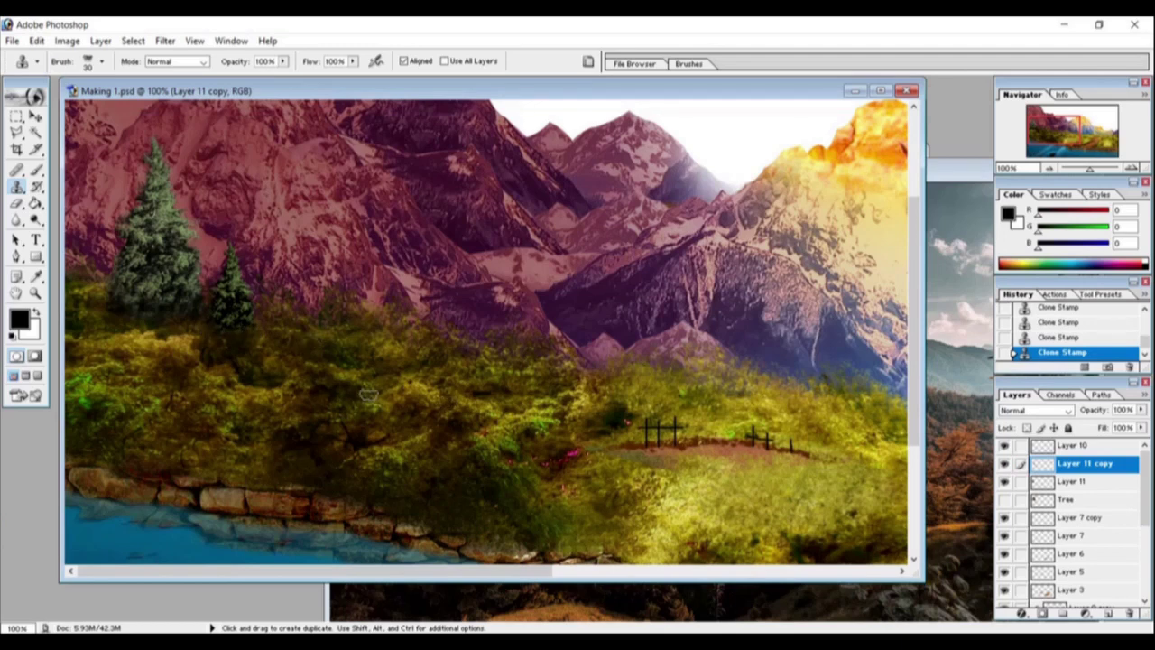
# Step: Duplicate the pine twice more and place the copies further right on the hillside
pyautogui.press('v')
pyautogui.rightClick(1091, 469)
pyautogui.click(1082, 410)
pyautogui.press('Return')
pyautogui.moveTo(240, 316)
pyautogui.mouseDown()
pyautogui.moveTo(358, 330)
pyautogui.moveTo(344, 318)
pyautogui.mouseUp()
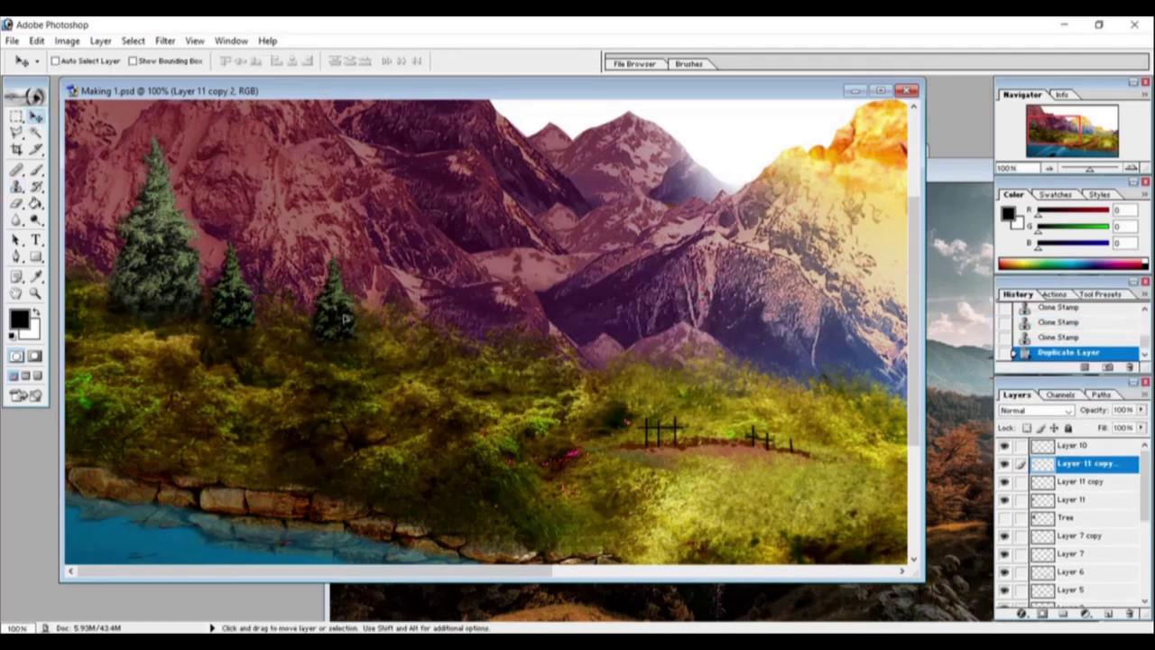
pyautogui.rightClick(1078, 469)
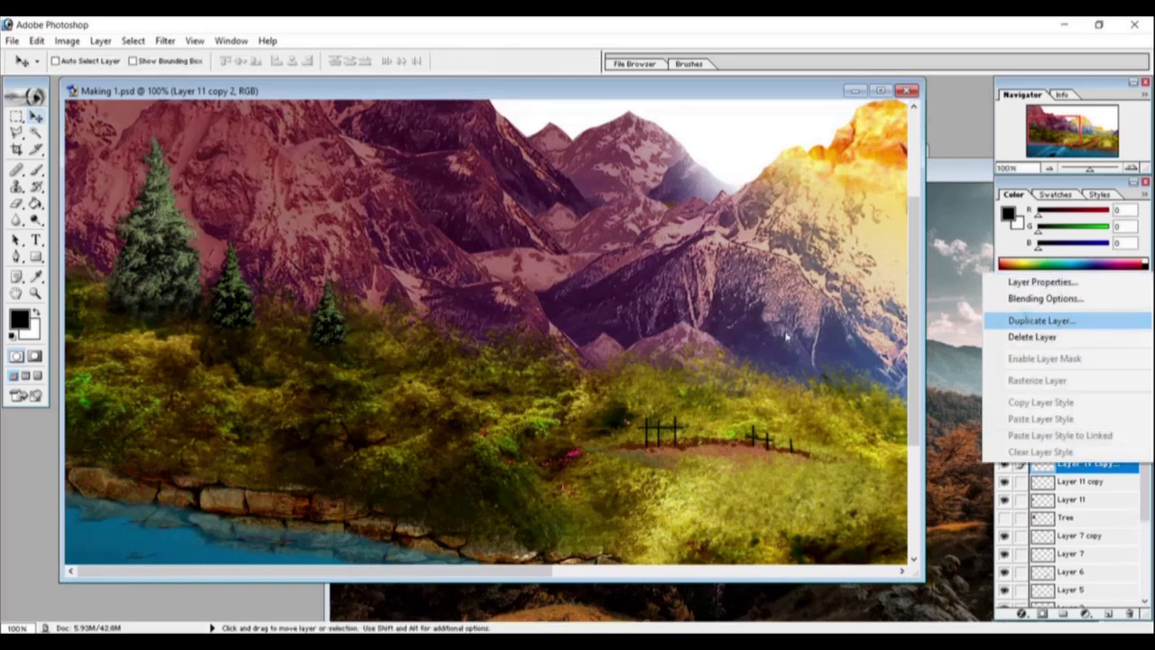
pyautogui.press('Return')
pyautogui.press('Return')
pyautogui.moveTo(330, 317); pyautogui.dragTo(415, 312)
# Step: Select the Layer 11 copy layer with the Move tool and zoom out to the whole image
pyautogui.press('s')
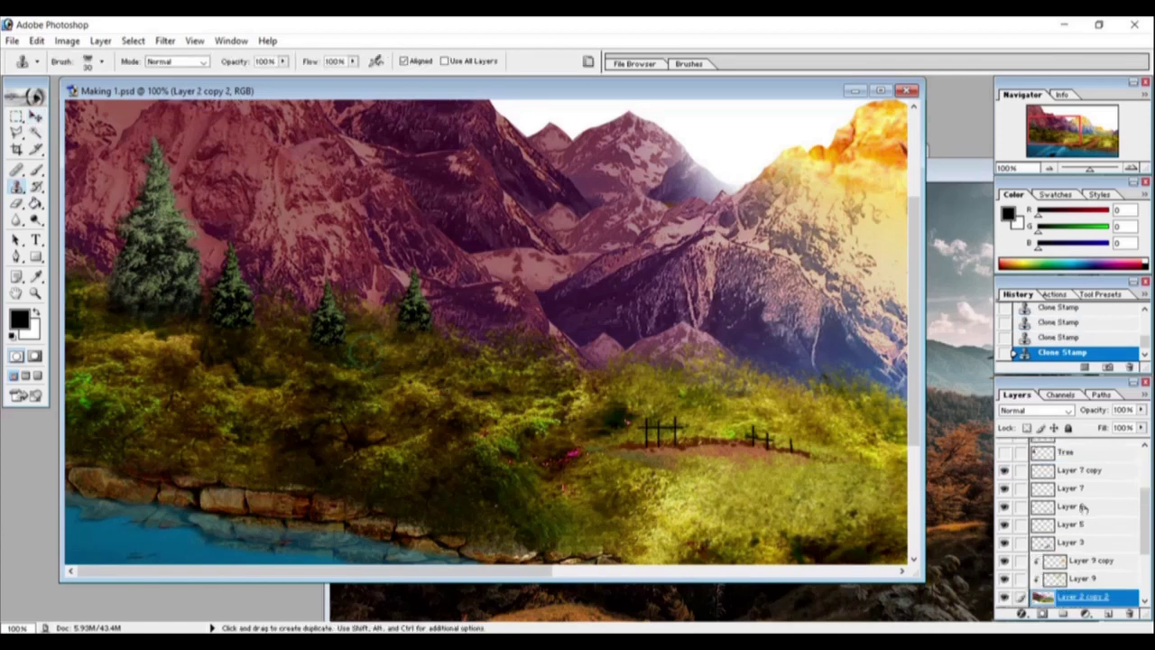
pyautogui.scroll(3, 1083, 508)
pyautogui.click(1087, 481)
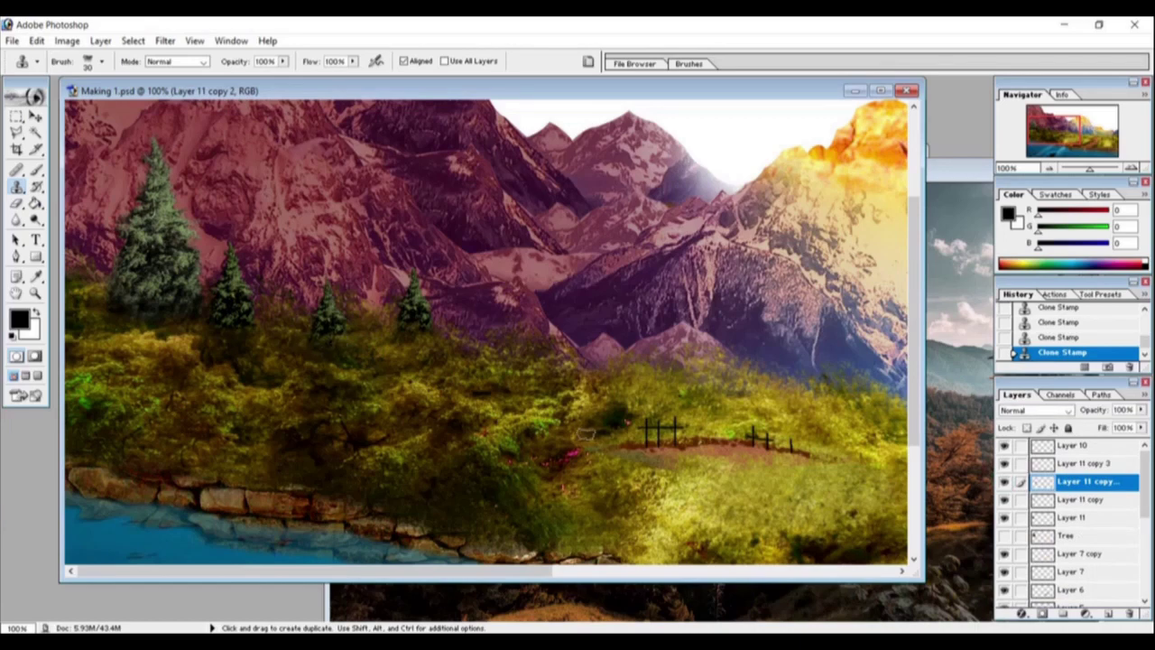
pyautogui.hotkey('alt', '[')
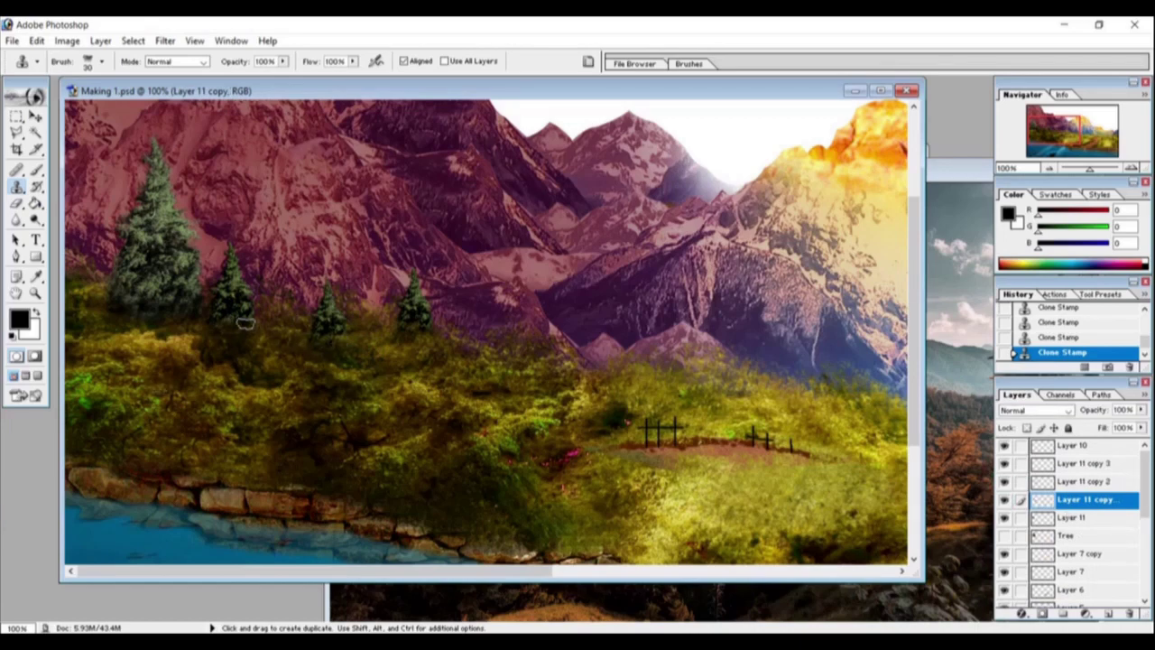
pyautogui.press('v')
pyautogui.hotkey('ctrl', '-')
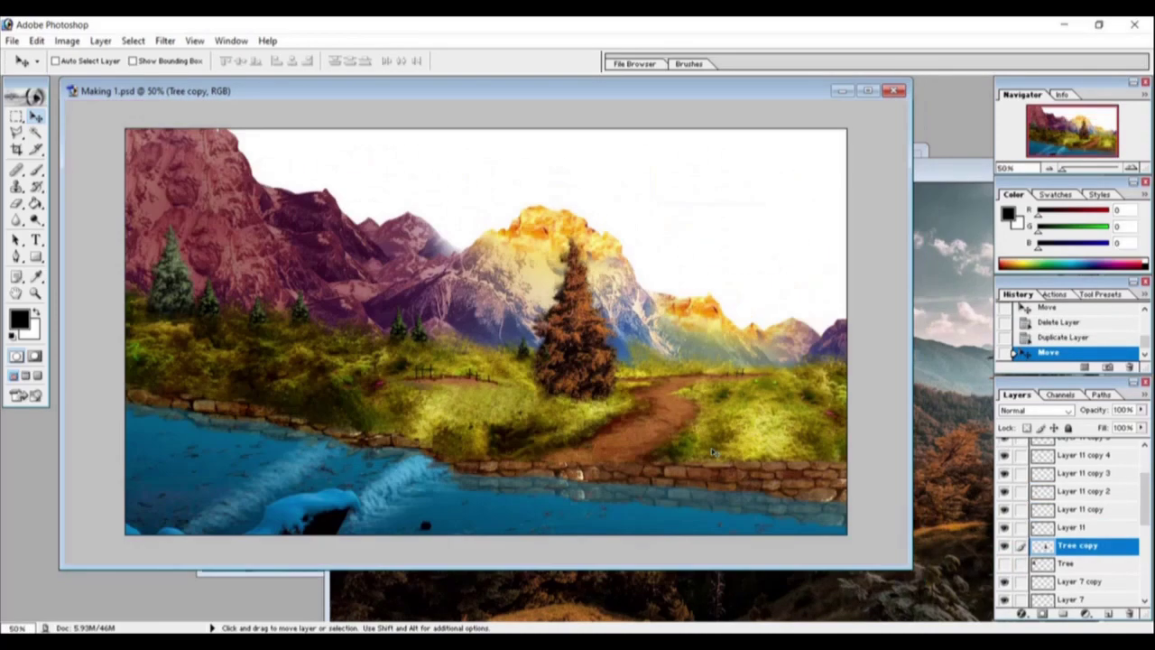
# Step: Shrink the brown tree into a small distant tree and delete the stray extra layer
pyautogui.hotkey('ctrl', 't')
pyautogui.moveTo(622, 230); pyautogui.dragTo(580, 330)
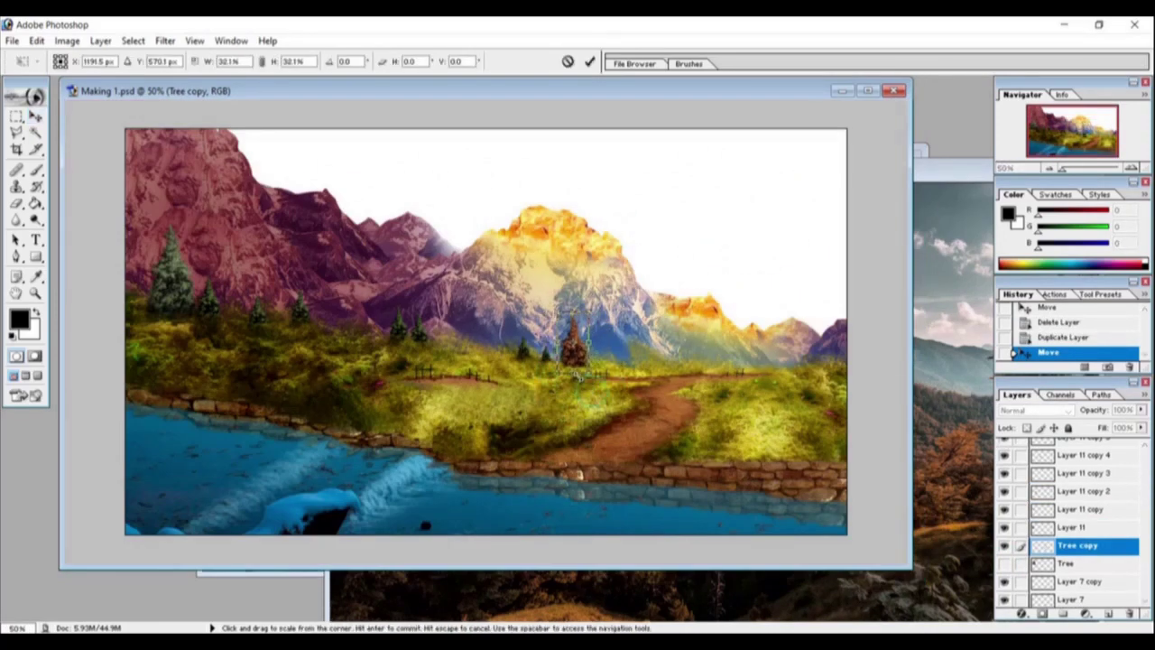
pyautogui.press('Return')
pyautogui.press('Delete')
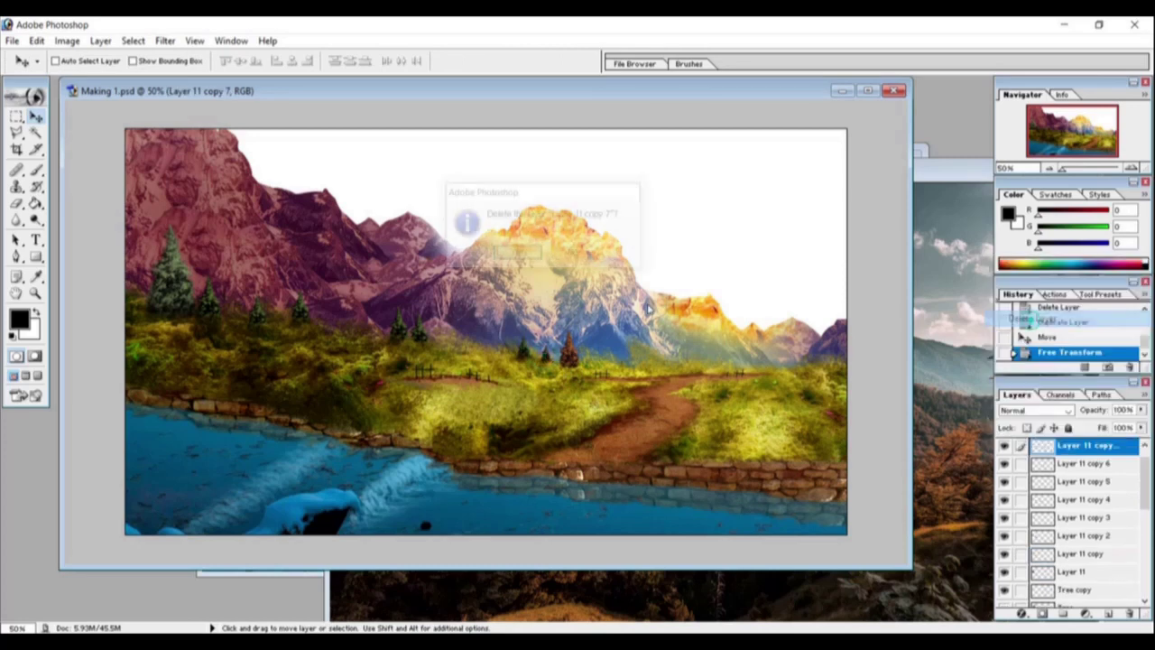
pyautogui.press('Return')
pyautogui.rightClick(1078, 442)
pyautogui.click(1031, 508)
# Step: Move the small tree along the meadow and duplicate it as Tree copy 2 with adjusted Levels
pyautogui.click(1078, 553)
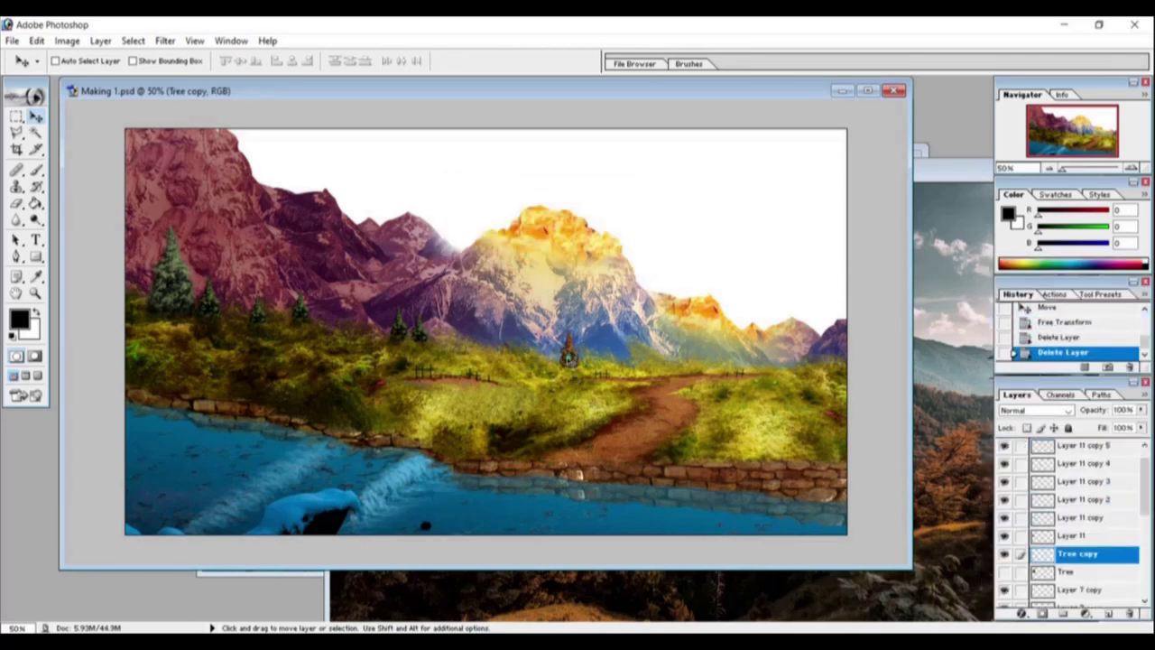
pyautogui.moveTo(725, 392)
pyautogui.mouseDown()
pyautogui.moveTo(702, 397)
pyautogui.moveTo(731, 375)
pyautogui.mouseUp()
pyautogui.rightClick(1078, 553)
pyautogui.click(1046, 408)
pyautogui.press('Return')
pyautogui.hotkey('ctrl', 'l')
pyautogui.moveTo(829, 245); pyautogui.dragTo(804, 245)
pyautogui.click(976, 137)
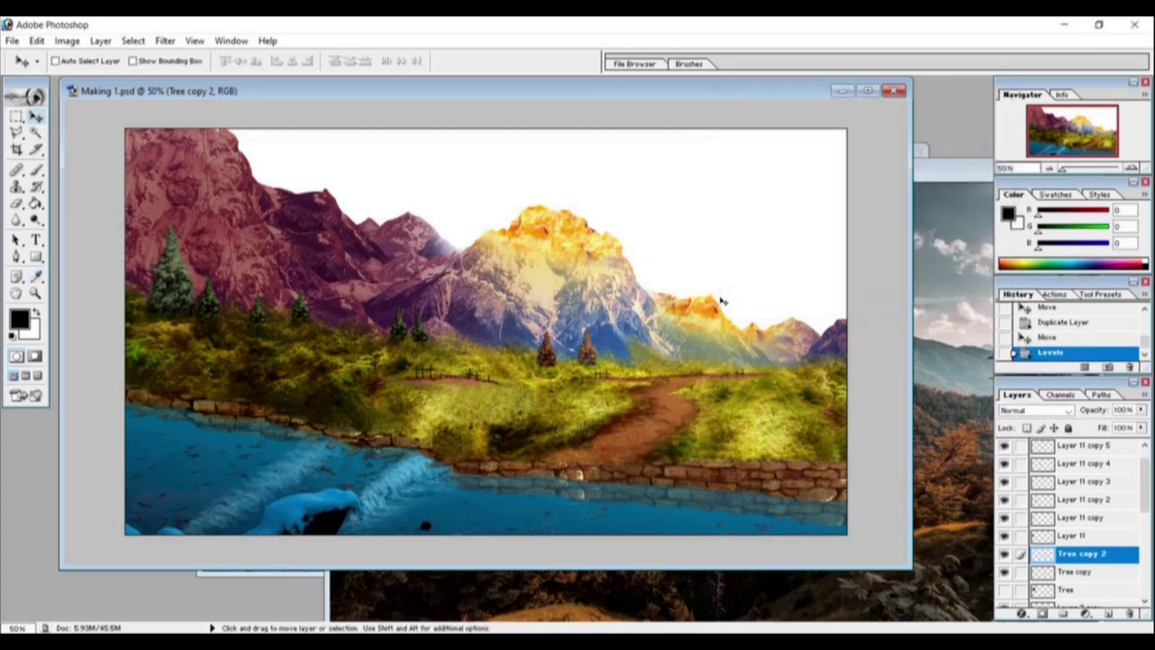
pyautogui.hotkey('ctrl', 't')
pyautogui.press('Left')
pyautogui.press('Return')
pyautogui.press('Left')
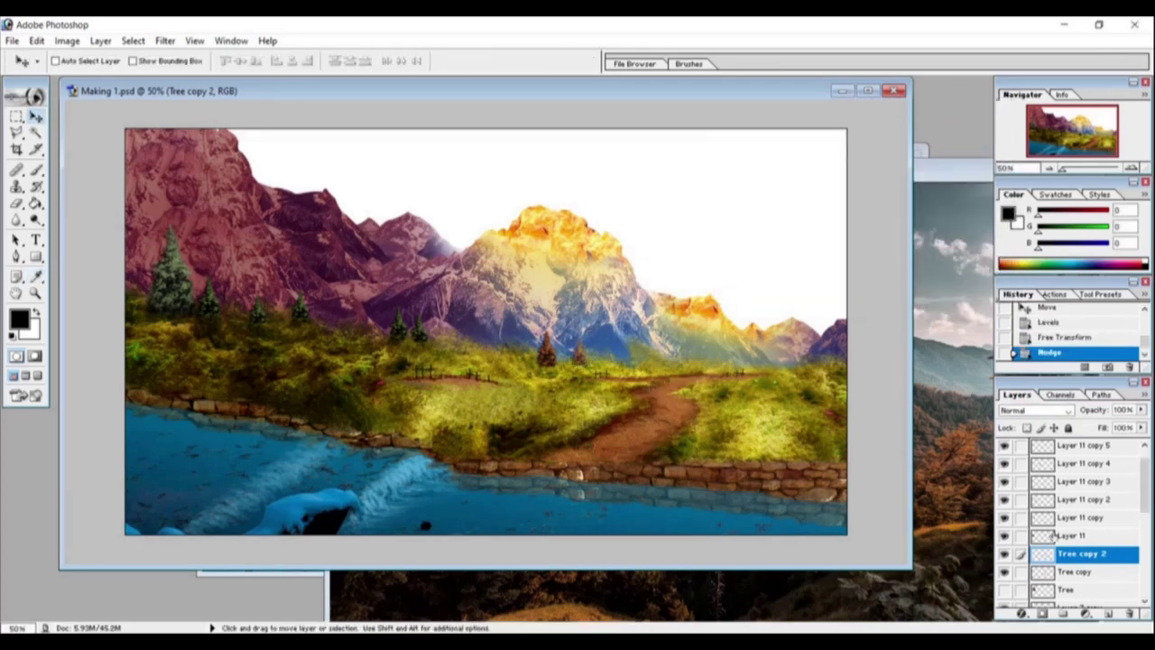
# Step: Add Tree copy 3 and Tree copy 4, placing each small pine along the meadow
pyautogui.rightClick(1053, 533)
pyautogui.click(1021, 388)
pyautogui.press('Return')
pyautogui.moveTo(637, 408); pyautogui.dragTo(745, 408)
pyautogui.hotkey('ctrl', 't')
pyautogui.press('Return')
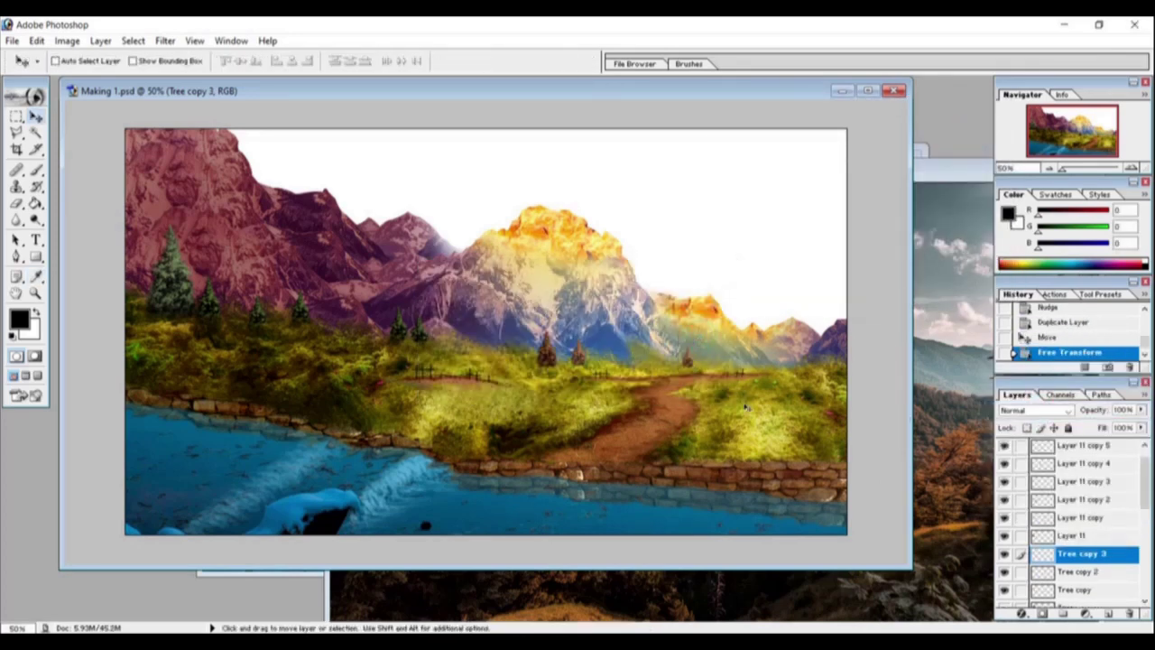
pyautogui.rightClick(1078, 553)
pyautogui.click(1046, 408)
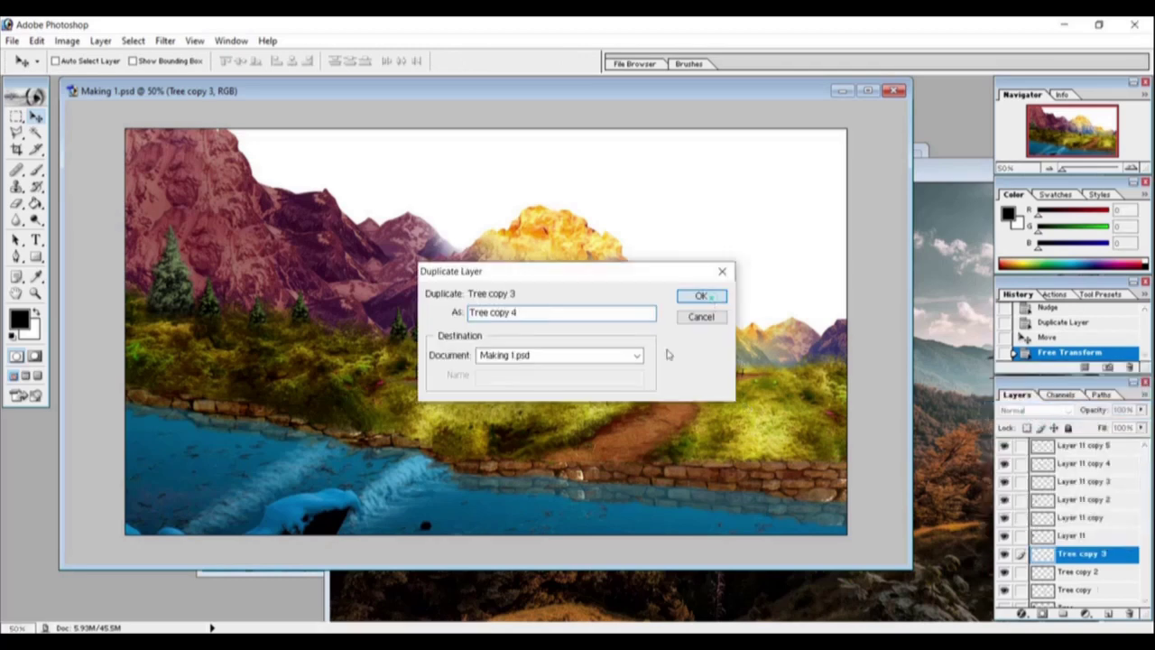
pyautogui.press('Return')
pyautogui.moveTo(573, 357); pyautogui.dragTo(507, 357)
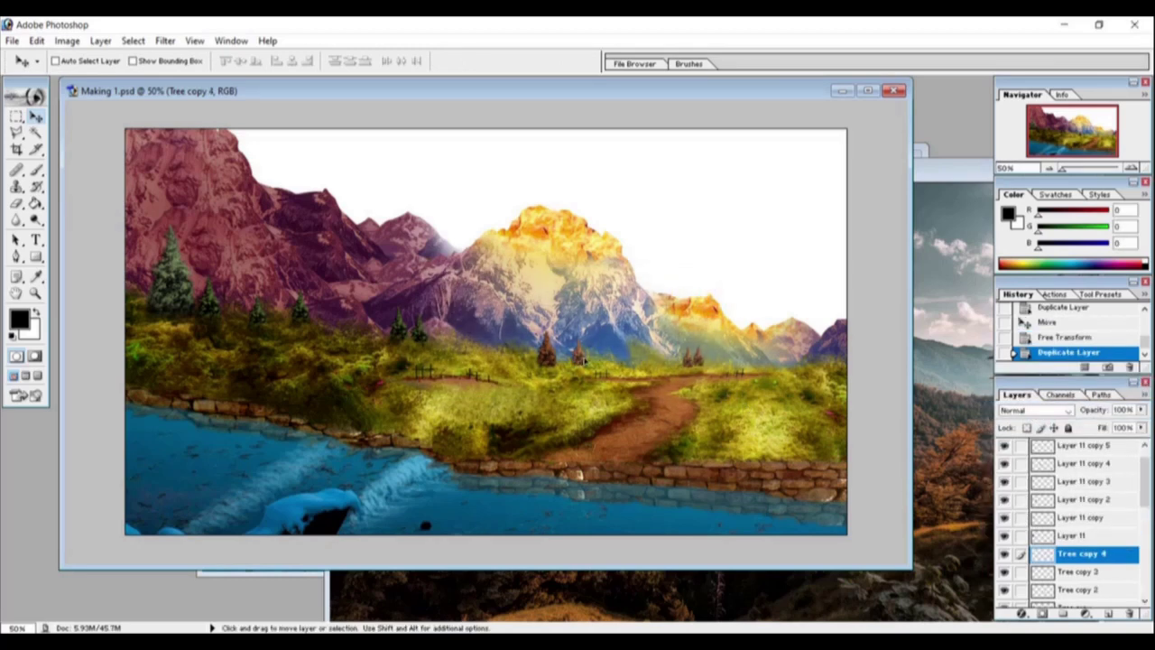
pyautogui.moveTo(584, 360); pyautogui.dragTo(510, 350)
# Step: Duplicate as Tree copy 5 and blend the middle tree's base into the grass
pyautogui.rightClick(1078, 553)
pyautogui.click(1046, 408)
pyautogui.press('Return')
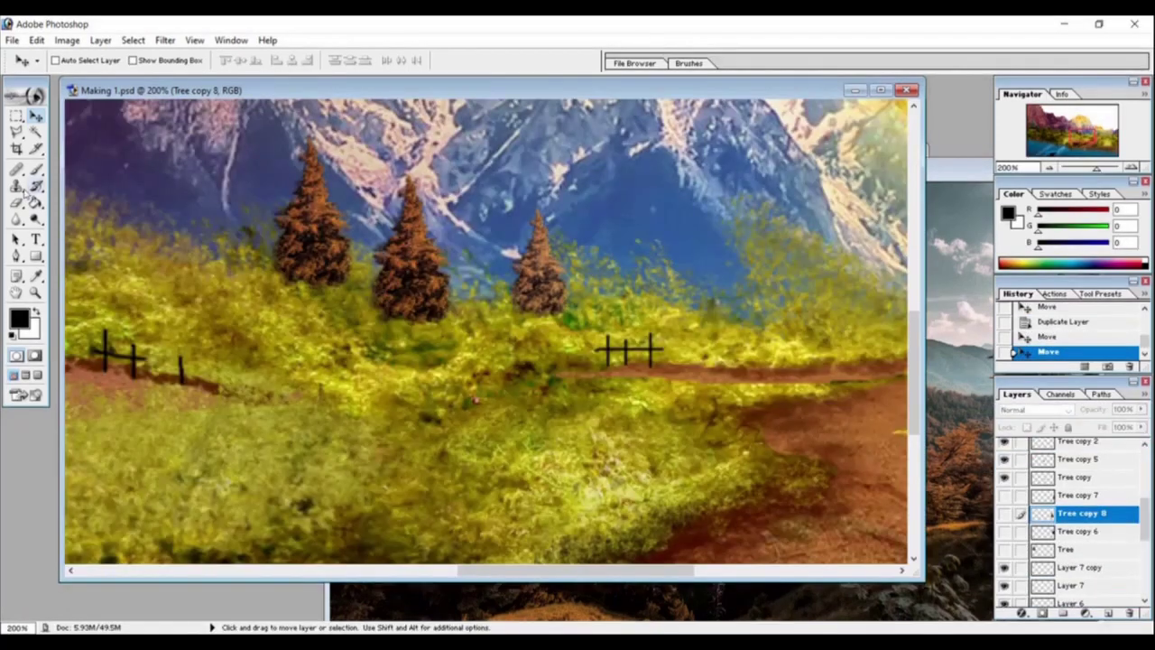
pyautogui.moveTo(404, 314); pyautogui.dragTo(379, 315)
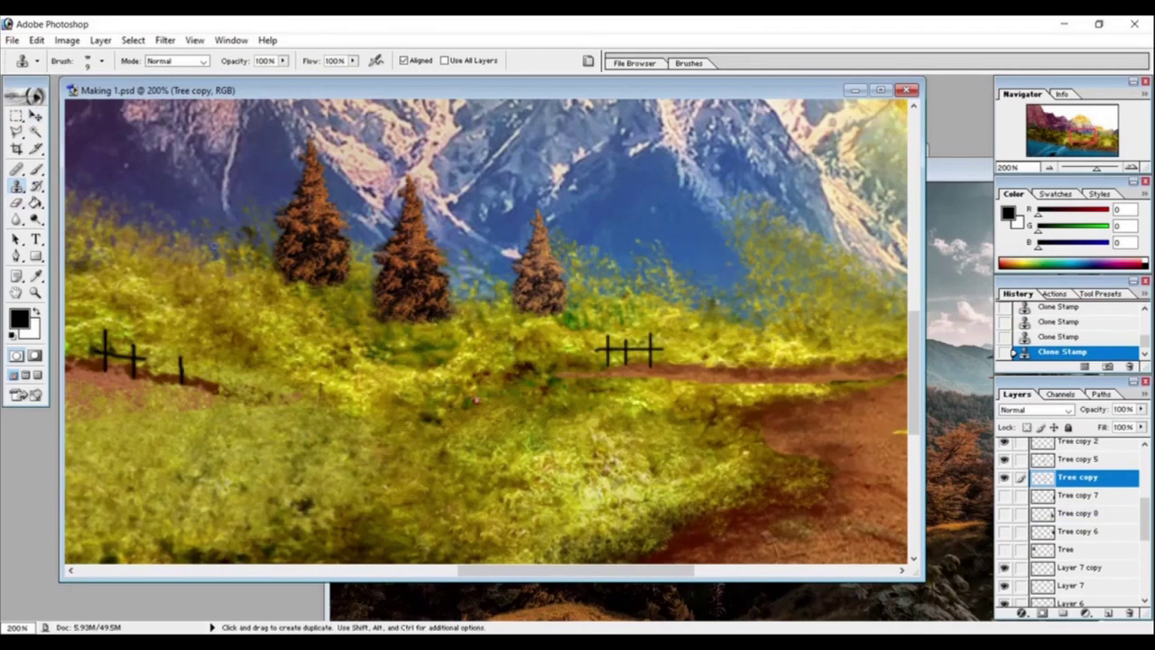
# Step: Paint olive grass over the middle tree's base with the brush
pyautogui.click(36, 275)
pyautogui.click(19, 319)
pyautogui.press('Return')
pyautogui.press('b')
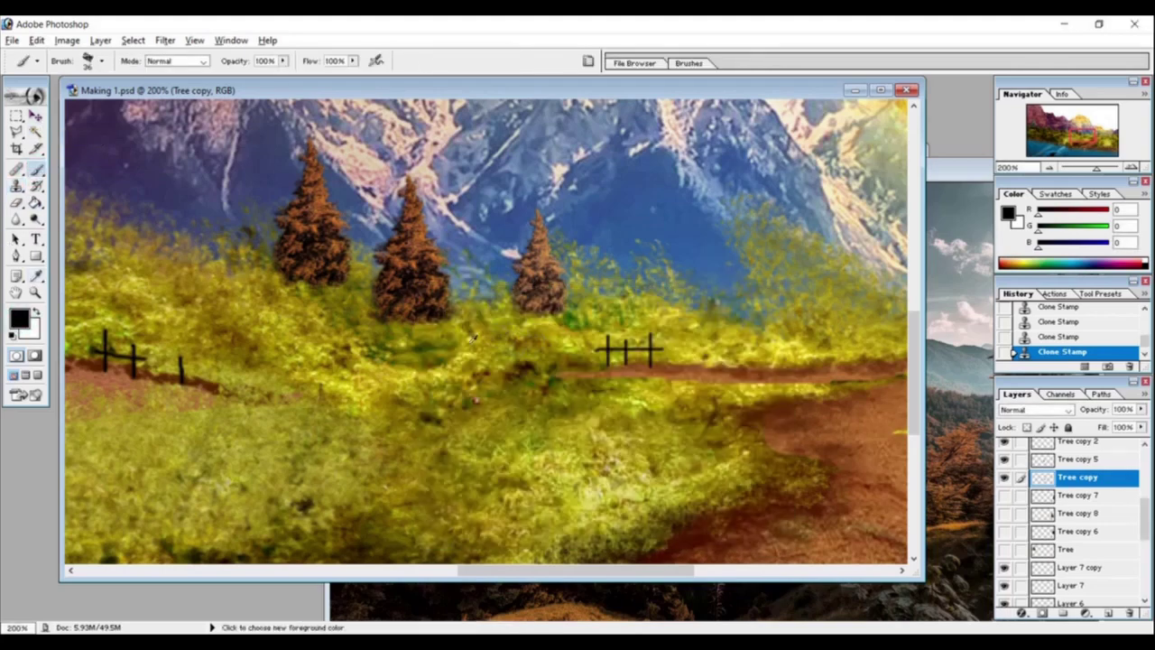
pyautogui.keyDown('alt'); pyautogui.click(410, 311); pyautogui.keyUp('alt')
pyautogui.moveTo(424, 311); pyautogui.dragTo(460, 316)
pyautogui.hotkey('ctrl', 'z')
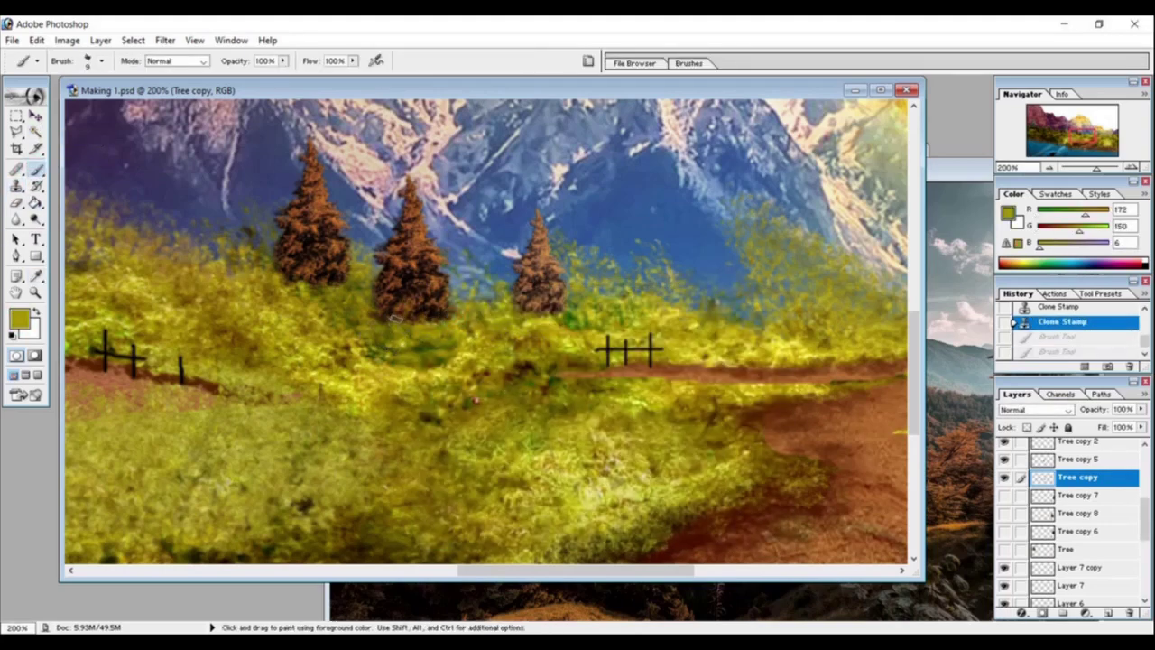
pyautogui.moveTo(390, 317); pyautogui.dragTo(419, 312)
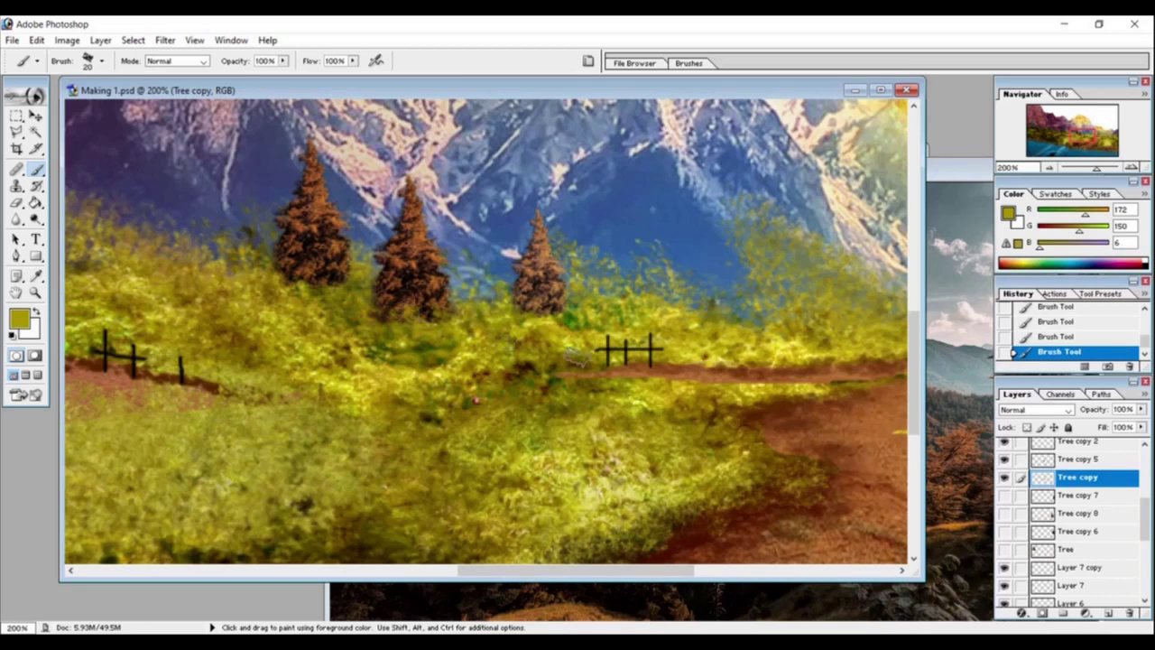
# Step: Set the foreground colour to black and add a new empty Layer 12
pyautogui.keyDown('ctrl'); pyautogui.click(545, 307); pyautogui.keyUp('ctrl')
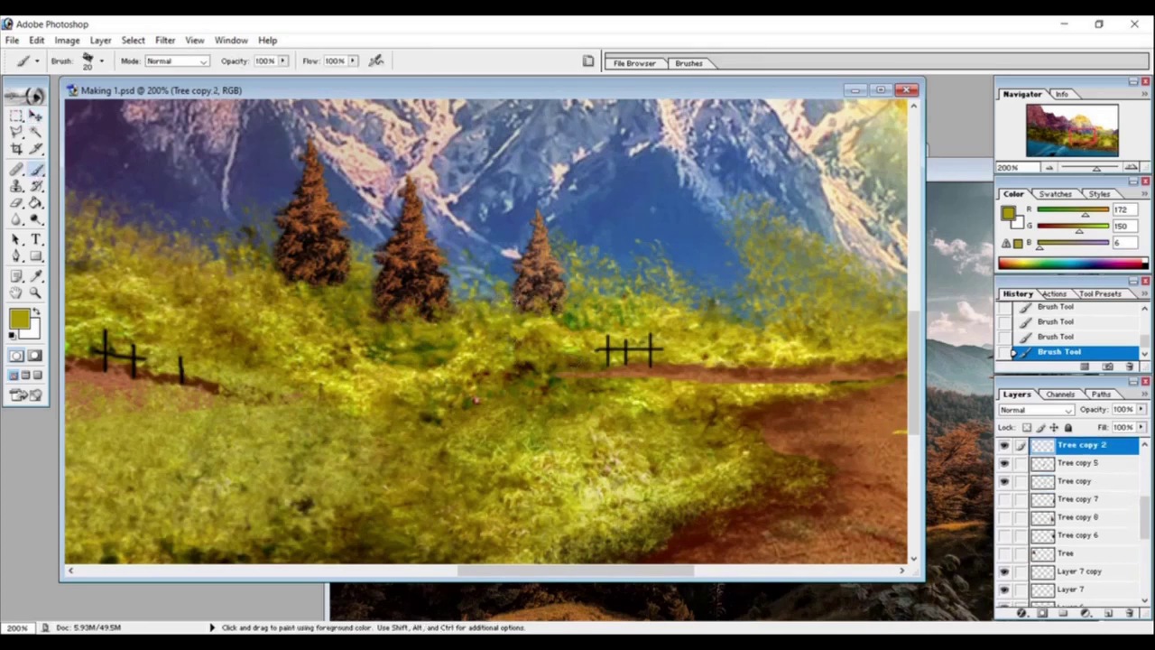
pyautogui.keyDown('ctrl'); pyautogui.click(325, 278); pyautogui.keyUp('ctrl')
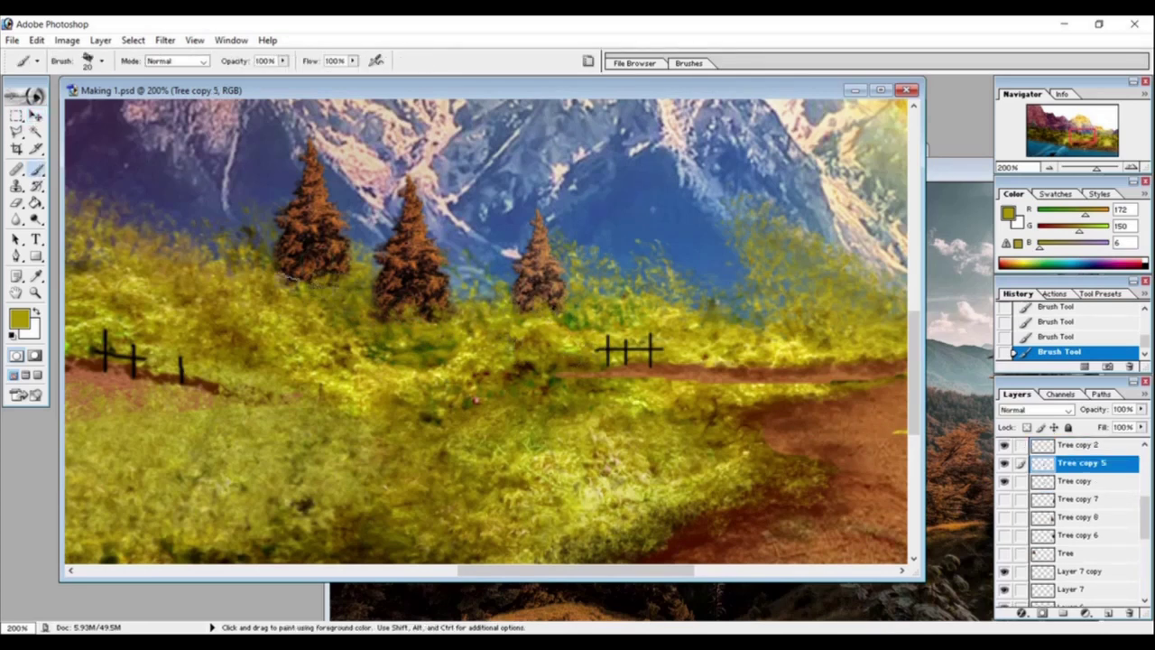
pyautogui.press('v')
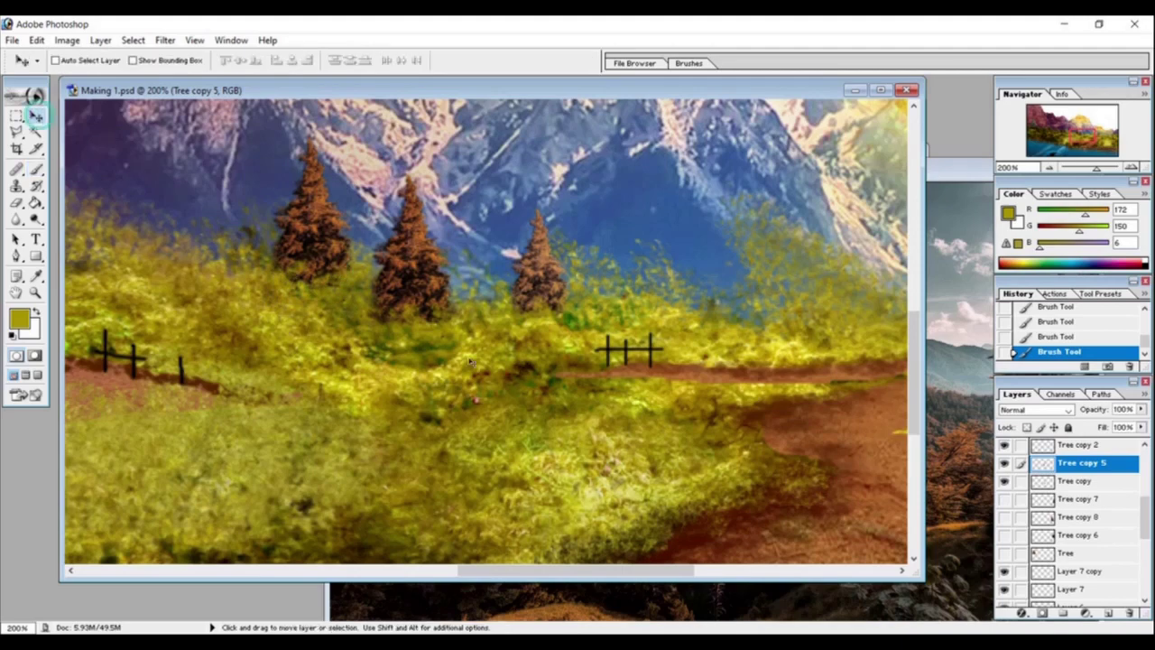
pyautogui.click(19, 318)
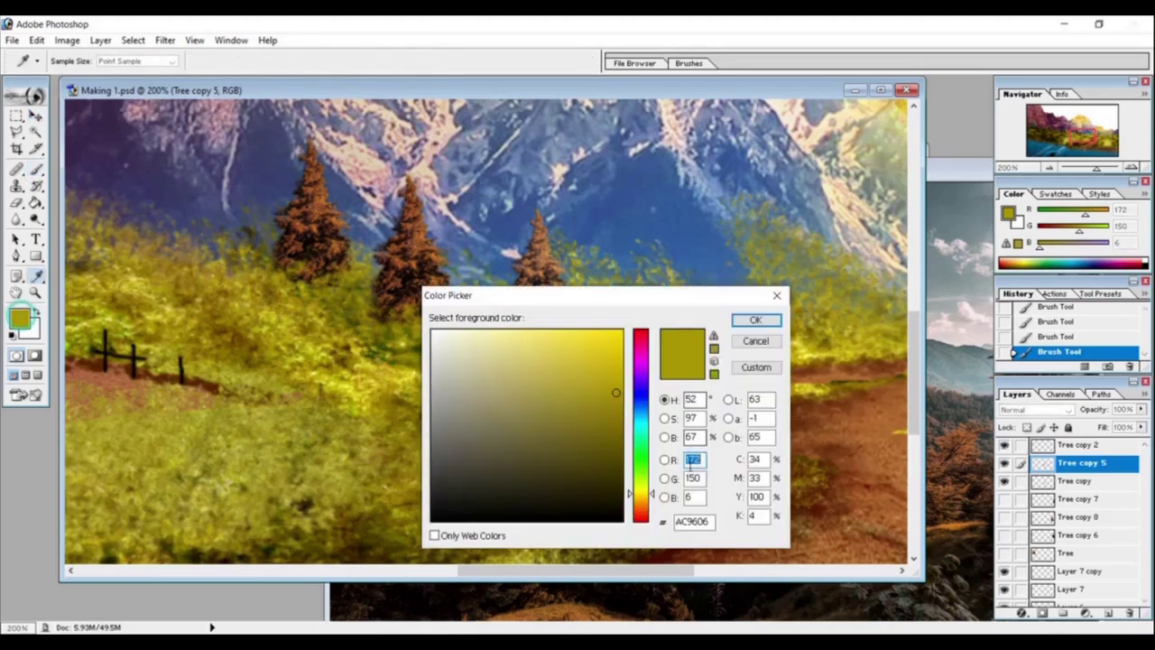
pyautogui.click(424, 541)
pyautogui.click(747, 319)
pyautogui.press('b')
pyautogui.click(102, 60)
pyautogui.scroll(2, 108, 271)
pyautogui.press('Escape')
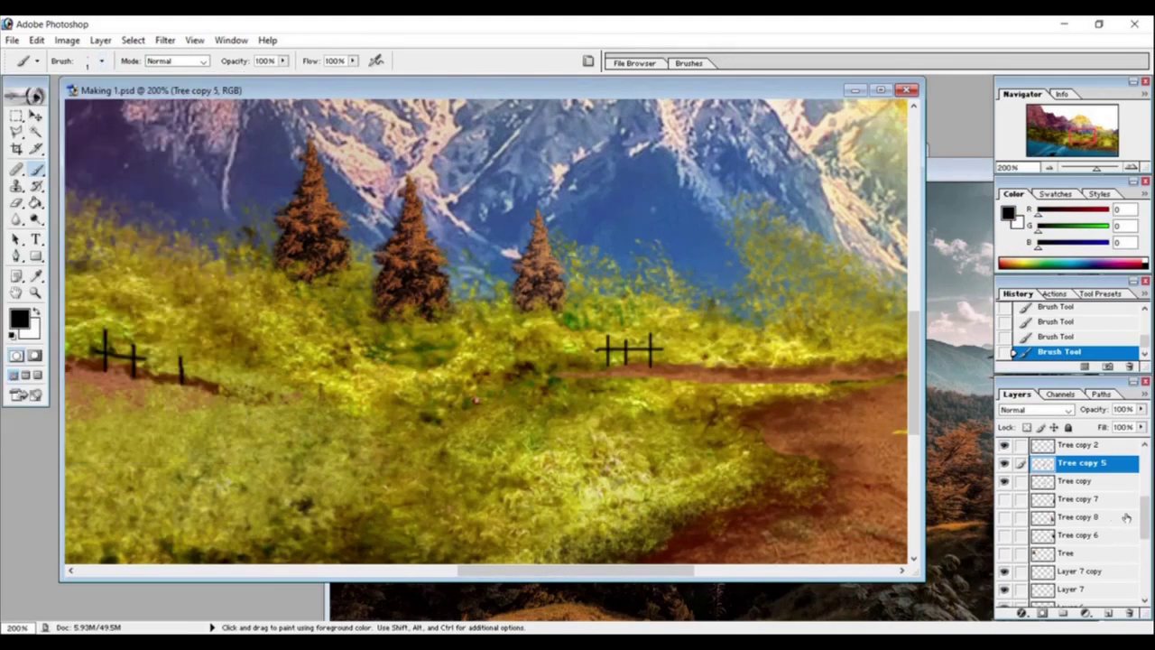
pyautogui.hotkey('ctrl', 'shift', 'alt', 'n')
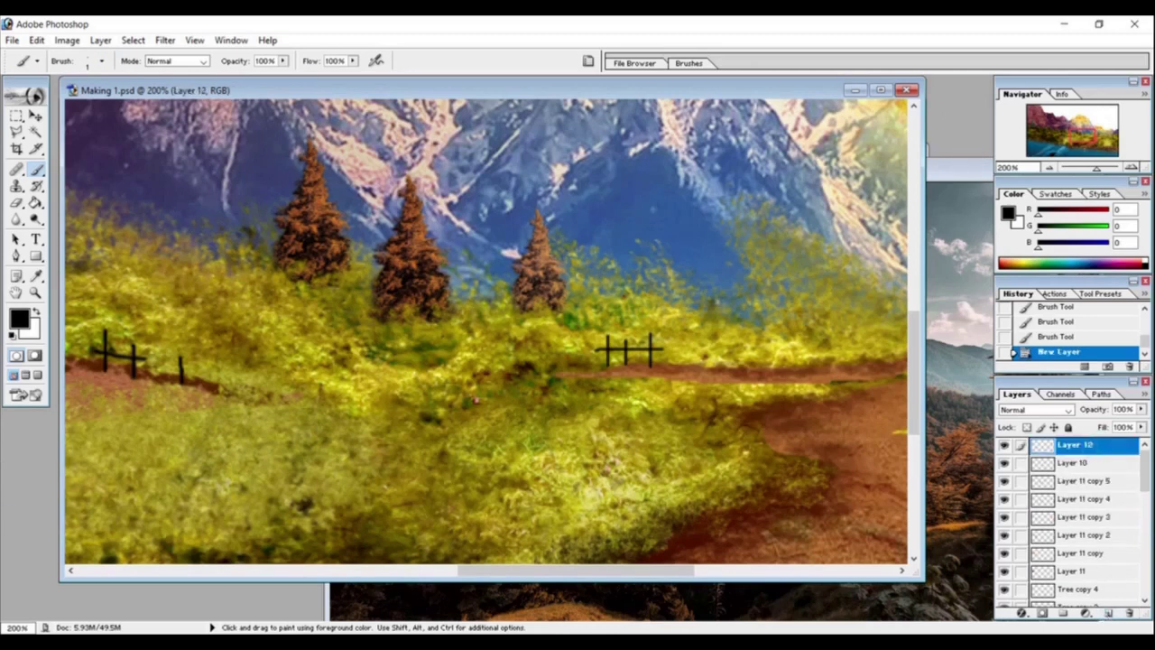
# Step: Paint thin black trunks under the left, middle and right brown pines with a small brush
pyautogui.press(']')
pyautogui.press(']')
pyautogui.moveTo(310, 278); pyautogui.dragTo(309, 352)
pyautogui.moveTo(412, 297); pyautogui.dragTo(413, 368)
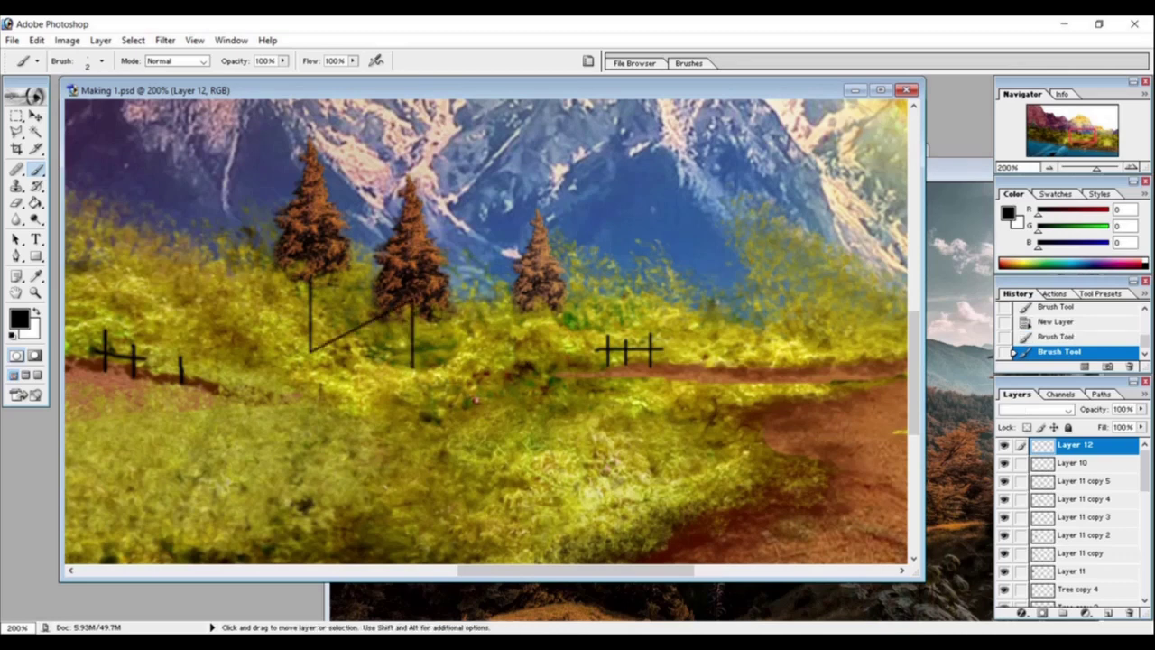
pyautogui.hotkey('ctrl', 'z')
pyautogui.moveTo(412, 298); pyautogui.dragTo(413, 394)
pyautogui.moveTo(538, 295); pyautogui.dragTo(539, 379)
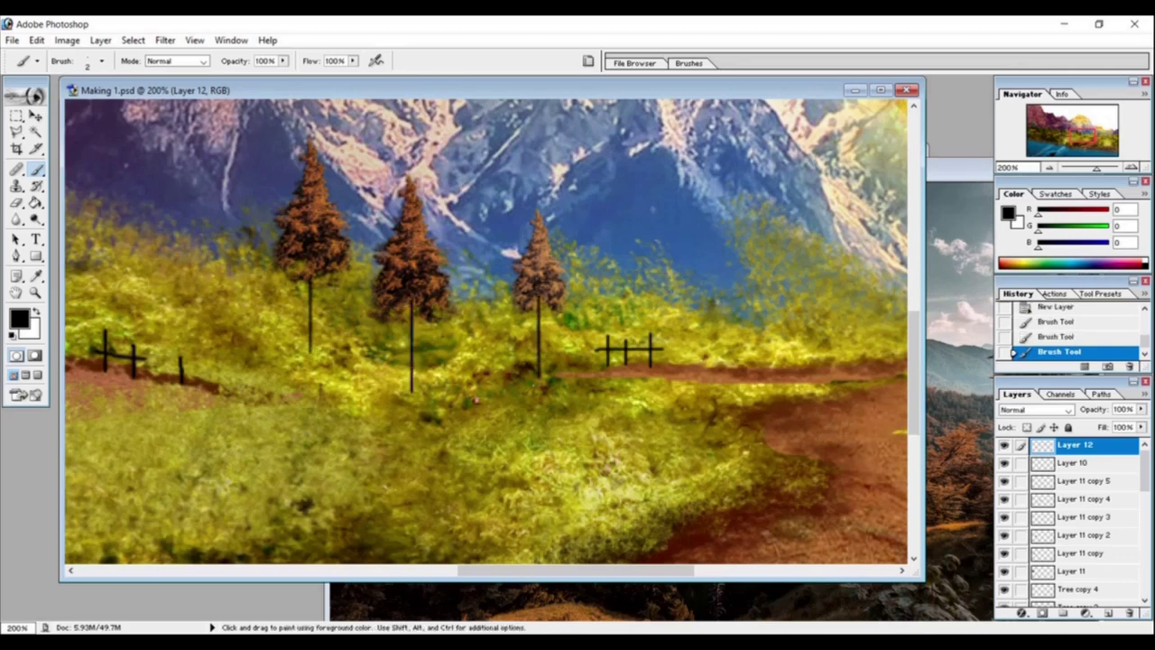
# Step: Fade the lower ends of the three trunk lines with the Eraser at 51% opacity
pyautogui.press('e')
pyautogui.moveTo(310, 336); pyautogui.dragTo(309, 353)
pyautogui.moveTo(412, 338); pyautogui.dragTo(412, 394)
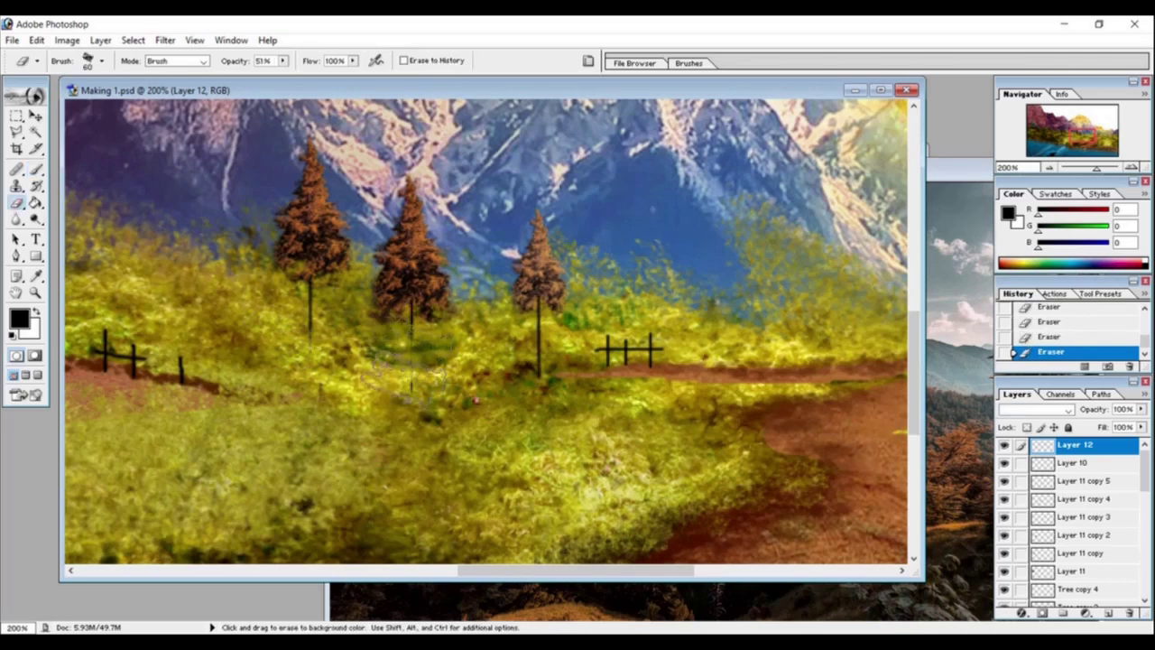
pyautogui.moveTo(539, 322)
pyautogui.mouseDown()
pyautogui.moveTo(539, 378)
pyautogui.moveTo(523, 383)
pyautogui.mouseUp()
pyautogui.moveTo(310, 346); pyautogui.dragTo(309, 305)
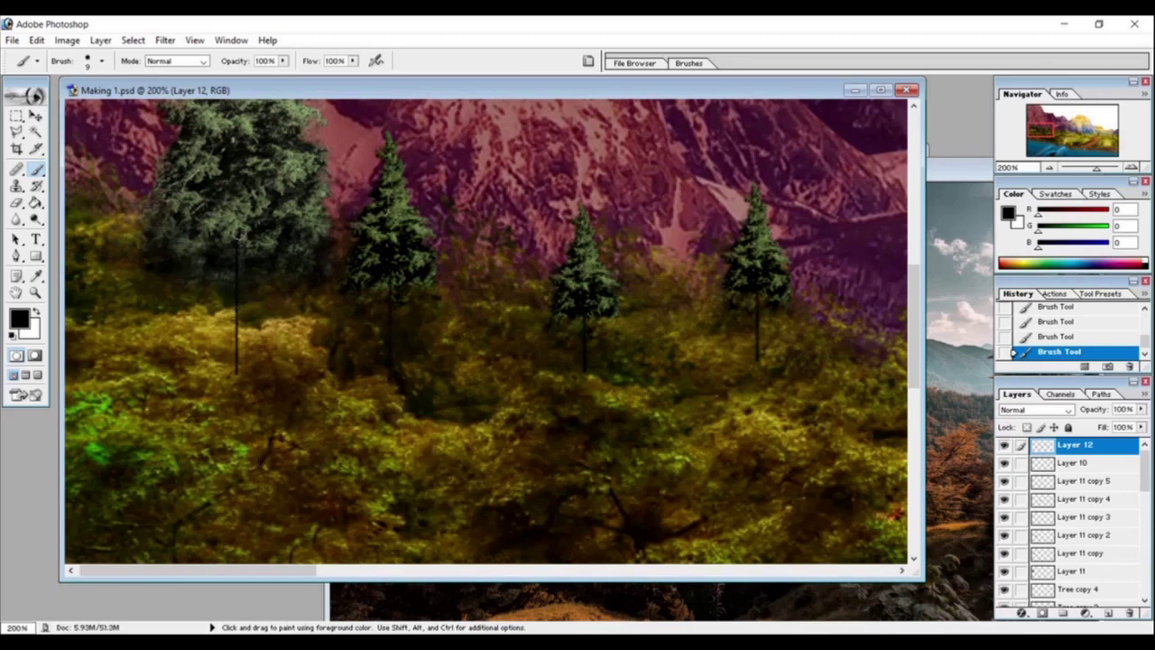
# Step: Paint a thicker trunk under the green pine and soften its top with the Eraser
pyautogui.moveTo(238, 230); pyautogui.dragTo(241, 390)
pyautogui.press('e')
pyautogui.moveTo(180, 217)
pyautogui.mouseDown()
pyautogui.moveTo(262, 239)
pyautogui.moveTo(244, 370)
pyautogui.moveTo(239, 329)
pyautogui.mouseUp()
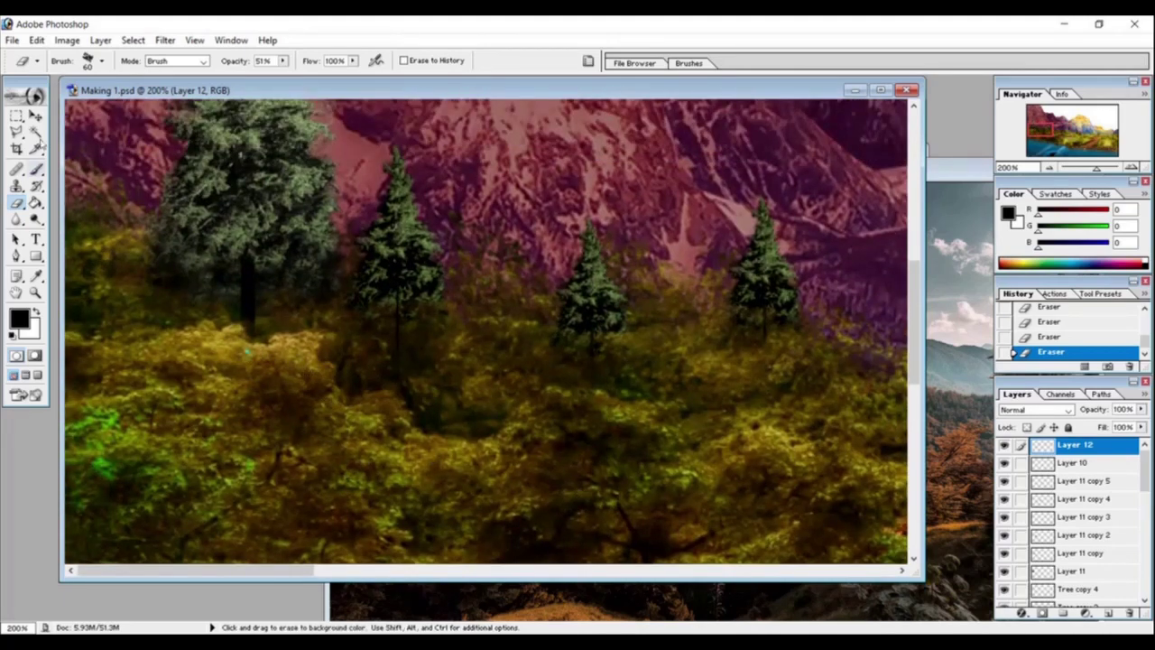
pyautogui.press('v')
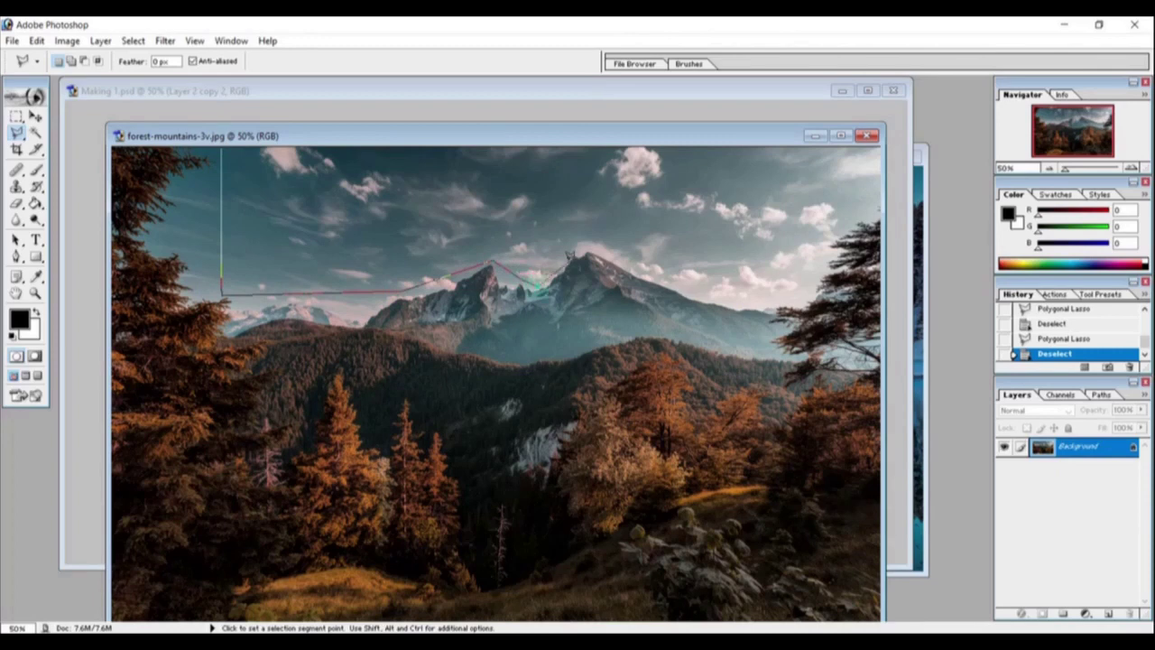
# Step: Paste the cloudy sky behind the mountains and place a duplicate beneath it covering the gap
pyautogui.click(694, 292)
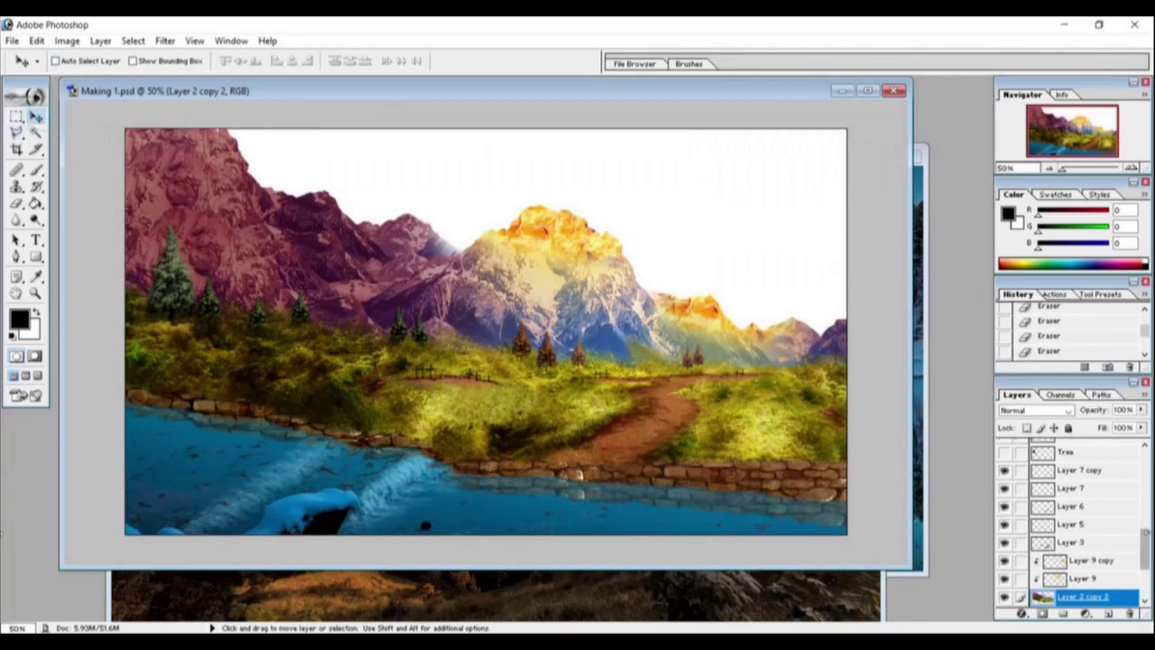
pyautogui.hotkey('ctrl', 'v')
pyautogui.moveTo(685, 217); pyautogui.dragTo(922, 352)
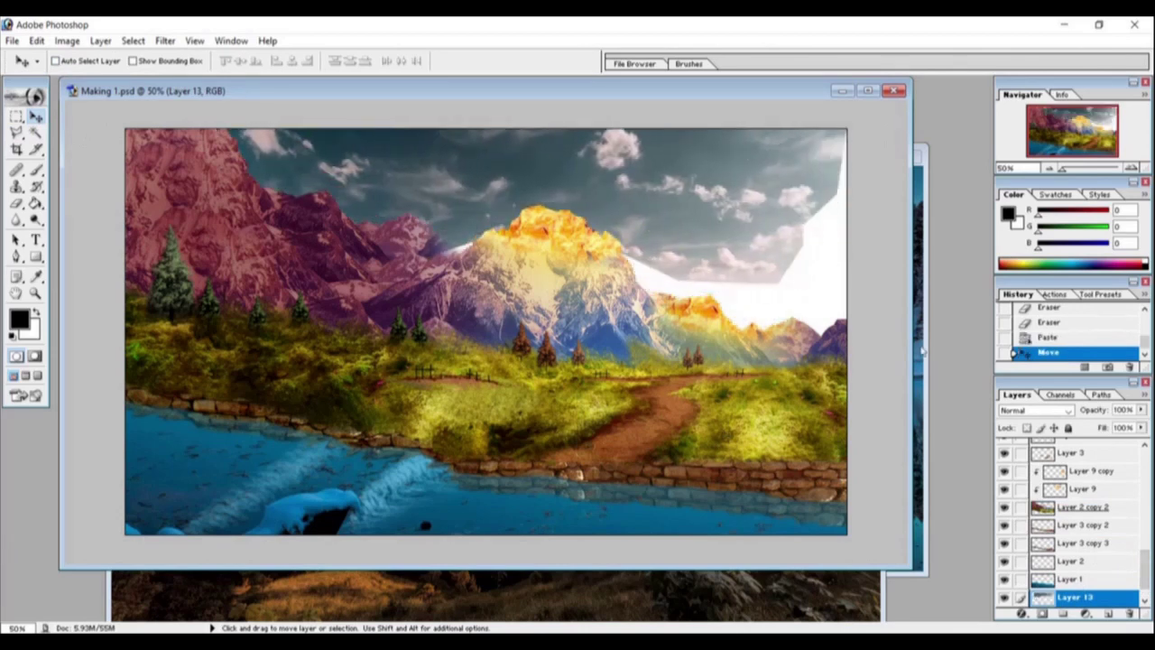
pyautogui.moveTo(712, 254); pyautogui.dragTo(704, 249)
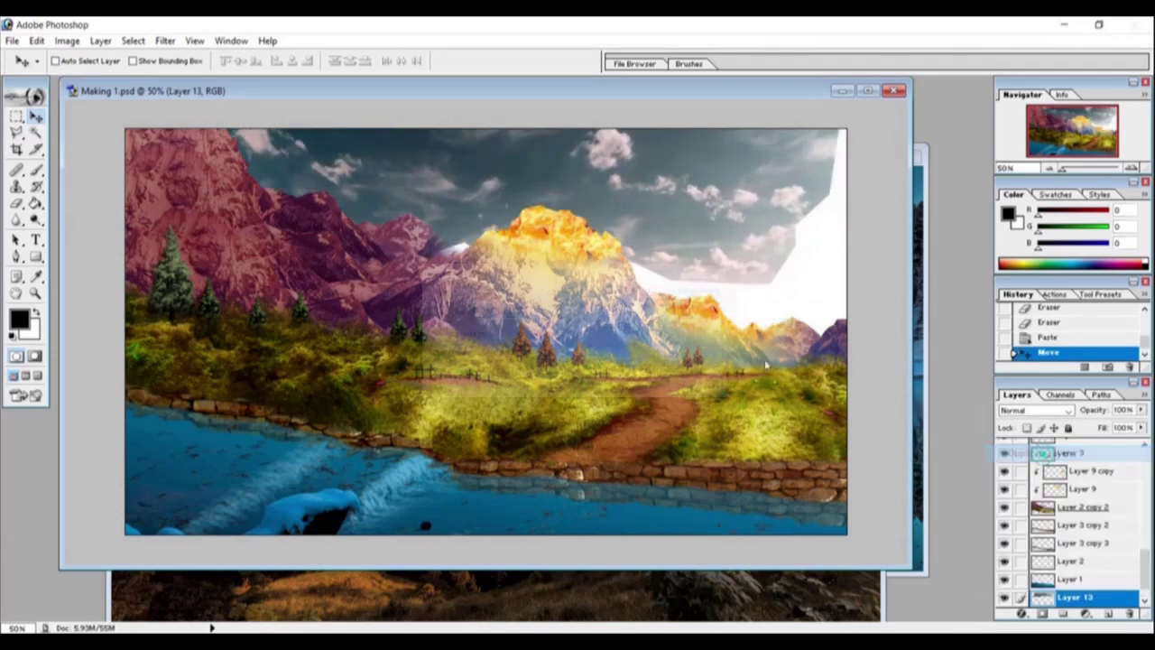
pyautogui.moveTo(1082, 597); pyautogui.dragTo(1108, 613)
pyautogui.hotkey('ctrl', '[')
pyautogui.moveTo(777, 226); pyautogui.dragTo(791, 203)
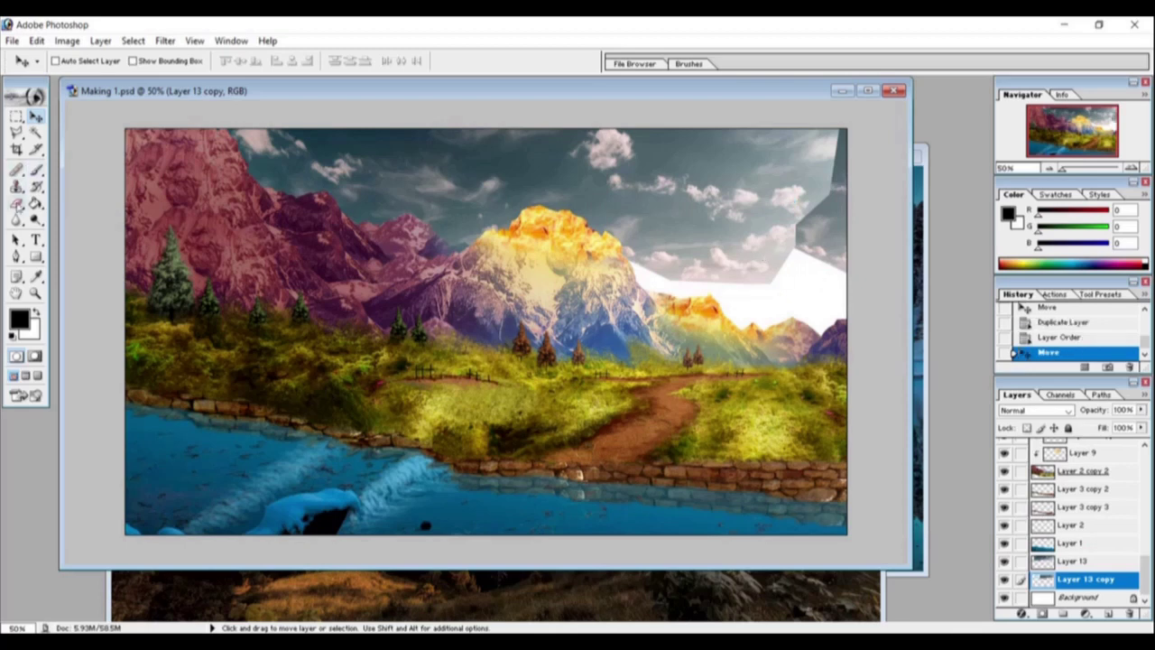
# Step: Erase the sky's hard right edges so it blends into the snowy peak
pyautogui.press('e')
pyautogui.click(94, 61)
pyautogui.scroll(-1, 126, 270)
pyautogui.press('Return')
pyautogui.click(1073, 560)
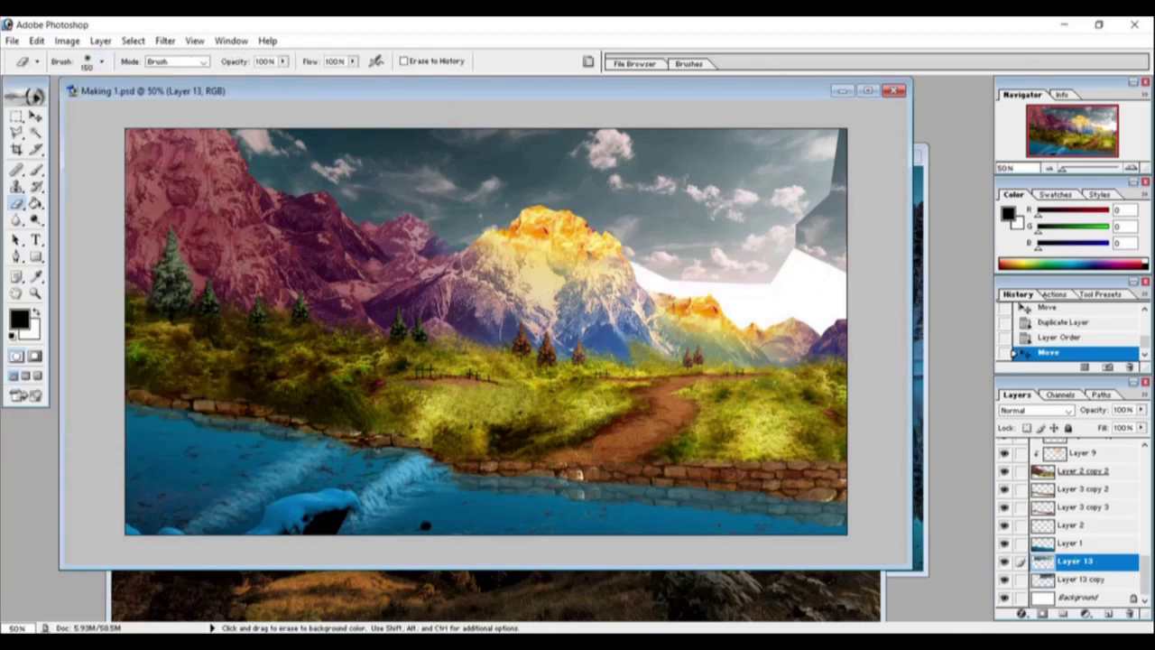
pyautogui.moveTo(767, 316); pyautogui.dragTo(915, 232)
pyautogui.moveTo(866, 199); pyautogui.dragTo(812, 127)
pyautogui.moveTo(812, 126); pyautogui.dragTo(850, 103)
pyautogui.moveTo(812, 325); pyautogui.dragTo(851, 348)
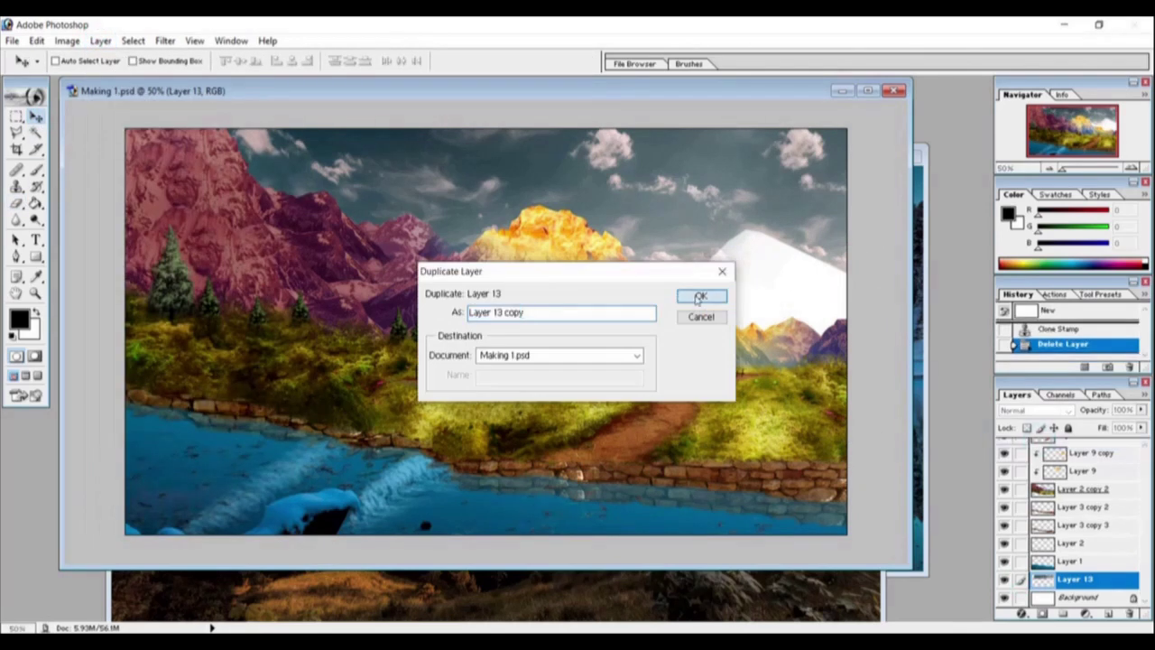
# Step: Create Layer 13 copy, shift it into place, and erase its horizontal seam
pyautogui.click(700, 297)
pyautogui.moveTo(676, 217); pyautogui.dragTo(713, 265)
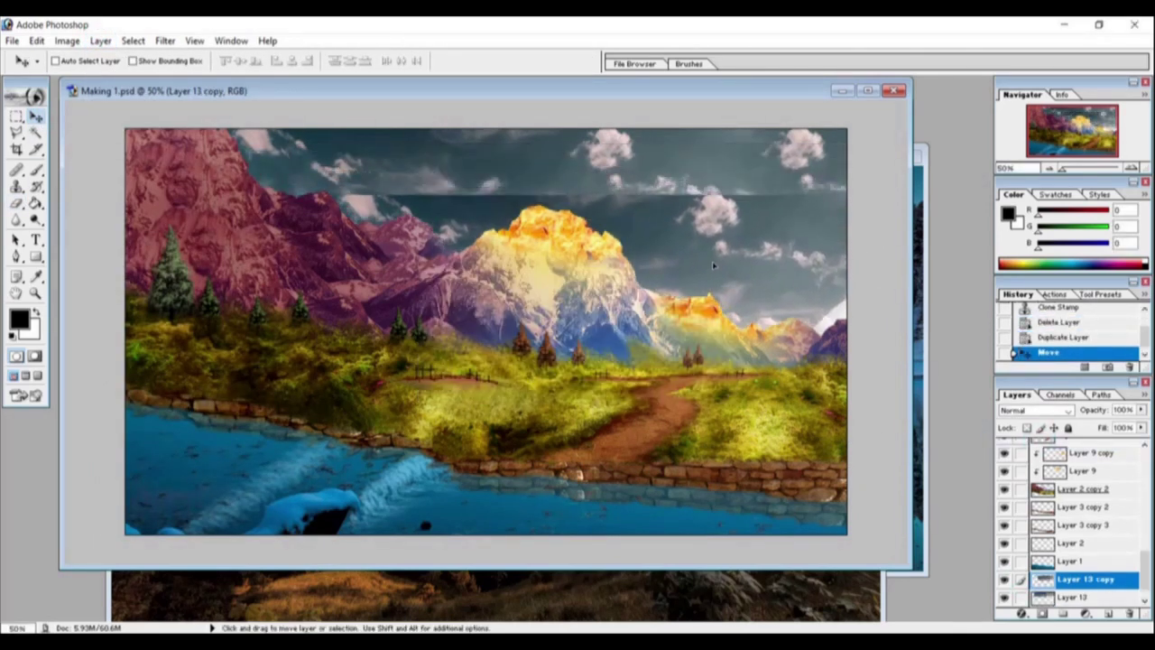
pyautogui.press('e')
pyautogui.moveTo(451, 121)
pyautogui.mouseDown()
pyautogui.moveTo(439, 147)
pyautogui.moveTo(863, 172)
pyautogui.mouseUp()
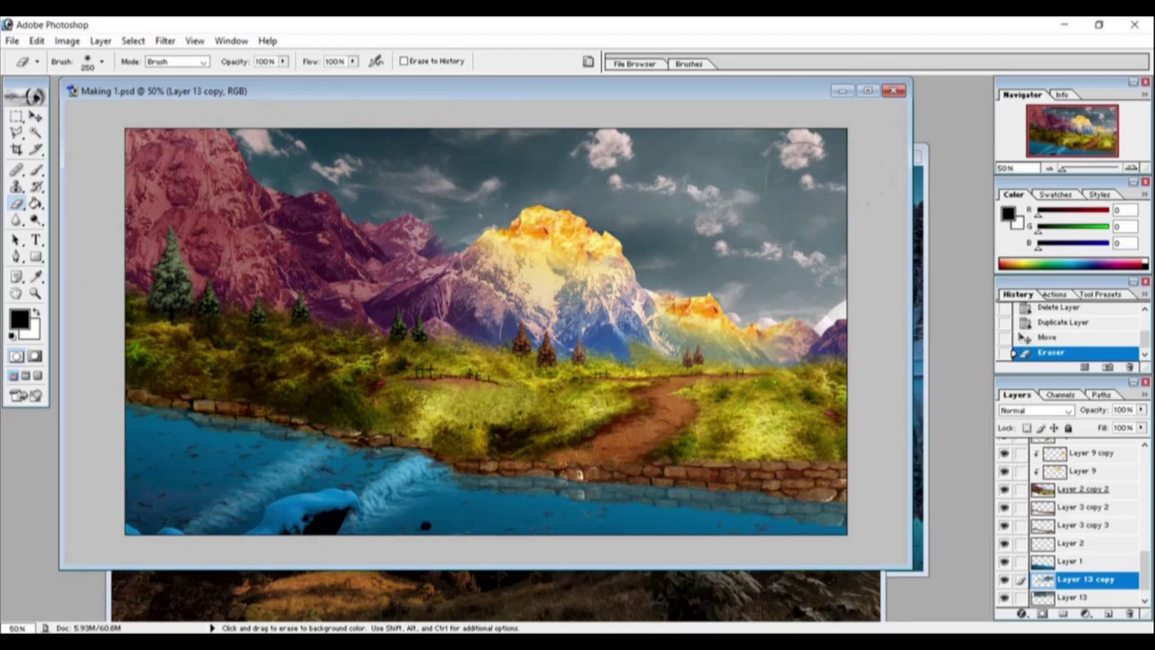
pyautogui.click(550, 167)
pyautogui.press('v')
pyautogui.moveTo(649, 235)
pyautogui.mouseDown()
pyautogui.moveTo(667, 270)
pyautogui.moveTo(730, 324)
pyautogui.mouseUp()
# Step: Duplicate the sky as Layer 13 copy 2 and erase it to reveal the darker mountain
pyautogui.rightClick(1082, 558)
pyautogui.click(1095, 410)
pyautogui.click(700, 297)
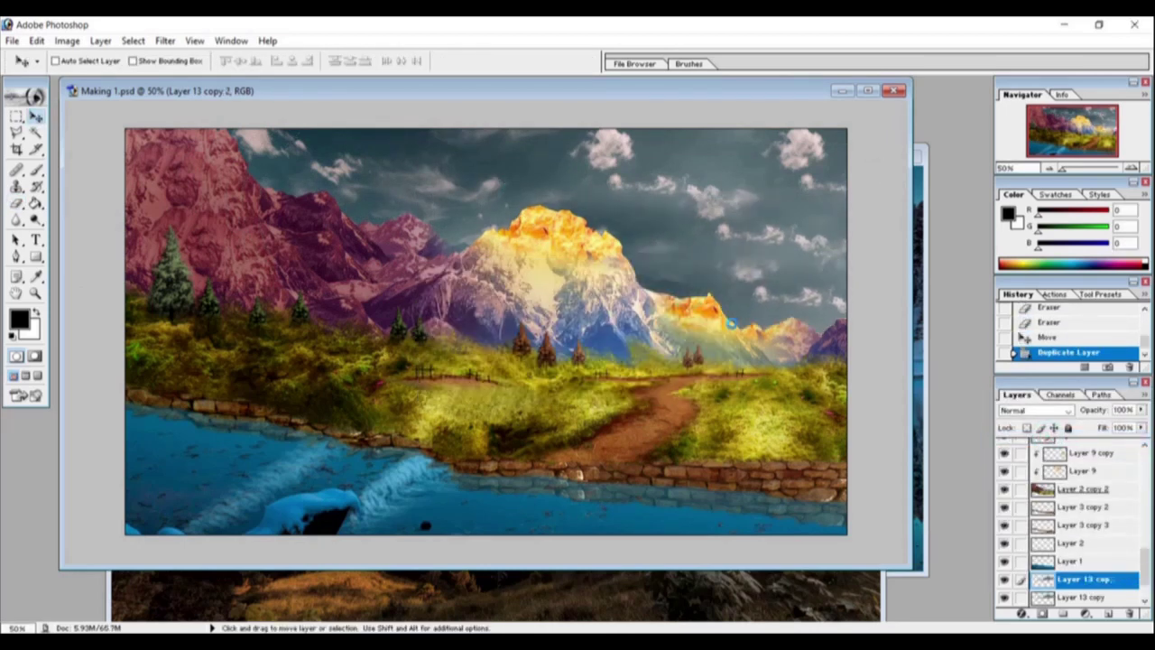
pyautogui.moveTo(1094, 564)
pyautogui.mouseDown()
pyautogui.moveTo(1094, 582)
pyautogui.moveTo(1095, 542)
pyautogui.mouseUp()
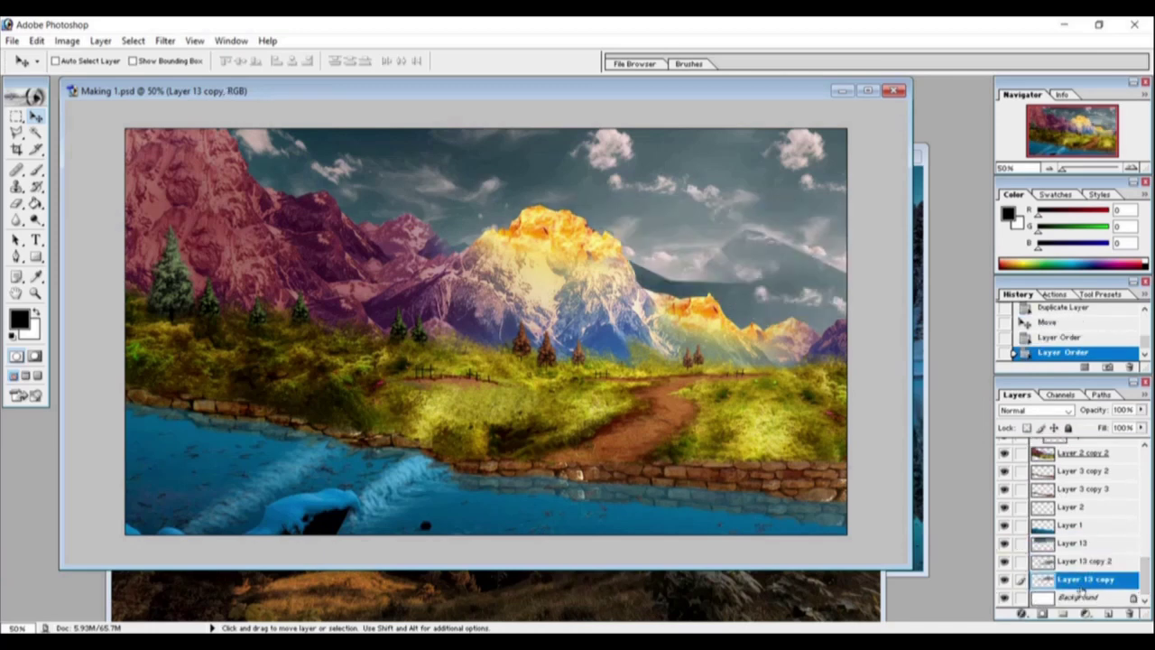
pyautogui.hotkey('ctrl', 'alt', 'z')
pyautogui.hotkey('ctrl', 'alt', 'z')
pyautogui.click(1083, 542)
pyautogui.press('e')
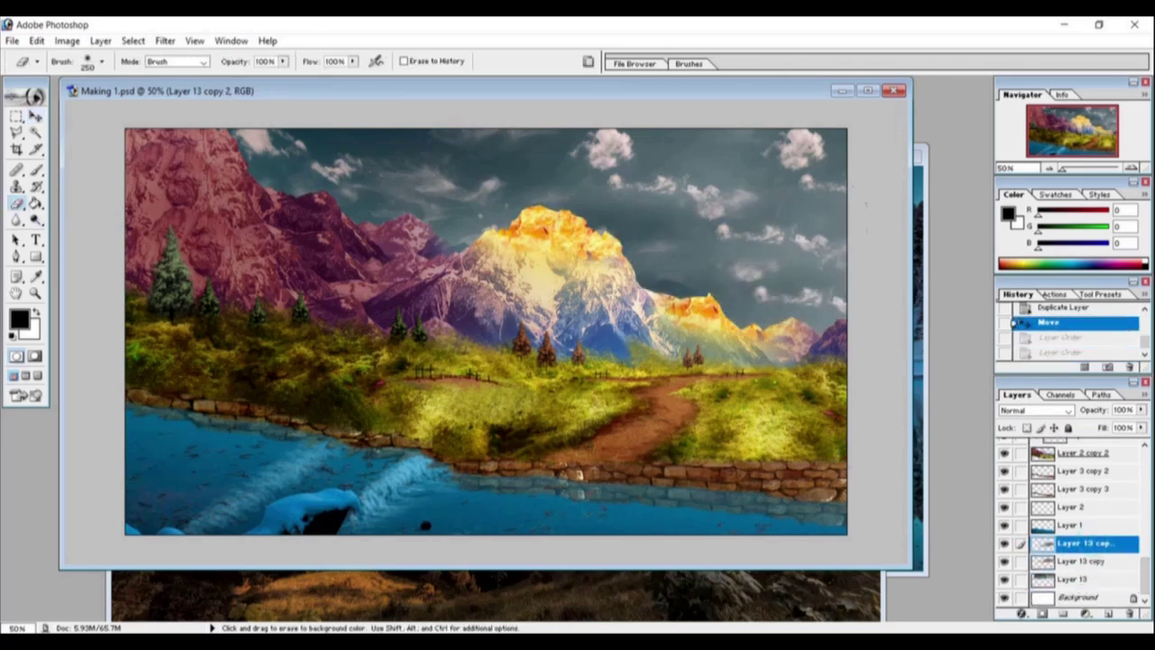
pyautogui.moveTo(650, 275); pyautogui.dragTo(803, 288)
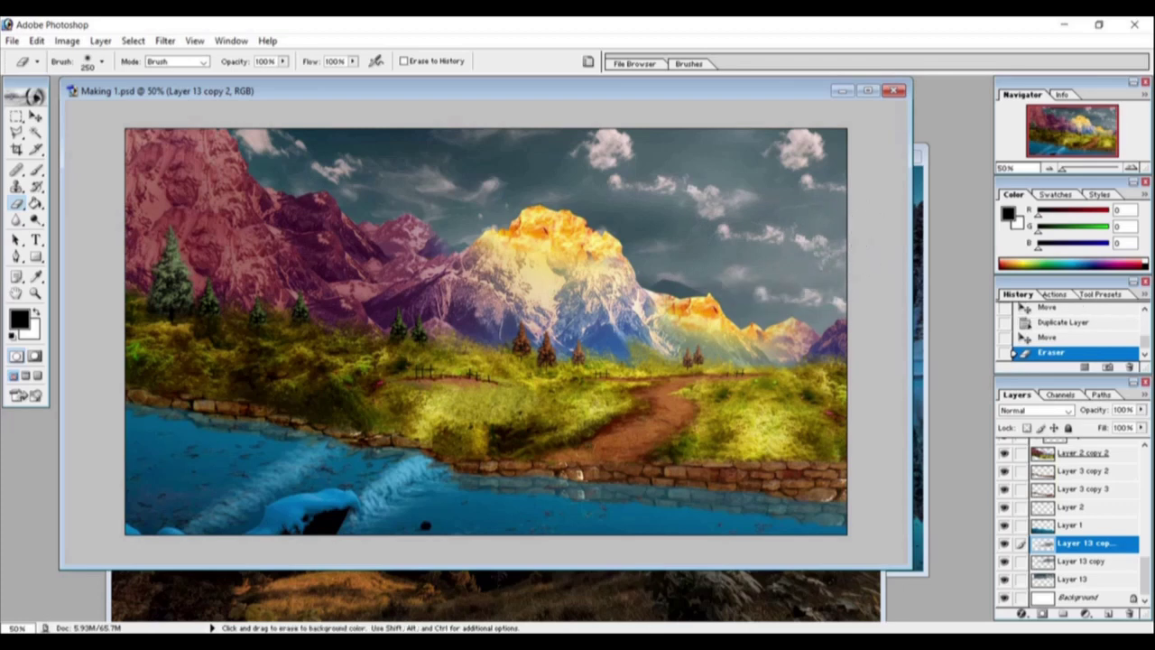
pyautogui.click(725, 285)
# Step: Stretch Layer 13 copy 2 taller with Free Transform and erase part of Layer 13 copy
pyautogui.hotkey('ctrl', 't')
pyautogui.moveTo(757, 241); pyautogui.dragTo(757, 209)
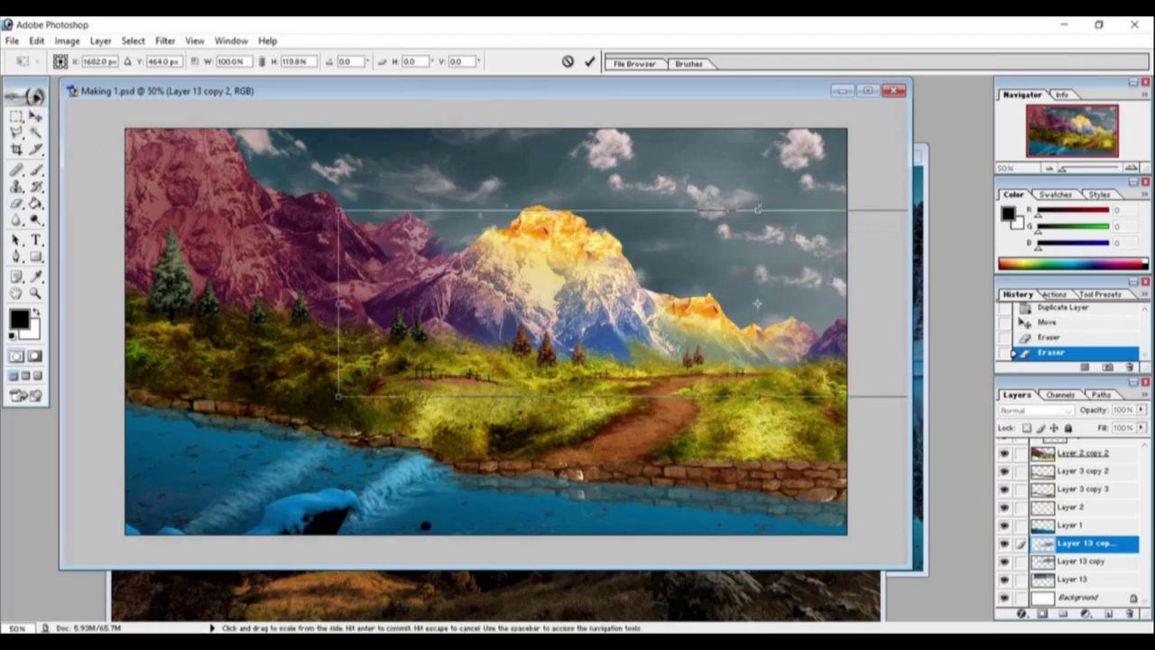
pyautogui.press('Return')
pyautogui.hotkey('alt', '[')
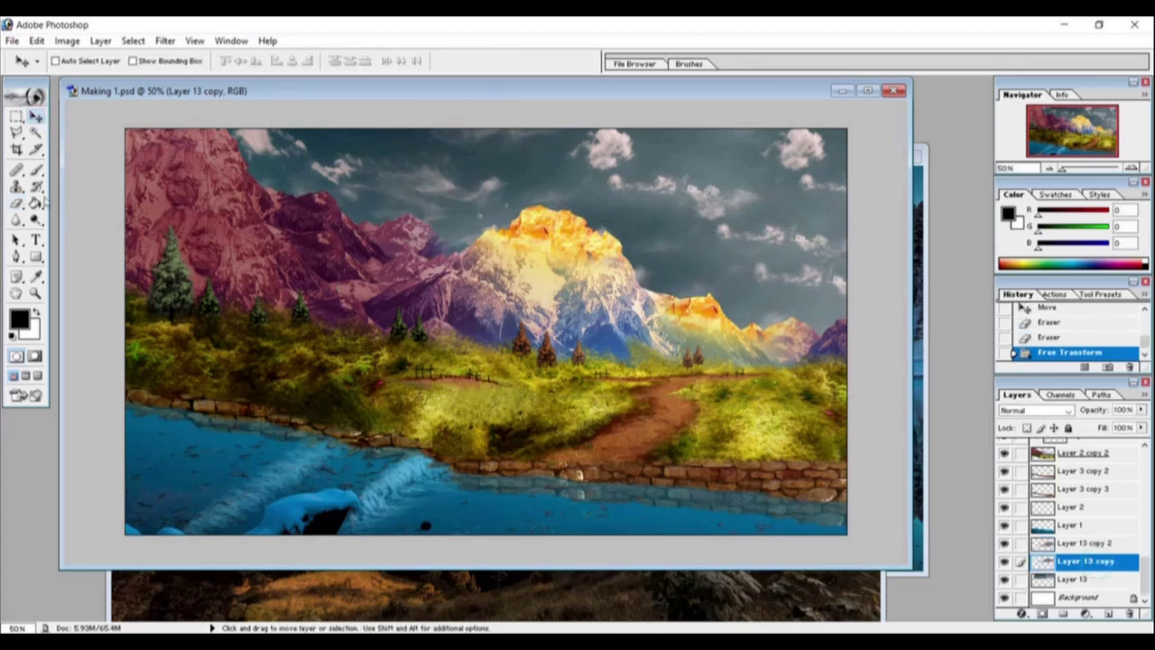
pyautogui.press('e')
pyautogui.moveTo(663, 236); pyautogui.dragTo(645, 237)
pyautogui.press(']')
pyautogui.press(']')
pyautogui.press(']')
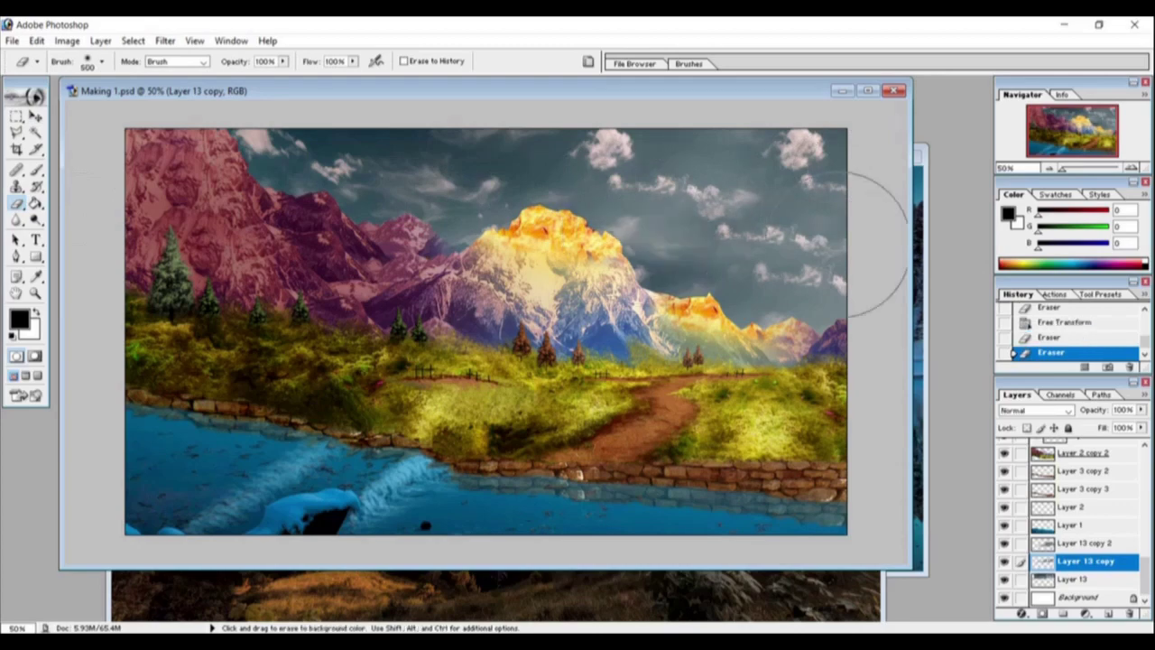
# Step: Merge the linked sky layers, add a new empty layer, and choose white
pyautogui.click(101, 41)
pyautogui.click(145, 478)
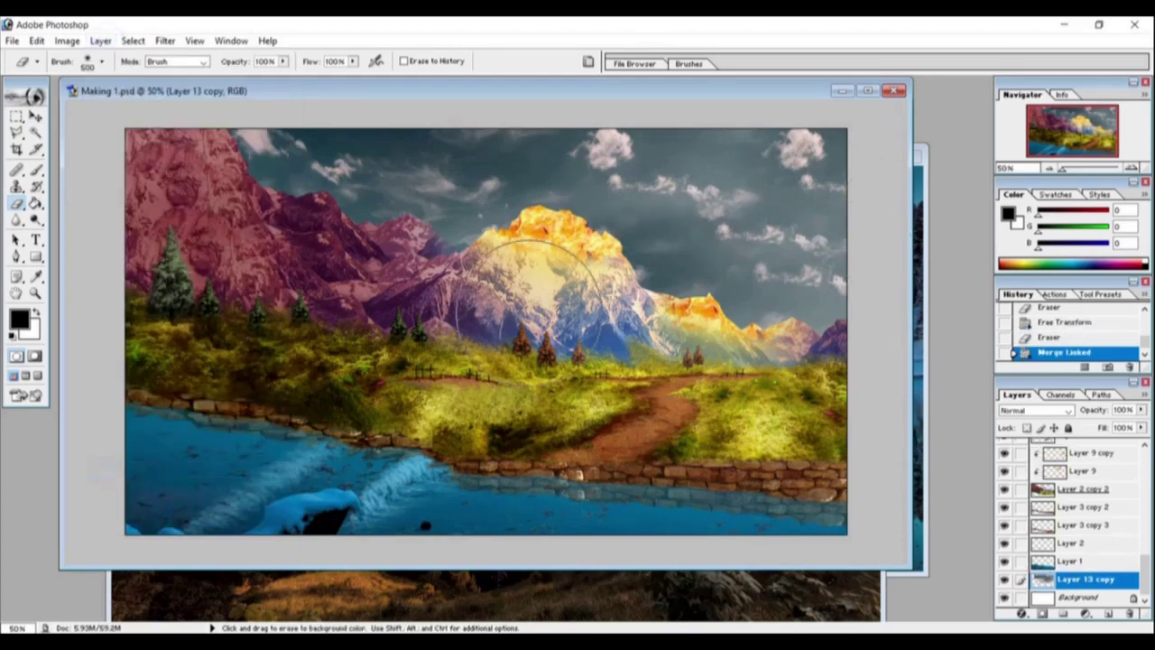
pyautogui.hotkey('ctrl', 'shift', 'alt', 'n')
pyautogui.click(18, 318)
# Step: Paint soft white haze over the sky and mountains with a size 700 brush at 44% opacity
pyautogui.click(755, 320)
pyautogui.press('b')
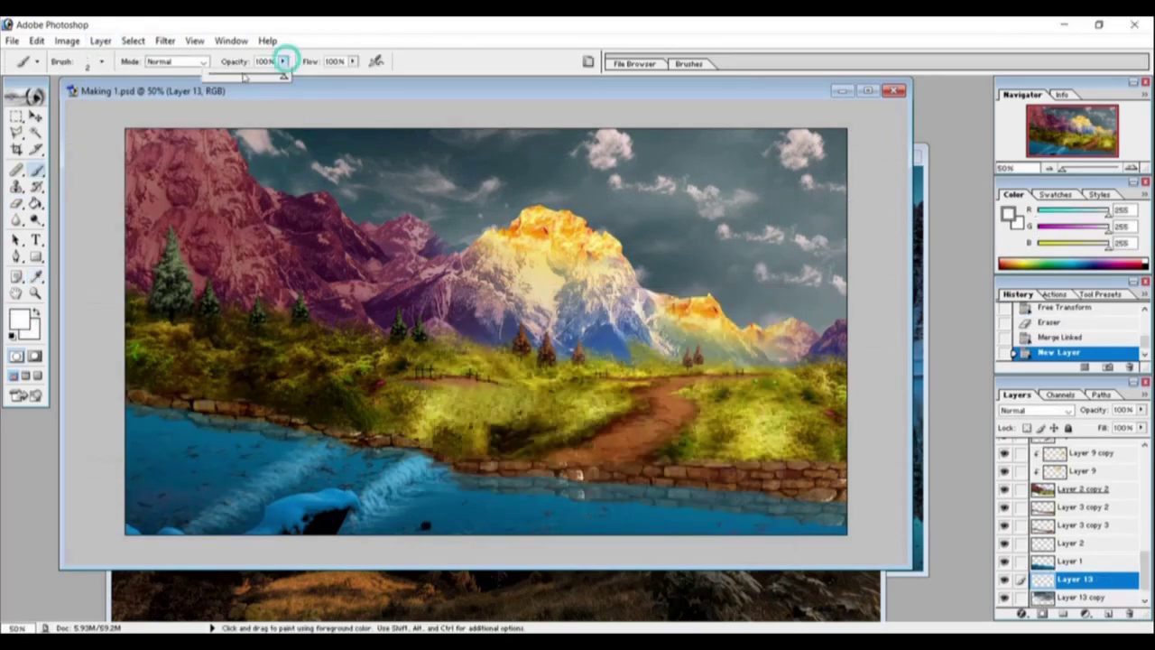
pyautogui.click(101, 61)
pyautogui.press('Return')
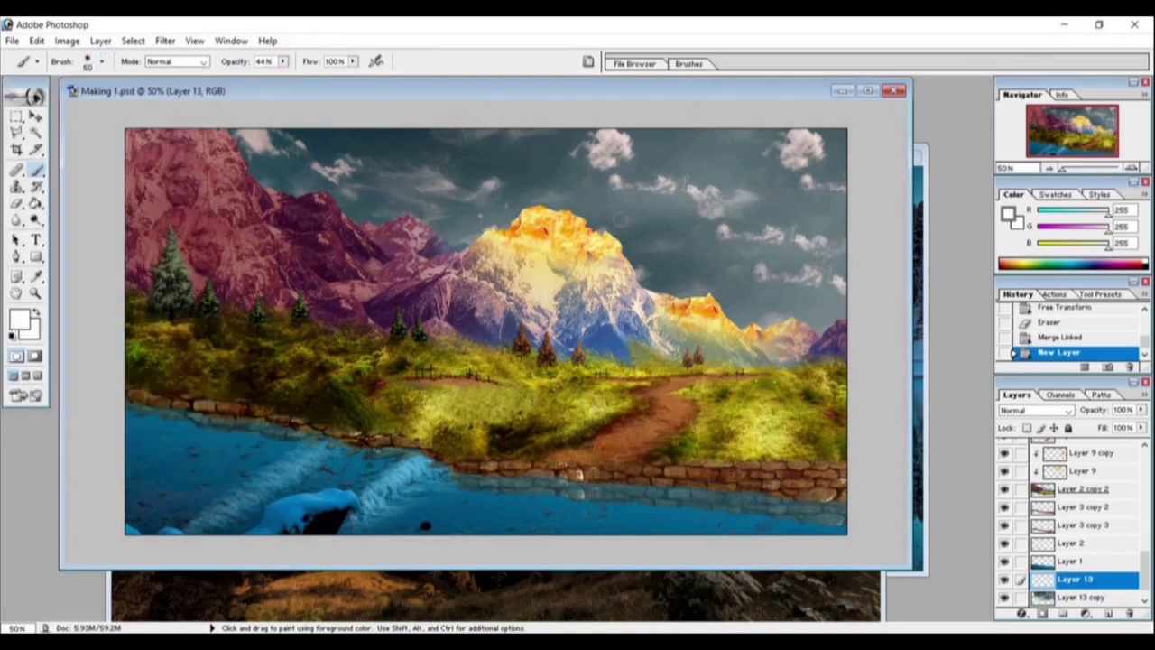
pyautogui.click(643, 228)
pyautogui.click(690, 307)
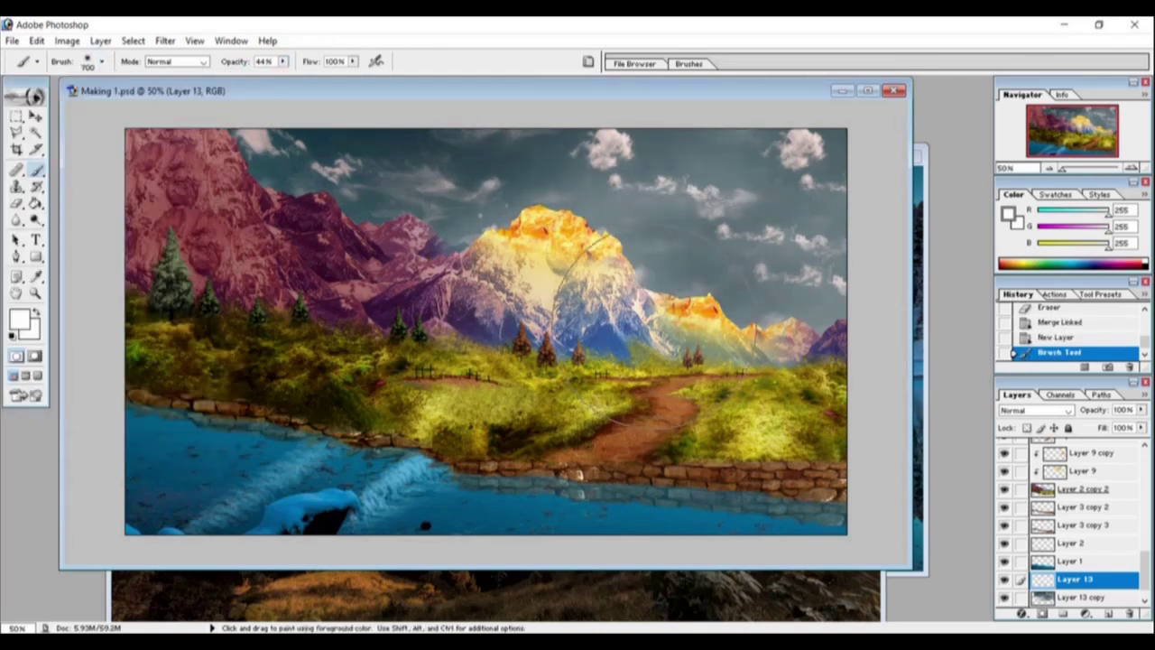
pyautogui.click(722, 298)
pyautogui.click(749, 342)
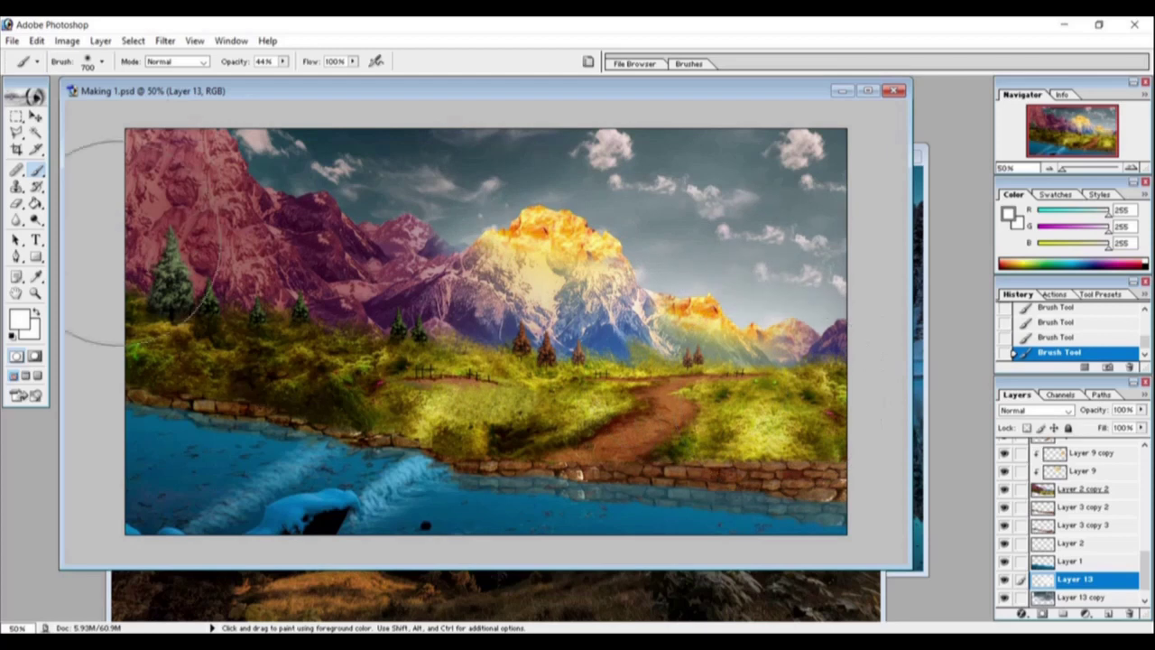
# Step: Link Layer 13 copy with Layer 13 and merge the linked layers
pyautogui.click(34, 115)
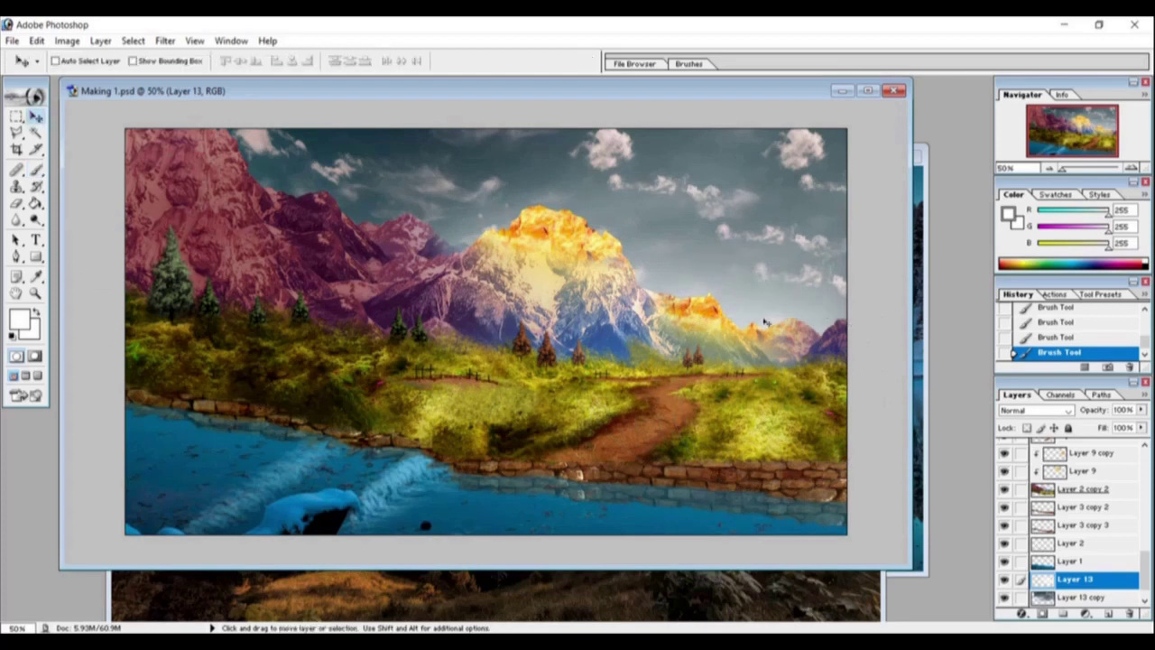
pyautogui.click(1019, 597)
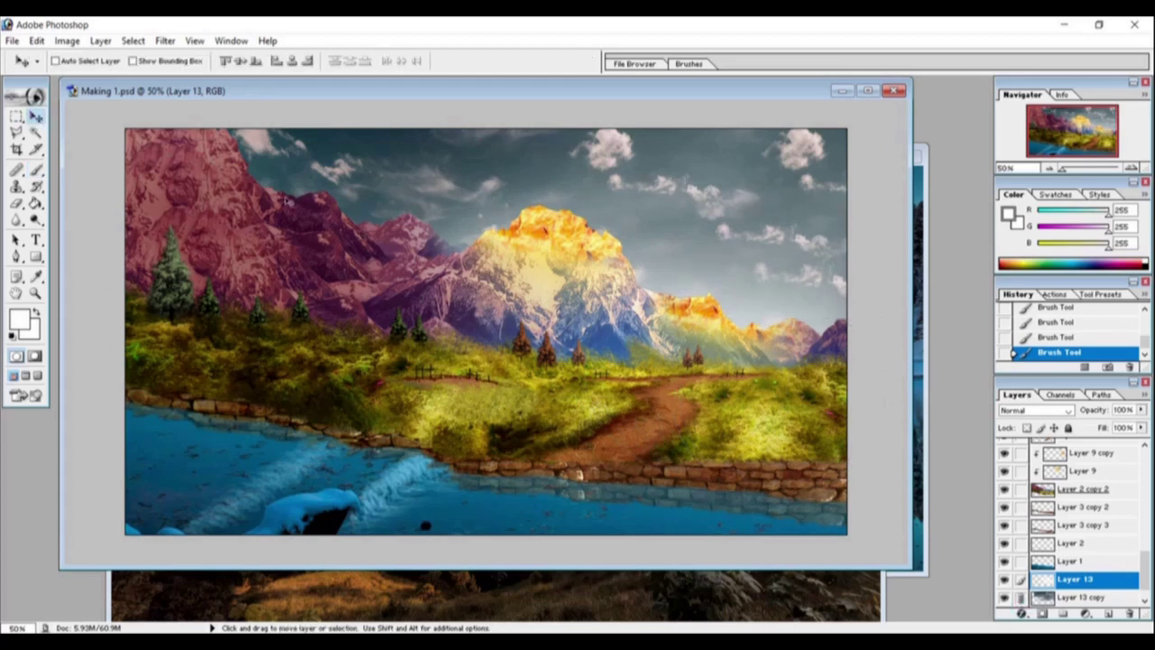
pyautogui.click(100, 41)
pyautogui.click(203, 472)
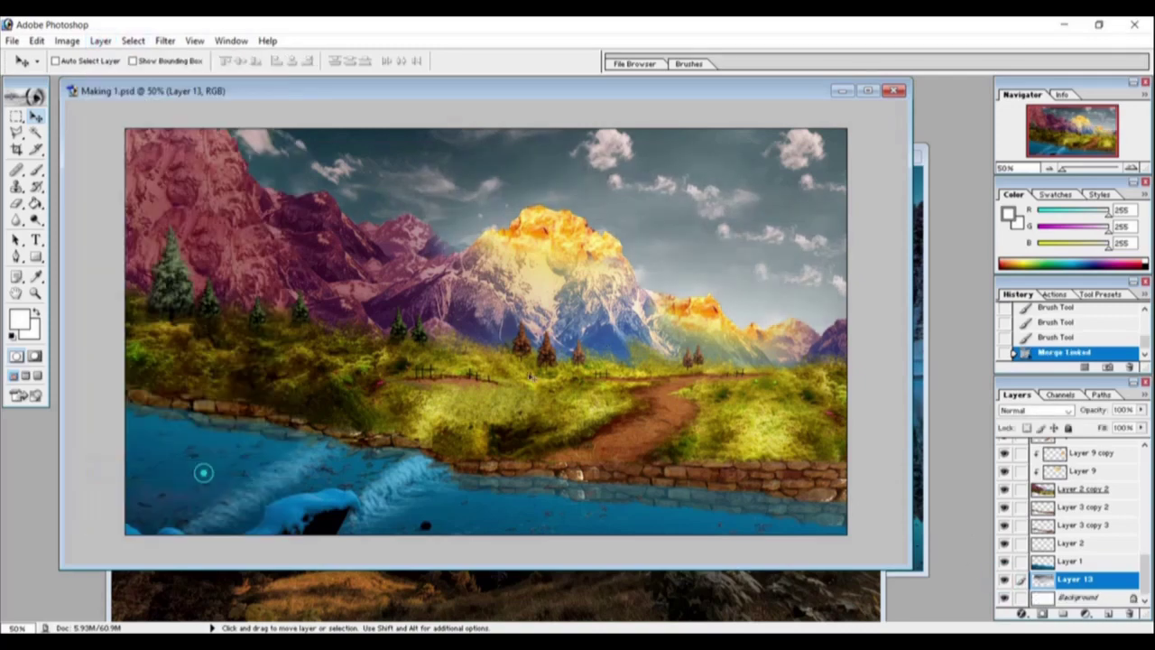
# Step: Shift the sky's hue, push Color Balance Yellow–Blue to +37, and set Levels white input to 222
pyautogui.hotkey('ctrl', 'u')
pyautogui.moveTo(771, 169); pyautogui.dragTo(830, 172)
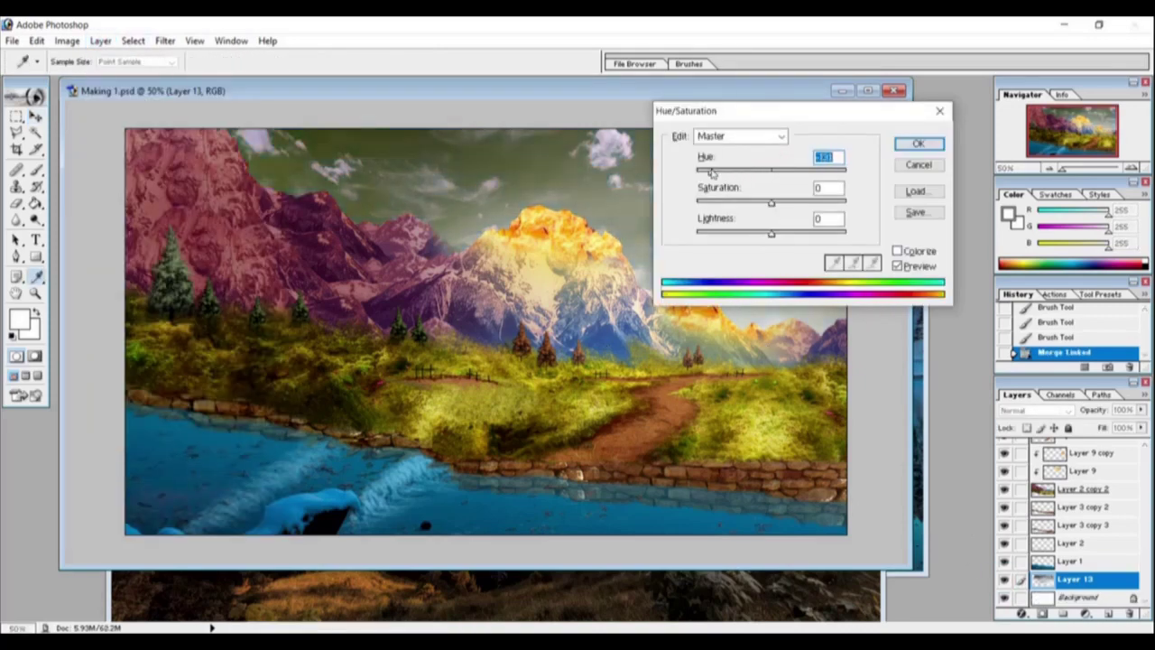
pyautogui.press('Return')
pyautogui.hotkey('ctrl', 'b')
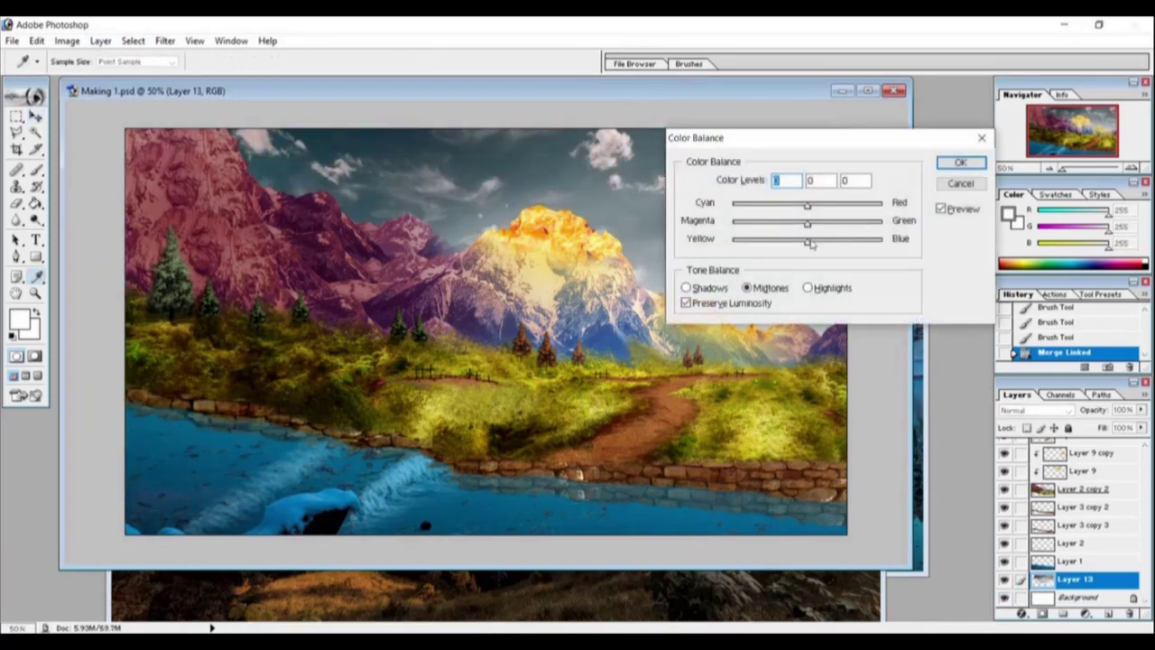
pyautogui.moveTo(807, 239); pyautogui.dragTo(835, 243)
pyautogui.press('Return')
pyautogui.hotkey('ctrl', 'l')
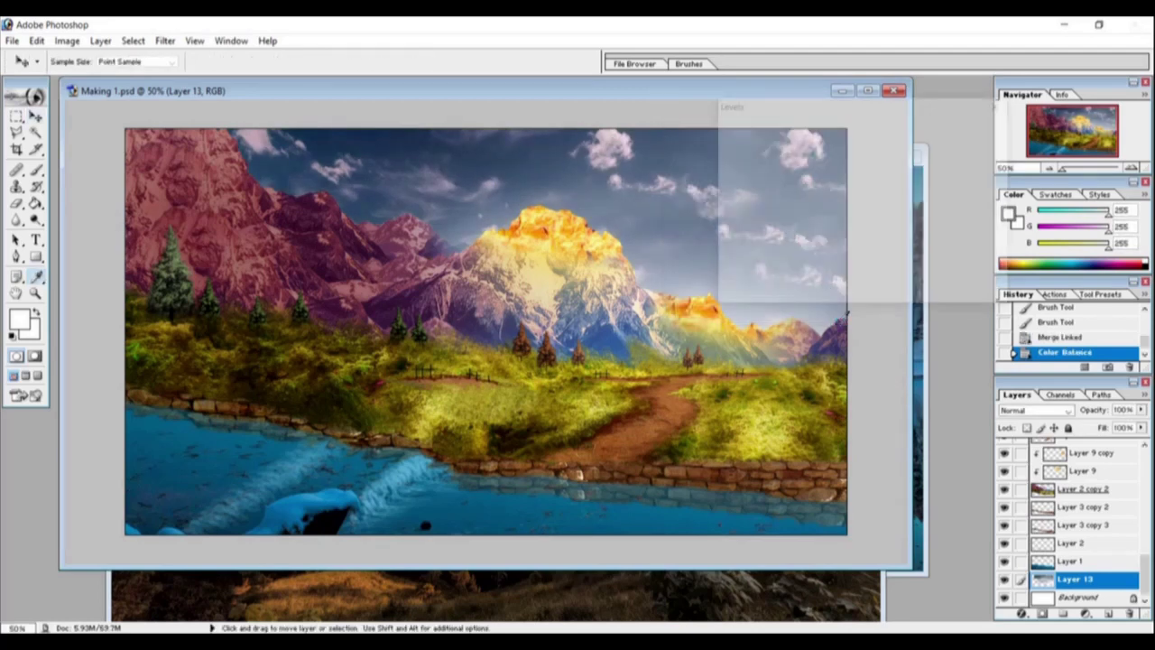
pyautogui.moveTo(922, 246); pyautogui.dragTo(900, 249)
pyautogui.press('Return')
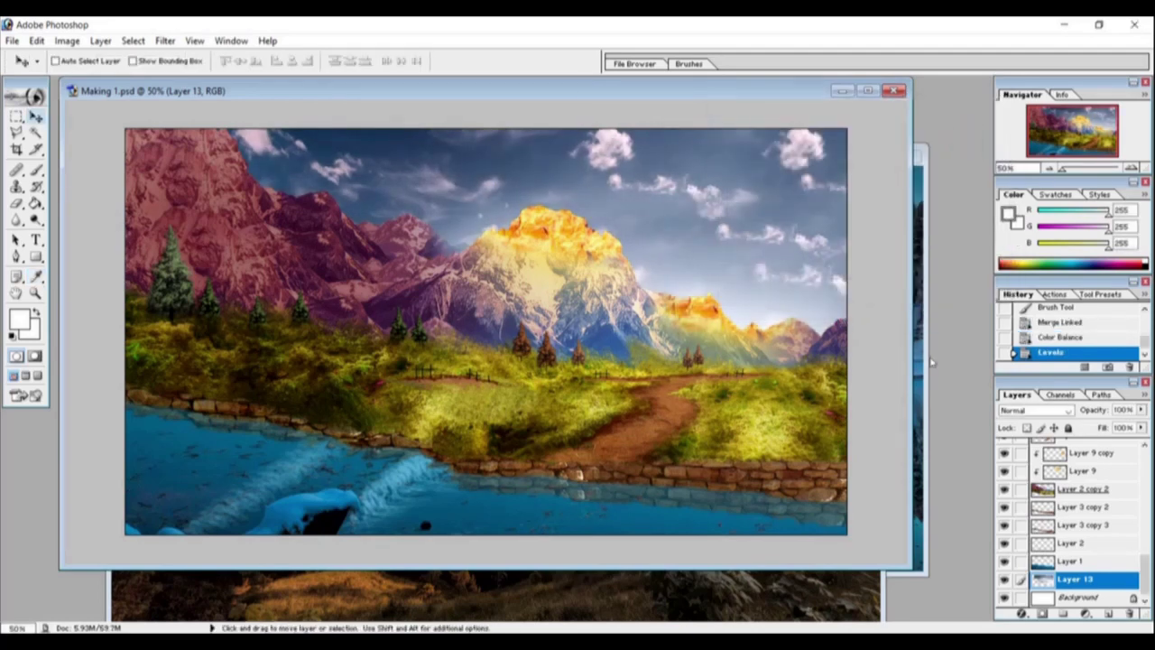
# Step: Draw a feathered straight-edged selection for a light beam from the sky down to the water
pyautogui.press('l')
pyautogui.click(681, 155)
pyautogui.click(359, 438)
pyautogui.click(307, 496)
pyautogui.click(483, 509)
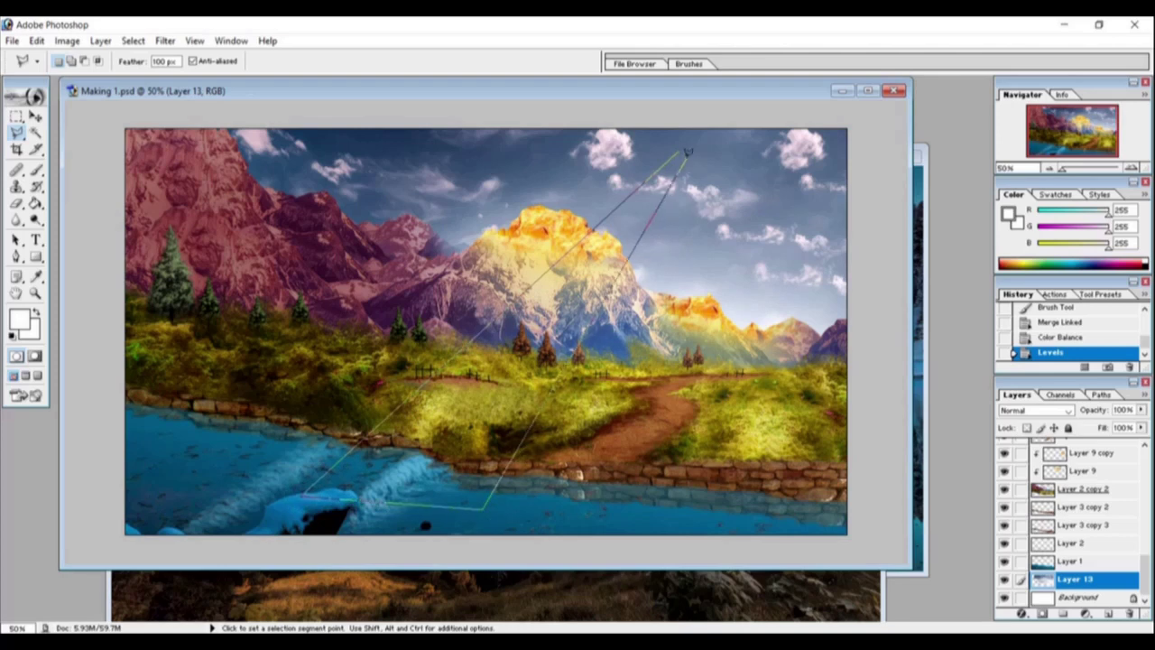
pyautogui.click(682, 145)
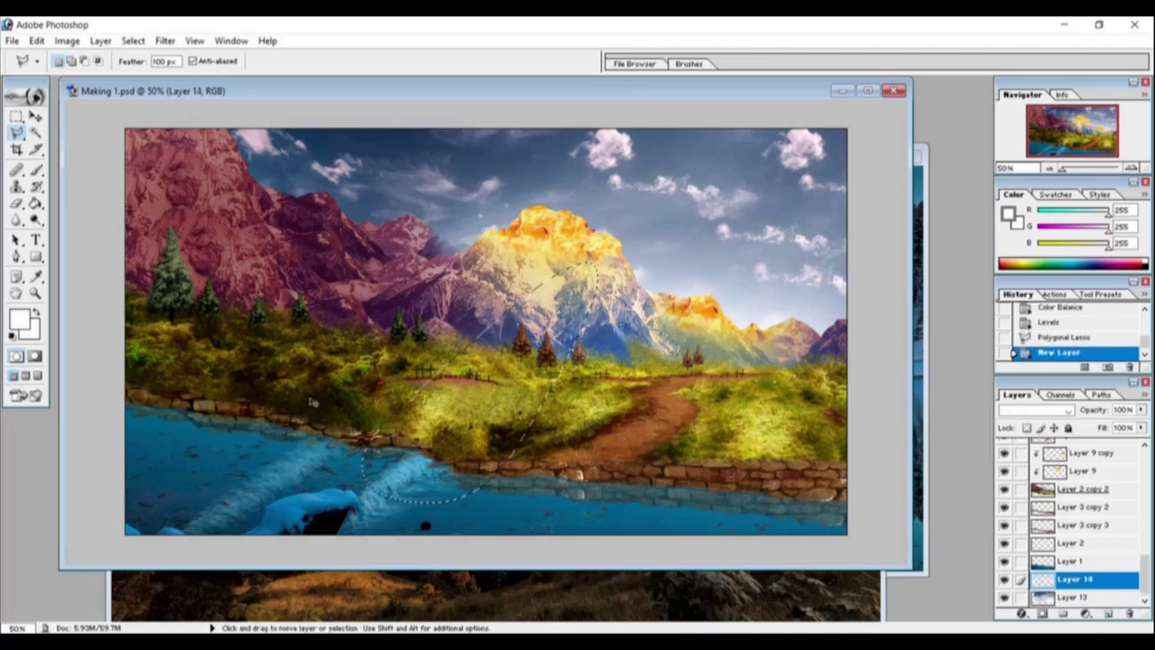
pyautogui.scroll(10, 1097, 448)
# Step: On a new layer, paint a yellow glow inside the beam selection and deselect
pyautogui.click(1109, 613)
pyautogui.press('b')
pyautogui.moveTo(433, 424); pyautogui.dragTo(560, 325)
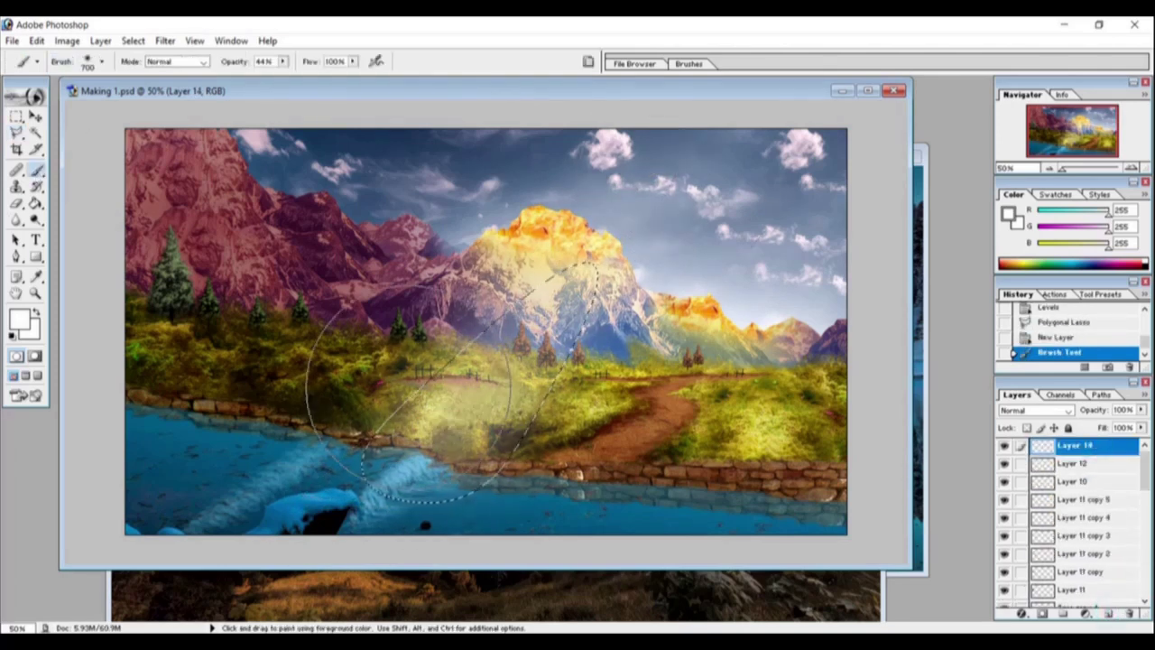
pyautogui.hotkey('ctrl', 'd')
# Step: Free Transform Layer 14 to narrow and skew the hazy light into place
pyautogui.hotkey('ctrl', 't')
pyautogui.moveTo(748, 331); pyautogui.dragTo(690, 331)
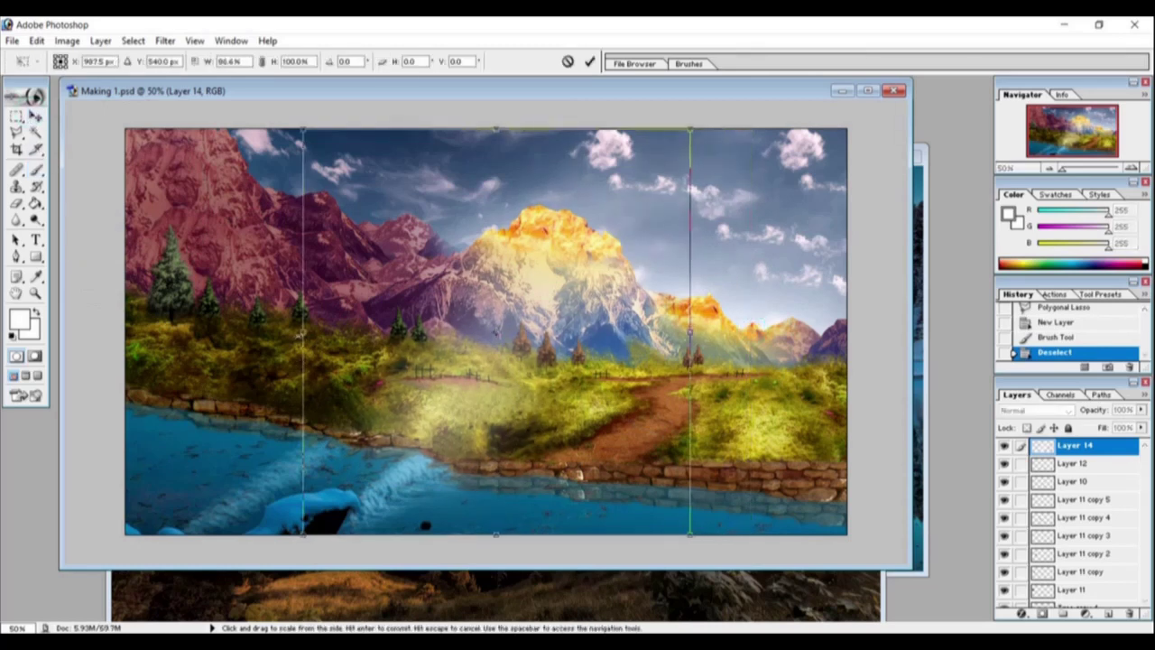
pyautogui.moveTo(309, 331); pyautogui.dragTo(356, 331)
pyautogui.moveTo(515, 323); pyautogui.dragTo(545, 304)
pyautogui.moveTo(386, 312); pyautogui.dragTo(412, 311)
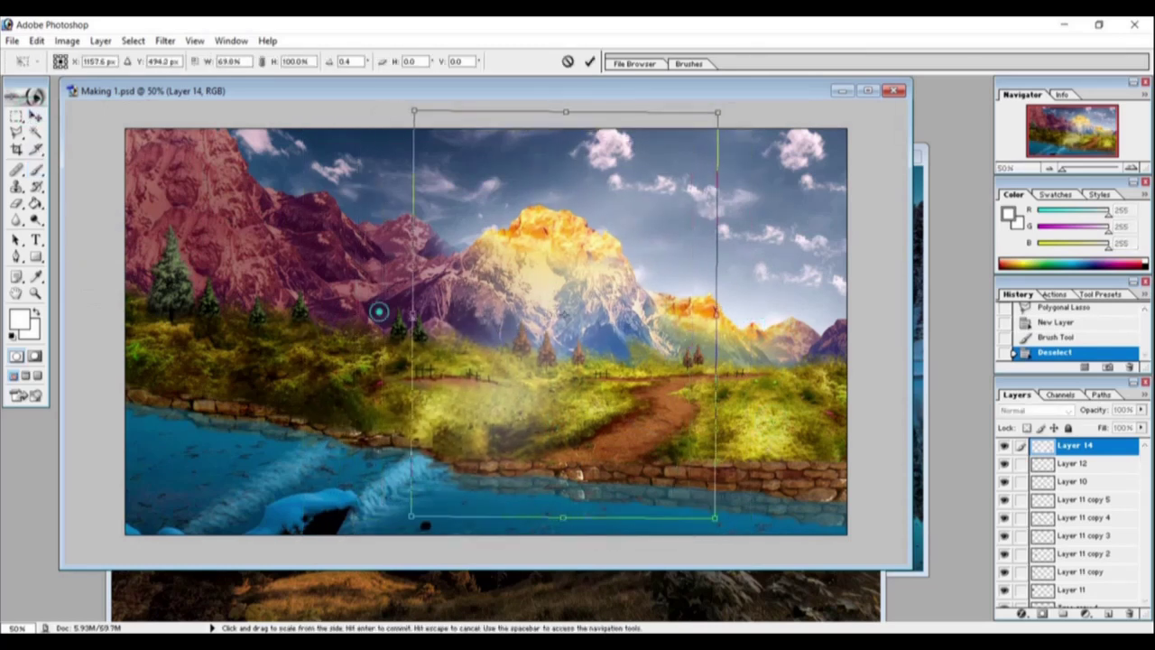
pyautogui.moveTo(713, 315); pyautogui.dragTo(680, 316)
pyautogui.moveTo(551, 316); pyautogui.dragTo(614, 316)
pyautogui.moveTo(732, 106); pyautogui.dragTo(748, 103)
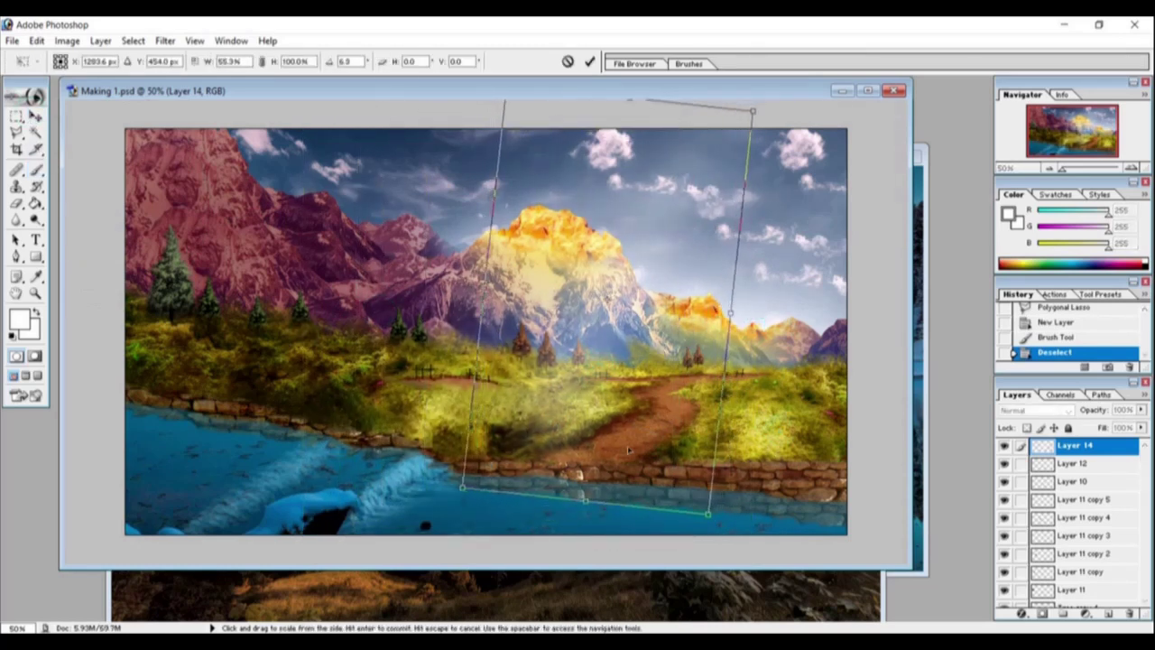
pyautogui.press('Return')
# Step: Duplicate the light layer as Layer 14 copy and move it right toward the mountains
pyautogui.rightClick(1089, 453)
pyautogui.click(1119, 492)
pyautogui.click(696, 304)
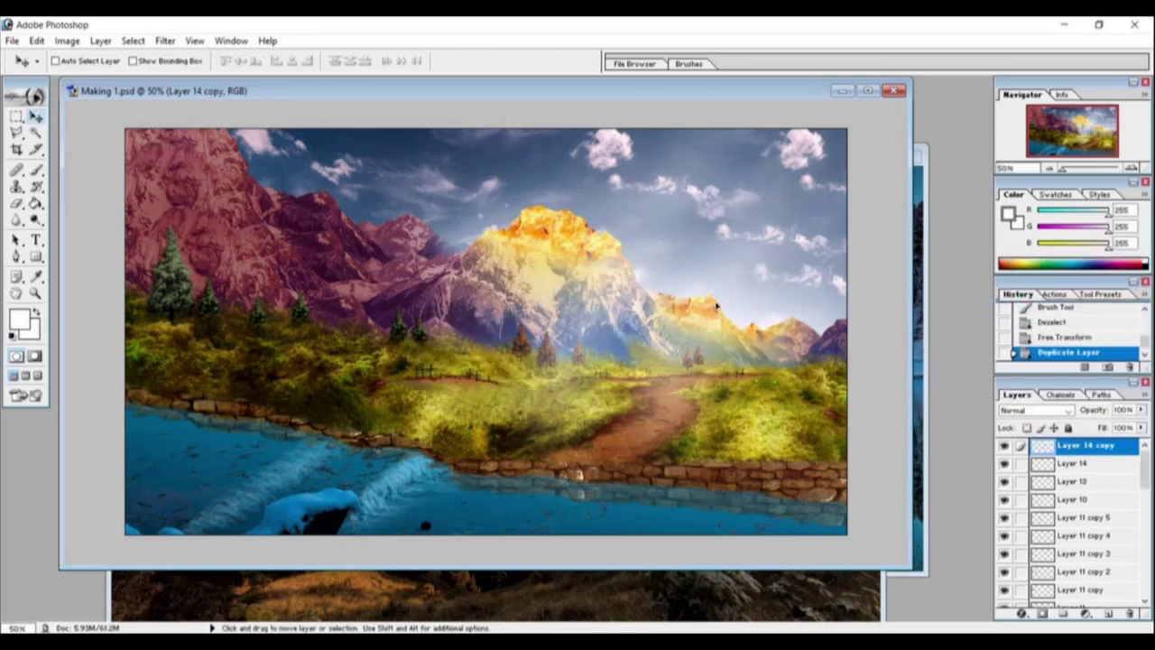
pyautogui.moveTo(743, 309); pyautogui.dragTo(778, 312)
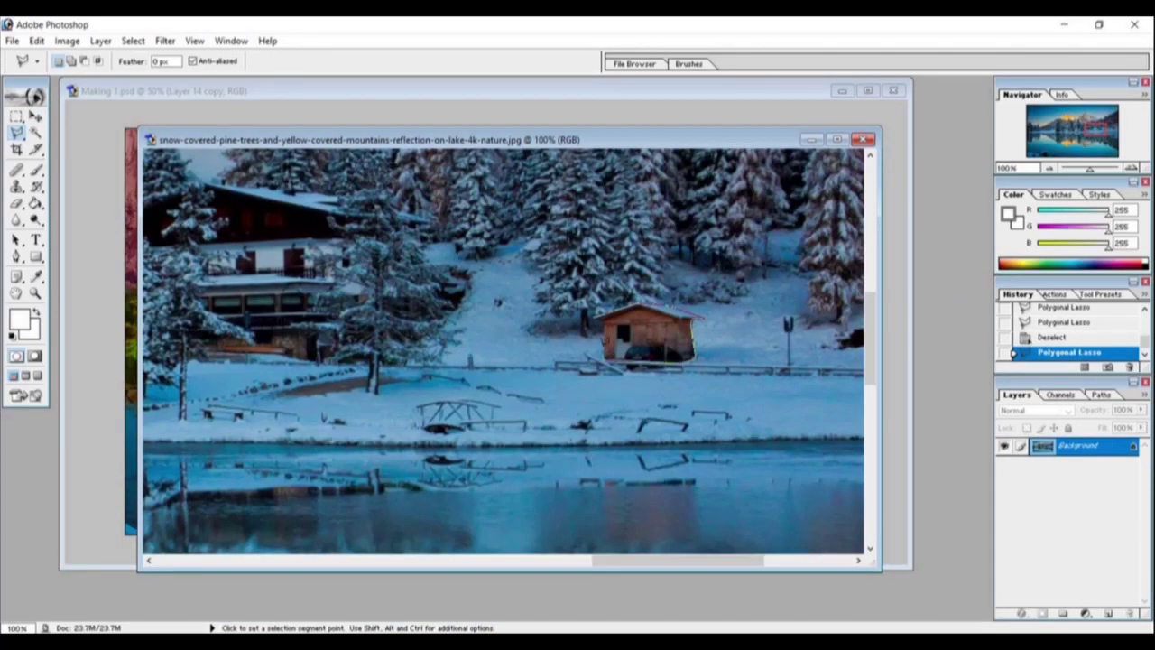
# Step: Paste the copied cabin into Making 1.psd on the hillside beside the path
pyautogui.hotkey('ctrl', 'c')
pyautogui.hotkey('ctrl', 'Tab')
pyautogui.hotkey('ctrl', 'v')
pyautogui.press('v')
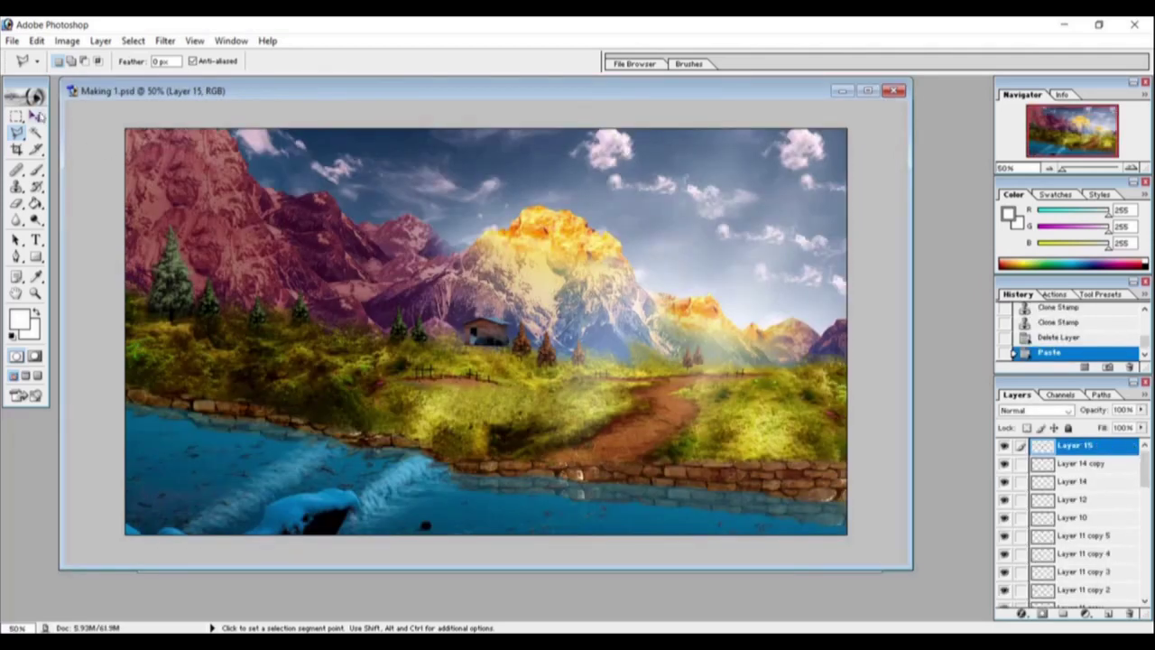
pyautogui.moveTo(485, 332)
pyautogui.mouseDown()
pyautogui.moveTo(625, 359)
pyautogui.moveTo(471, 338)
pyautogui.moveTo(492, 339)
pyautogui.mouseUp()
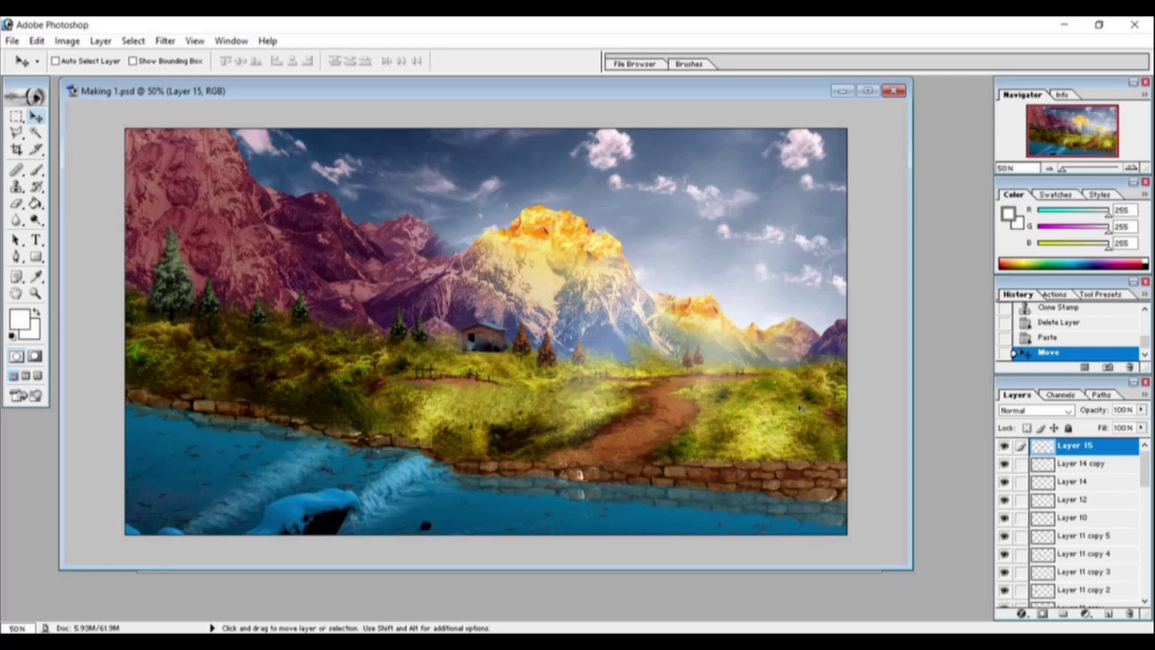
# Step: Apply Levels to the cabin, then try and cancel a Hue/Saturation change
pyautogui.hotkey('ctrl', 'l')
pyautogui.press('Return')
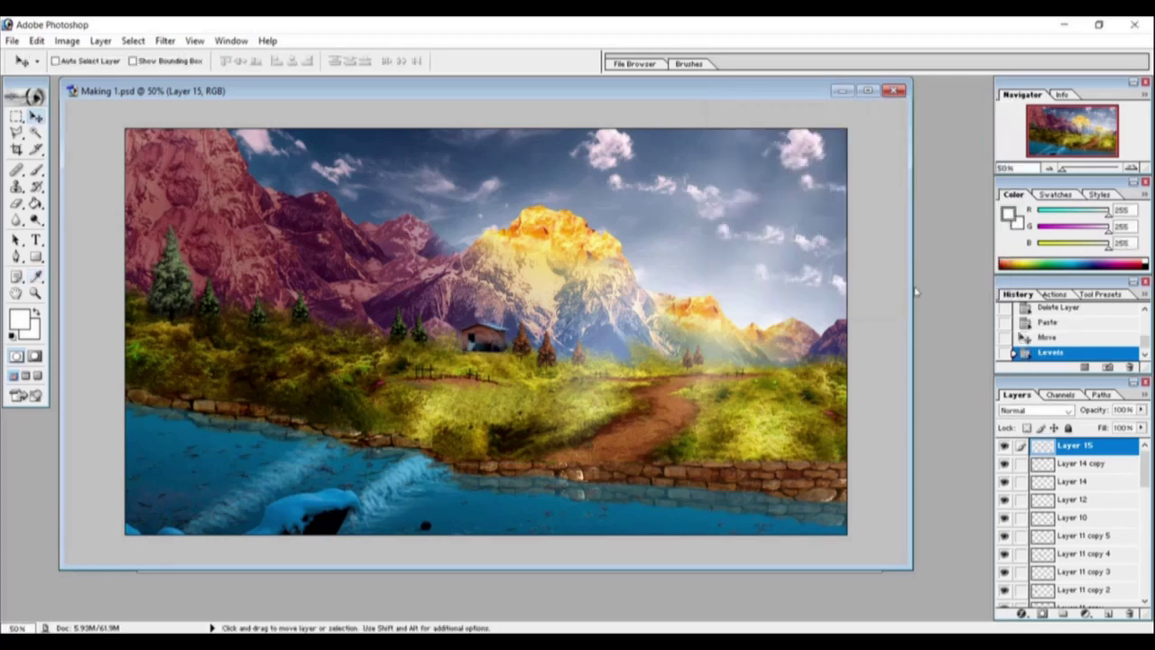
pyautogui.hotkey('ctrl', 'u')
pyautogui.moveTo(773, 170); pyautogui.dragTo(798, 171)
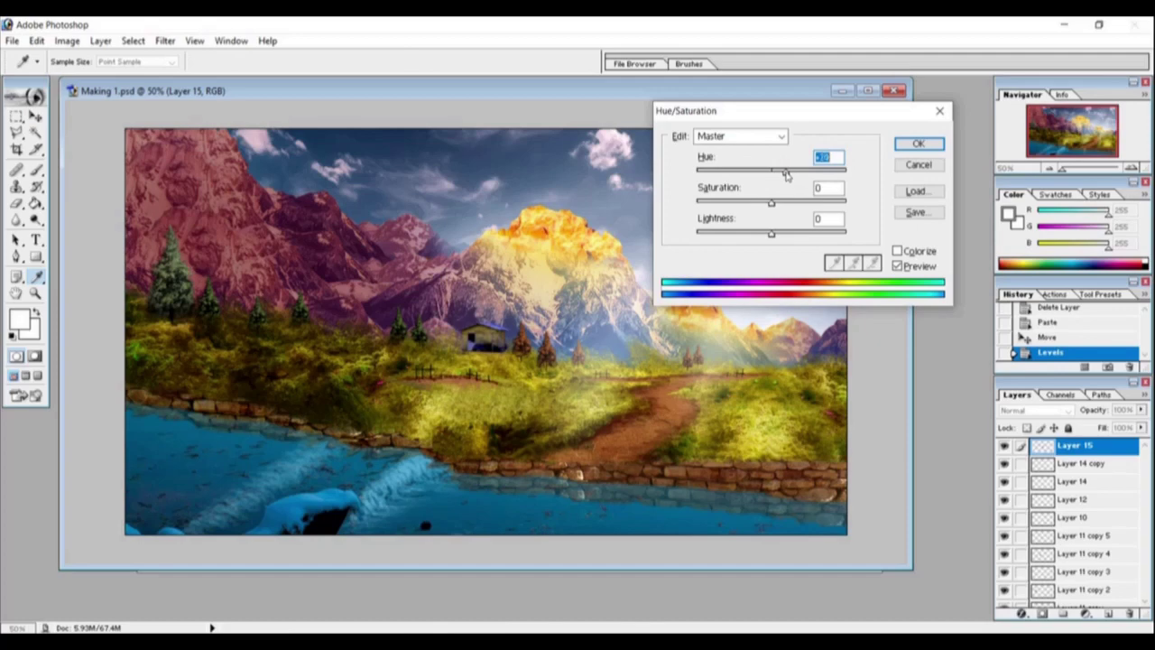
pyautogui.click(918, 165)
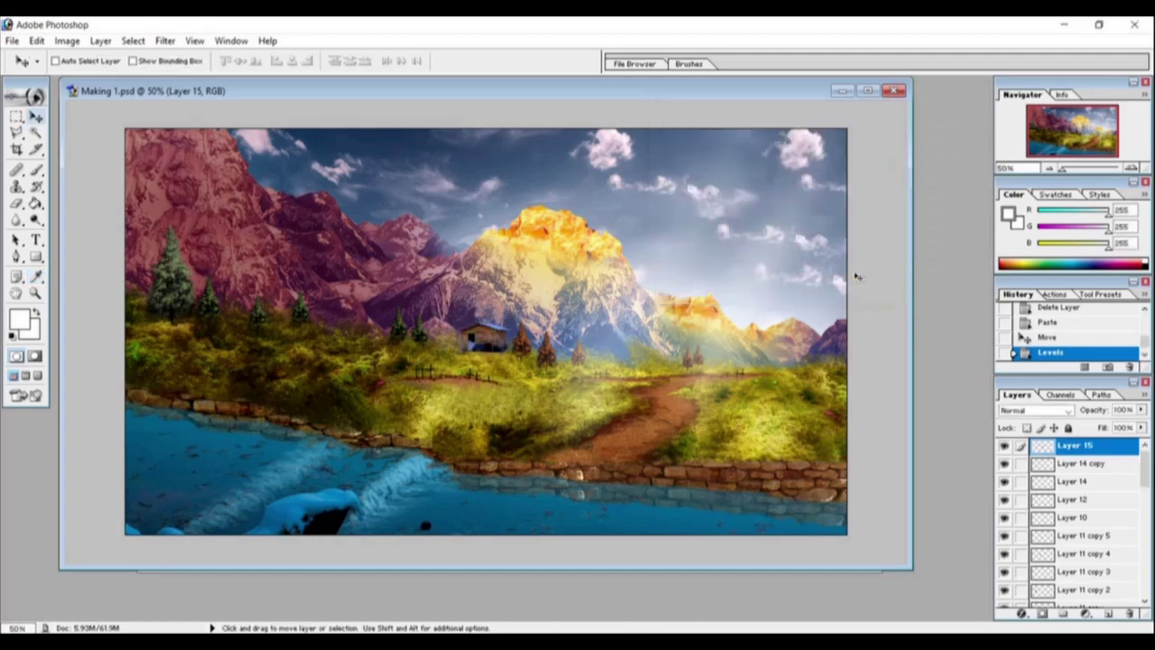
# Step: Zoom to 100% and touch up around the cabin with the Clone Stamp
pyautogui.hotkey('ctrl', 'alt', '0')
pyautogui.keyDown('ctrl'); pyautogui.click(504, 390); pyautogui.keyUp('ctrl')
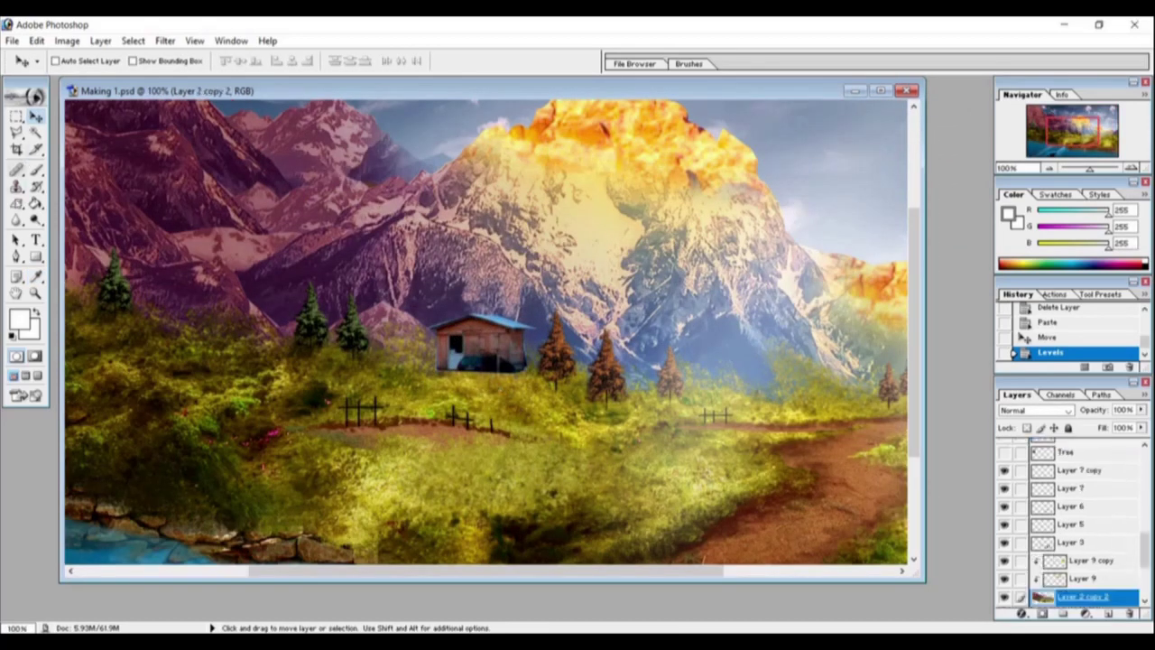
pyautogui.press('s')
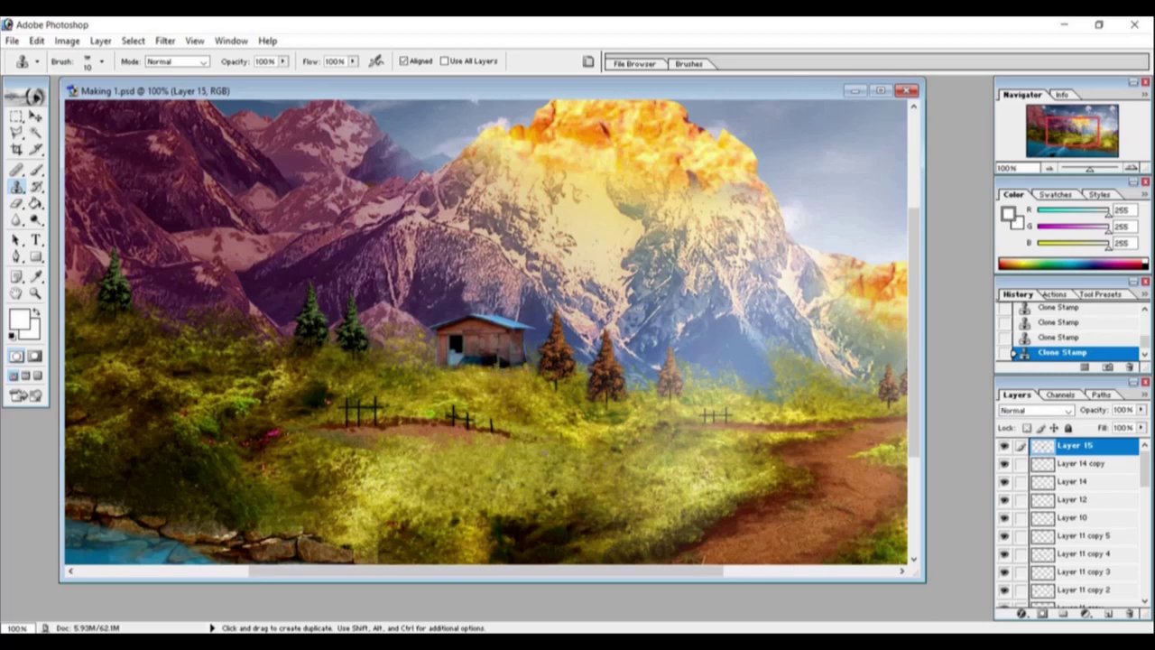
pyautogui.keyDown('ctrl'); pyautogui.click(783, 537); pyautogui.keyUp('ctrl')
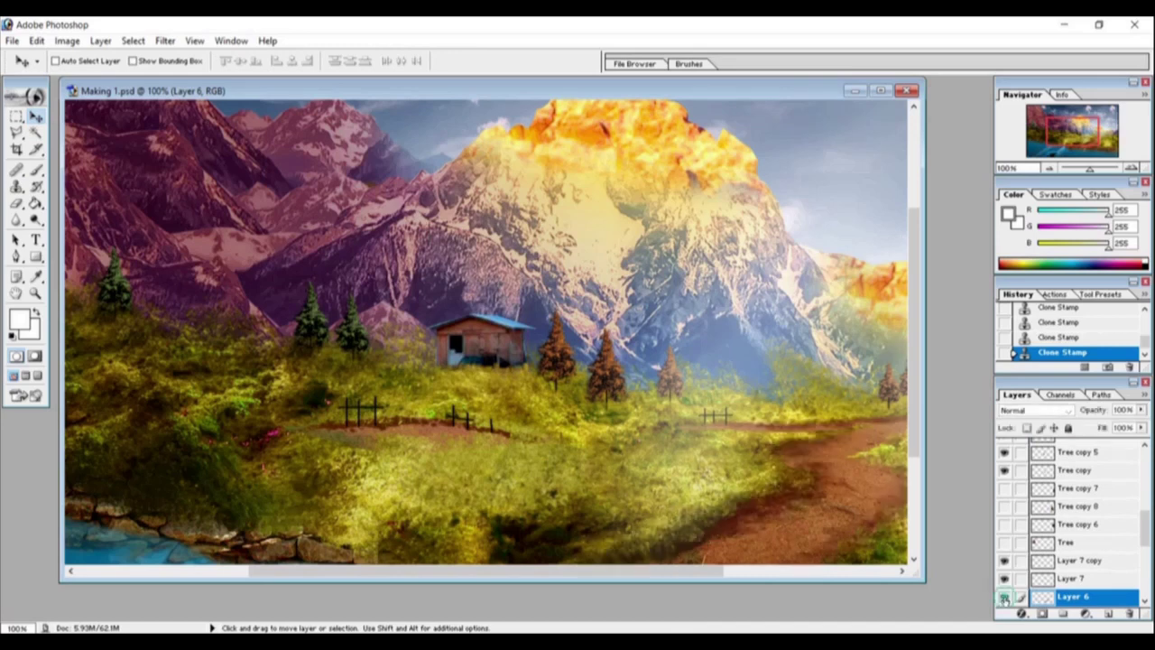
pyautogui.press('s')
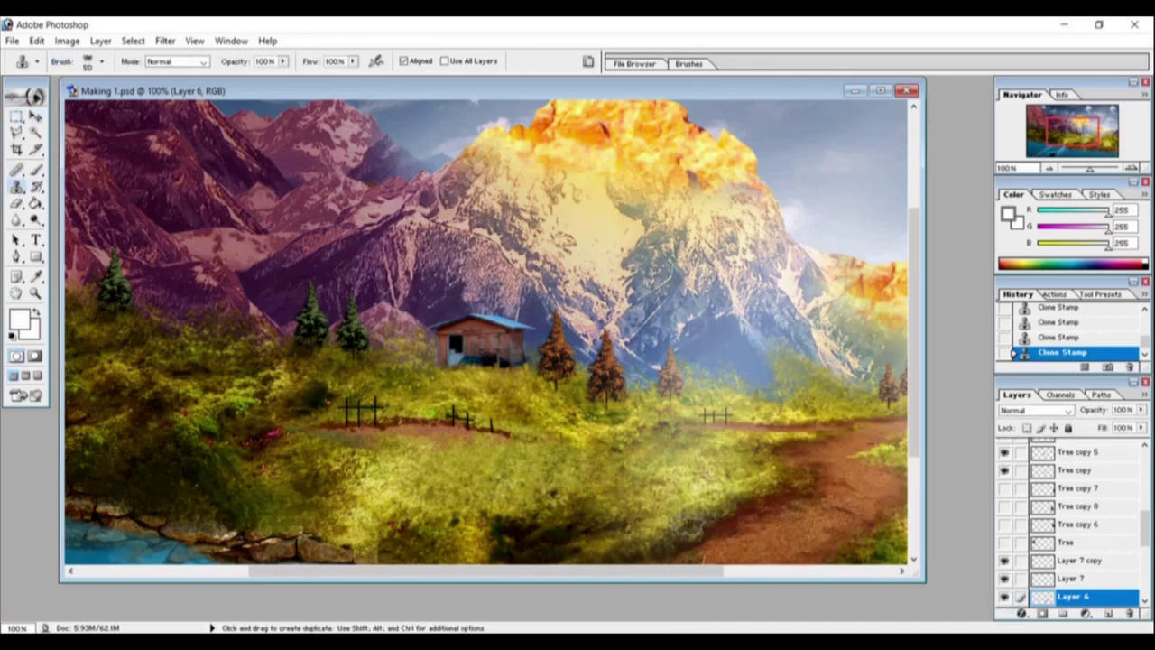
pyautogui.hotkey('alt', 'shift', ']')
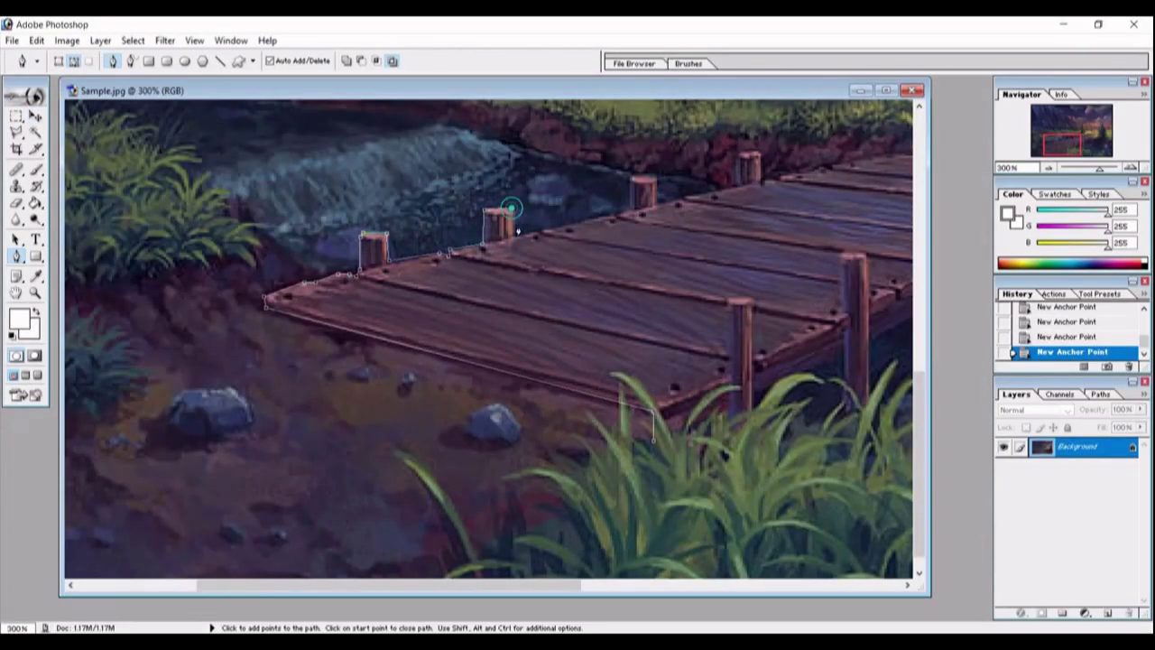
# Step: Trace the pier's far edge and side beam with the Pen tool
pyautogui.moveTo(632, 214); pyautogui.dragTo(395, 314)
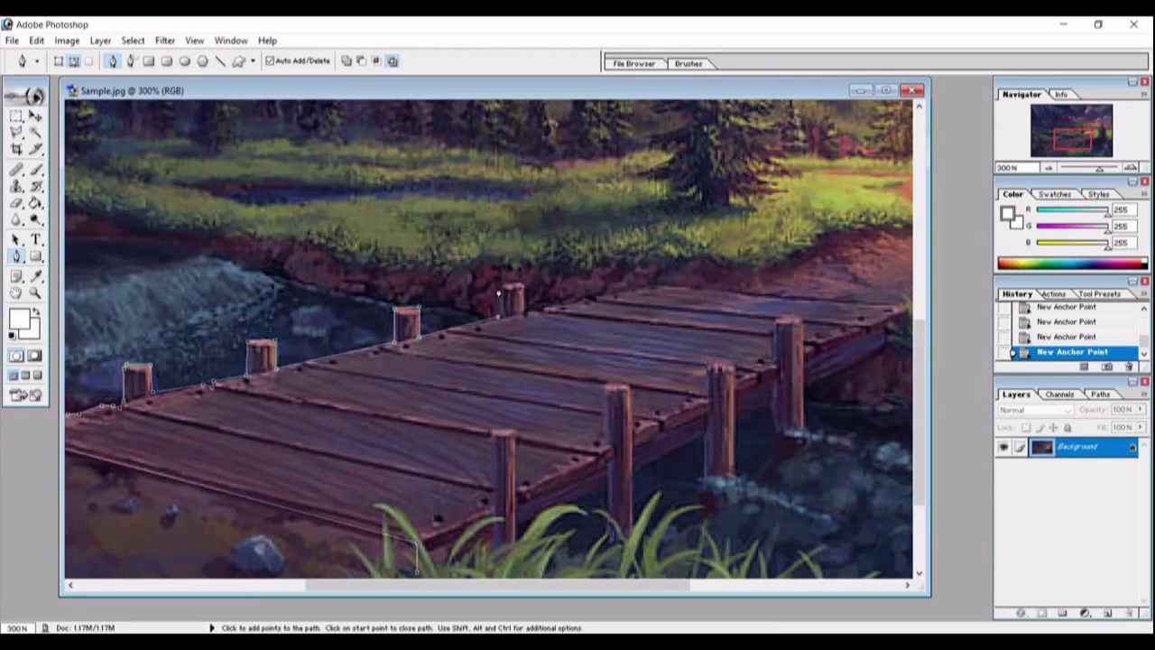
pyautogui.click(645, 278)
pyautogui.moveTo(645, 277); pyautogui.dragTo(411, 247)
pyautogui.click(667, 269)
pyautogui.click(648, 305)
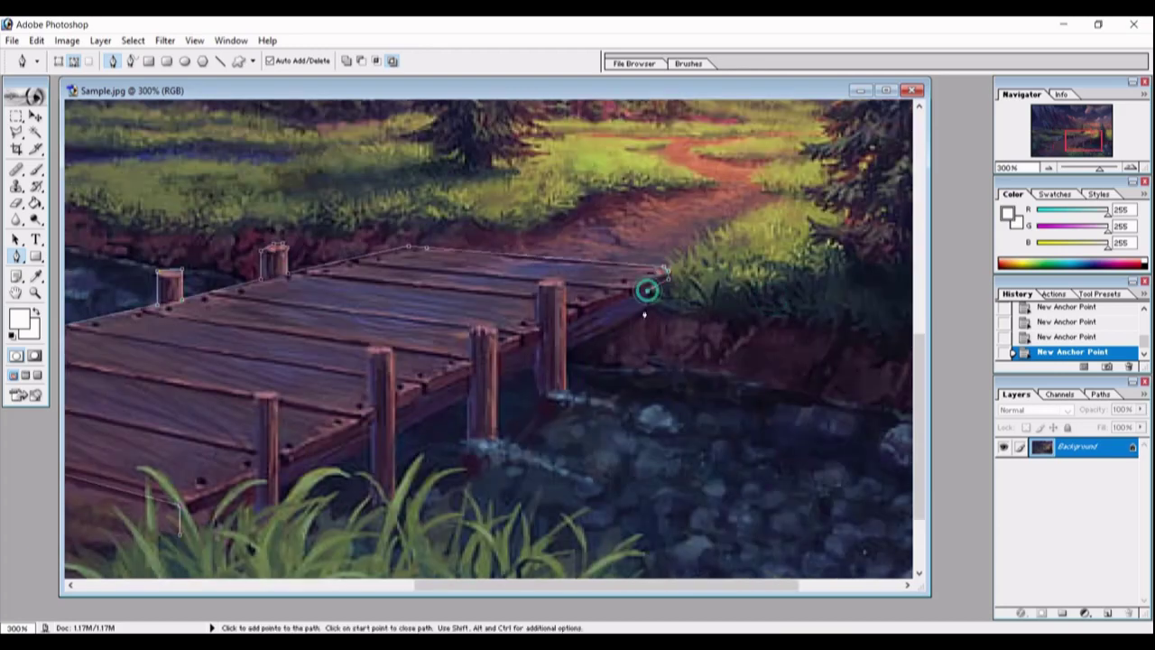
pyautogui.click(566, 350)
pyautogui.click(567, 391)
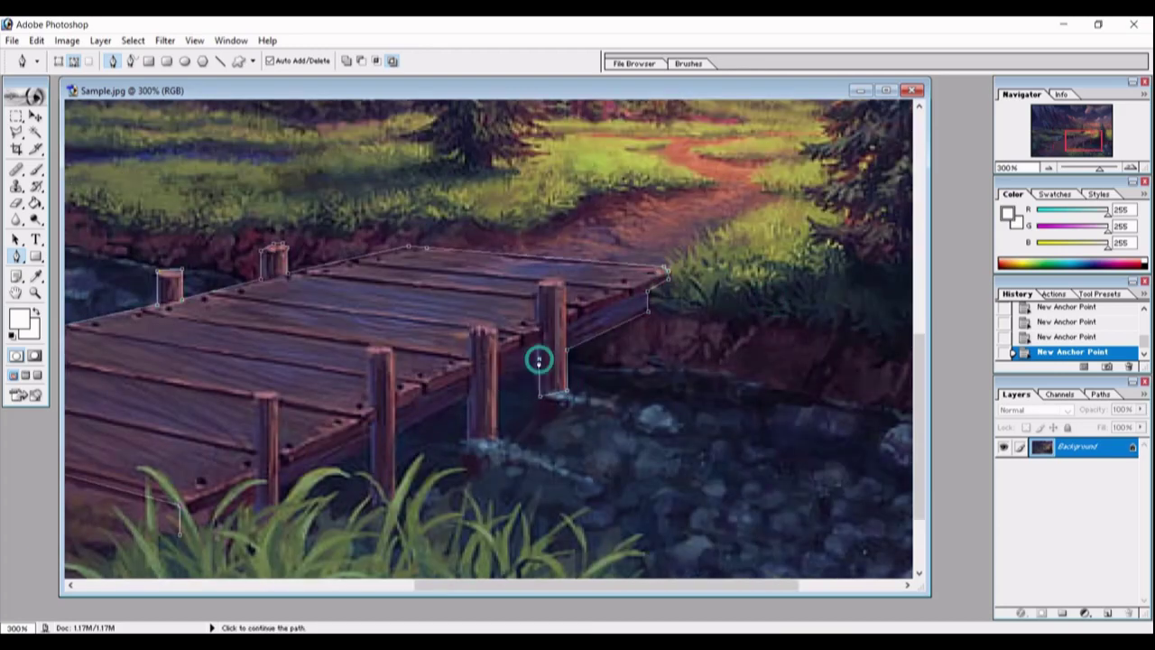
pyautogui.click(497, 386)
# Step: Outline around the pier posts and close the path
pyautogui.click(398, 444)
pyautogui.moveTo(398, 443); pyautogui.dragTo(485, 325)
pyautogui.click(480, 384)
pyautogui.click(457, 384)
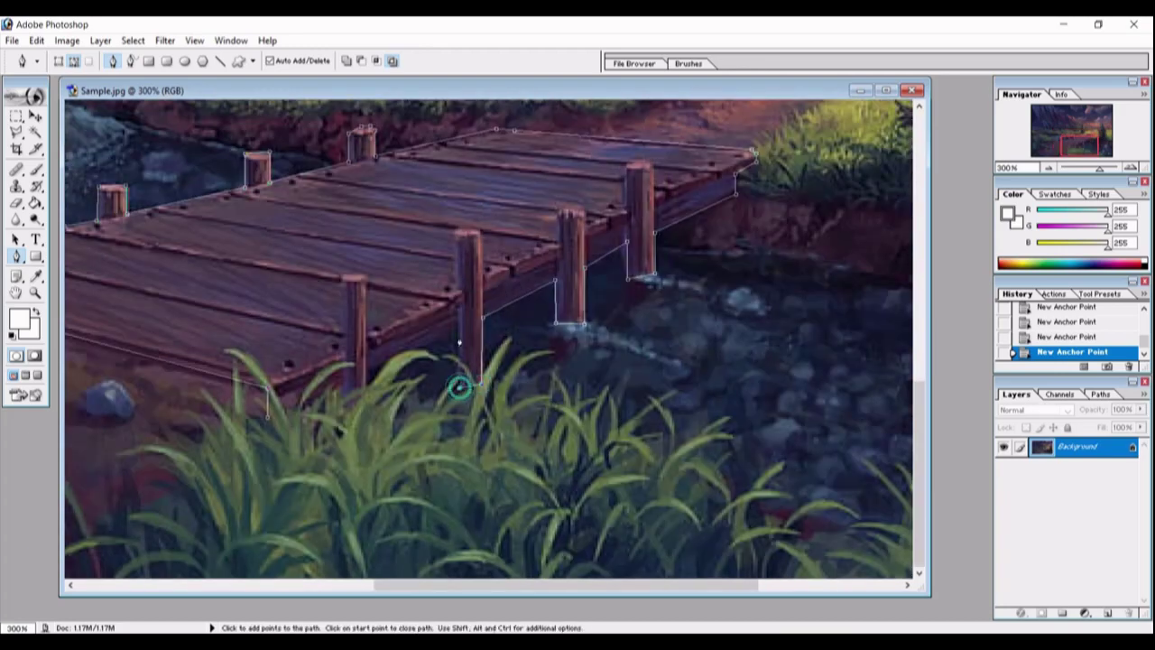
pyautogui.click(456, 330)
pyautogui.click(362, 421)
# Step: Turn the pier outline into a selection and open Making 1.psd
pyautogui.rightClick(466, 214)
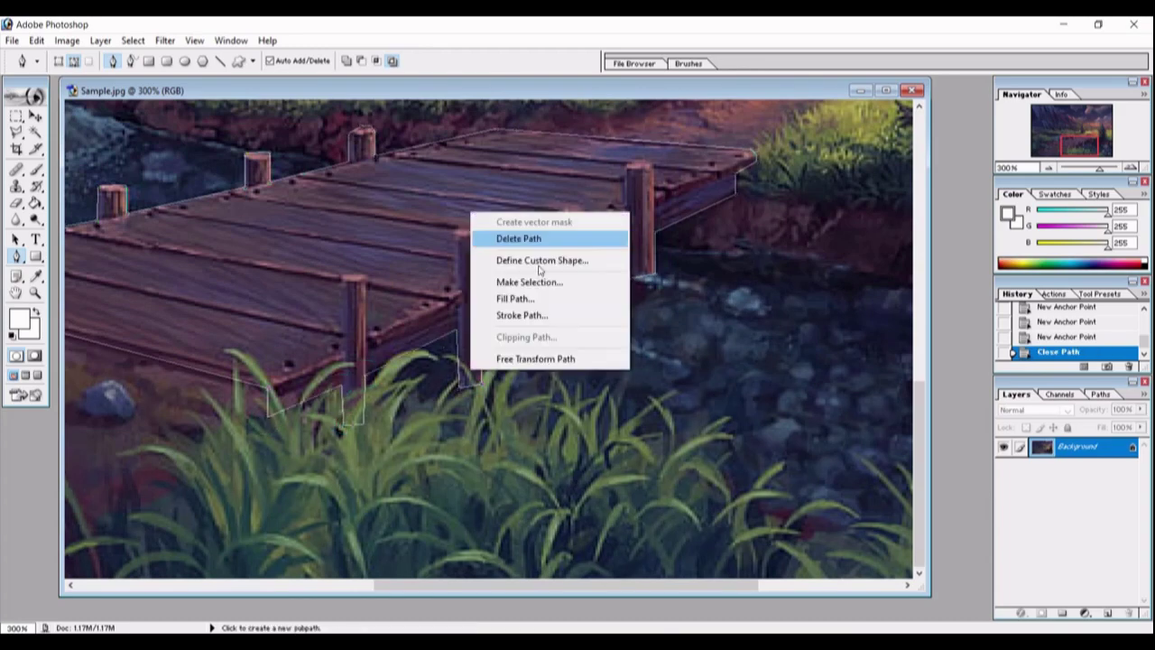
pyautogui.click(515, 279)
pyautogui.hotkey('ctrl', 'o')
pyautogui.doubleClick(283, 266)
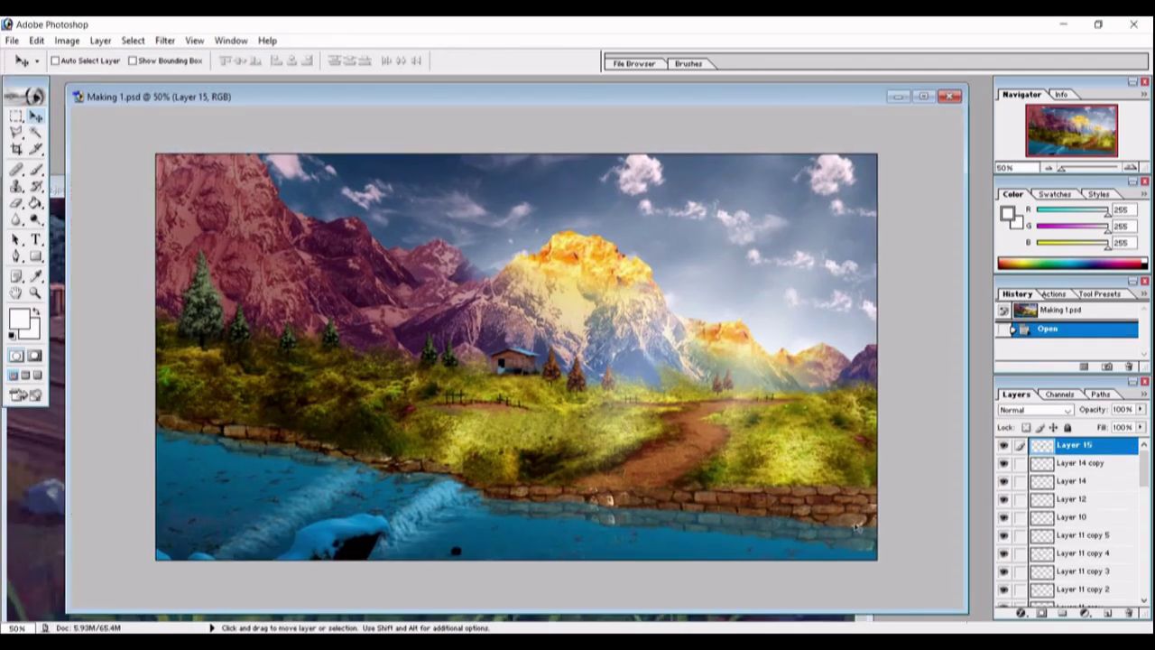
# Step: Paste the wooden pier and enlarge it over the river to reach the far bank
pyautogui.hotkey('ctrl', 'v')
pyautogui.moveTo(517, 357); pyautogui.dragTo(548, 506)
pyautogui.hotkey('ctrl', 't')
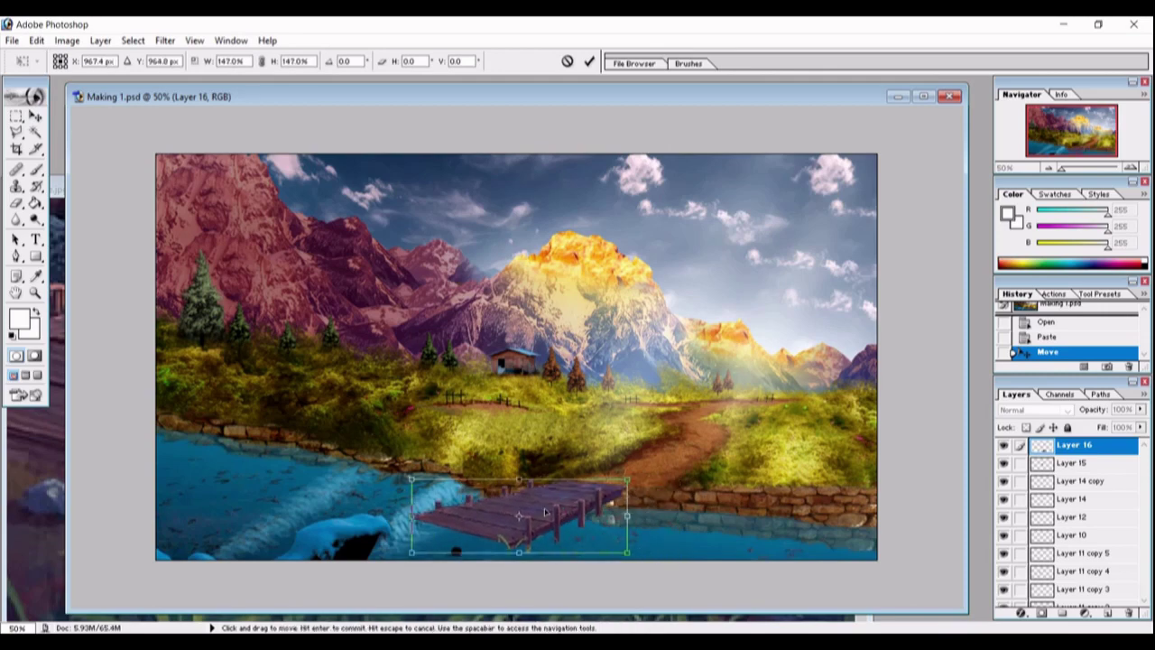
pyautogui.moveTo(619, 528); pyautogui.dragTo(649, 583)
pyautogui.moveTo(541, 519); pyautogui.dragTo(583, 500)
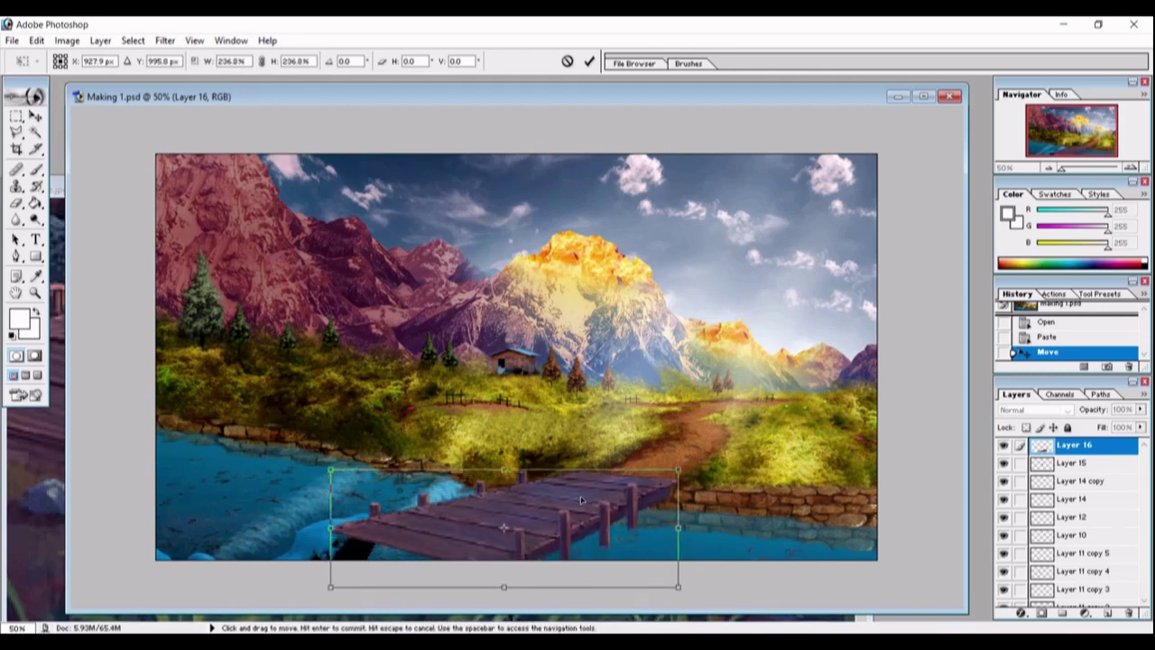
pyautogui.press('Return')
# Step: Nudge the pier slightly right and merge the linked pier layers
pyautogui.hotkey('ctrl', '+')
pyautogui.hotkey('ctrl', '-')
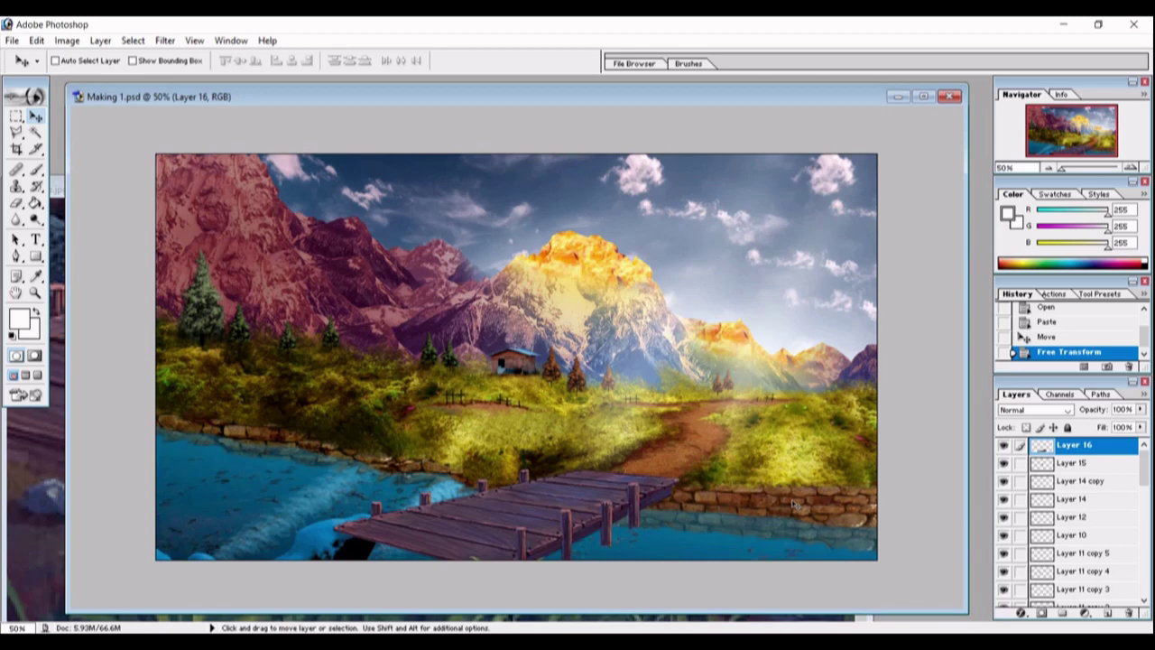
pyautogui.moveTo(593, 512); pyautogui.dragTo(634, 511)
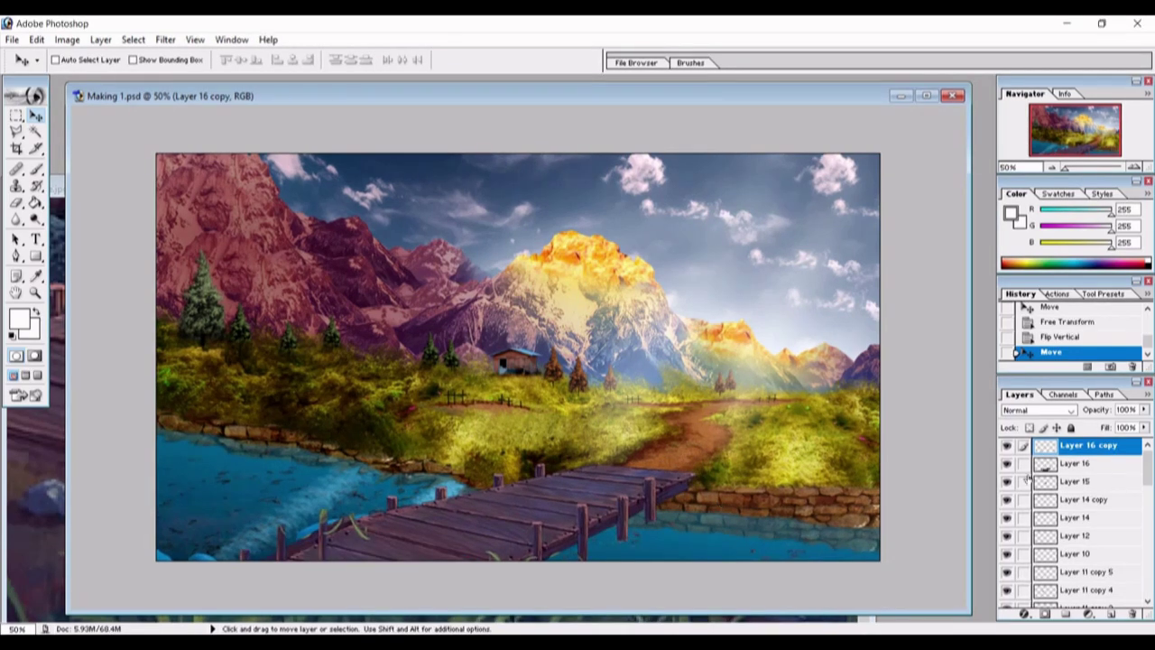
pyautogui.click(100, 40)
pyautogui.click(135, 466)
pyautogui.press('l')
pyautogui.hotkey('ctrl', 'alt', '0')
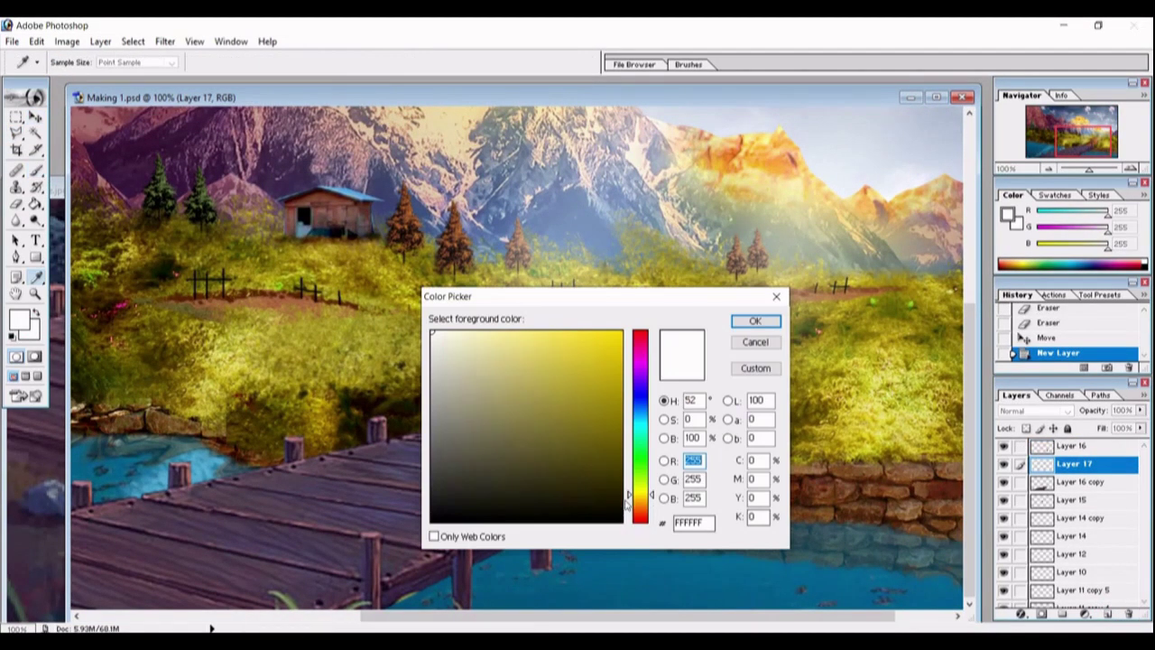
# Step: Merge the pier with the painted layer, then duplicate a post and move it left
pyautogui.click(1021, 446)
pyautogui.hotkey('ctrl', 'e')
pyautogui.rightClick(1073, 463)
pyautogui.click(1037, 302)
pyautogui.press('Return')
pyautogui.moveTo(649, 420); pyautogui.dragTo(499, 410)
pyautogui.hotkey('ctrl', '-')
pyautogui.hotkey('ctrl', '-')
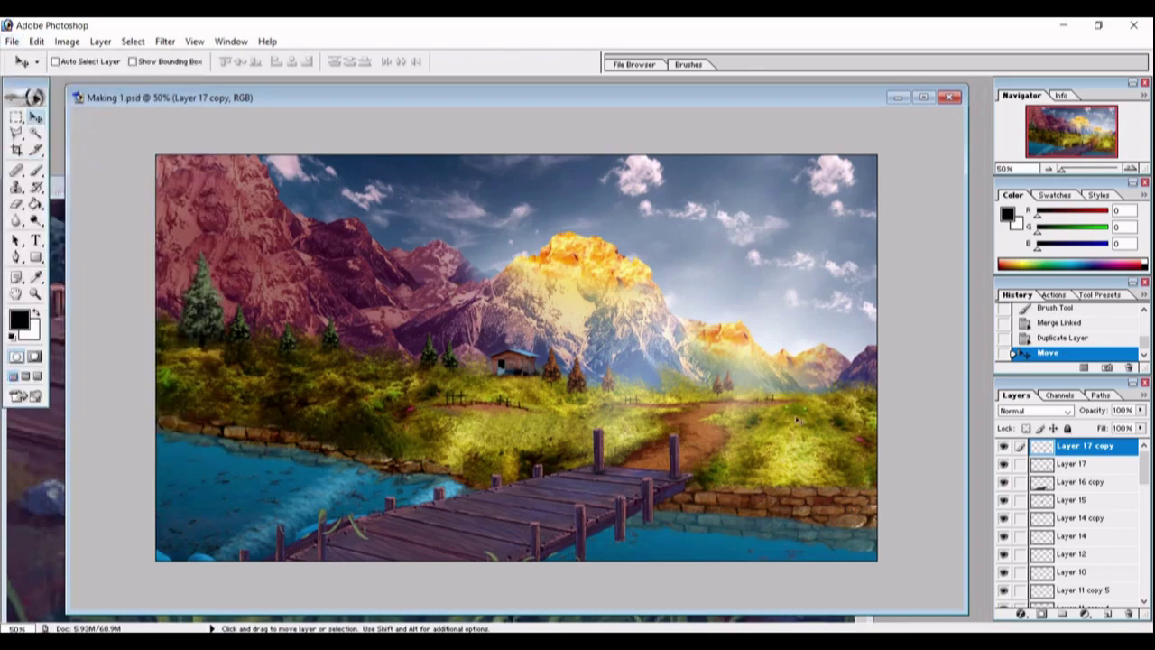
# Step: Apply Levels and brightness/contrast adjustments to Layer 16 copy and Layer 17
pyautogui.click(1083, 482)
pyautogui.hotkey('ctrl', 'l')
pyautogui.press('Return')
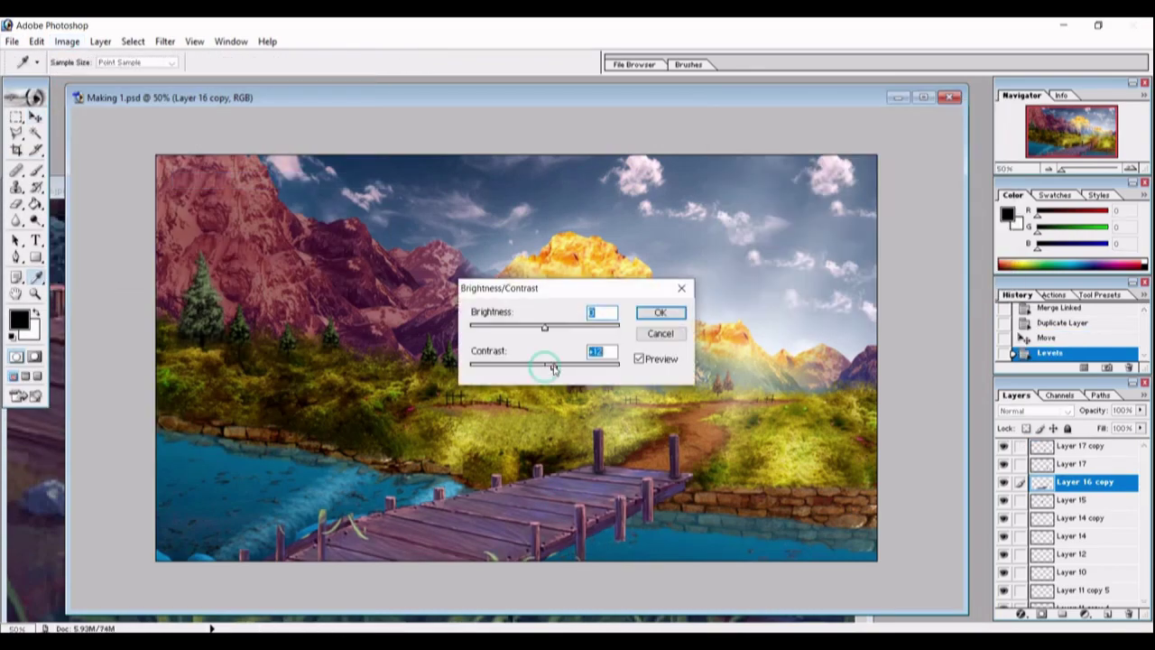
pyautogui.press('Return')
pyautogui.hotkey('alt', ']')
pyautogui.hotkey('alt', ']')
pyautogui.hotkey('ctrl', 'l')
pyautogui.press('Return')
pyautogui.hotkey('alt', '[')
pyautogui.hotkey('ctrl', 'l')
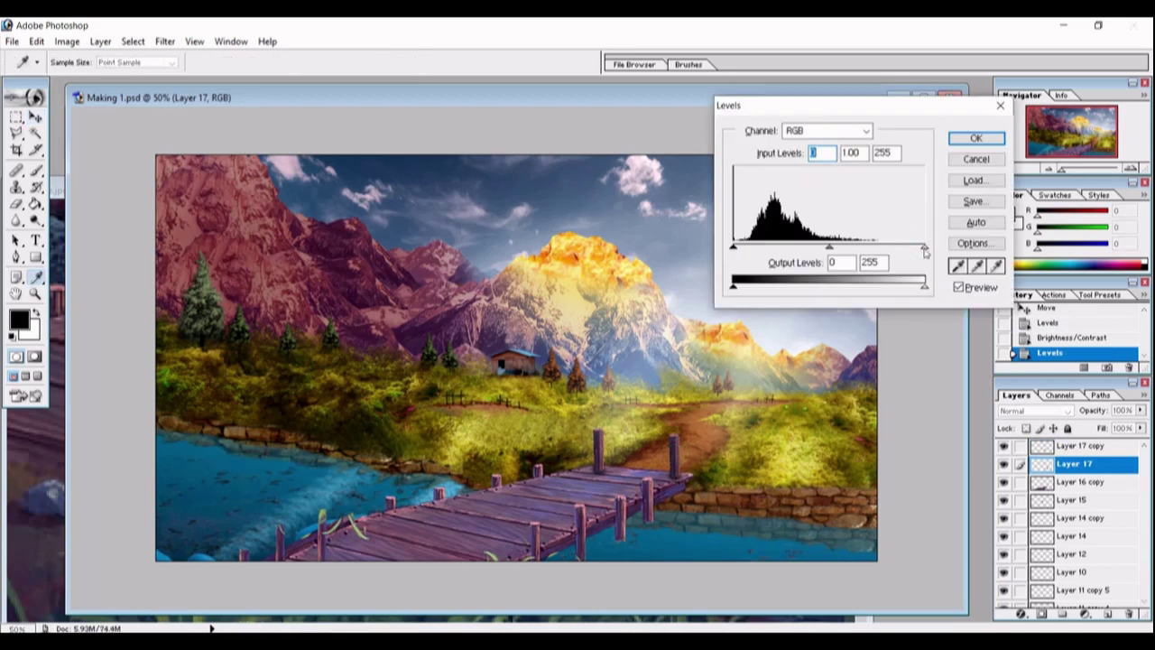
pyautogui.press('Return')
# Step: Move Layer 14 and Layer 14 copy to the top of the layer stack
pyautogui.hotkey('alt', '[')
pyautogui.hotkey('alt', '[')
pyautogui.hotkey('alt', '[')
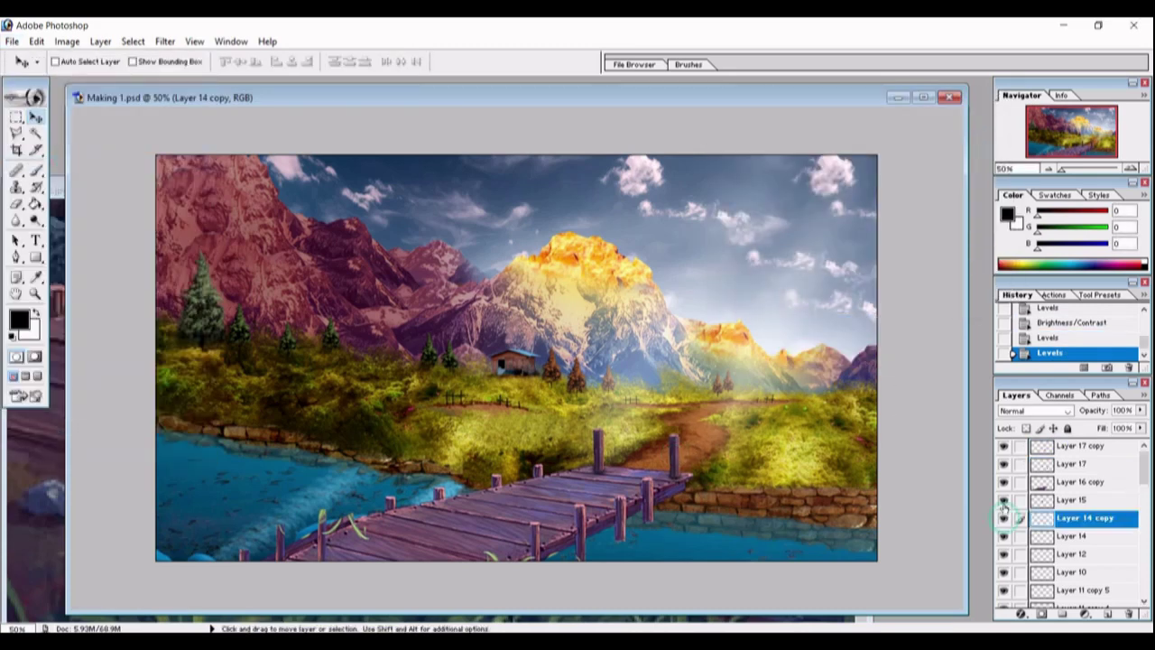
pyautogui.hotkey('ctrl', 'shift', ']')
pyautogui.click(1074, 536)
pyautogui.hotkey('ctrl', 'shift', ']')
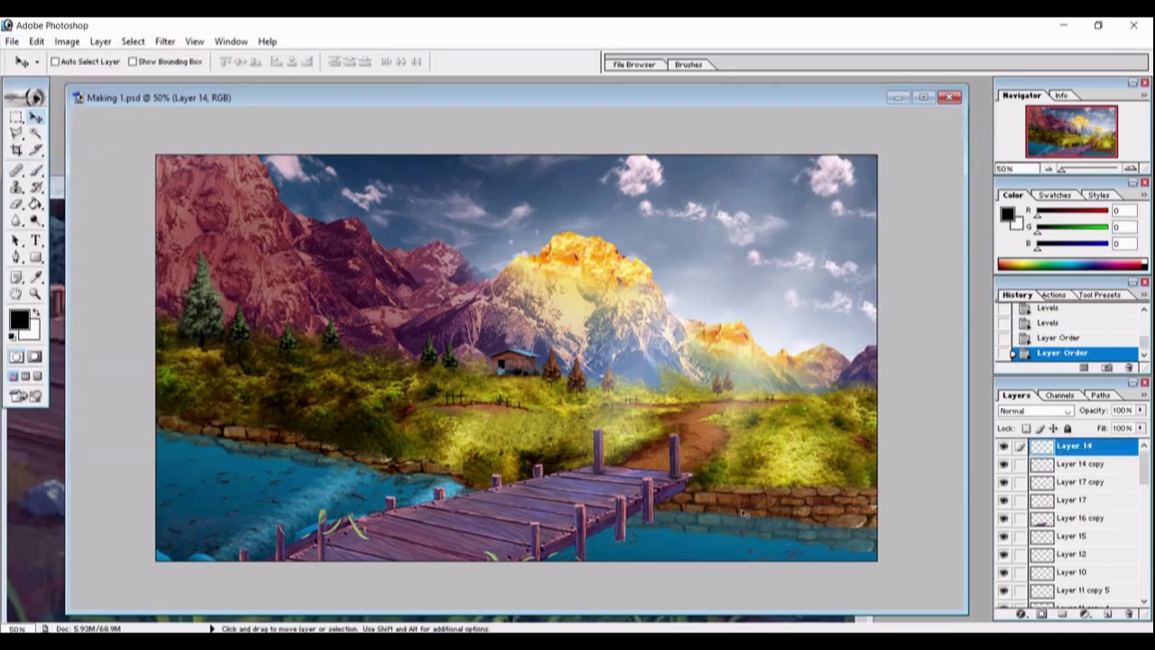
# Step: Erase the pier pixels overlapping the riverbank rocks on Layer 16 copy
pyautogui.hotkey('alt', '[')
pyautogui.hotkey('alt', '[')
pyautogui.hotkey('alt', '[')
pyautogui.hotkey('ctrl', '+')
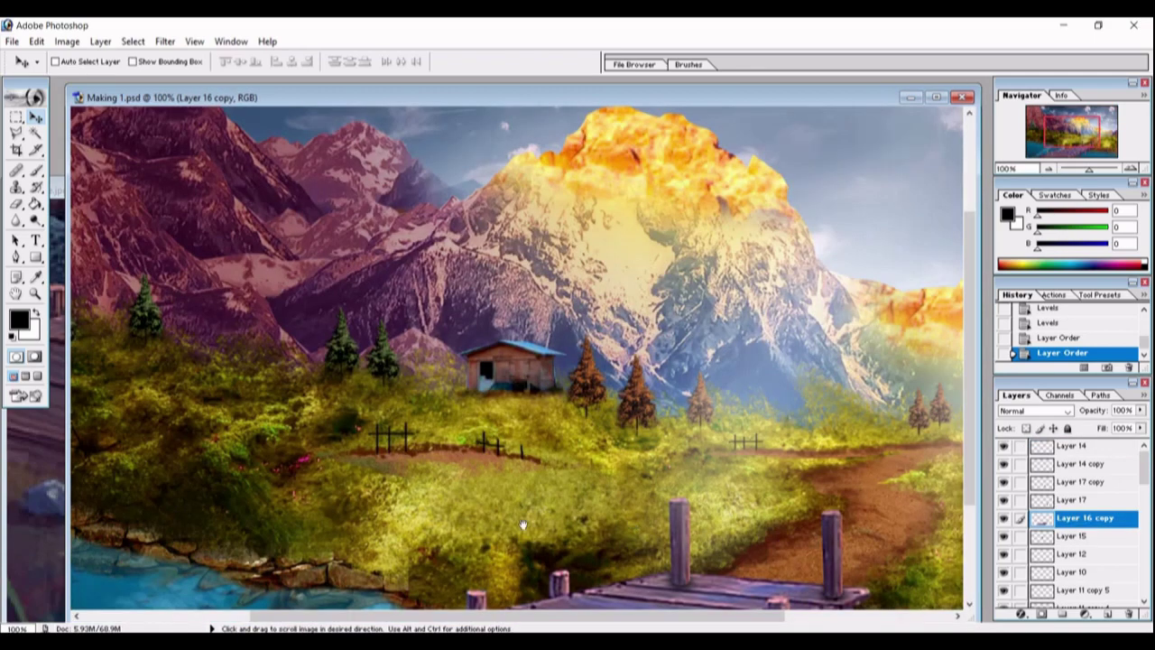
pyautogui.moveTo(136, 560); pyautogui.dragTo(406, 406)
pyautogui.press('e')
pyautogui.moveTo(586, 432); pyautogui.dragTo(606, 435)
pyautogui.moveTo(608, 435); pyautogui.dragTo(626, 438)
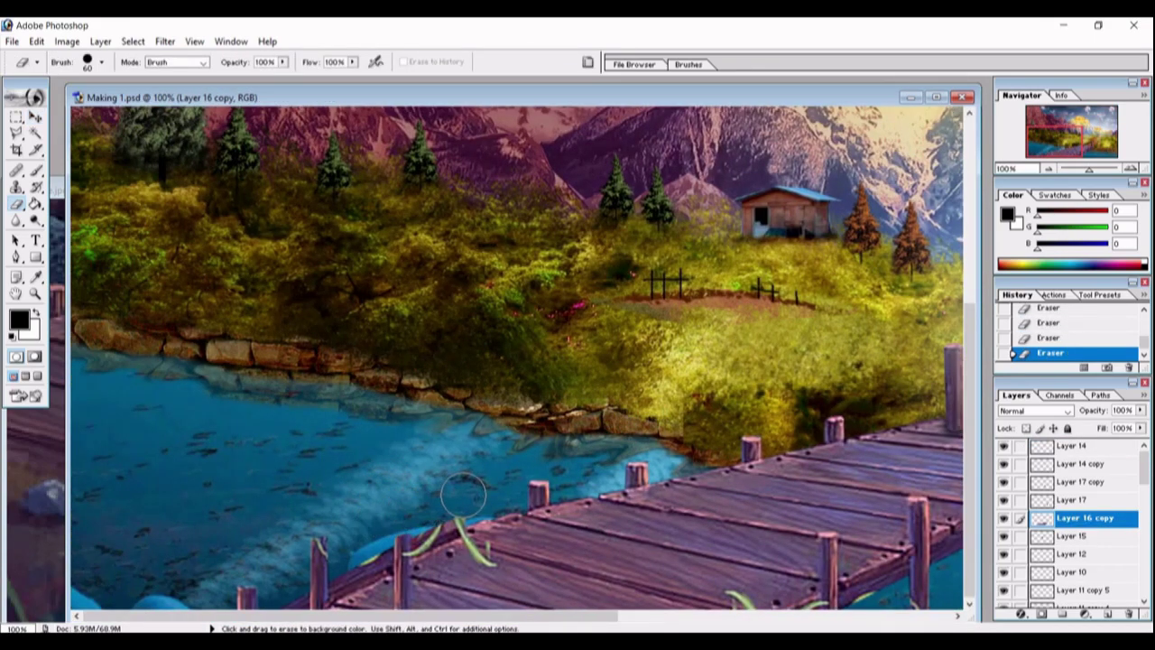
# Step: Clear stray water areas along the dock edge with polygon selections and the eraser
pyautogui.press('l')
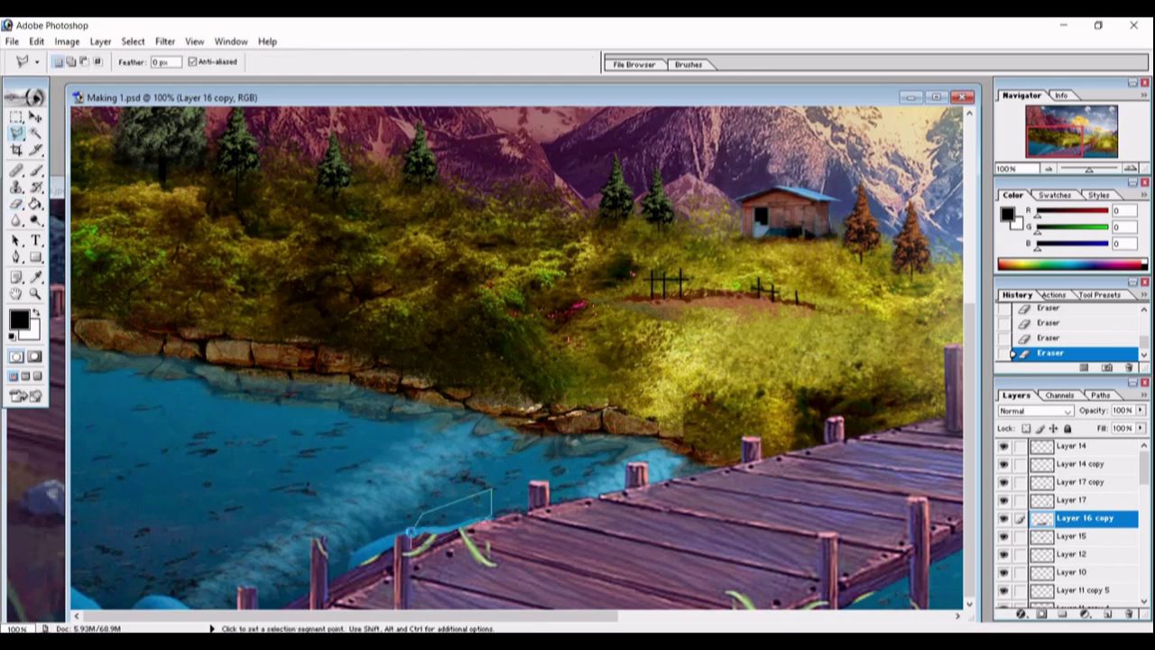
pyautogui.press('Delete')
pyautogui.hotkey('ctrl', 'd')
pyautogui.doubleClick(368, 521)
pyautogui.press('Delete')
pyautogui.hotkey('ctrl', 'd')
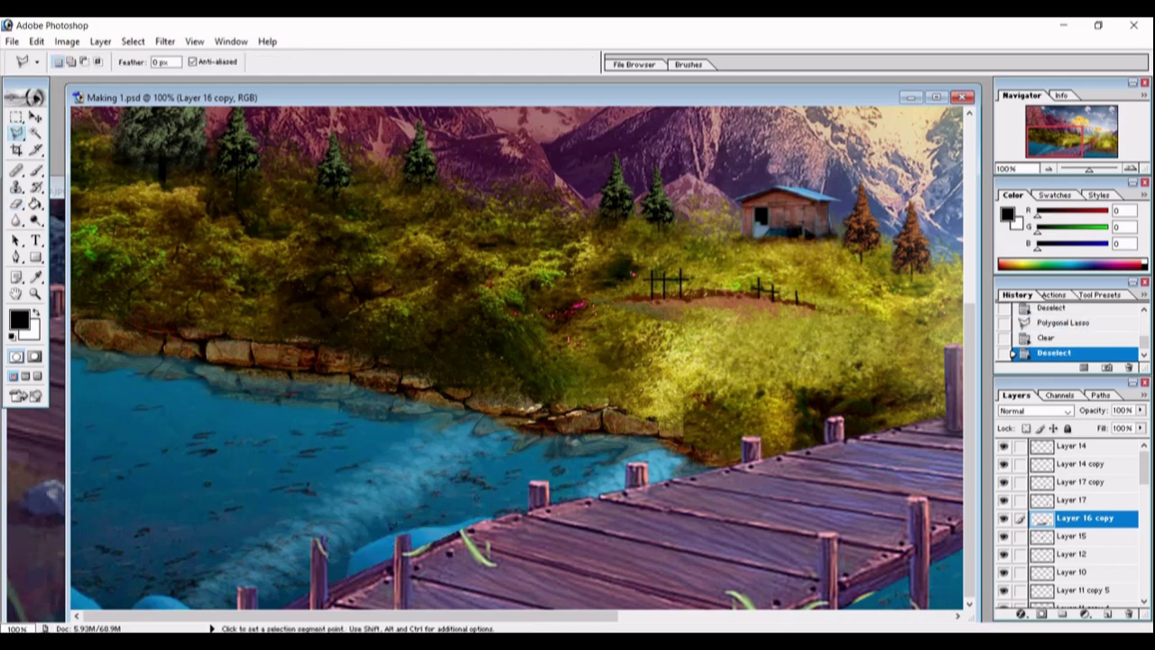
pyautogui.press('e')
pyautogui.moveTo(325, 524); pyautogui.dragTo(308, 538)
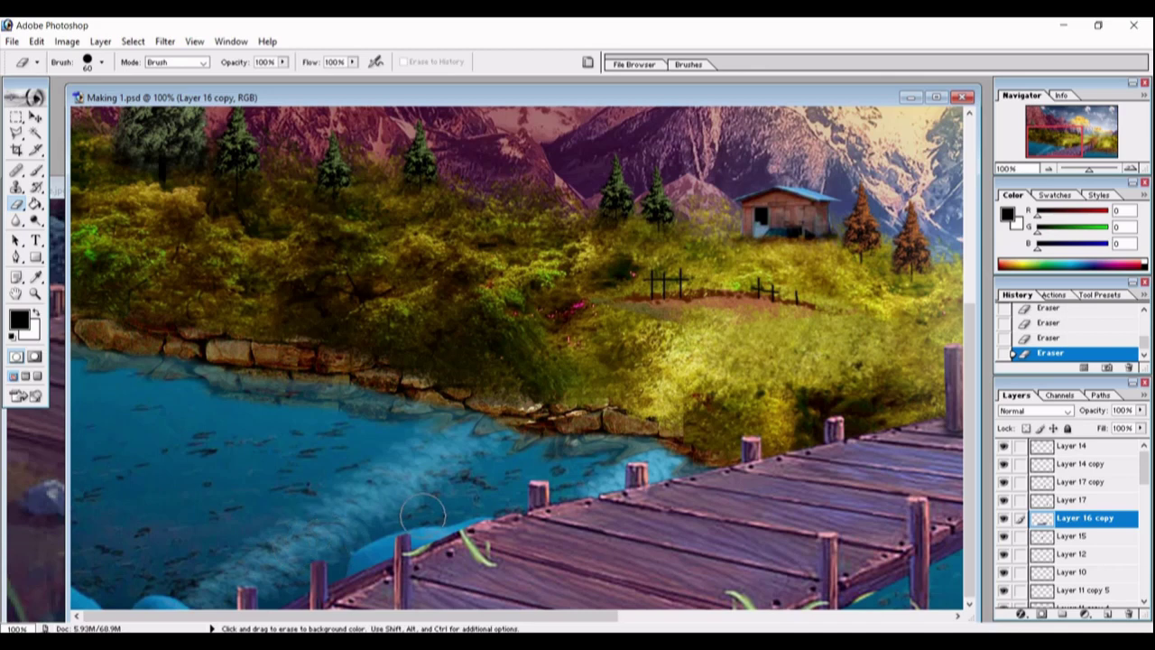
# Step: Copy a patch into a new layer, nudge it into place, and add a shifted duplicate
pyautogui.press('l')
pyautogui.doubleClick(532, 481)
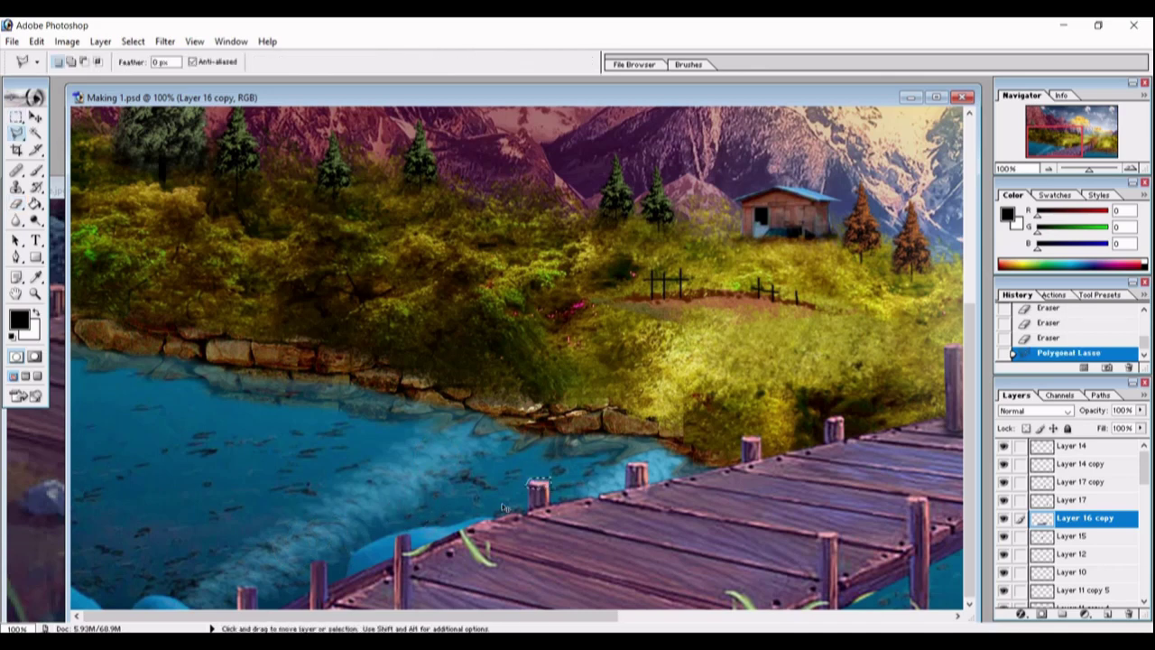
pyautogui.hotkey('ctrl', 'c')
pyautogui.hotkey('ctrl', 'v')
pyautogui.hotkey('ctrl', 't')
pyautogui.press('Return')
pyautogui.press('Up')
pyautogui.press('e')
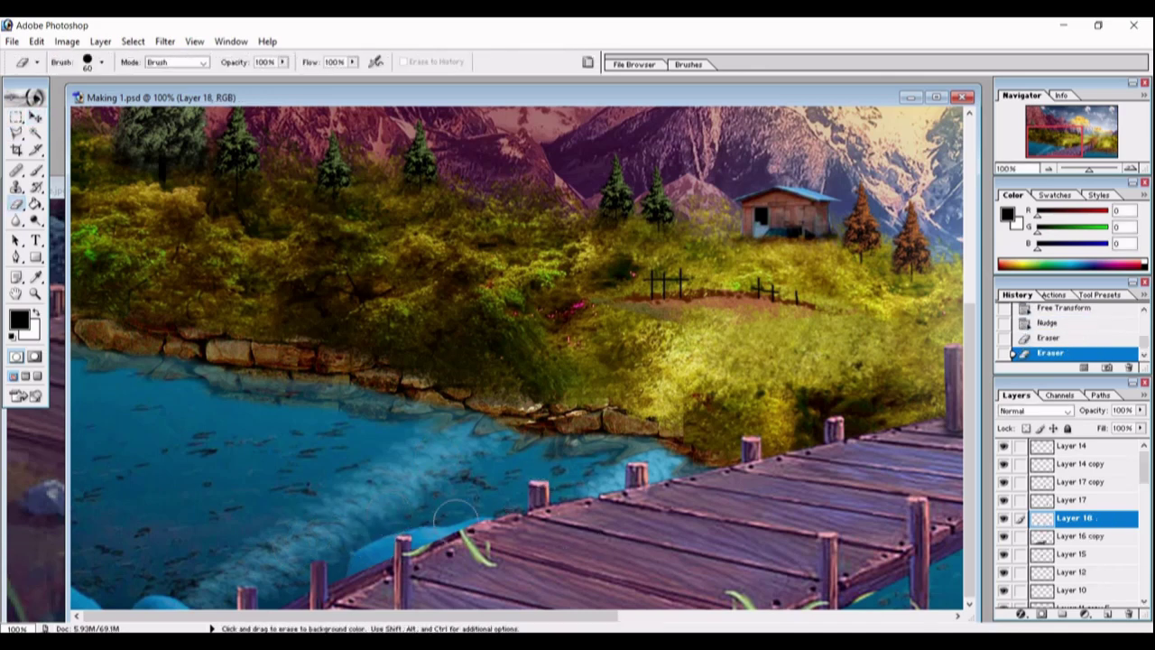
pyautogui.press('v')
pyautogui.hotkey('ctrl', 'j')
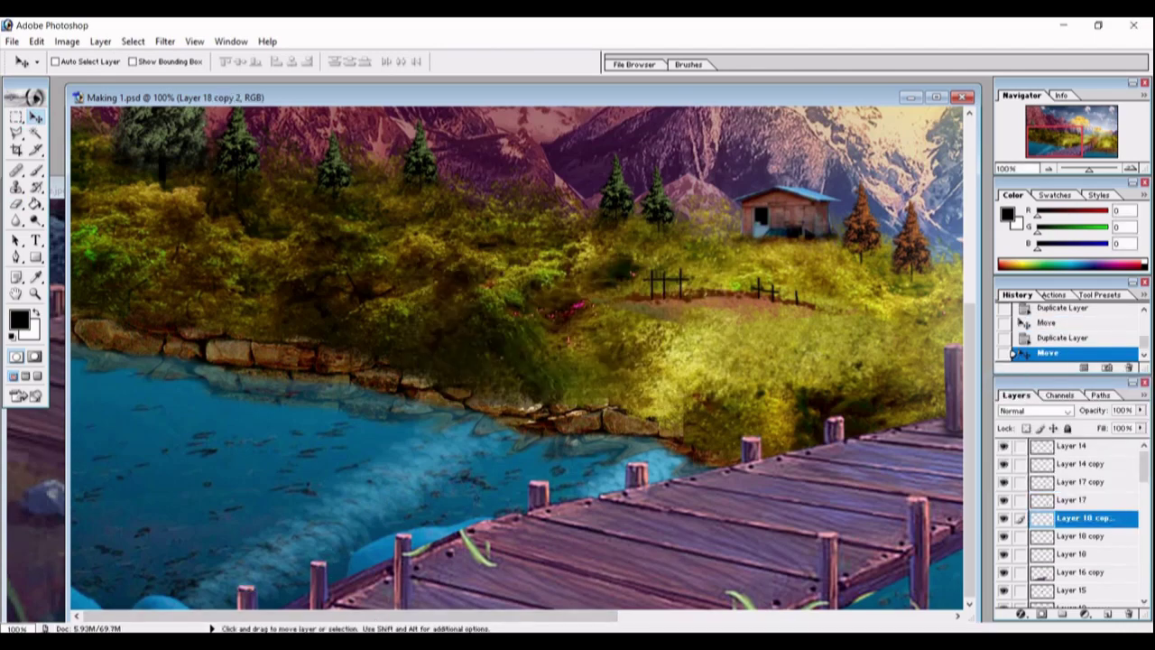
pyautogui.hotkey('ctrl', 't')
pyautogui.press('Return')
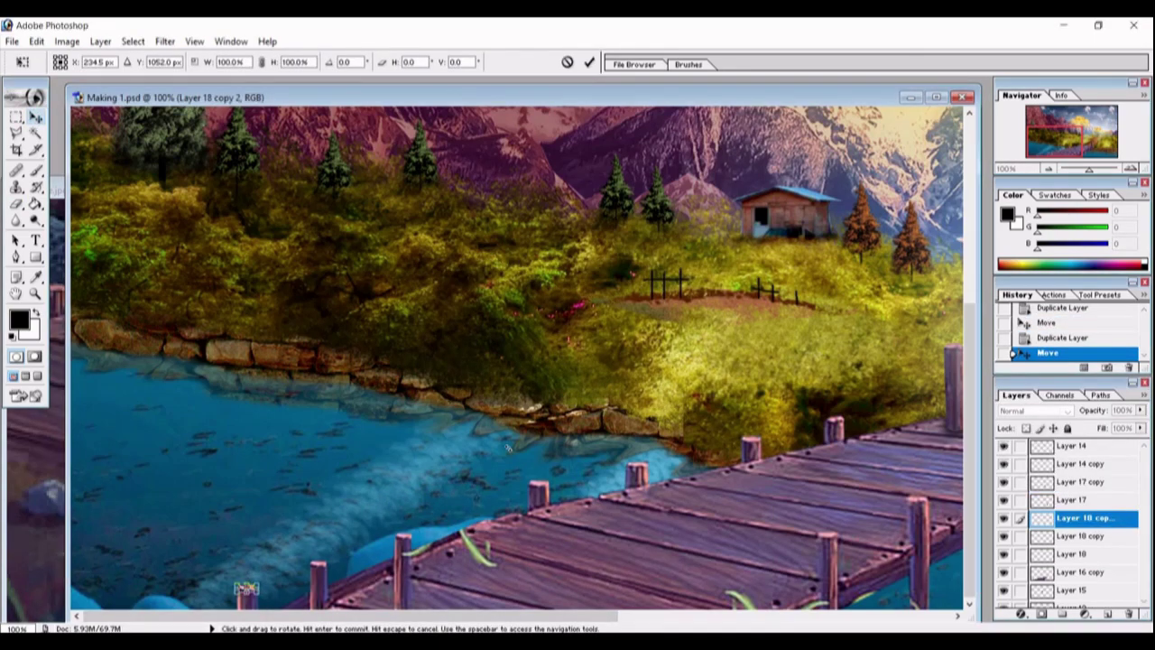
pyautogui.press('Down')
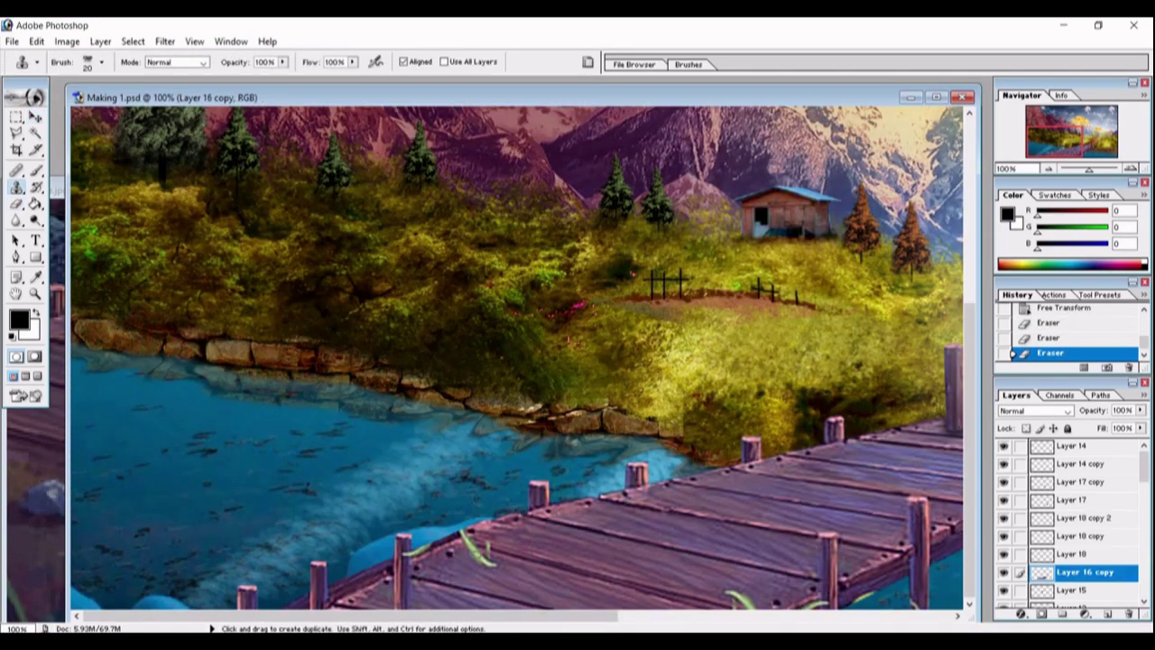
# Step: Clone wood texture over the grass blades on the dock planks
pyautogui.moveTo(478, 552); pyautogui.dragTo(408, 552)
pyautogui.press('[')
pyautogui.moveTo(726, 593); pyautogui.dragTo(749, 604)
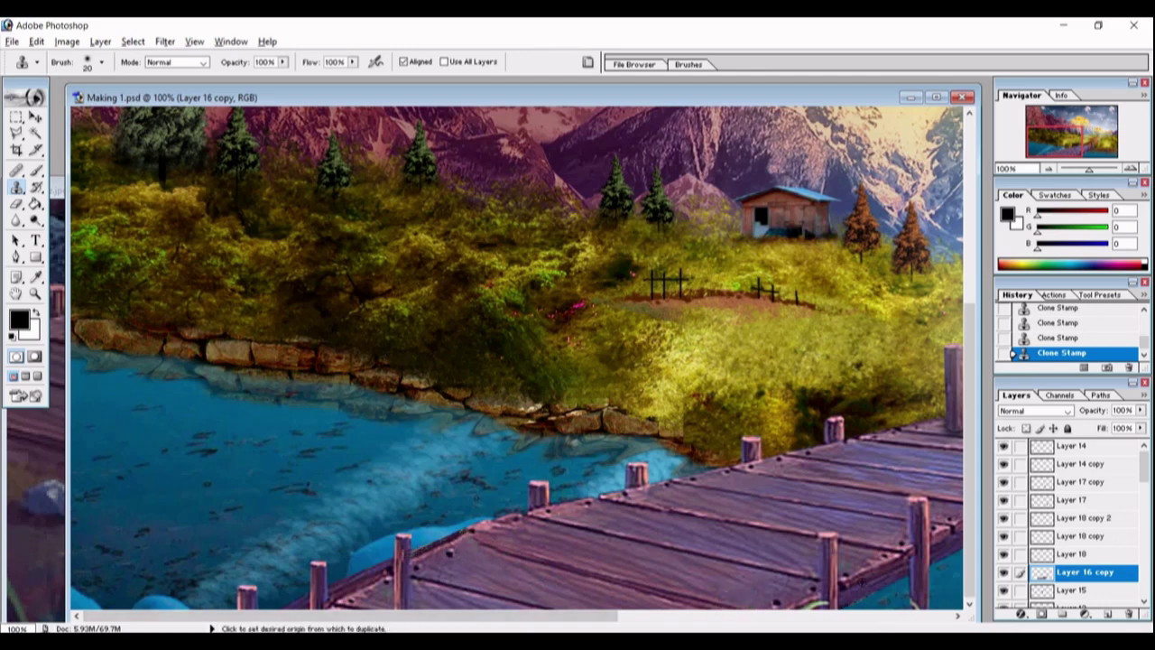
pyautogui.moveTo(867, 592); pyautogui.dragTo(811, 602)
pyautogui.hotkey('ctrl', '-')
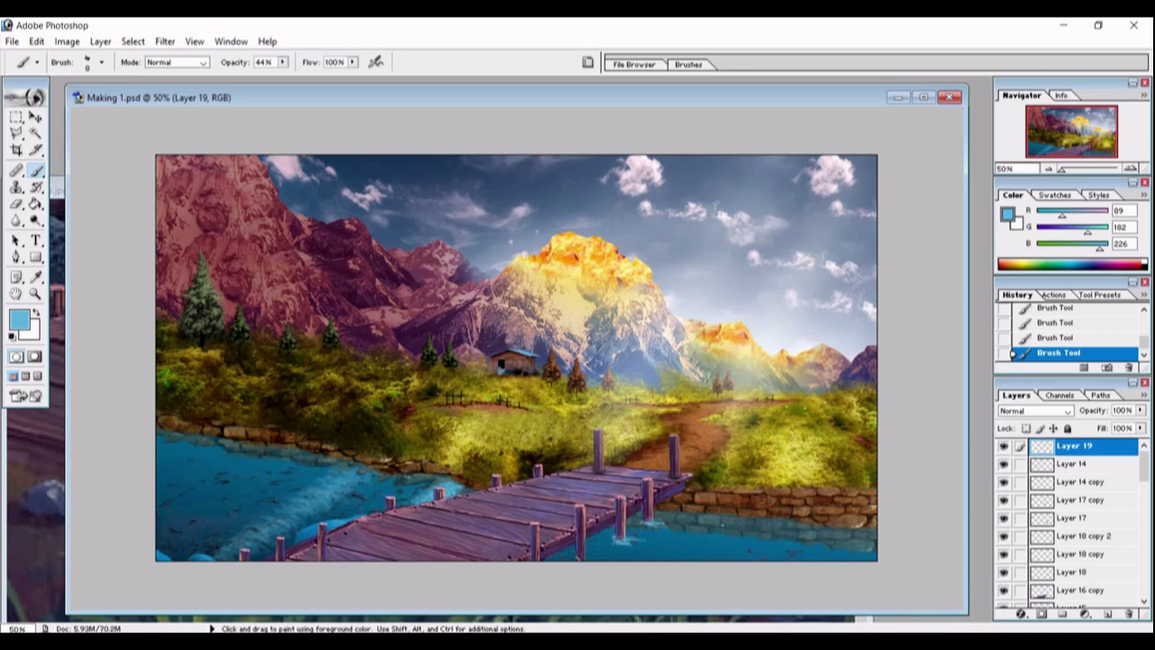
# Step: Paint faint low-opacity water splashes around the dock posts and erase the extras
pyautogui.press('2')
pyautogui.press('3')
pyautogui.press('e')
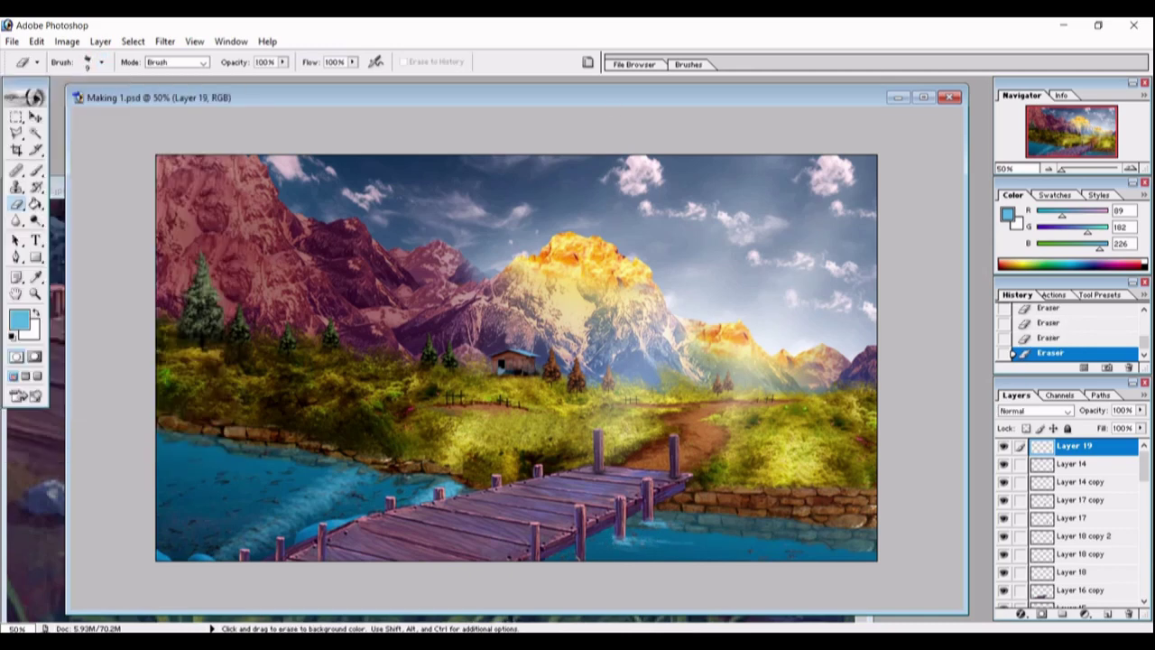
pyautogui.press('v')
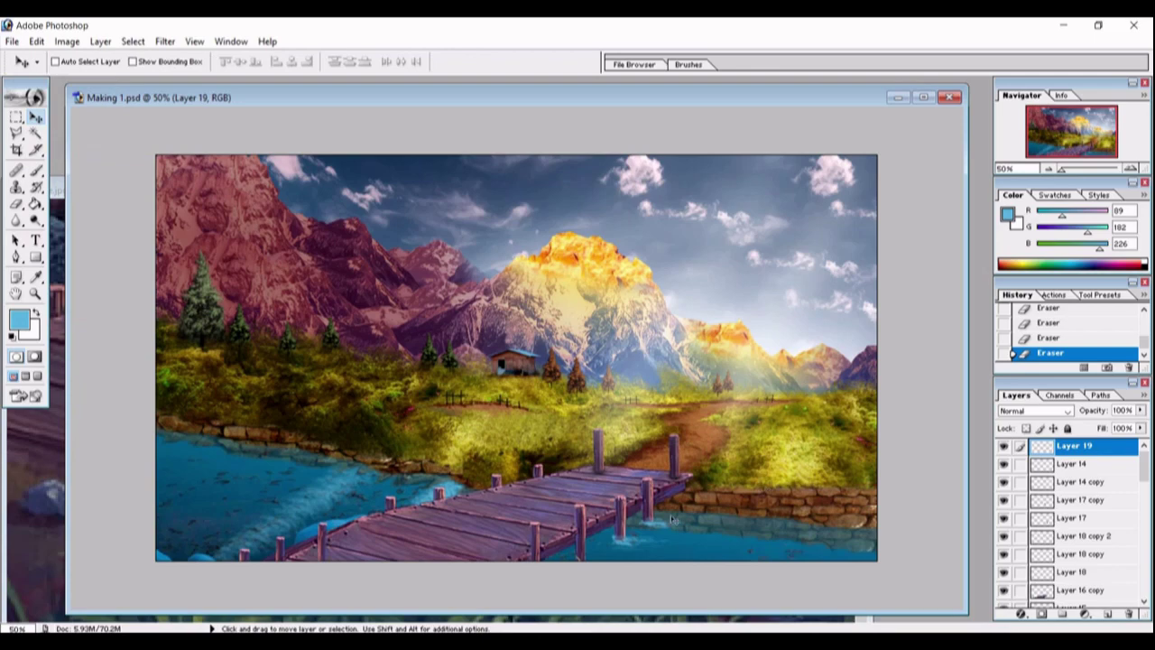
# Step: Duplicate a dock post, reorder the copies, and fade one to 44% as a reflection
pyautogui.keyDown('ctrl'); pyautogui.click(672, 461); pyautogui.keyUp('ctrl')
pyautogui.press('Return')
pyautogui.moveTo(673, 460); pyautogui.dragTo(618, 561)
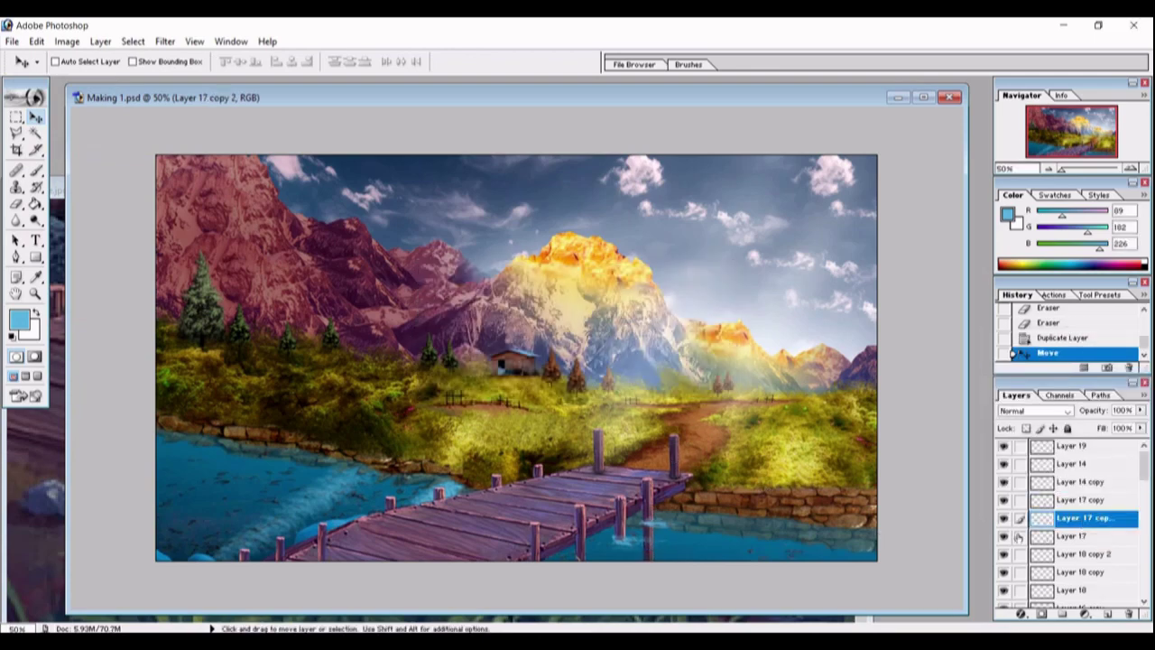
pyautogui.press('Return')
pyautogui.hotkey('ctrl', '+')
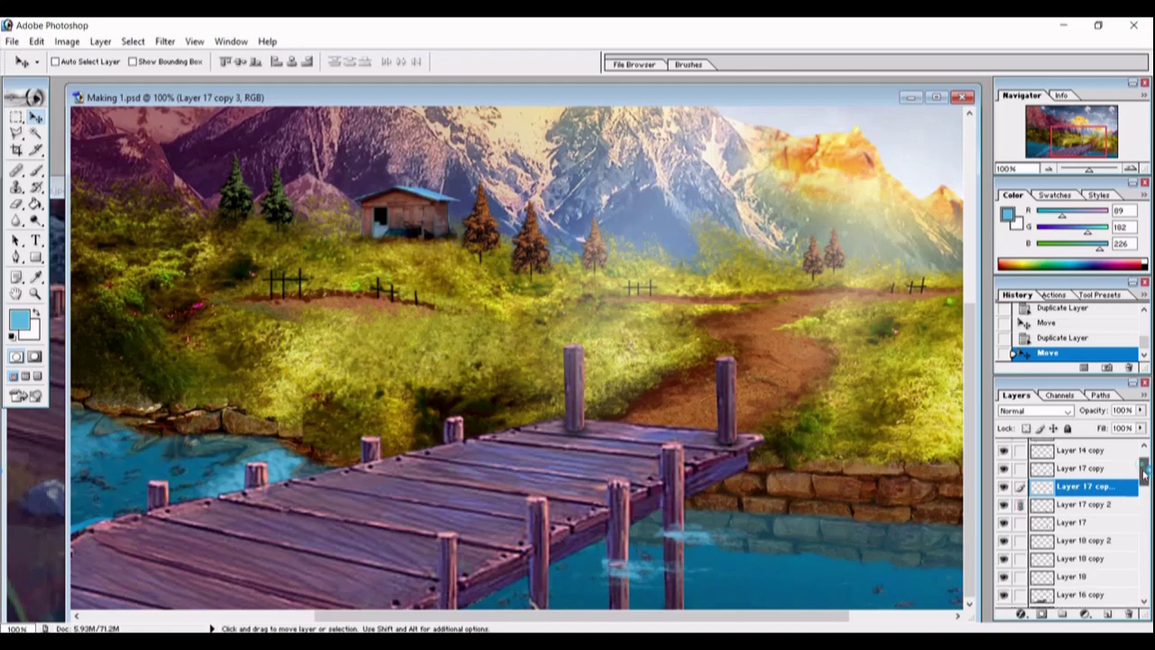
pyautogui.moveTo(1083, 517); pyautogui.dragTo(1092, 577)
pyautogui.moveTo(1088, 460); pyautogui.dragTo(1082, 558)
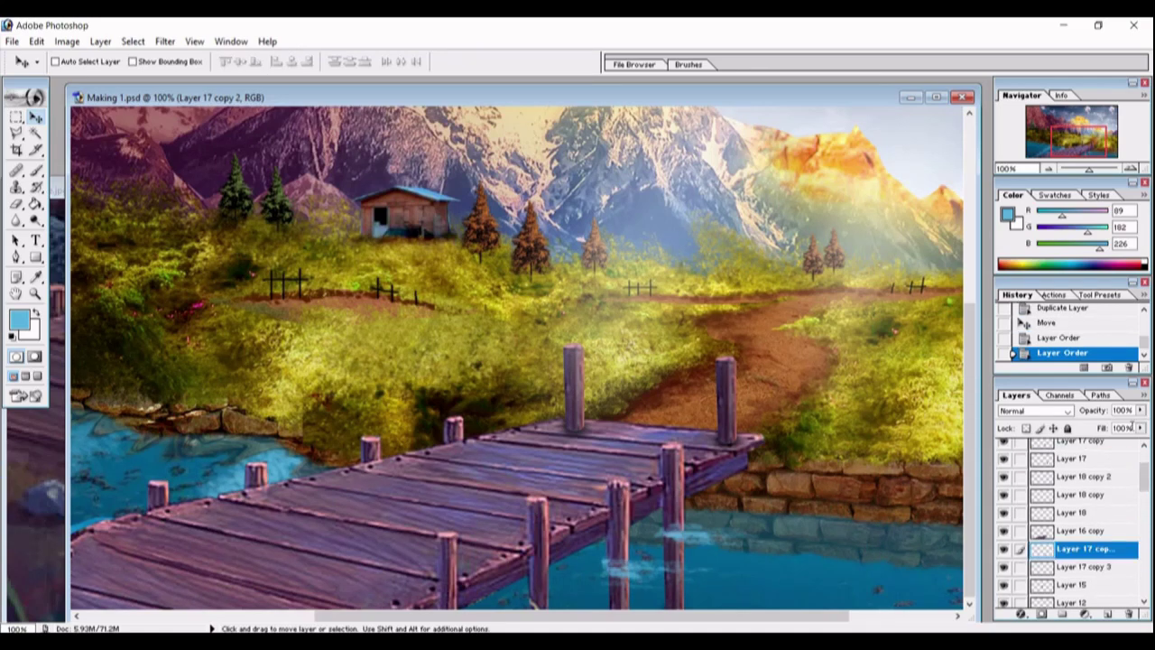
pyautogui.click(1139, 409)
pyautogui.moveTo(1135, 424); pyautogui.dragTo(1097, 426)
pyautogui.click(1082, 566)
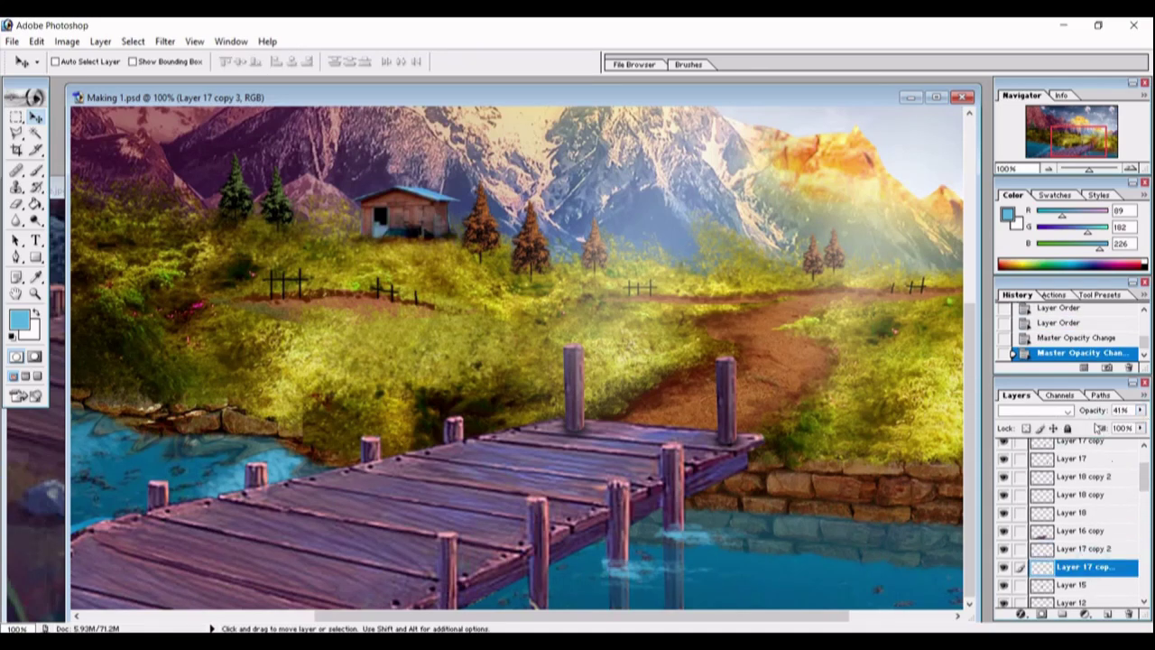
pyautogui.hotkey('ctrl', '-')
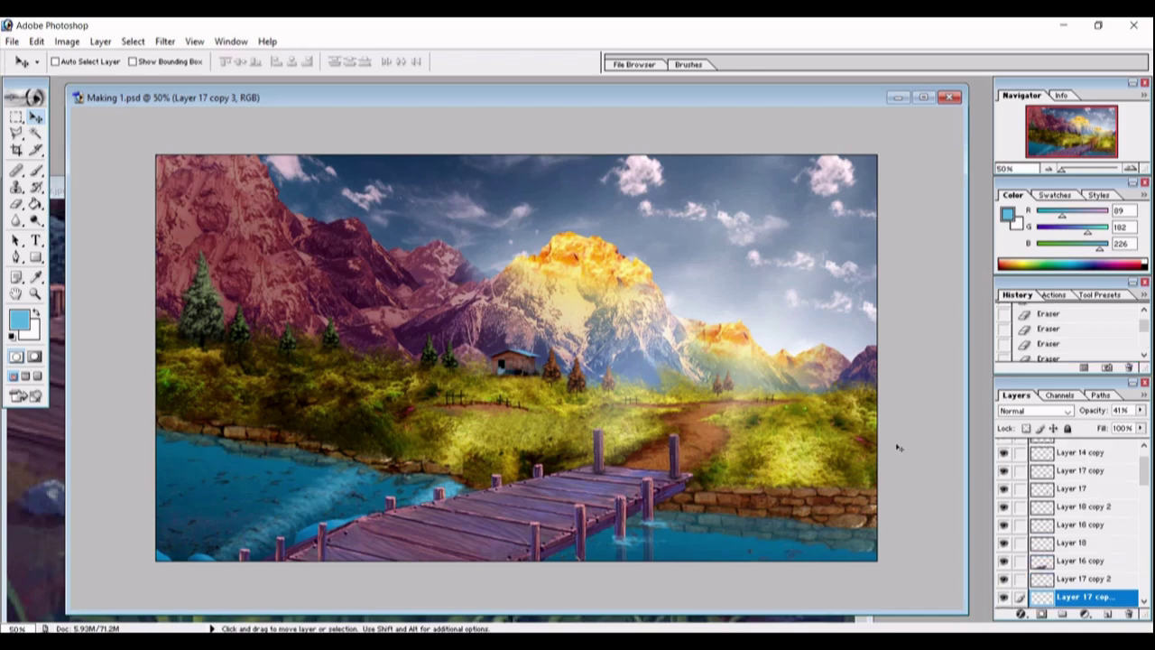
# Step: Duplicate the fence post layer and place new posts on the grass right of the path
pyautogui.rightClick(1082, 596)
pyautogui.click(1028, 353)
pyautogui.press('Return')
pyautogui.moveTo(675, 456)
pyautogui.mouseDown()
pyautogui.moveTo(786, 451)
pyautogui.moveTo(577, 456)
pyautogui.moveTo(532, 444)
pyautogui.mouseUp()
pyautogui.press('Return')
pyautogui.rightClick(1091, 488)
pyautogui.click(1037, 361)
pyautogui.press('Return')
# Step: Add another fence post copy and merge the linked post layers into one
pyautogui.press('Return')
pyautogui.press('Return')
pyautogui.rightClick(1083, 488)
pyautogui.click(1038, 361)
pyautogui.press('Return')
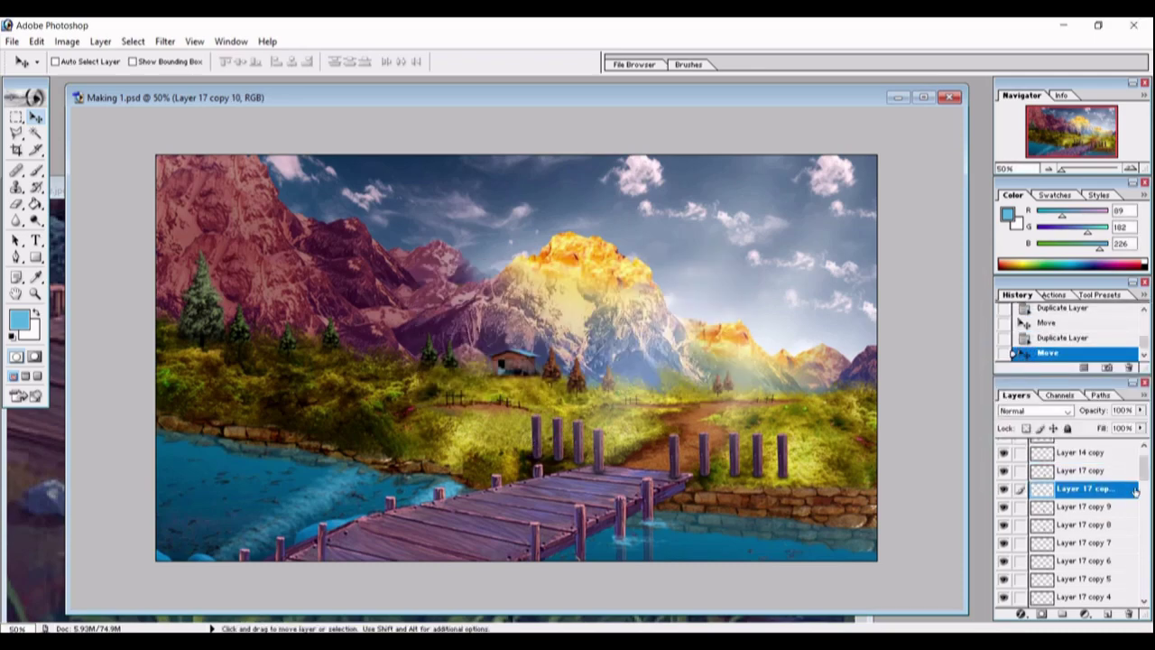
pyautogui.hotkey('ctrl', 'e')
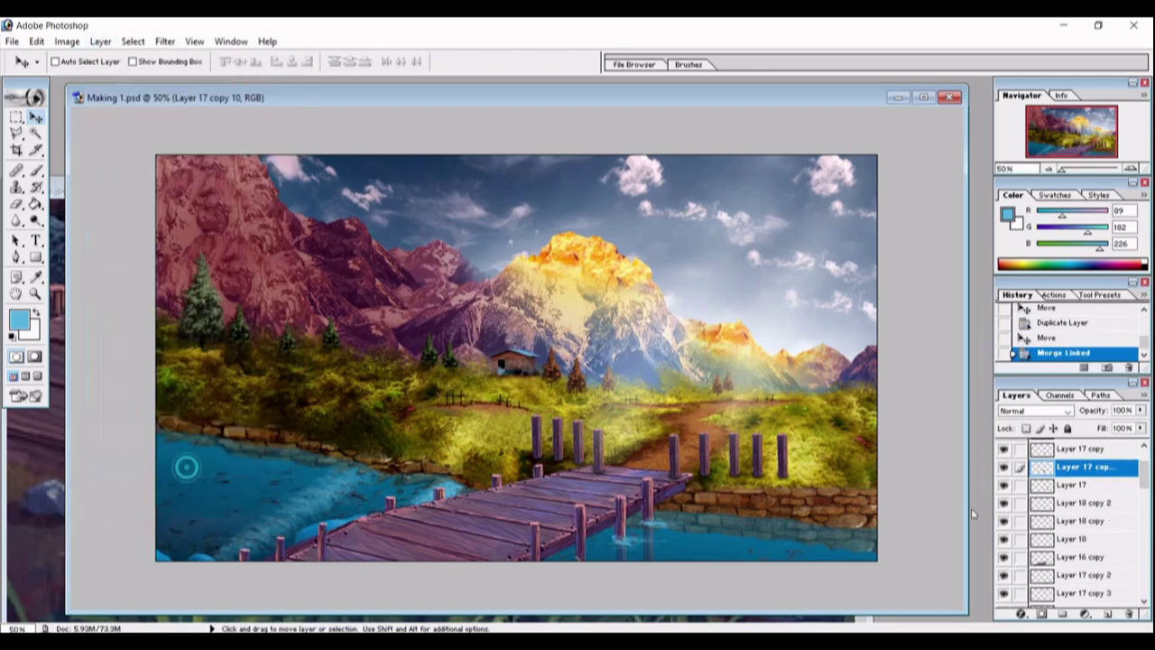
# Step: Clone-stamp touch-ups around the posts, stepping back and forward through History to compare
pyautogui.press('b')
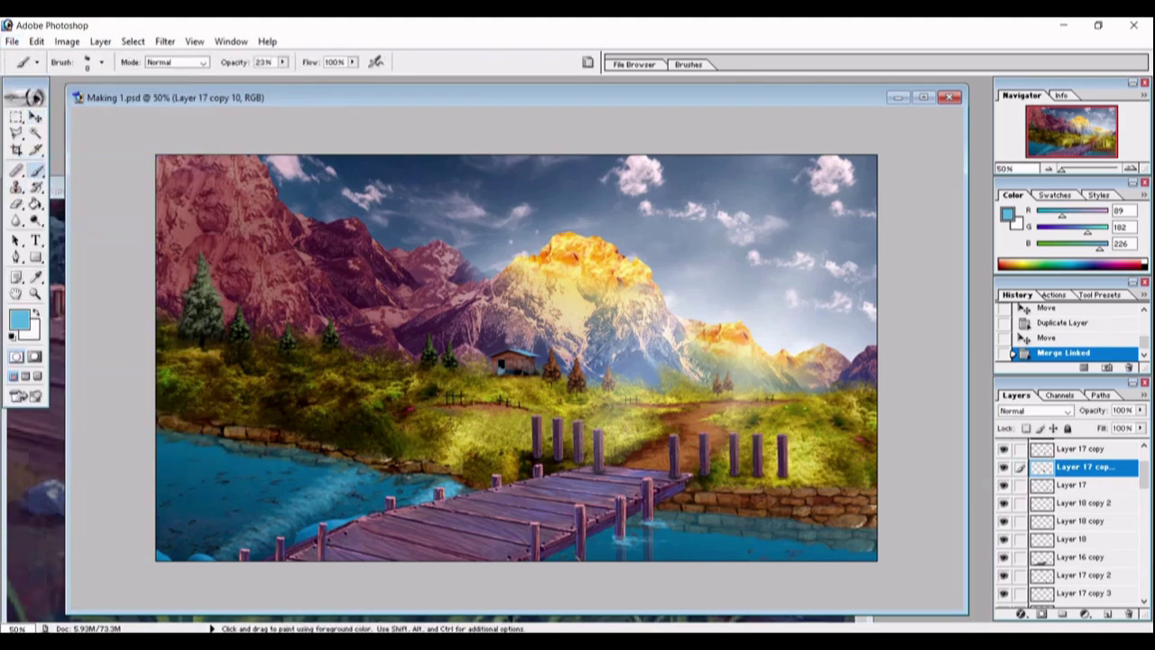
pyautogui.press('s')
pyautogui.keyDown('ctrl'); pyautogui.click(713, 476); pyautogui.keyUp('ctrl')
pyautogui.hotkey('ctrl', '+')
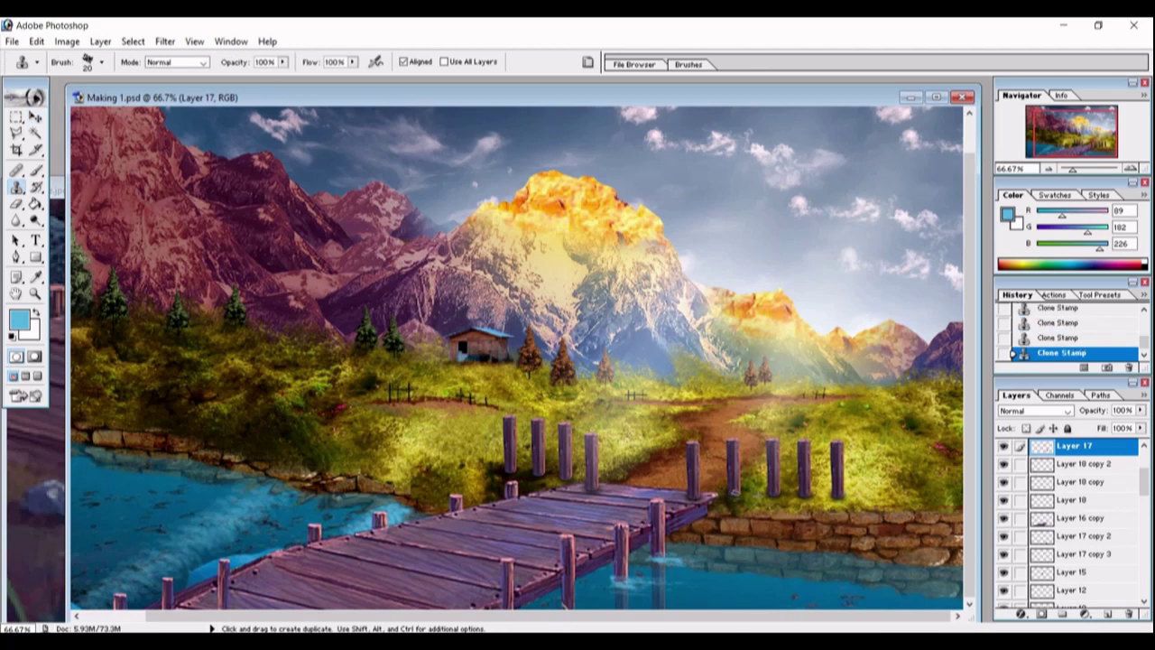
pyautogui.hotkey('ctrl', 'alt', 'z')
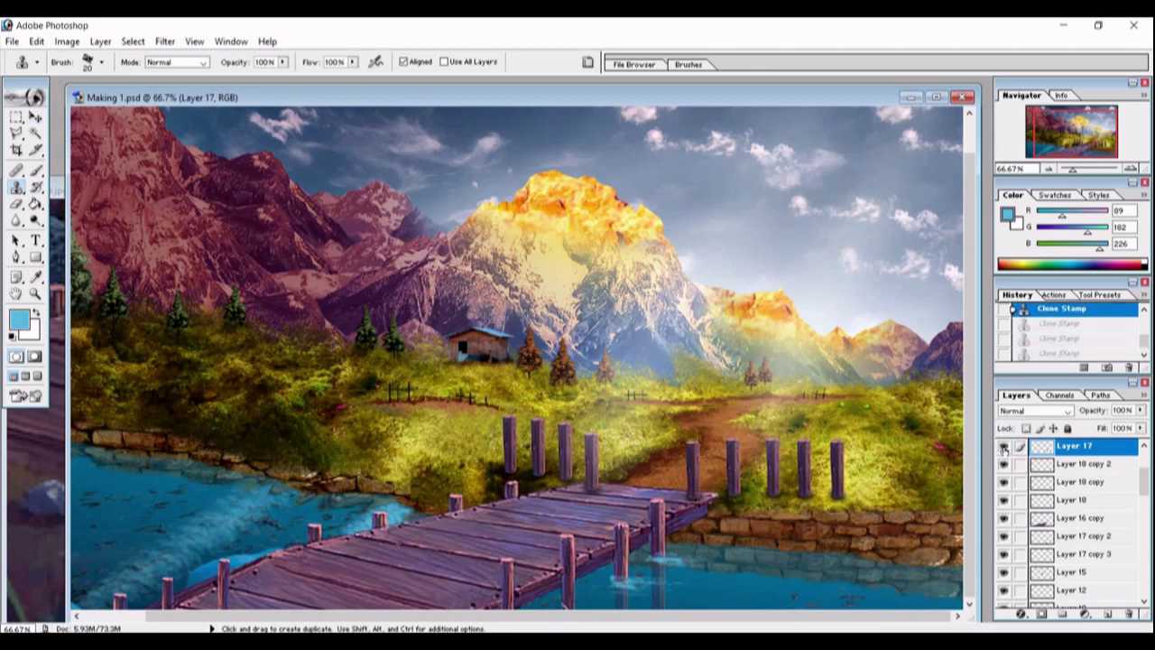
pyautogui.hotkey('ctrl', 'shift', 'z')
pyautogui.hotkey('ctrl', 'shift', 'z')
pyautogui.hotkey('ctrl', 'shift', 'z')
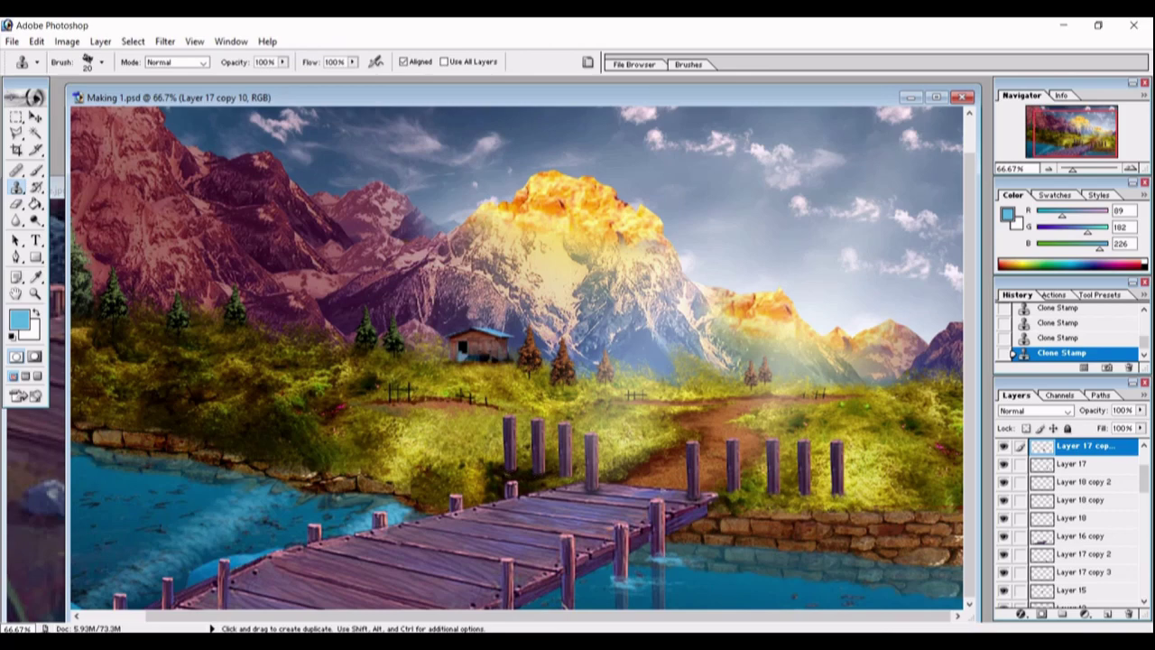
pyautogui.press('v')
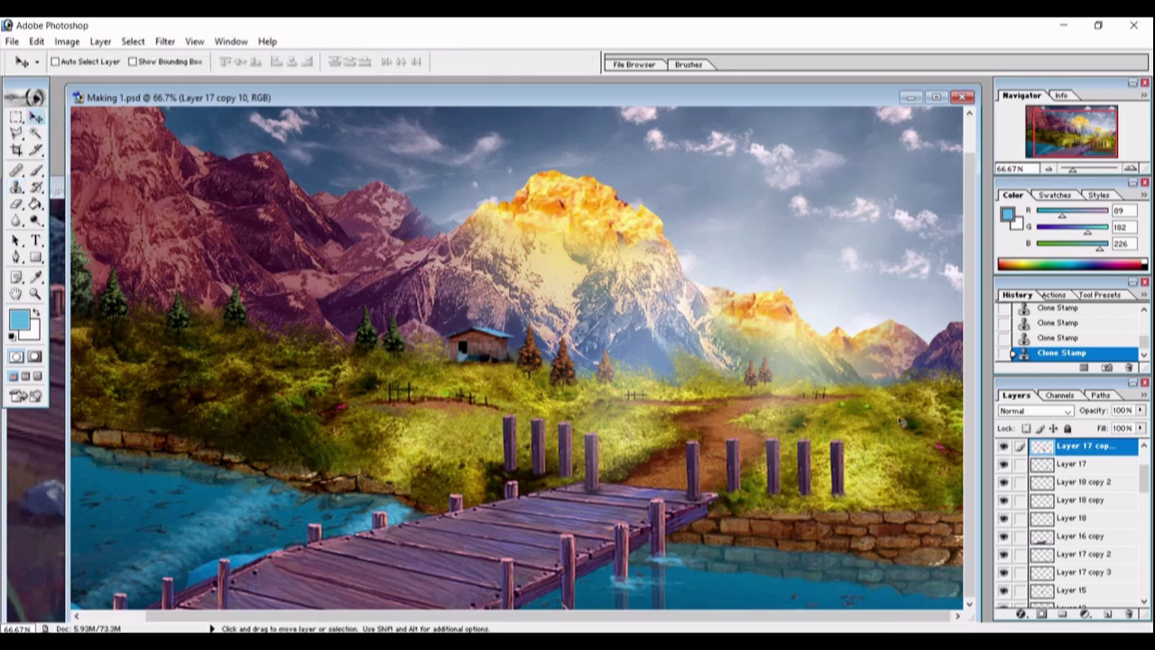
# Step: Duplicate the fence rail, place the copy between two posts, and raise it in the stack
pyautogui.press('Return')
pyautogui.moveTo(699, 469)
pyautogui.mouseDown()
pyautogui.moveTo(730, 451)
pyautogui.moveTo(749, 465)
pyautogui.mouseUp()
pyautogui.hotkey('ctrl', 't')
pyautogui.press('Return')
pyautogui.hotkey('ctrl', ']')
pyautogui.hotkey('ctrl', ']')
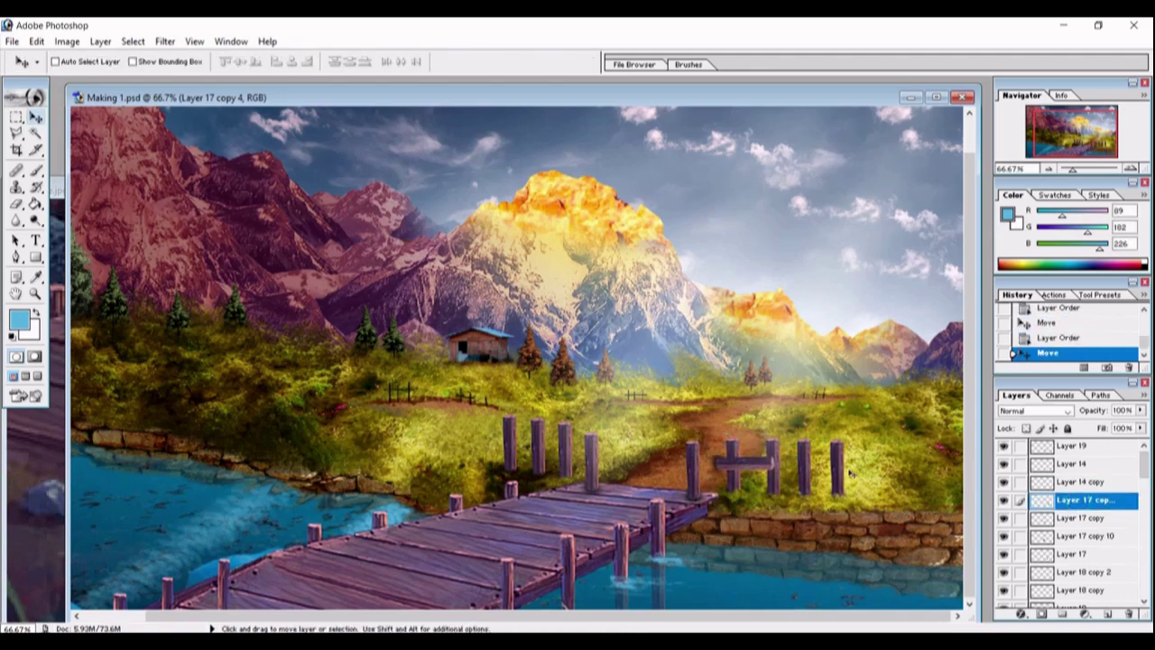
# Step: Erase around the rail and post bases with an 80 px eraser
pyautogui.hotkey('ctrl', '+')
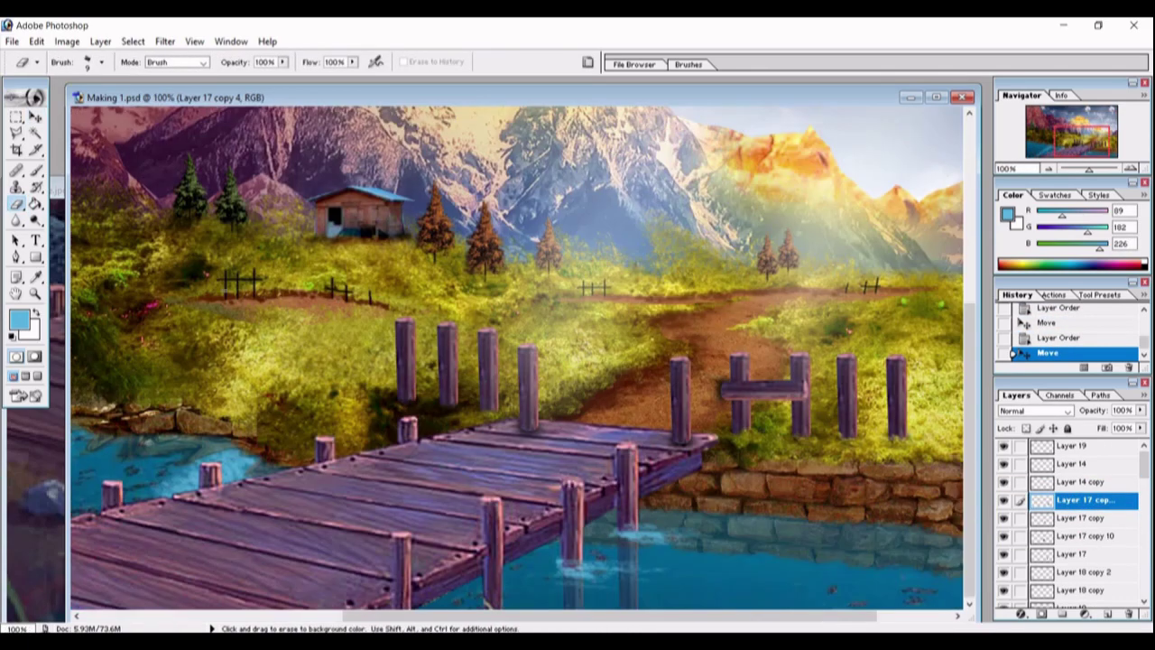
pyautogui.press('e')
pyautogui.click(102, 61)
pyautogui.press('Return')
pyautogui.moveTo(708, 379); pyautogui.dragTo(767, 406)
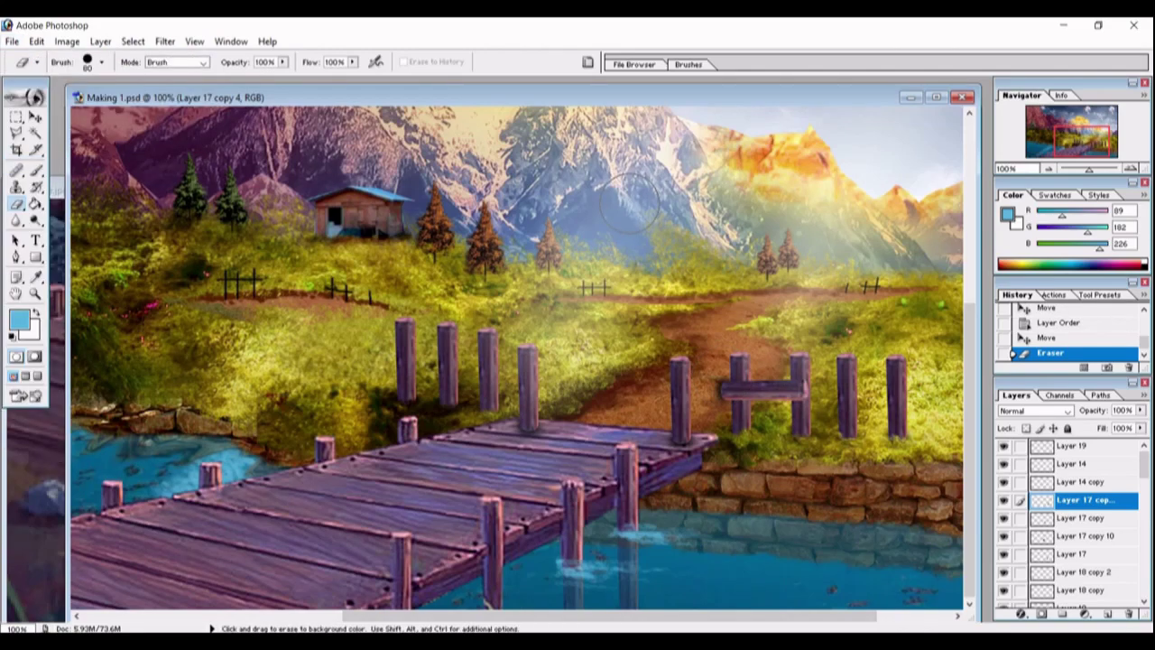
pyautogui.moveTo(686, 410); pyautogui.dragTo(735, 451)
pyautogui.moveTo(740, 406); pyautogui.dragTo(712, 447)
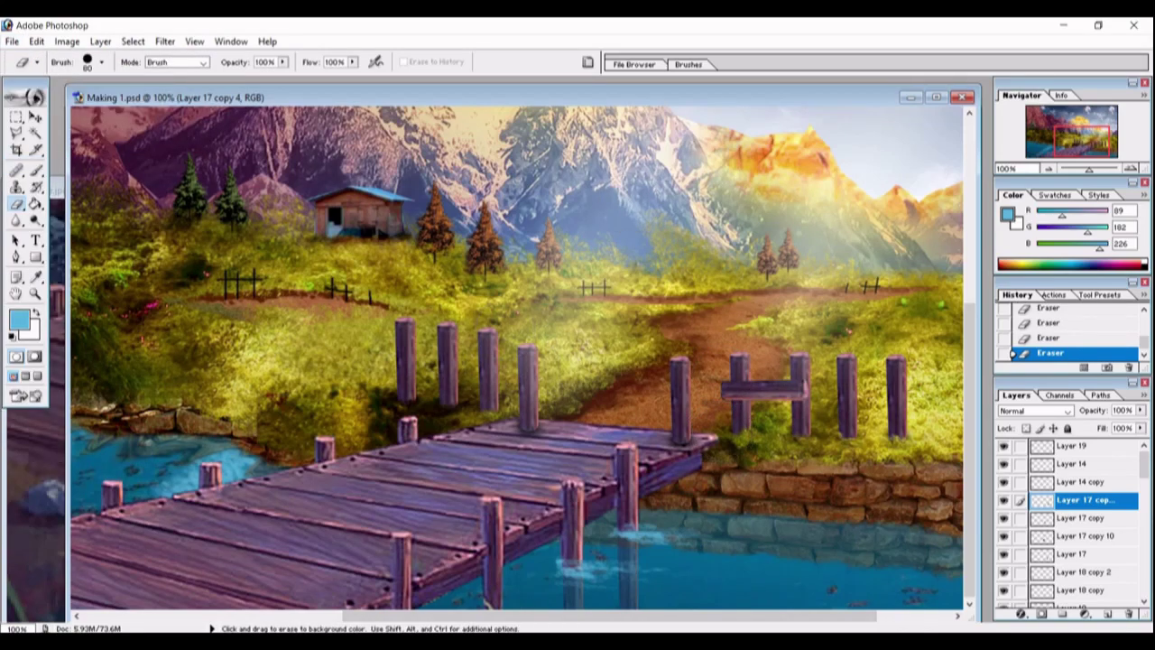
# Step: Narrow the fence rail to fit between the posts and make it slightly thinner
pyautogui.click(36, 117)
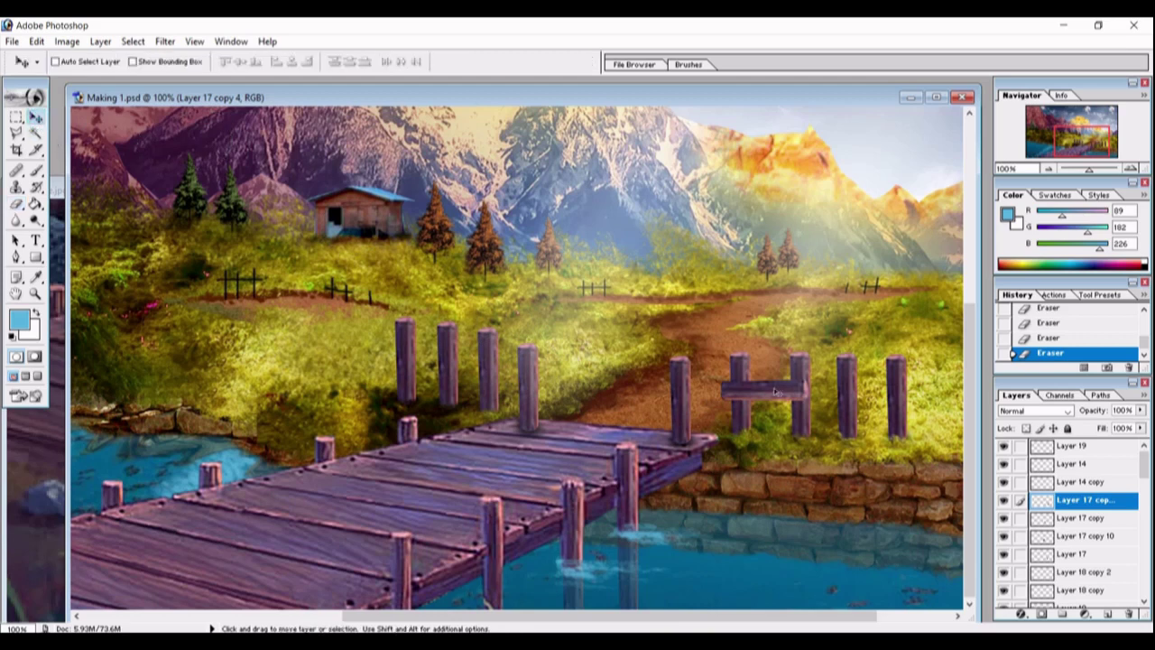
pyautogui.moveTo(775, 391); pyautogui.dragTo(778, 386)
pyautogui.hotkey('ctrl', 't')
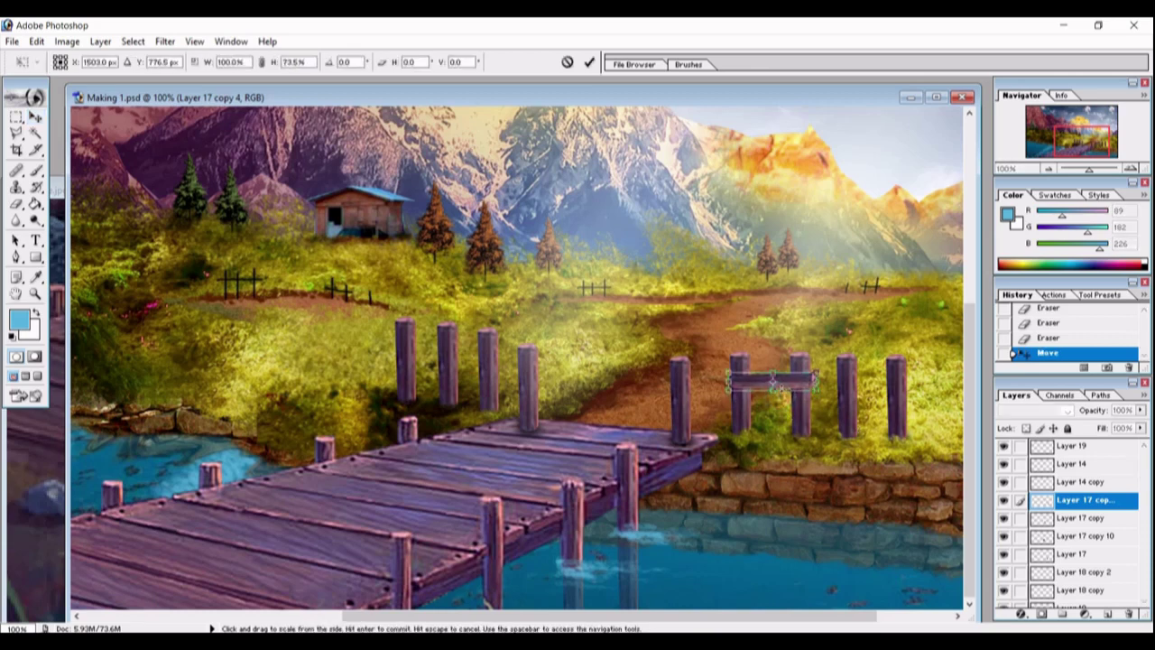
pyautogui.moveTo(728, 380); pyautogui.dragTo(735, 379)
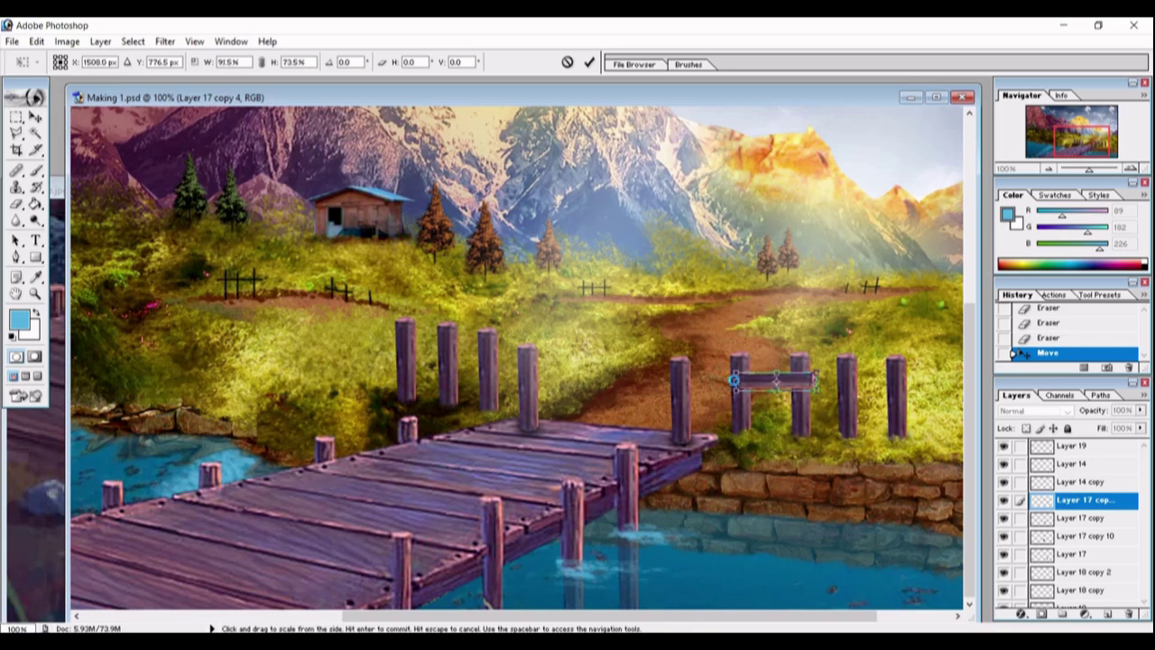
pyautogui.moveTo(818, 380); pyautogui.dragTo(806, 383)
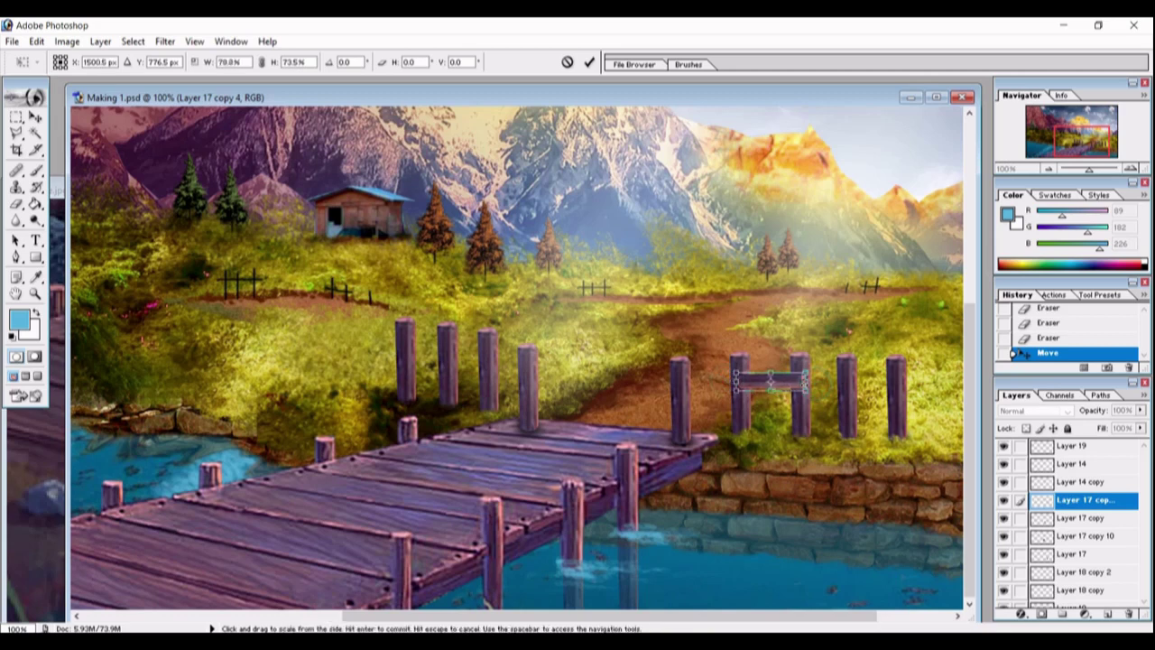
pyautogui.press('Return')
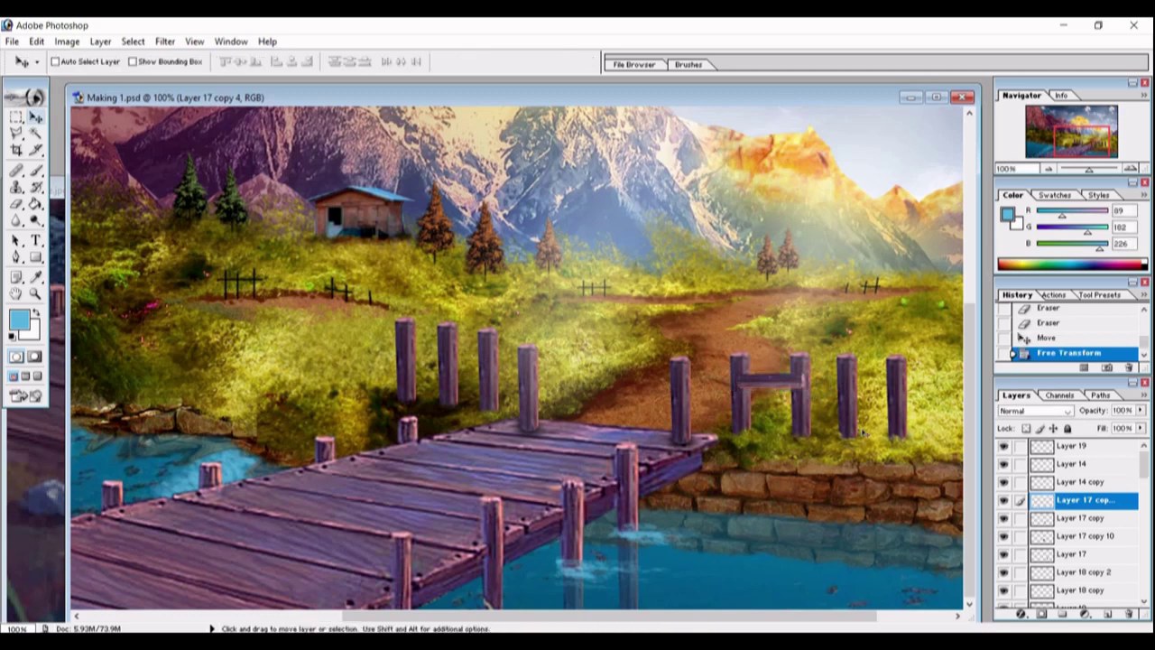
pyautogui.press('Down')
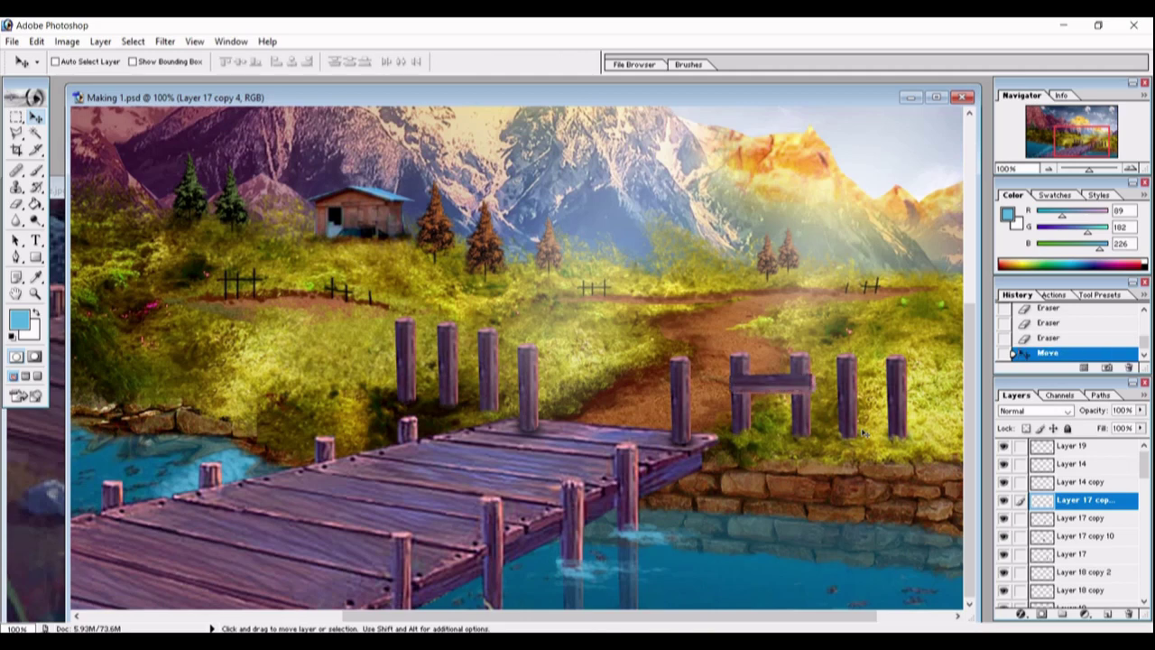
pyautogui.hotkey('ctrl', 't')
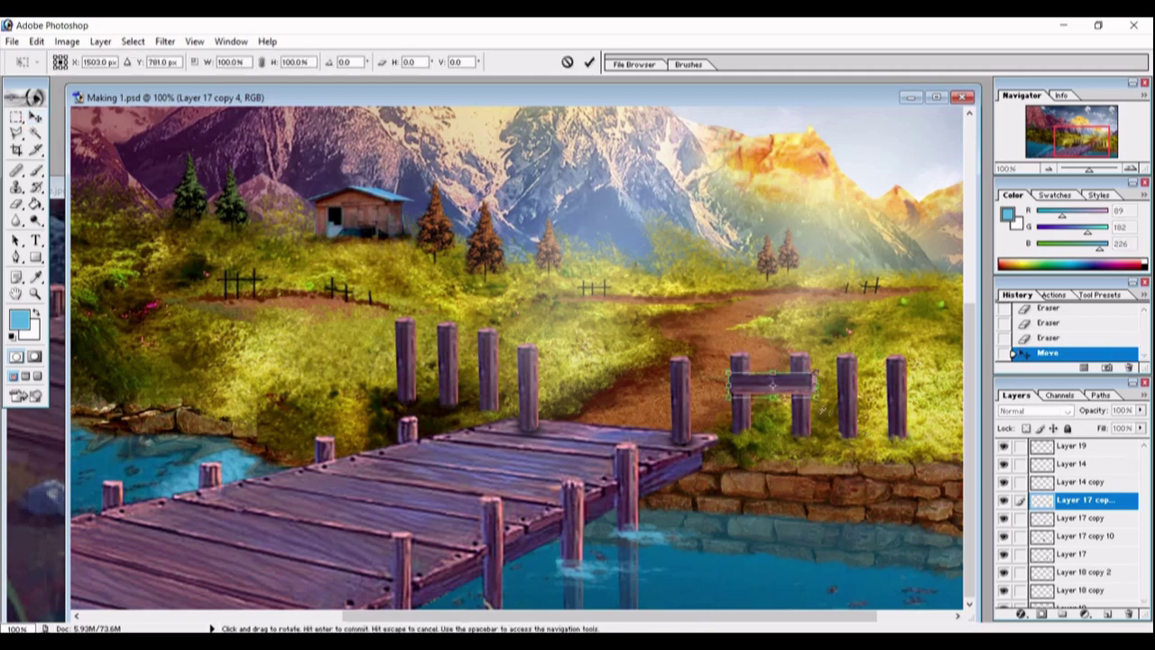
pyautogui.moveTo(772, 397); pyautogui.dragTo(772, 392)
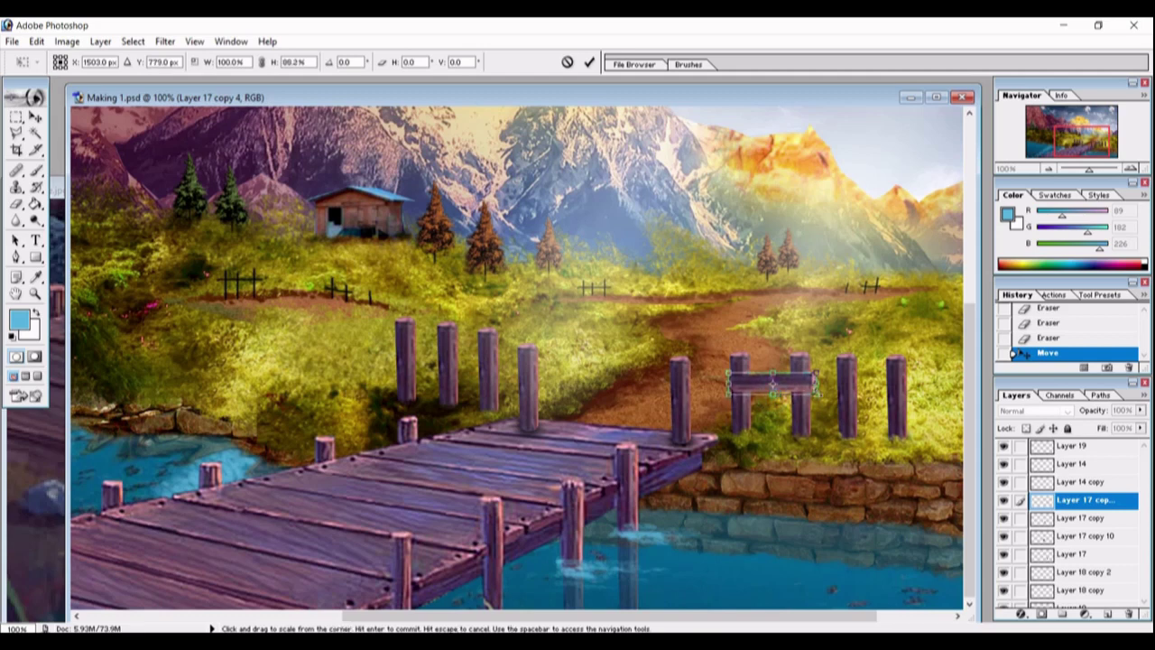
pyautogui.press('Return')
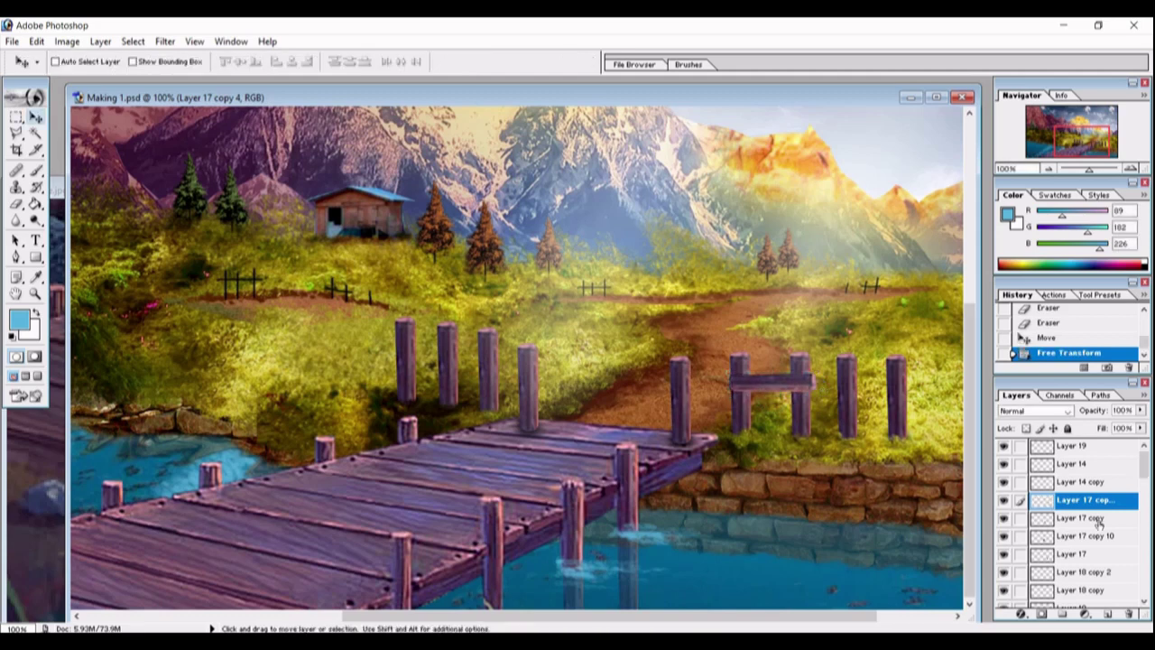
# Step: Duplicate the rail layer and align the copy across the rightmost fence posts
pyautogui.rightClick(1093, 504)
pyautogui.click(1040, 362)
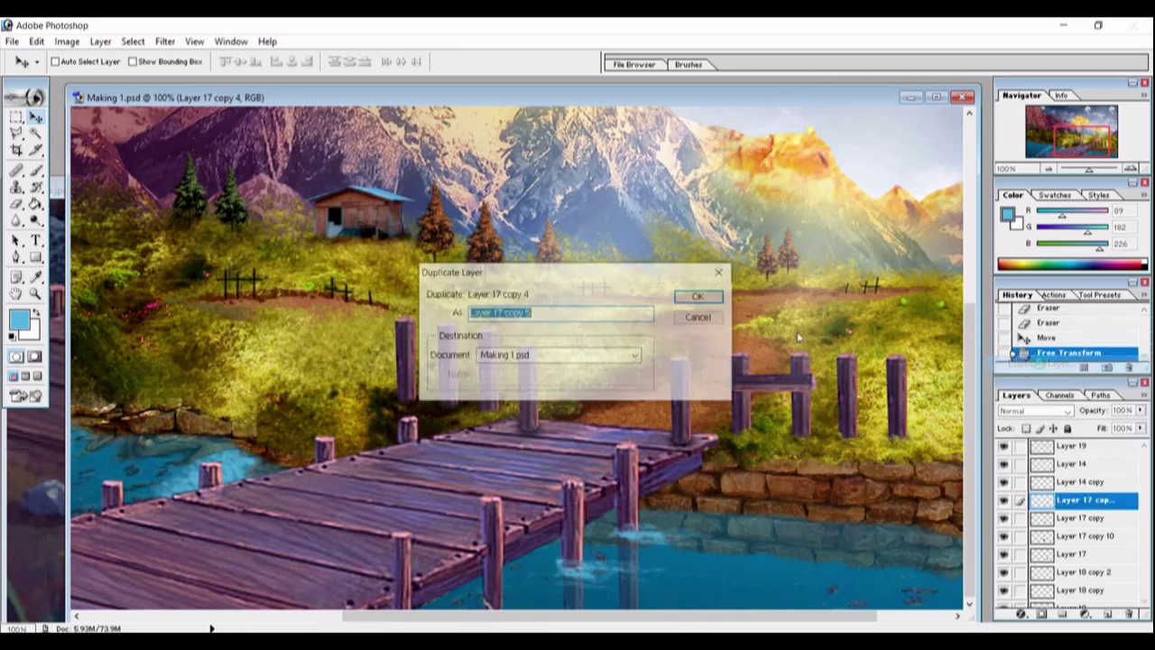
pyautogui.click(699, 296)
pyautogui.moveTo(790, 388); pyautogui.dragTo(873, 384)
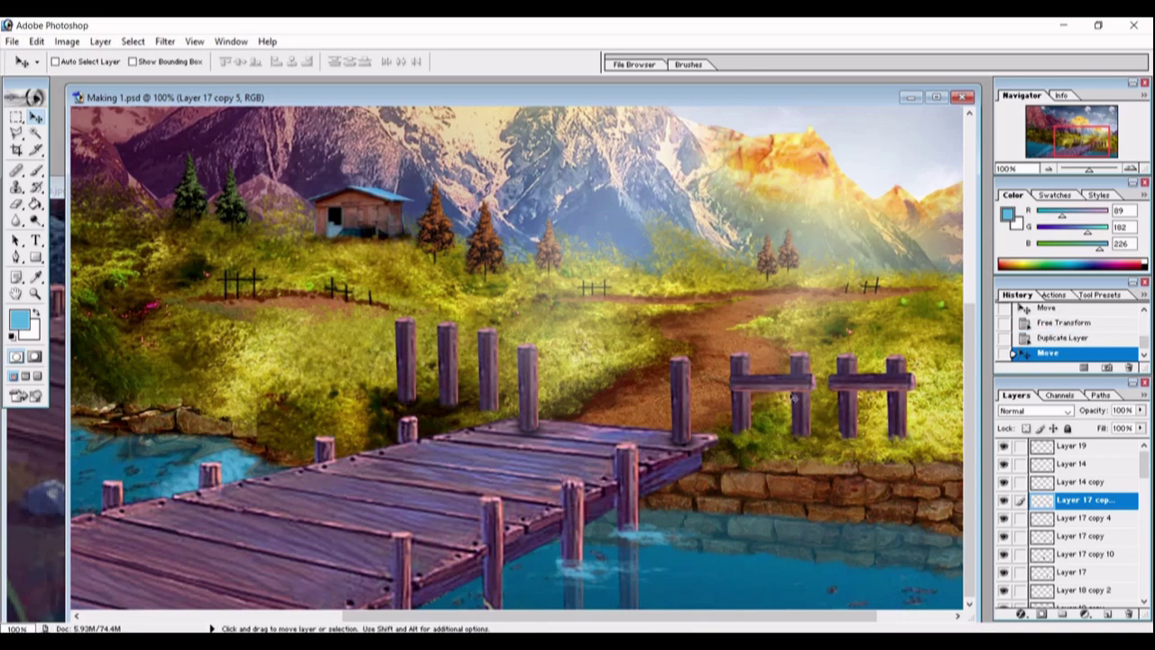
pyautogui.press('Right')
# Step: Create new empty Layer 20 and set the foreground colour to black
pyautogui.hotkey('ctrl', 'shift', 'alt', 'n')
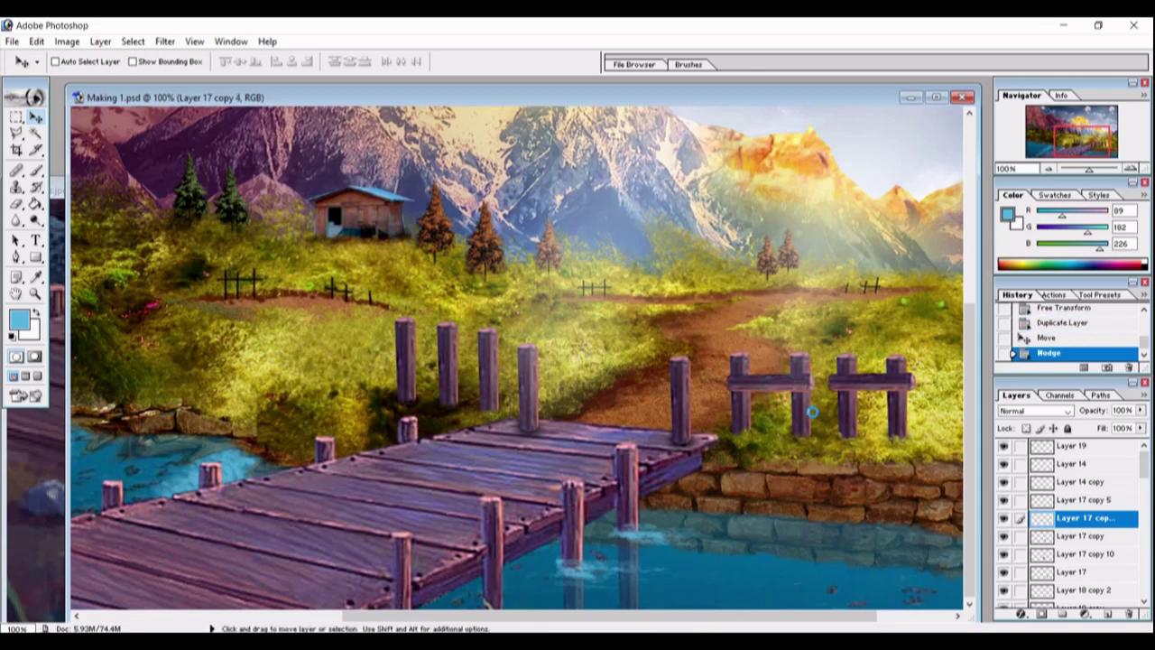
pyautogui.press('i')
pyautogui.click(18, 318)
pyautogui.click(732, 502)
pyautogui.click(884, 335)
pyautogui.press('b')
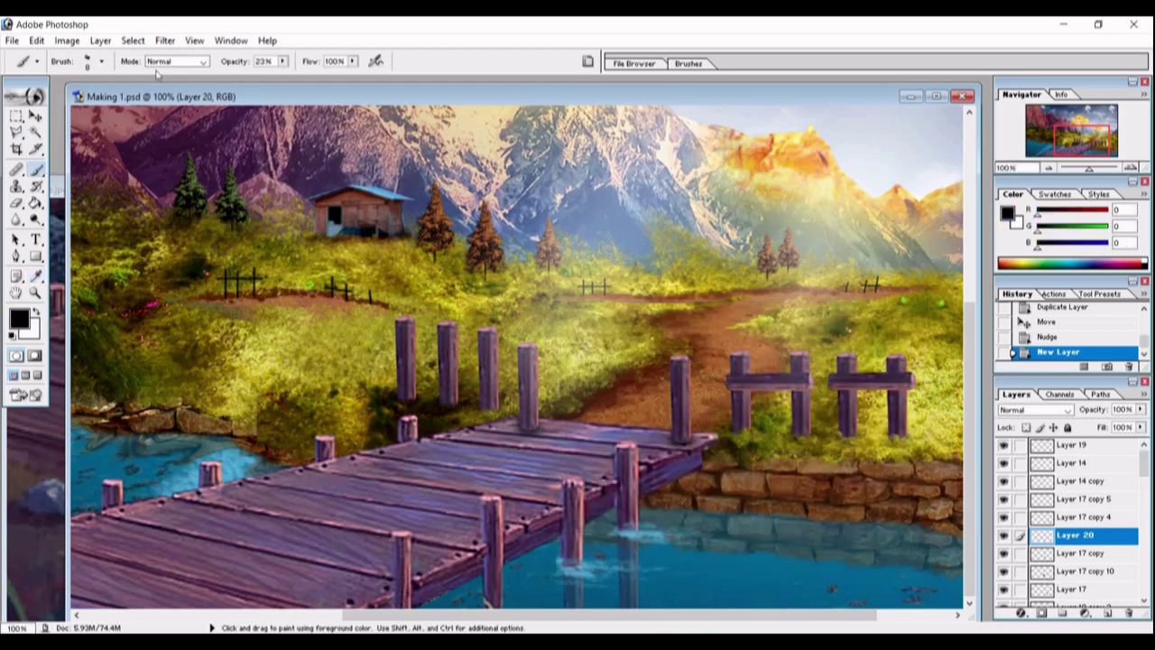
# Step: Paint soft dark dabs near the fence posts with the 21 px soft brush
pyautogui.click(102, 61)
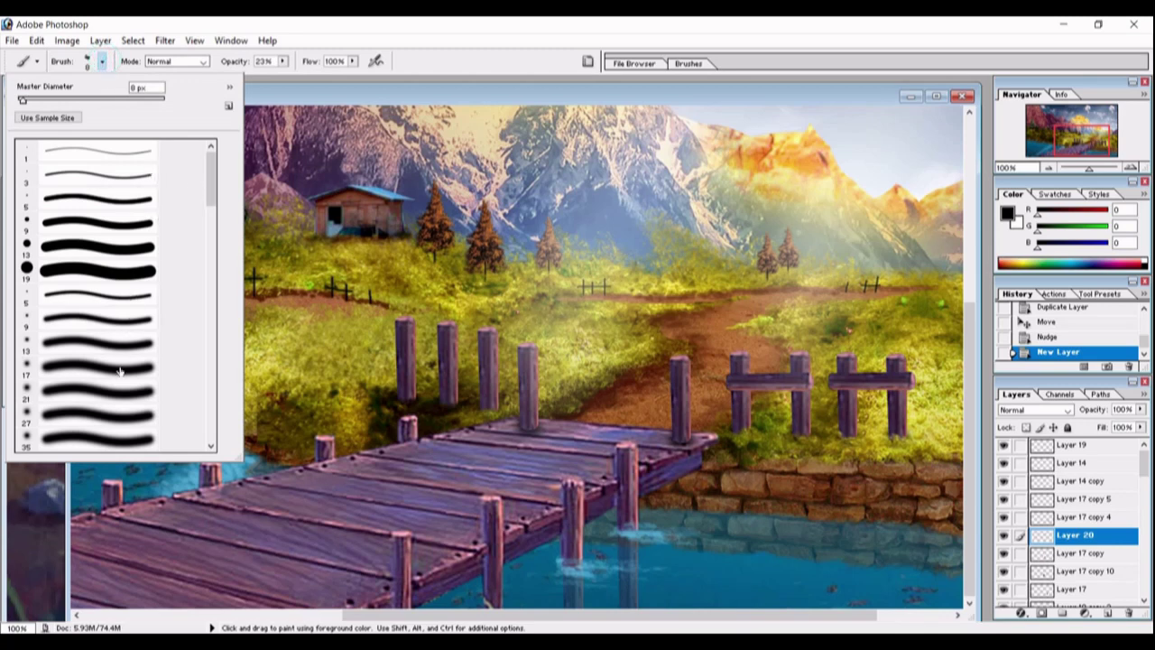
pyautogui.click(145, 383)
pyautogui.click(467, 118)
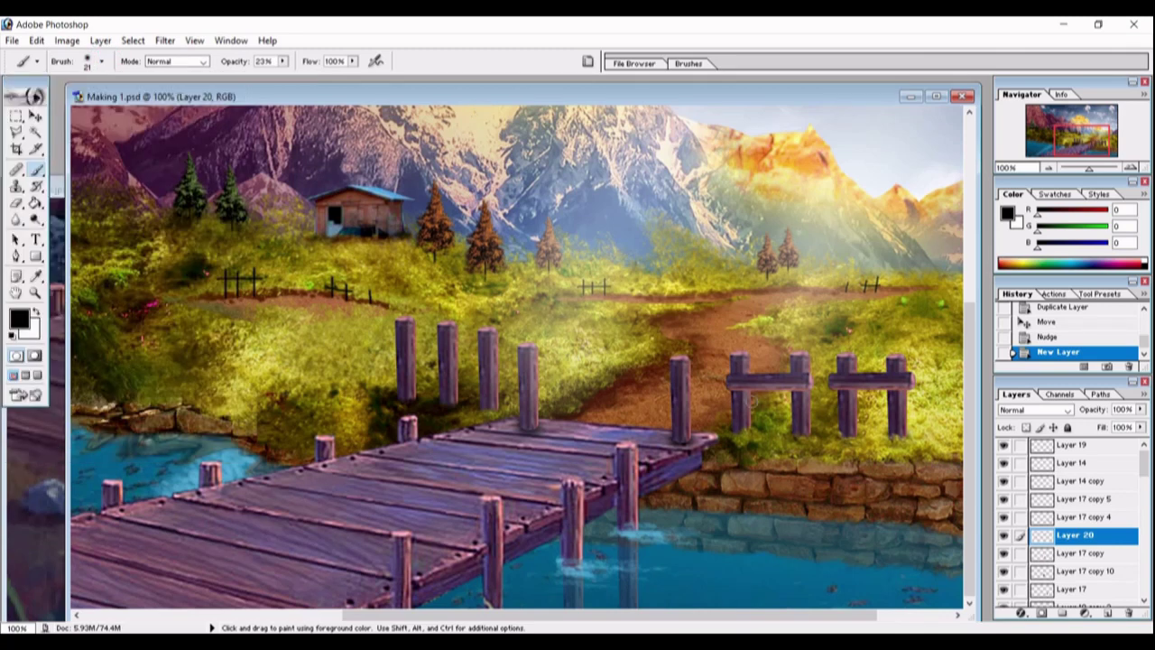
pyautogui.moveTo(737, 389); pyautogui.dragTo(745, 389)
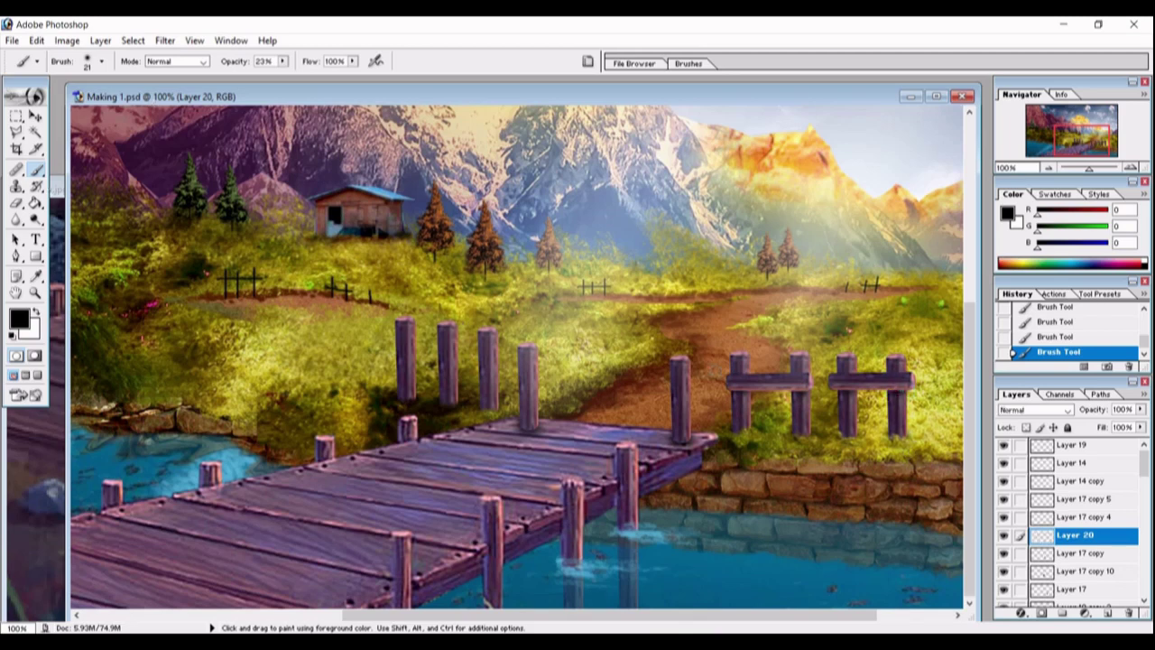
# Step: Set a 1 px brush at 100% opacity with dark purple 311D32, and add Layer 21
pyautogui.click(102, 60)
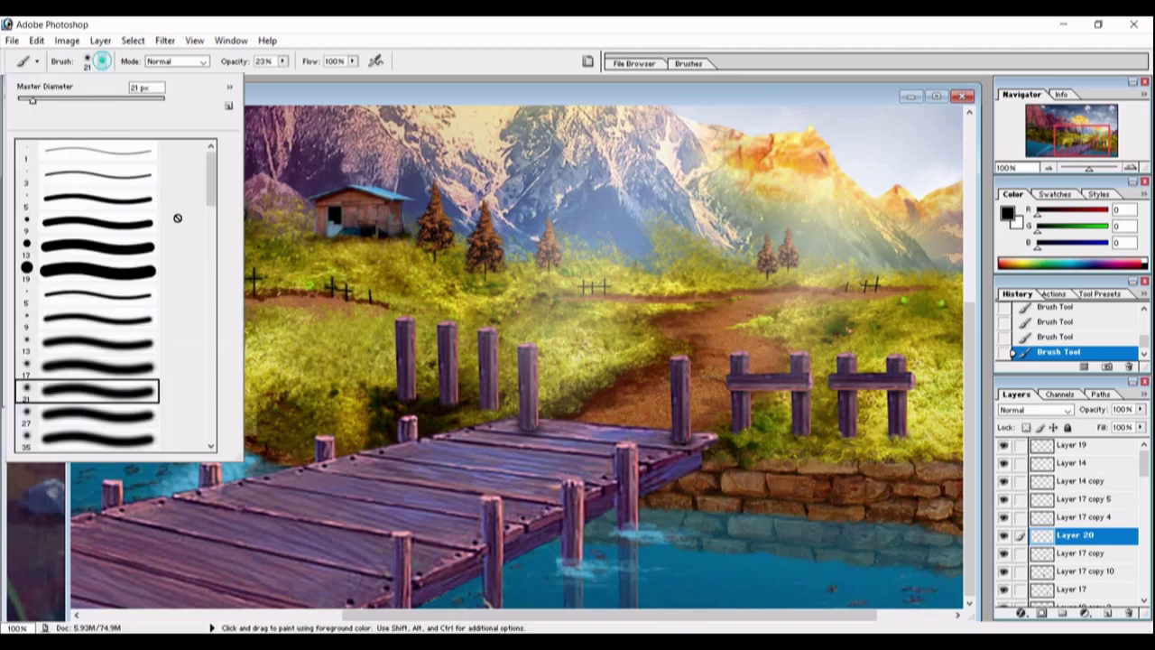
pyautogui.click(99, 150)
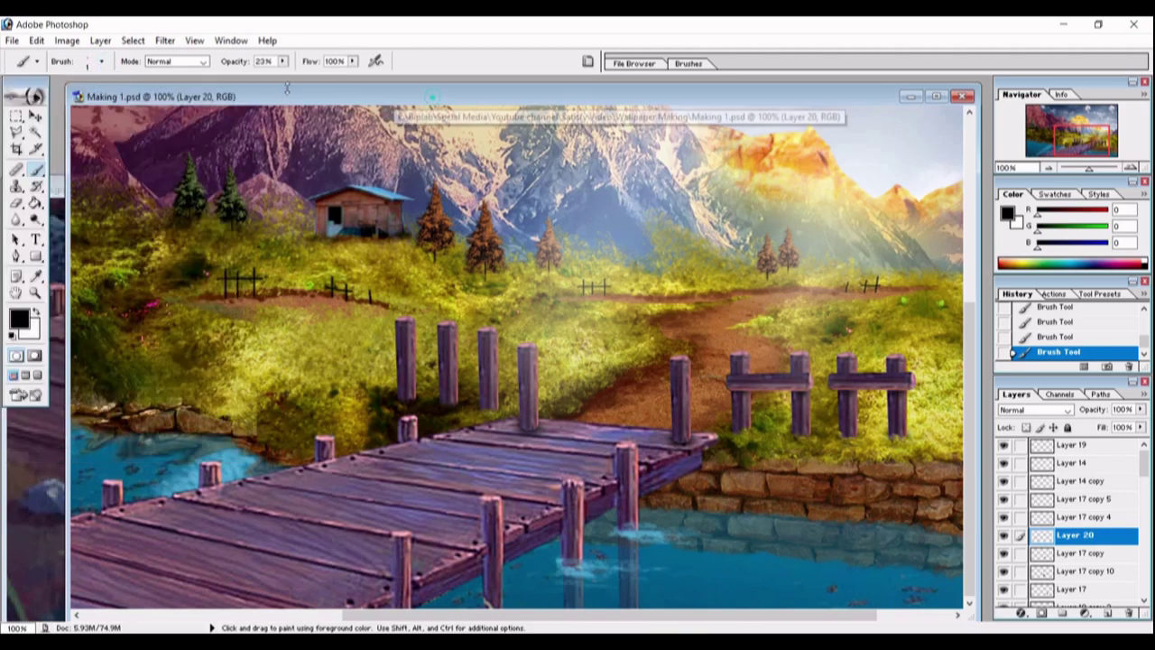
pyautogui.press('Return')
pyautogui.moveTo(282, 60); pyautogui.dragTo(348, 78)
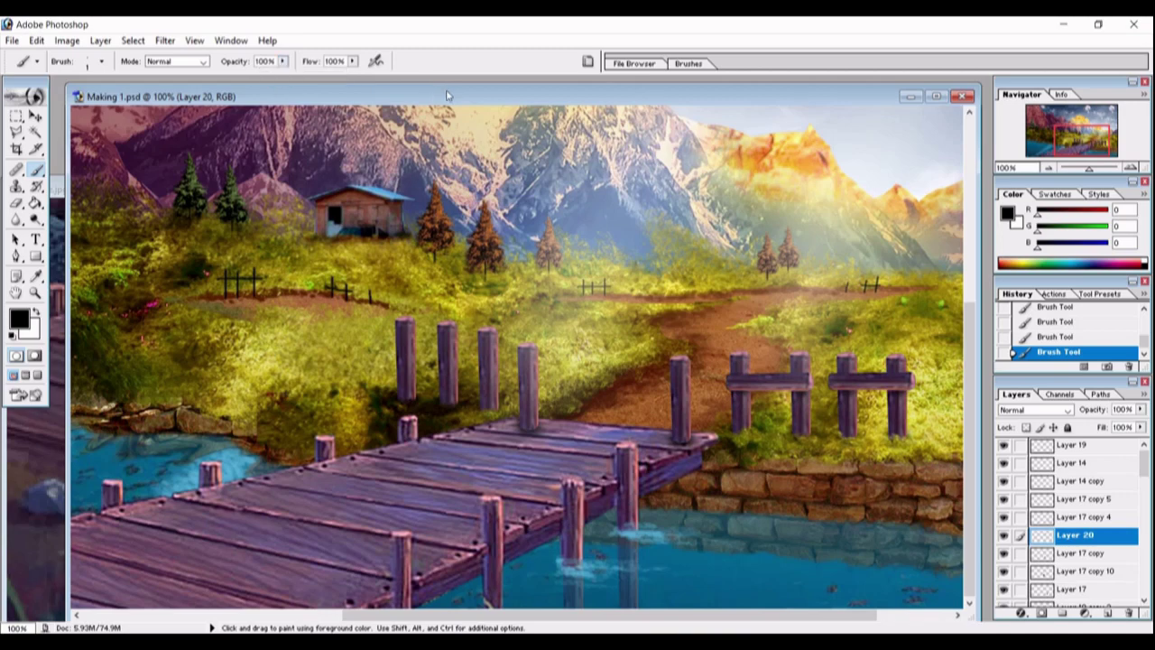
pyautogui.click(19, 318)
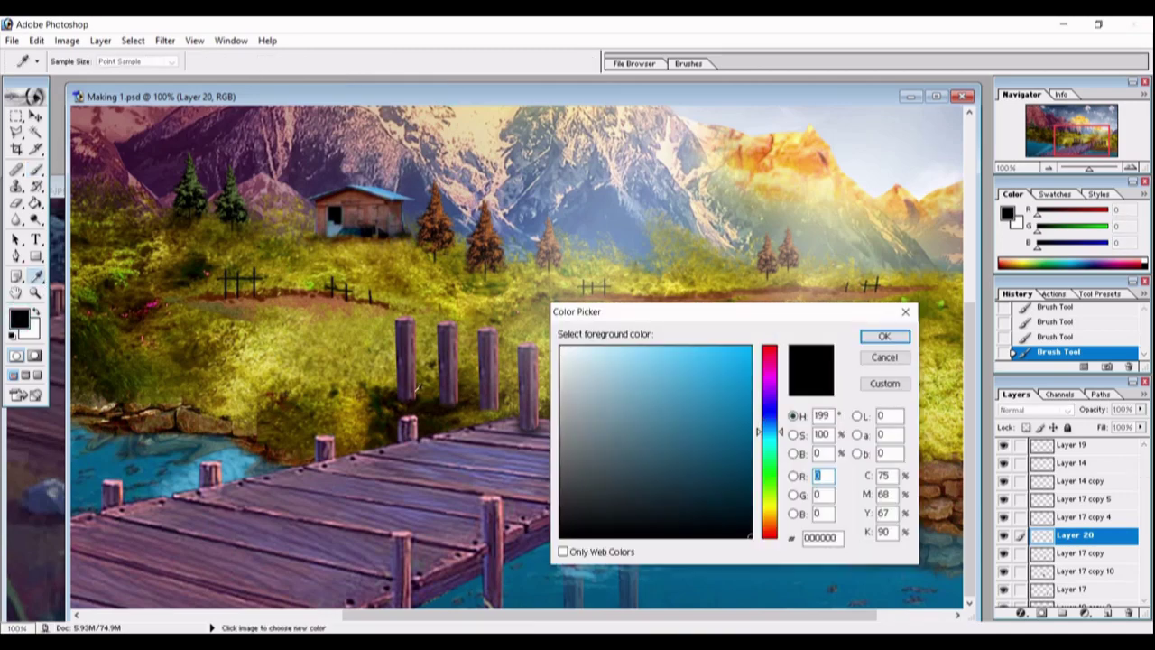
pyautogui.click(409, 390)
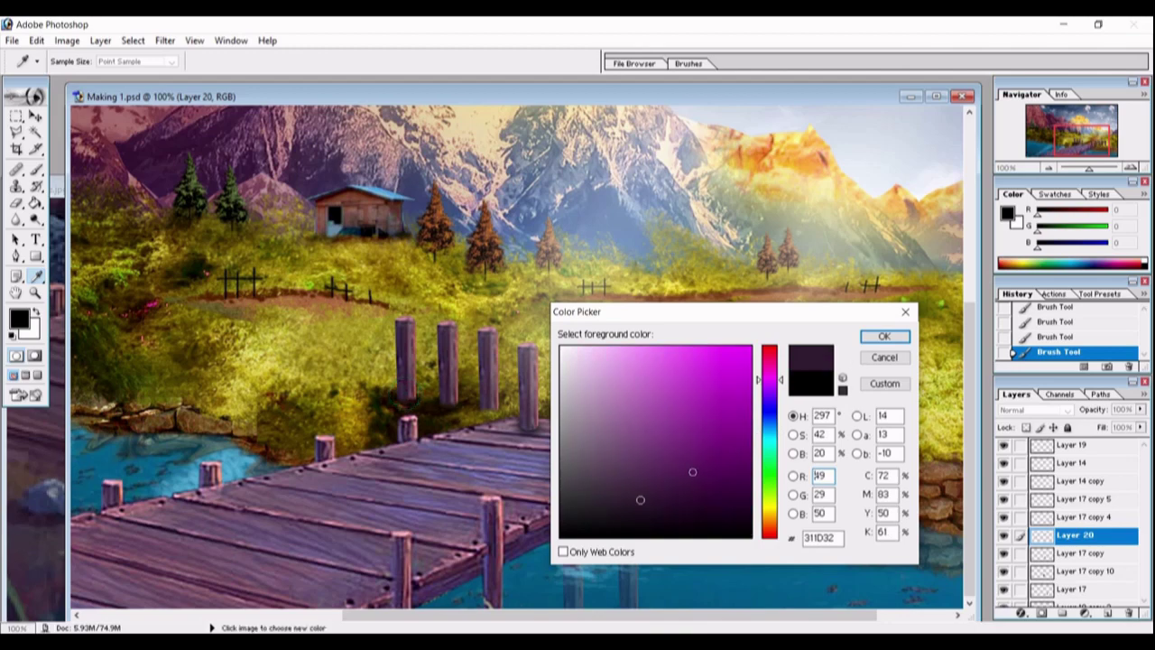
pyautogui.moveTo(731, 322); pyautogui.dragTo(770, 377)
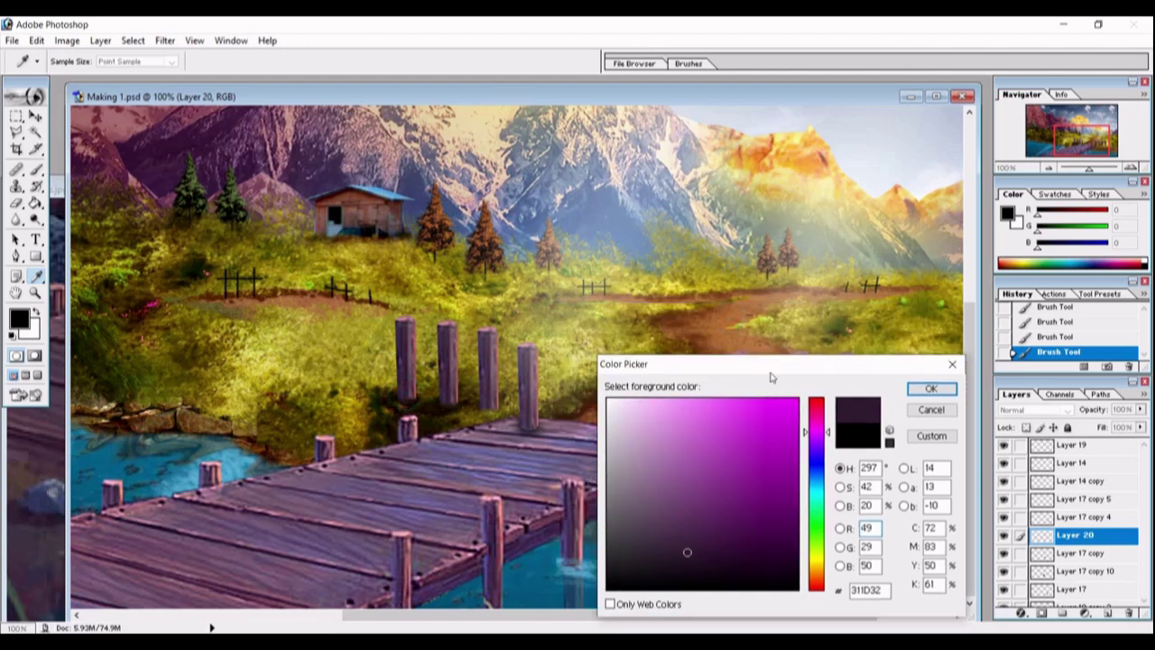
pyautogui.click(930, 388)
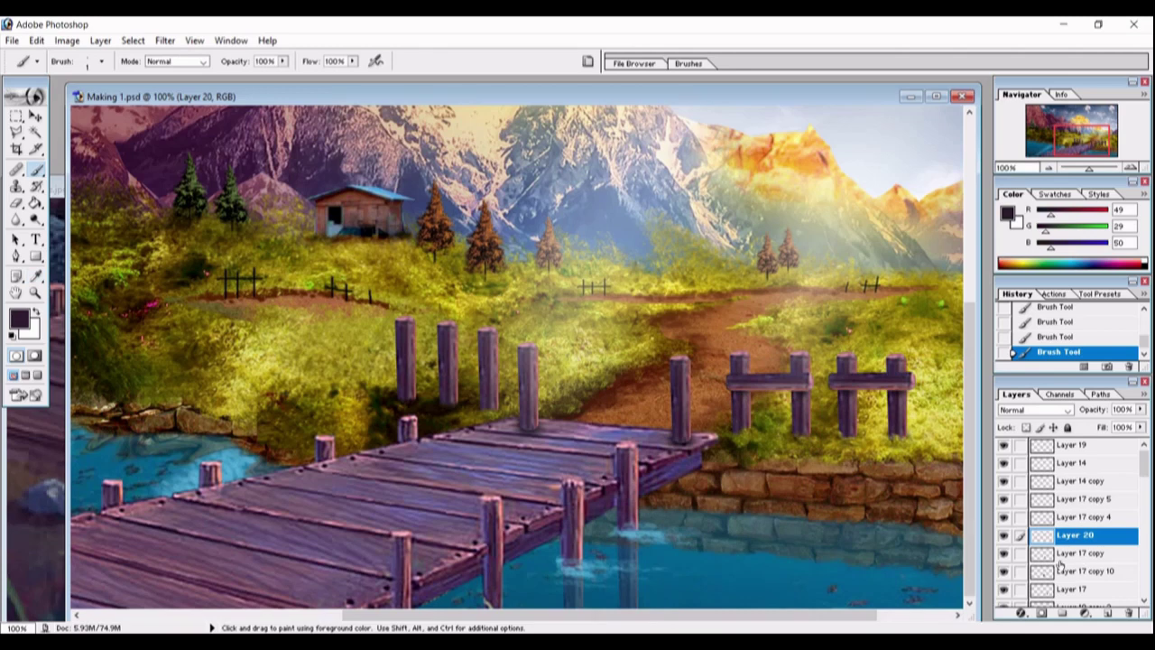
pyautogui.click(1107, 613)
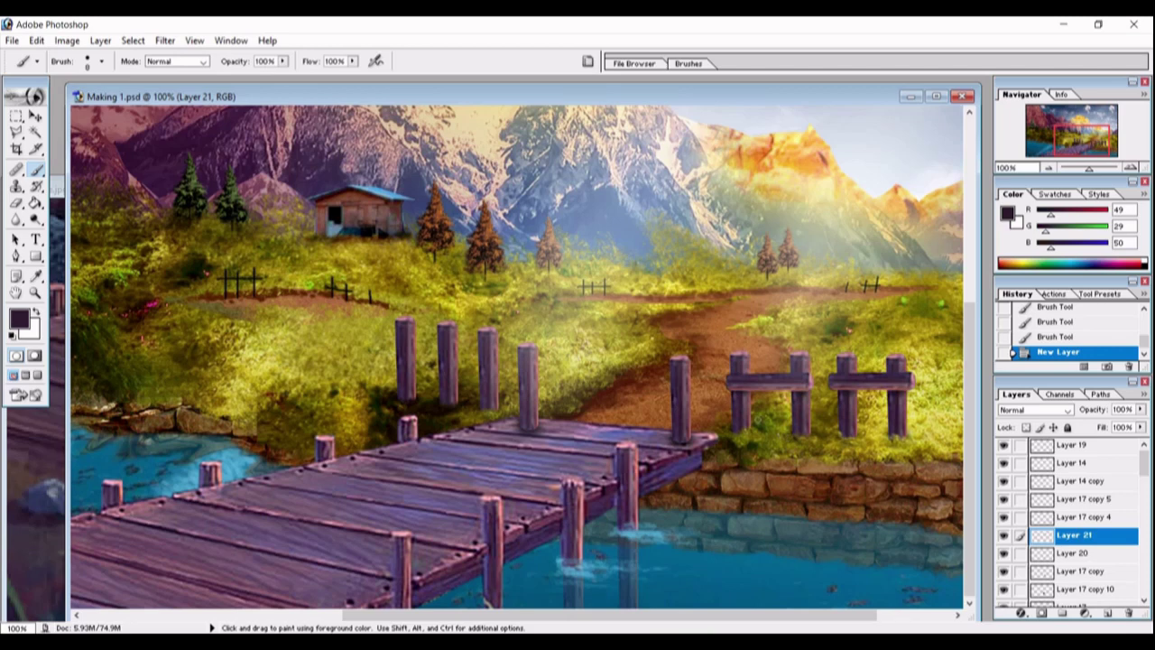
# Step: Set the foreground colour to a darker purple, R37 G20 B34, for brushing
pyautogui.keyDown('alt'); pyautogui.click(757, 420); pyautogui.keyUp('alt')
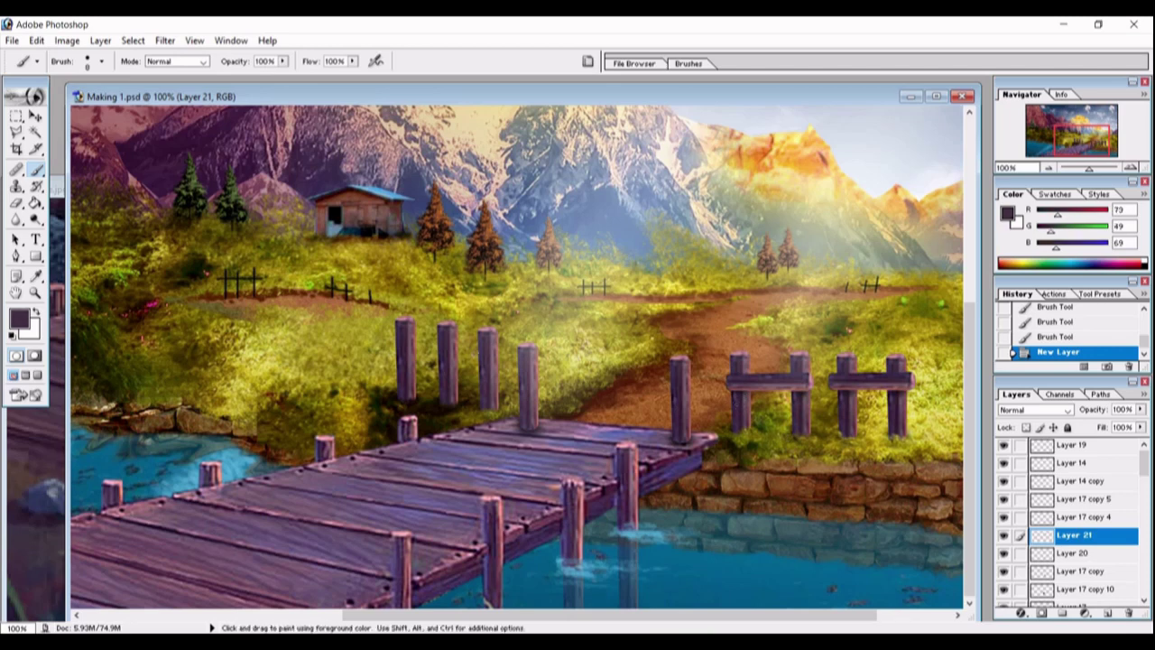
pyautogui.click(18, 317)
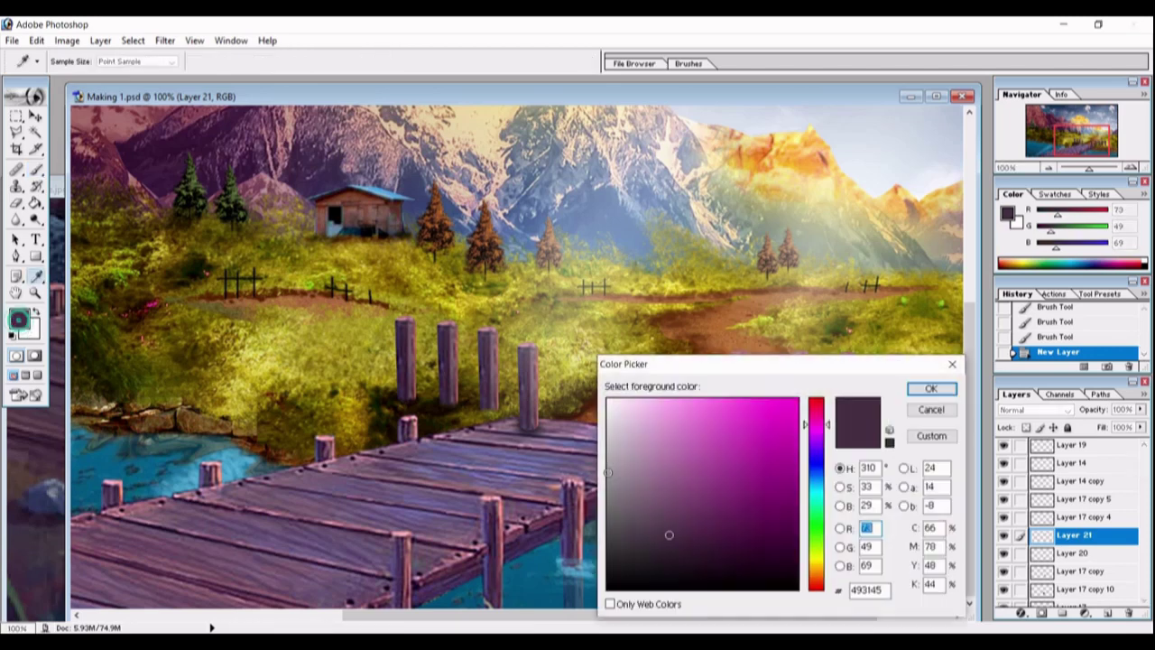
pyautogui.click(695, 561)
pyautogui.click(930, 388)
pyautogui.press('b')
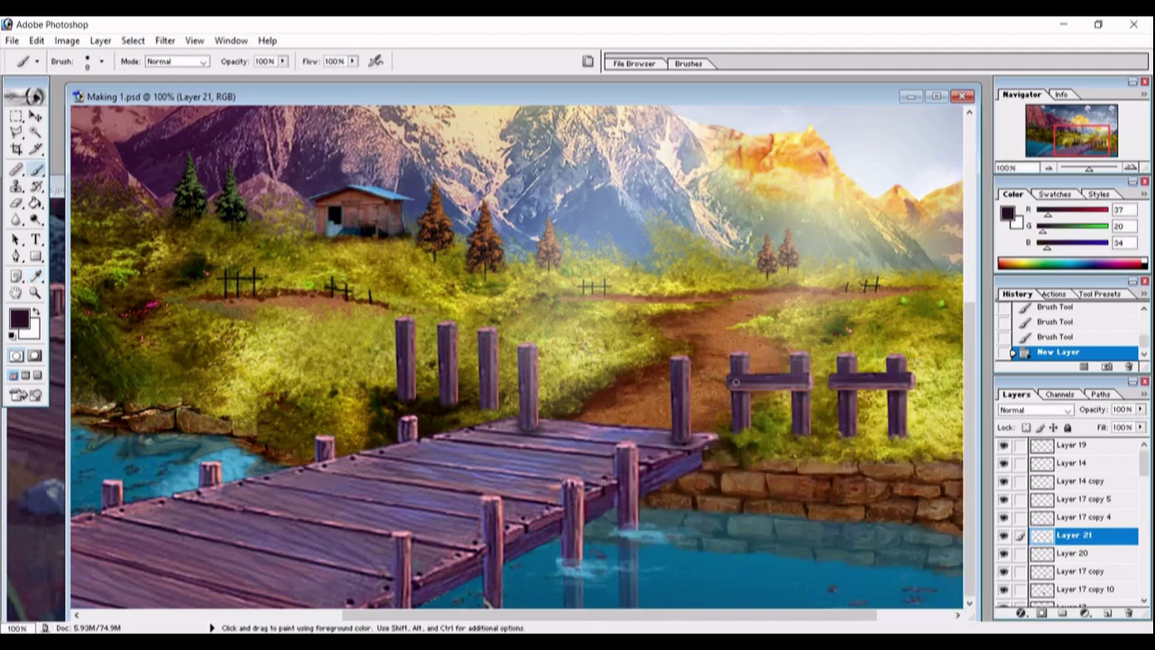
# Step: Move Layer 21 above the rail copies, discarding the trial marks on the rail
pyautogui.click(735, 383)
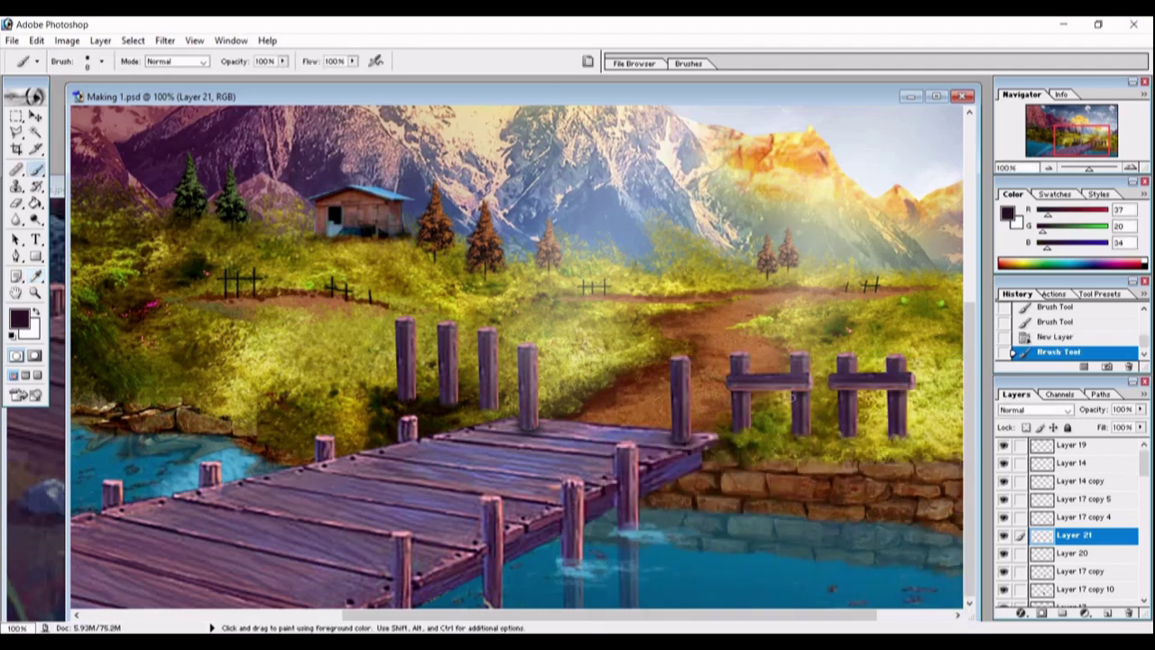
pyautogui.hotkey('ctrl', 'z')
pyautogui.moveTo(1081, 535); pyautogui.dragTo(1078, 489)
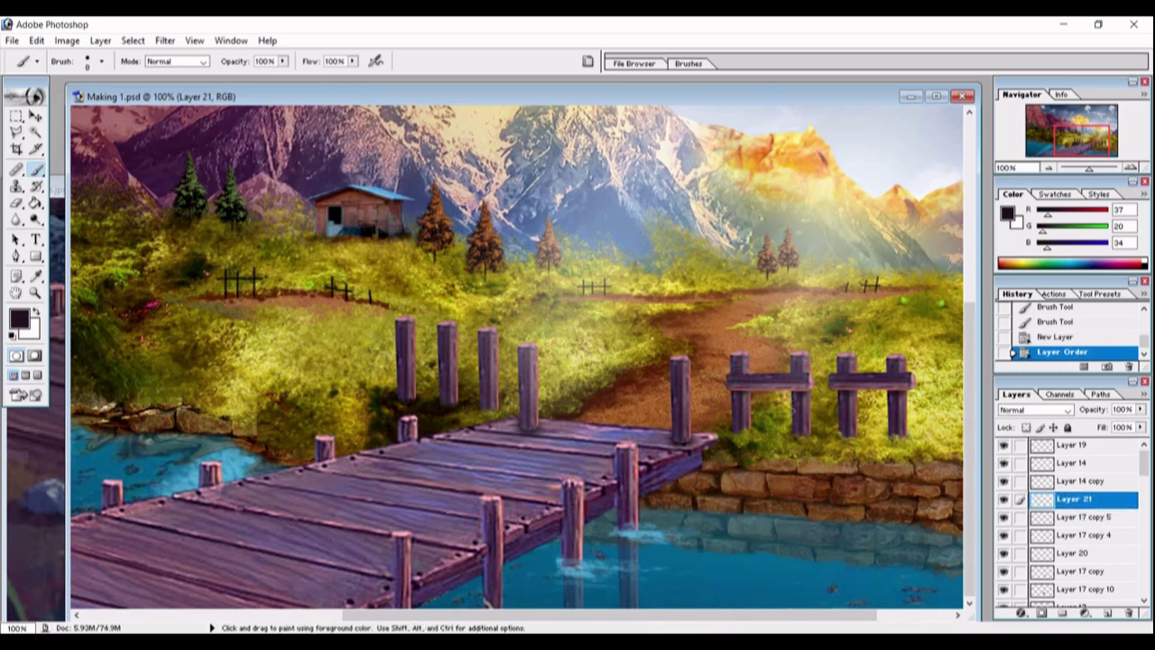
pyautogui.moveTo(736, 384); pyautogui.dragTo(776, 418)
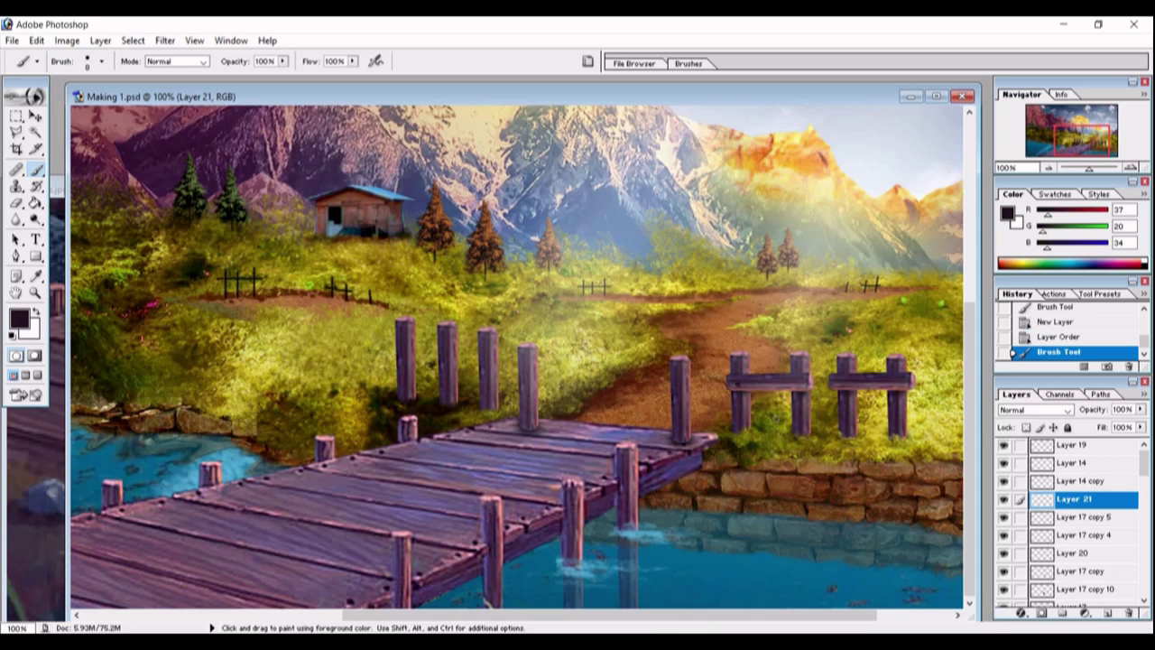
pyautogui.hotkey('ctrl', 'z')
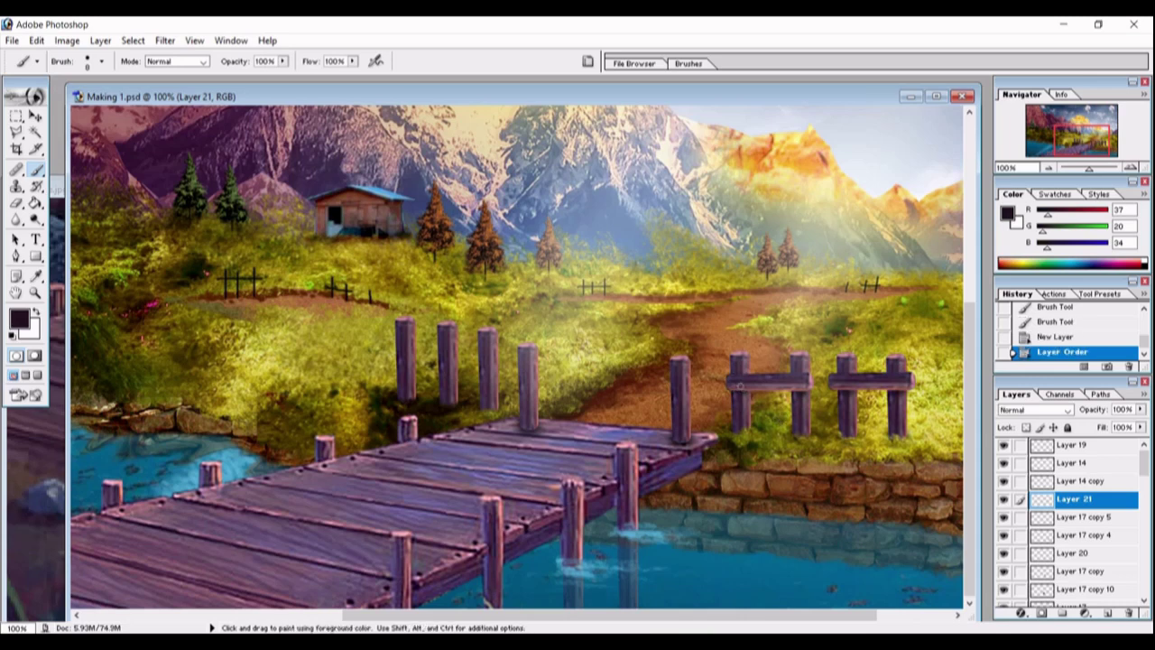
# Step: Dab fine dark detail at four points along the fence rail
pyautogui.click(736, 383)
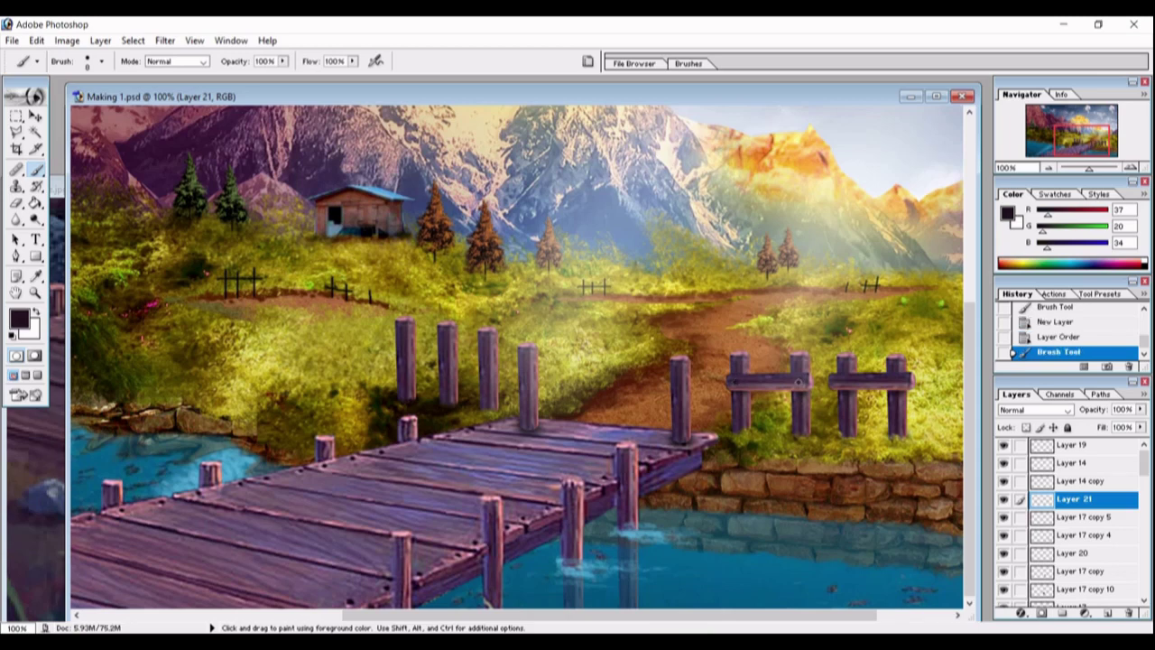
pyautogui.click(797, 383)
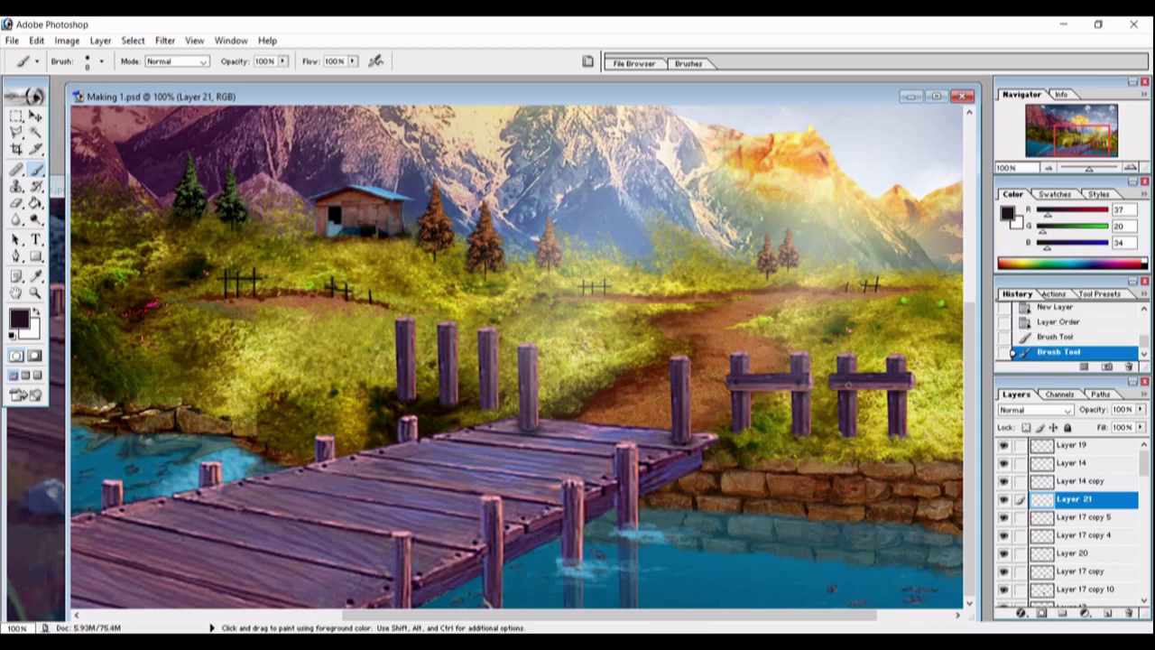
pyautogui.click(843, 382)
pyautogui.click(893, 382)
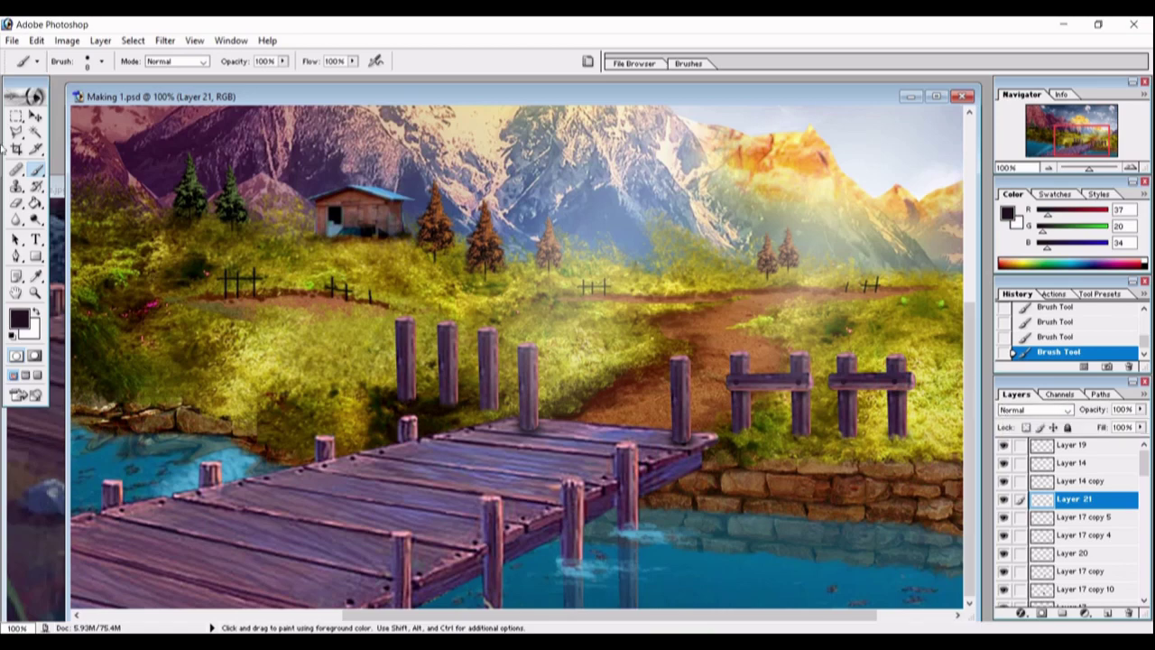
pyautogui.click(35, 115)
pyautogui.hotkey('ctrl', '-')
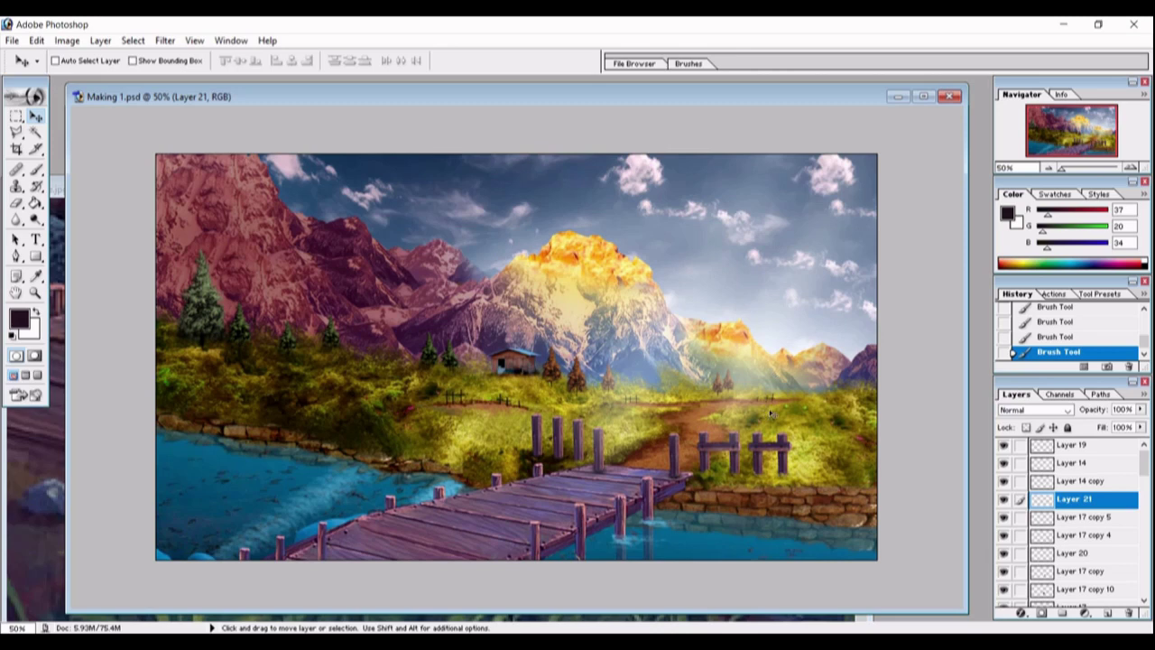
# Step: Draw a polygonal lasso selection around the dock's right edge over the water
pyautogui.click(16, 131)
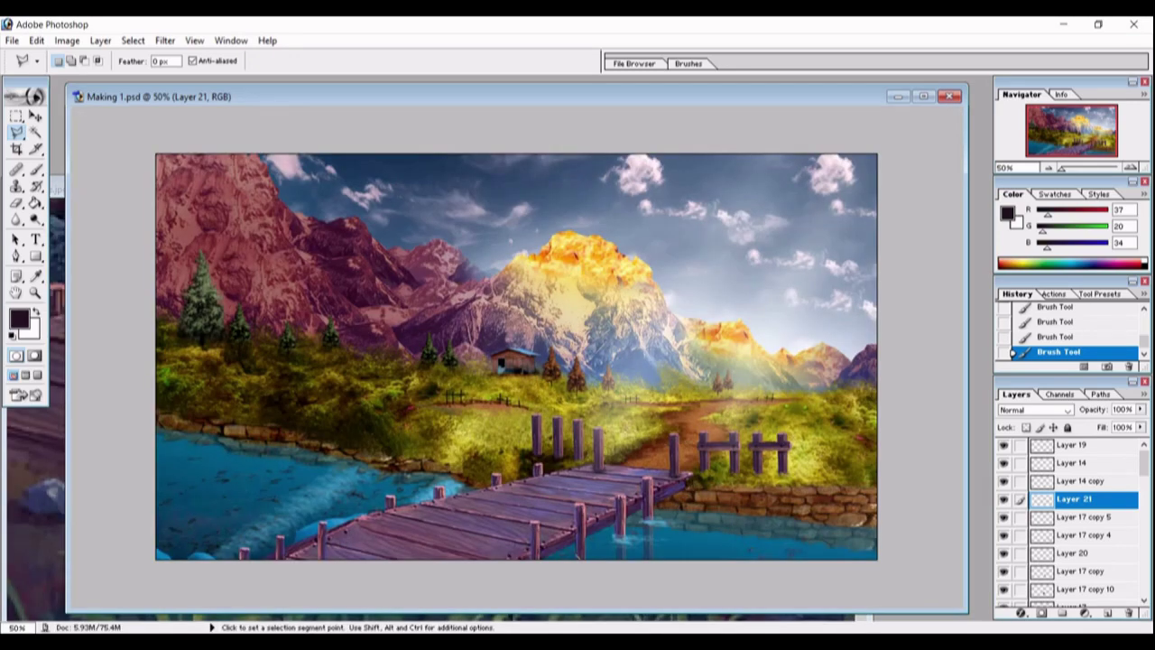
pyautogui.click(685, 488)
pyautogui.click(561, 568)
pyautogui.click(486, 561)
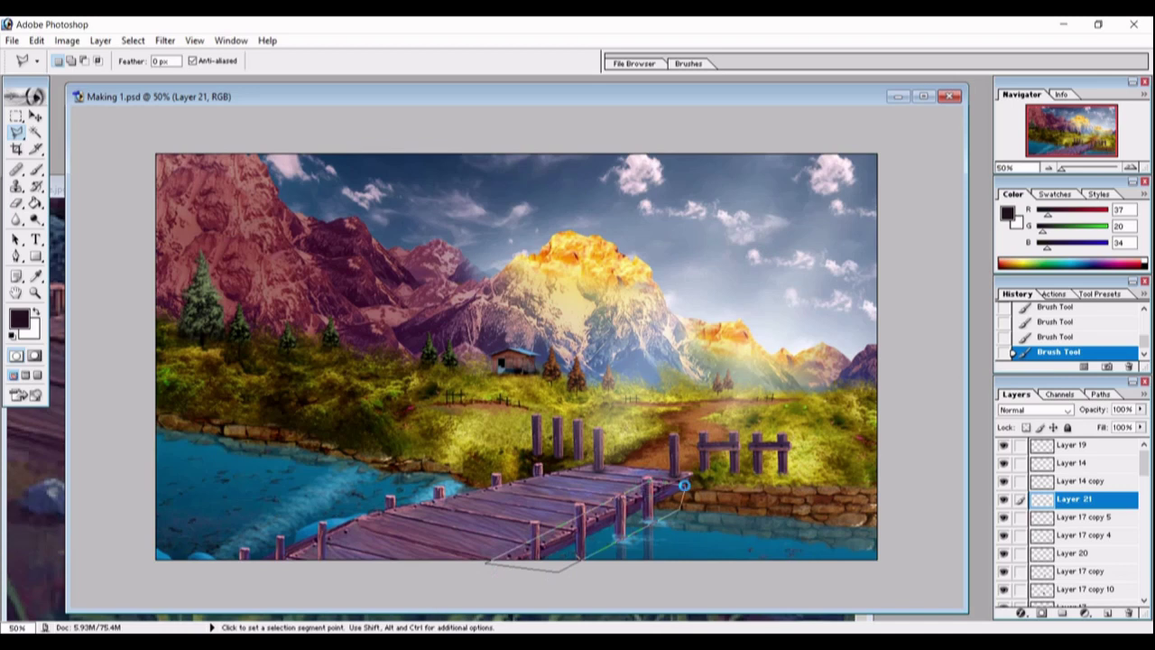
pyautogui.click(684, 485)
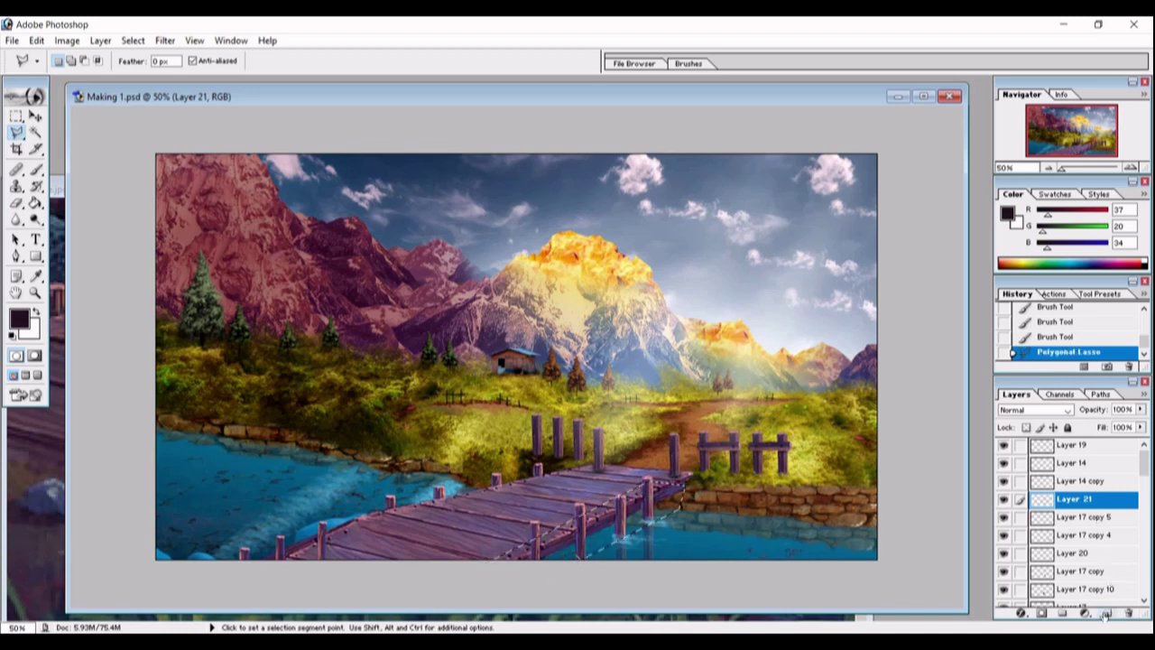
# Step: Make Layer 17 copy 2 active and add new empty Layer 22 above Layer 16 copy
pyautogui.click(36, 117)
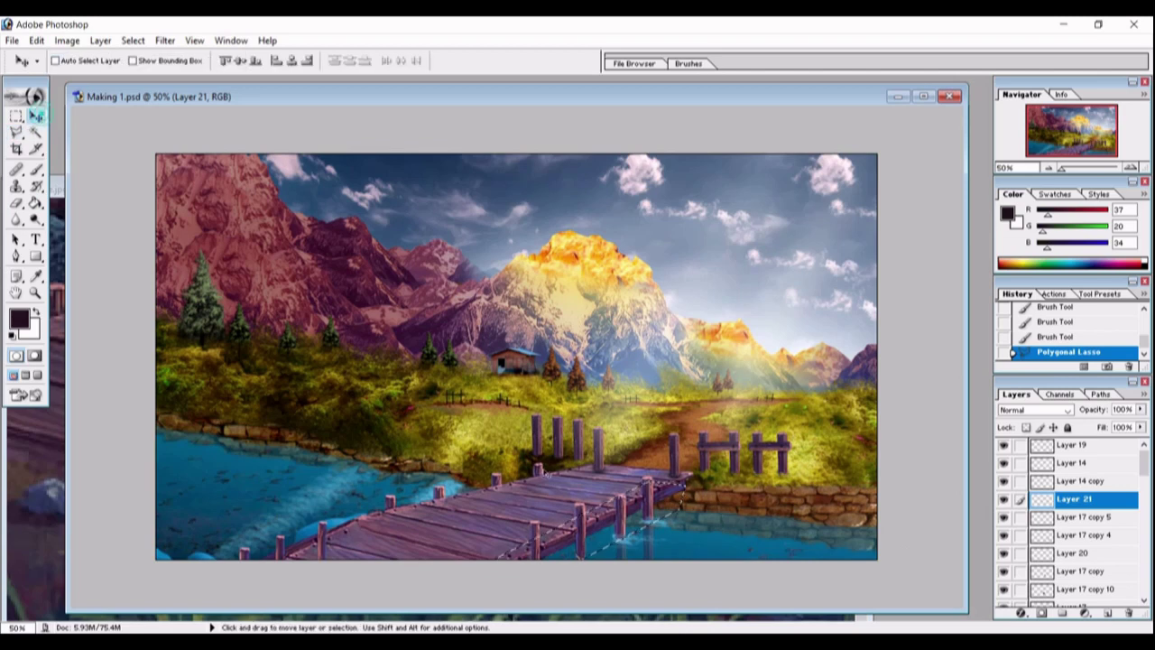
pyautogui.keyDown('ctrl'); pyautogui.click(610, 525); pyautogui.keyUp('ctrl')
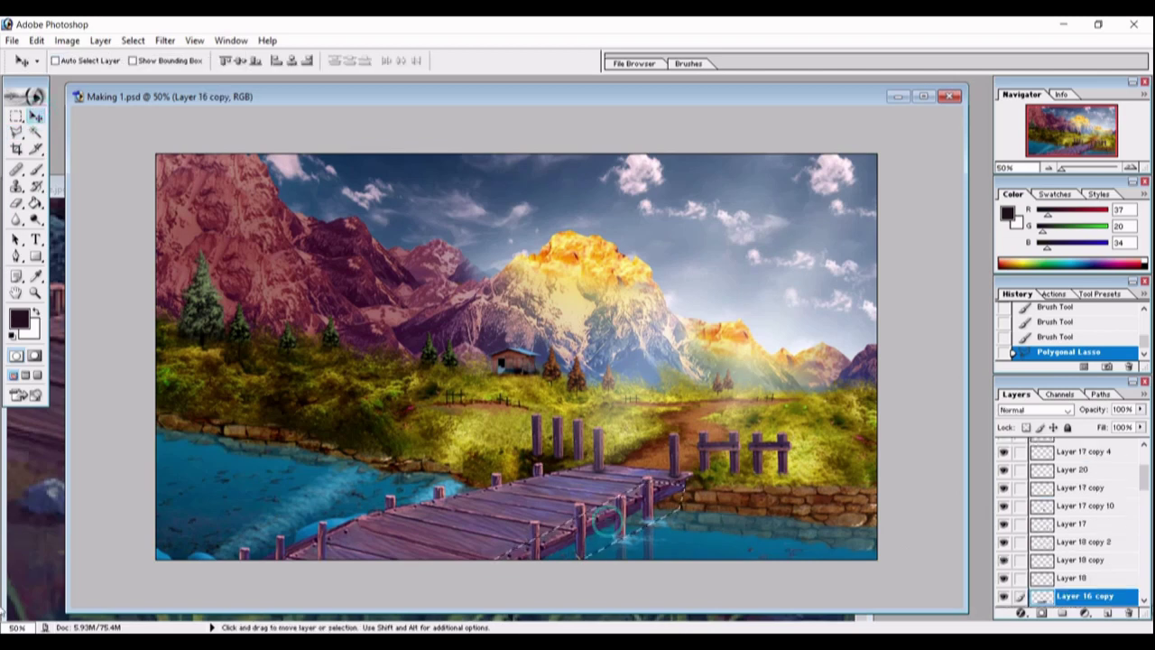
pyautogui.click(1143, 600)
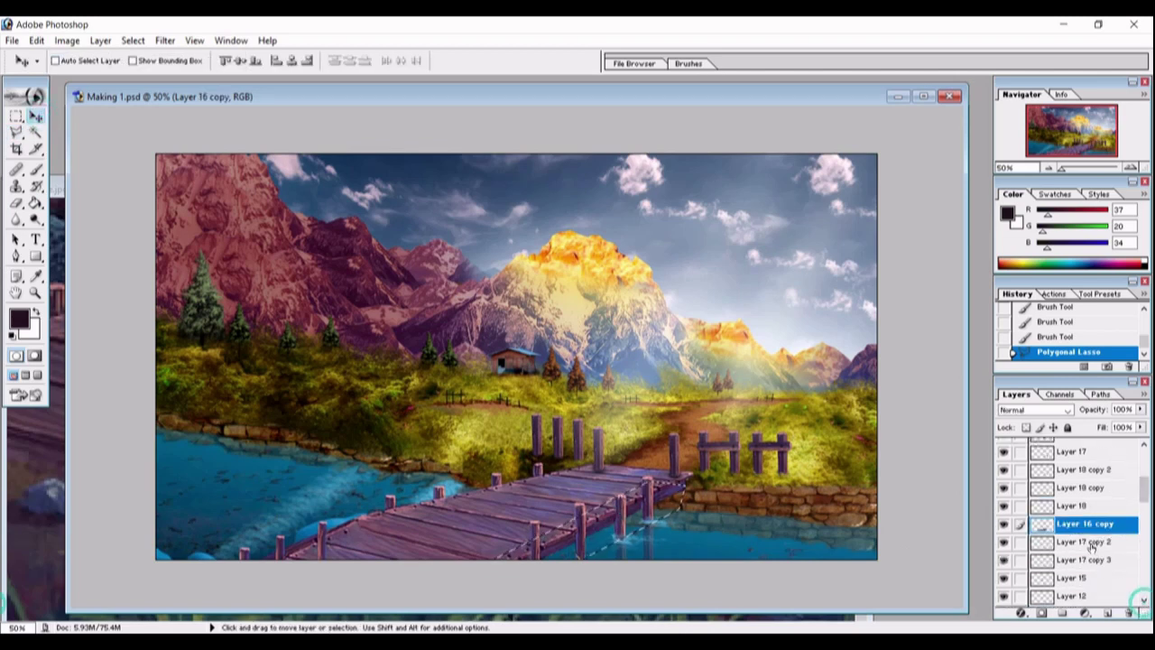
pyautogui.click(1083, 541)
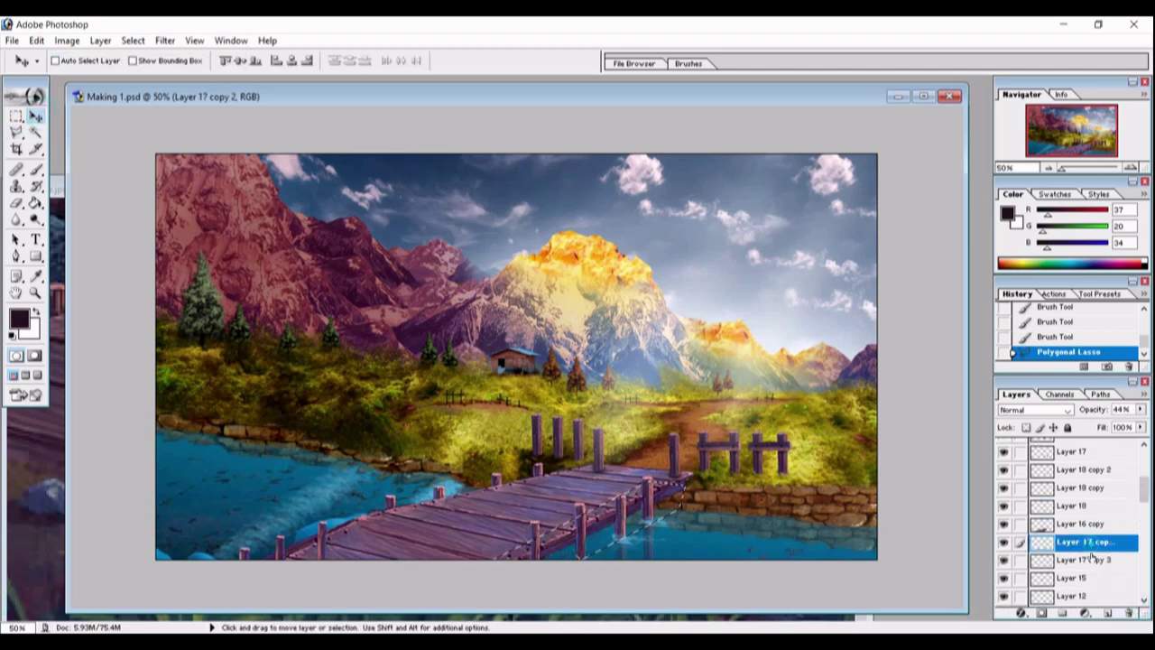
pyautogui.click(1107, 613)
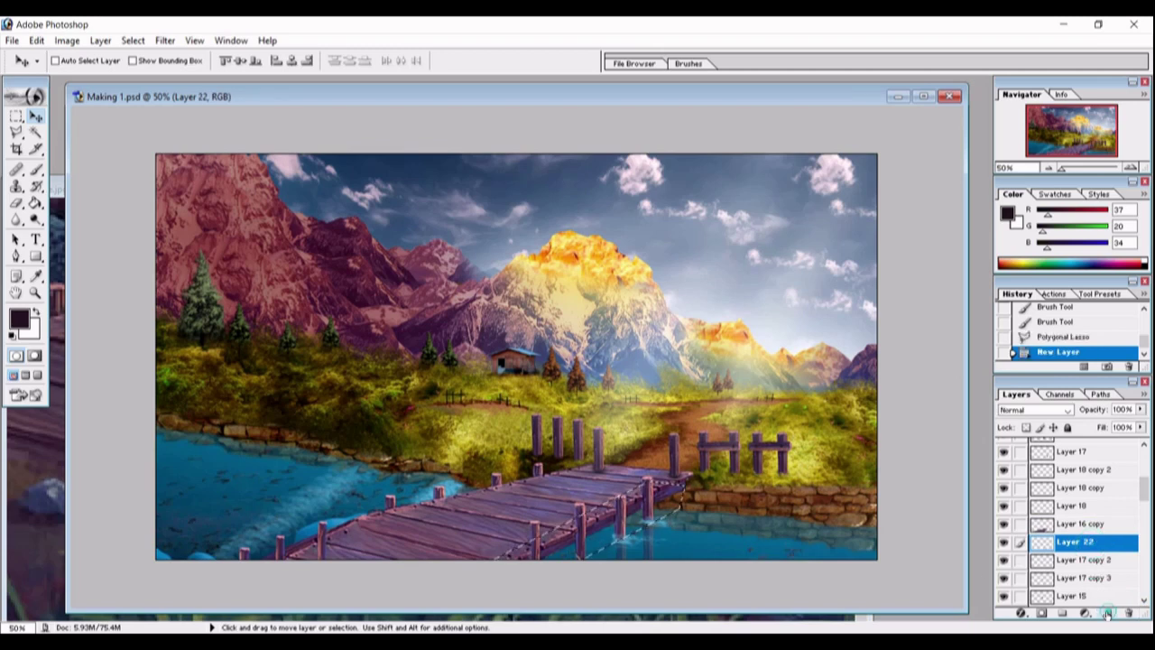
# Step: Brush dark shading inside the dock-edge selection on Layer 22 with an enlarged 21 px soft brush, then deselect
pyautogui.click(36, 171)
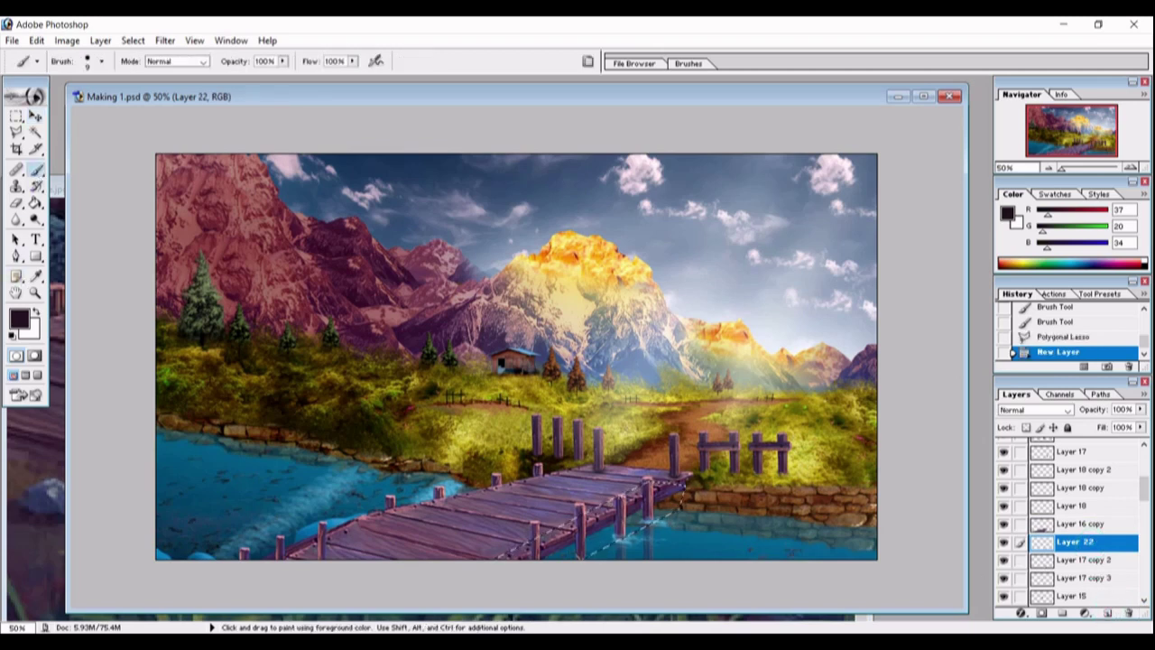
pyautogui.press(']')
pyautogui.press(']')
pyautogui.press(']')
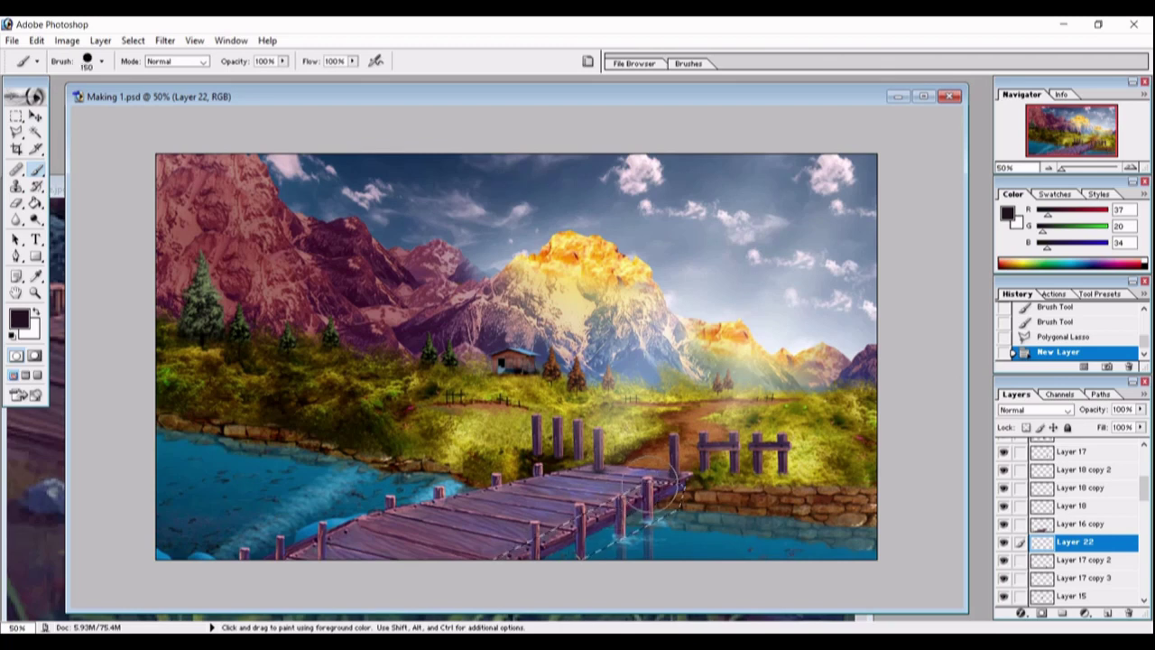
pyautogui.moveTo(667, 457); pyautogui.dragTo(568, 465)
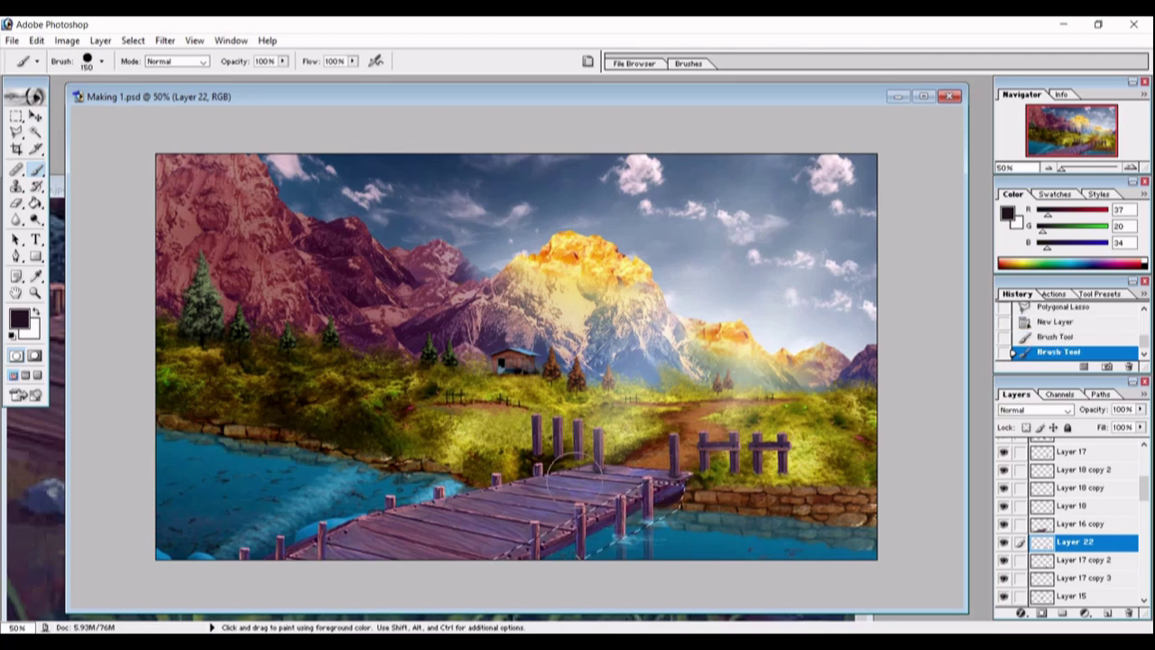
pyautogui.hotkey('ctrl', 'alt', 'z')
pyautogui.hotkey('ctrl', 'alt', 'z')
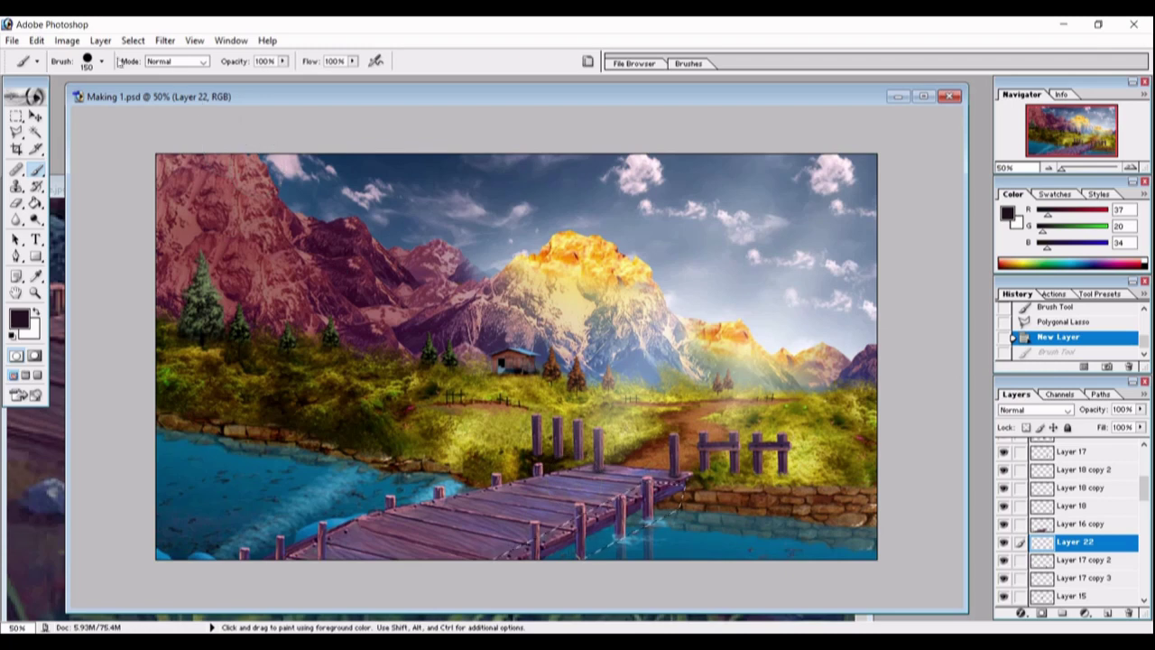
pyautogui.click(101, 61)
pyautogui.click(118, 388)
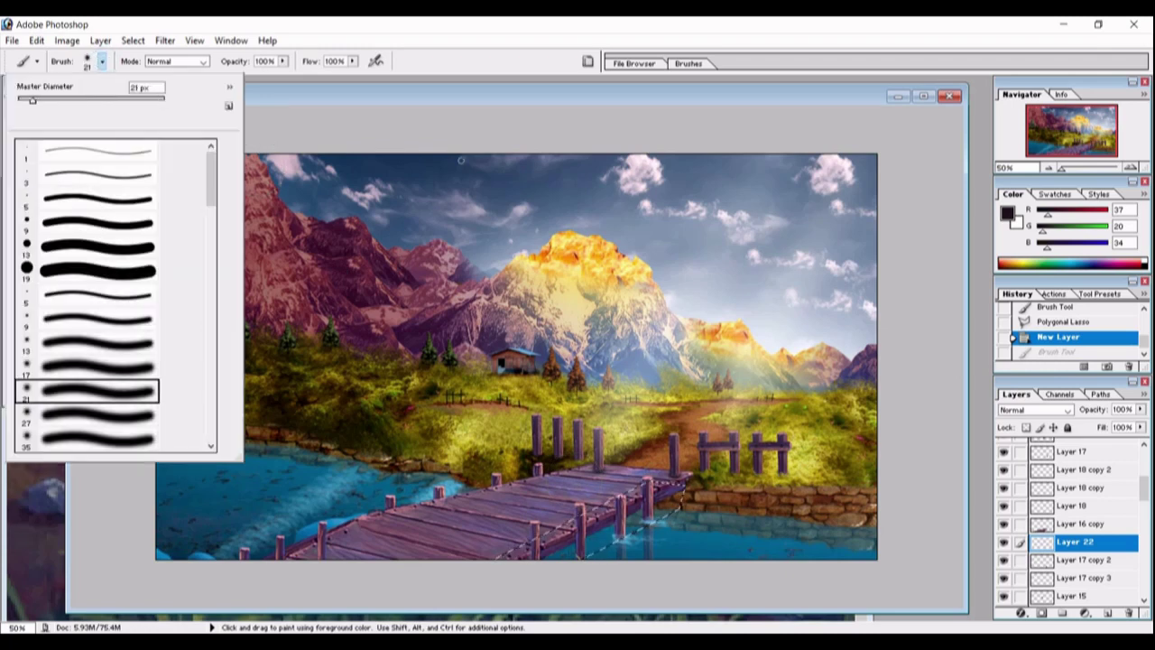
pyautogui.click(492, 109)
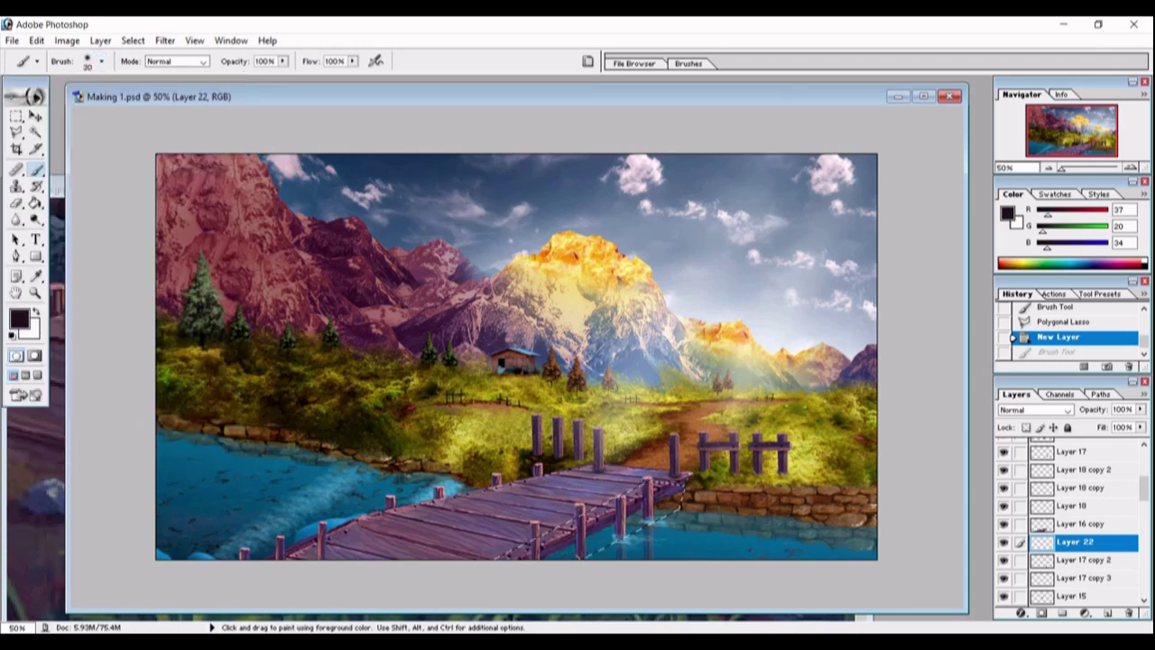
pyautogui.press(']')
pyautogui.press(']')
pyautogui.press(']')
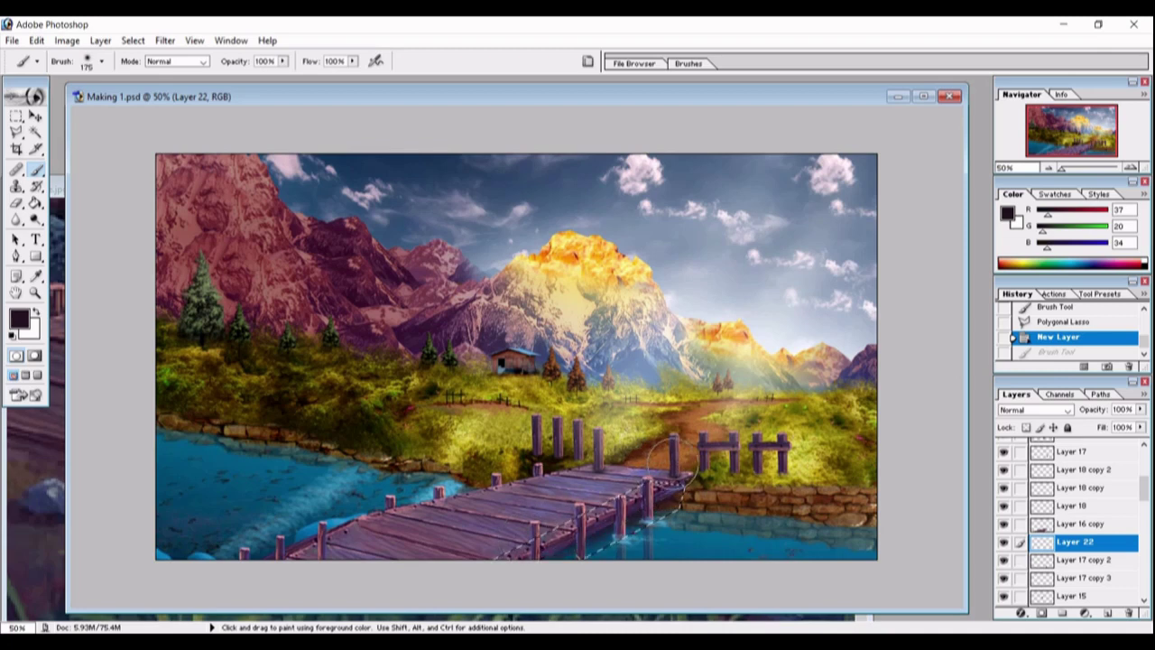
pyautogui.hotkey('ctrl', 'z')
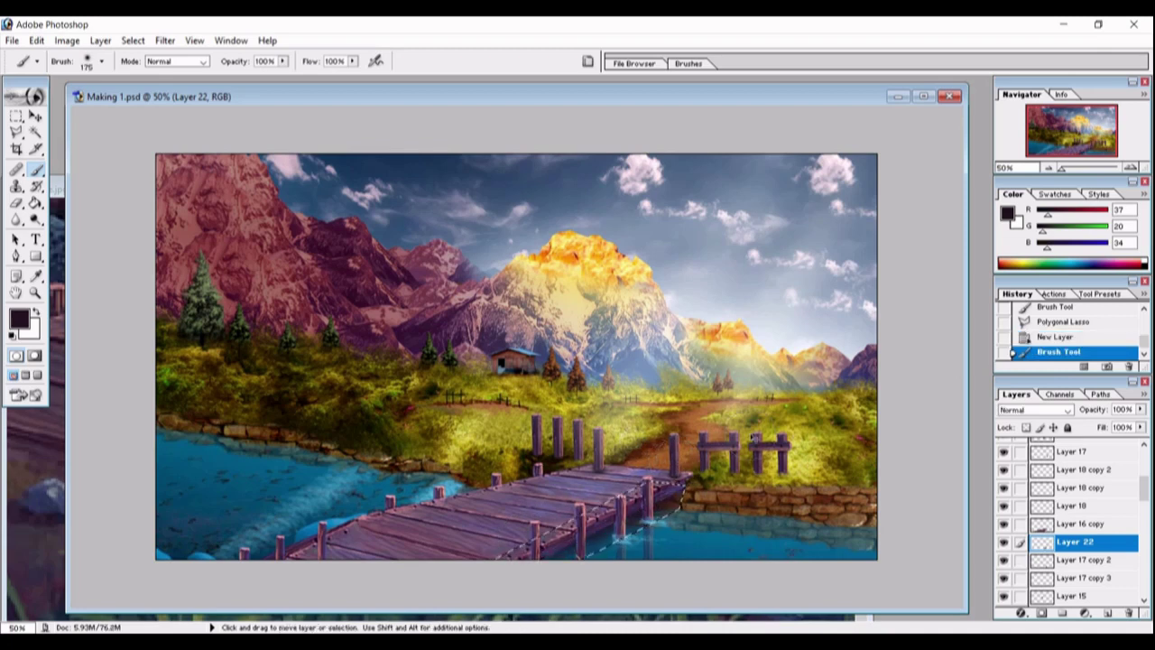
pyautogui.hotkey('ctrl', 'd')
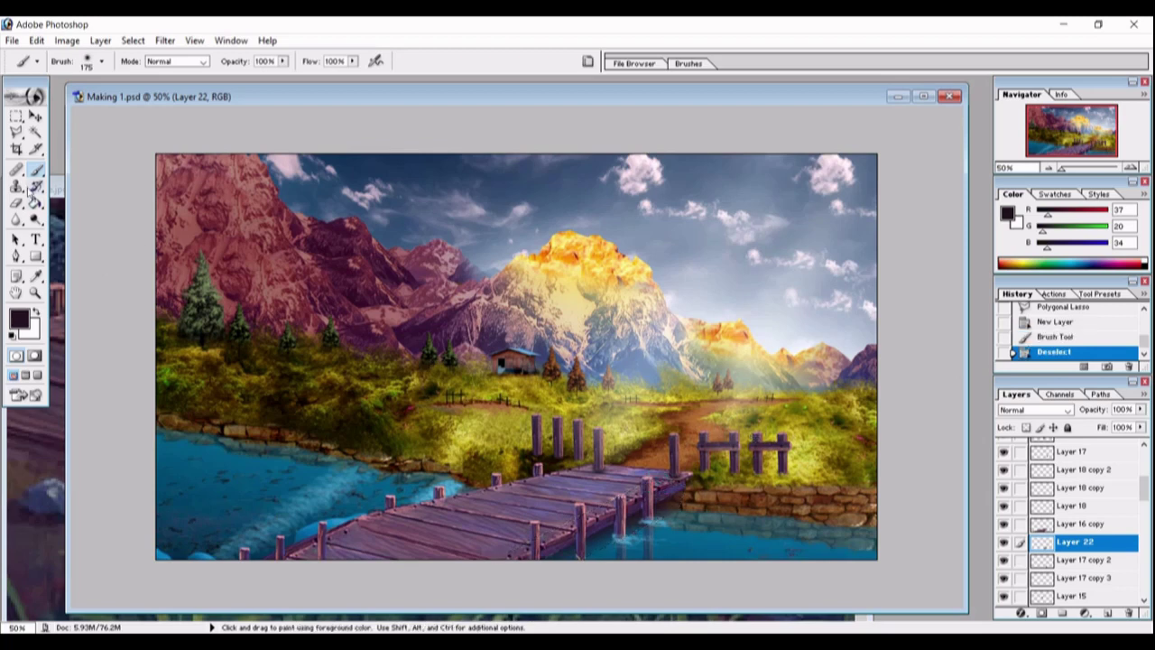
# Step: Erase excess Layer 22 shading near the dock edge and water bottom with a soft 21 px eraser
pyautogui.click(17, 203)
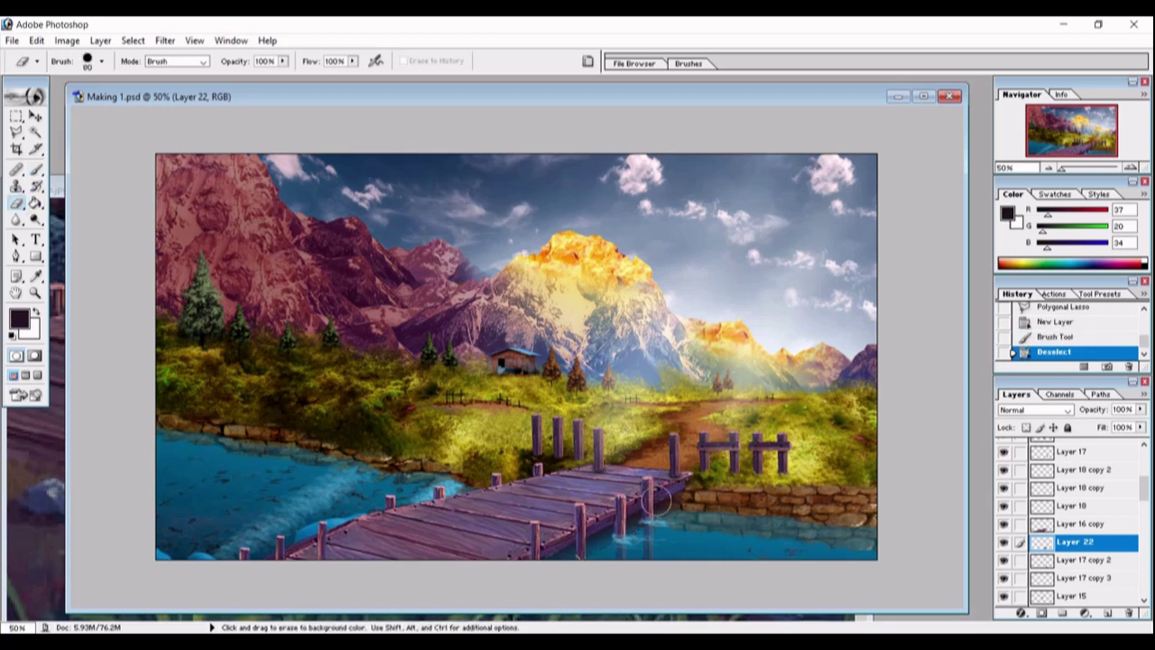
pyautogui.click(102, 61)
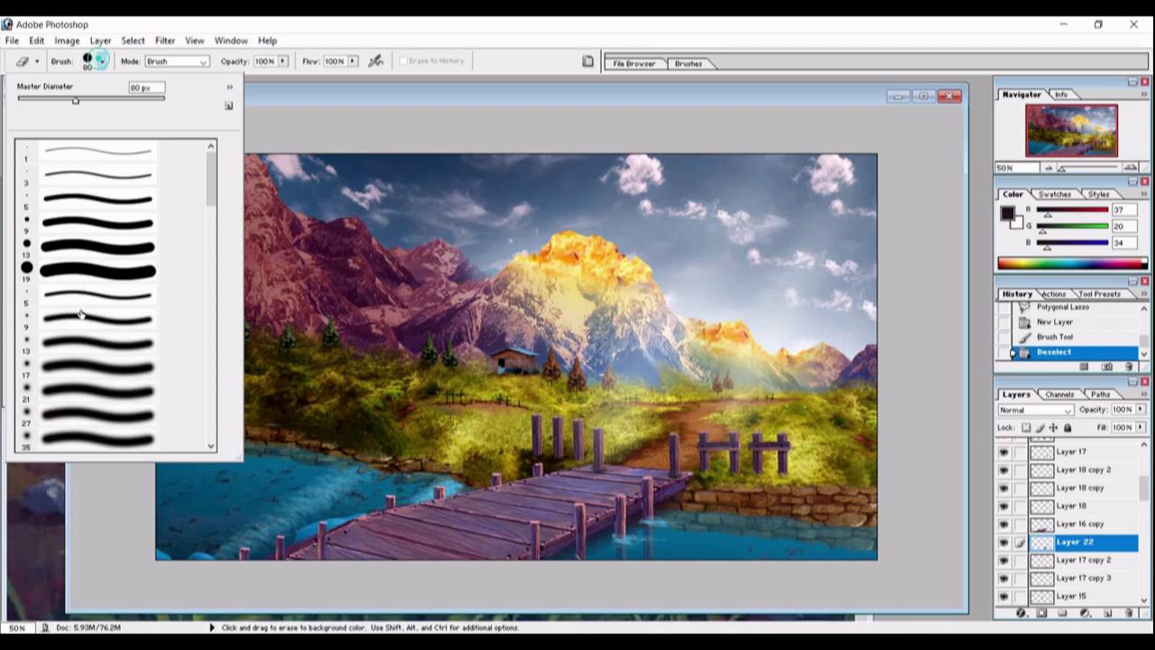
pyautogui.click(105, 391)
pyautogui.click(596, 100)
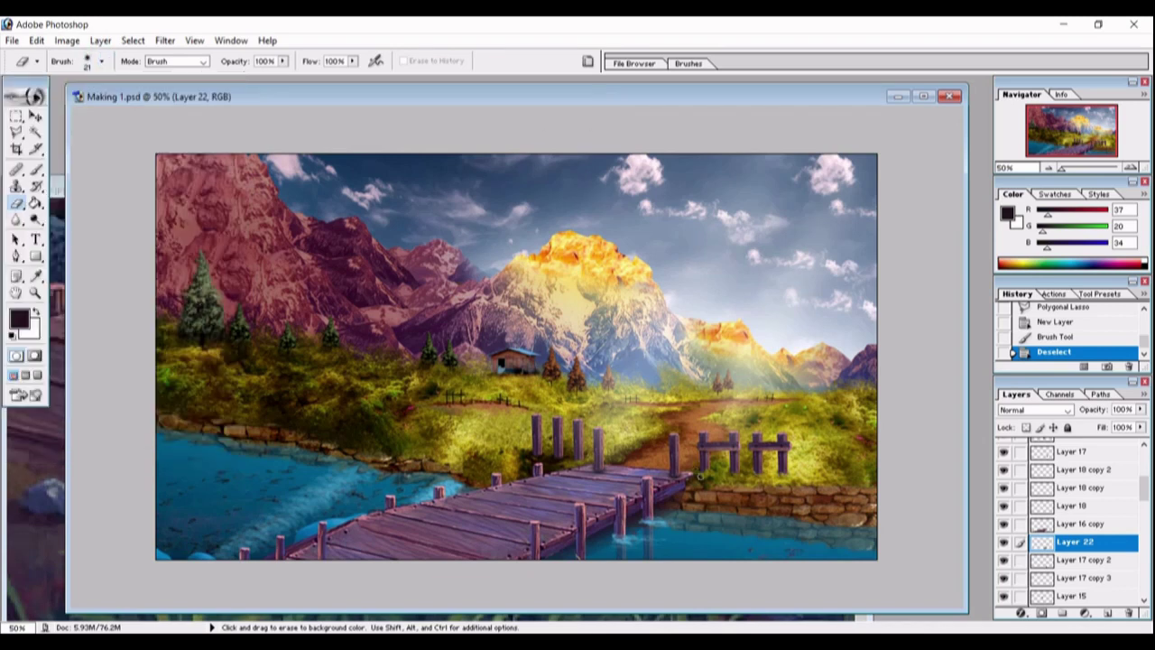
pyautogui.press(']')
pyautogui.press(']')
pyautogui.press(']')
pyautogui.press(']')
pyautogui.press(']')
pyautogui.press(']')
pyautogui.press(']')
pyautogui.press(']')
pyautogui.press(']')
pyautogui.press(']')
pyautogui.press(']')
pyautogui.click(712, 513)
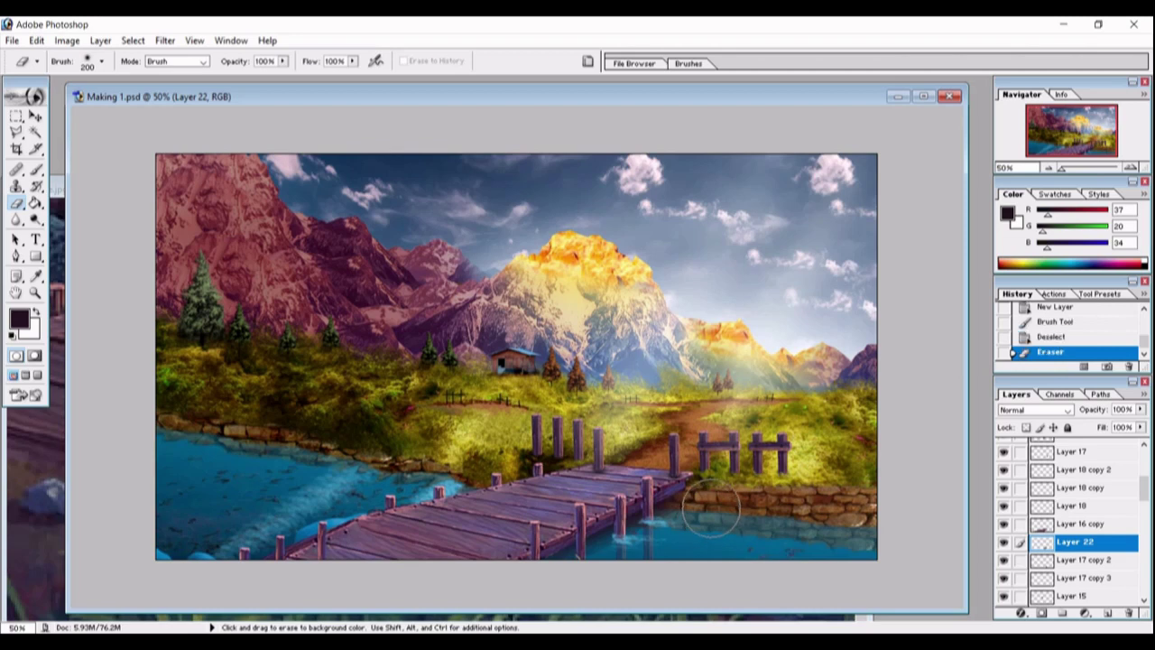
pyautogui.press('[')
pyautogui.press('[')
pyautogui.press('[')
pyautogui.press('[')
pyautogui.press('[')
pyautogui.press('[')
pyautogui.press('[')
pyautogui.press('[')
pyautogui.press('[')
pyautogui.moveTo(685, 507)
pyautogui.mouseDown()
pyautogui.moveTo(692, 492)
pyautogui.moveTo(679, 517)
pyautogui.mouseUp()
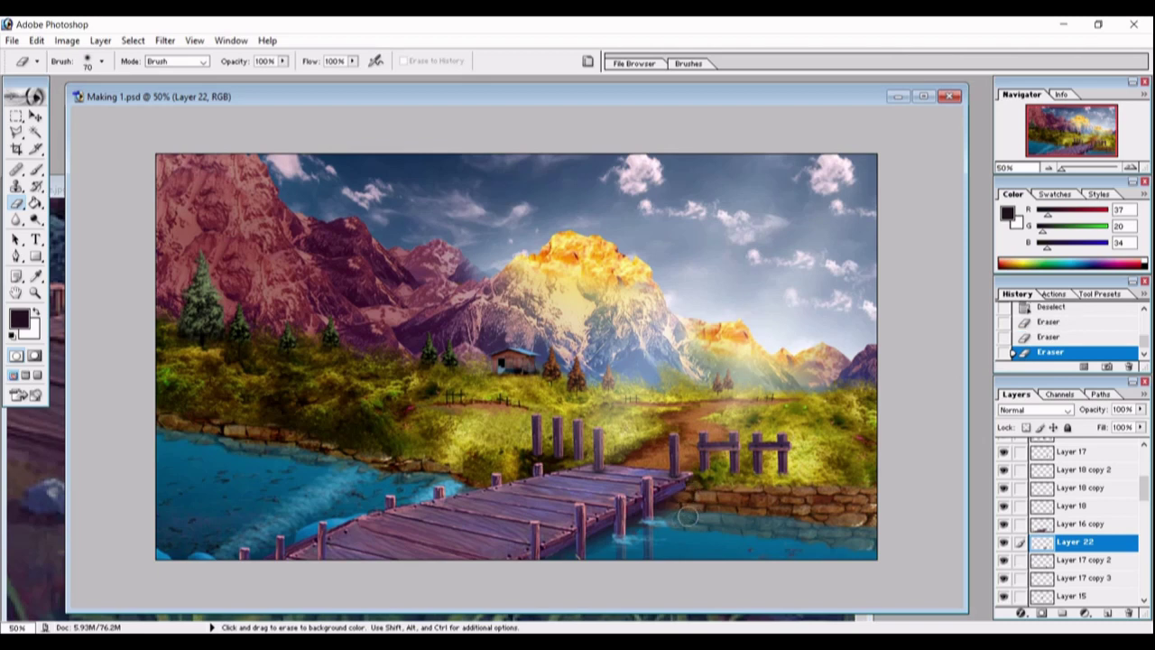
pyautogui.press(']')
pyautogui.press(']')
pyautogui.moveTo(603, 556); pyautogui.dragTo(559, 577)
pyautogui.click(35, 116)
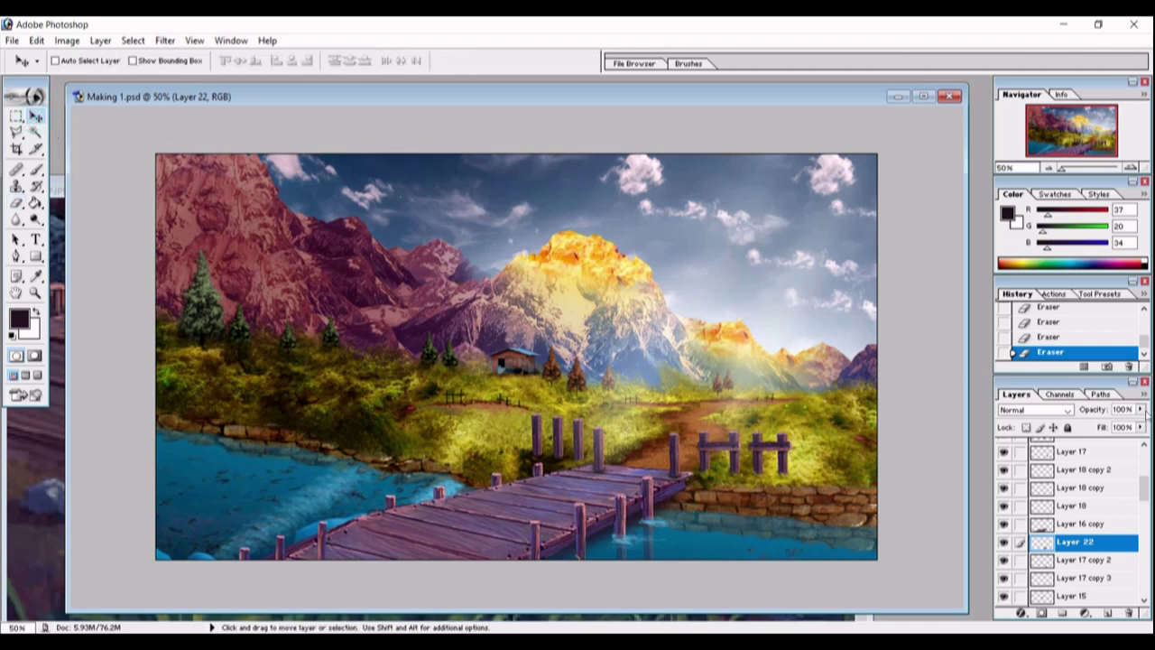
# Step: Lower Layer 22's opacity to about 60%
pyautogui.moveTo(1139, 408); pyautogui.dragTo(1116, 424)
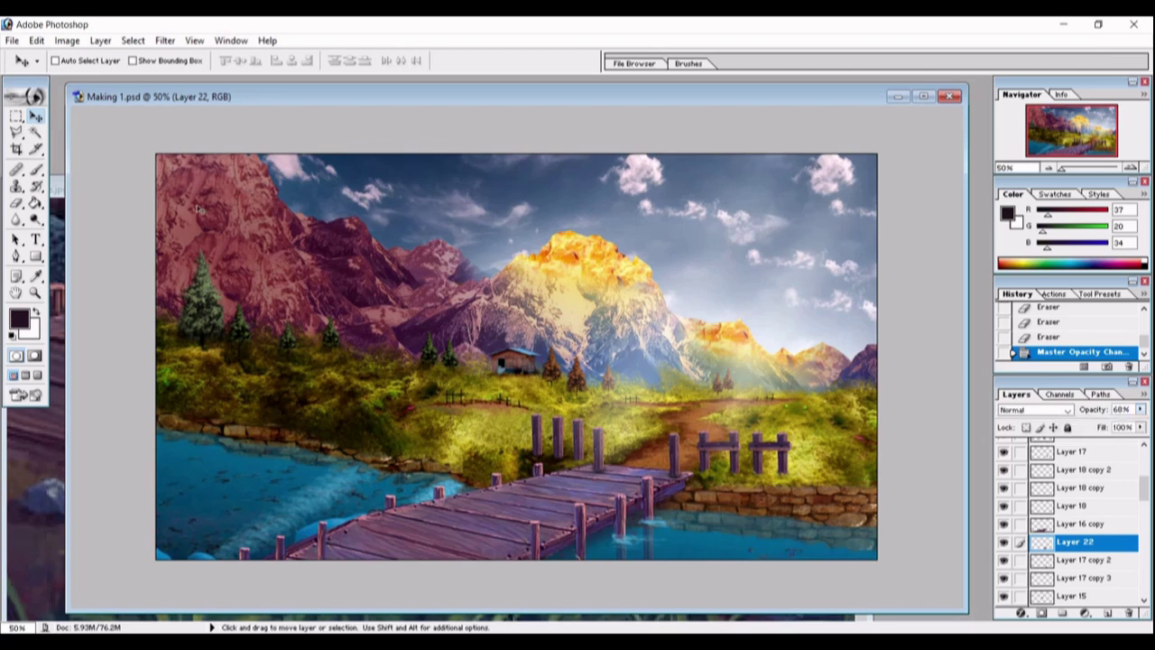
pyautogui.click(12, 40)
pyautogui.click(12, 40)
# Step: Duplicate fence layer Layer 17 copy 4 and place the copy across the left dock posts
pyautogui.keyDown('ctrl'); pyautogui.click(715, 451); pyautogui.keyUp('ctrl')
pyautogui.rightClick(1074, 456)
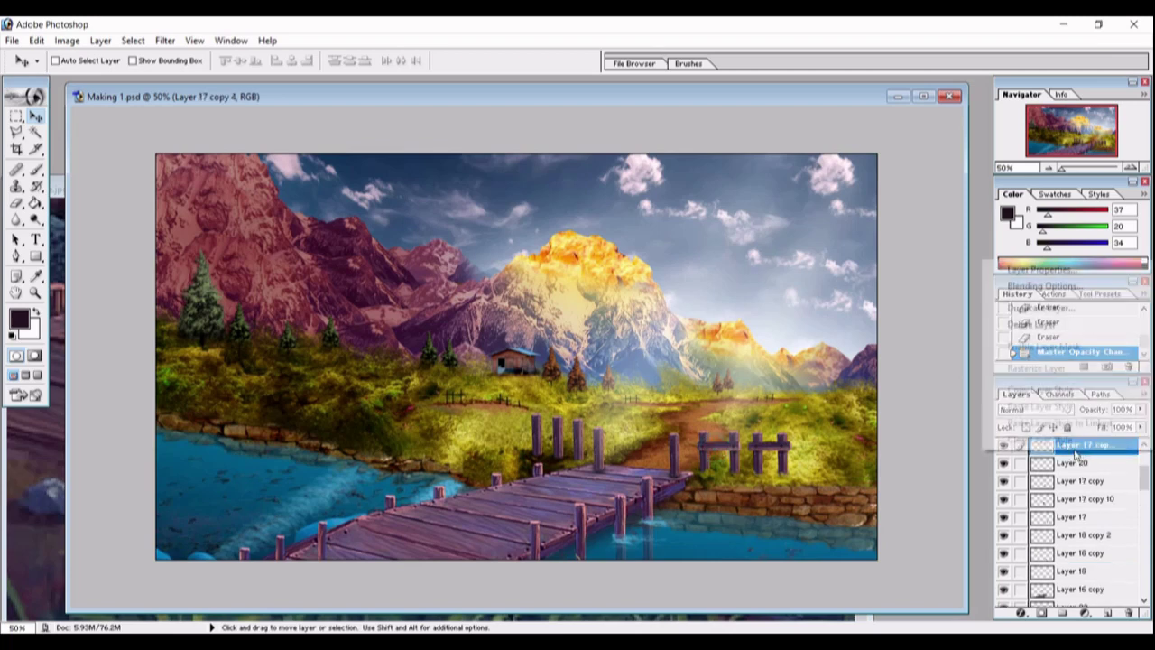
pyautogui.click(1036, 309)
pyautogui.click(708, 296)
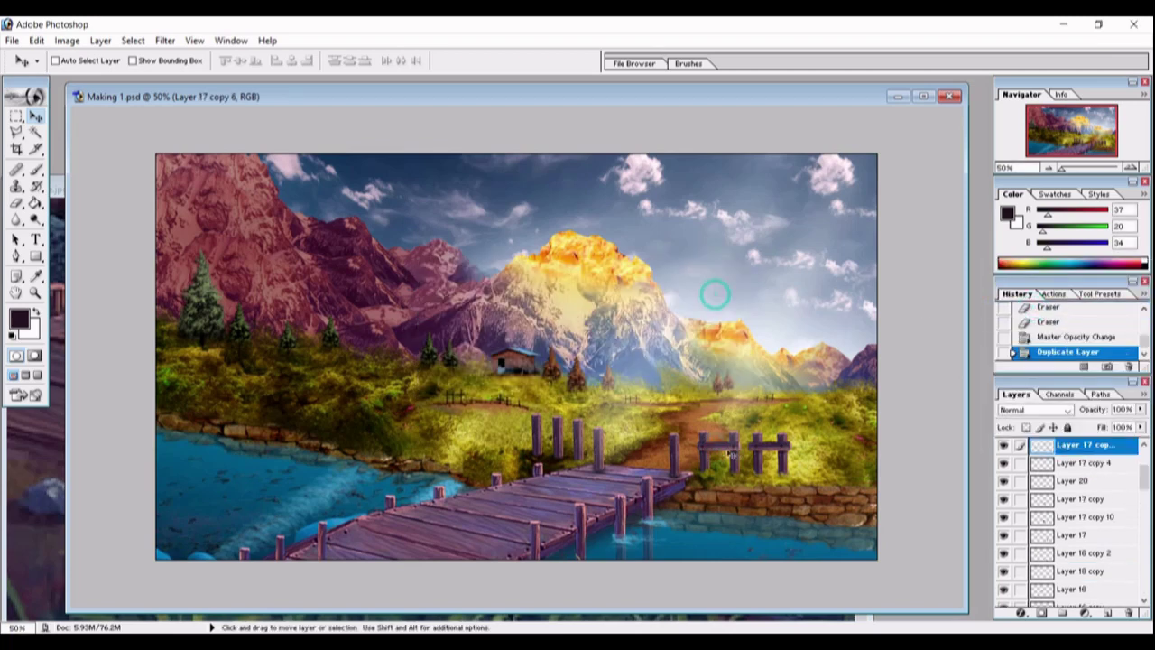
pyautogui.moveTo(715, 448); pyautogui.dragTo(542, 435)
pyautogui.hotkey('ctrl', 't')
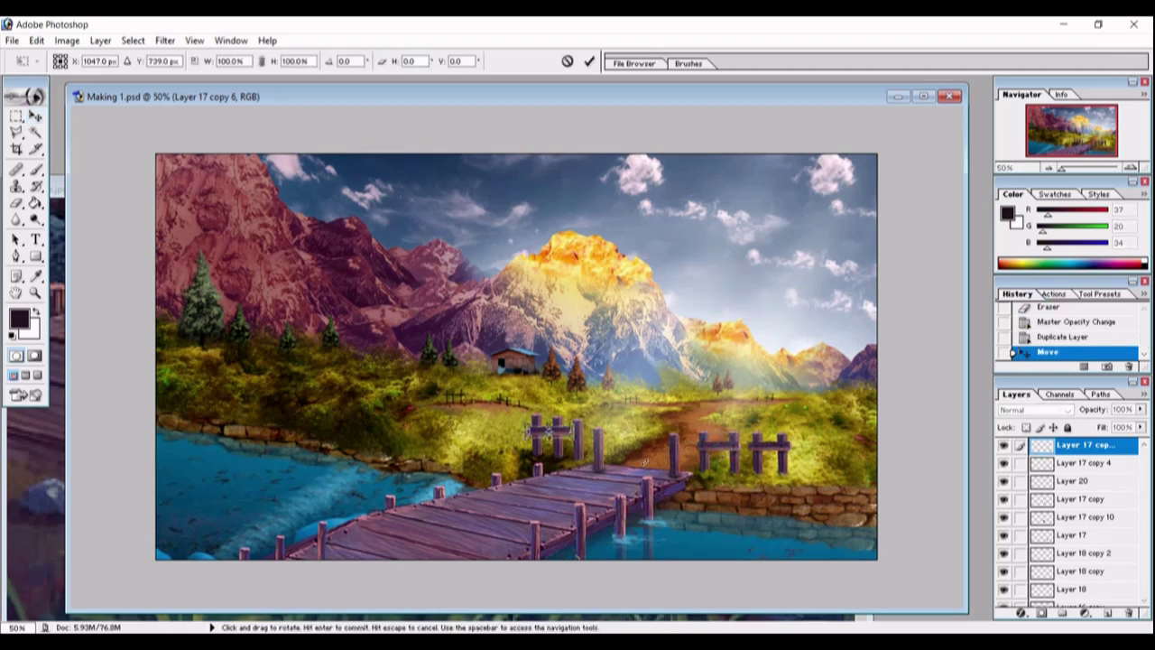
pyautogui.press('Return')
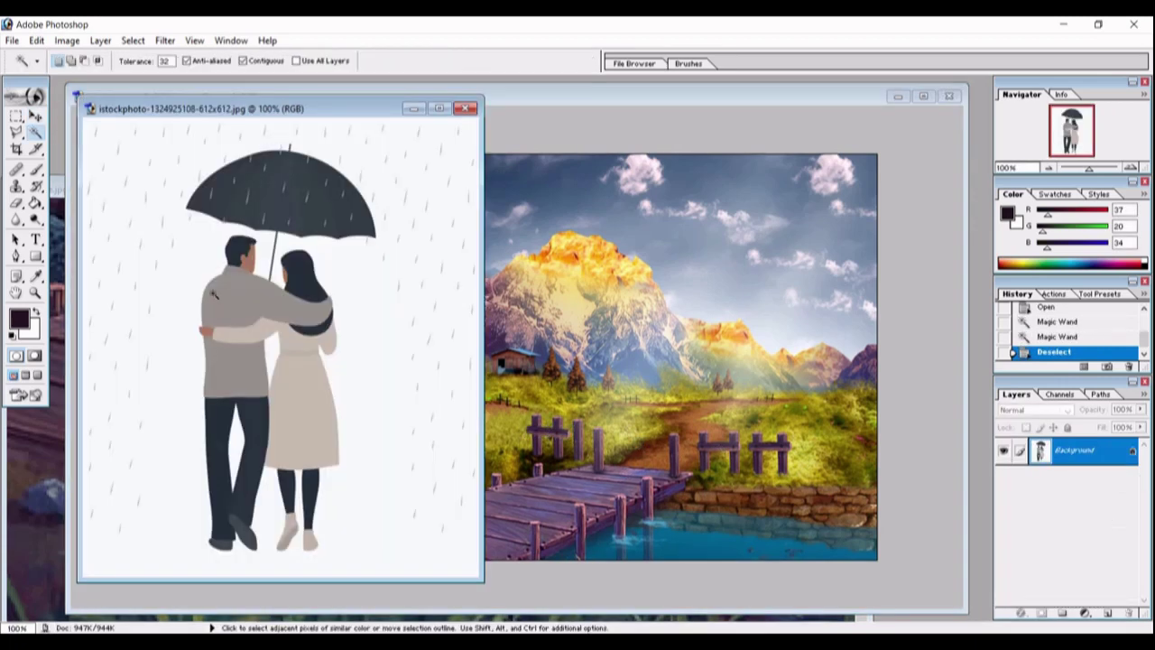
# Step: Delete the white rainy background around the couple and drag them into Making 1.psd as Layer 23
pyautogui.hotkey('ctrl', 'a')
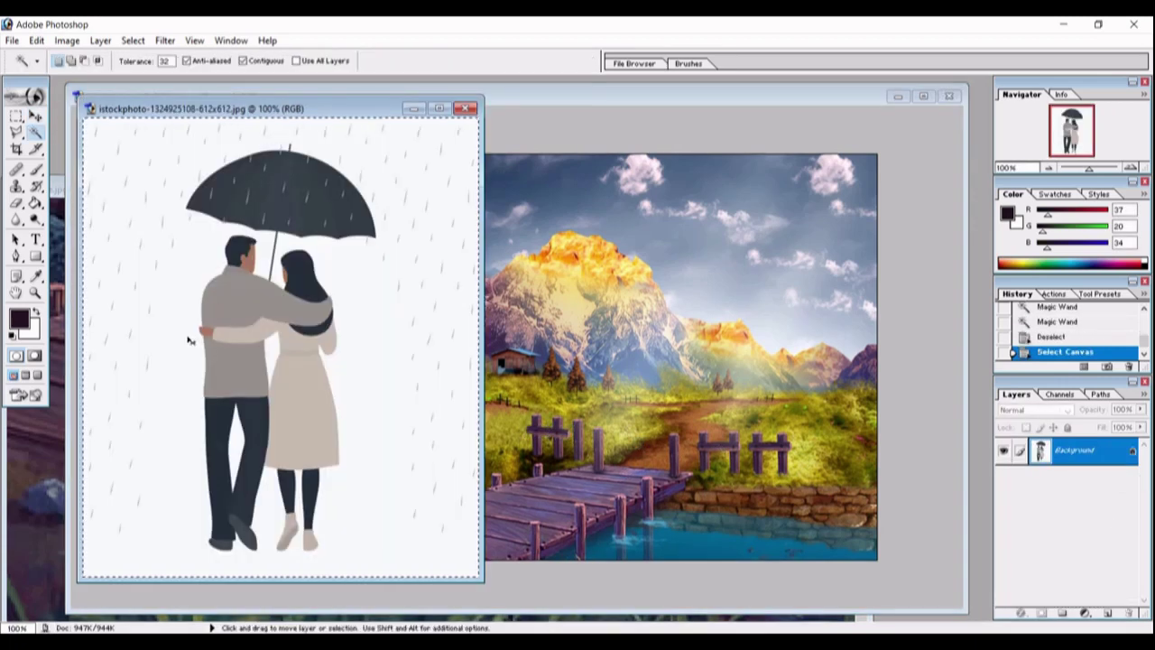
pyautogui.hotkey('ctrl', 'x')
pyautogui.hotkey('ctrl', 'v')
pyautogui.click(399, 263)
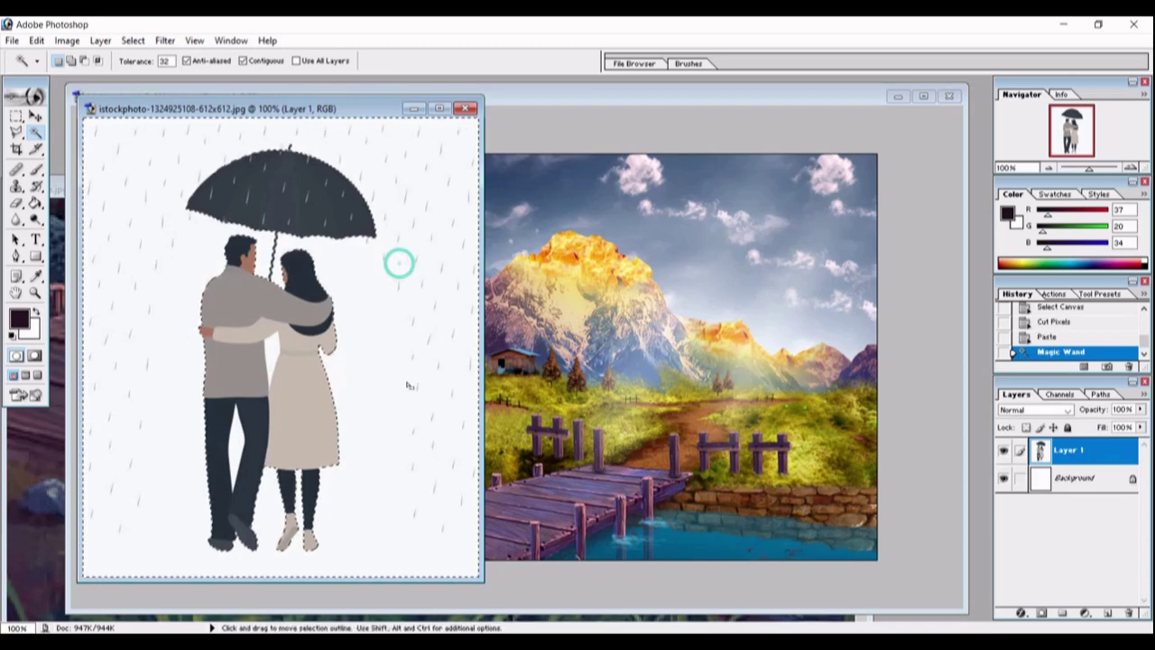
pyautogui.press('Delete')
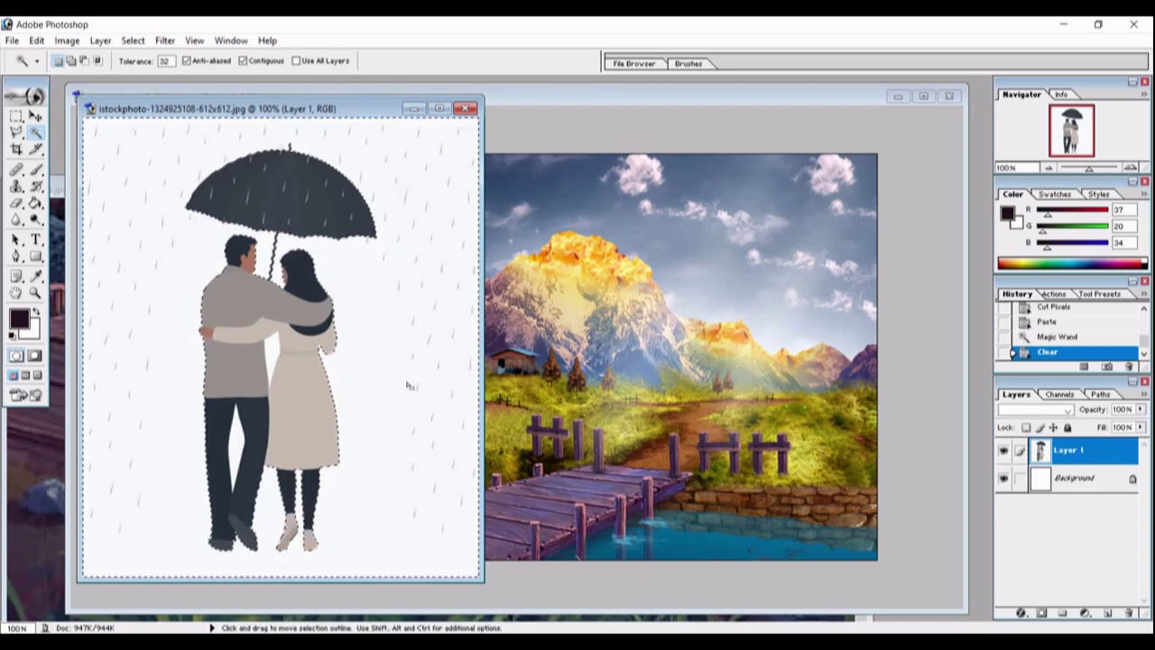
pyautogui.hotkey('ctrl', 'd')
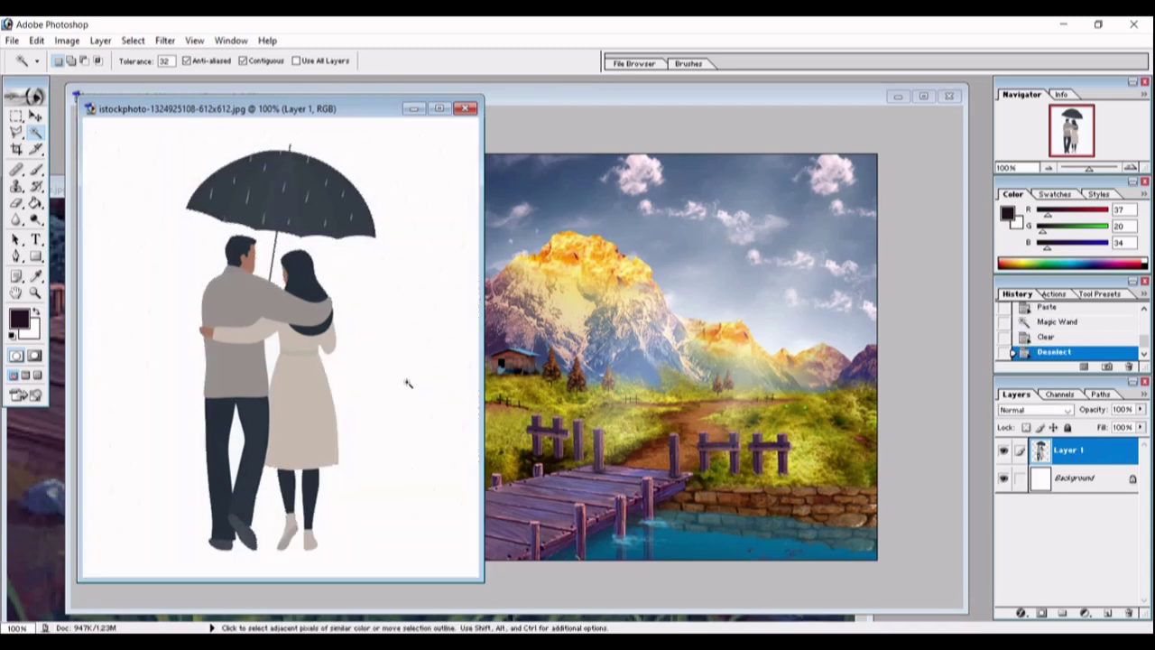
pyautogui.click(35, 117)
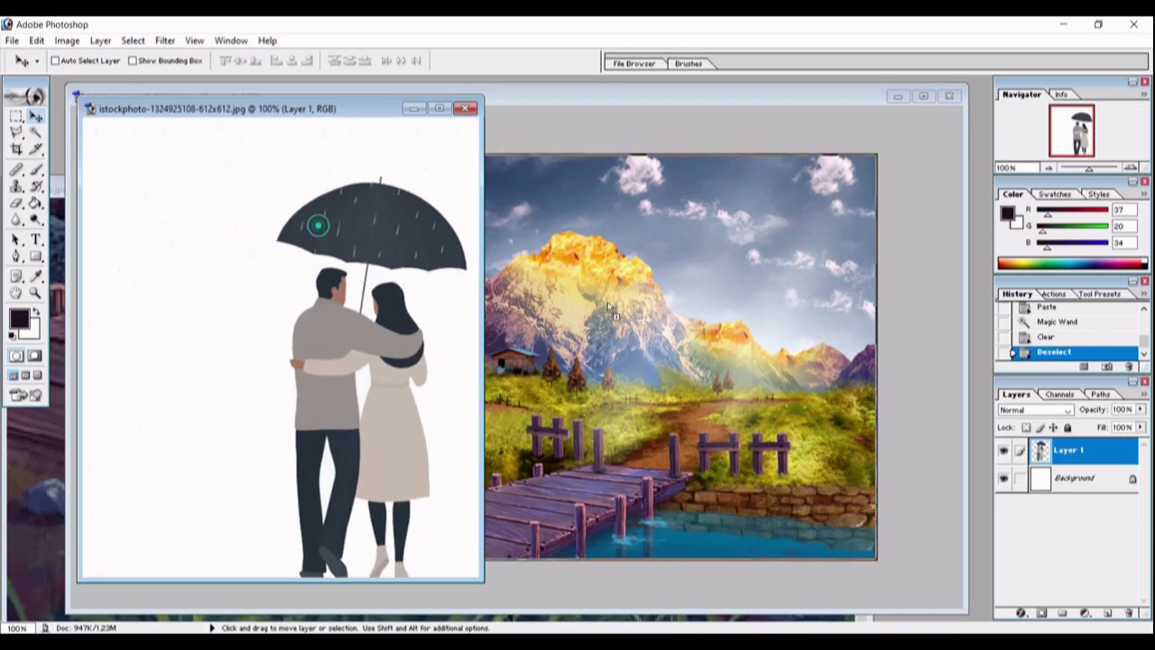
pyautogui.moveTo(320, 229)
pyautogui.mouseDown()
pyautogui.moveTo(651, 309)
pyautogui.moveTo(319, 361)
pyautogui.moveTo(690, 309)
pyautogui.mouseUp()
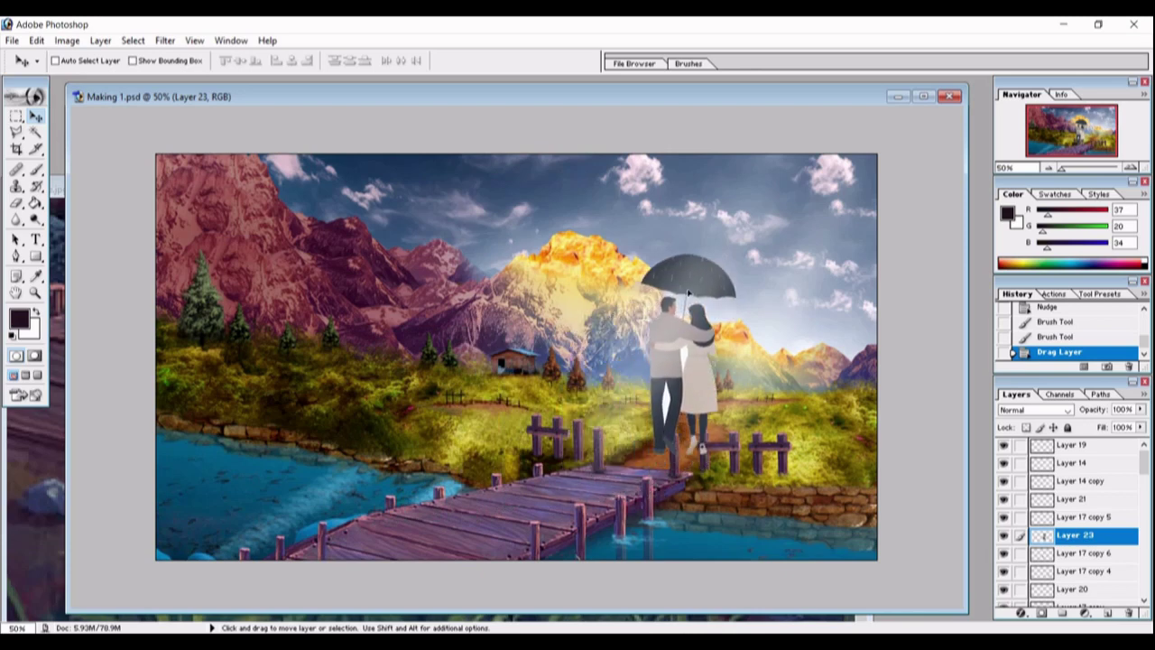
# Step: Place the couple on the path and delete the white gaps with the Magic Wand
pyautogui.moveTo(690, 310); pyautogui.dragTo(603, 326)
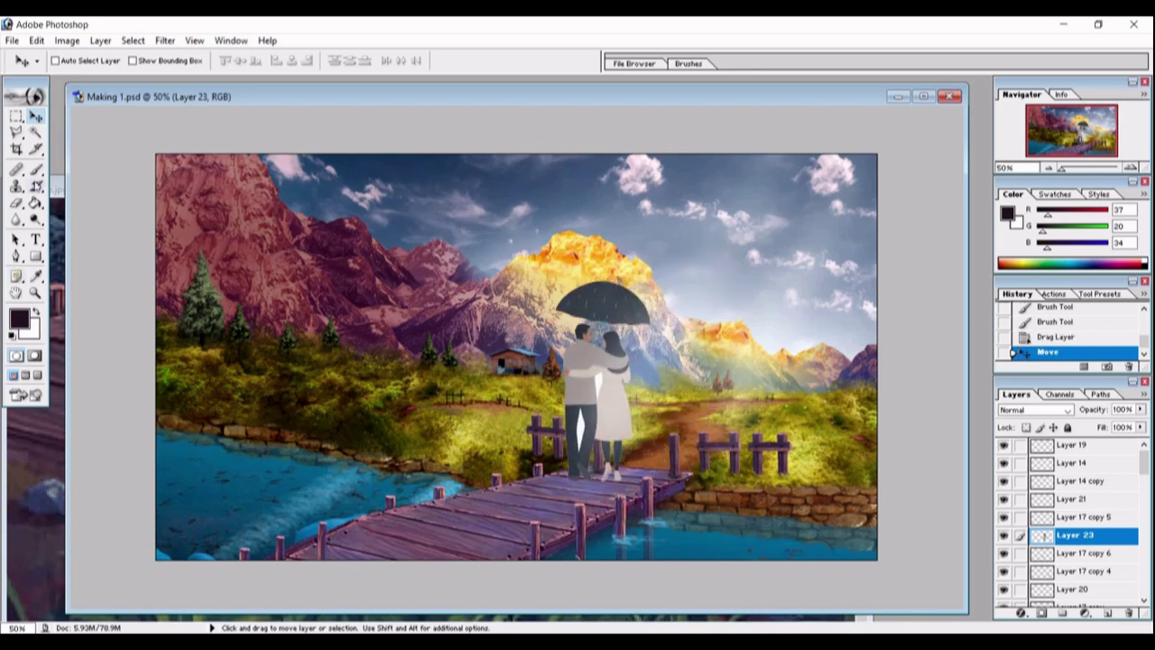
pyautogui.click(37, 131)
pyautogui.click(597, 383)
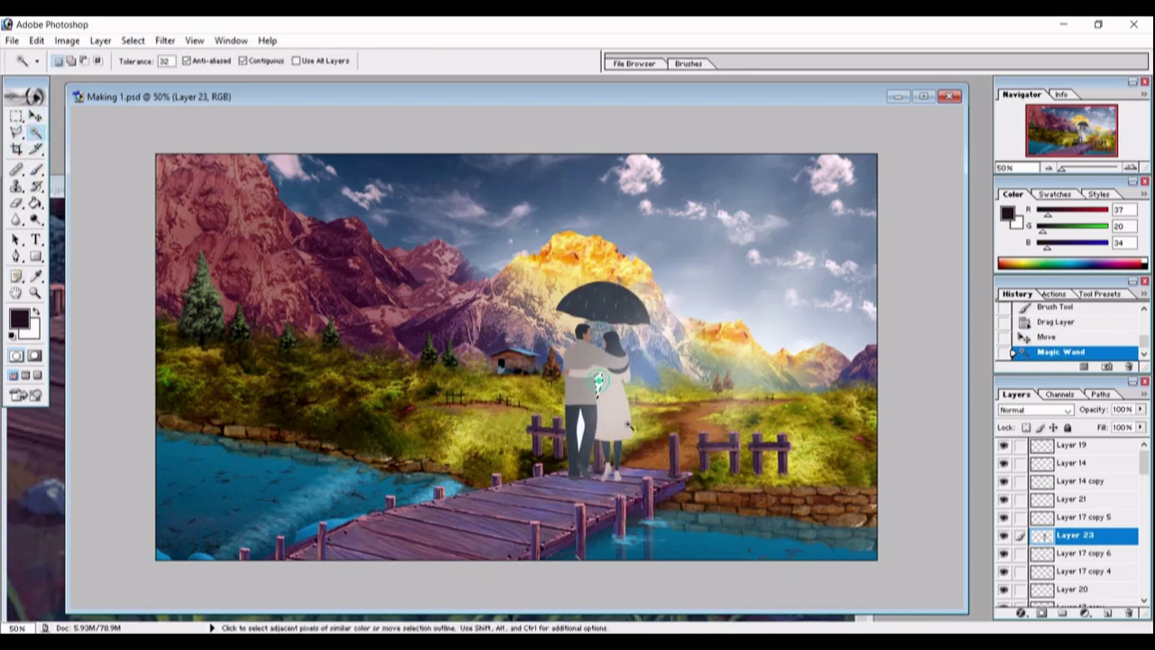
pyautogui.keyDown('shift'); pyautogui.click(579, 432); pyautogui.keyUp('shift')
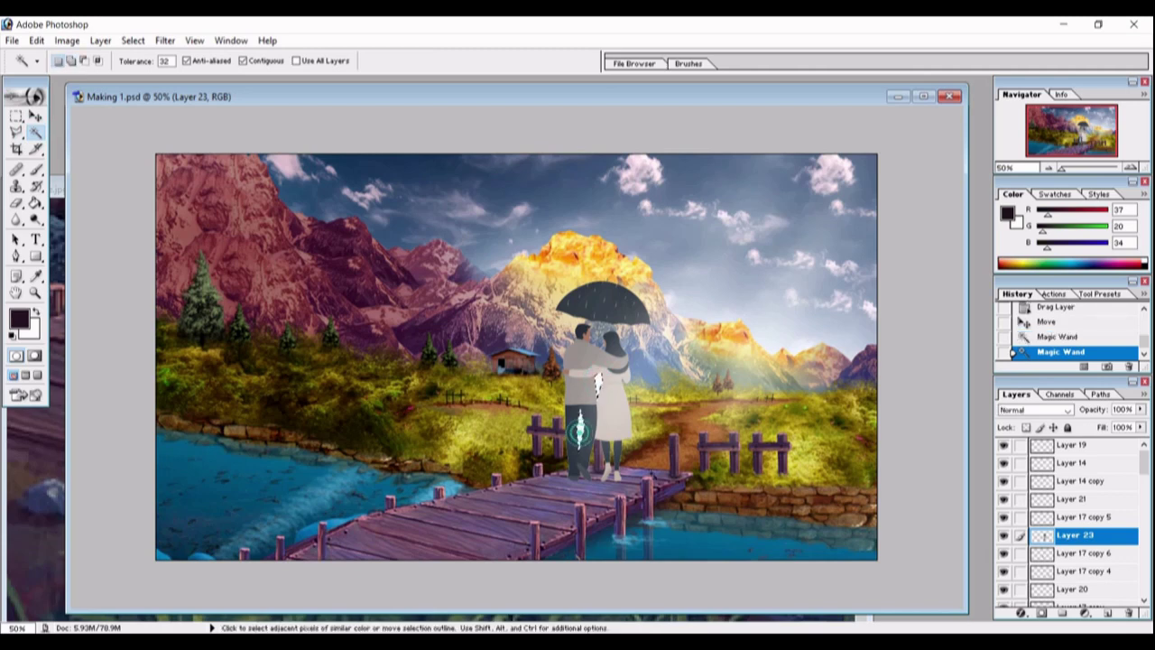
pyautogui.press('Delete')
pyautogui.hotkey('ctrl', 'd')
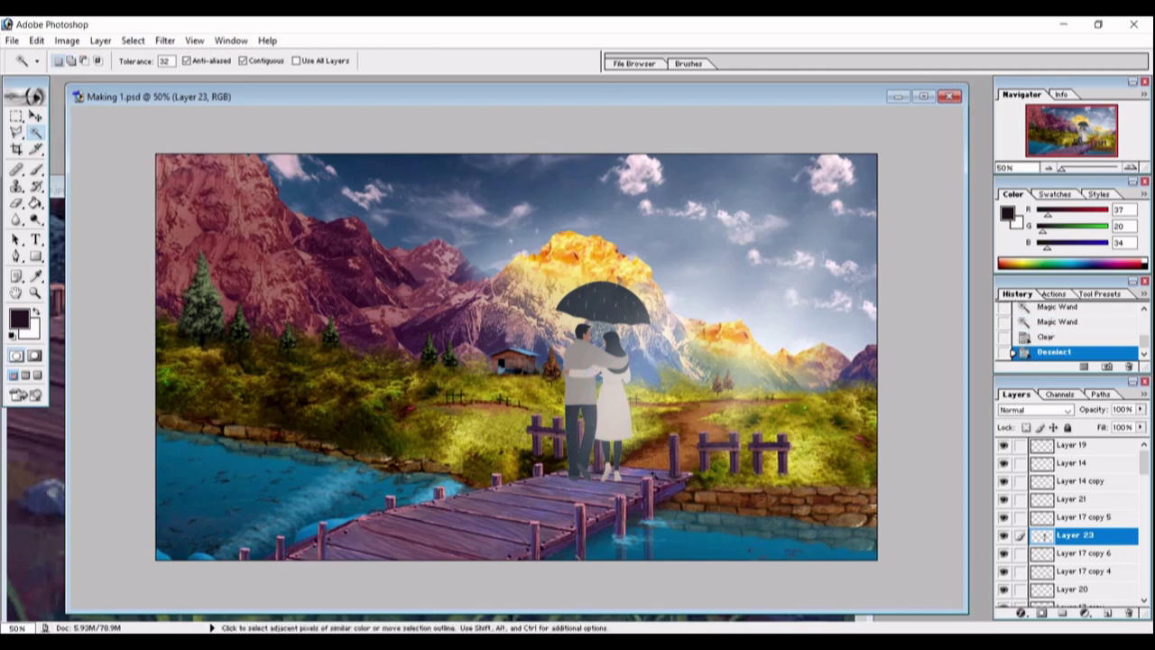
# Step: Move the couple farther along the path and scale them down to about 30%
pyautogui.click(36, 116)
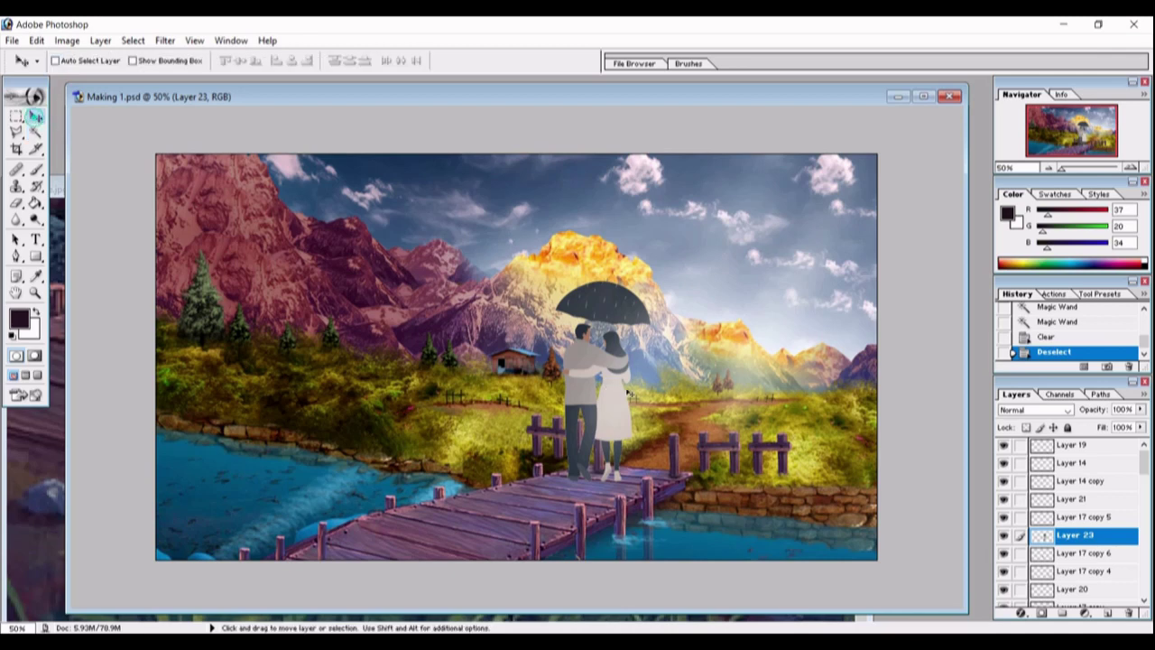
pyautogui.moveTo(622, 388); pyautogui.dragTo(711, 372)
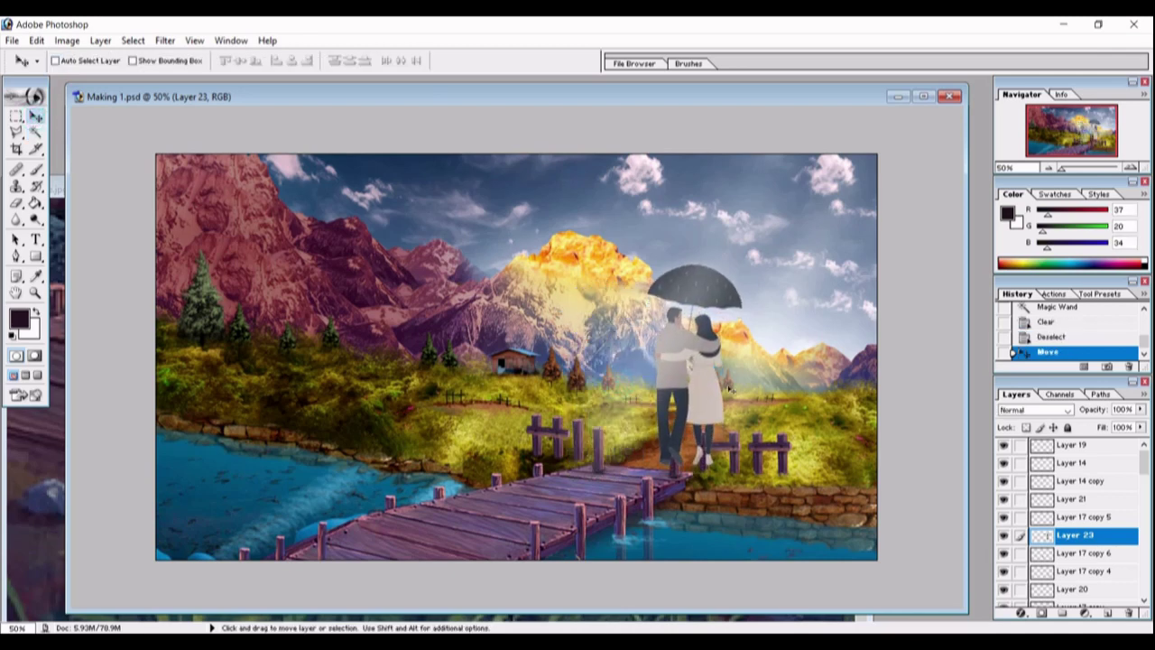
pyautogui.hotkey('ctrl', 't')
pyautogui.moveTo(781, 254)
pyautogui.mouseDown()
pyautogui.moveTo(683, 399)
pyautogui.moveTo(714, 358)
pyautogui.mouseUp()
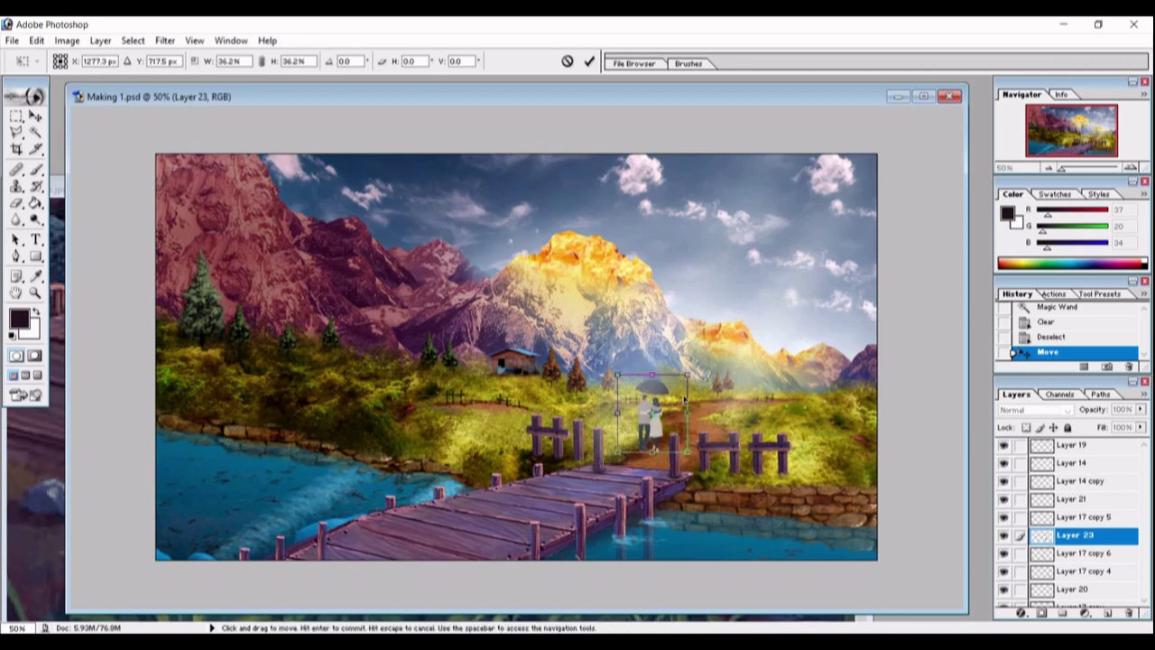
pyautogui.hotkey('shift', 'Down')
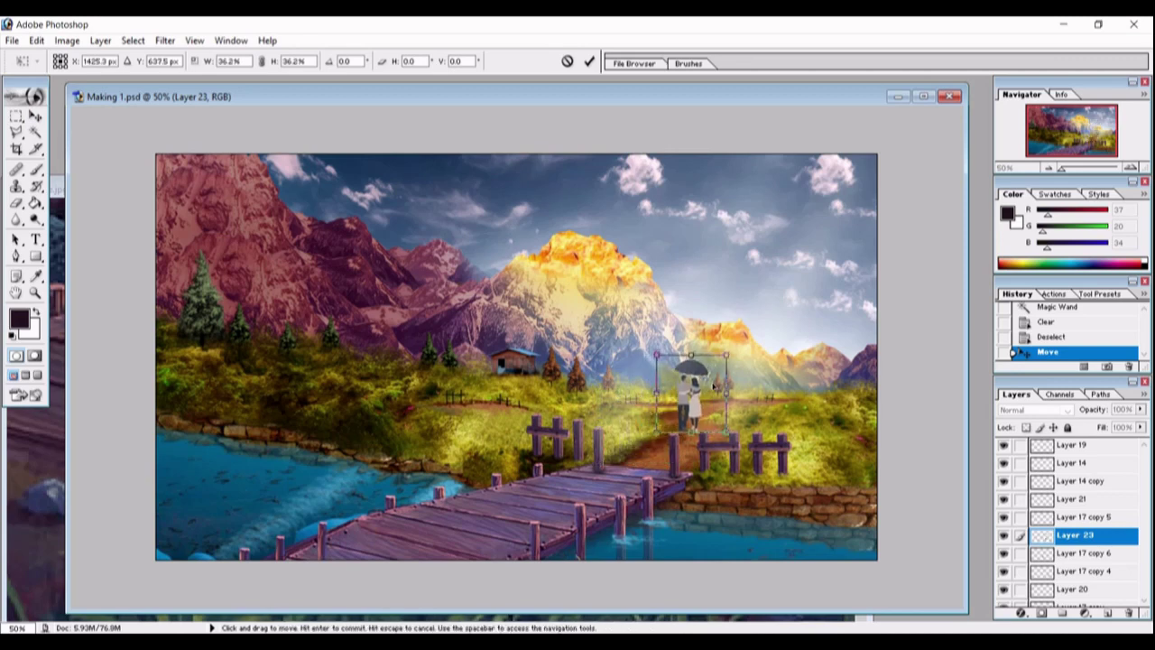
pyautogui.moveTo(728, 355); pyautogui.dragTo(703, 395)
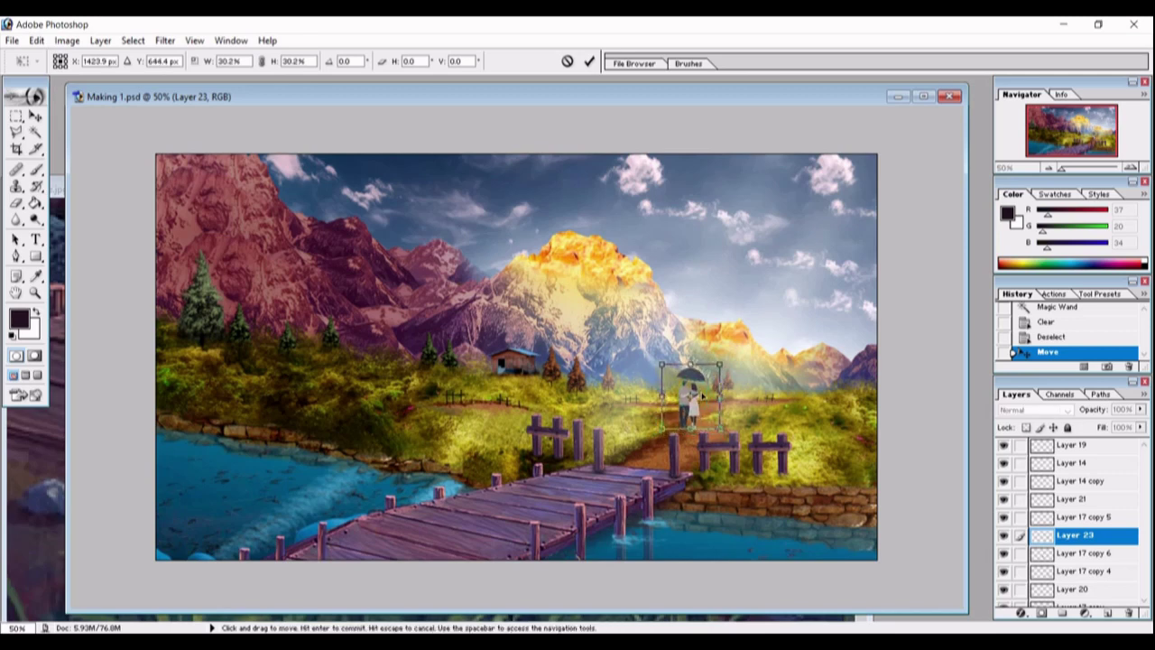
pyautogui.press('Return')
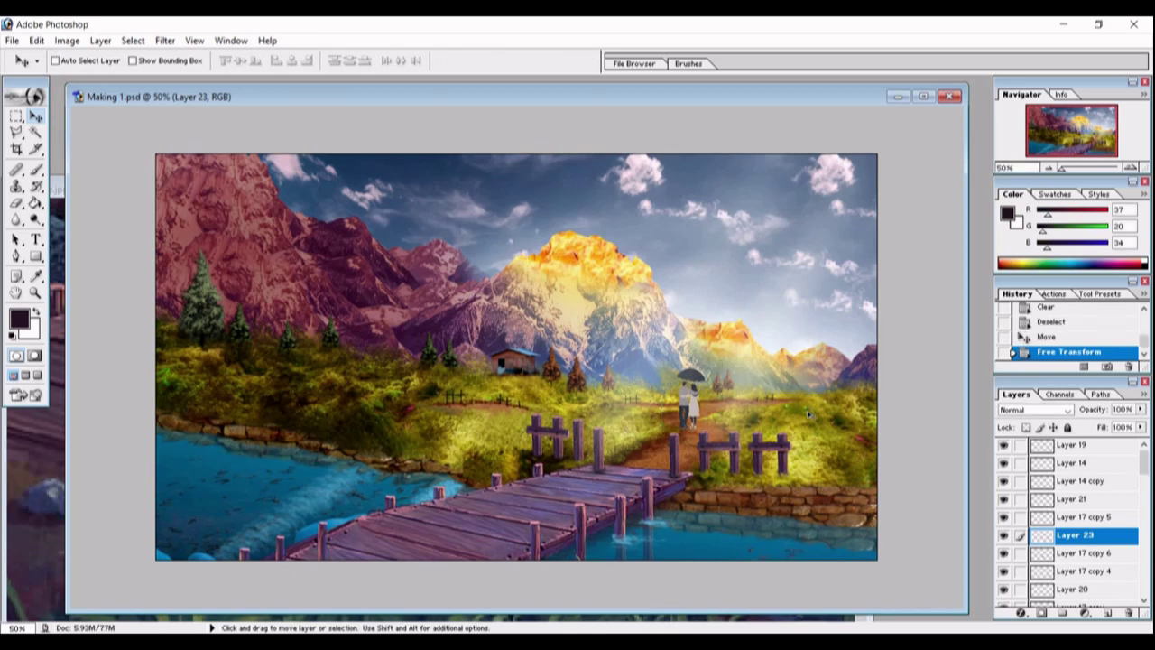
pyautogui.hotkey('ctrl', 'alt', '0')
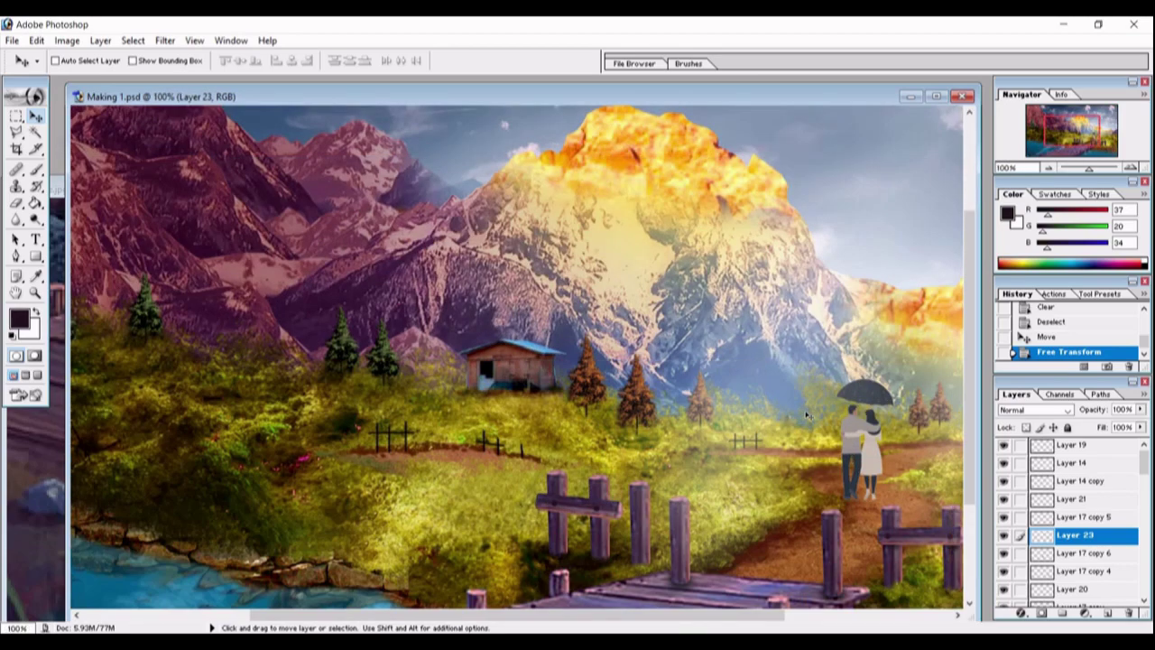
# Step: Darken the couple with Levels, black input set to about 29
pyautogui.moveTo(711, 400); pyautogui.dragTo(437, 346)
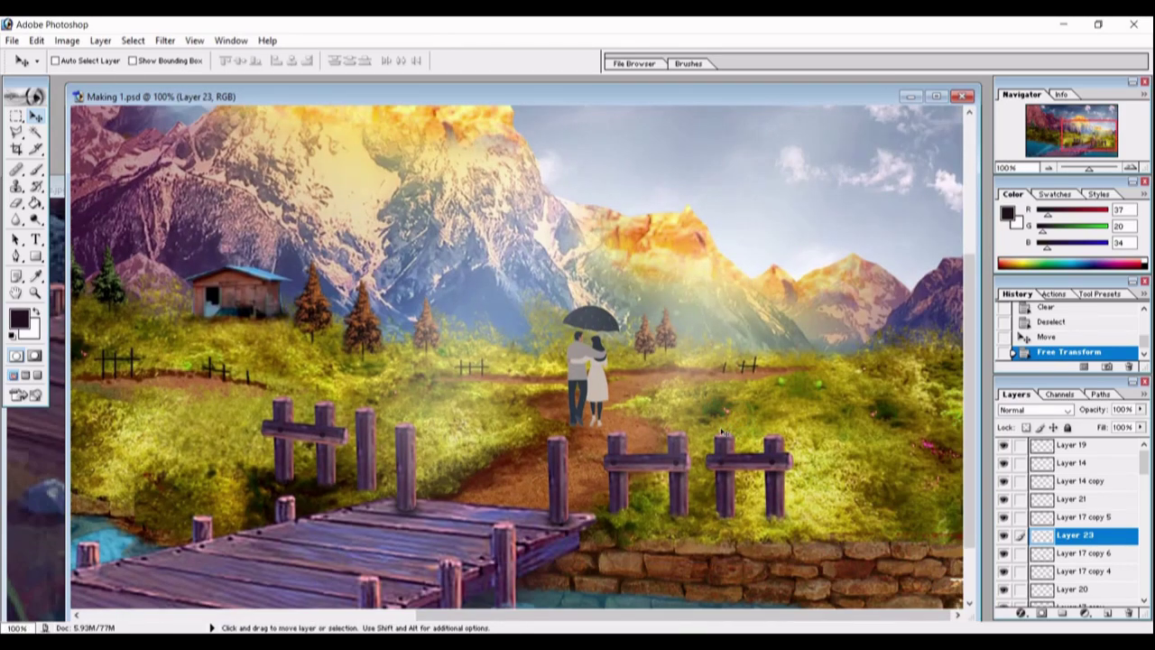
pyautogui.hotkey('ctrl', 'l')
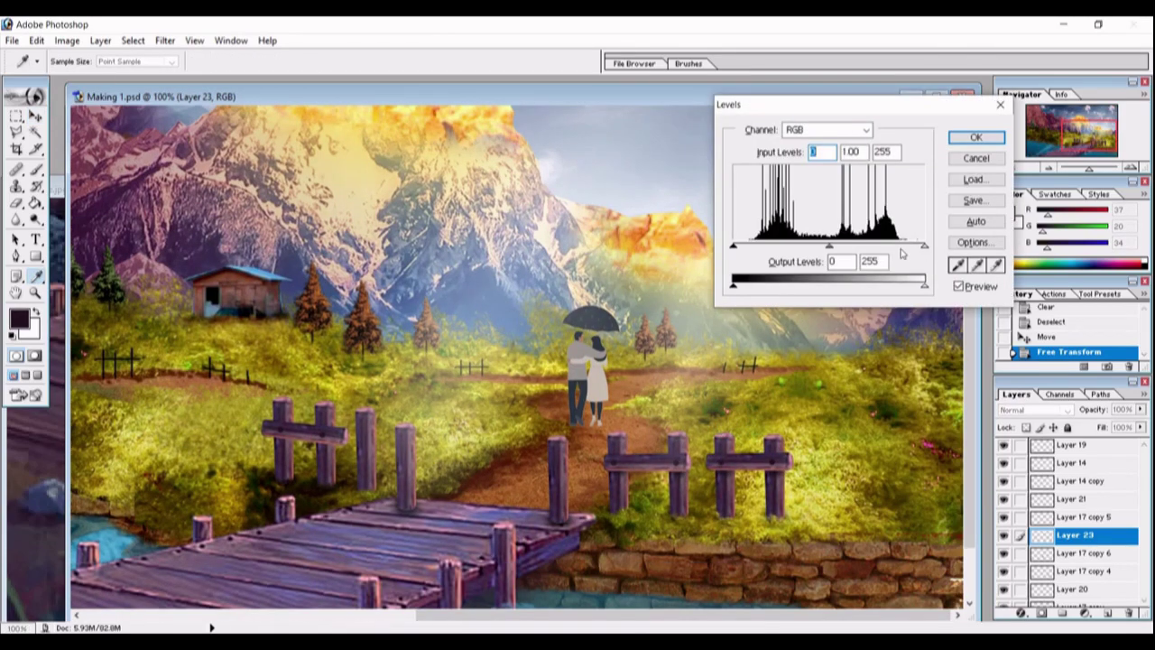
pyautogui.moveTo(734, 246); pyautogui.dragTo(761, 247)
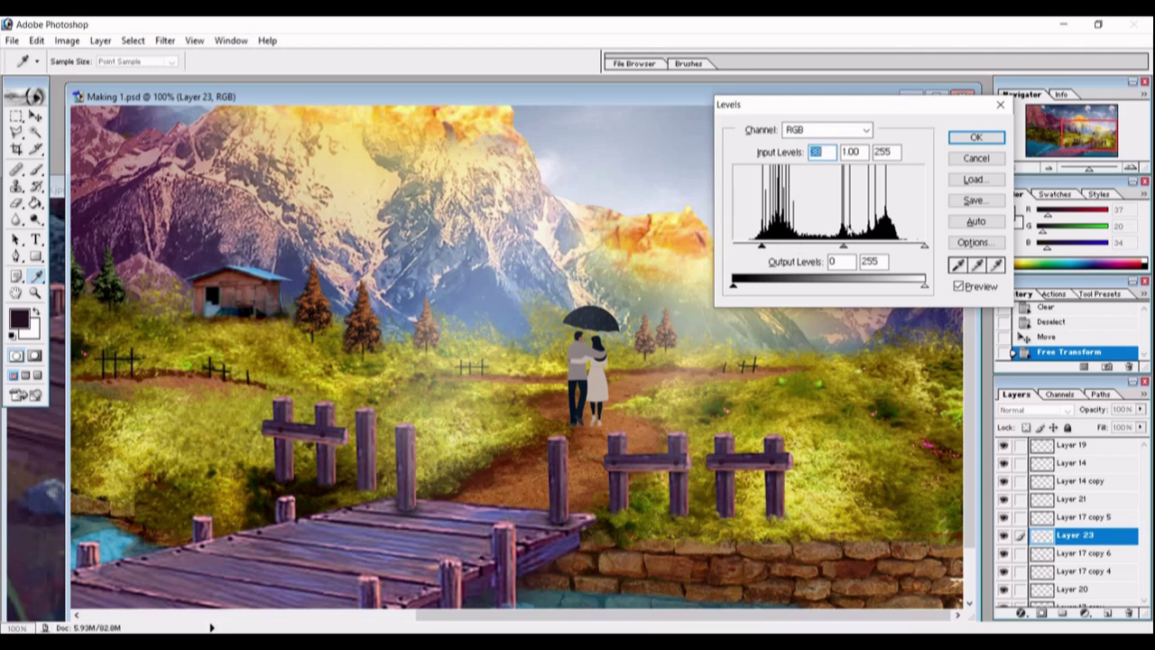
pyautogui.click(974, 136)
# Step: Darken a marquee area around the umbrella with Levels black input about 70, then deselect
pyautogui.click(16, 117)
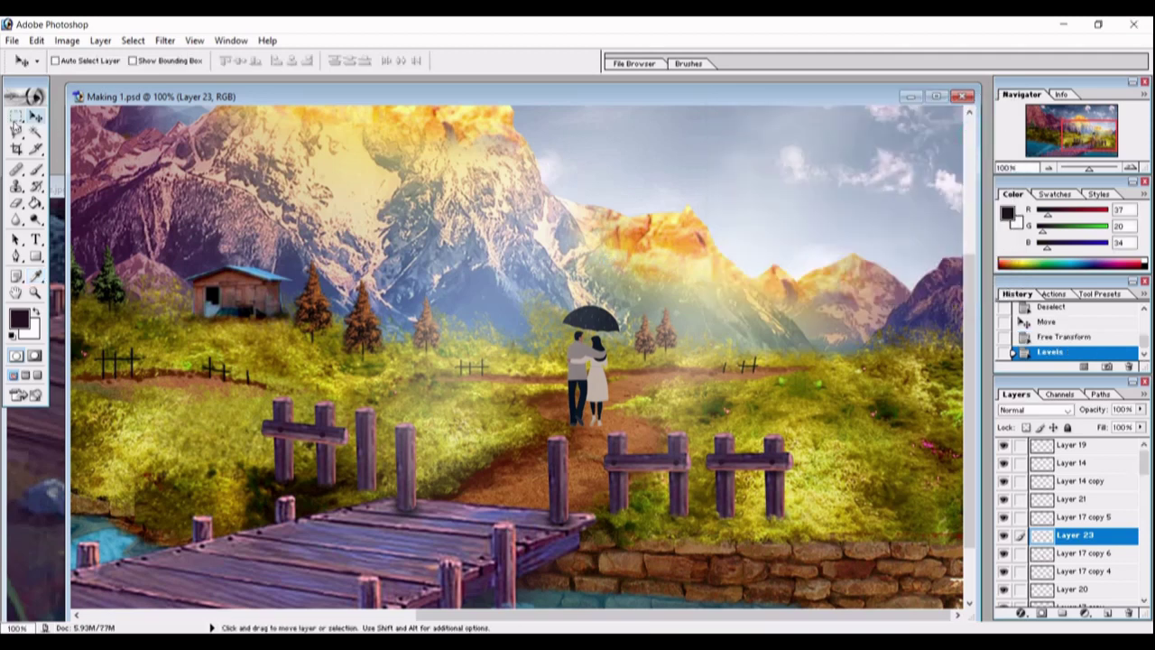
pyautogui.moveTo(662, 334); pyautogui.dragTo(665, 334)
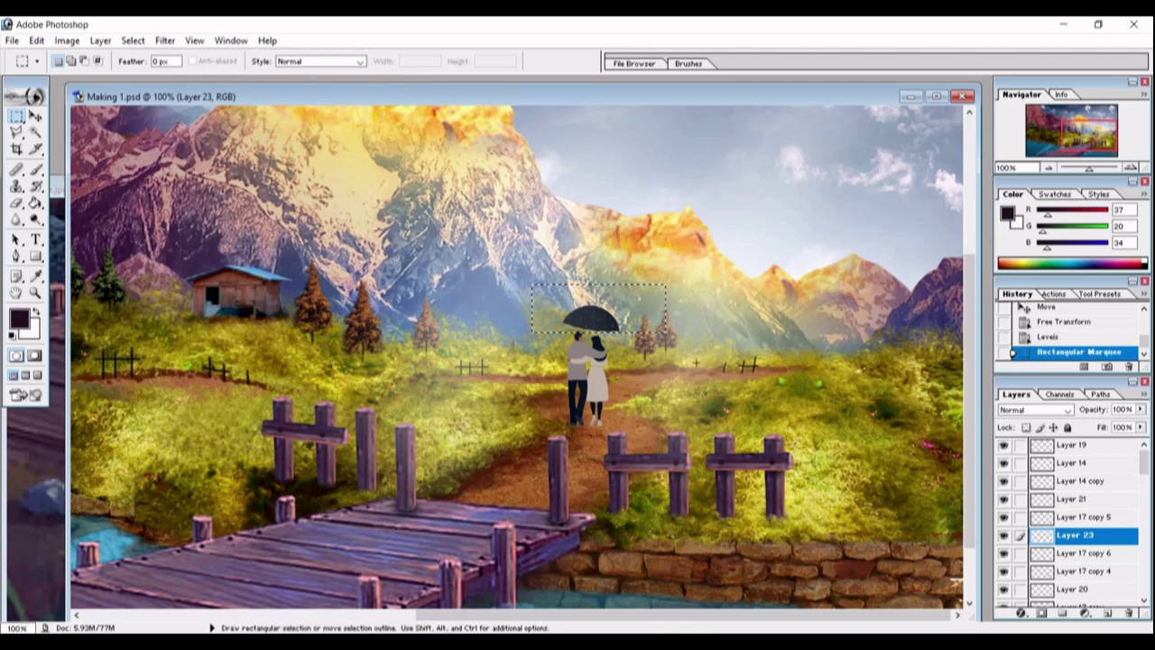
pyautogui.hotkey('ctrl', 'l')
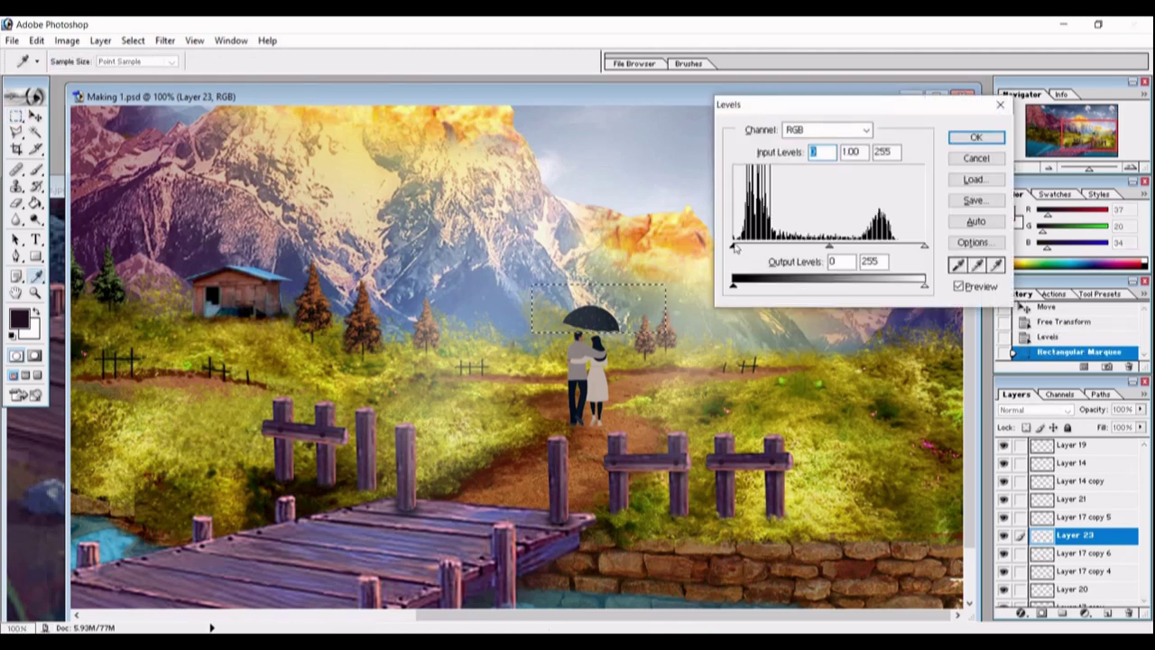
pyautogui.moveTo(733, 245); pyautogui.dragTo(787, 252)
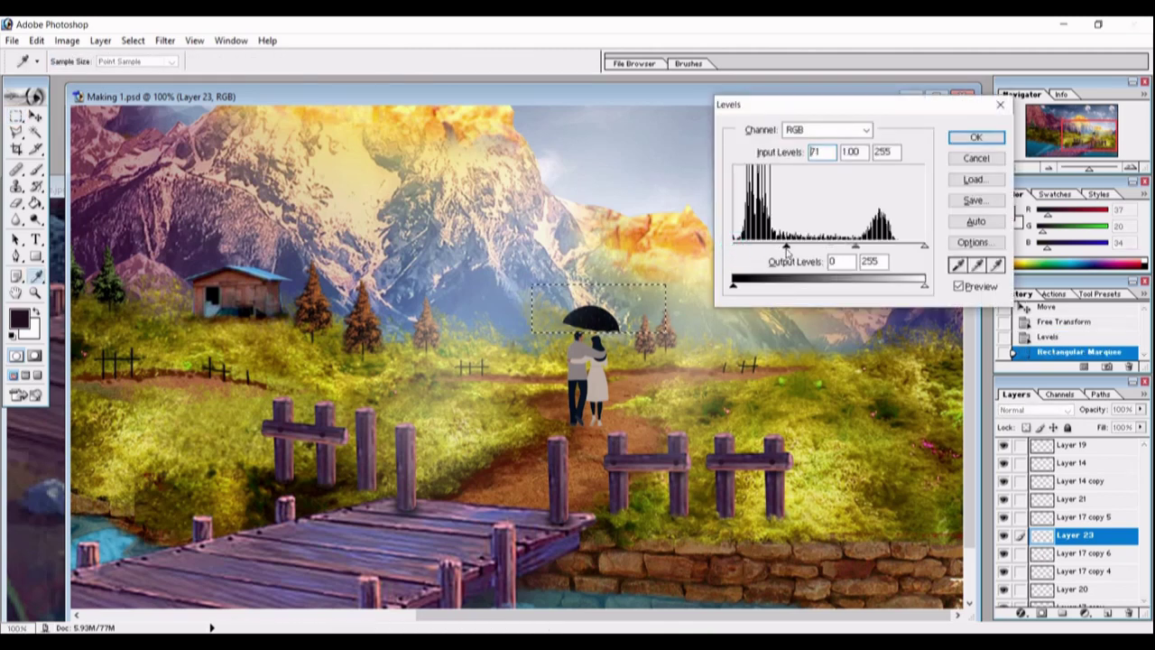
pyautogui.press('Return')
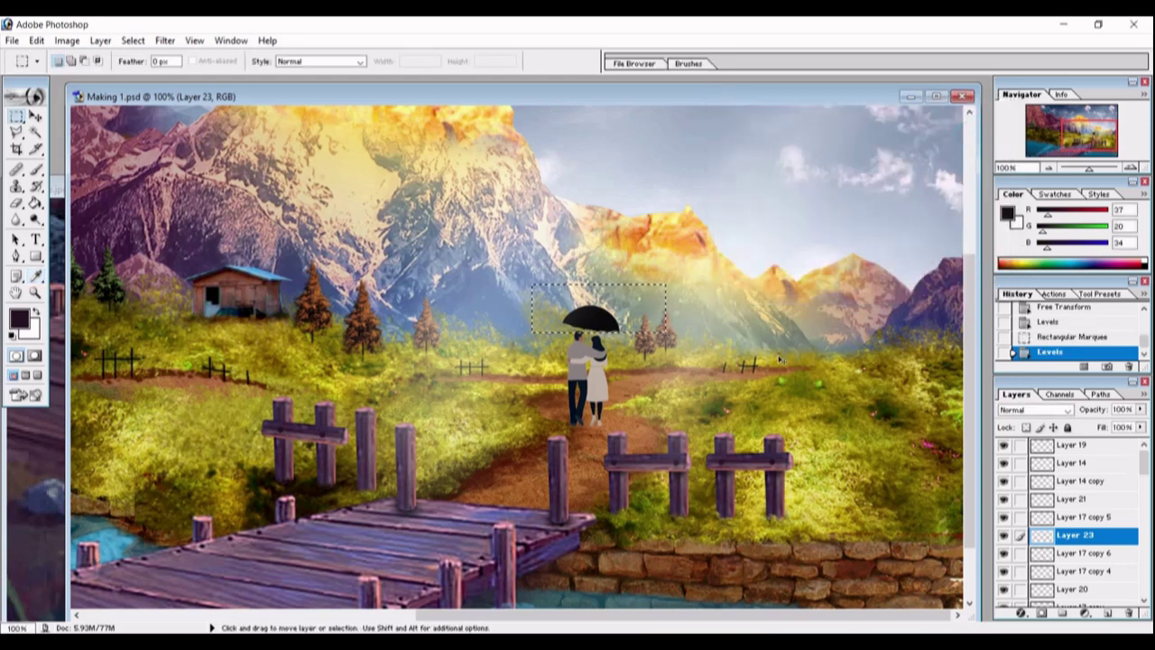
pyautogui.hotkey('ctrl', 'd')
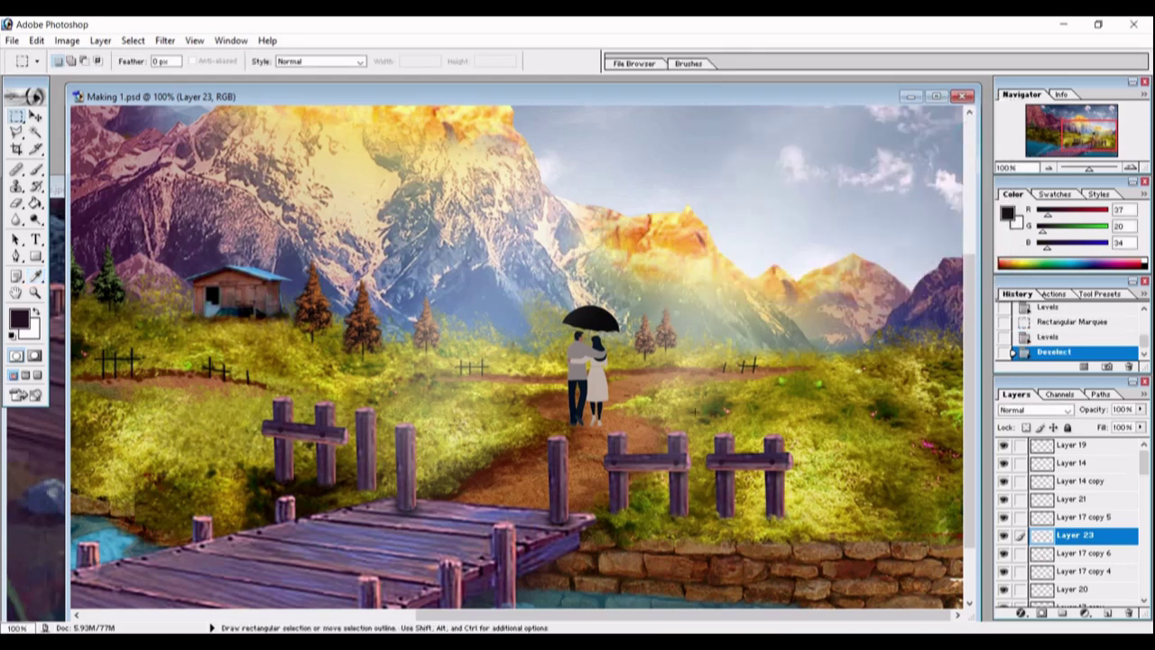
# Step: Shift the couple copy's hue to about +180 with Hue/Saturation, then shrink the eraser for detail
pyautogui.click(34, 116)
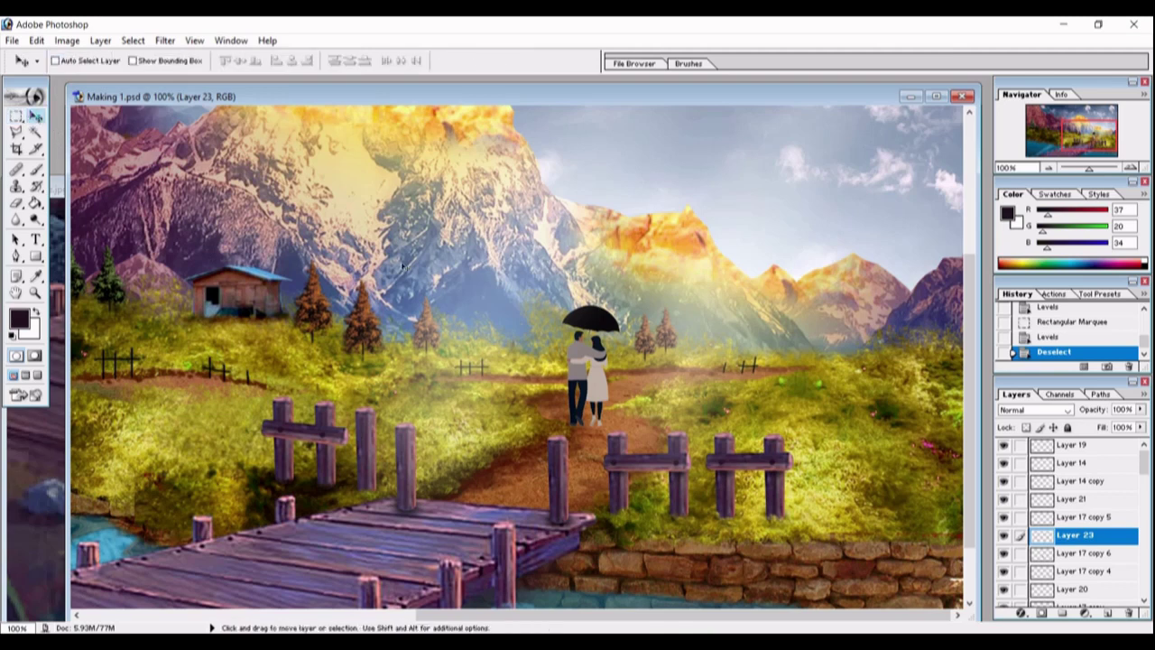
pyautogui.click(35, 275)
pyautogui.hotkey('ctrl', 'u')
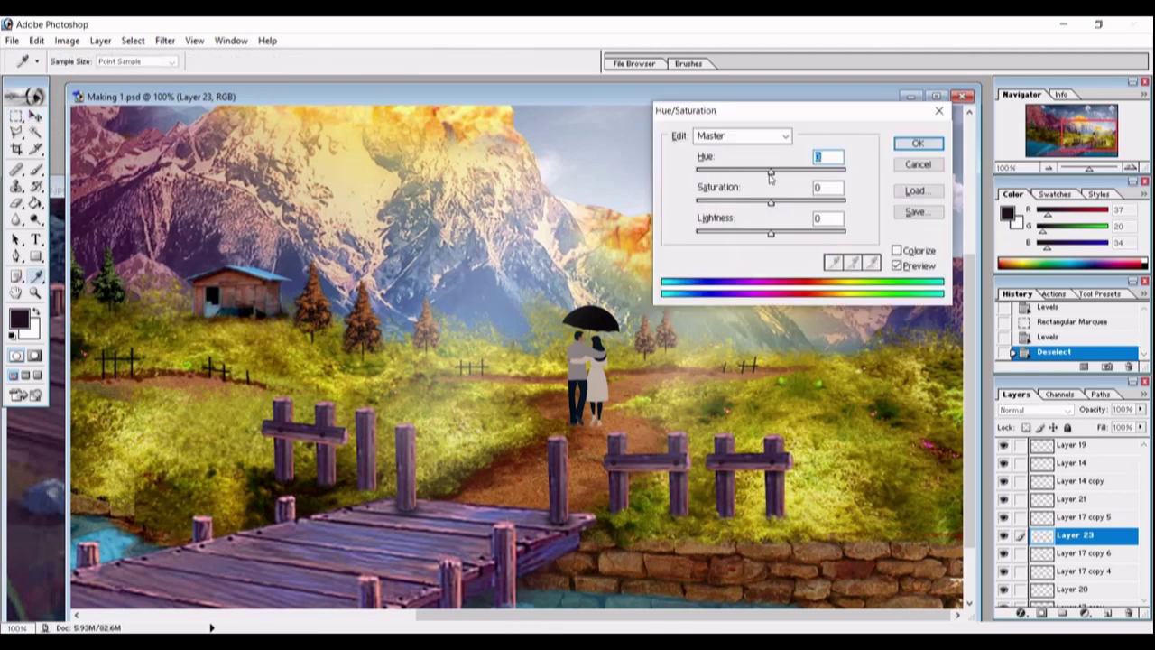
pyautogui.moveTo(770, 171)
pyautogui.mouseDown()
pyautogui.moveTo(845, 171)
pyautogui.moveTo(762, 171)
pyautogui.moveTo(787, 173)
pyautogui.mouseUp()
pyautogui.click(763, 111)
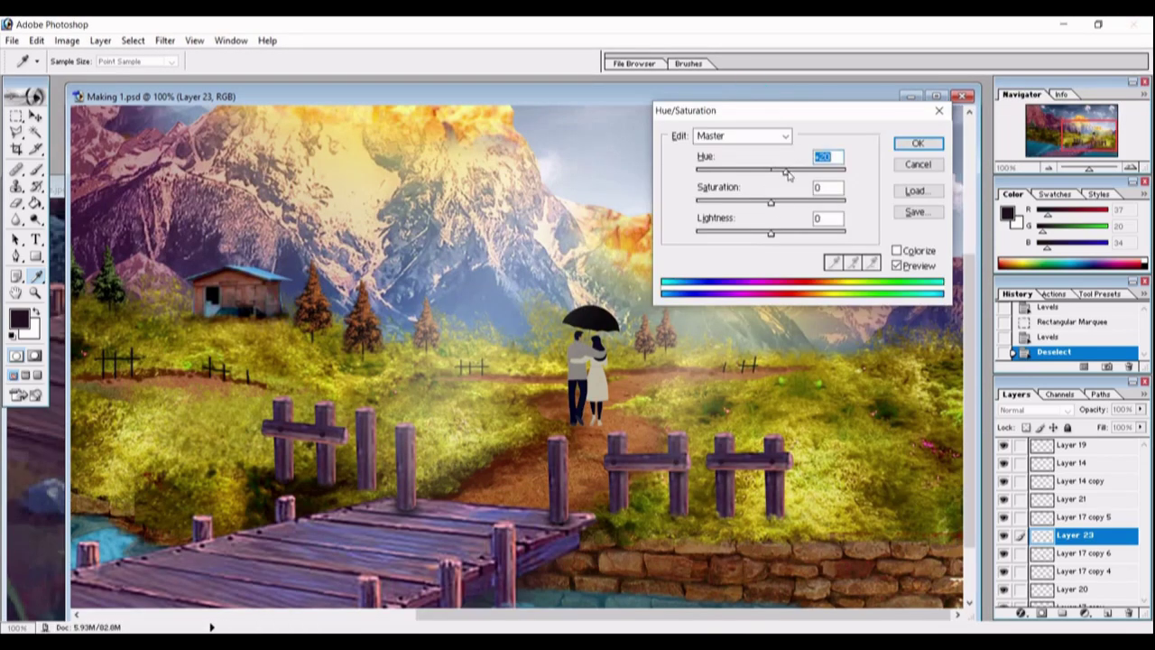
pyautogui.moveTo(785, 172); pyautogui.dragTo(777, 178)
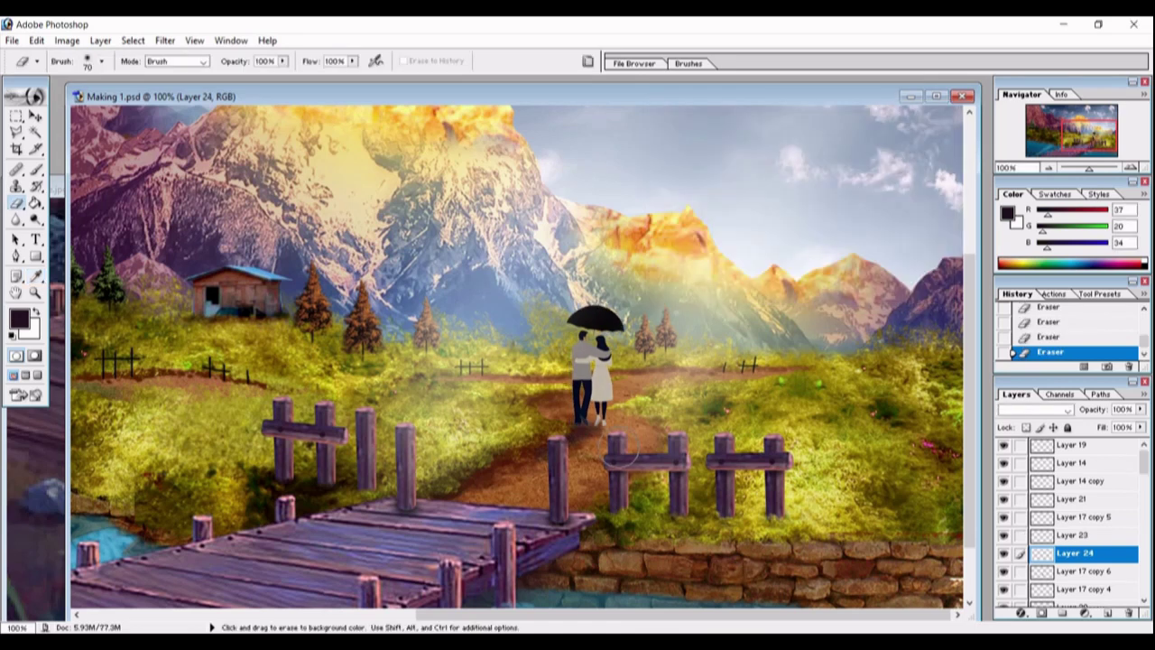
pyautogui.press('[')
pyautogui.press('[')
pyautogui.press('[')
# Step: Nudge the couple on Layer 23 two pixels left and save the document
pyautogui.click(34, 115)
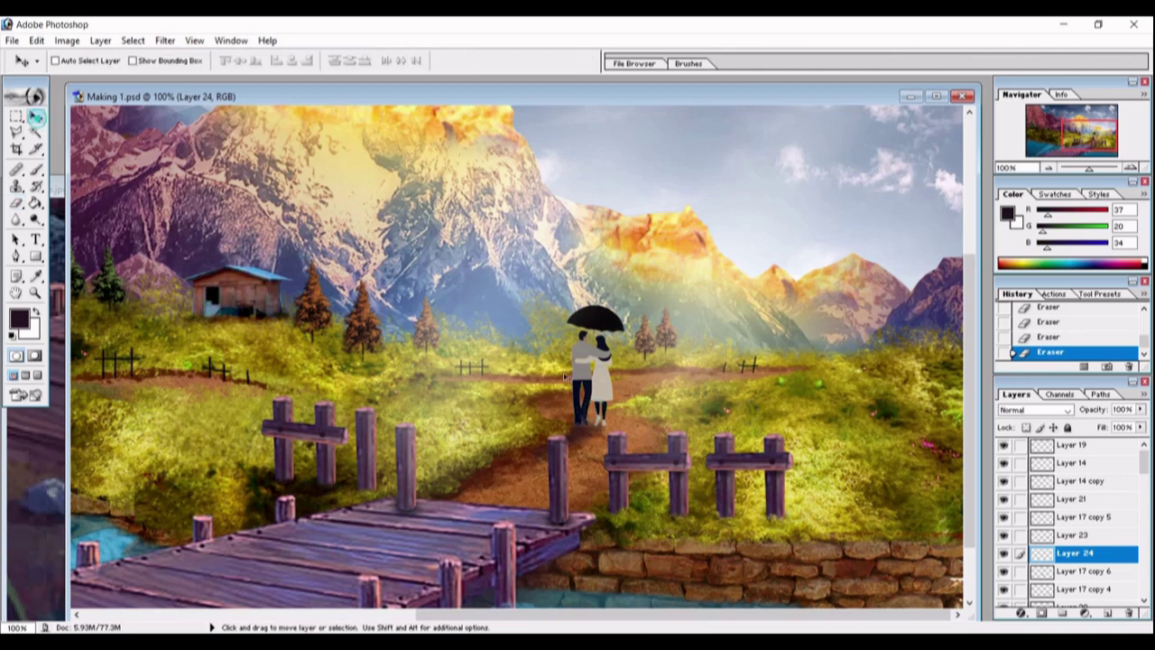
pyautogui.click(1073, 534)
pyautogui.press('Left')
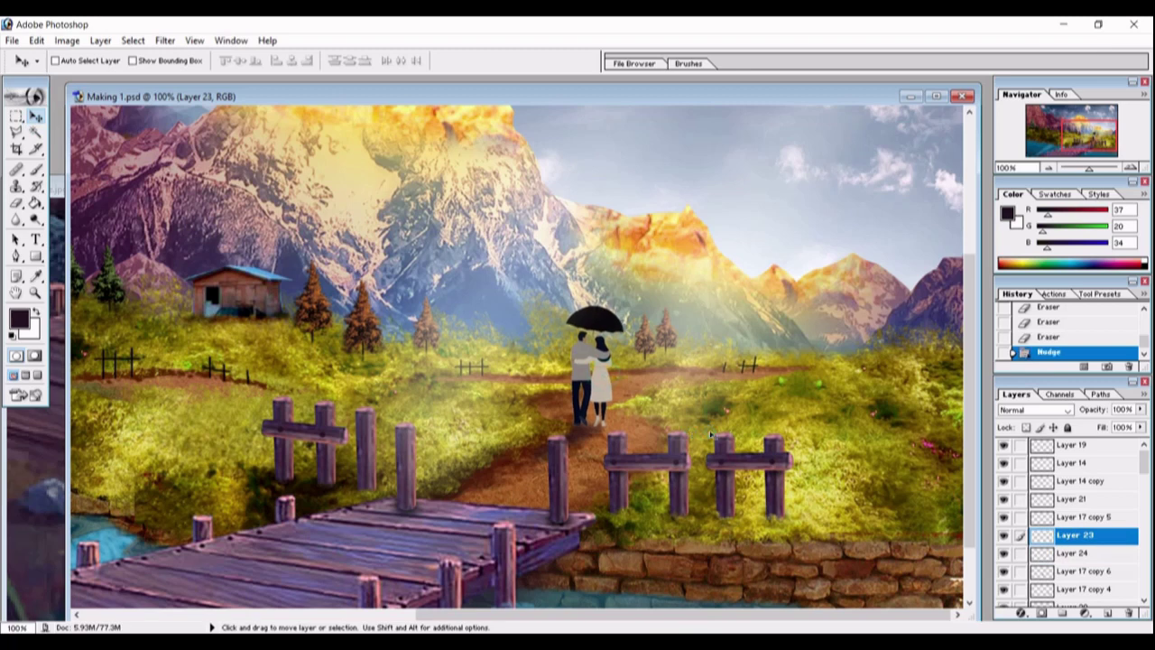
pyautogui.press('Left')
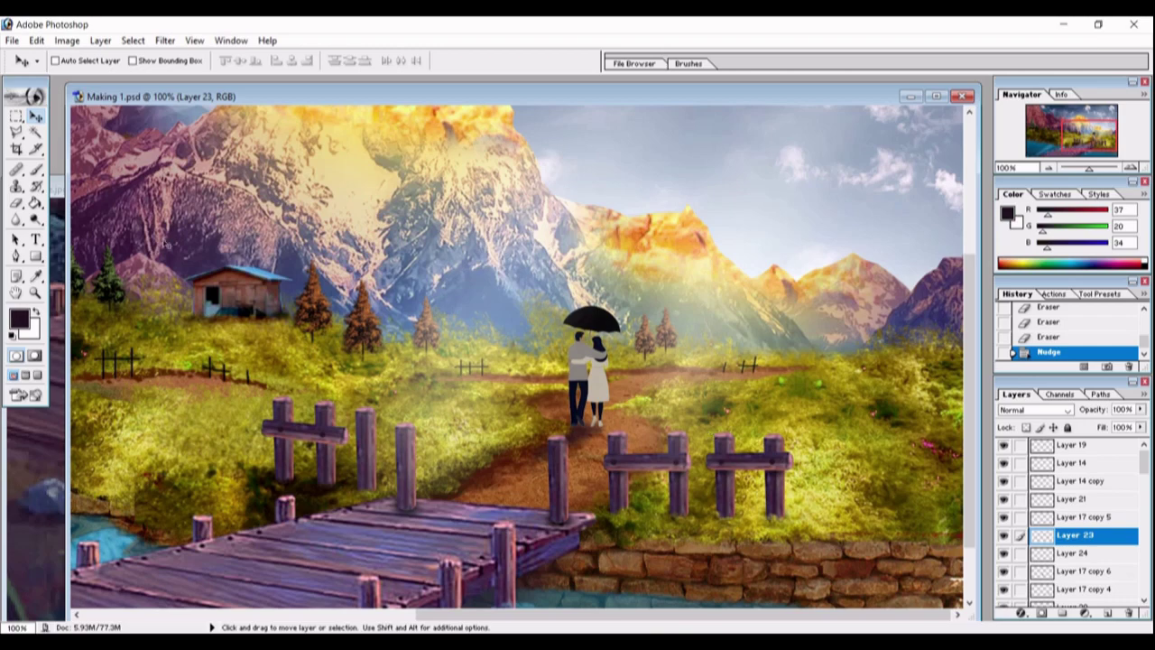
pyautogui.click(12, 41)
pyautogui.click(59, 160)
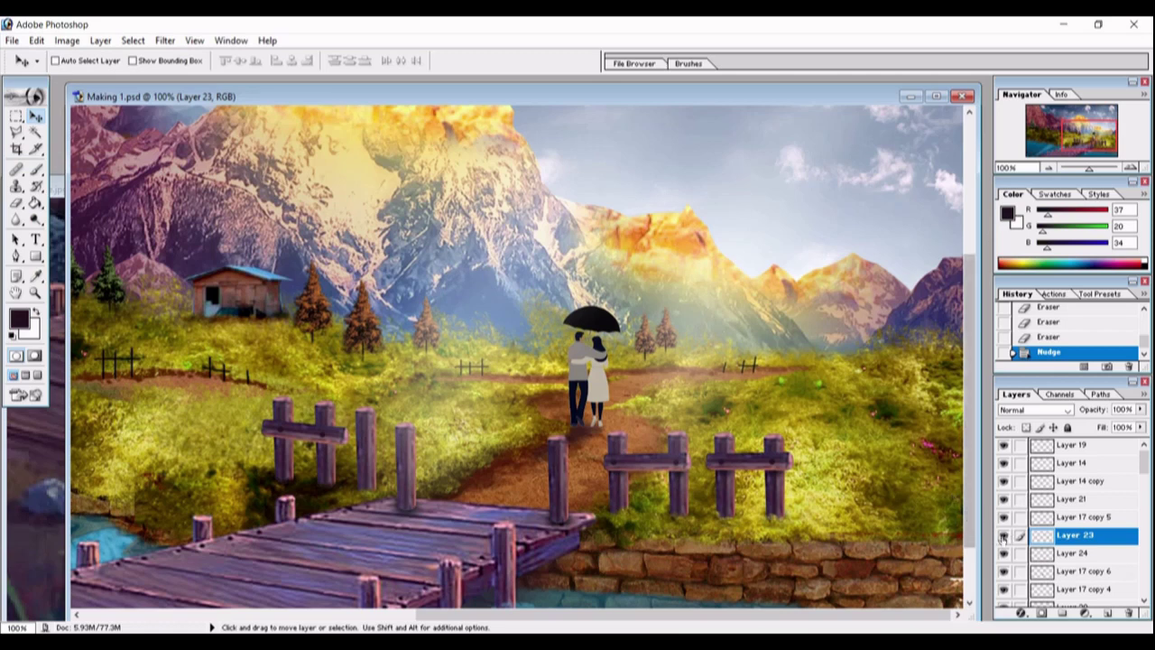
# Step: Check the couple and shadow layers, then load the fence post's outline from Layer 17 as a selection
pyautogui.click(1002, 536)
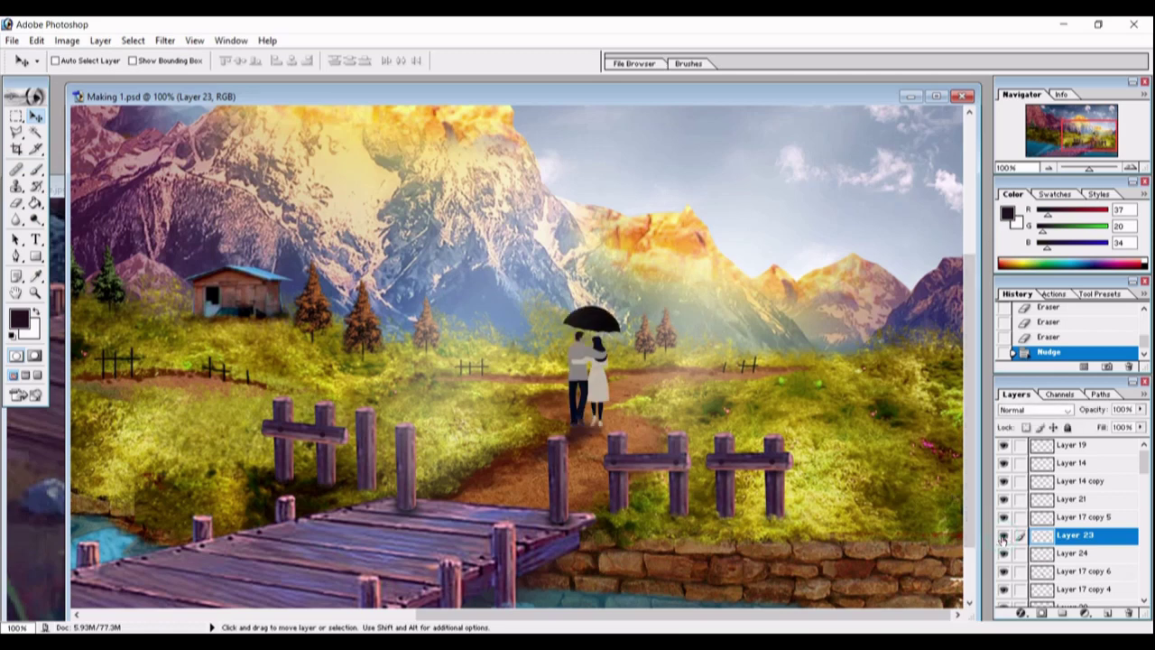
pyautogui.click(1002, 553)
pyautogui.keyDown('ctrl'); pyautogui.click(560, 465); pyautogui.keyUp('ctrl')
pyautogui.click(16, 202)
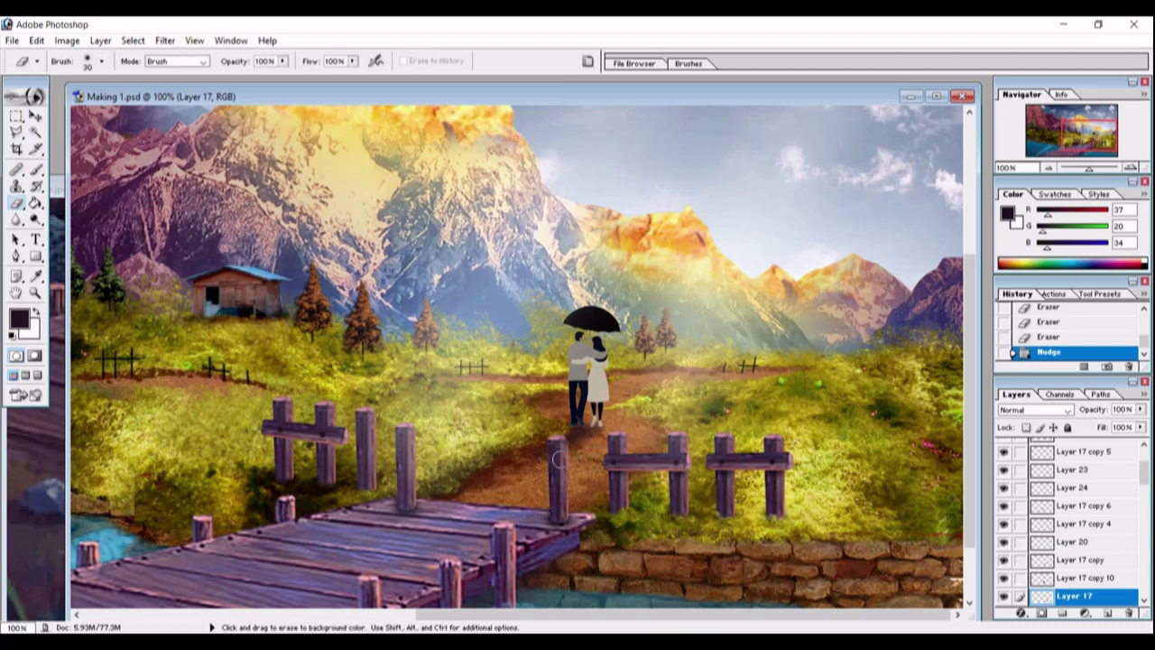
pyautogui.press('[')
pyautogui.click(34, 116)
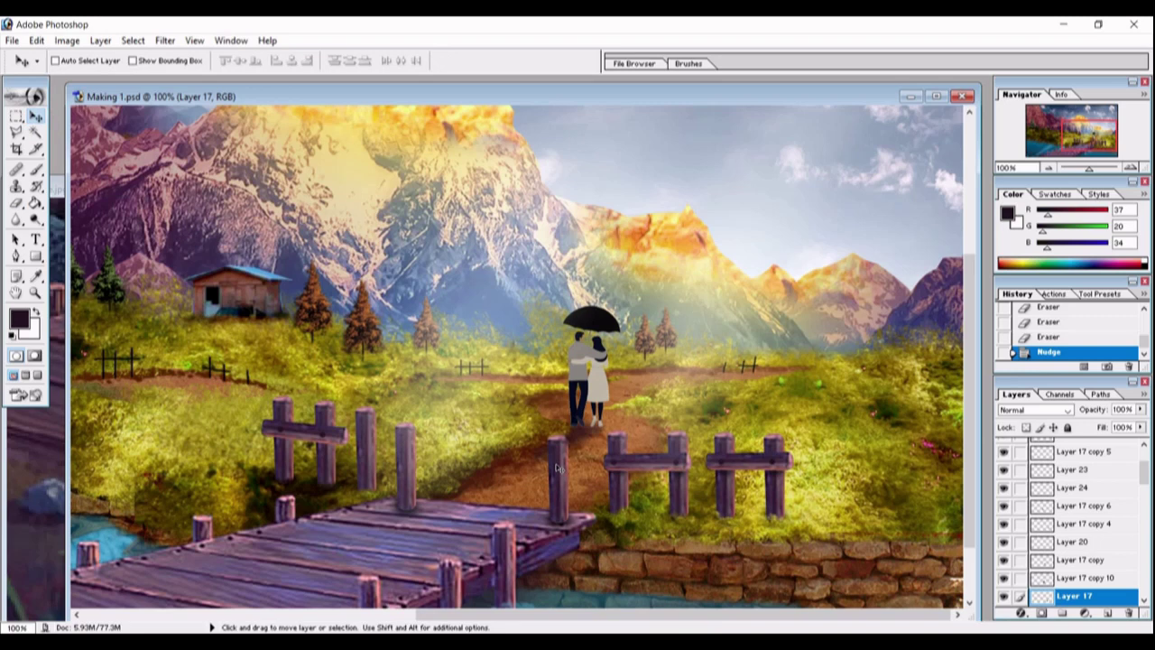
pyautogui.keyDown('ctrl'); pyautogui.click(1067, 597); pyautogui.keyUp('ctrl')
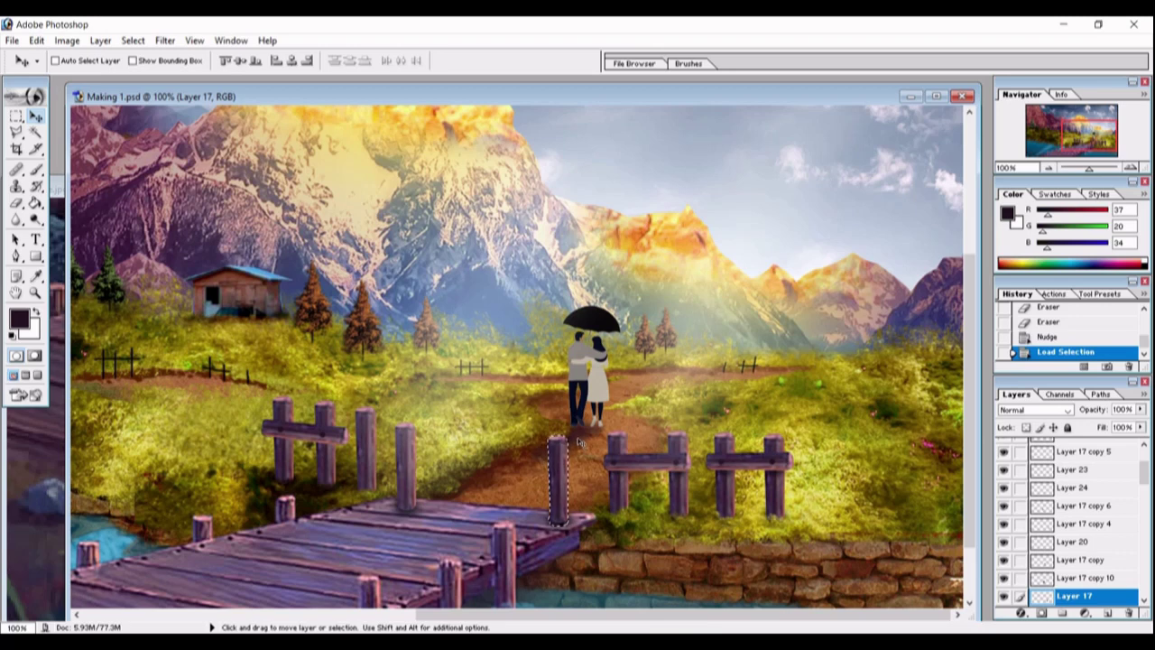
# Step: Clear Layer 24's shadow inside the fence post outline and deselect
pyautogui.click(1001, 490)
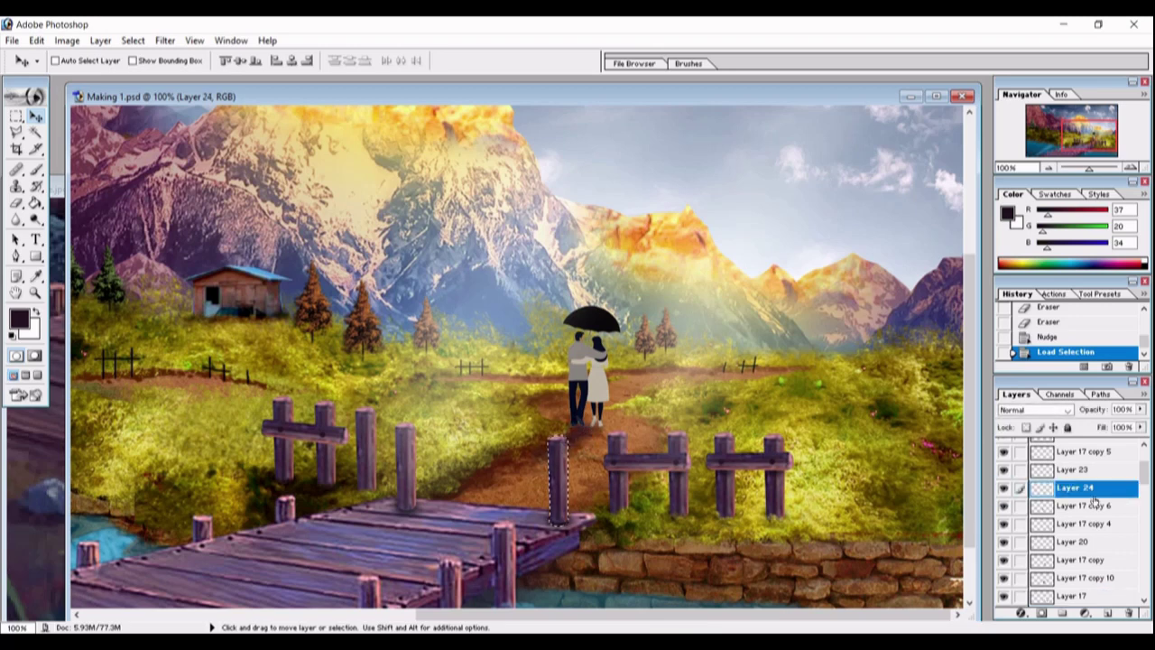
pyautogui.press('Delete')
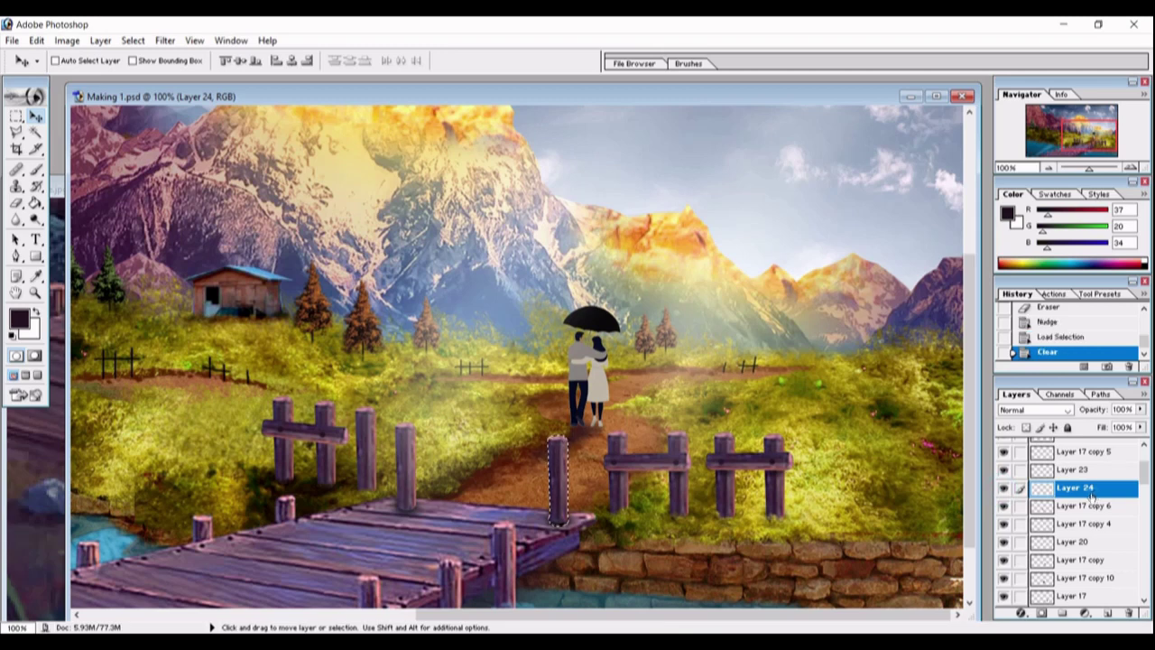
pyautogui.hotkey('ctrl', 'd')
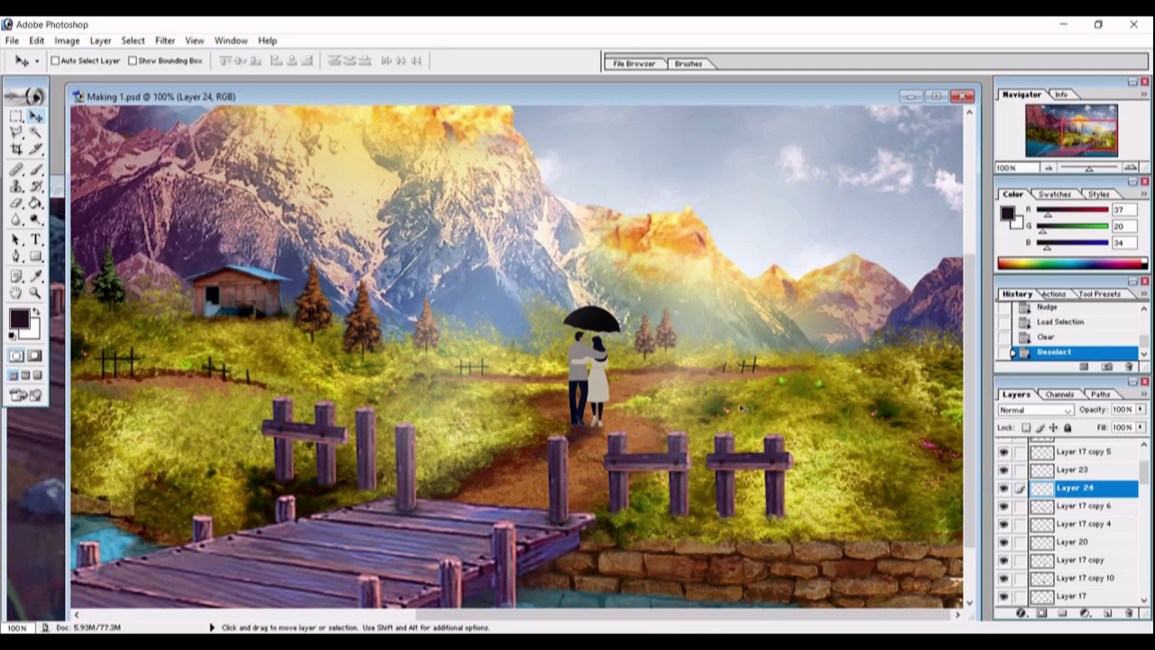
# Step: Save the painting and zoom out to see the whole image
pyautogui.click(11, 40)
pyautogui.click(65, 161)
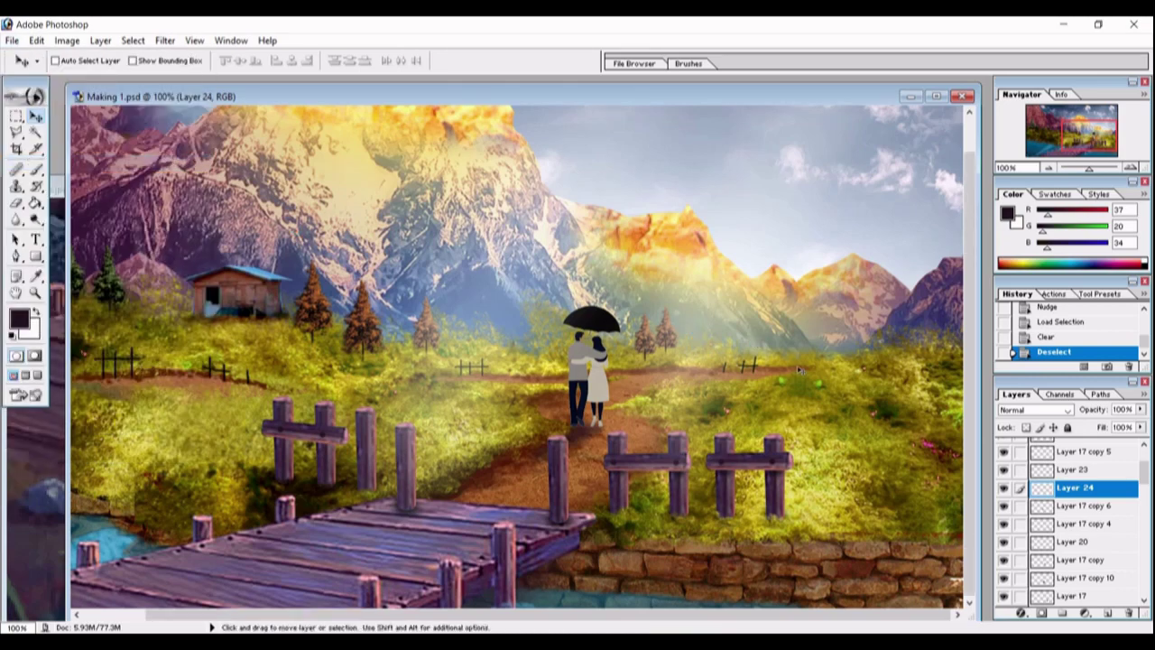
pyautogui.hotkey('ctrl', '-')
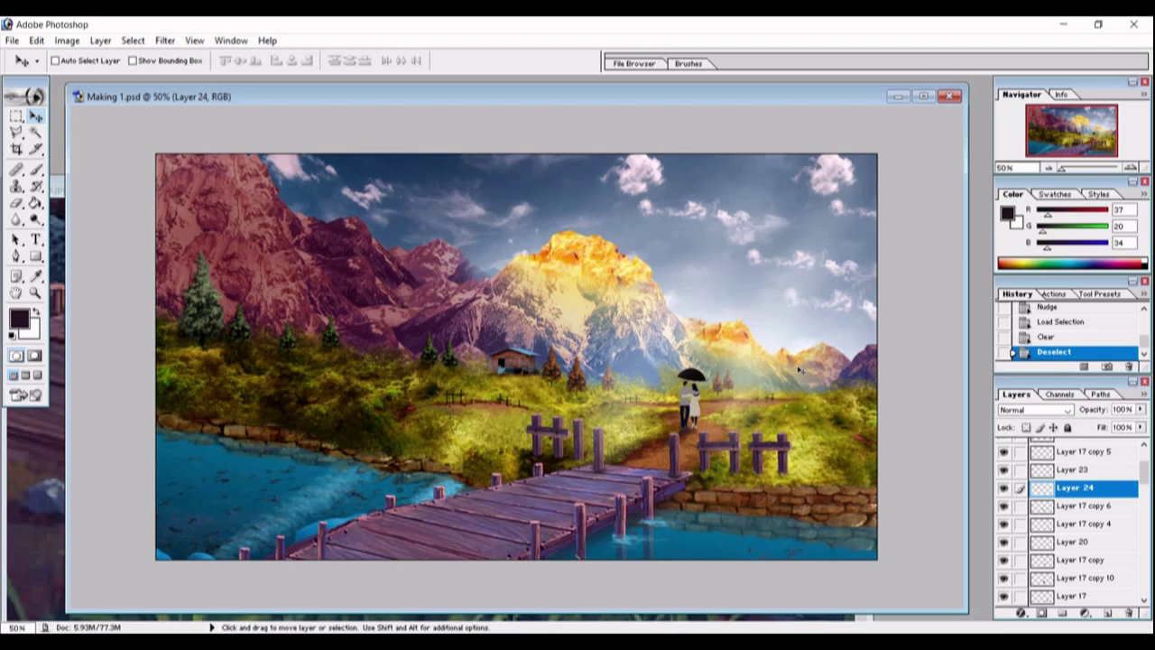
# Step: On Layer 23, Magic Wand-select the man's white jacket at actual size
pyautogui.hotkey('ctrl', '+')
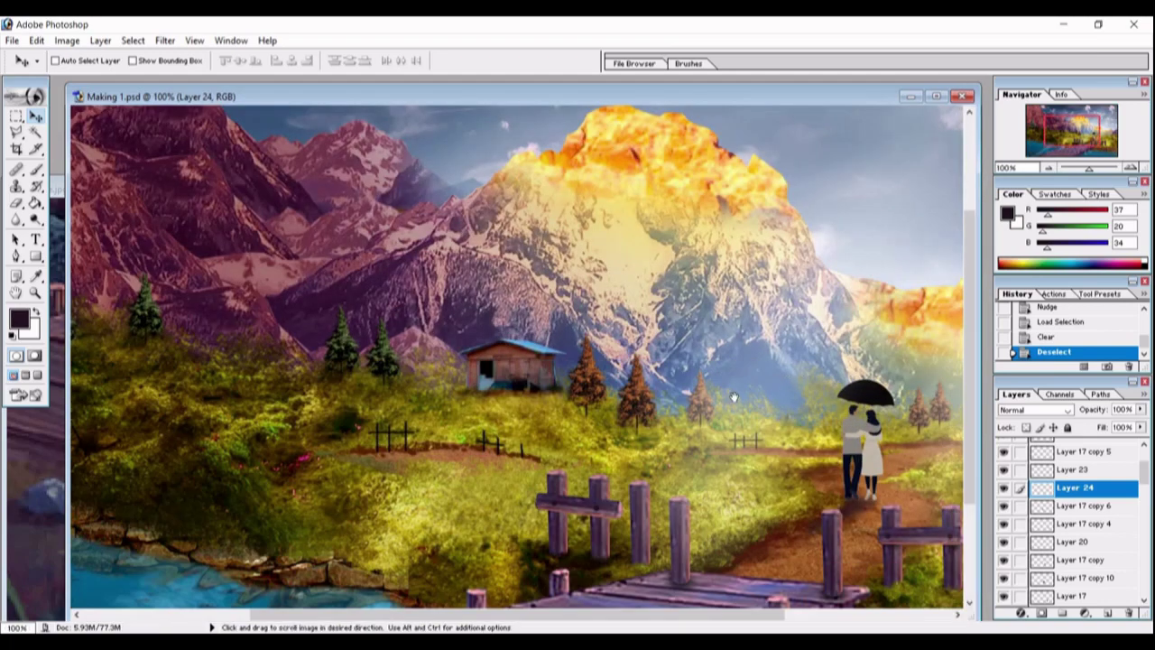
pyautogui.moveTo(798, 370); pyautogui.dragTo(578, 377)
pyautogui.keyDown('ctrl'); pyautogui.click(593, 370); pyautogui.keyUp('ctrl')
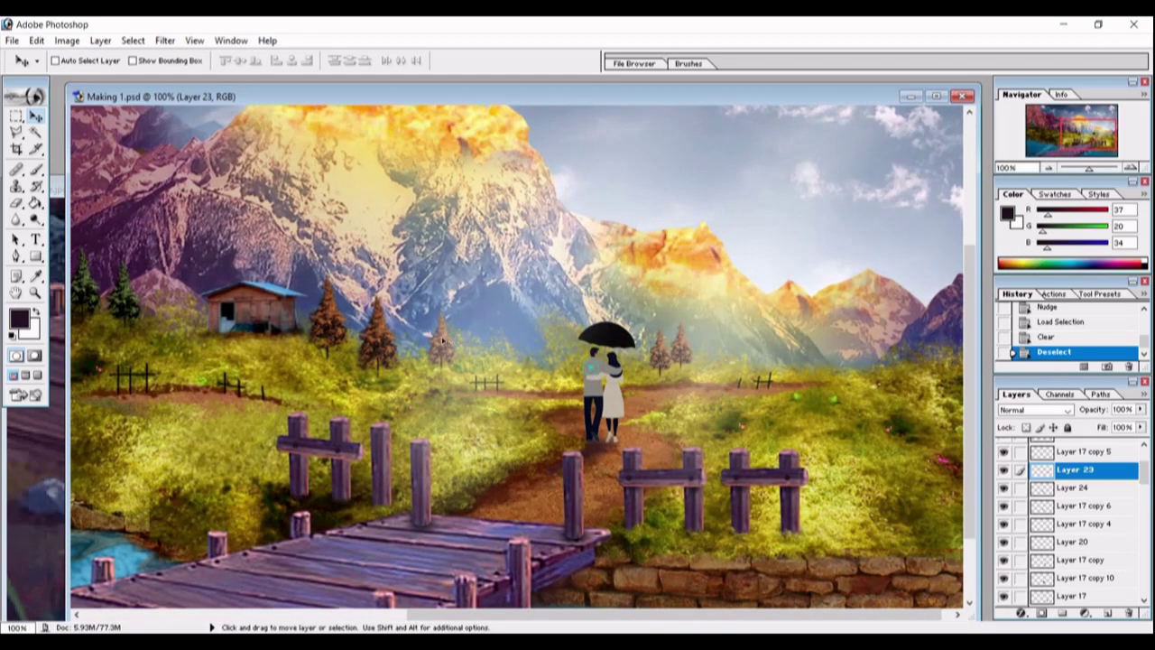
pyautogui.click(33, 131)
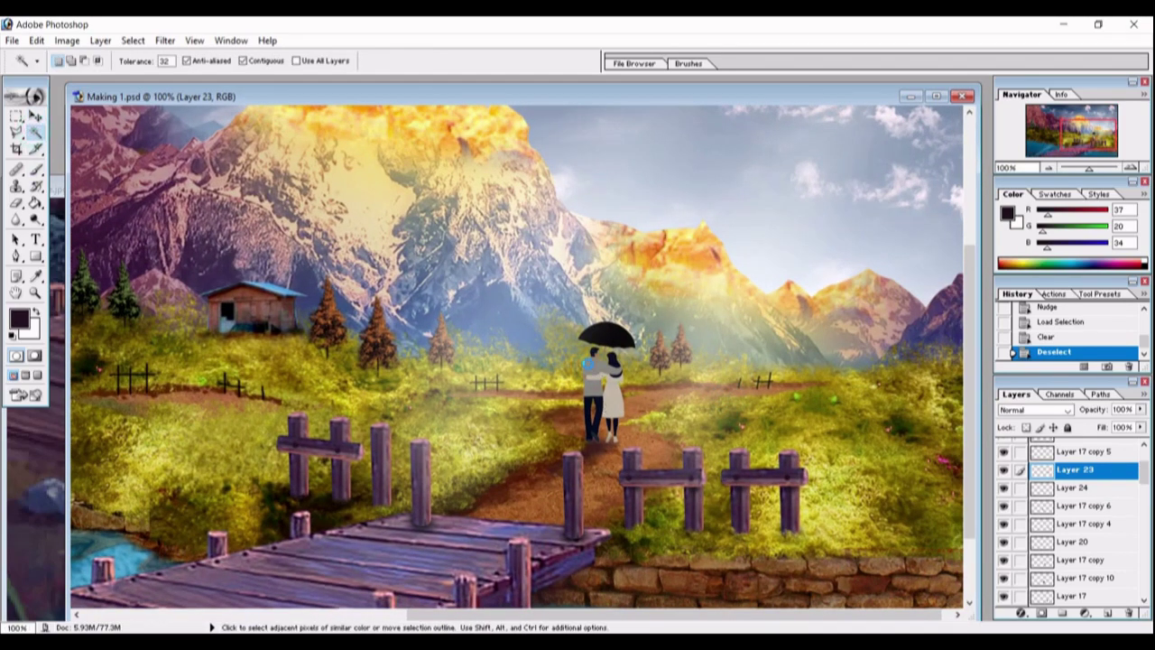
pyautogui.keyDown('shift'); pyautogui.click(595, 370); pyautogui.keyUp('shift')
pyautogui.keyDown('shift'); pyautogui.click(597, 374); pyautogui.keyUp('shift')
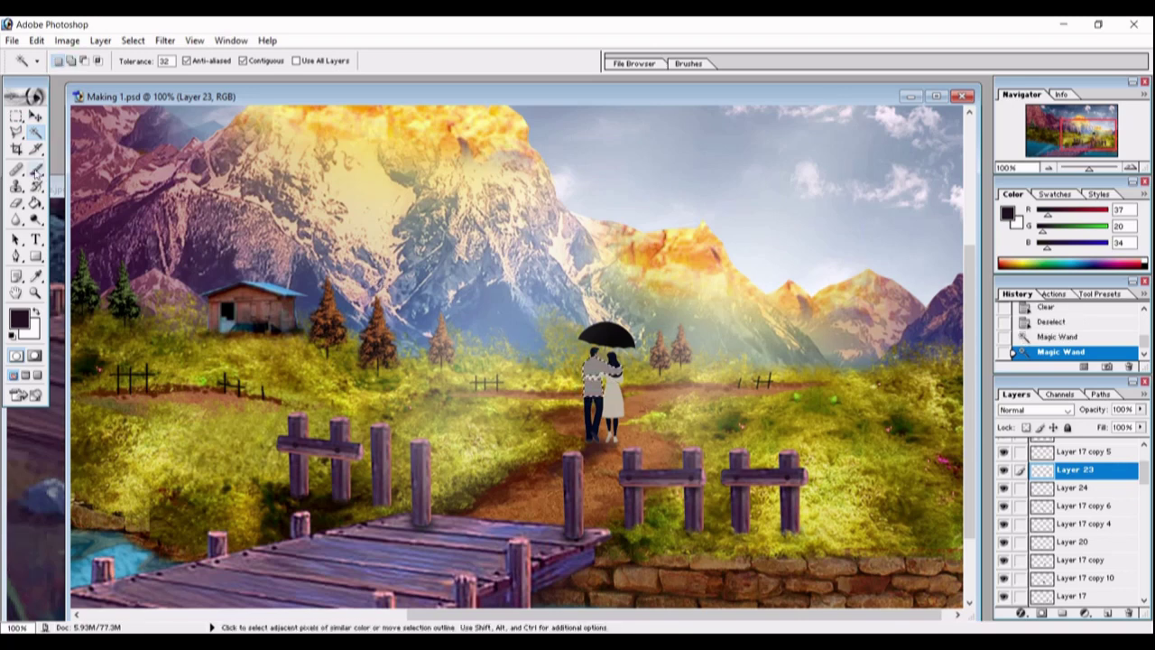
# Step: Verify the jacket selection and add a new empty Layer 25 above the couple
pyautogui.click(36, 170)
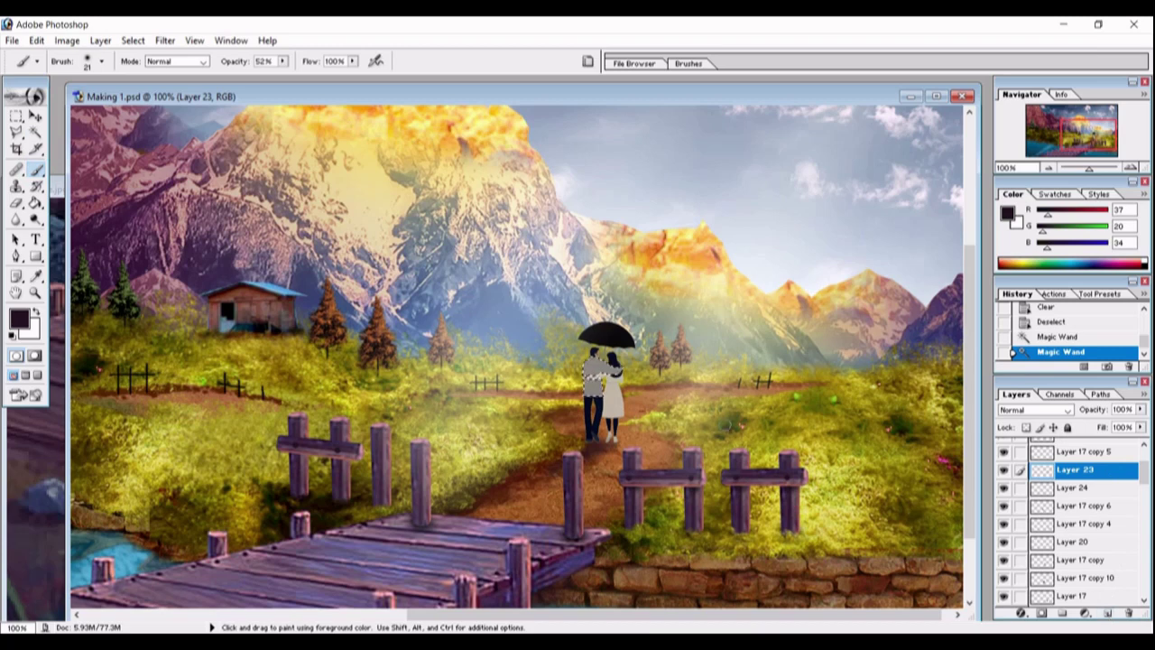
pyautogui.click(35, 116)
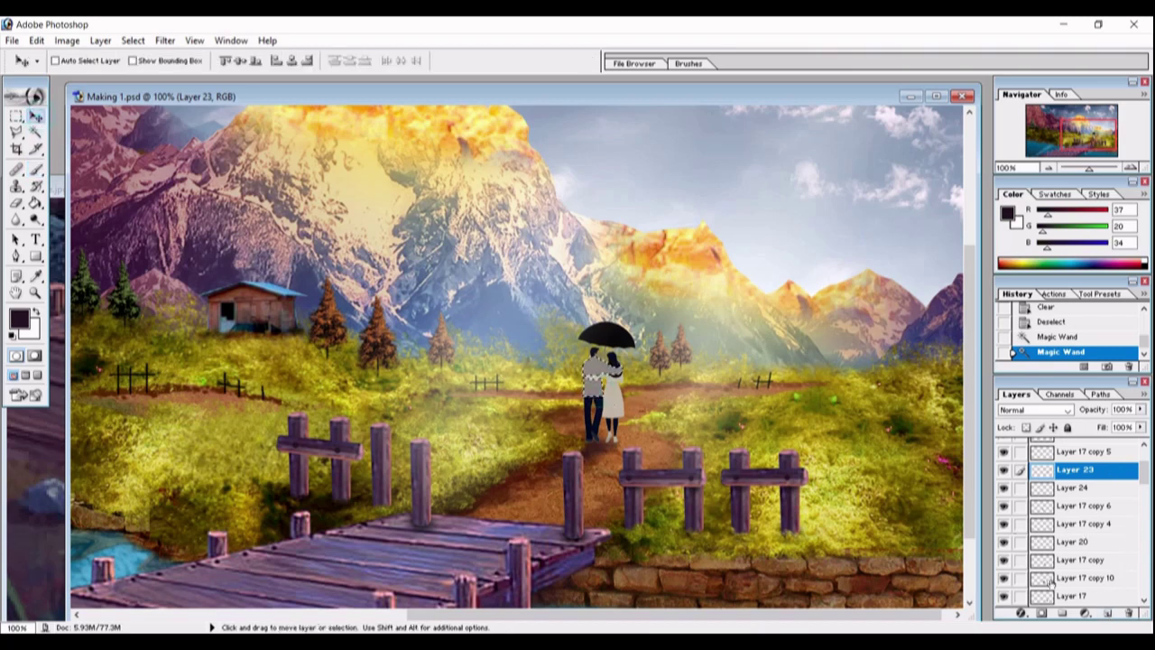
pyautogui.click(1003, 470)
pyautogui.click(1003, 470)
pyautogui.click(1106, 613)
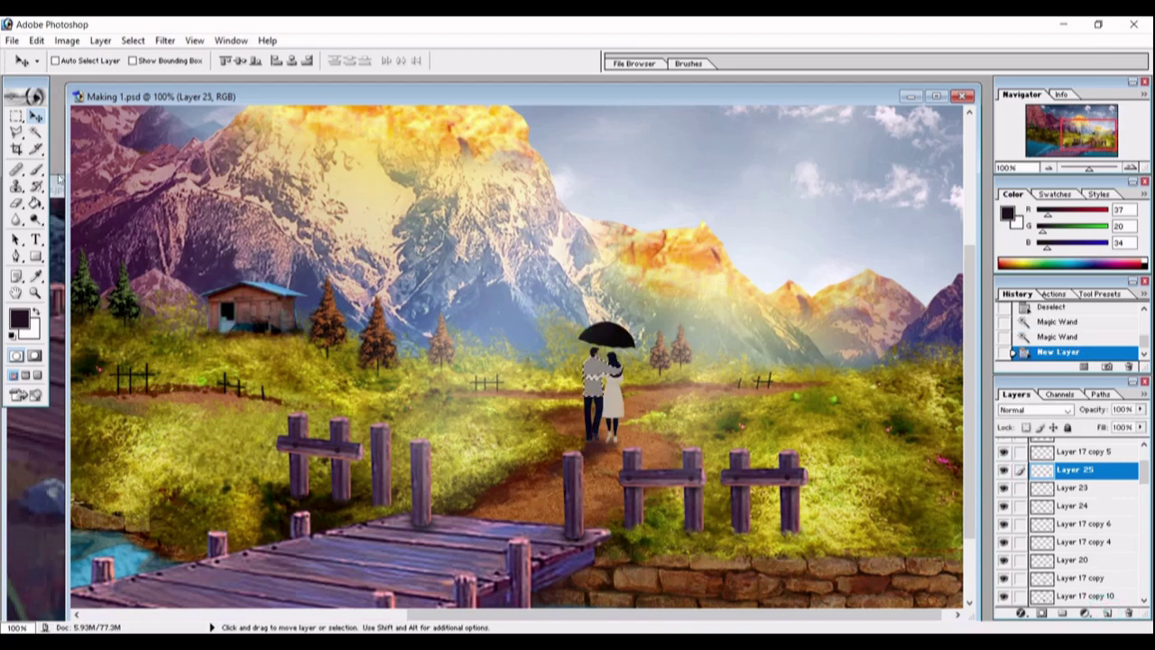
# Step: Brush light blue 3A9BFF over the man's selected jacket
pyautogui.click(34, 171)
pyautogui.click(18, 317)
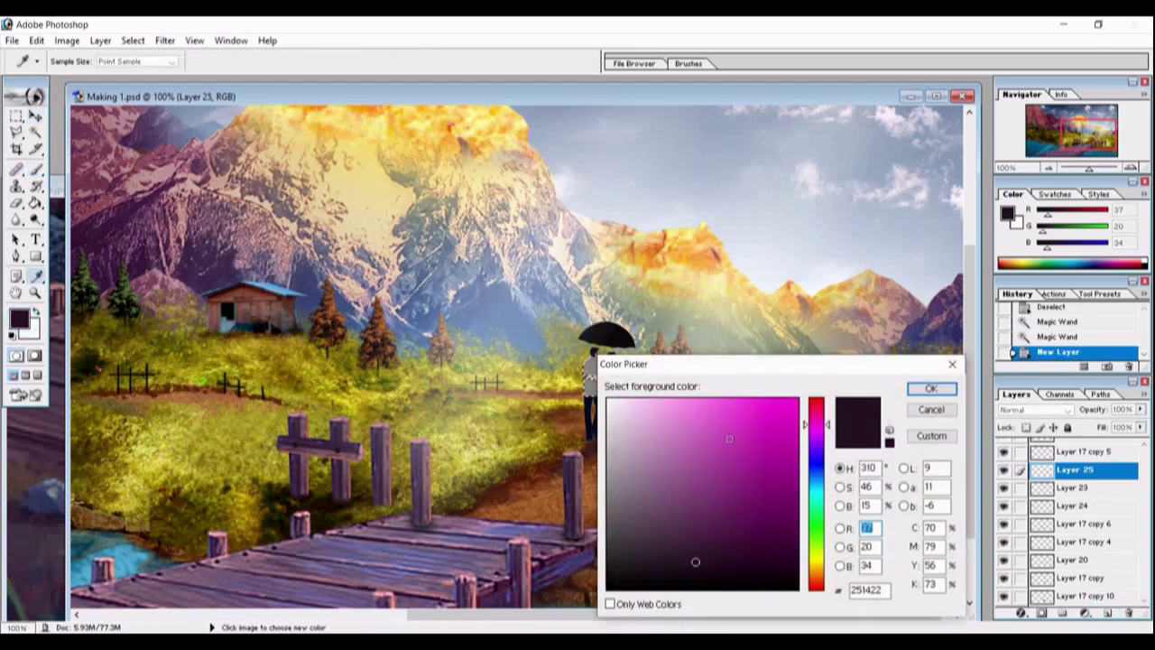
pyautogui.moveTo(820, 485); pyautogui.dragTo(817, 469)
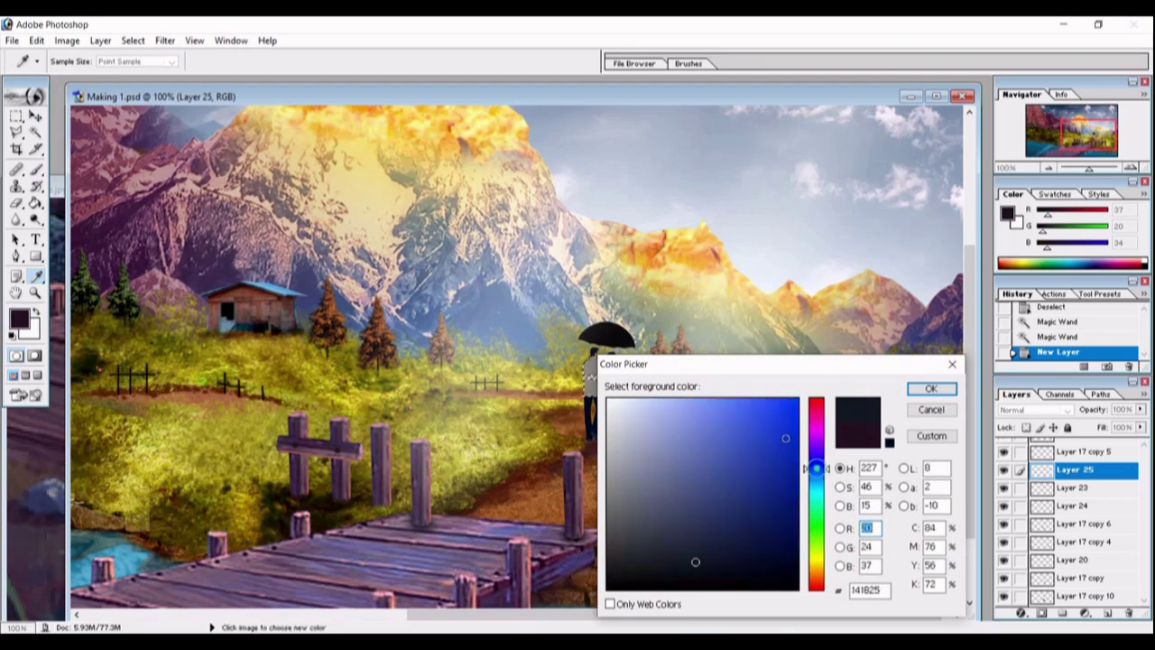
pyautogui.click(763, 431)
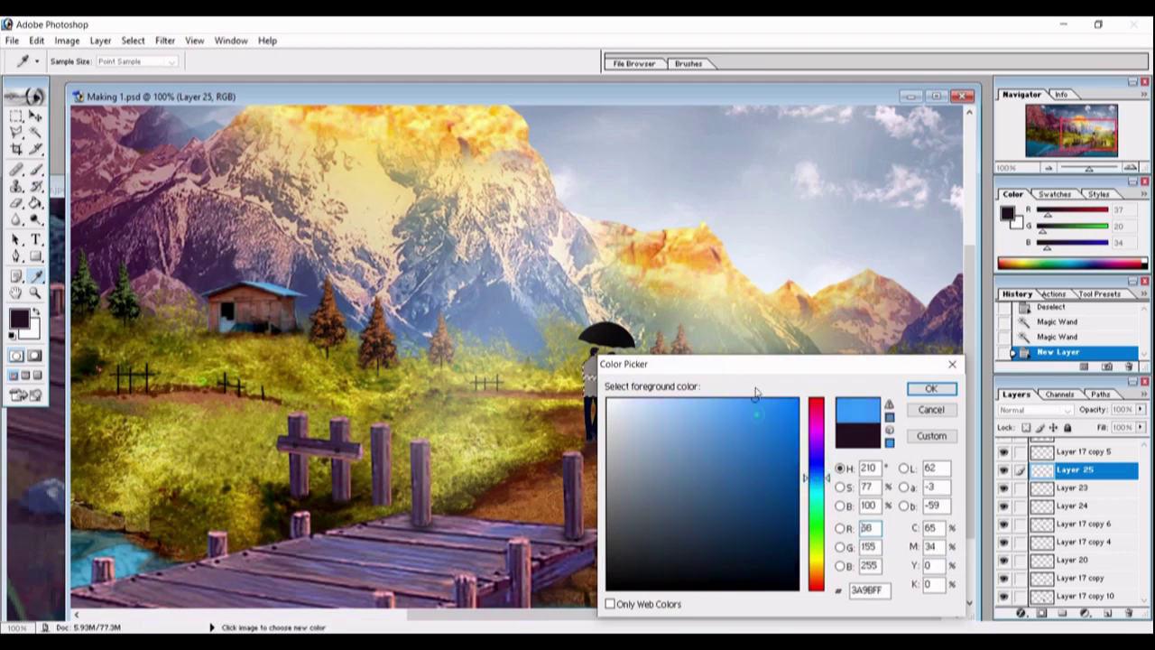
pyautogui.click(930, 388)
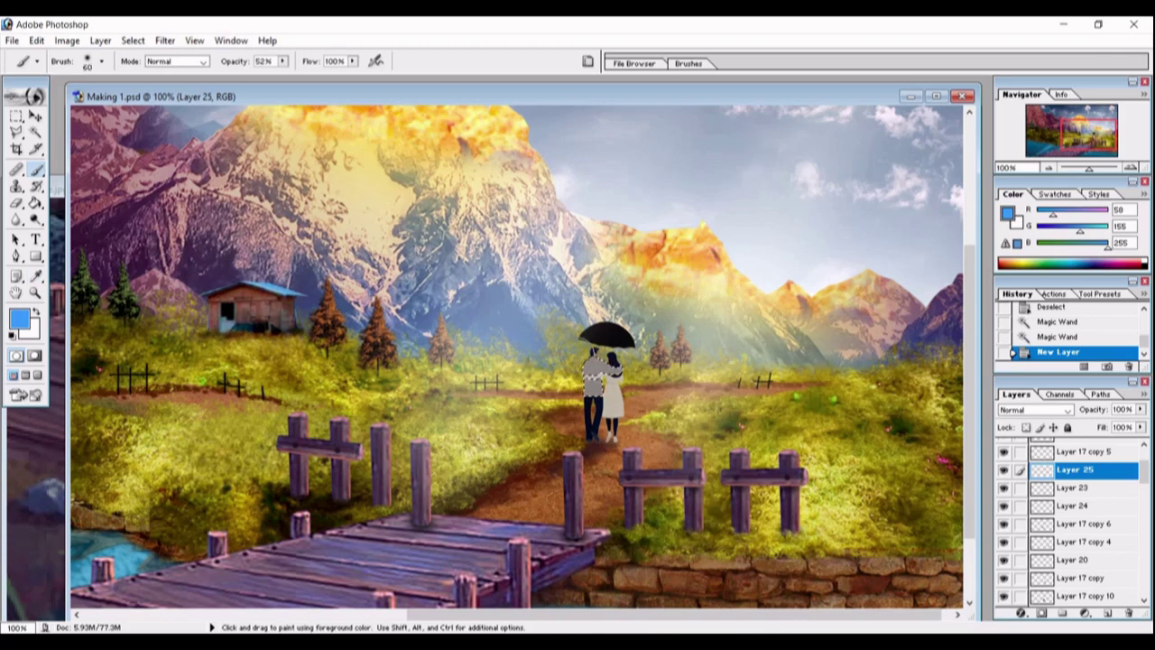
pyautogui.moveTo(585, 361)
pyautogui.mouseDown()
pyautogui.moveTo(607, 365)
pyautogui.moveTo(602, 408)
pyautogui.mouseUp()
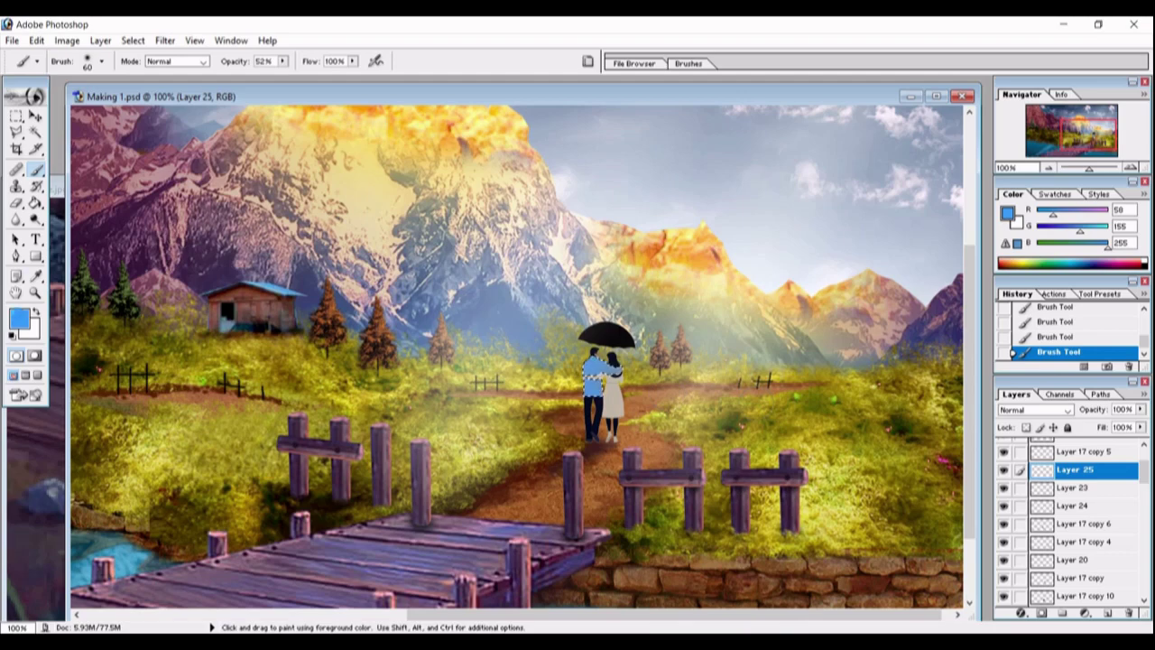
# Step: Set the brush to dark blue 003469 at 29% opacity and size 9
pyautogui.click(18, 318)
pyautogui.moveTo(786, 532); pyautogui.dragTo(798, 511)
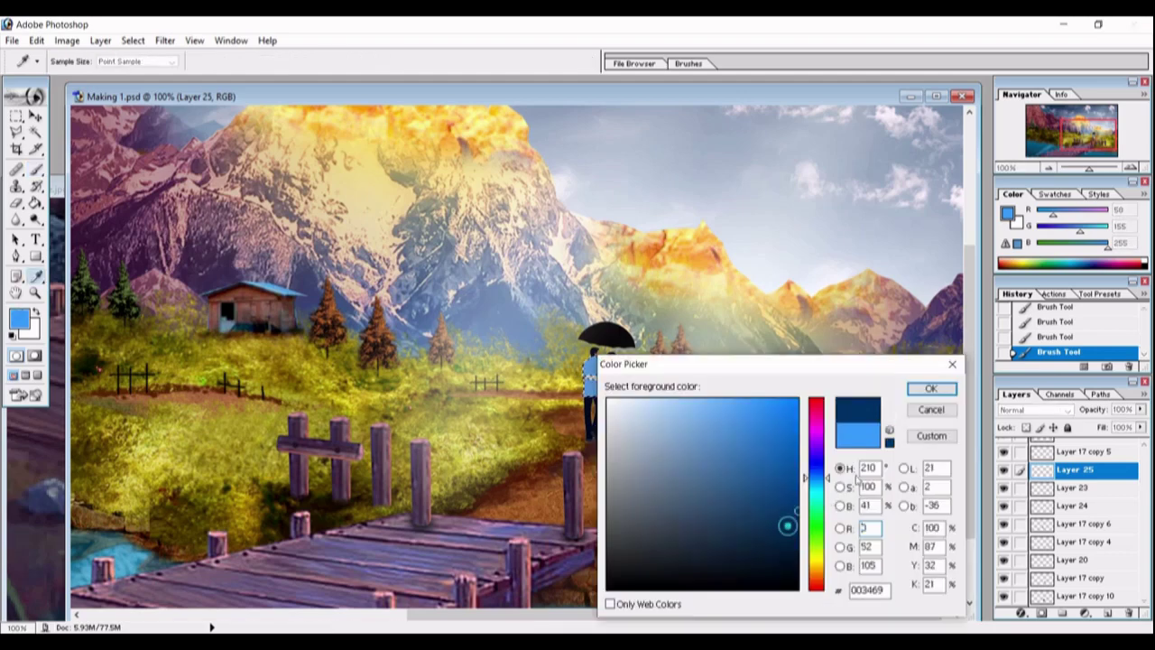
pyautogui.click(931, 388)
pyautogui.moveTo(283, 60); pyautogui.dragTo(265, 77)
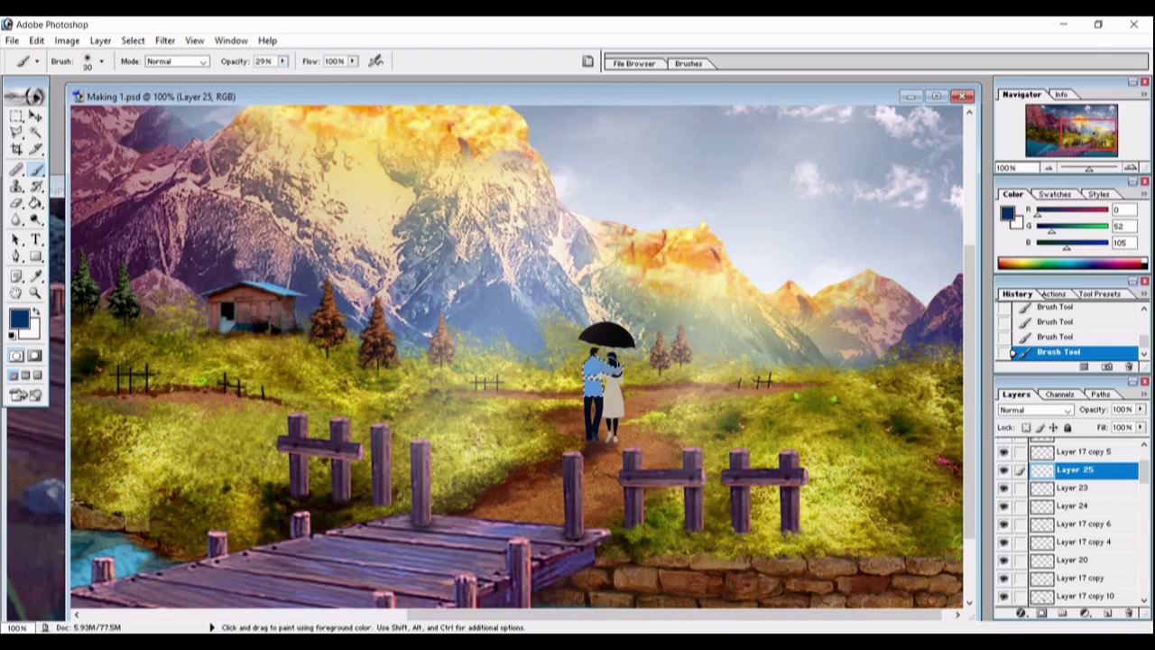
pyautogui.press('[')
pyautogui.press('[')
pyautogui.press('[')
# Step: Try erasing bits of paint near the couple, then undo the eraser strokes
pyautogui.click(19, 203)
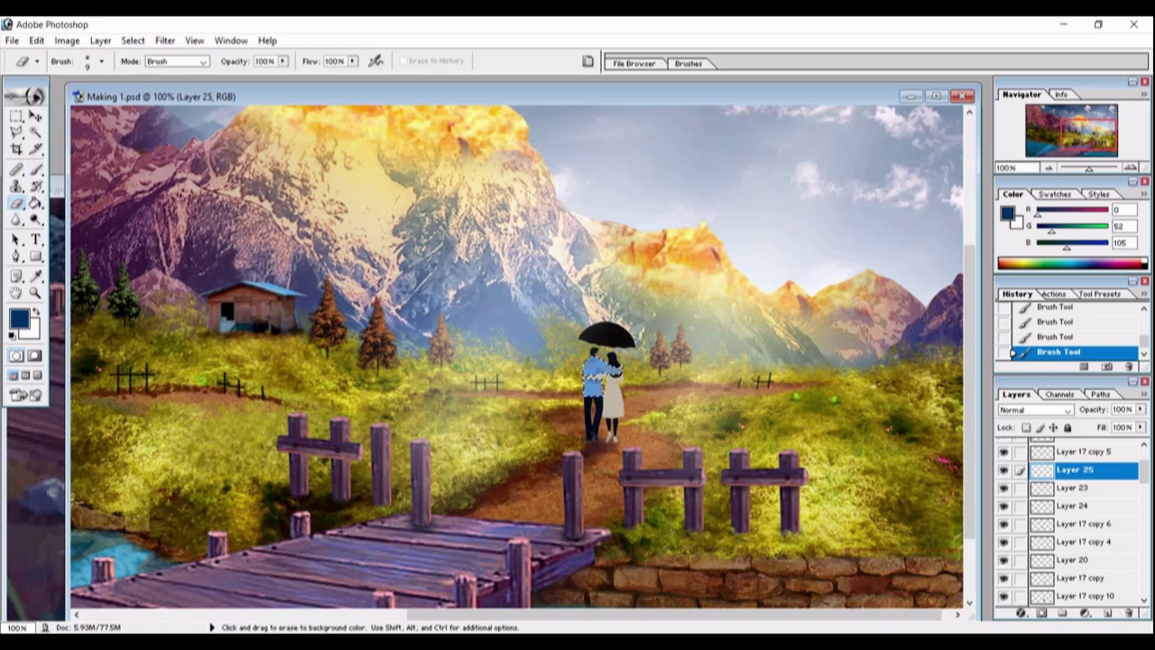
pyautogui.moveTo(587, 370); pyautogui.dragTo(593, 386)
pyautogui.hotkey('ctrl', 'alt', 'z')
pyautogui.hotkey('ctrl', 'alt', 'z')
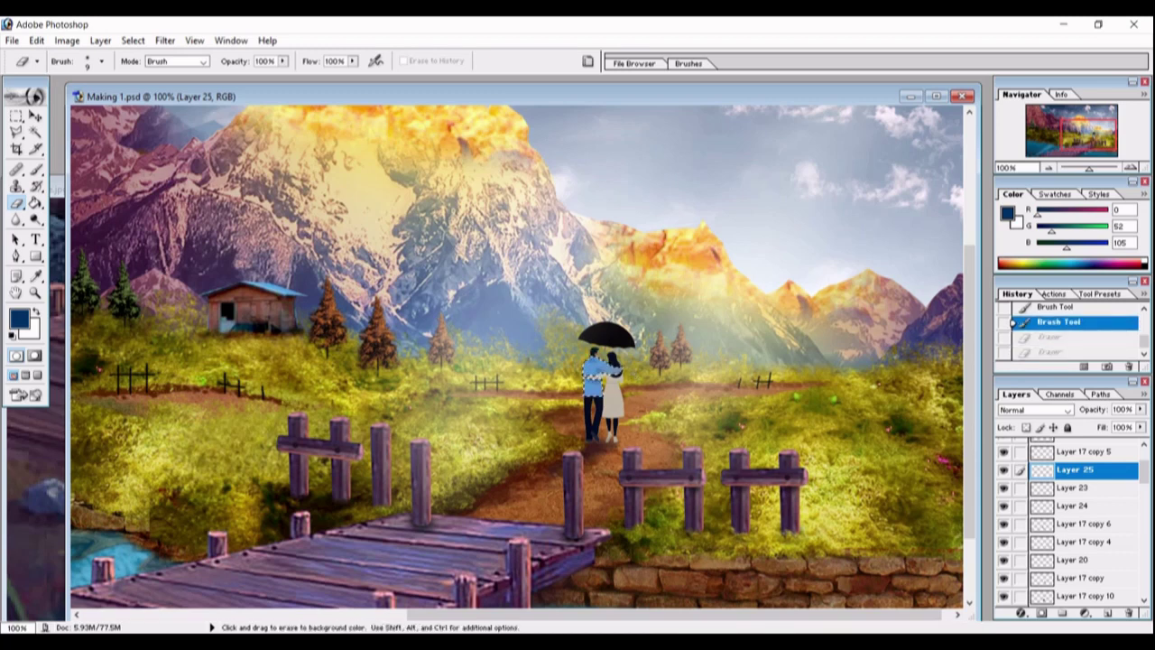
pyautogui.hotkey('ctrl', 'shift', 'z')
pyautogui.hotkey('ctrl', 'shift', 'z')
pyautogui.hotkey('ctrl', 'alt', 'z')
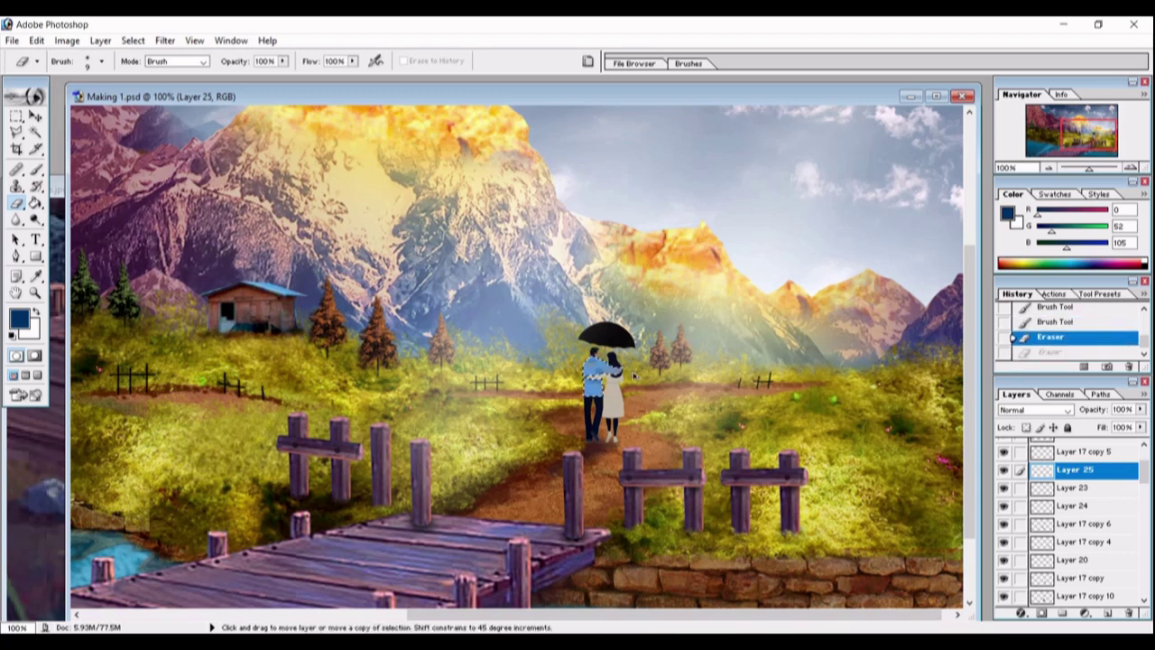
pyautogui.hotkey('ctrl', 'alt', 'z')
pyautogui.hotkey('ctrl', 'alt', 'z')
pyautogui.press('b')
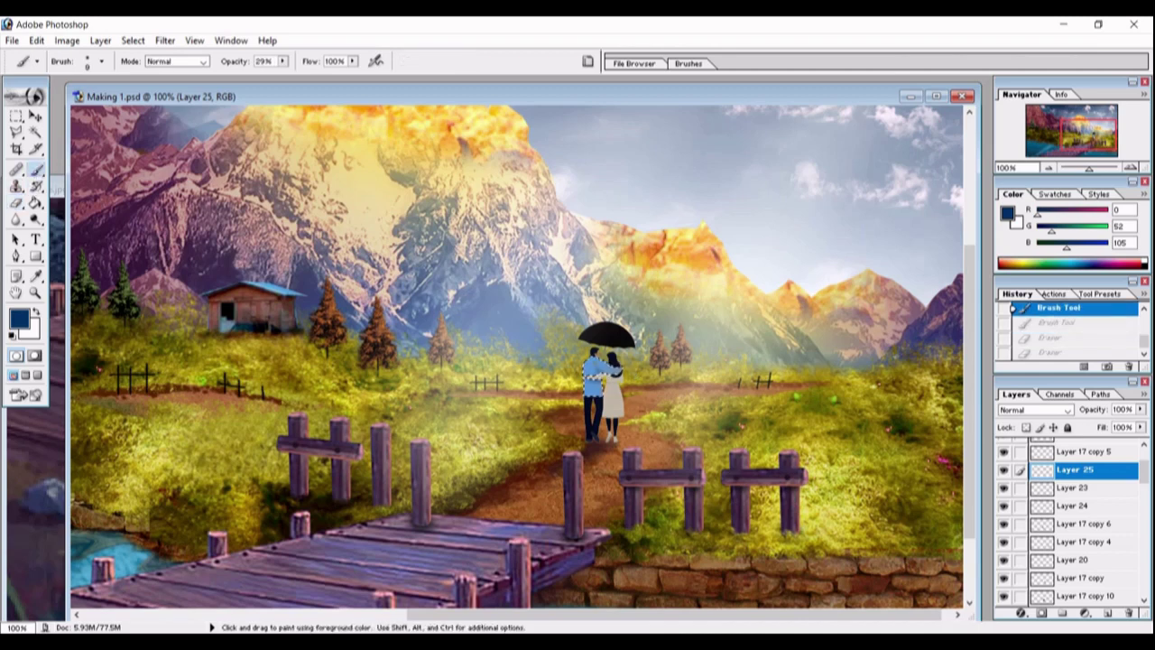
# Step: Add a dark blue shading stroke to the jacket, deselect, and zoom out
pyautogui.click(874, 385)
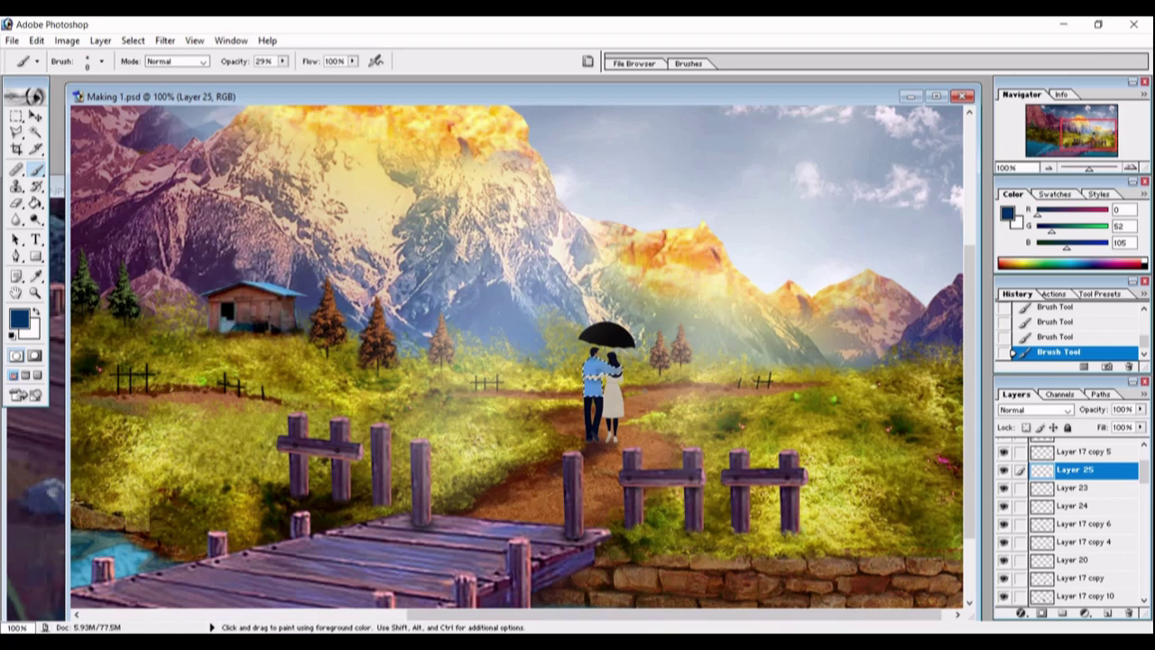
pyautogui.hotkey('ctrl', 'd')
pyautogui.click(35, 115)
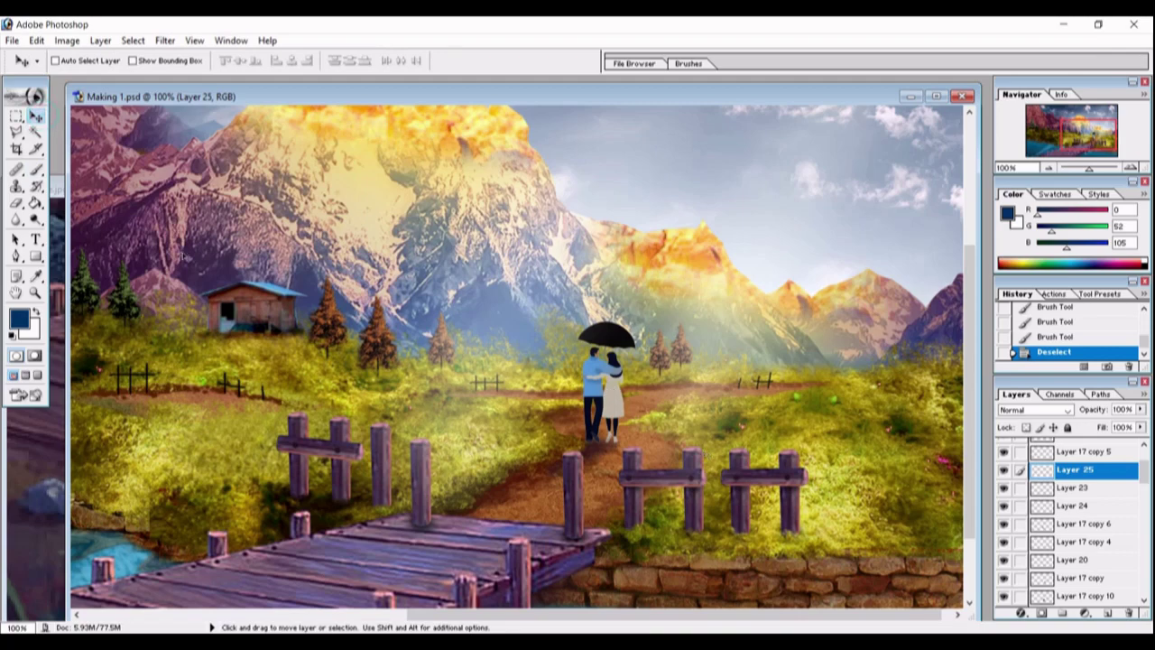
pyautogui.hotkey('ctrl', '-')
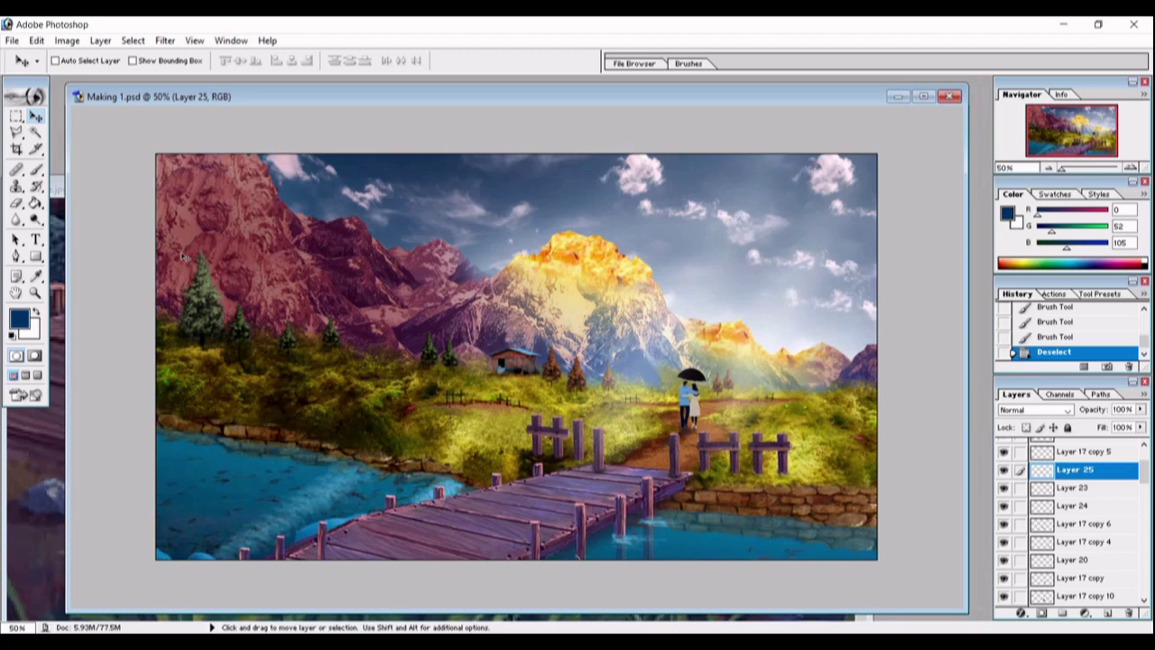